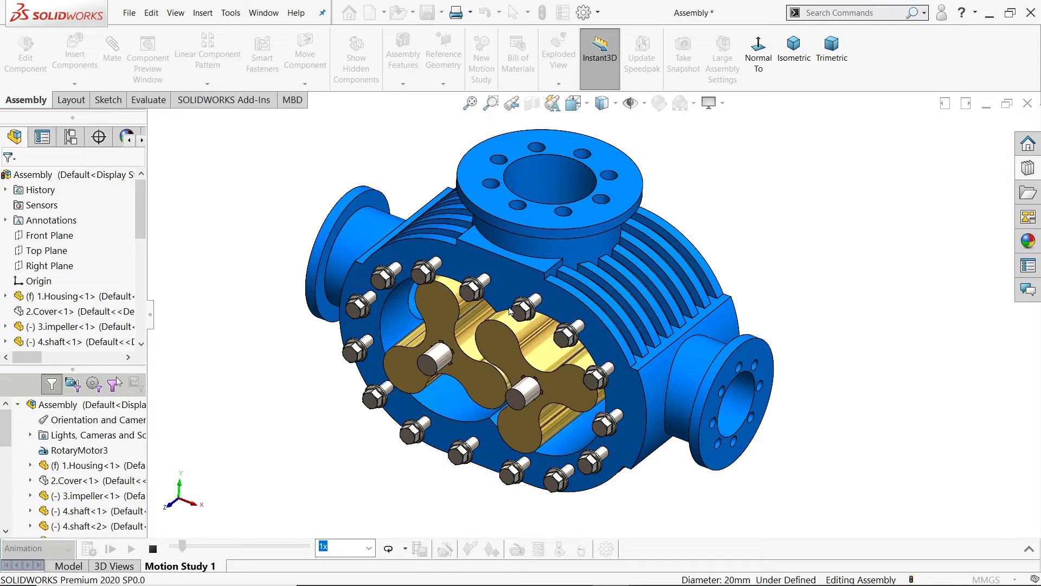
middle_click_drag(829, 296, 708, 303)
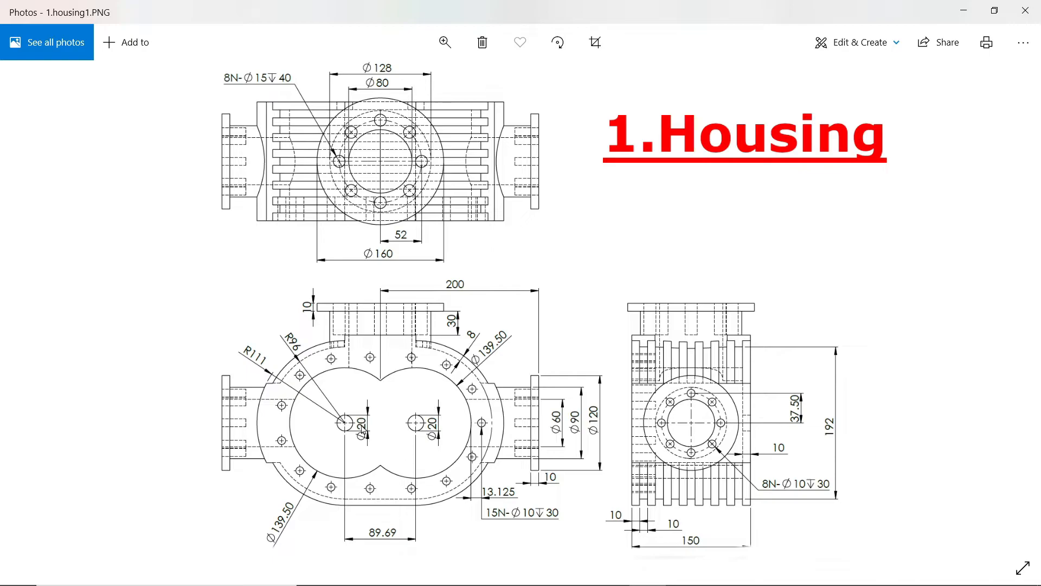
Step: Switch to SOLIDWORKS and sketch a horizontal straight slot on the Front Plane from the origin, about 65 mm between centres with about 56 mm end radius
left_click(963, 11)
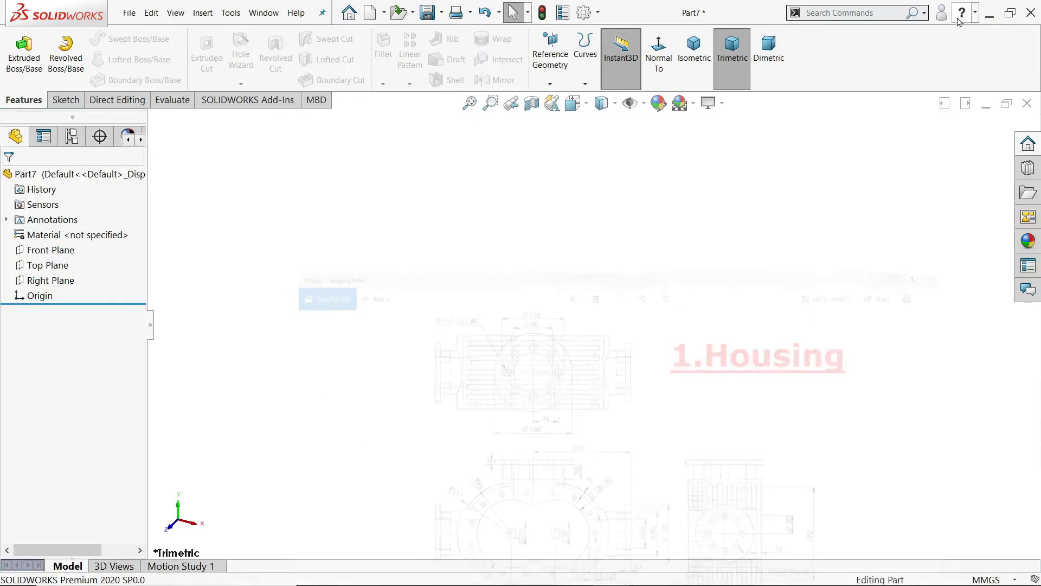
left_click(44, 252)
left_click(65, 233)
left_click(102, 79)
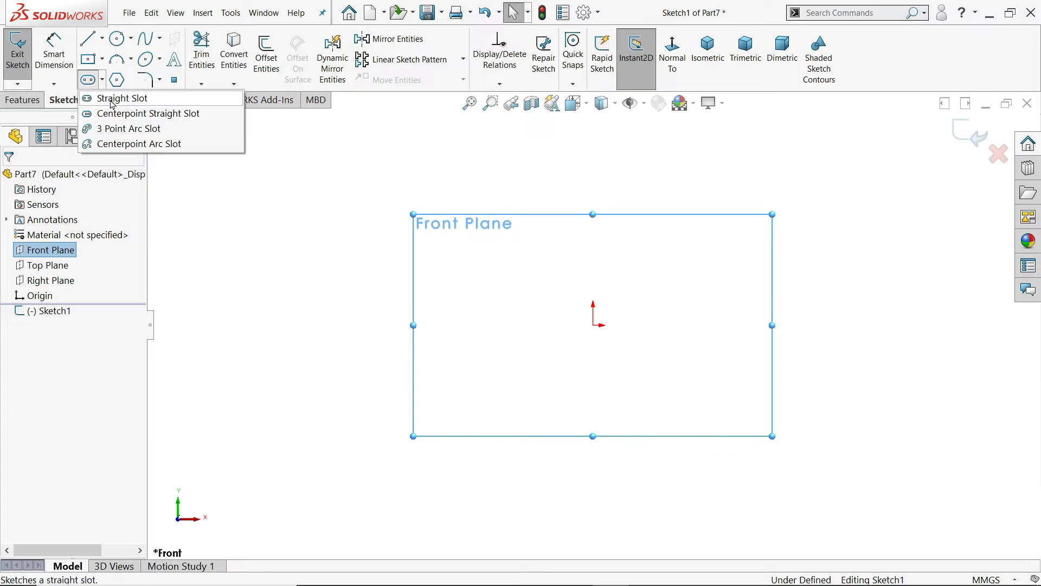
left_click(112, 99)
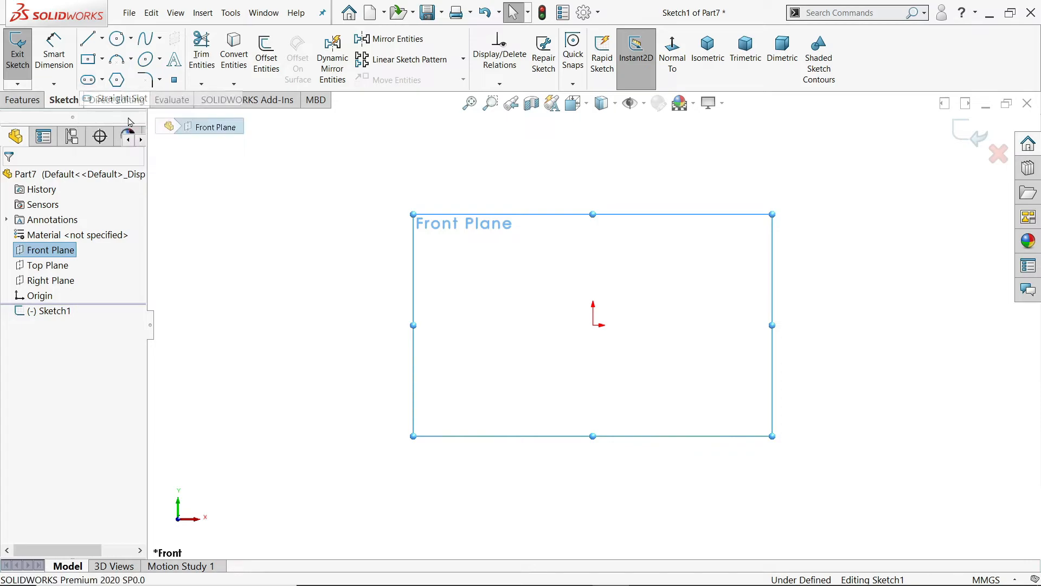
left_click(592, 325)
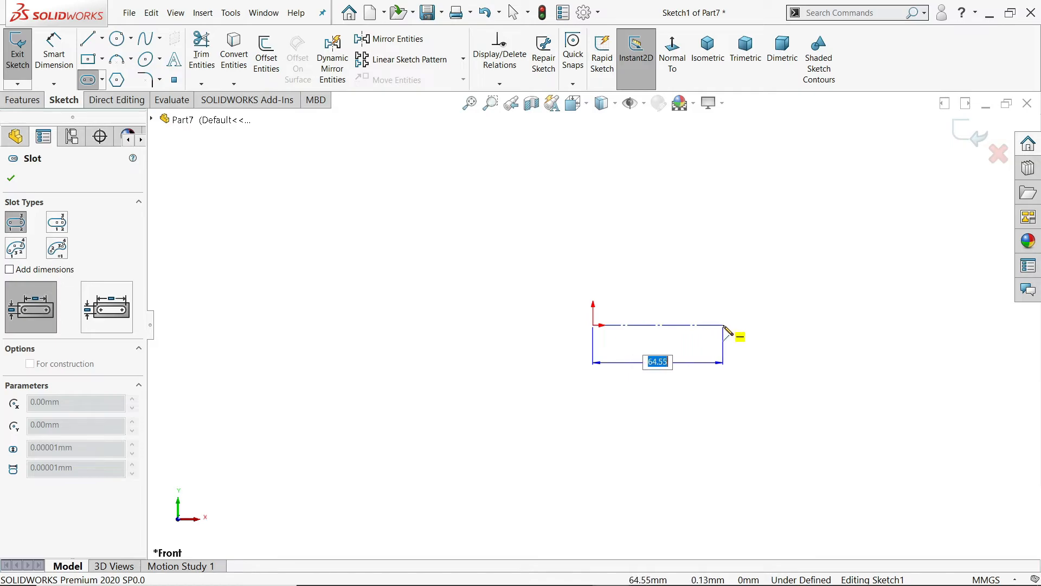
left_click(722, 325)
left_click(754, 216)
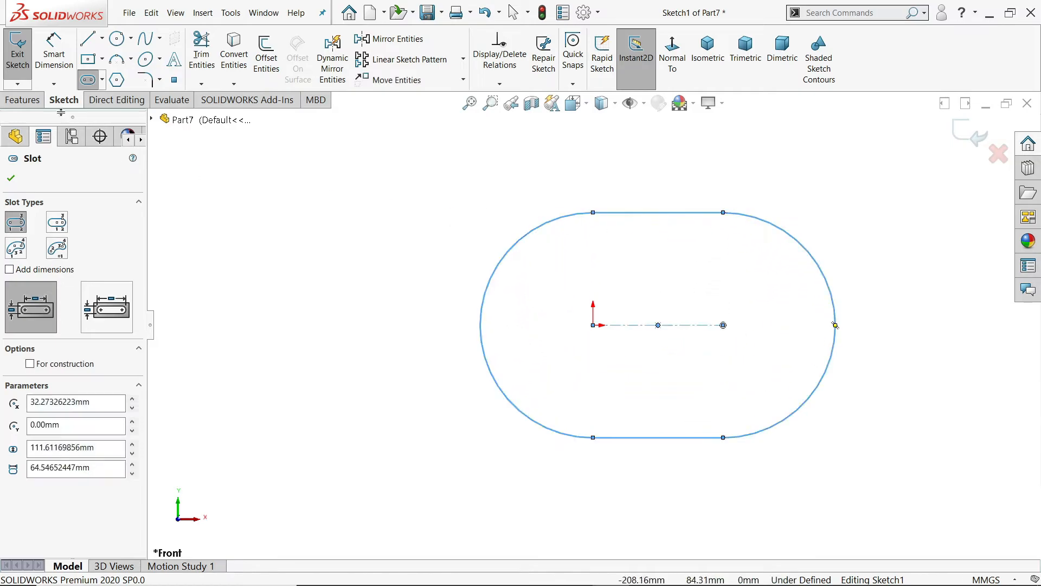
Step: Dimension the slot with a 96 mm end radius and a centre-to-centre distance of 89.69 mm
left_click(50, 57)
left_click(487, 294)
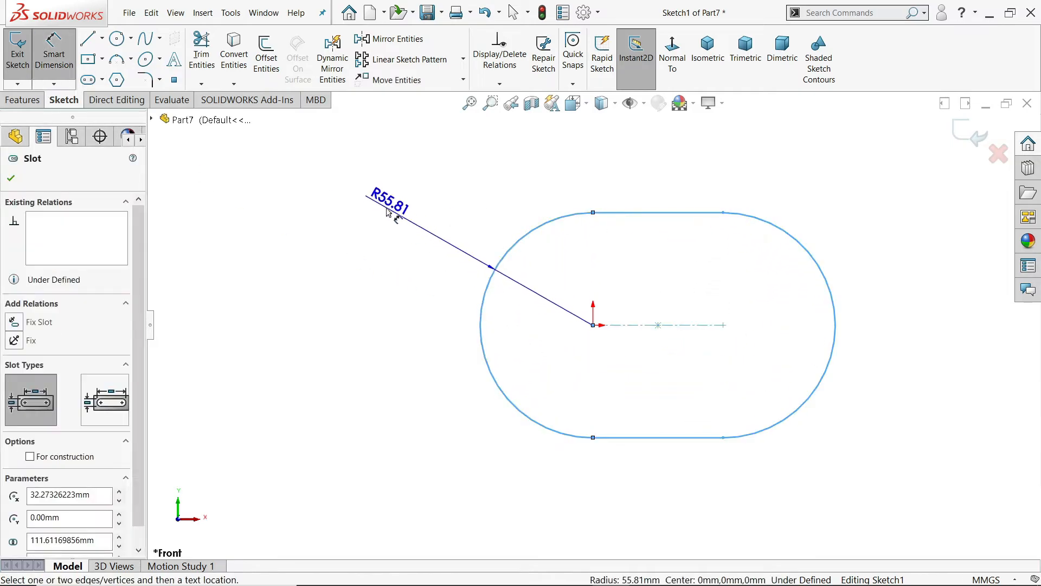
left_click(387, 211)
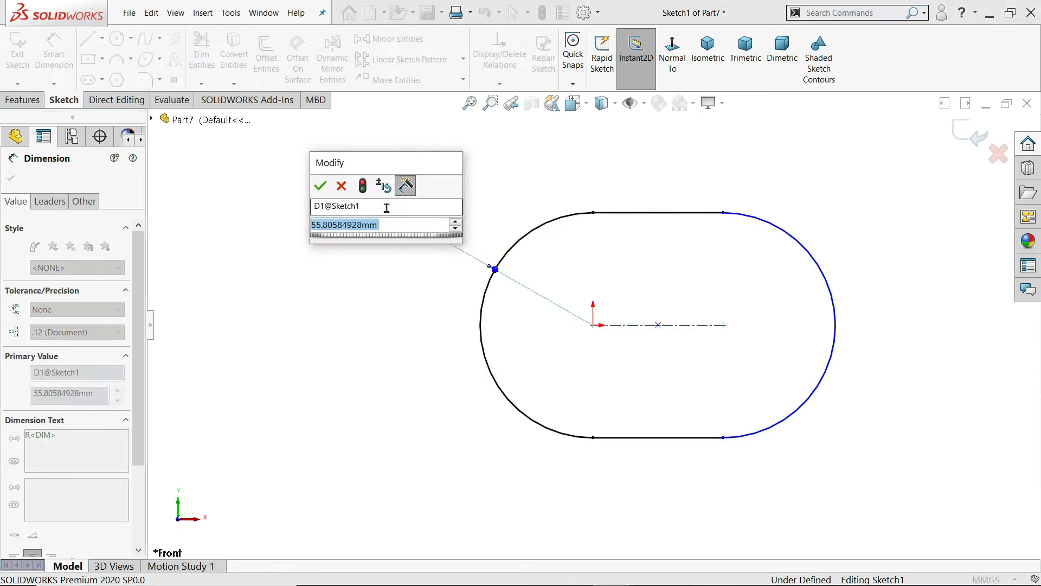
type("96")
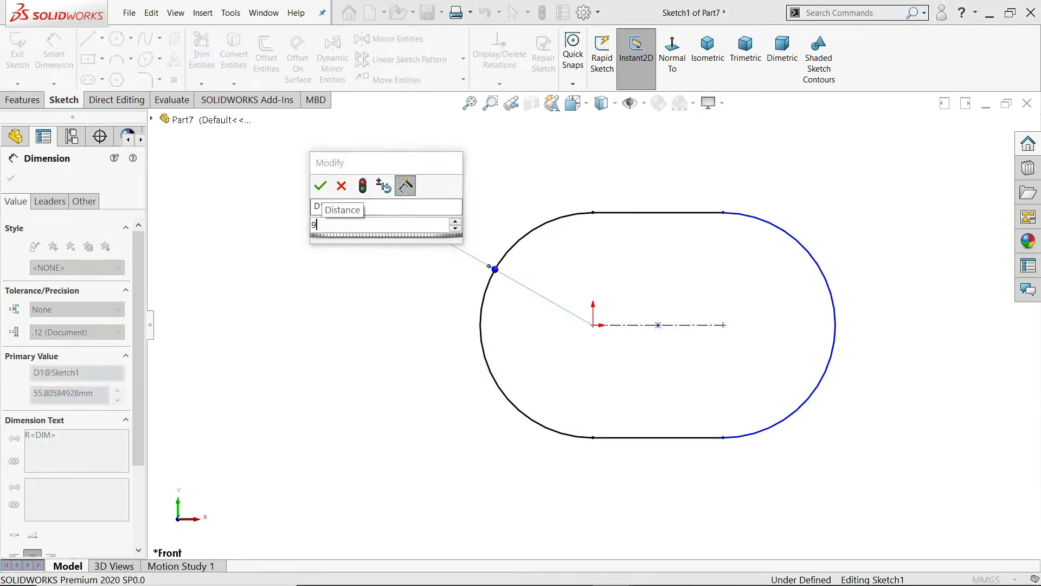
key("Return")
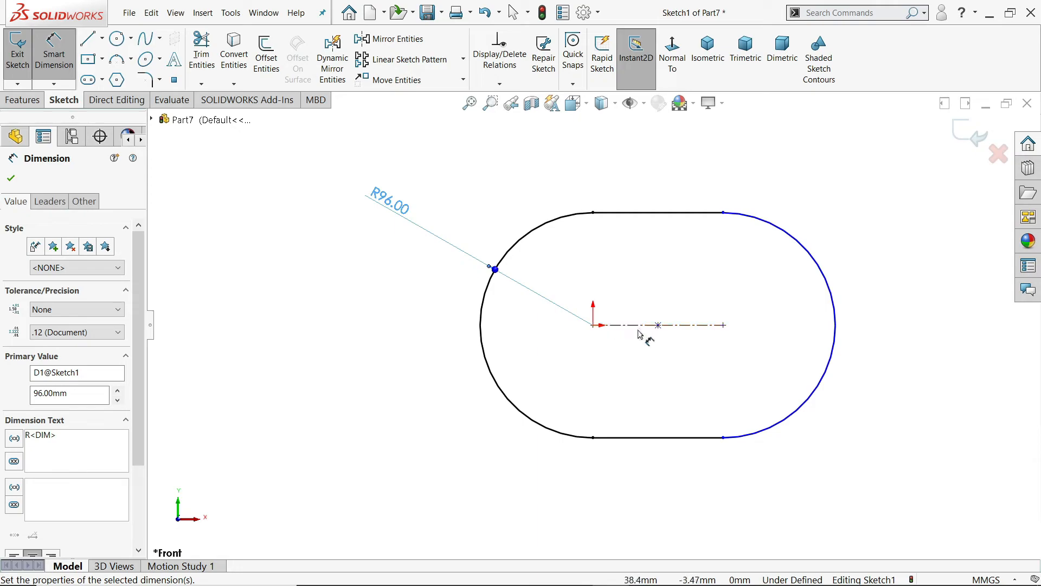
left_click(652, 324)
left_click(656, 175)
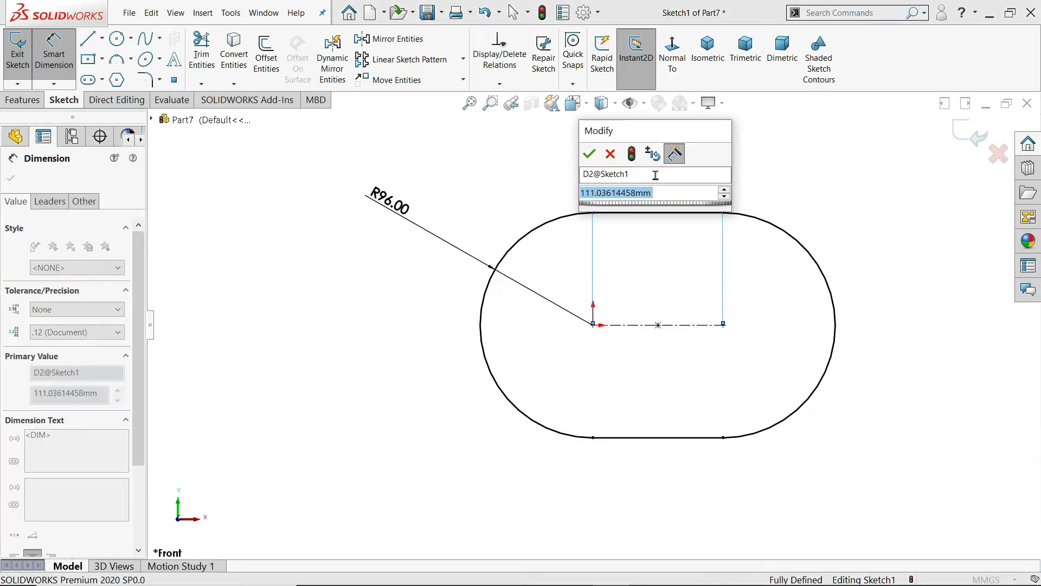
type("89.69")
key("Return")
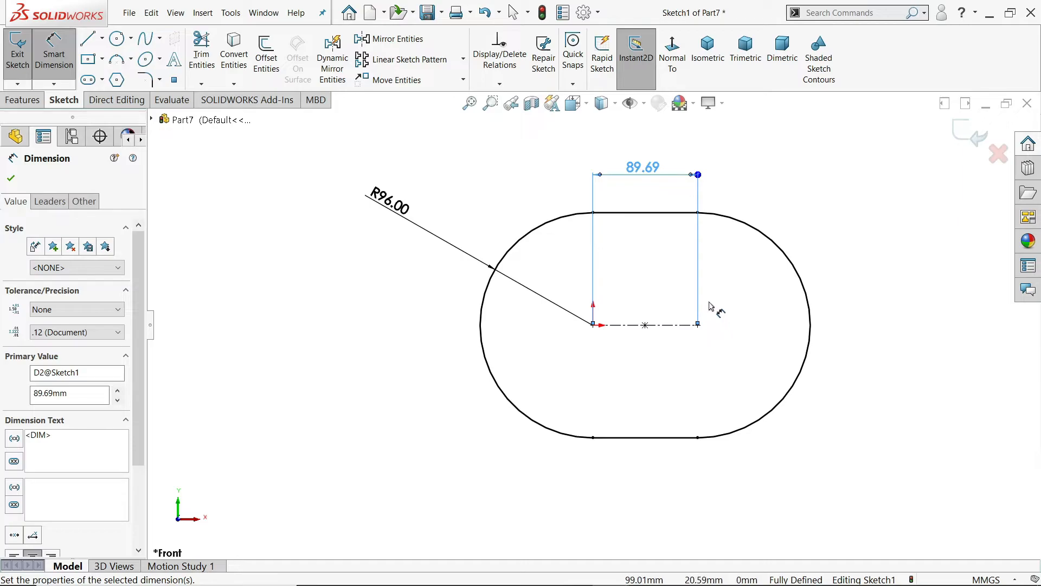
Step: Extrude the slot profile as a blind boss 10 mm deep from the sketch plane
scroll(710, 306, "down", 2)
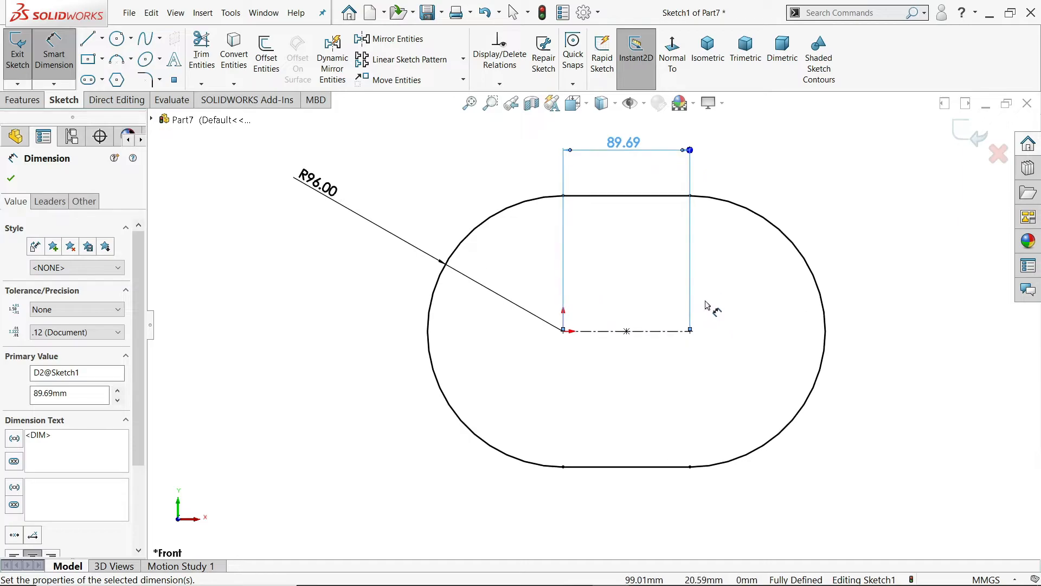
left_click(20, 100)
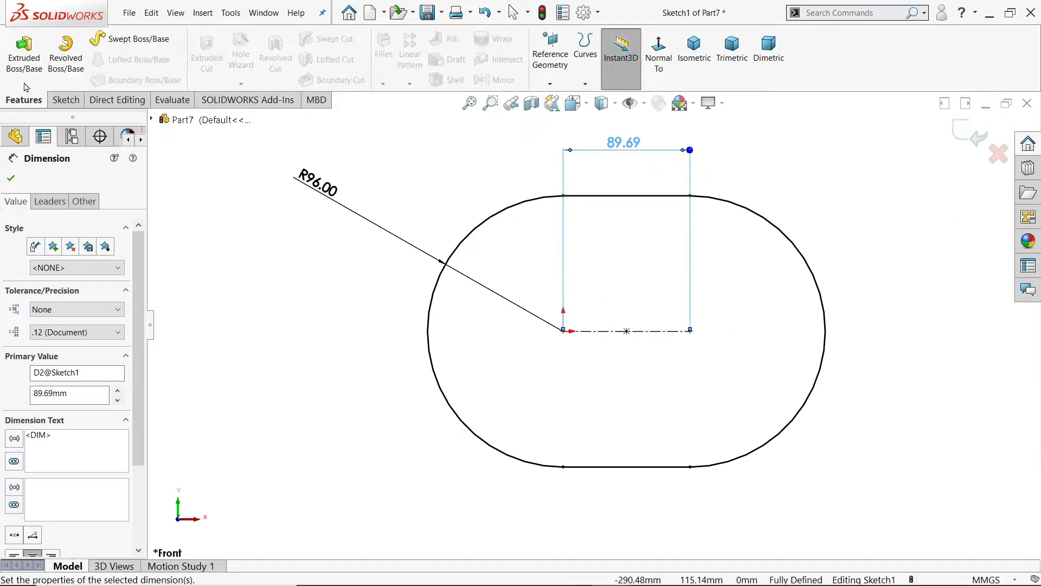
left_click(24, 55)
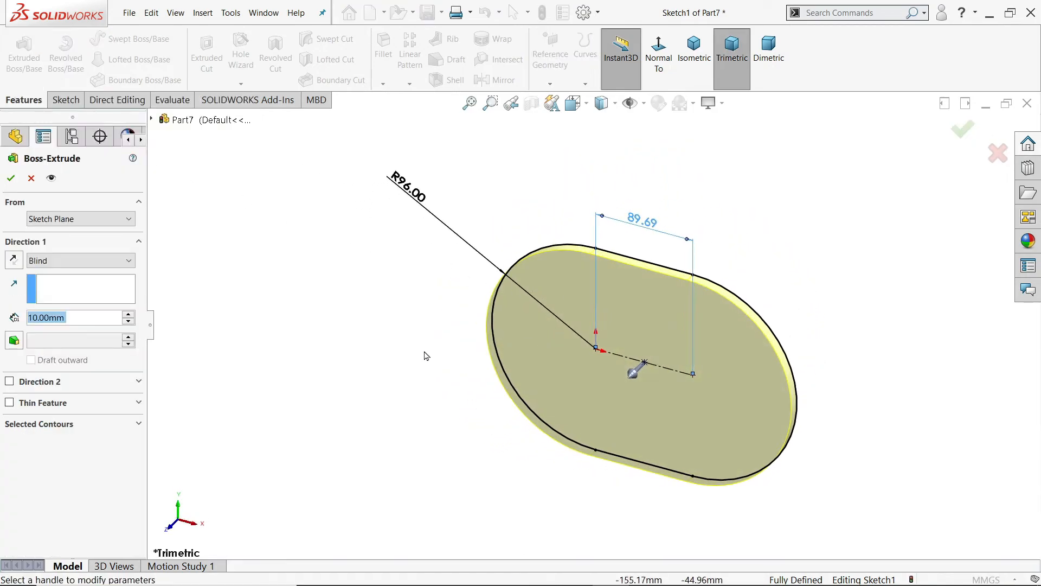
left_click(11, 178)
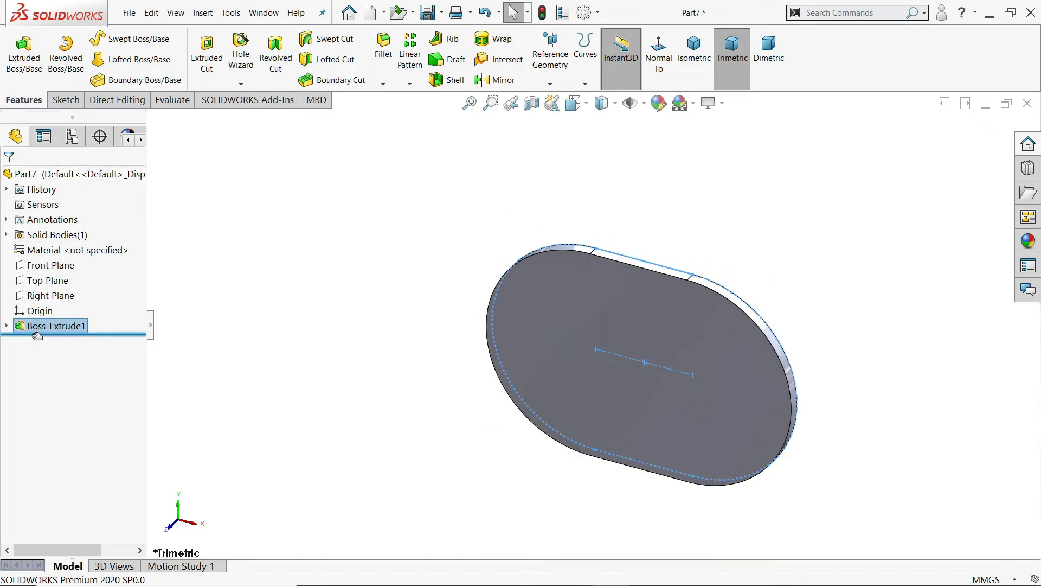
Step: Start a new sketch on the Front Plane and convert the slot outline from Sketch1 into it
left_click(62, 271)
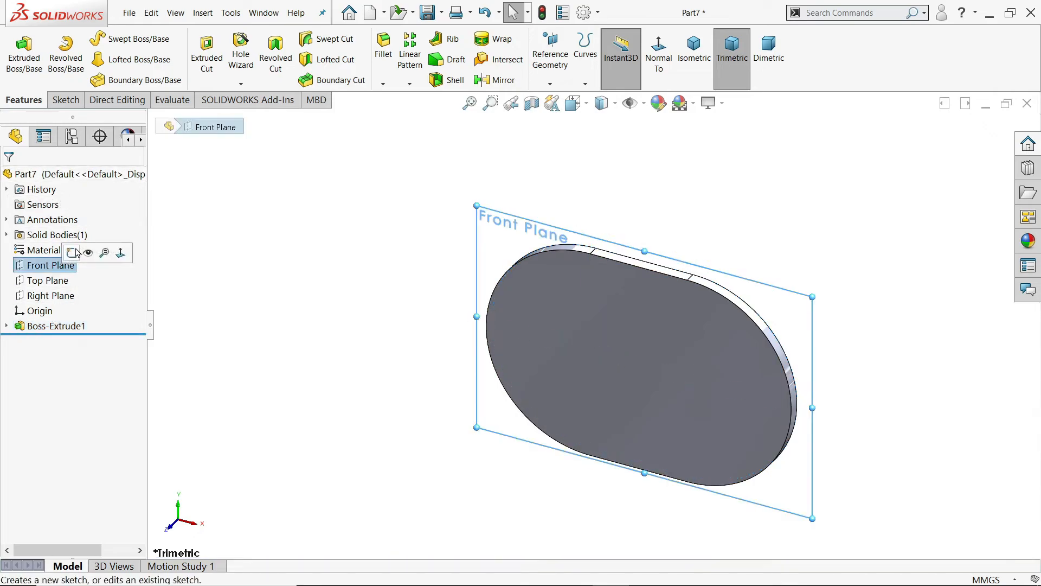
left_click(71, 253)
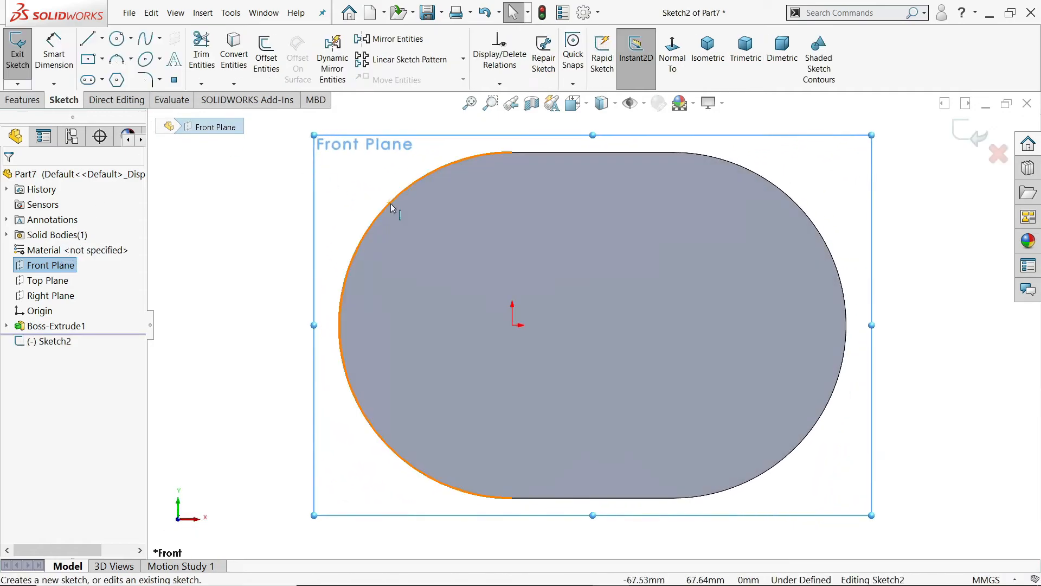
left_click(7, 325)
left_click(55, 341)
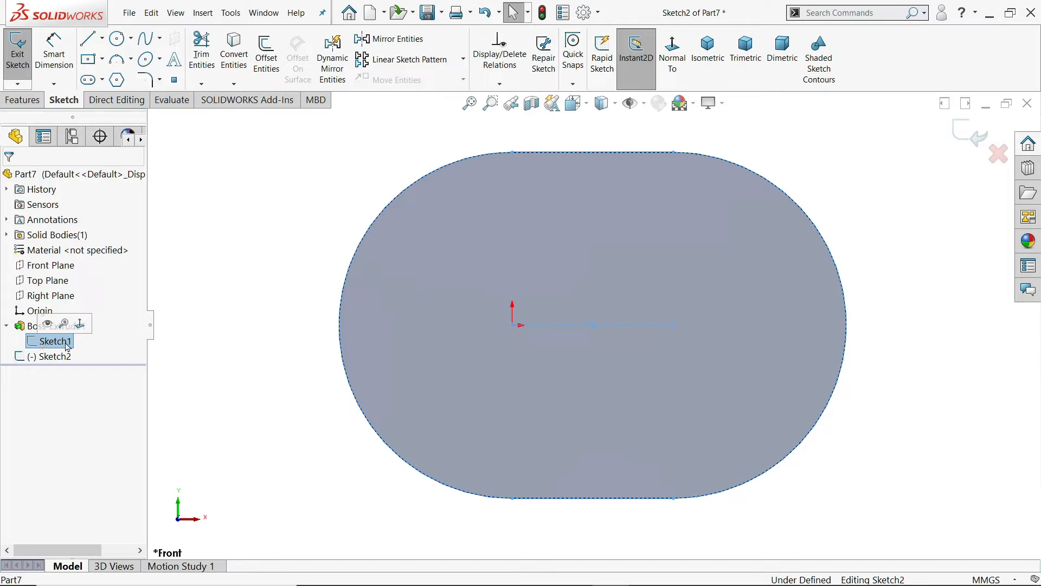
left_click(242, 55)
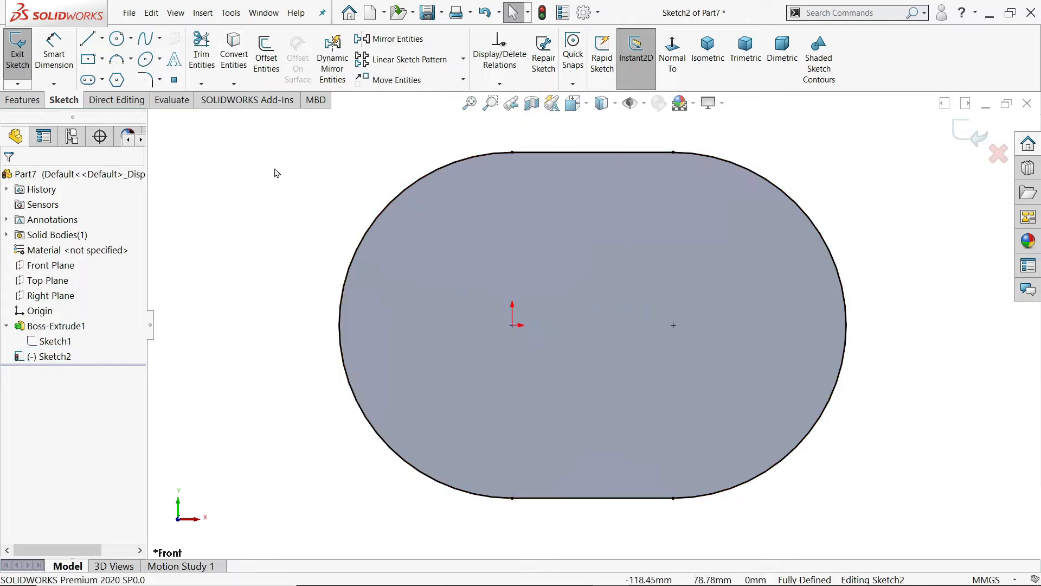
Step: Draw a 20 mm diameter circle at the origin and a 20.5 mm diameter circle at the slot's other arc centre
left_click(117, 39)
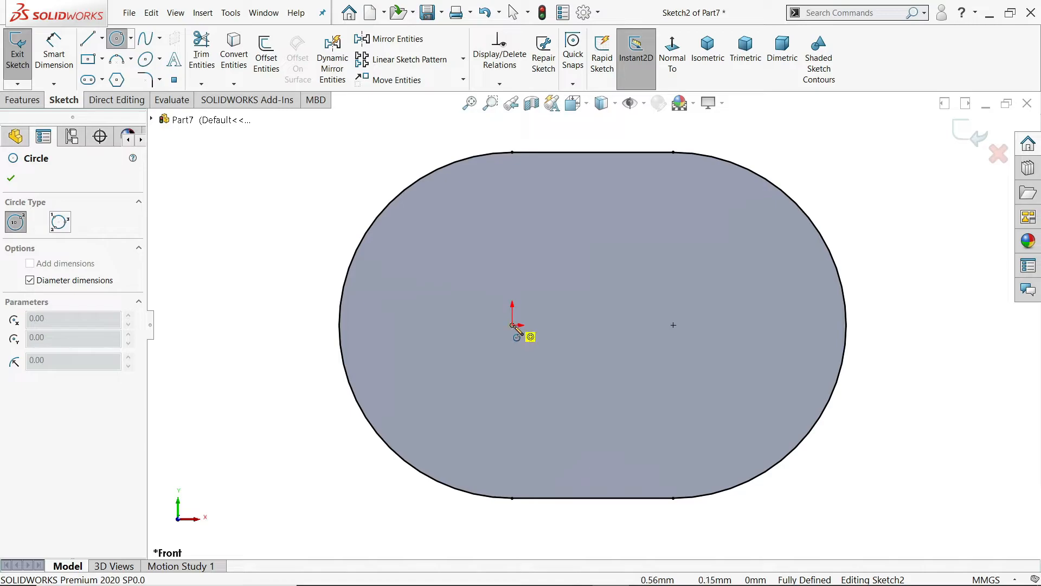
left_click(512, 325)
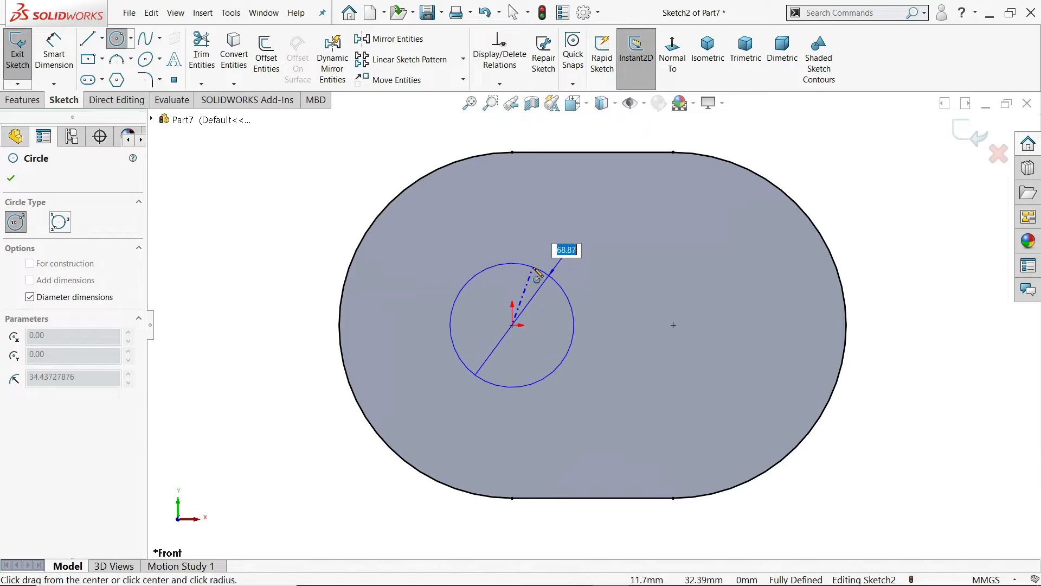
type("20")
key("Return")
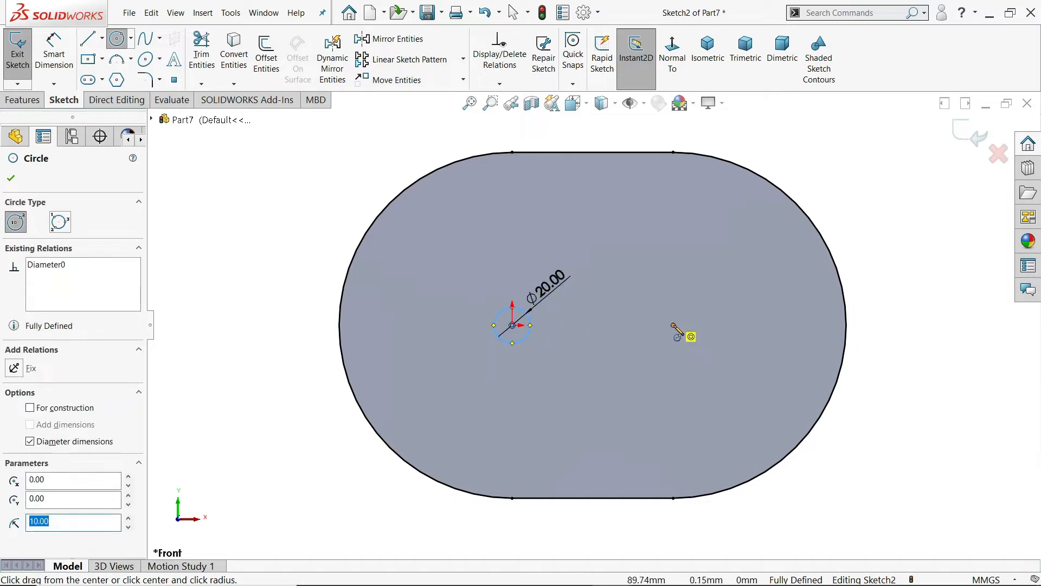
left_click(673, 325)
type("20.5")
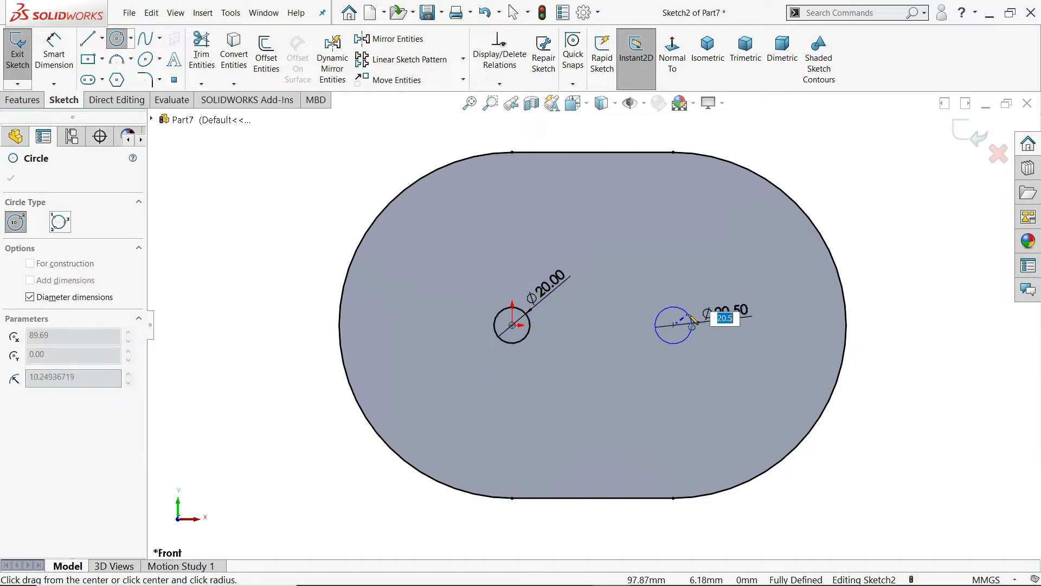
key("Return")
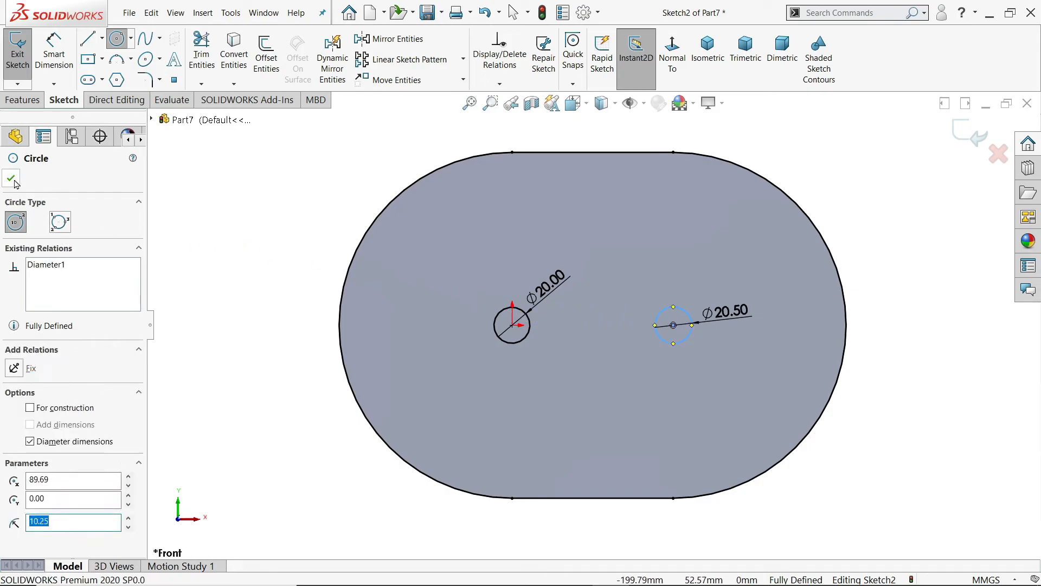
Step: Check the housing drawing in Photos, and back in SOLIDWORKS draw a 139.5 mm diameter circle centred on the origin
key("alt+Tab")
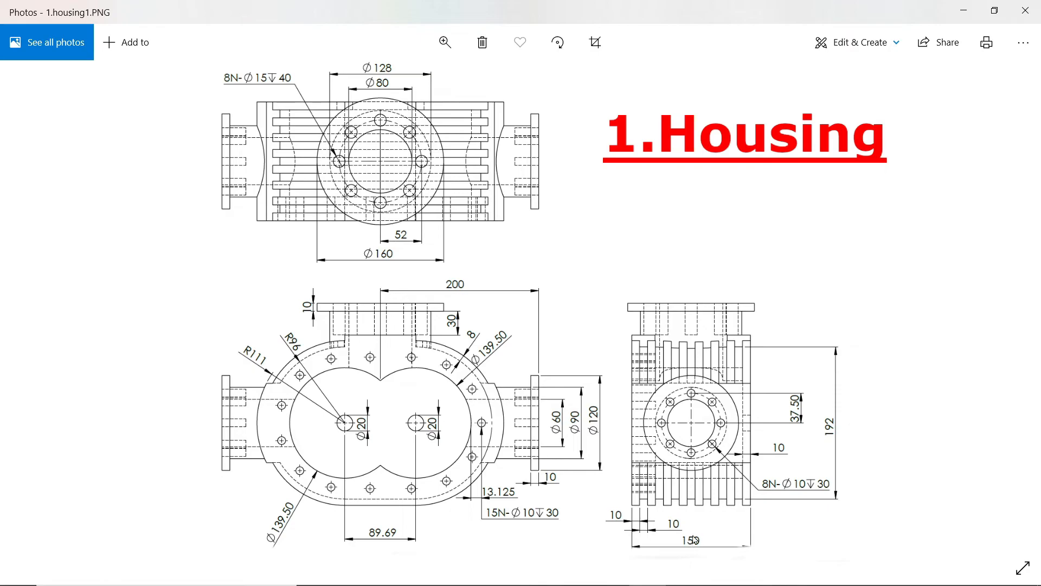
left_click(964, 10)
left_click(116, 38)
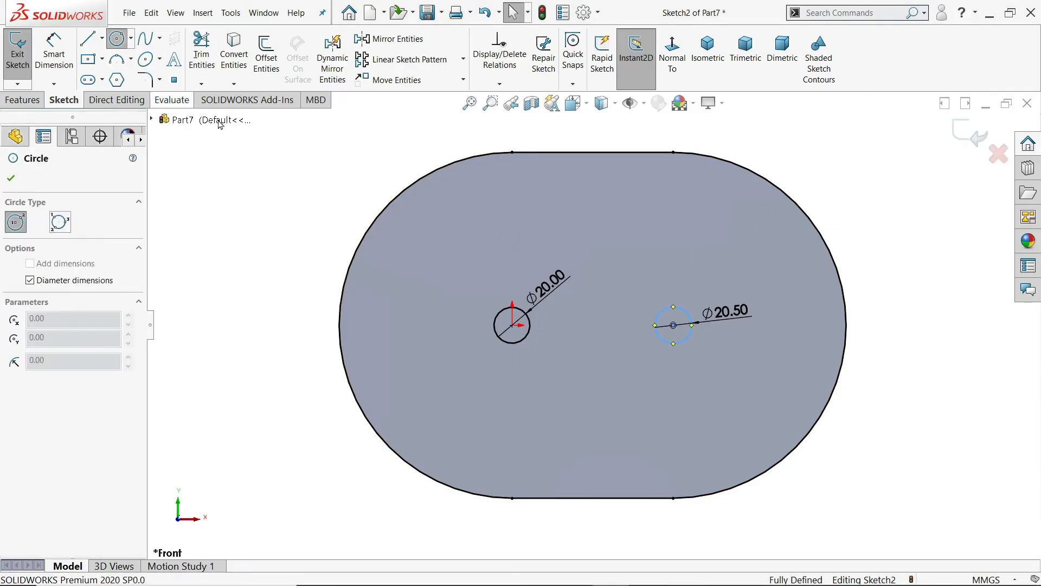
left_click(512, 325)
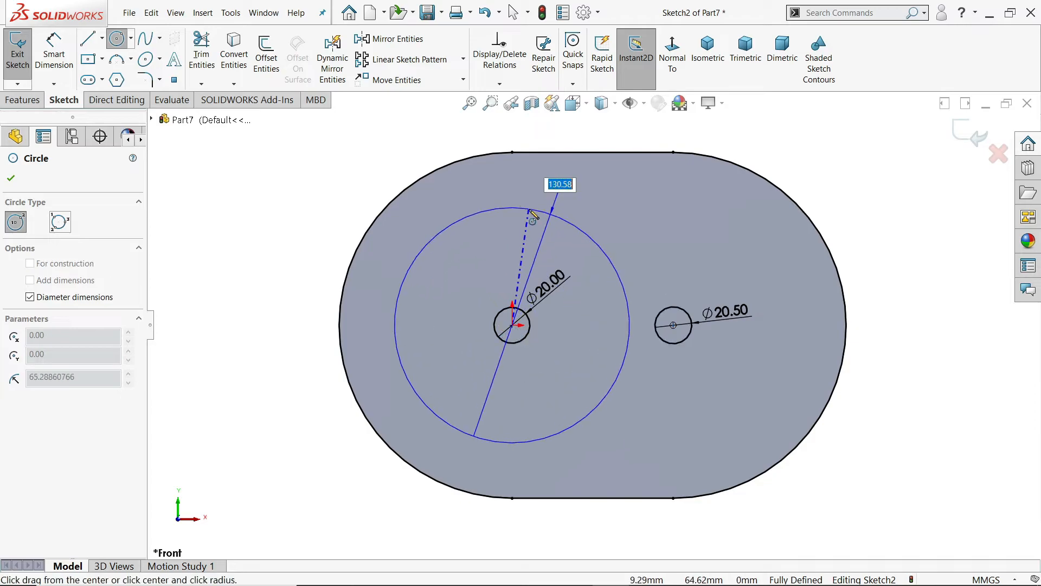
type("239.5")
key("BackSpace")
key("BackSpace")
key("BackSpace")
key("BackSpace")
type("139.8")
key("BackSpace")
type("5")
key("Return")
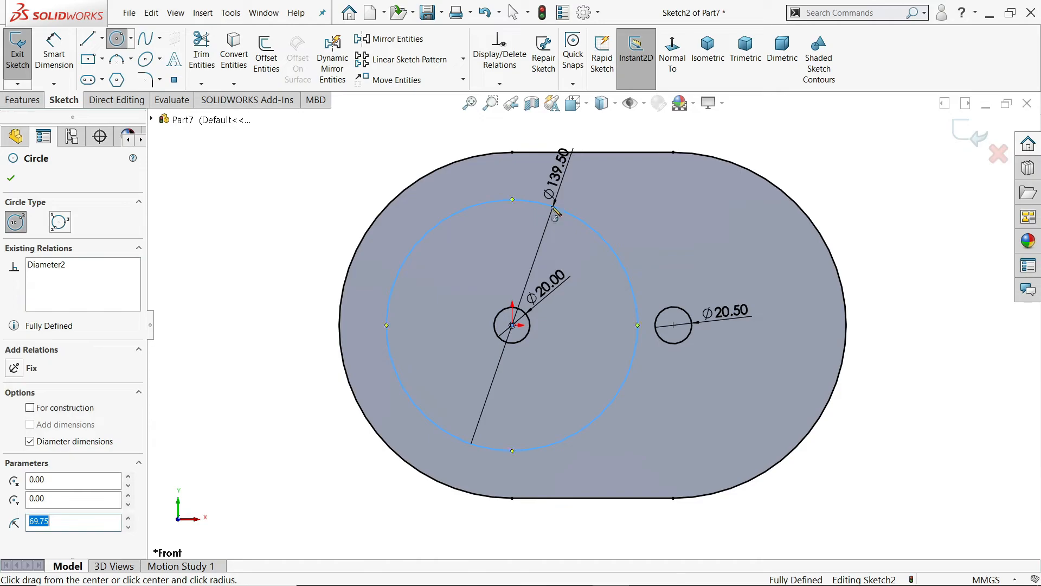
Step: Draw a second 139.5 mm diameter circle concentric with the 20.5 mm circle and exit the sketch
left_click(674, 325)
type("139.5")
key("Return")
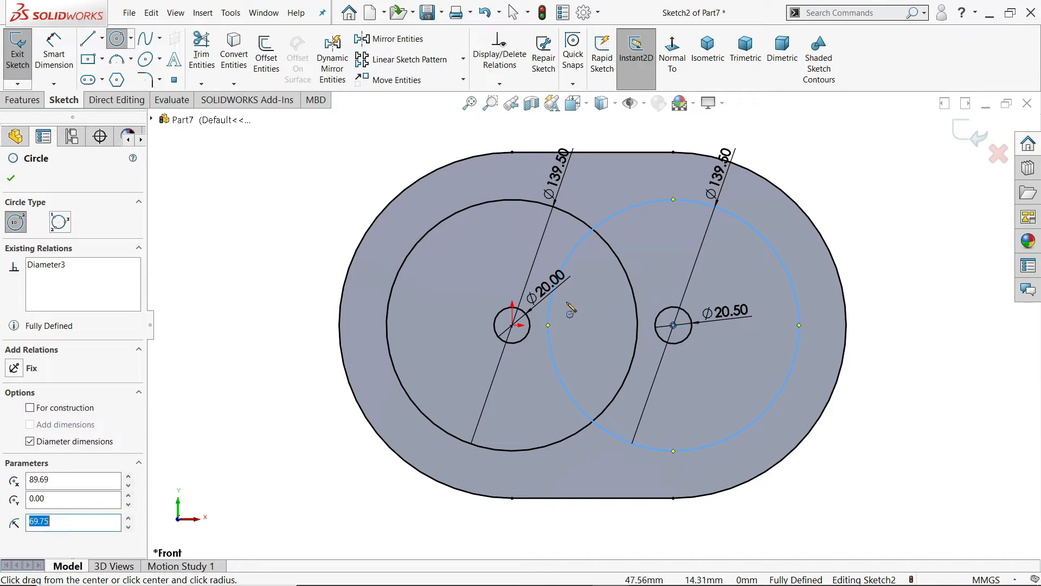
left_click(10, 179)
middle_click_drag(420, 255, 405, 295)
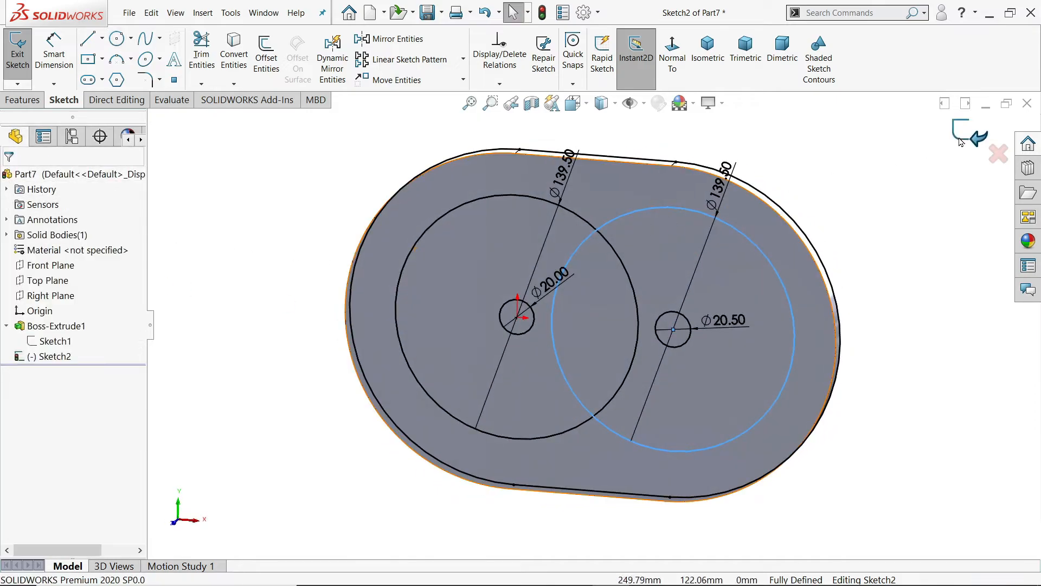
left_click(970, 136)
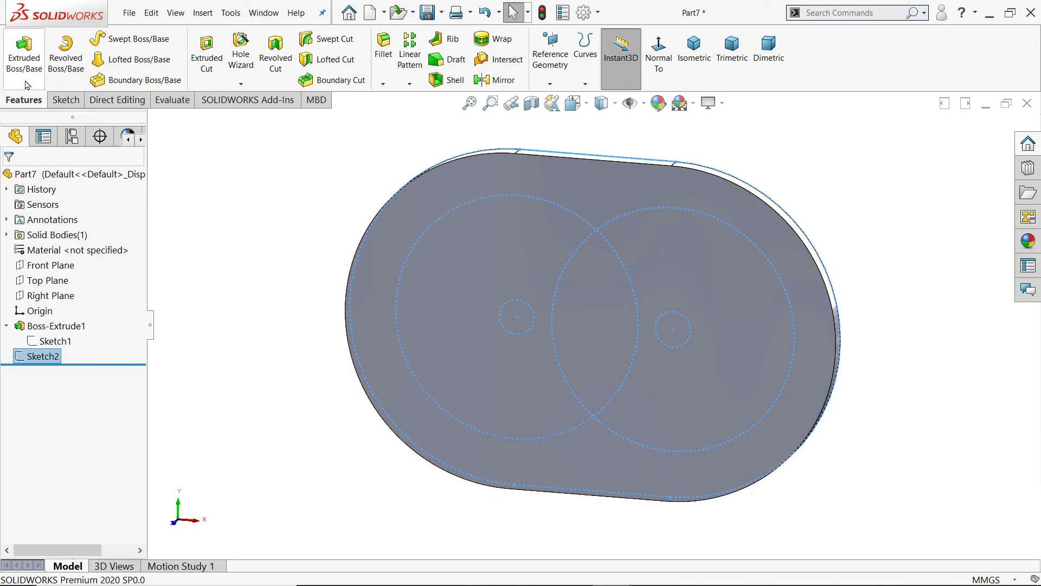
Step: Extrude the region of Sketch2 between the slot outline and the two 139.5 mm circles 150 mm, merged with the base plate
left_click(24, 54)
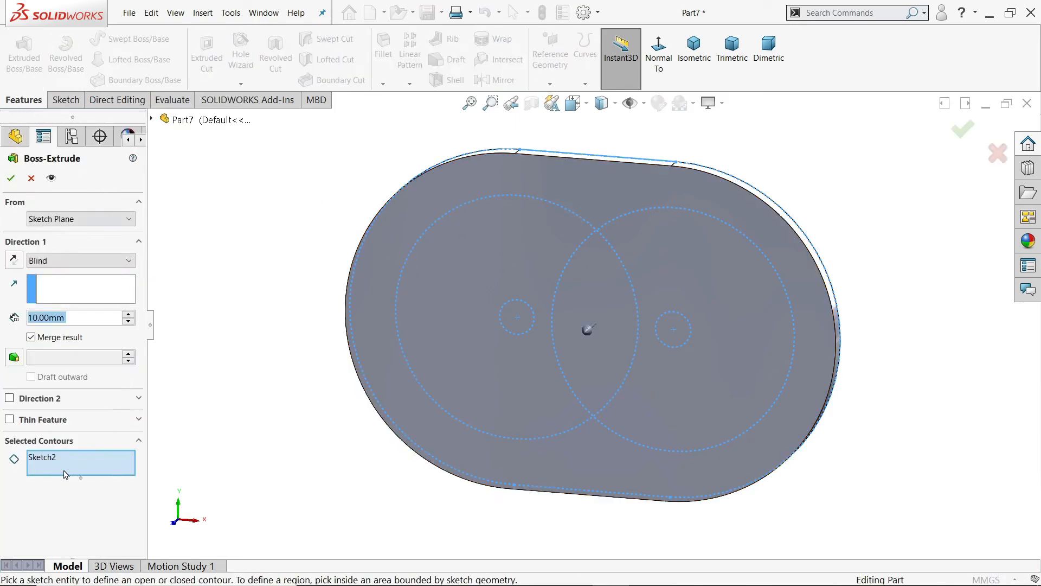
left_click(402, 246)
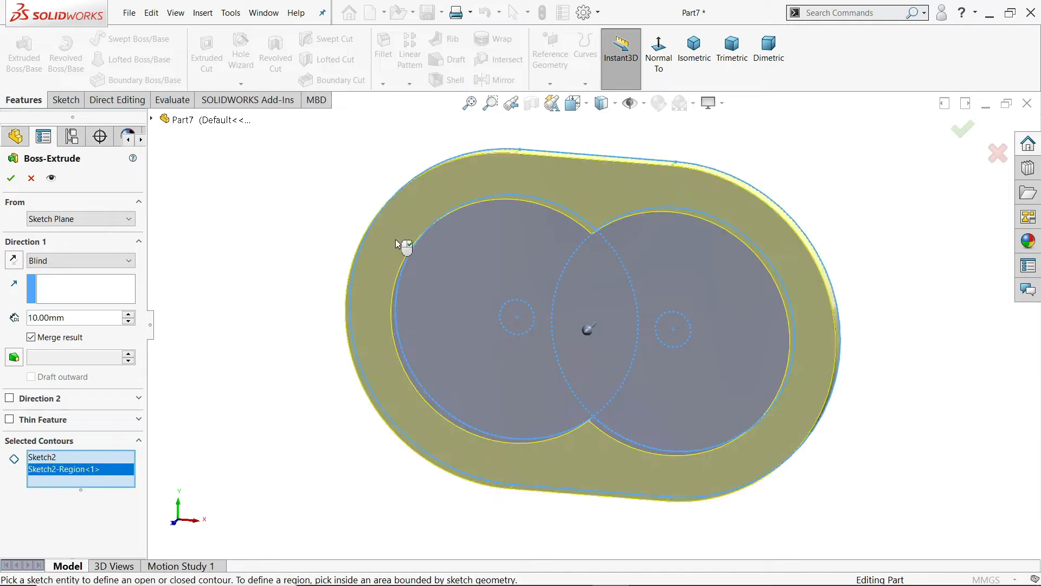
middle_click_drag(306, 246, 290, 270)
left_click_drag(70, 318, 11, 317)
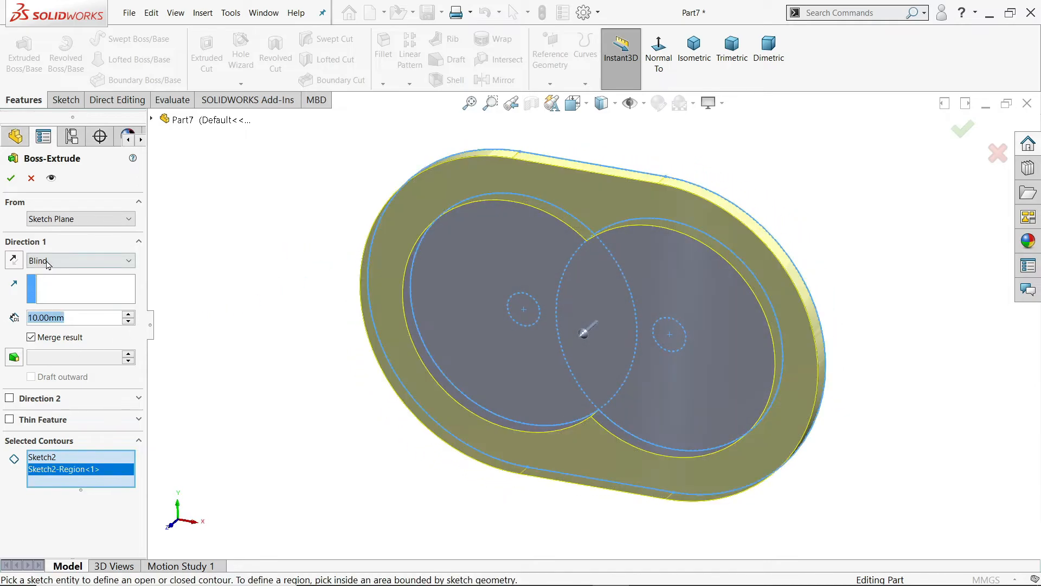
type("150")
key("Return")
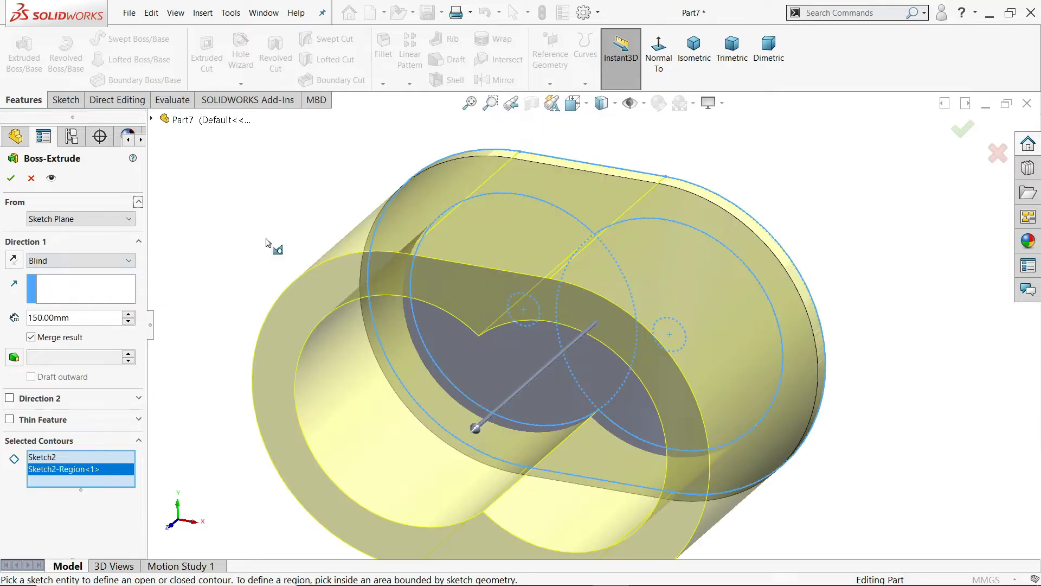
mouse_move(272, 250)
middle_mouse_down()
mouse_move(185, 235)
mouse_move(213, 242)
mouse_move(205, 241)
middle_mouse_up()
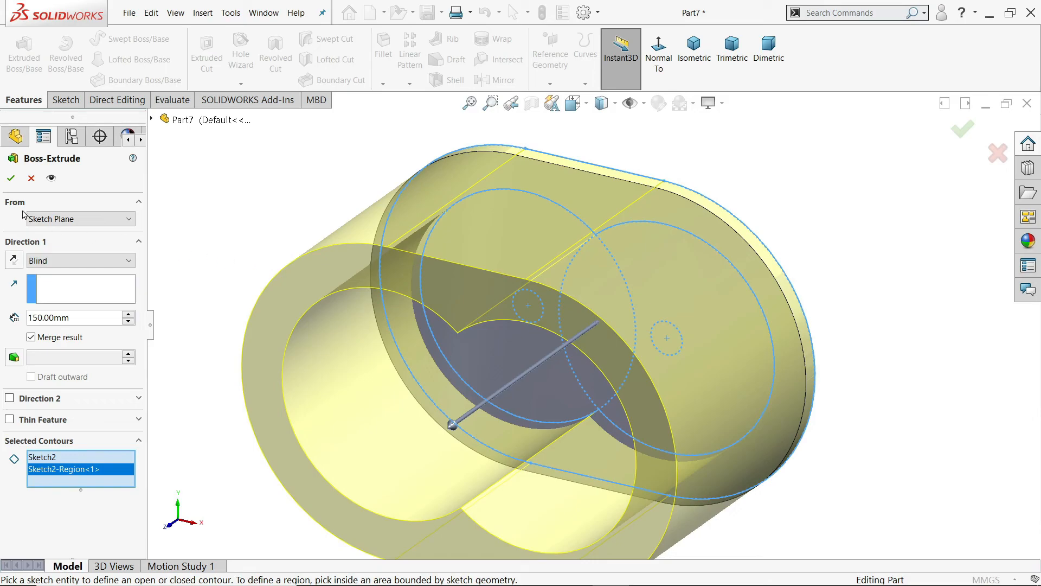
left_click(11, 178)
Step: Cut the 20 mm and 20.5 mm circles of Sketch2 through all, with the direction reversed to pass through the base plate
left_click(7, 356)
left_click(65, 371)
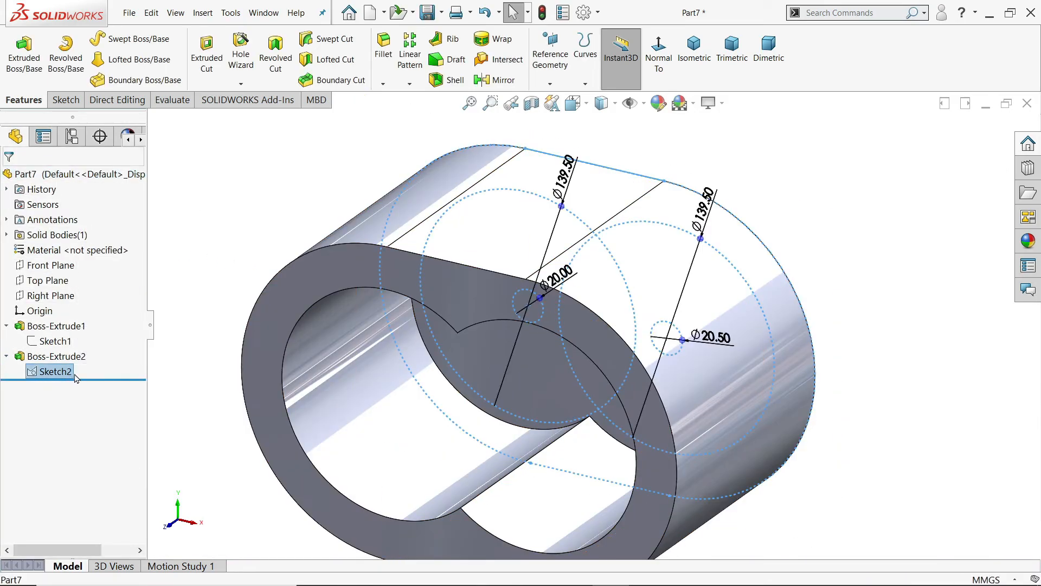
left_click(207, 58)
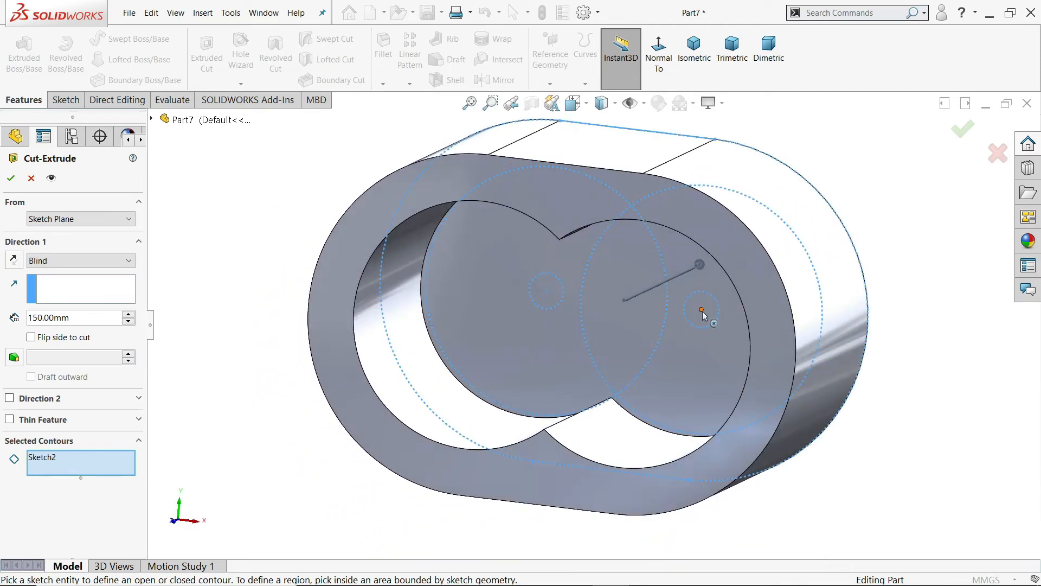
left_click(710, 322)
left_click(563, 297)
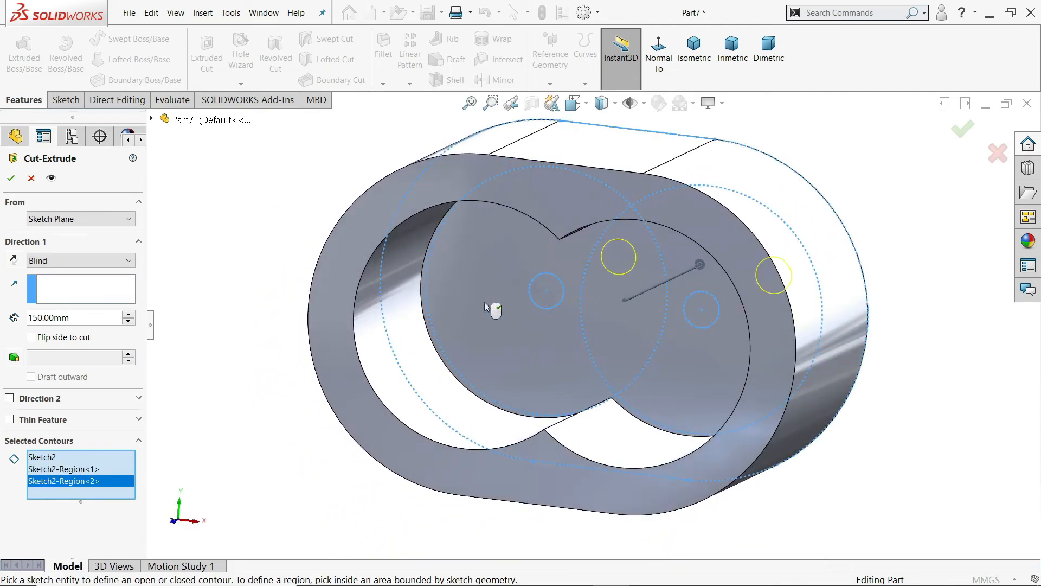
left_click(47, 263)
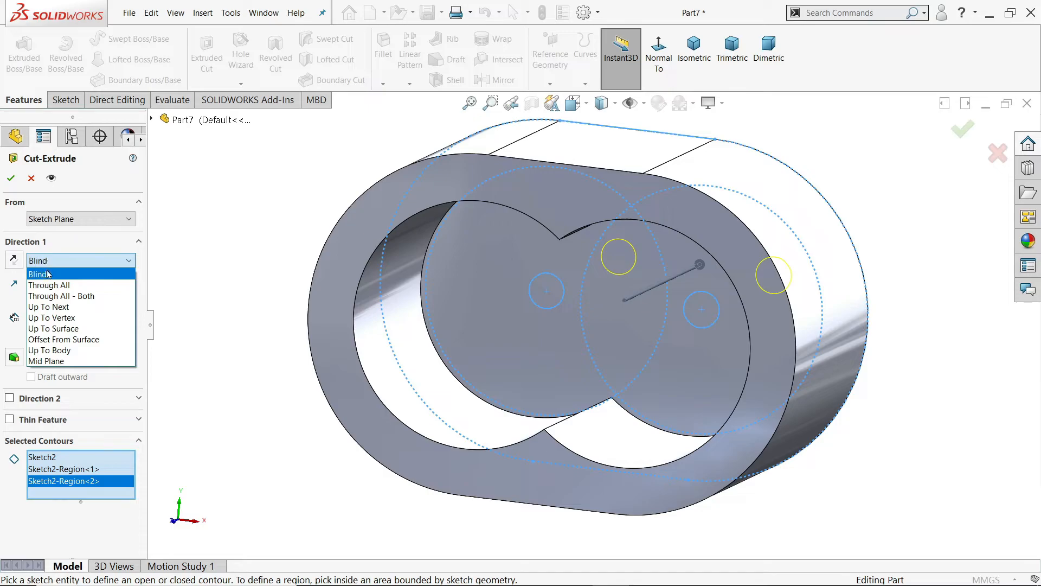
left_click(48, 285)
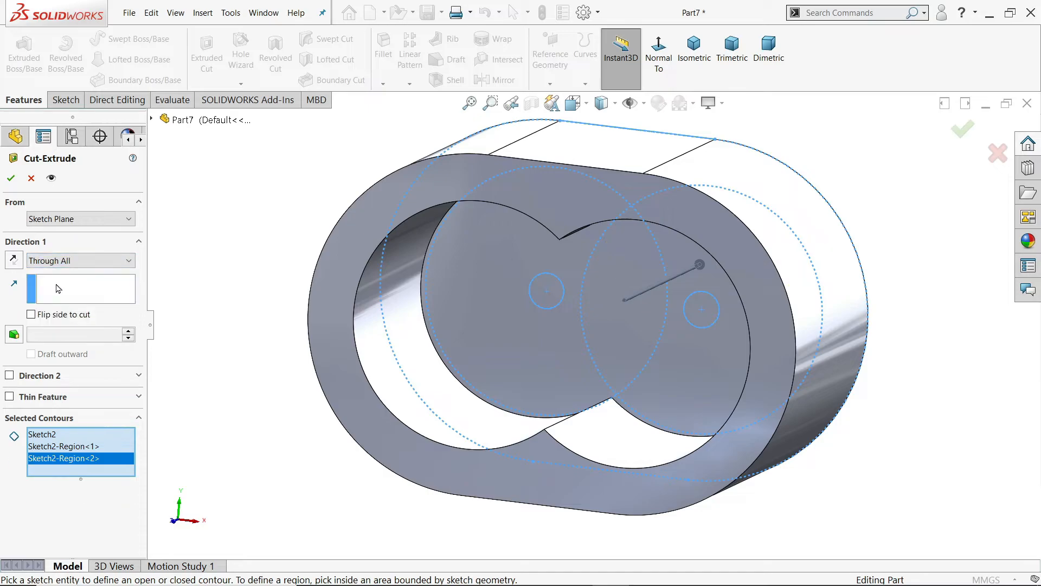
left_click(11, 182)
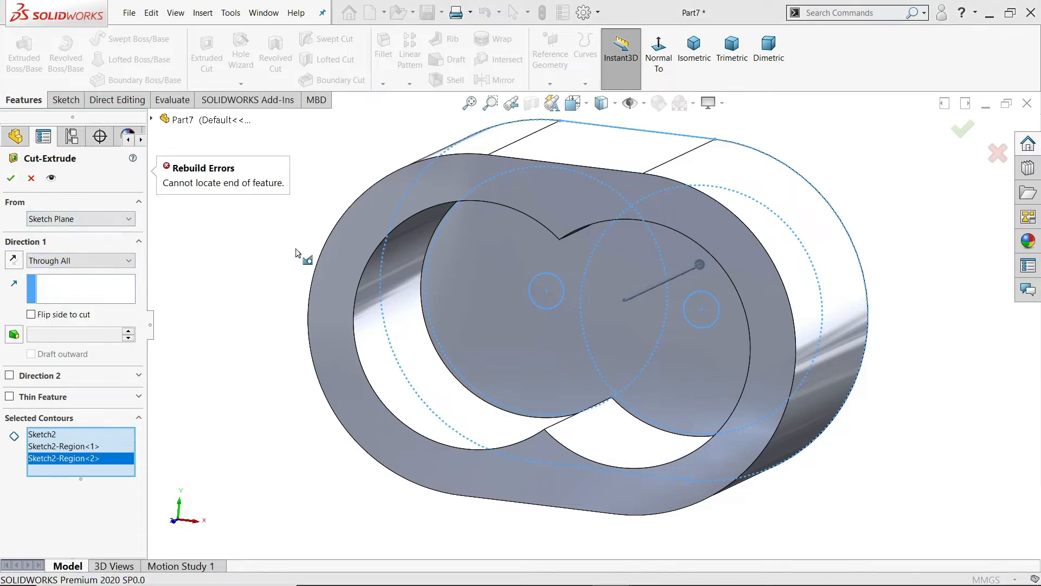
middle_click_drag(332, 284, 216, 325)
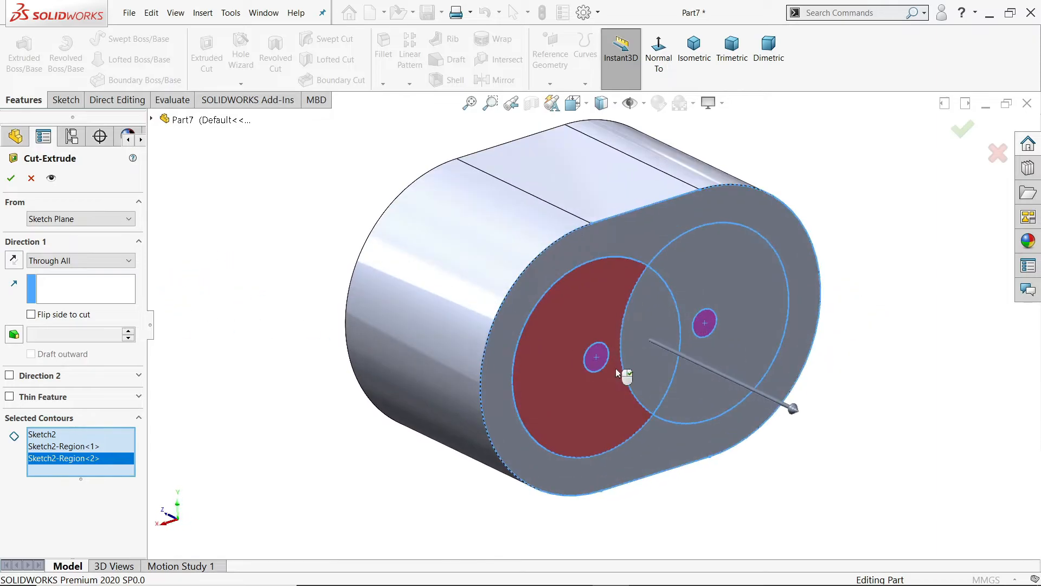
scroll(617, 372, "down", 2)
left_click(14, 260)
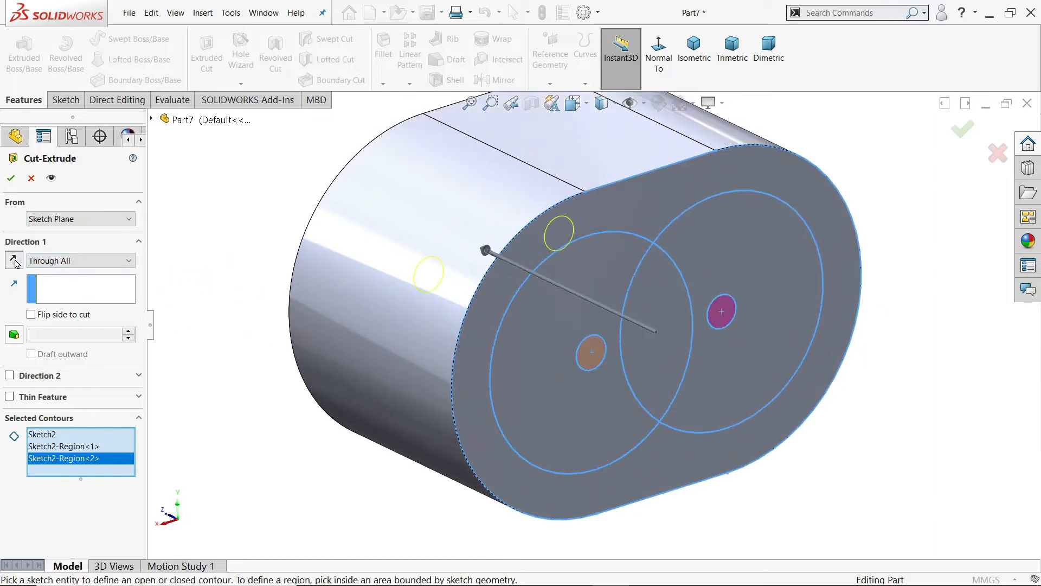
left_click(10, 178)
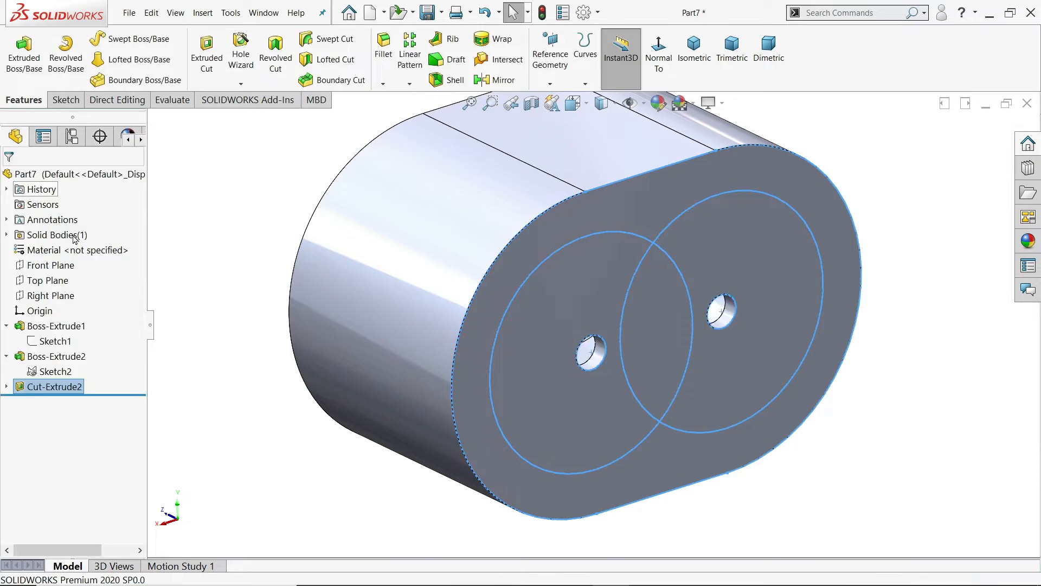
Step: Set the isometric view and switch to Photos to examine the housing drawing's front and side views for the outer radii and fin spacing
mouse_move(173, 282)
middle_mouse_down()
mouse_move(185, 301)
mouse_move(221, 293)
mouse_move(206, 286)
mouse_move(225, 325)
mouse_move(228, 299)
mouse_move(303, 272)
mouse_move(404, 382)
middle_mouse_up()
left_click(234, 272)
scroll(242, 290, "up", 3)
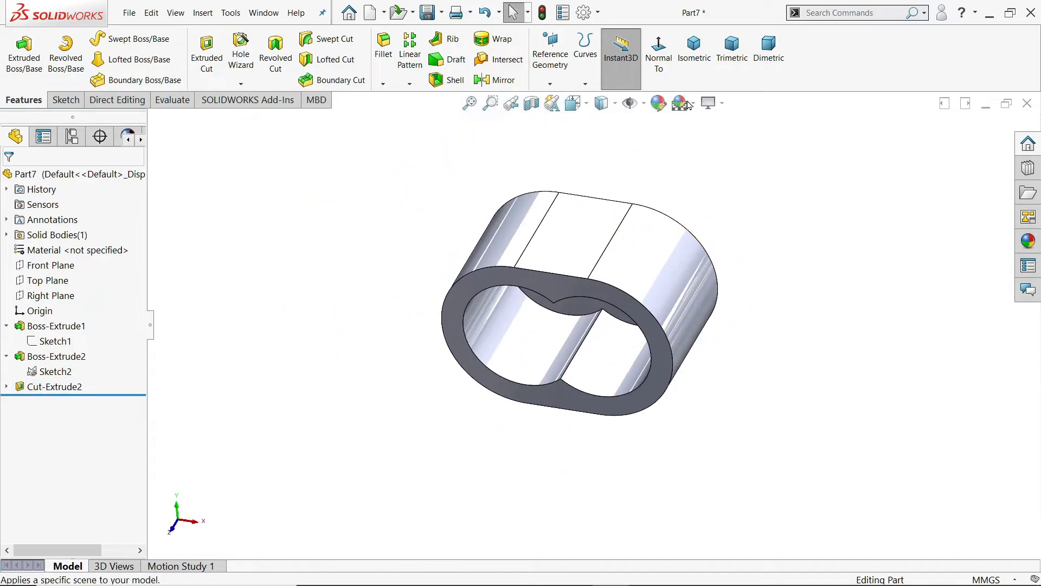
left_click(694, 48)
key("alt+Tab")
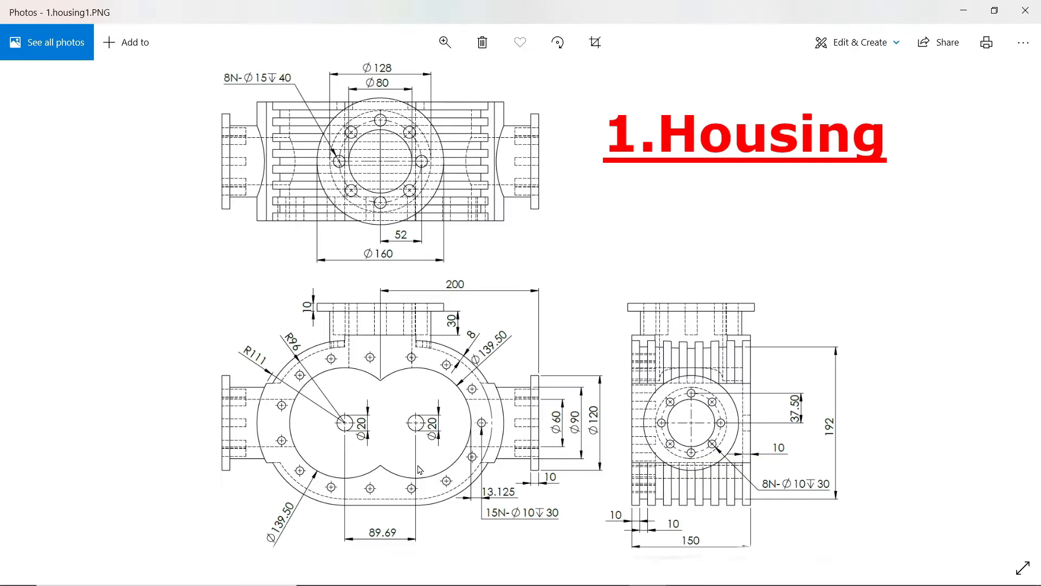
left_click(445, 43)
left_click_drag(374, 84, 402, 86)
left_click_drag(400, 481, 604, 302)
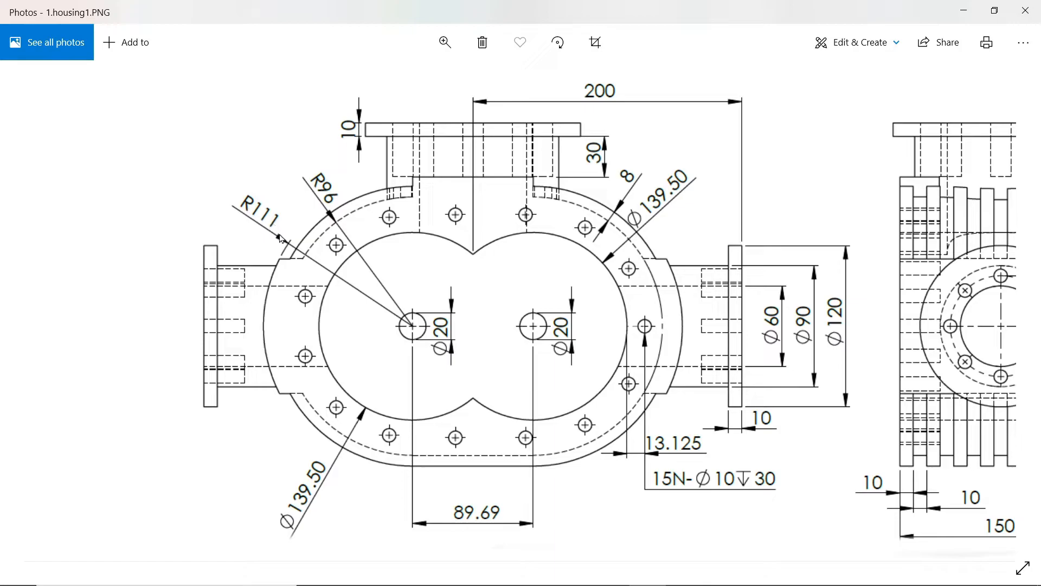
left_click_drag(416, 327, 242, 320)
mouse_move(564, 343)
left_mouse_down()
mouse_move(537, 342)
mouse_move(586, 390)
left_mouse_up()
left_click_drag(501, 139, 546, 372)
mouse_move(458, 237)
left_mouse_down()
mouse_move(512, 334)
mouse_move(474, 222)
mouse_move(514, 109)
left_mouse_up()
left_click_drag(438, 325, 518, 146)
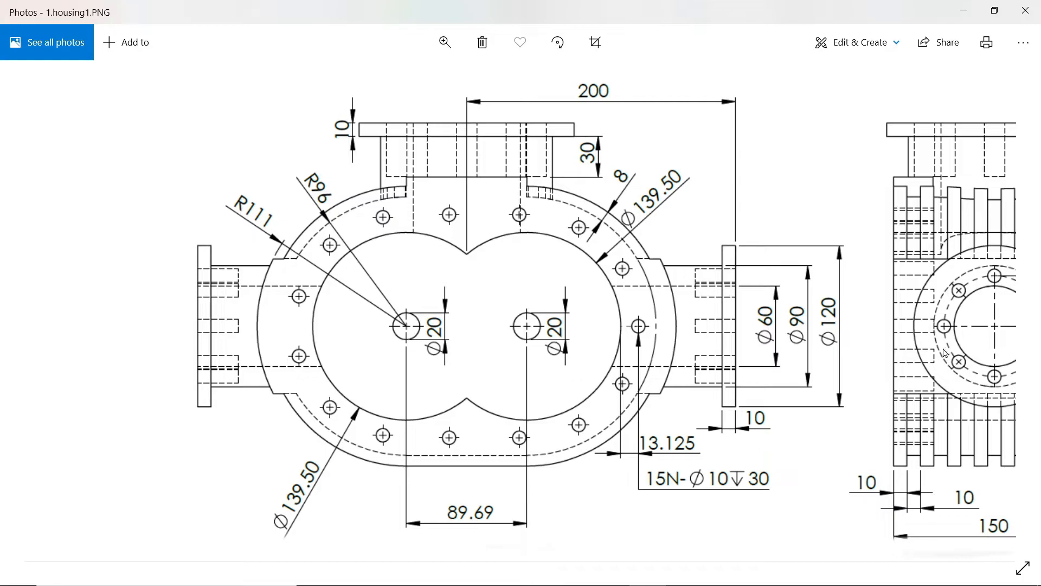
left_click_drag(833, 346, 734, 312)
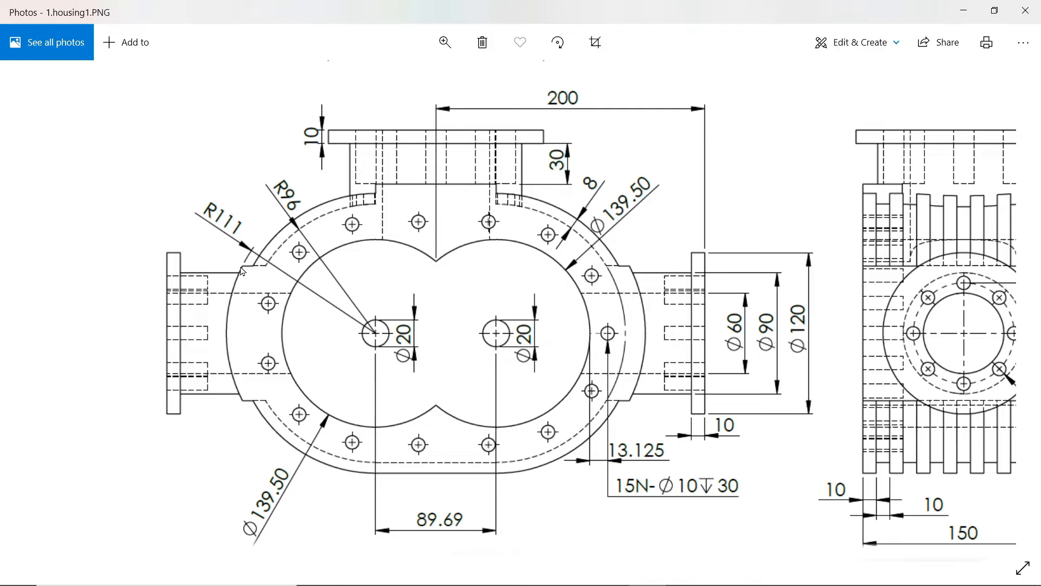
left_click_drag(682, 270, 430, 278)
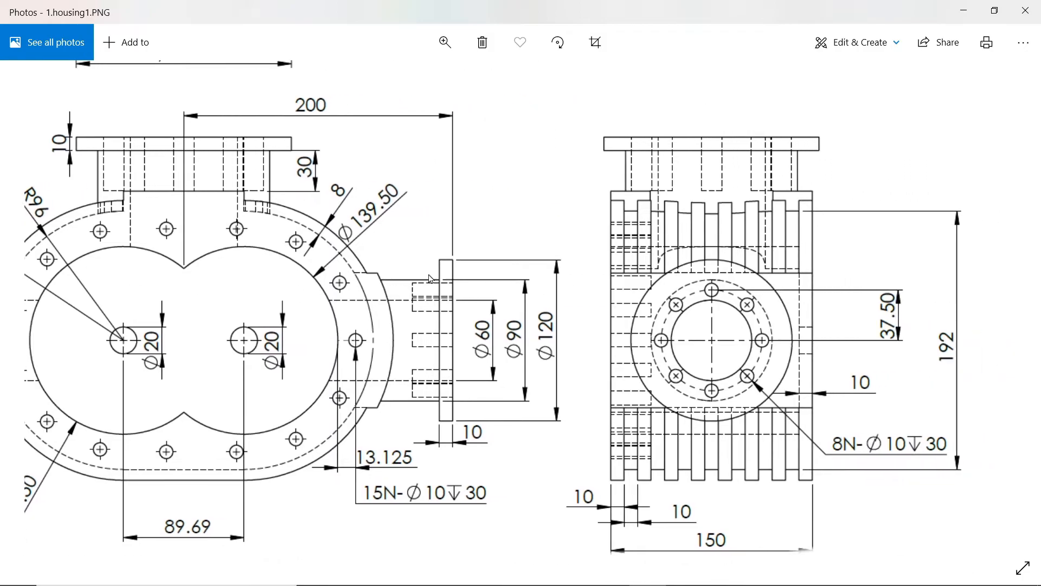
left_click_drag(662, 294, 932, 297)
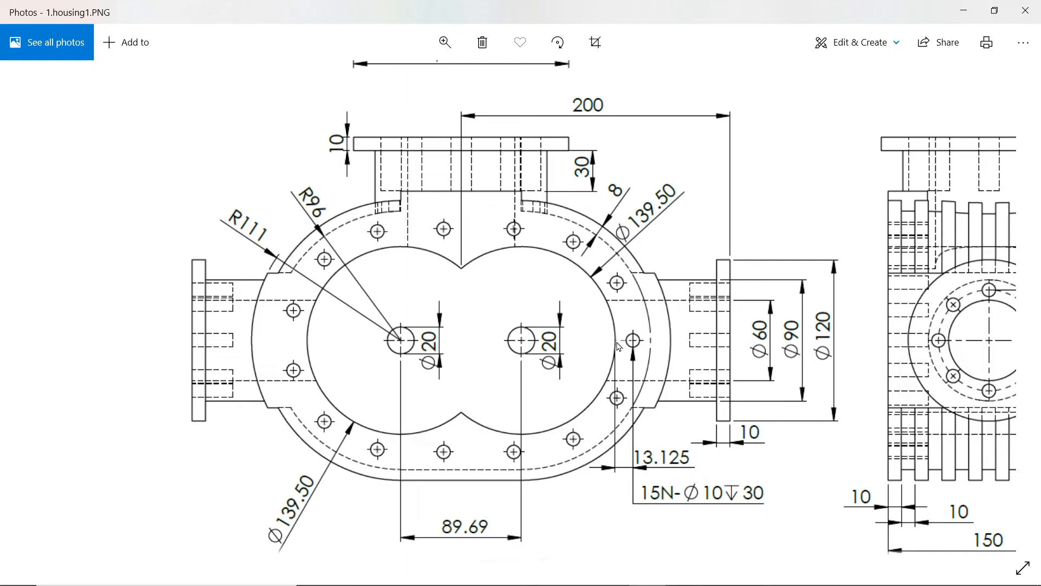
left_click(969, 16)
Step: Start a sketch on the housing's open rim face and draw a straight slot about 220 mm wide between the two hole centres
left_click(578, 264)
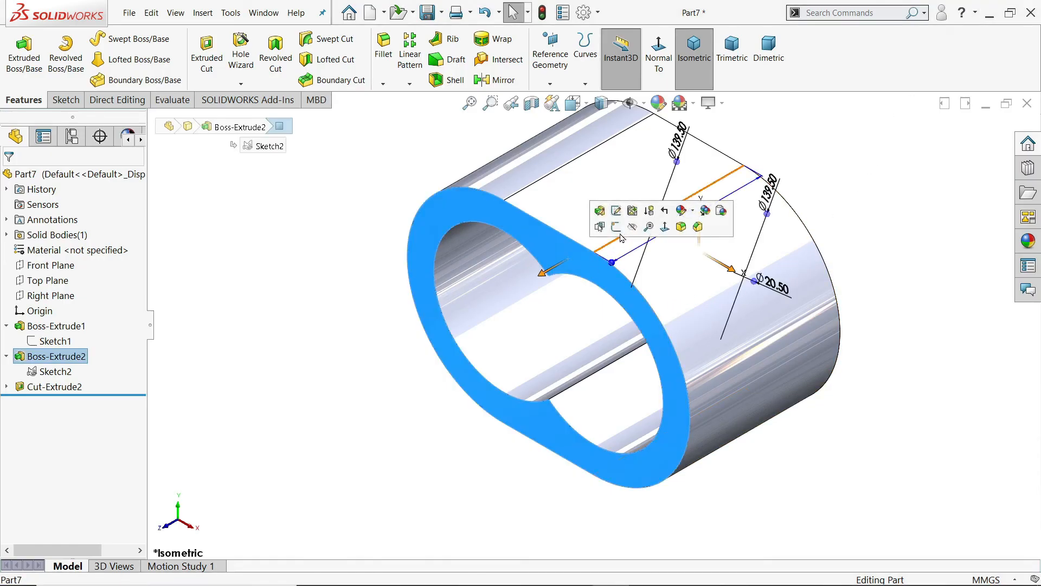
left_click(620, 231)
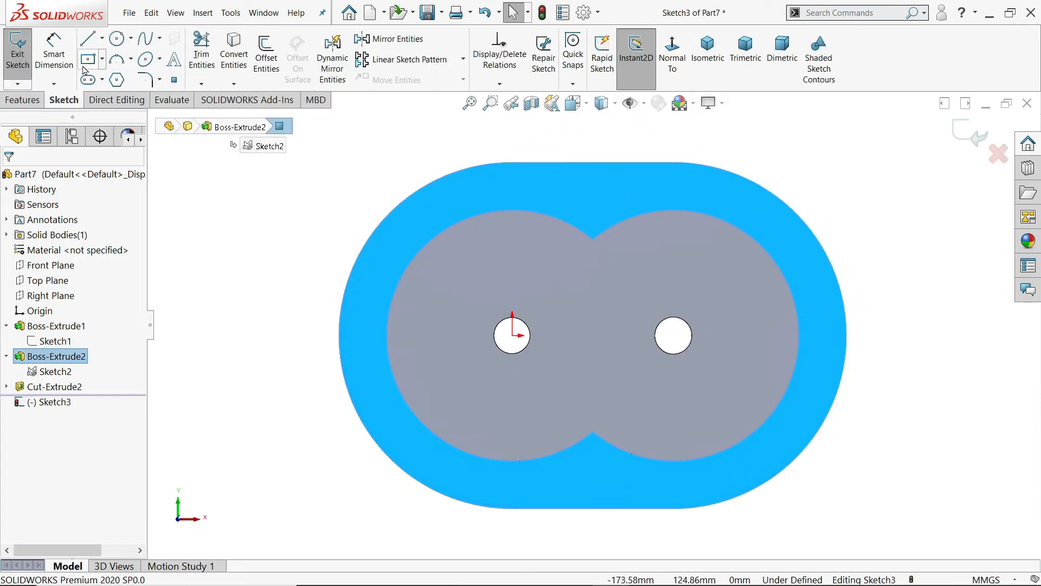
left_click(102, 79)
left_click(124, 99)
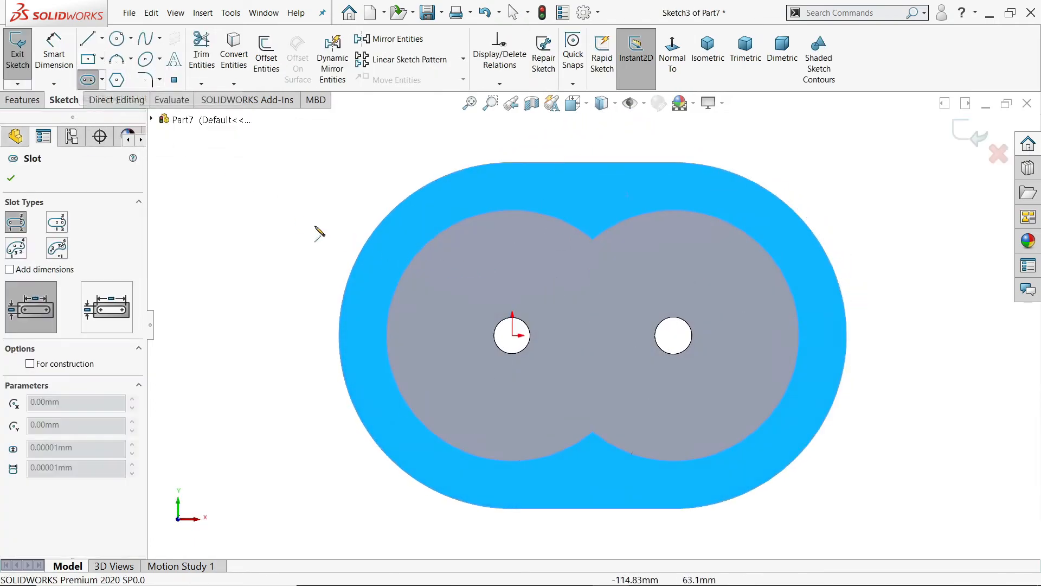
left_click(512, 335)
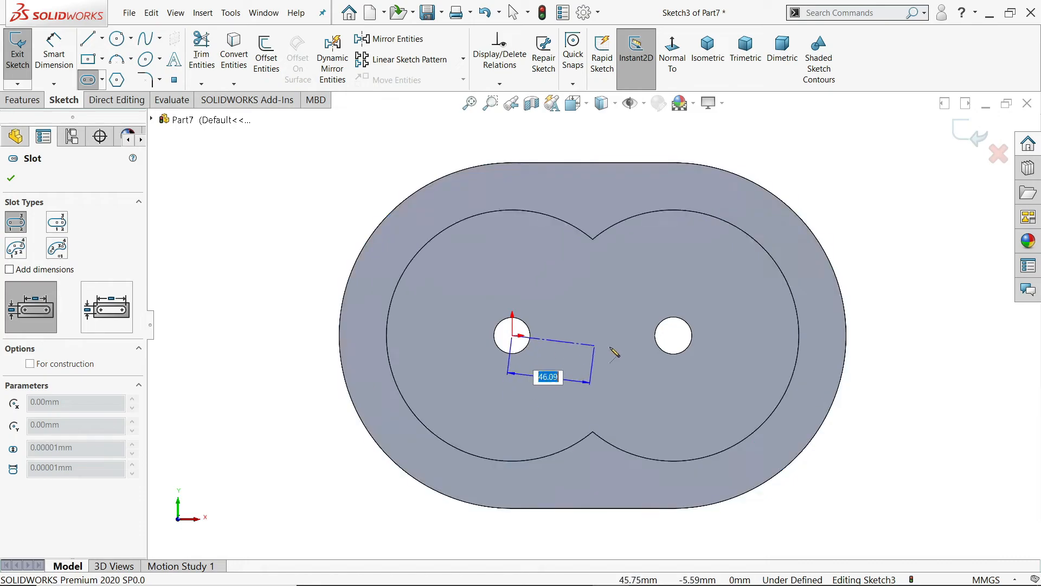
left_click(673, 336)
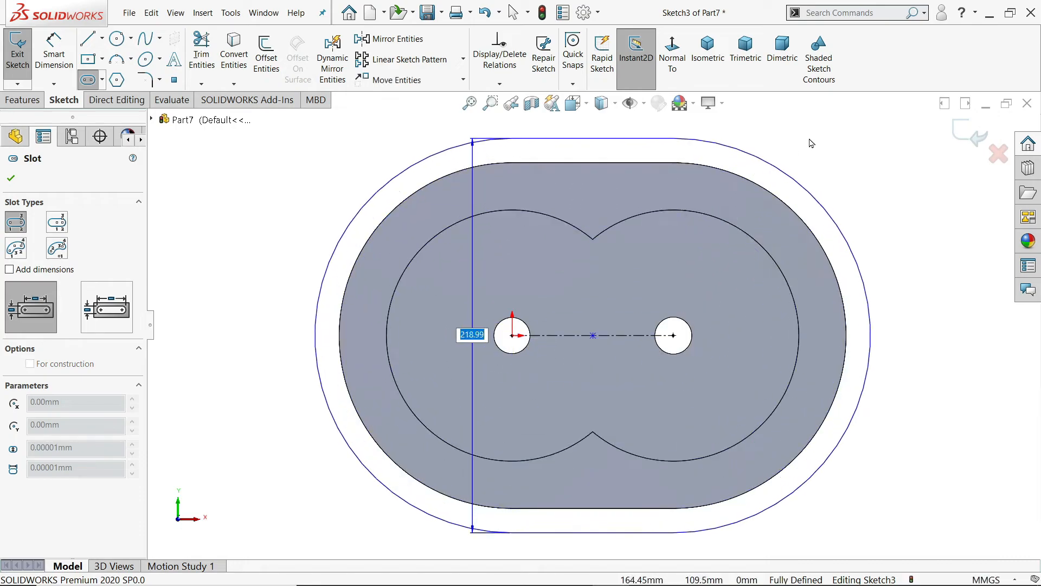
left_click(871, 335)
Step: Dimension the new slot's end arc with a radius of 111 mm
left_click(70, 43)
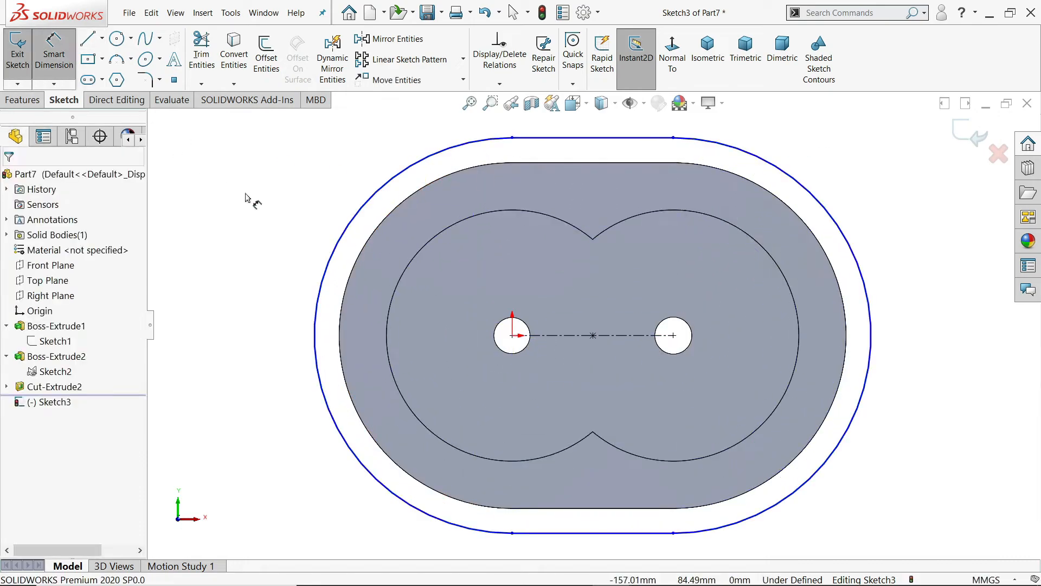
left_click(351, 221)
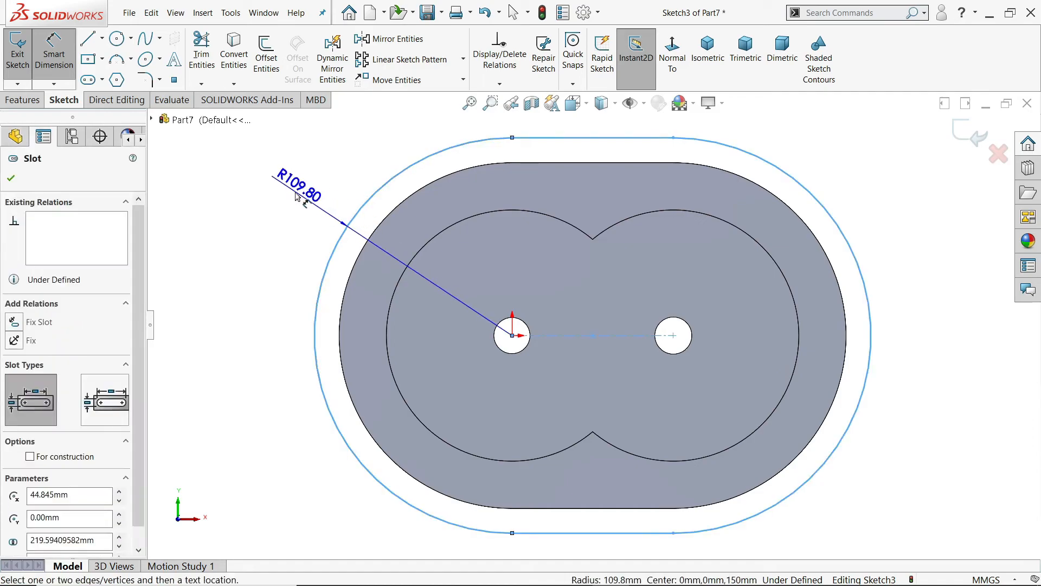
left_click(297, 197)
type("111")
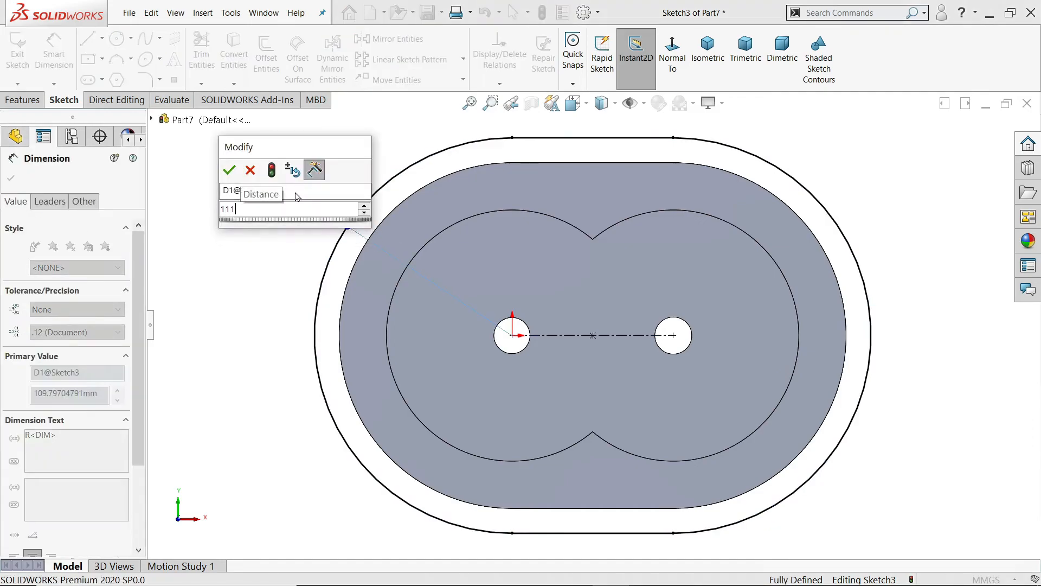
key("Return")
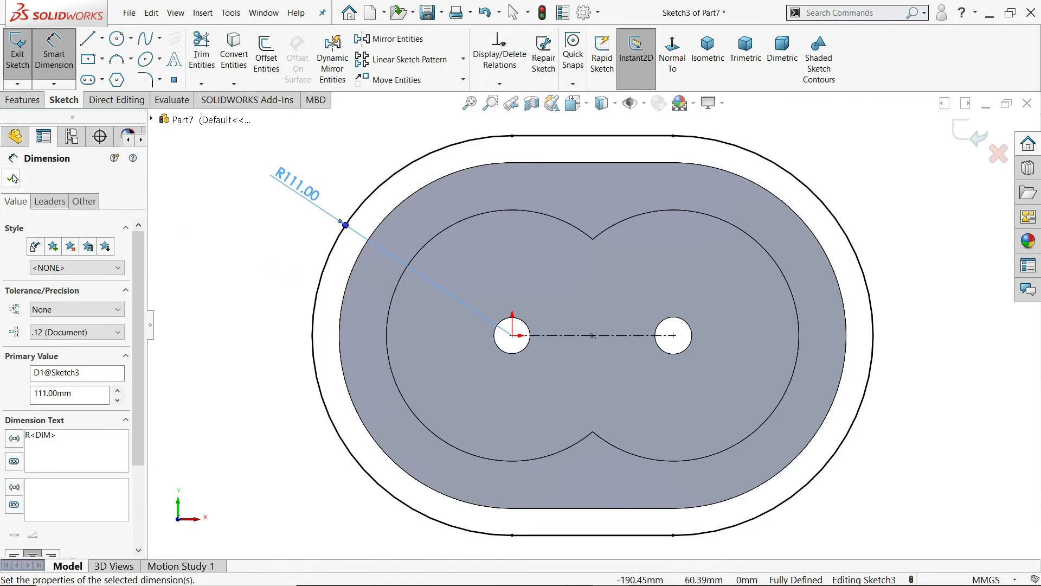
key("Escape")
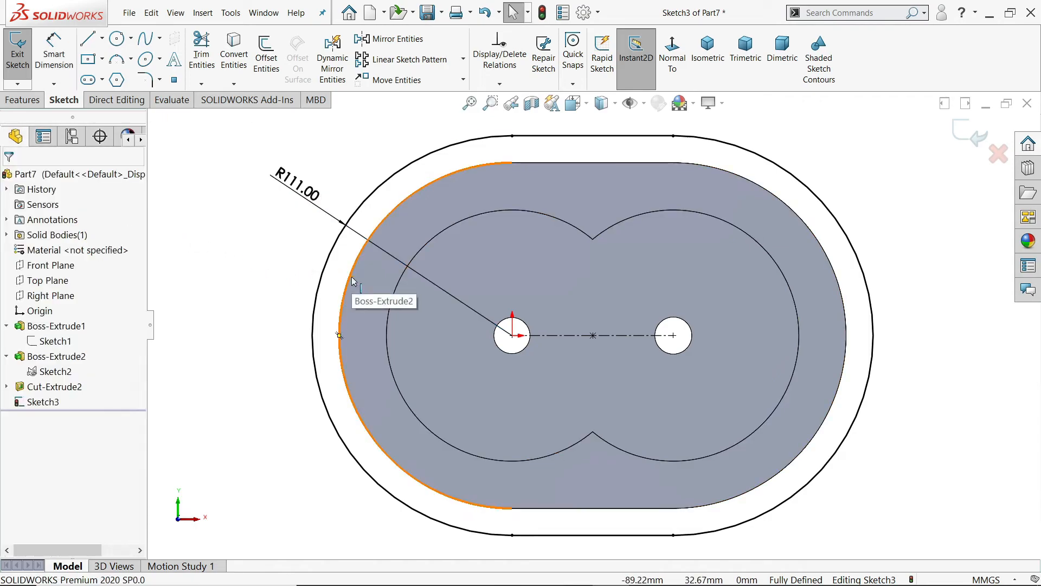
Step: Select the outer edge loop of the housing's rim face and convert it into sketch entities
left_click(352, 281)
right_click(349, 278)
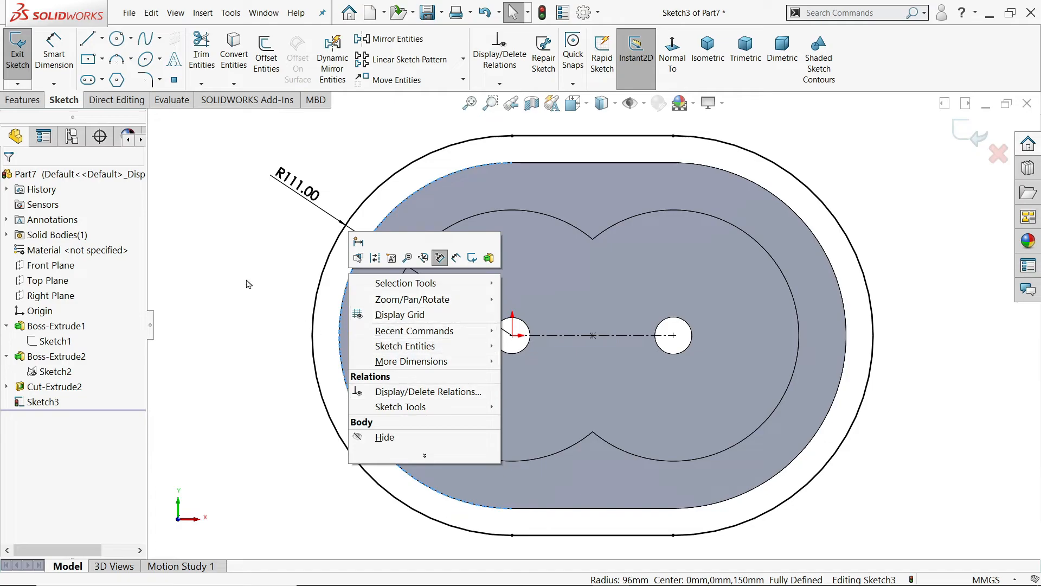
key("Escape")
right_click(345, 300)
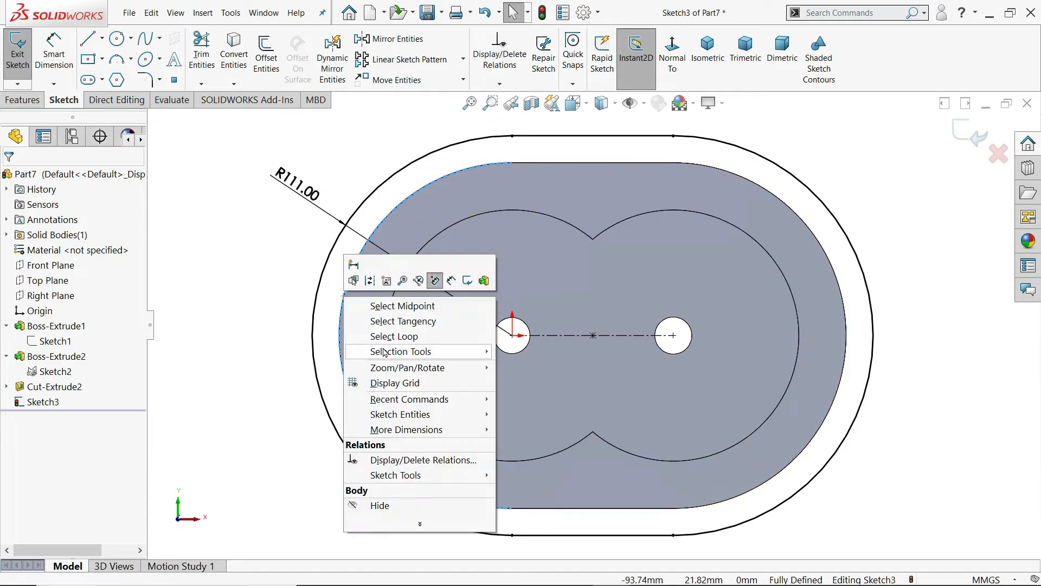
left_click(408, 336)
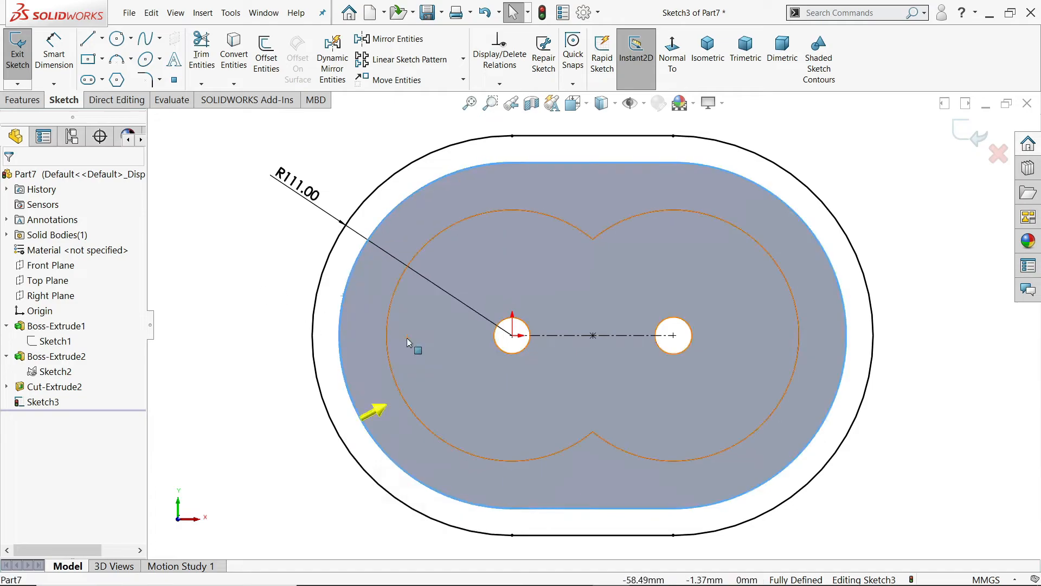
left_click(227, 62)
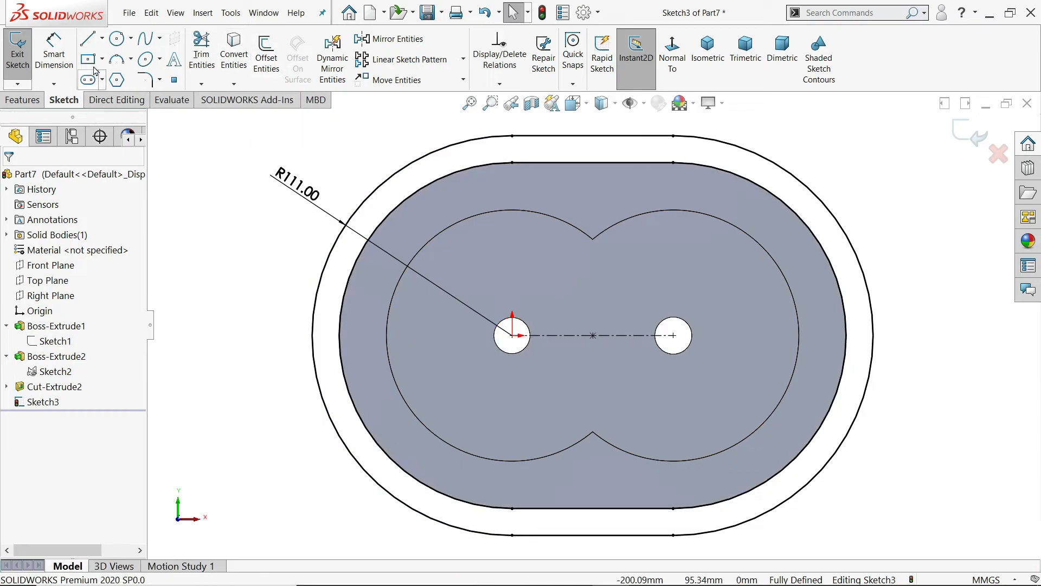
Step: Draw a vertical centerline from the midpoint of the inner outline's upper edge down to the midpoint between the two holes
left_click(102, 39)
left_click(111, 69)
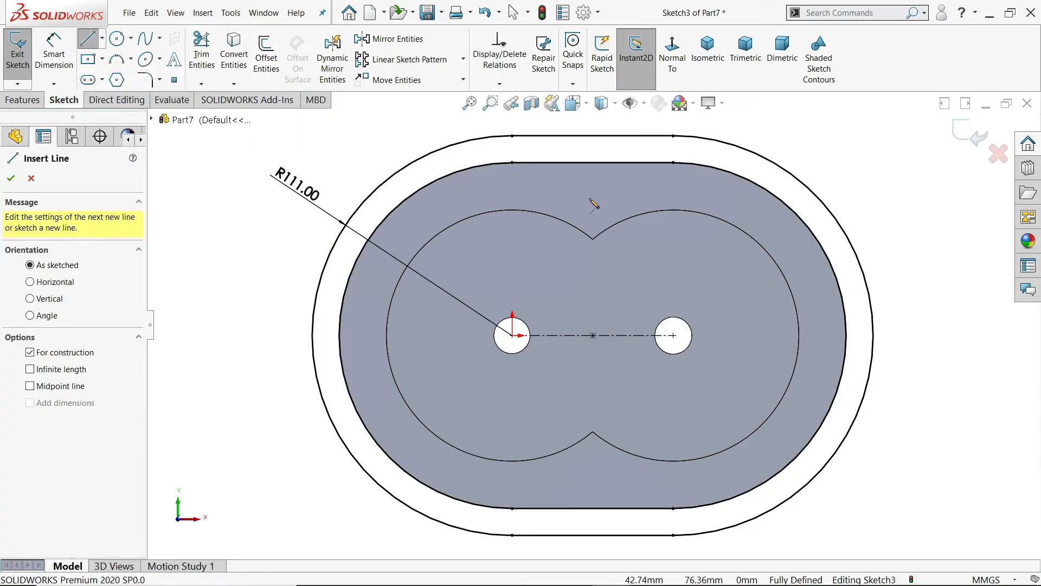
left_click(593, 163)
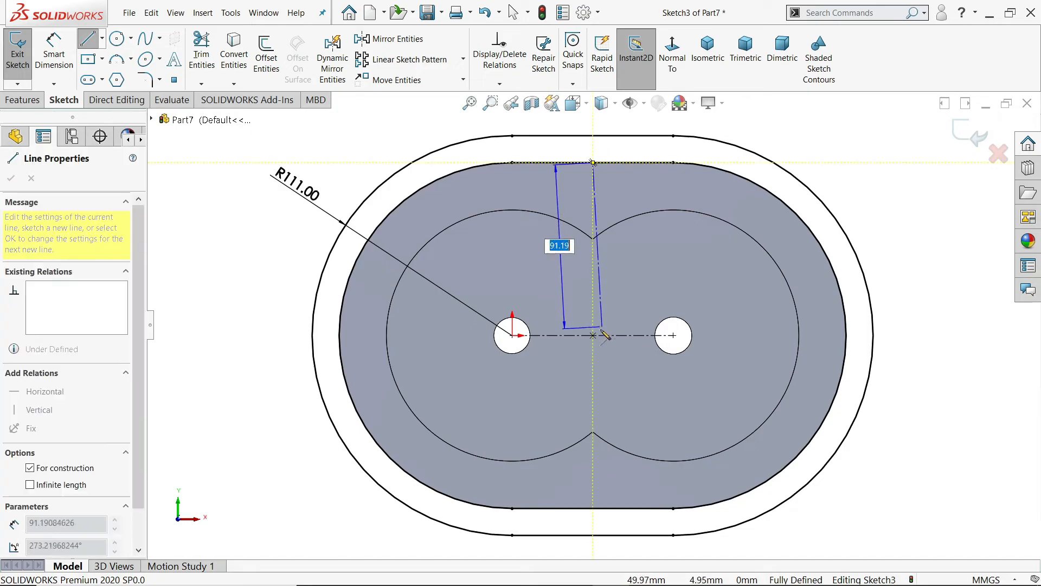
left_click(593, 335)
right_click(656, 274)
left_click(693, 284)
key("z")
Step: Draw a horizontal line about 37 mm long across the gap between both outlines, above the right-hand hole's level
scroll(874, 401, "down", 3)
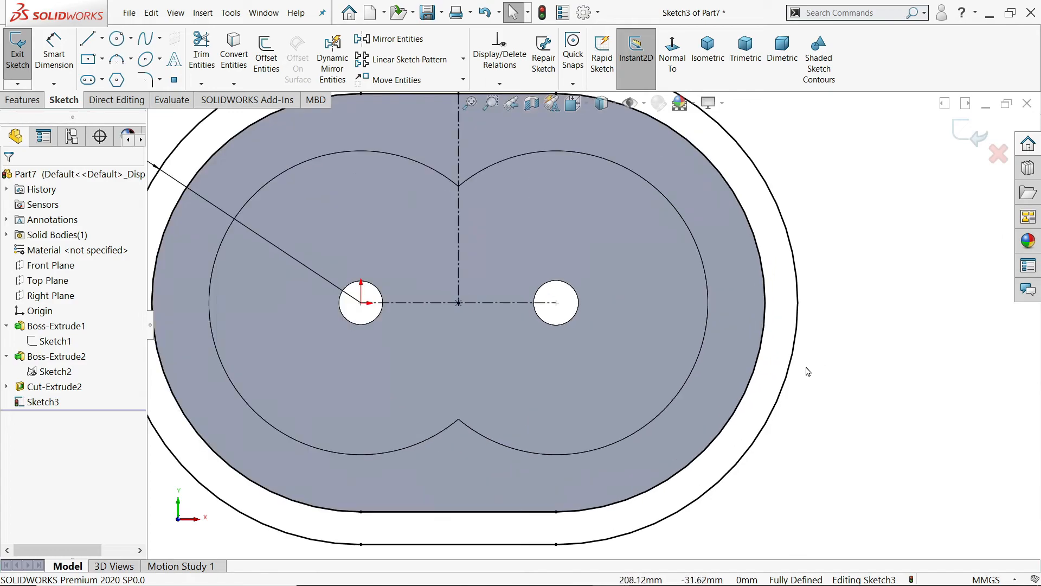
left_click(86, 39)
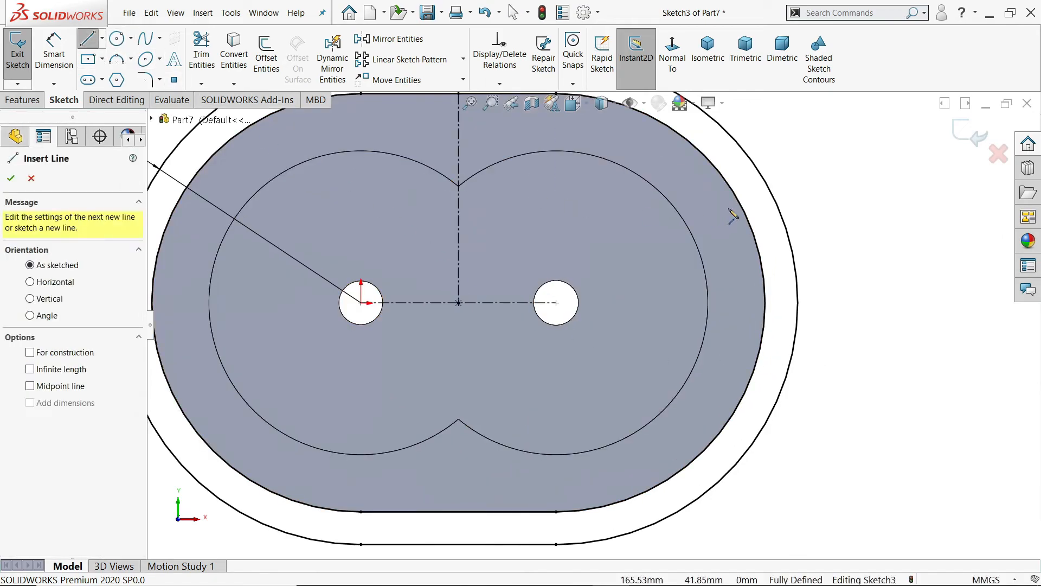
left_click(714, 194)
left_click(797, 194)
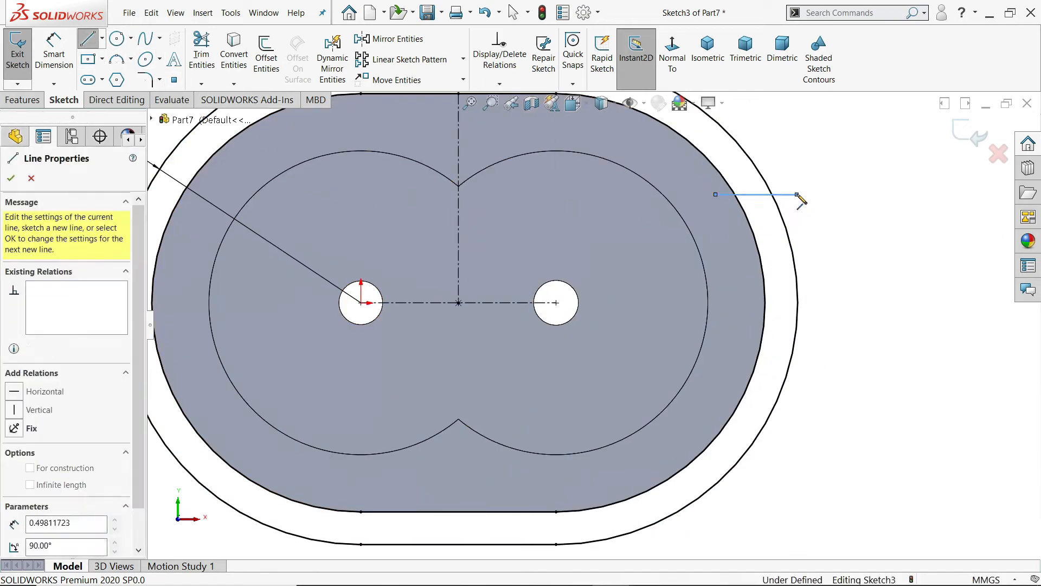
key("Escape")
Step: Draw a horizontal centerline from the right-hand hole's centre to the outer arc
left_click(101, 39)
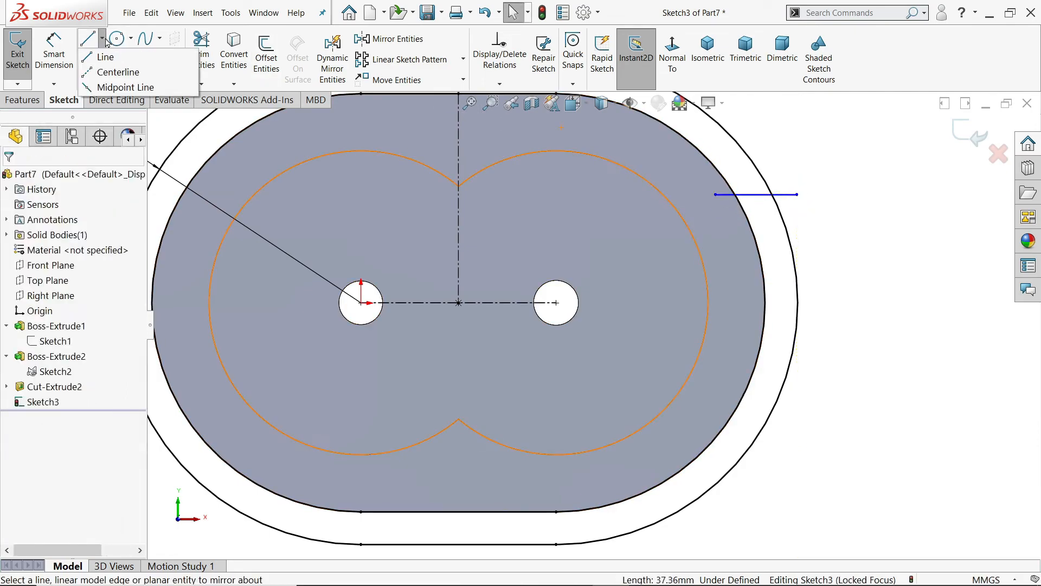
left_click(111, 72)
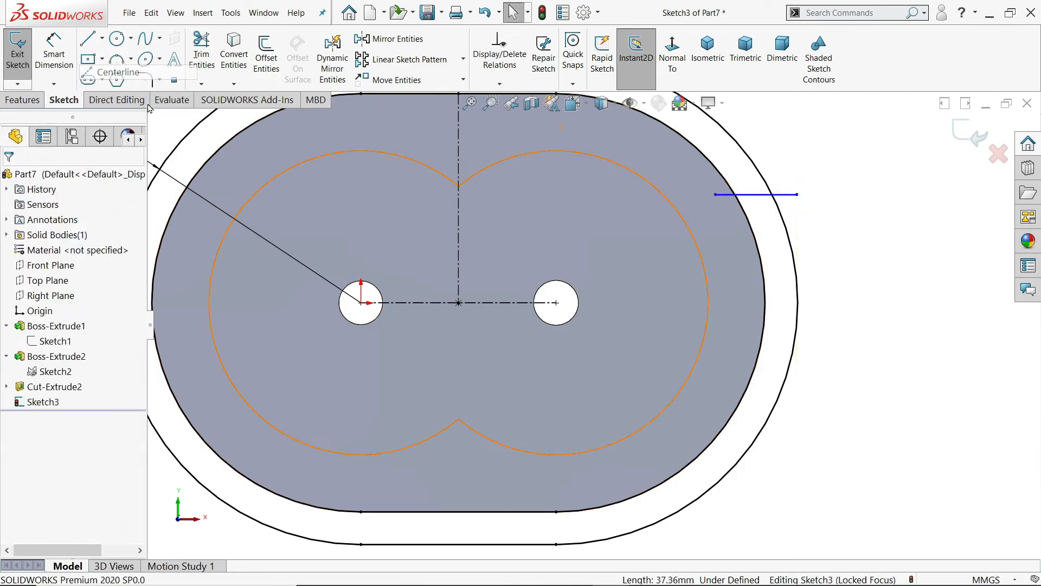
left_click(555, 302)
left_click(797, 302)
right_click(856, 282)
left_click(892, 293)
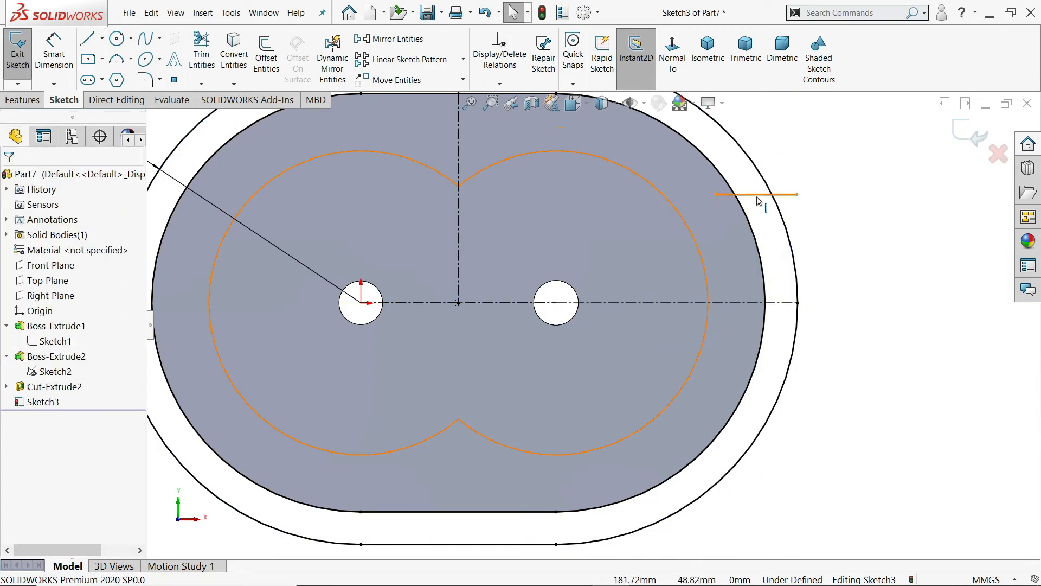
Step: Mirror the short horizontal line about the horizontal centerline
left_click(758, 195)
left_click(773, 307, "ctrl")
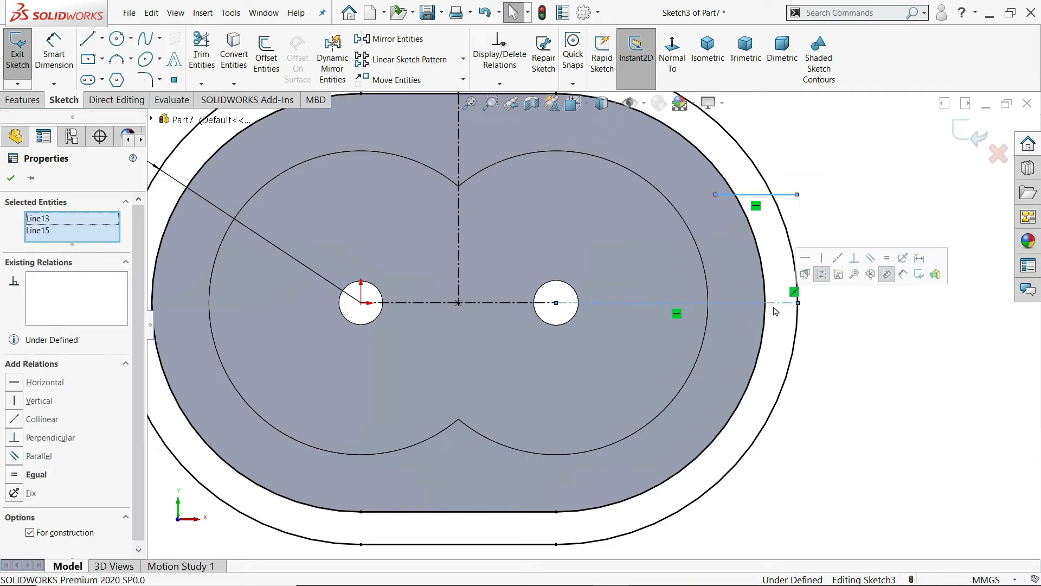
left_click(393, 39)
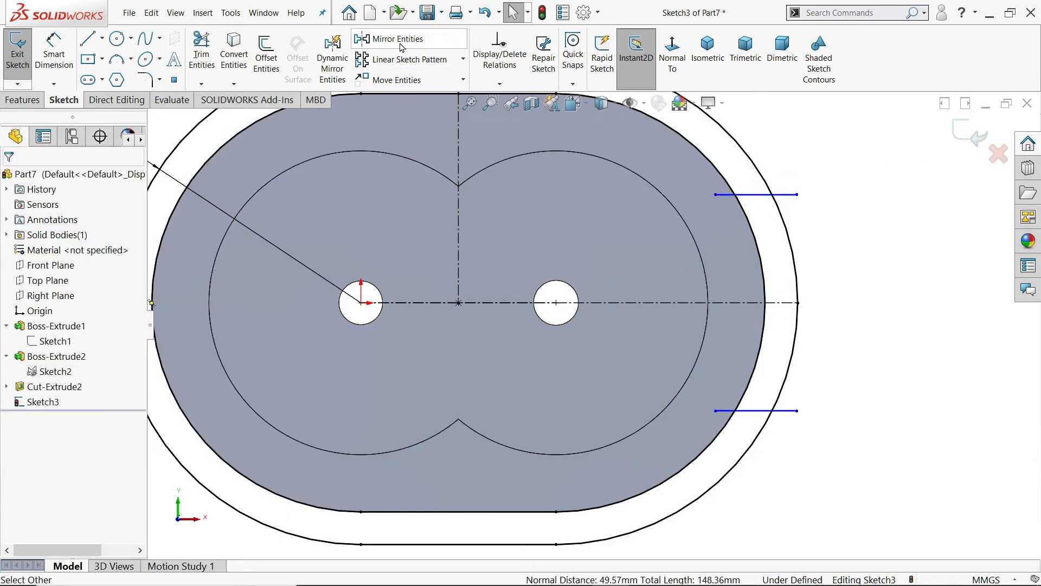
left_click(751, 196)
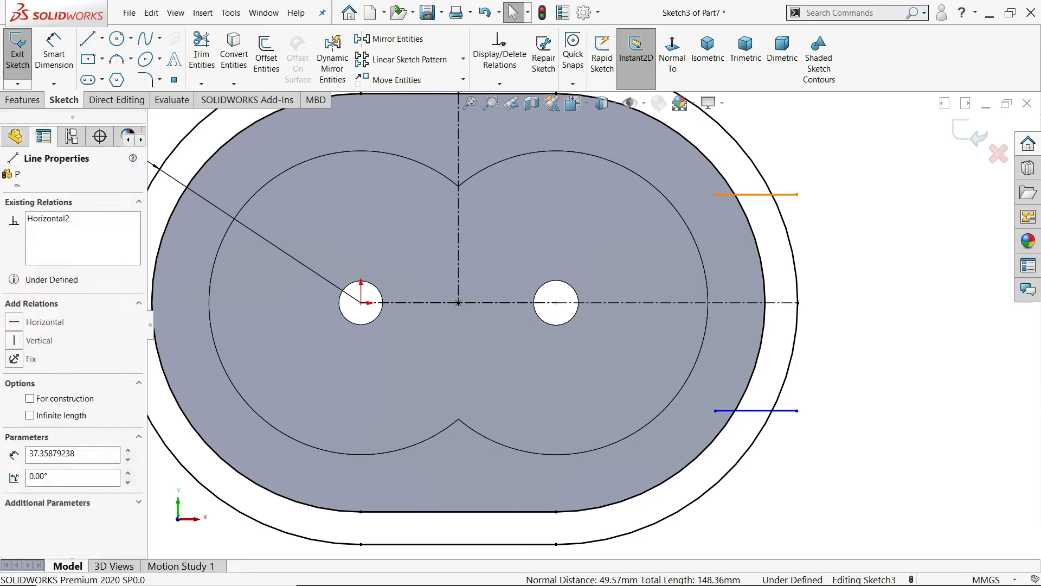
left_click(841, 303)
scroll(840, 303, "up", 2)
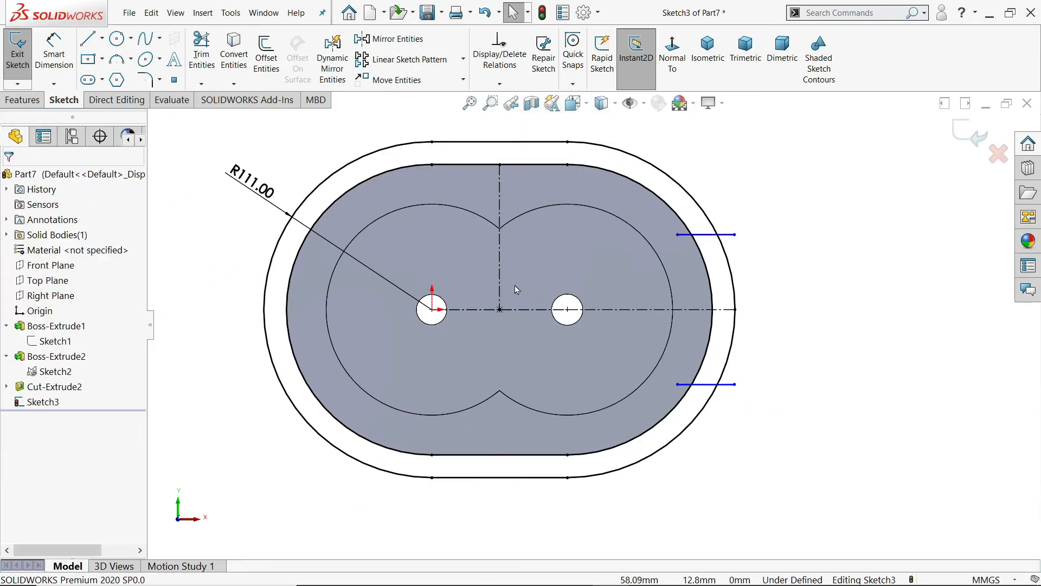
Step: Mirror both short horizontal lines about the vertical centerline, keeping the originals
left_click(402, 42)
scroll(520, 293, "down", 3)
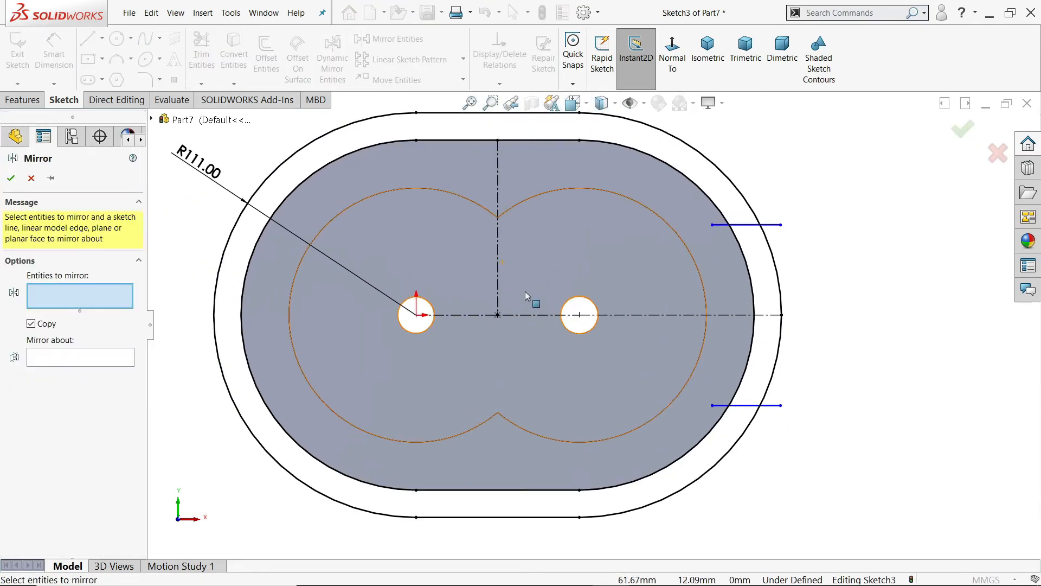
left_click(793, 213)
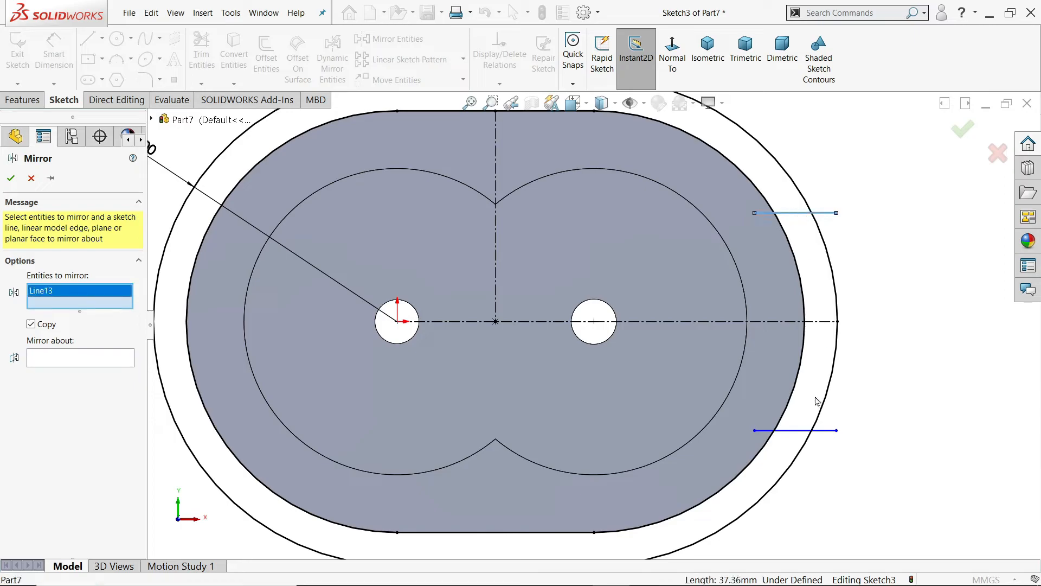
left_click(798, 430)
left_click(84, 369)
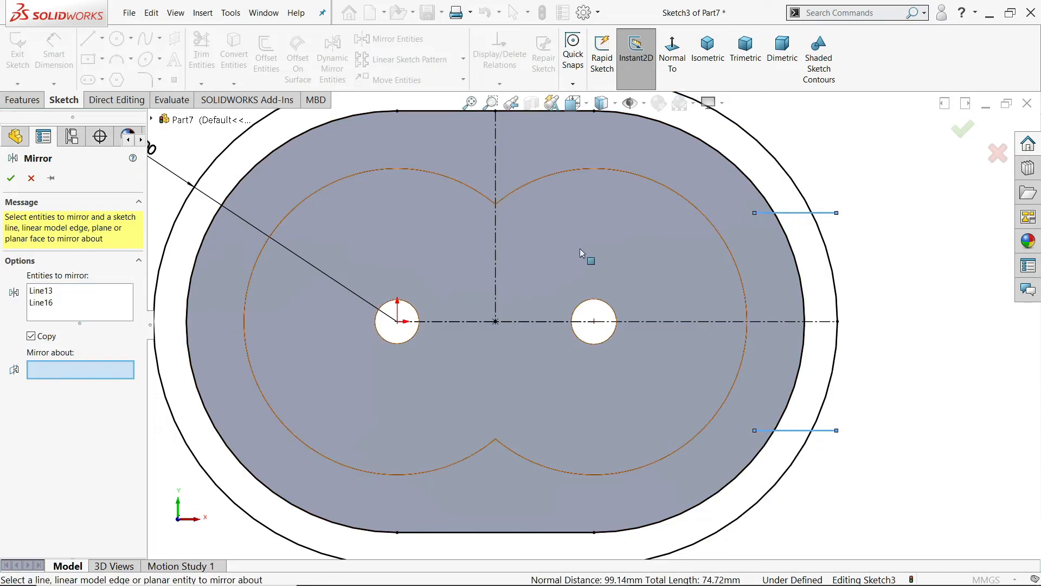
left_click(495, 247)
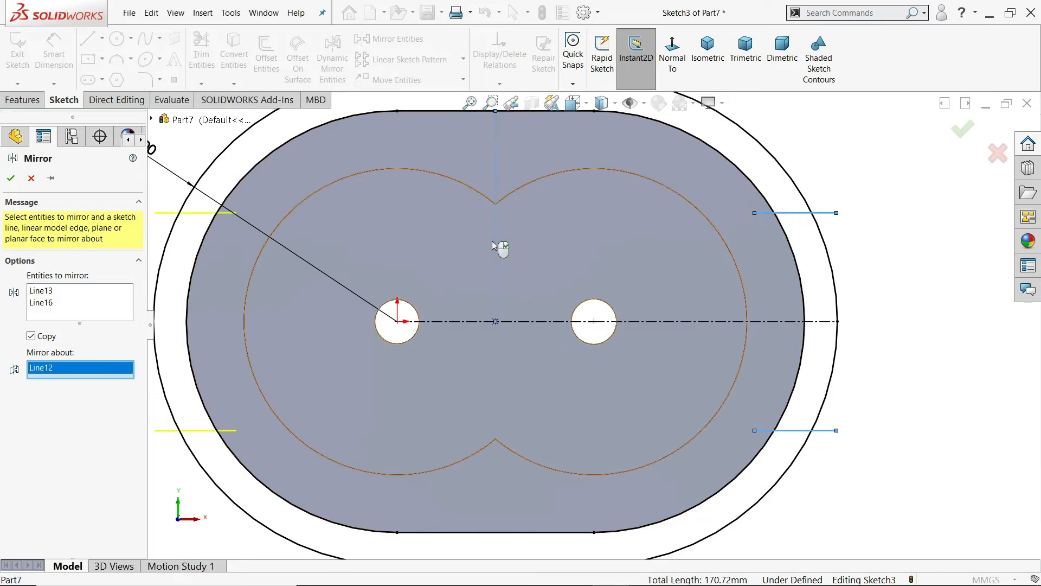
left_click(10, 179)
Step: Dimension the vertical distance between the two right-hand short lines as 100 mm
scroll(733, 281, "down", 2)
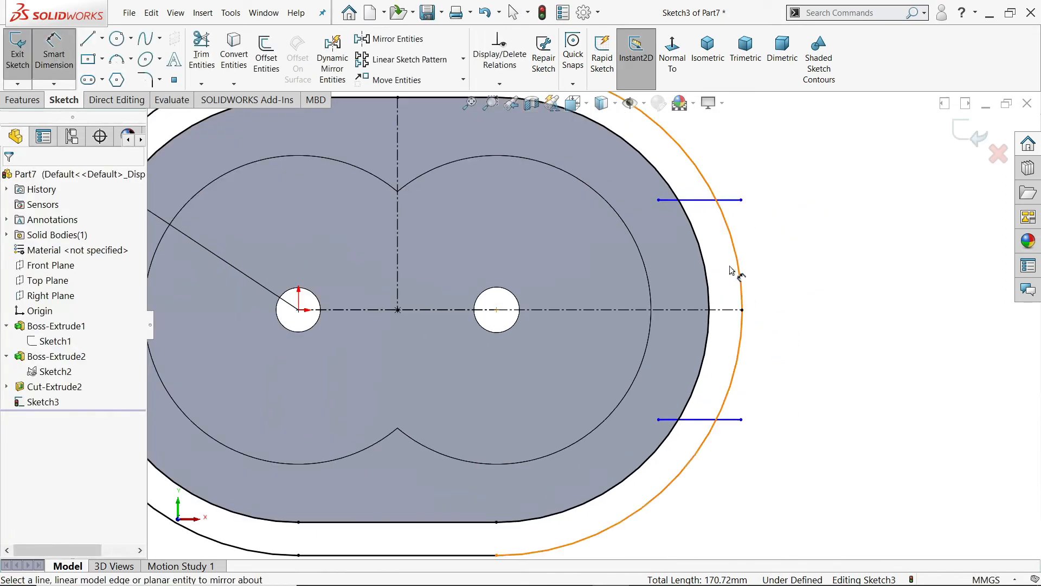
left_click(714, 200)
left_click(719, 419)
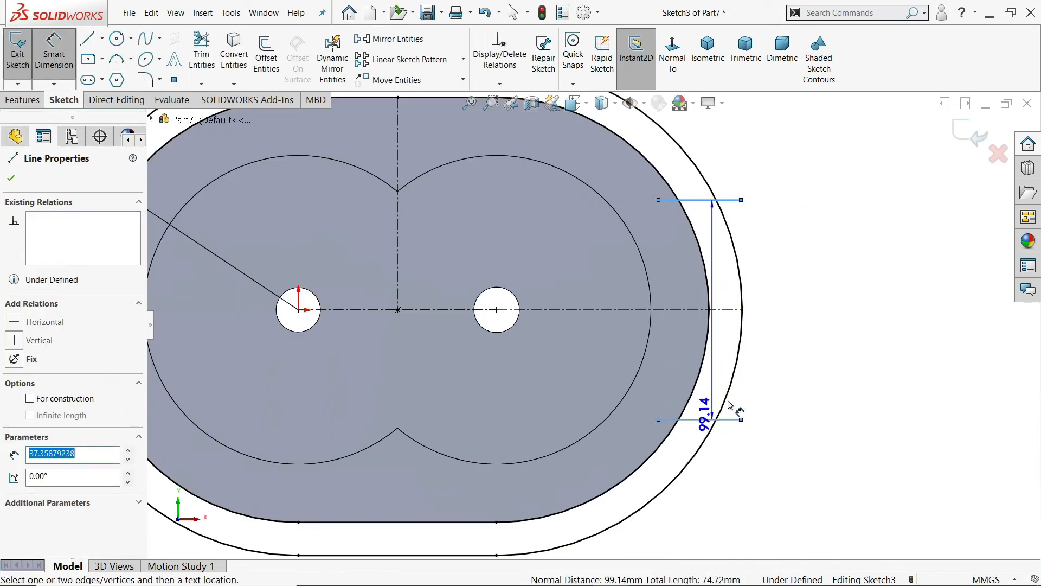
left_click(797, 320)
type("10")
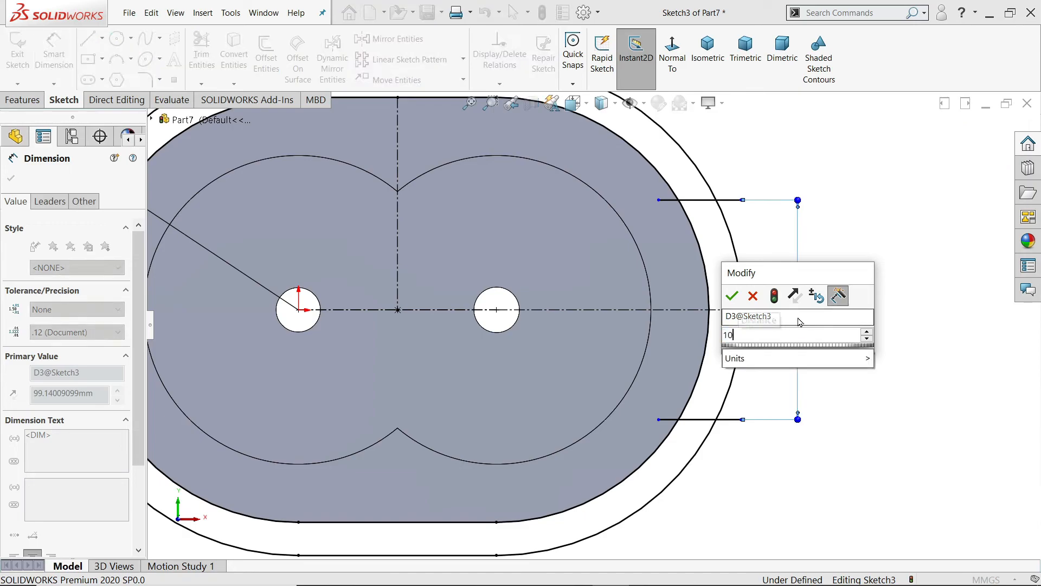
type("0")
key("Return")
scroll(469, 328, "up", 1)
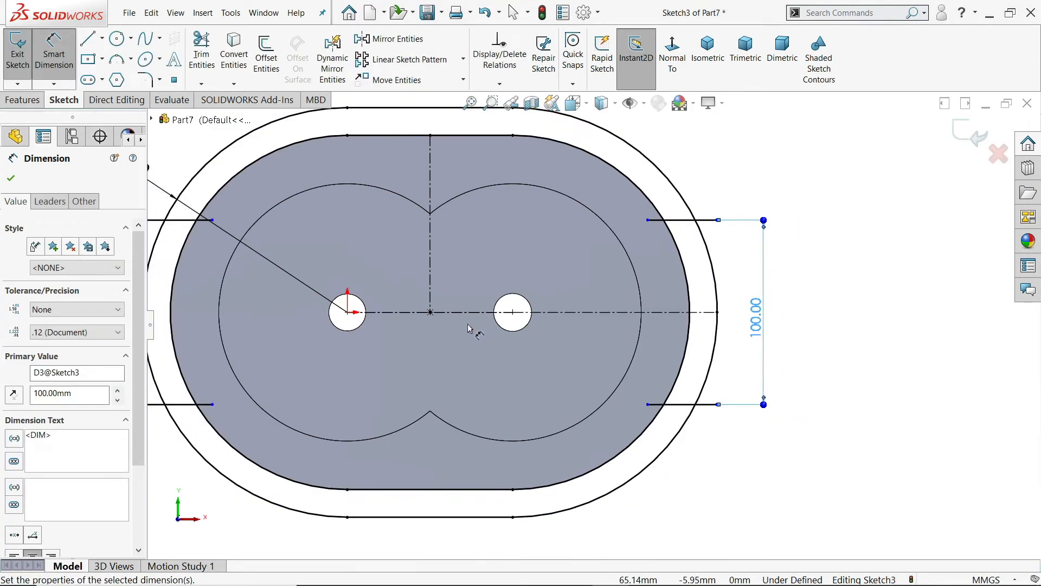
left_click(201, 54)
scroll(391, 211, "up", 1)
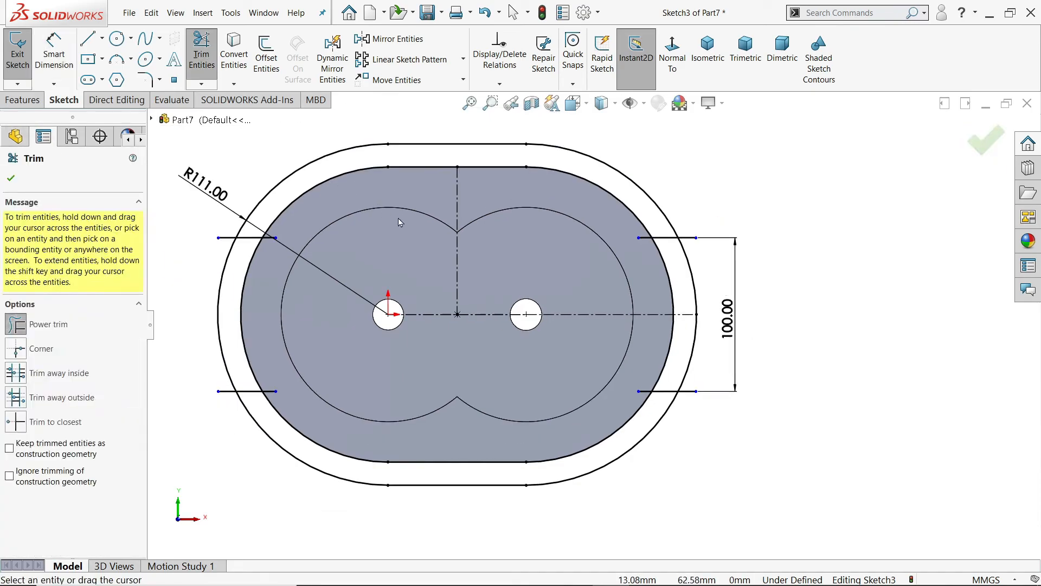
left_click(11, 178)
Step: Draw two vertical lines joining the outer and inner outlines at both ends of the upper straight section
left_click(88, 38)
scroll(411, 149, "down", 5)
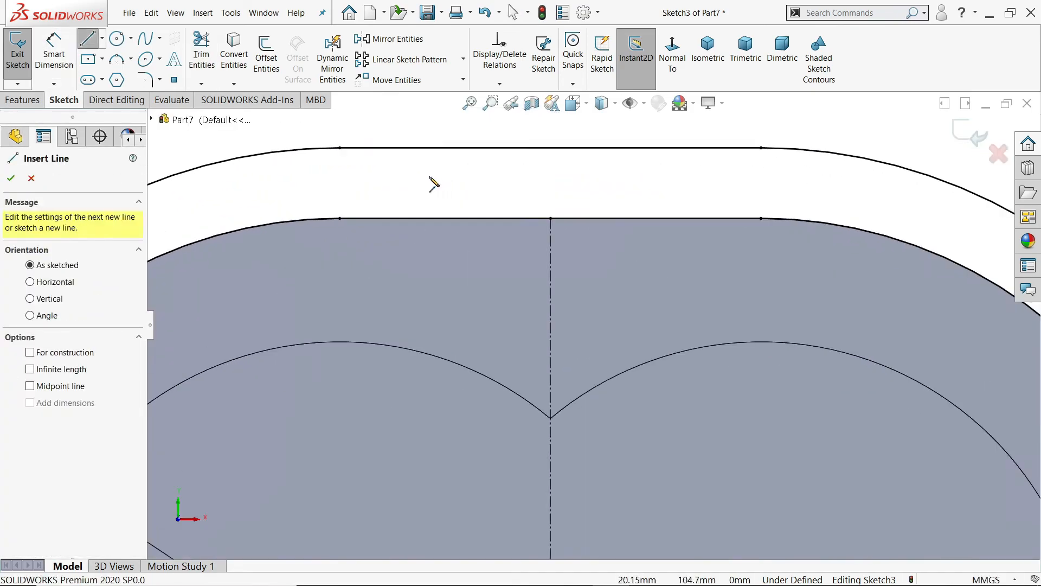
left_click(340, 148)
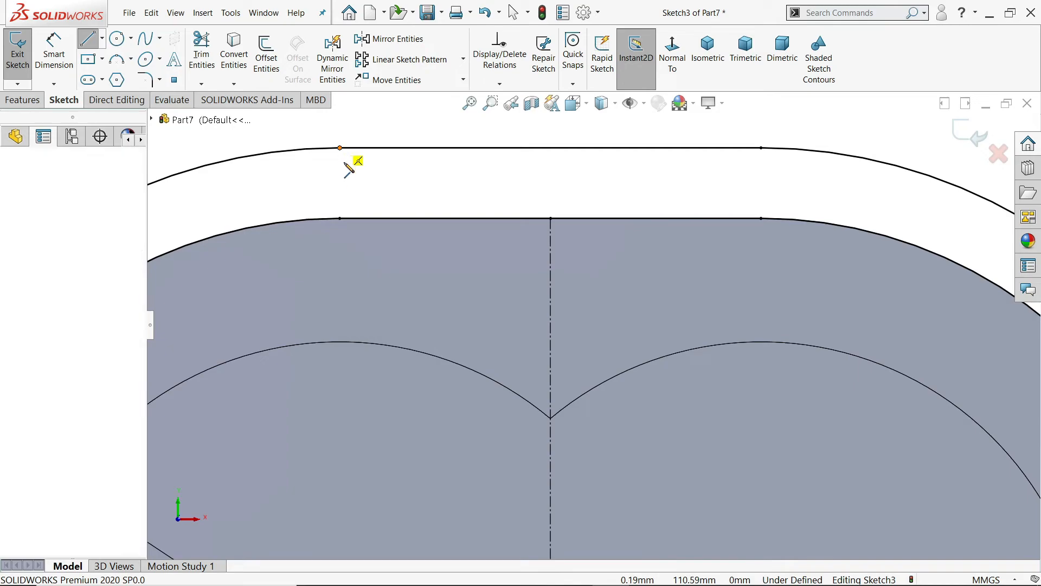
left_click(340, 218)
scroll(592, 325, "up", 2)
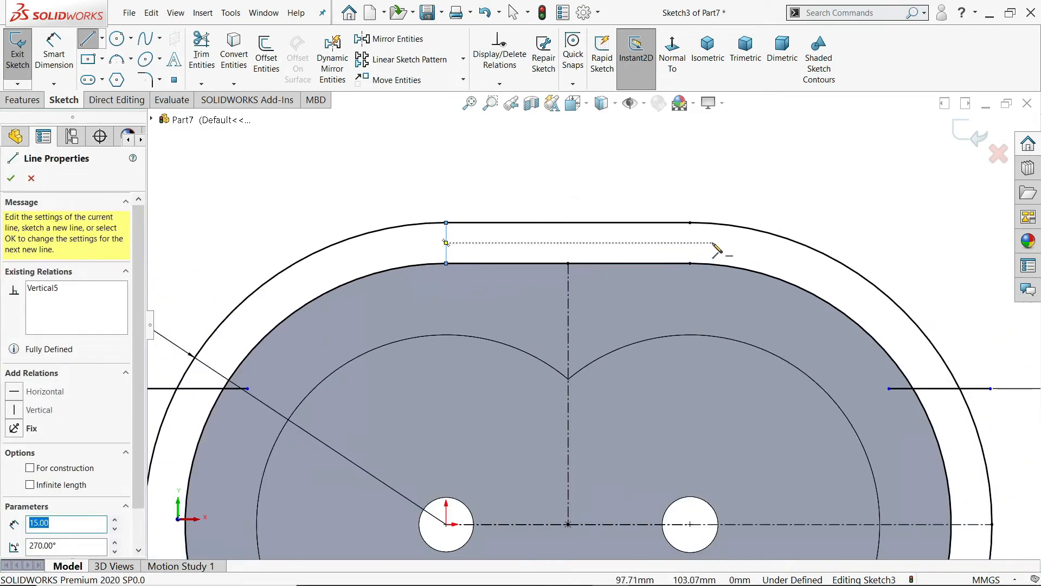
left_click(689, 223)
left_click(689, 263)
scroll(592, 324, "up", 5)
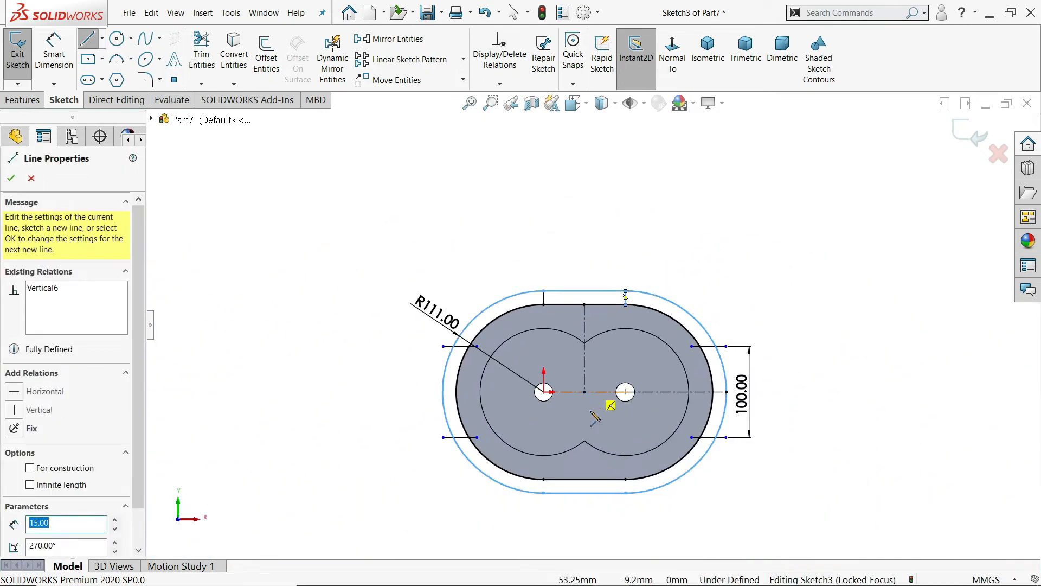
scroll(562, 500, "down", 6)
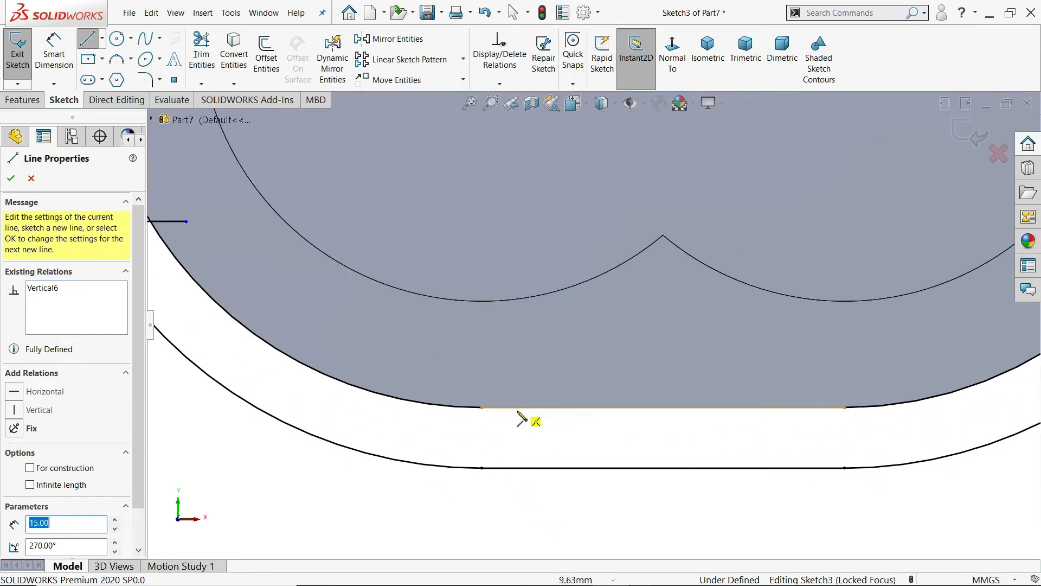
scroll(678, 442, "up", 5)
key("f")
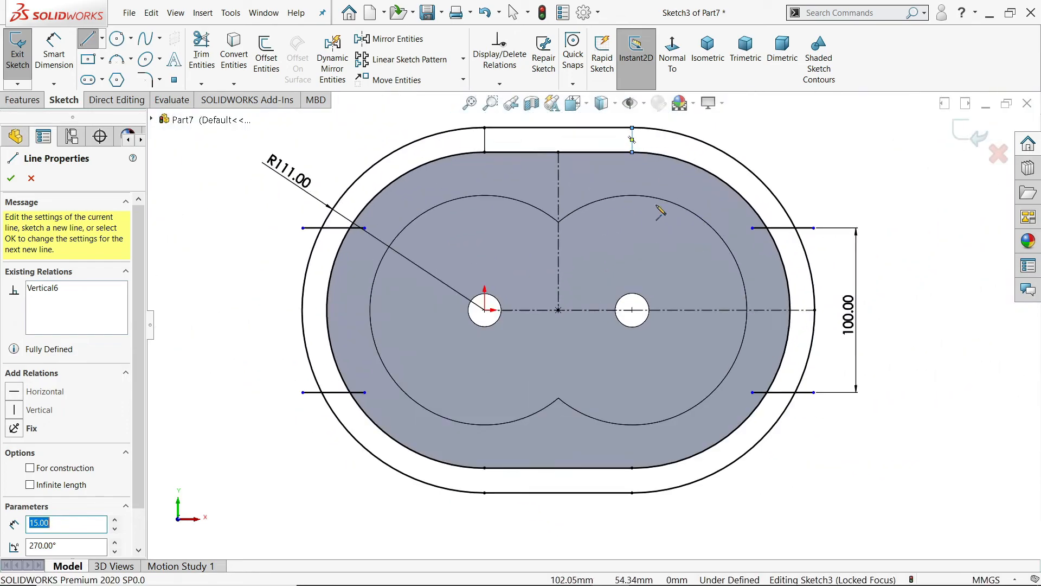
left_click(10, 179)
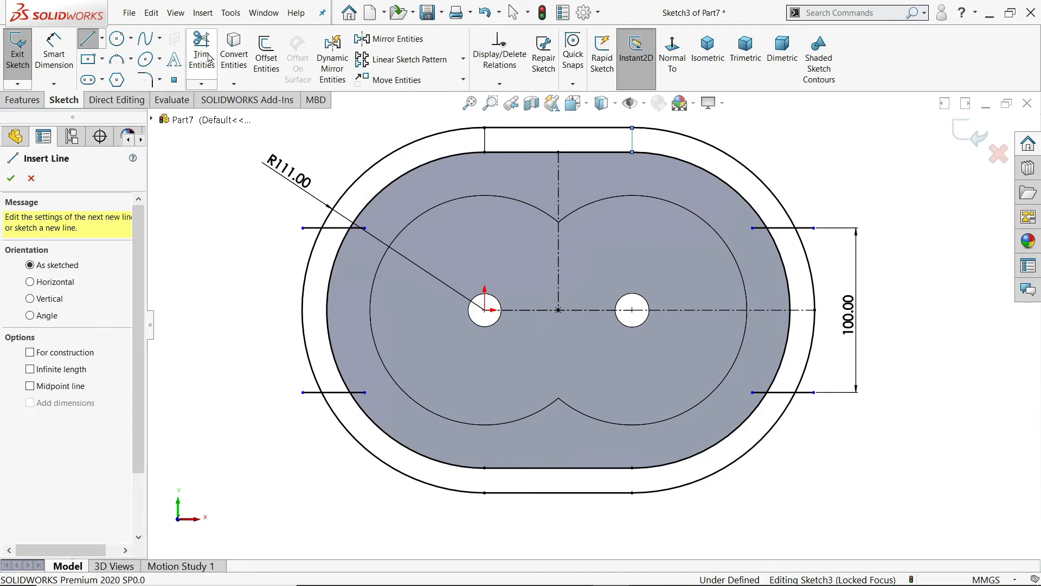
Step: Trim the overhanging ends of the four short horizontal lines so they span only the gap between the outlines
left_click(201, 54)
scroll(347, 244, "down", 2)
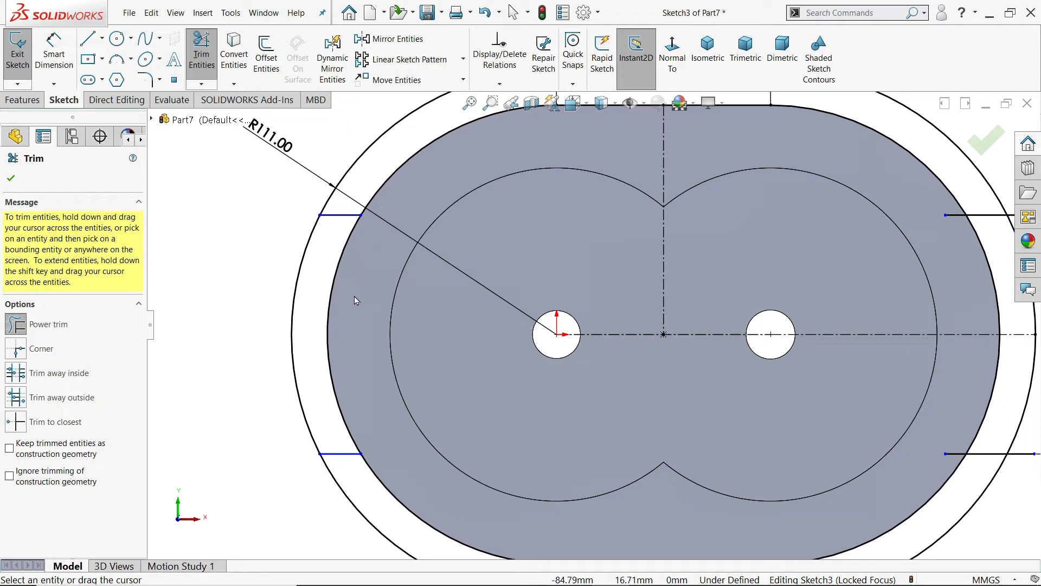
scroll(629, 346, "up", 3)
scroll(803, 368, "down", 5)
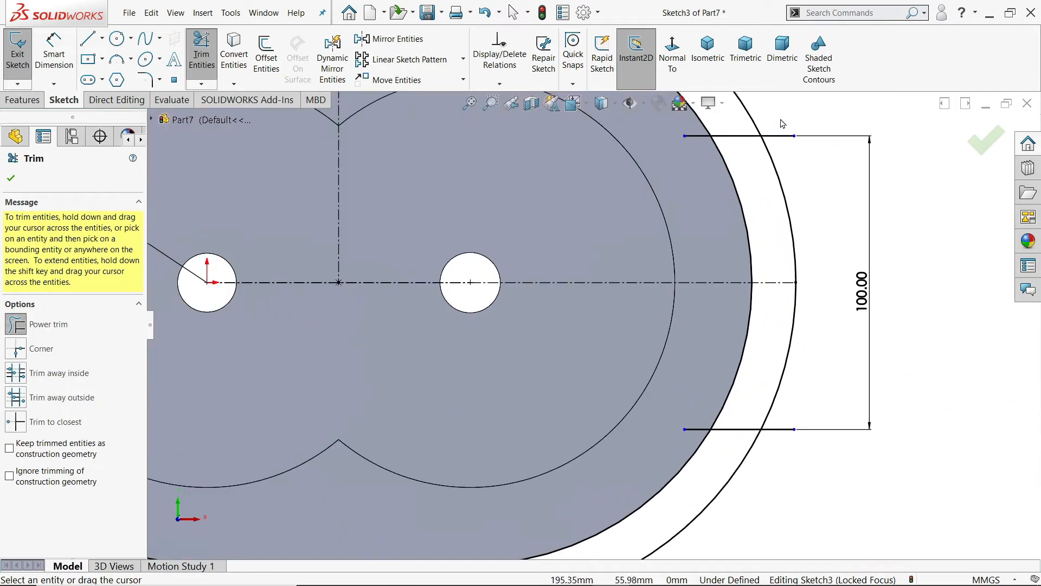
left_click_drag(780, 138, 781, 142)
left_click_drag(697, 149, 699, 154)
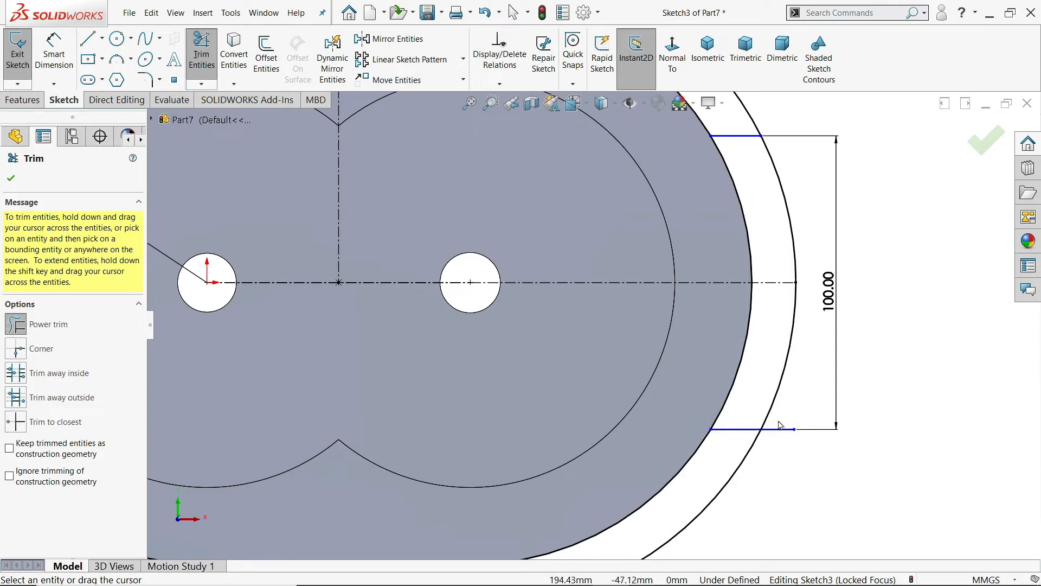
scroll(767, 449, "up", 2)
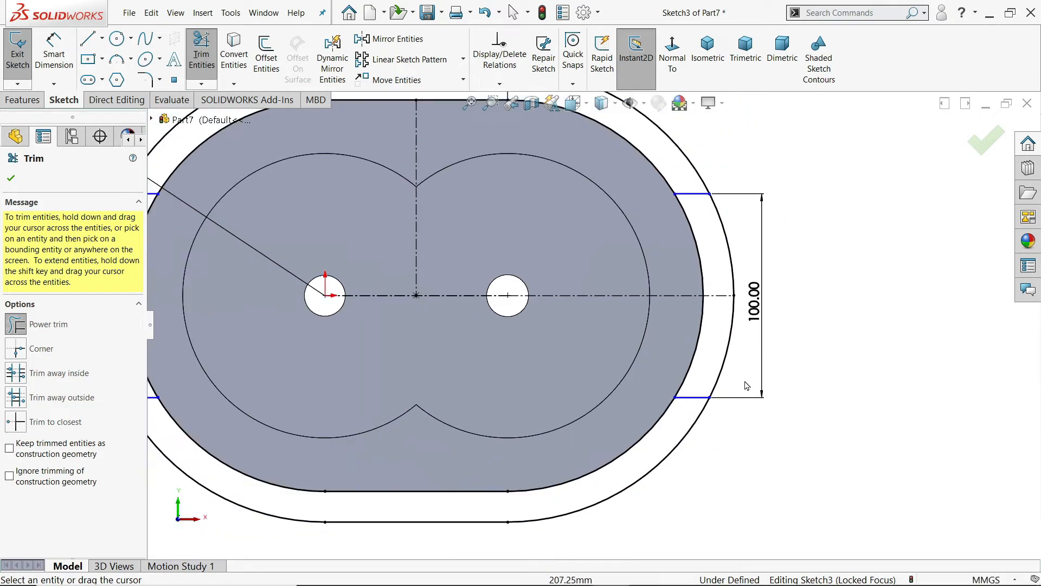
scroll(487, 346, "up", 2)
Step: Trim away the outer outline's lower straight section and its lower-left arc segment
scroll(394, 364, "down", 1)
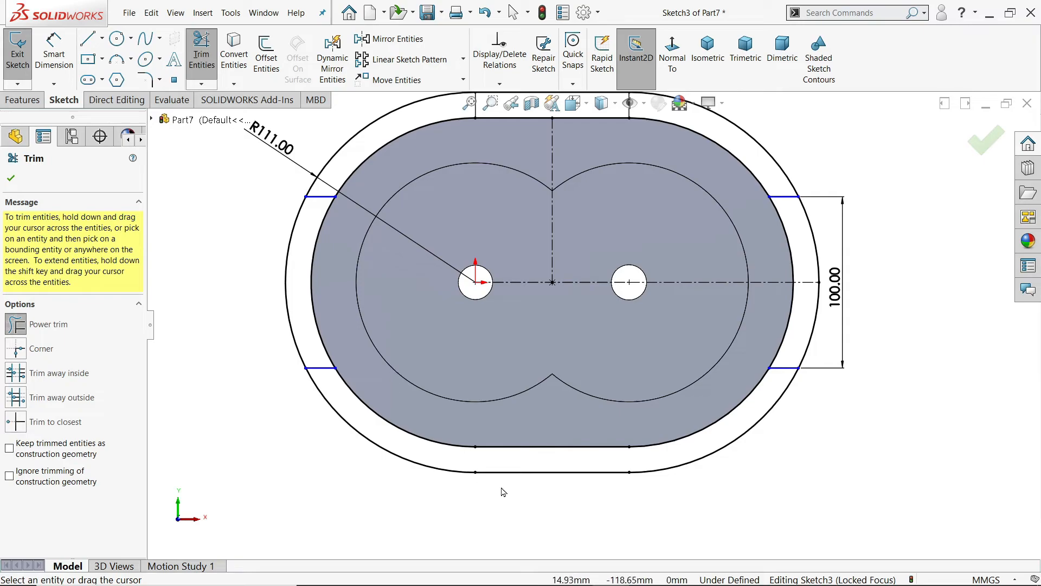
left_click_drag(530, 494, 534, 475)
left_click(554, 305)
left_click_drag(444, 491, 444, 459)
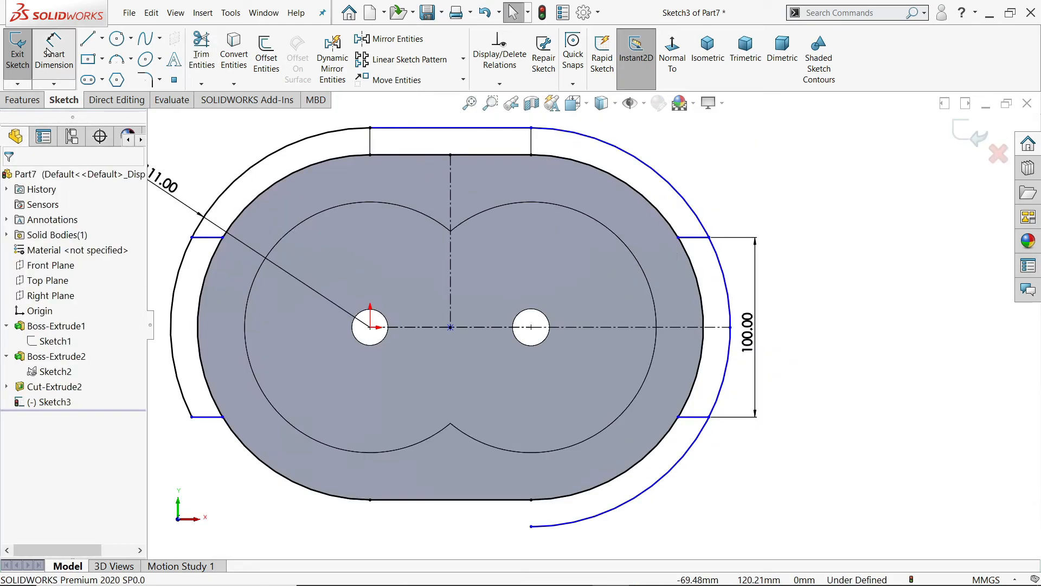
Step: Dimension the vertical distance from the upper right-hand short line to the horizontal centerline
left_click(54, 51)
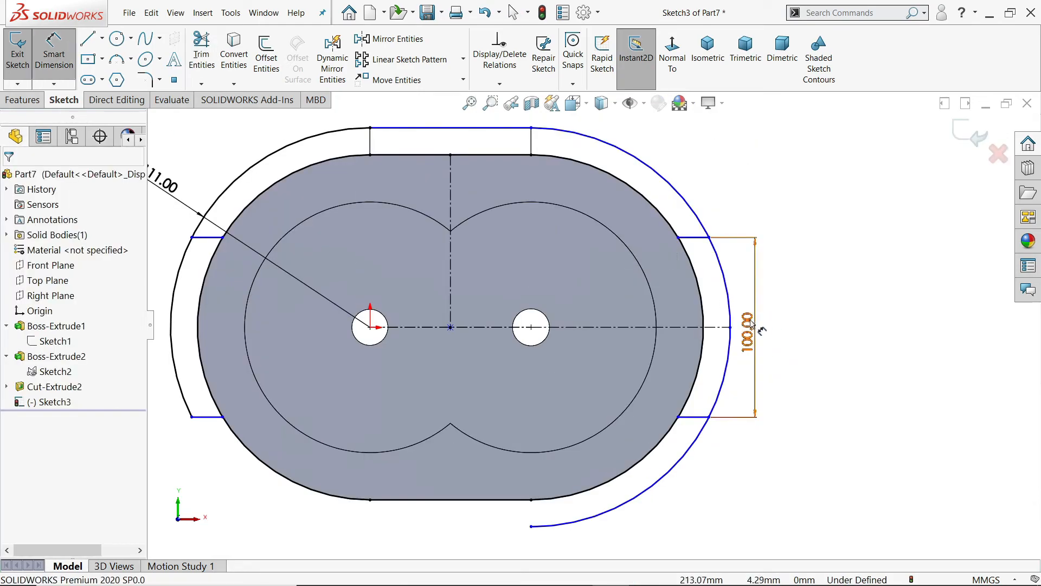
scroll(770, 326, "down", 3)
left_click(640, 187)
left_click(672, 336)
left_click(676, 290)
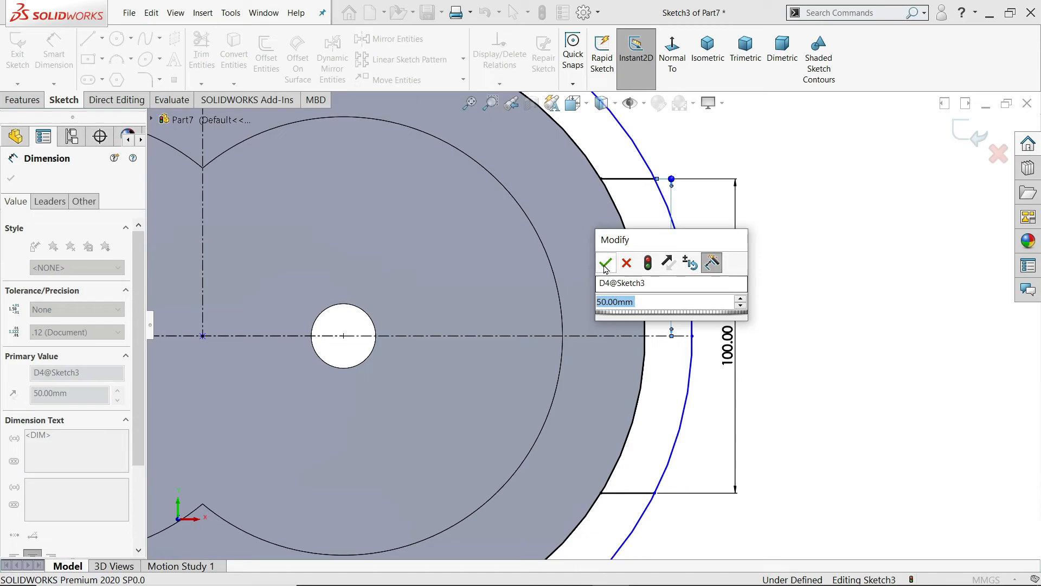
left_click(603, 265)
scroll(691, 322, "up", 1)
scroll(710, 339, "up", 4)
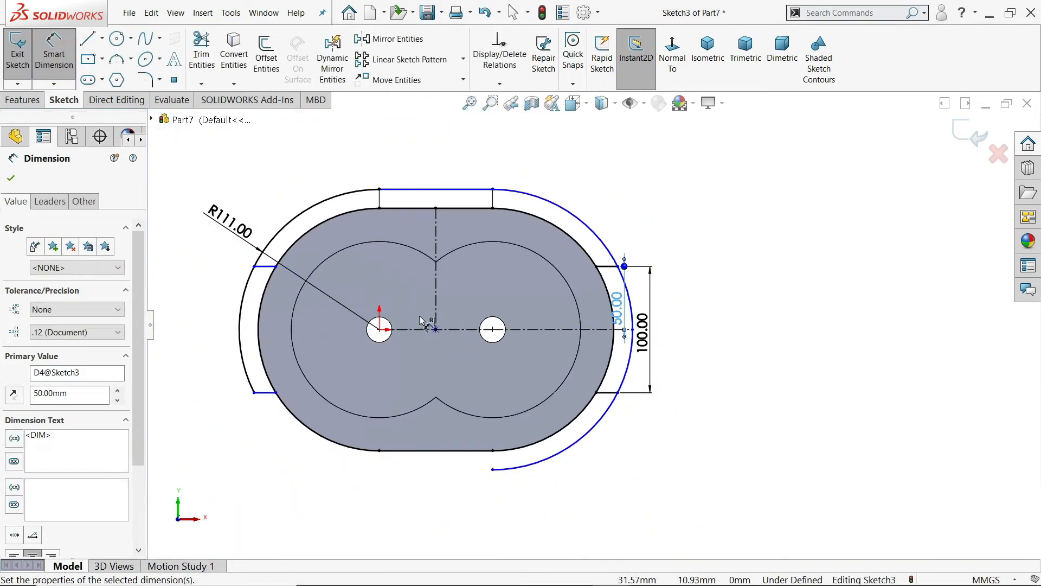
Step: Dimension the radius of the right outer arc and the length of the outer outline's upper straight line
scroll(424, 323, "down", 1)
left_click(639, 214)
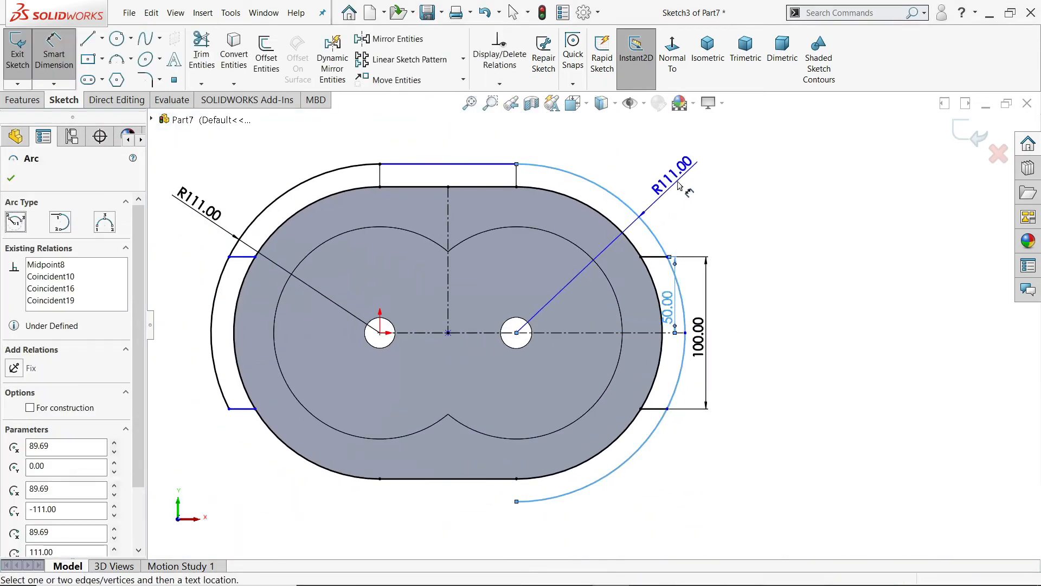
left_click(619, 171)
left_click(611, 159)
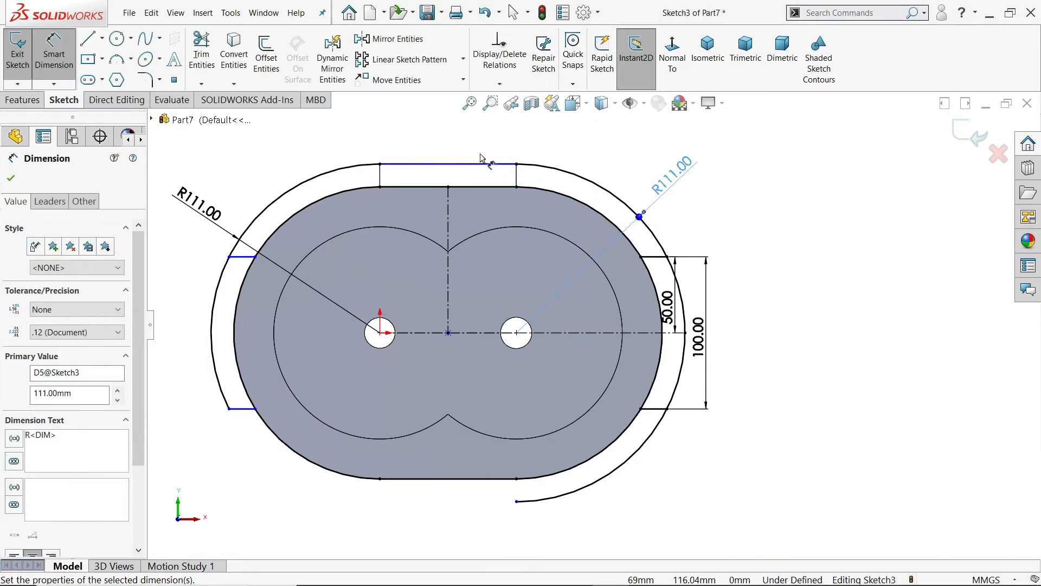
left_click(456, 164)
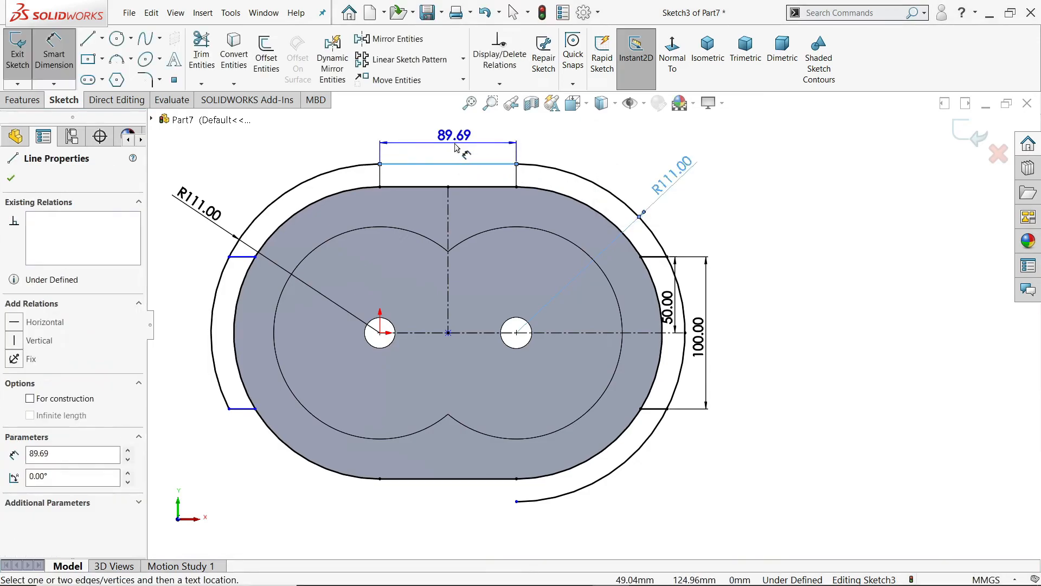
left_click(455, 146)
left_click(389, 122)
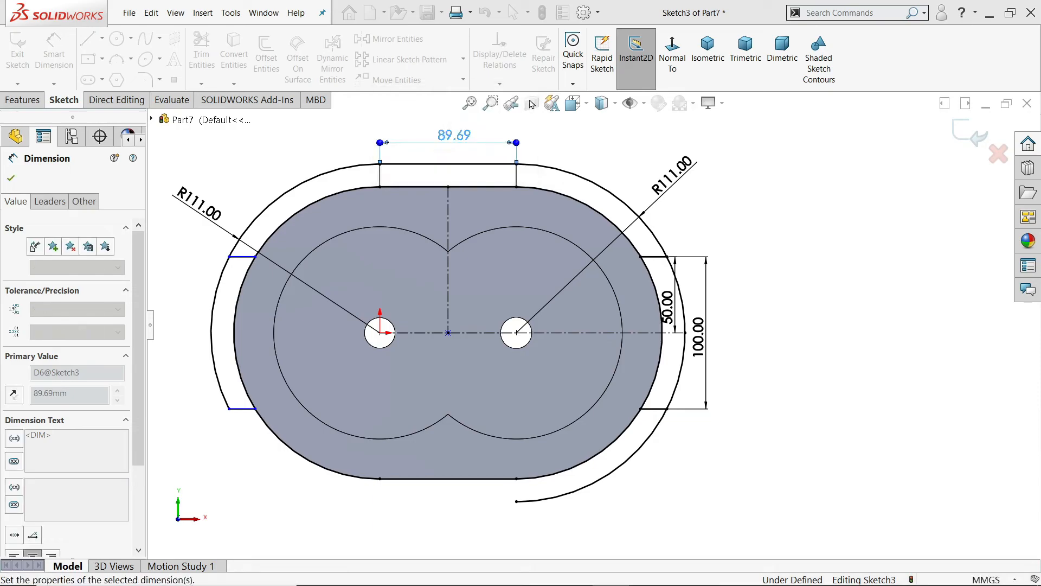
key("Escape")
Step: Dimension the vertical distance between the upper left-hand short line and the horizontal centerline
scroll(314, 258, "down", 1)
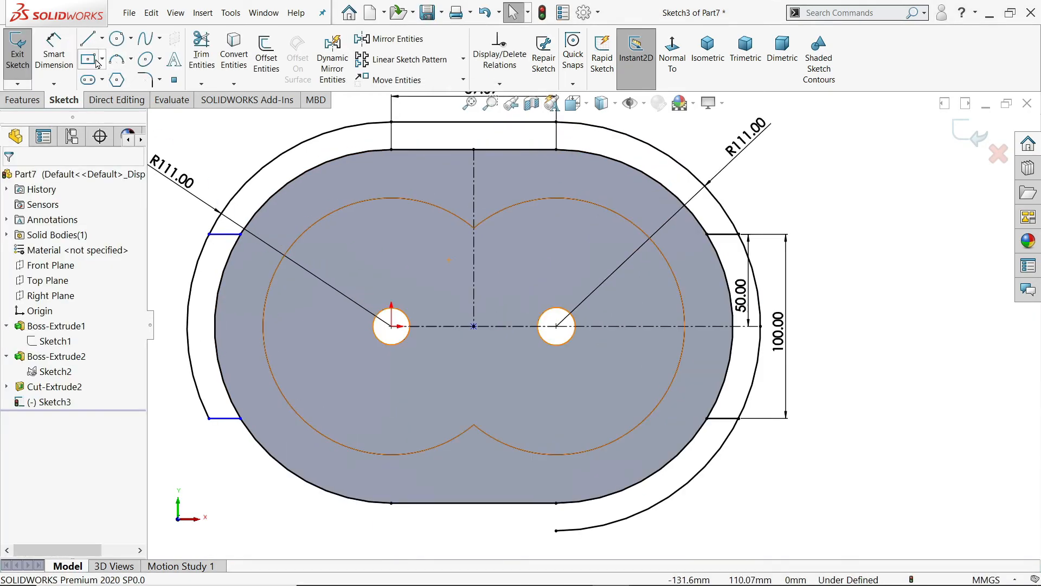
left_click(54, 50)
scroll(271, 253, "down", 2)
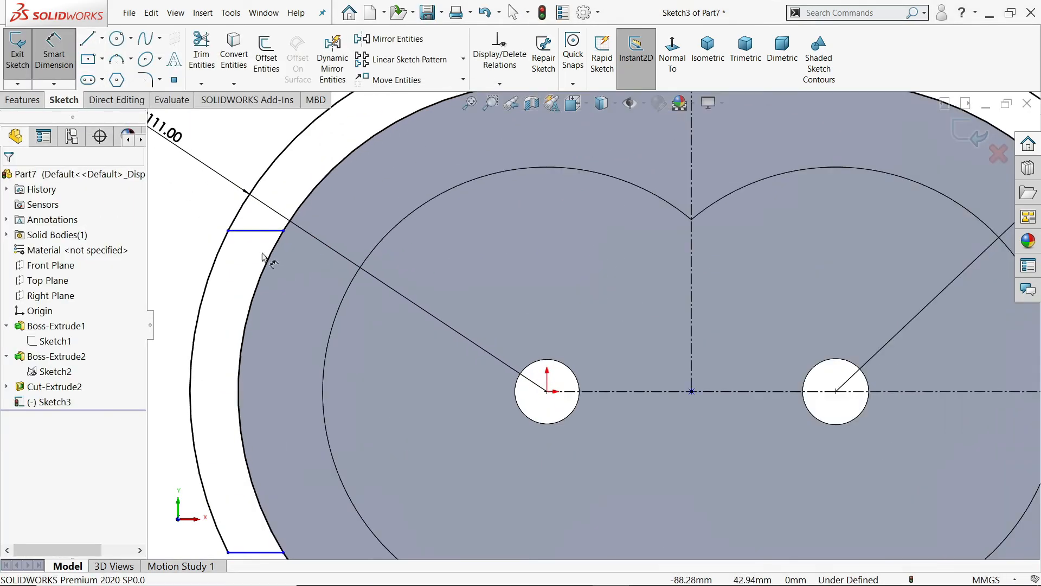
left_click(270, 232)
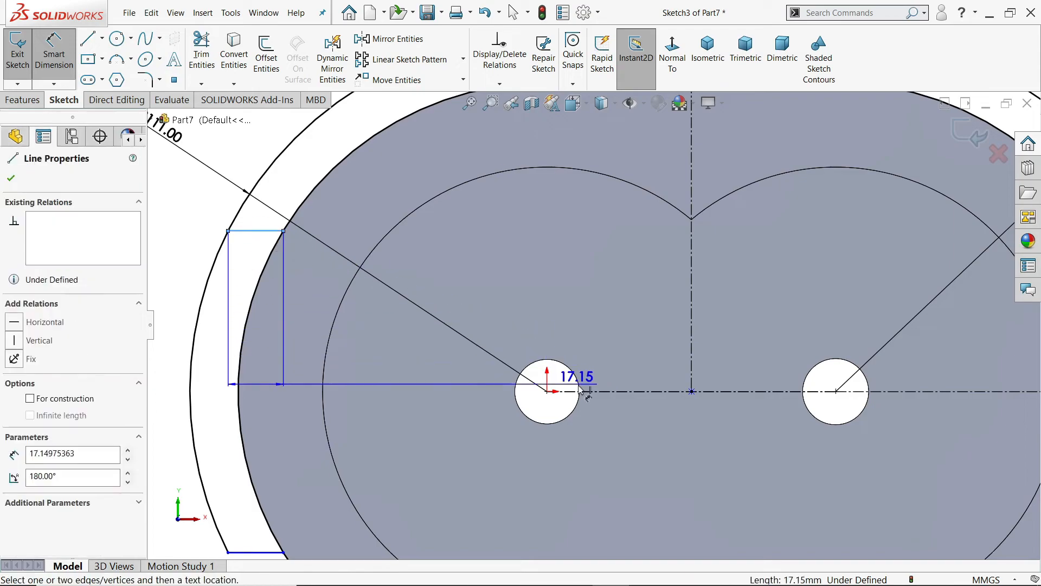
left_click(583, 391)
left_click(383, 333)
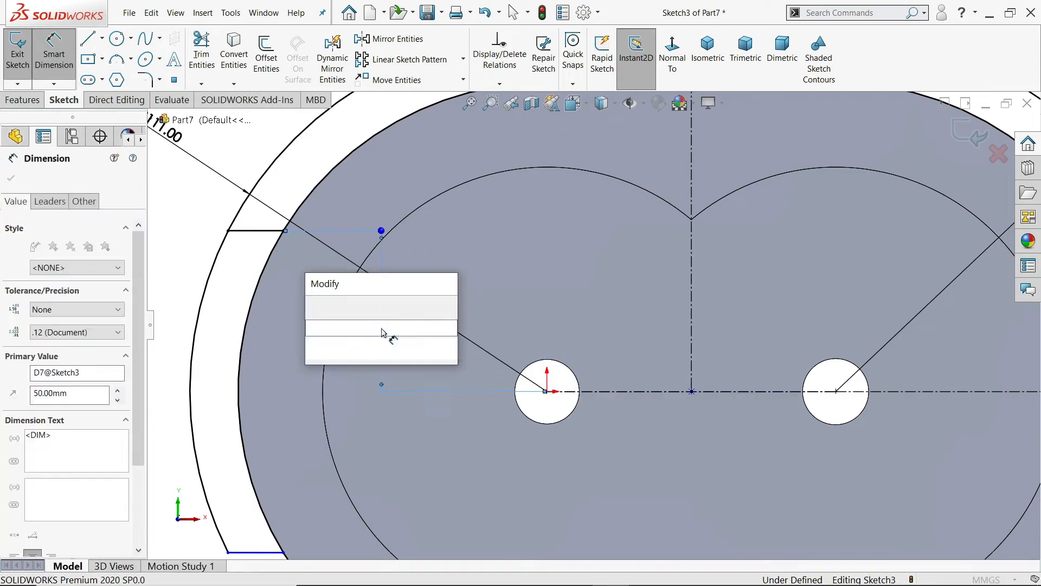
left_click(315, 305)
Step: Dimension the vertical distance between the lower left-hand short line and the horizontal centerline
scroll(575, 386, "up", 1)
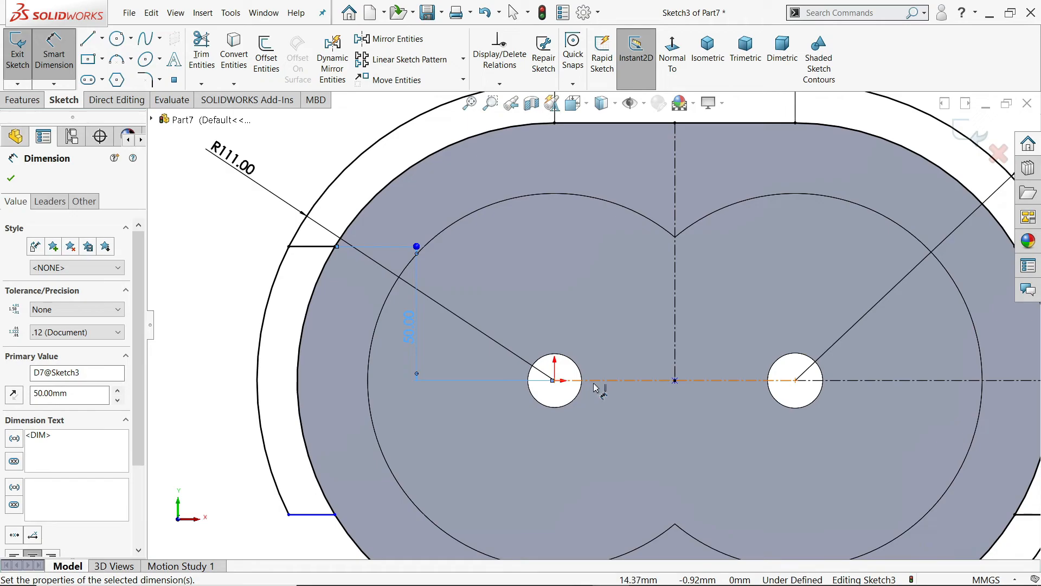
left_click(591, 391)
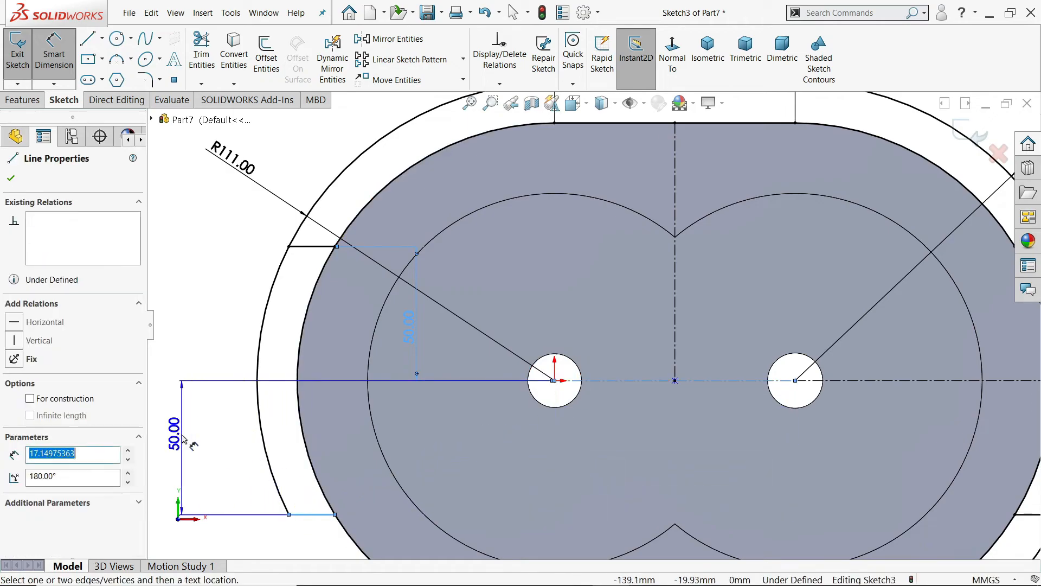
left_click(175, 433)
left_click(111, 416)
scroll(416, 376, "up", 5)
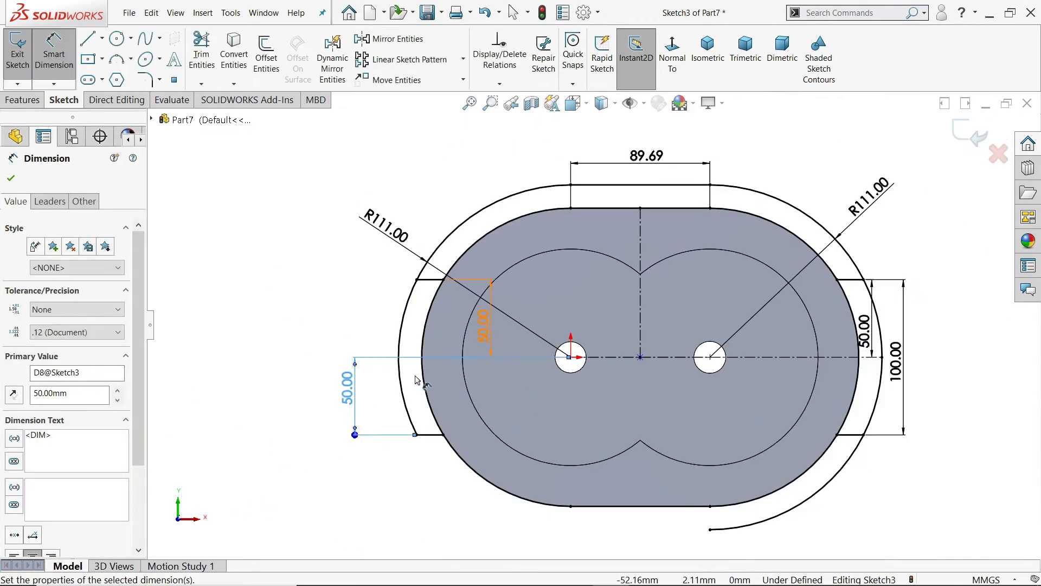
Step: Set up an extruded boss from the three closed fin regions at the left, top and right of the outline
scroll(809, 295, "down", 2)
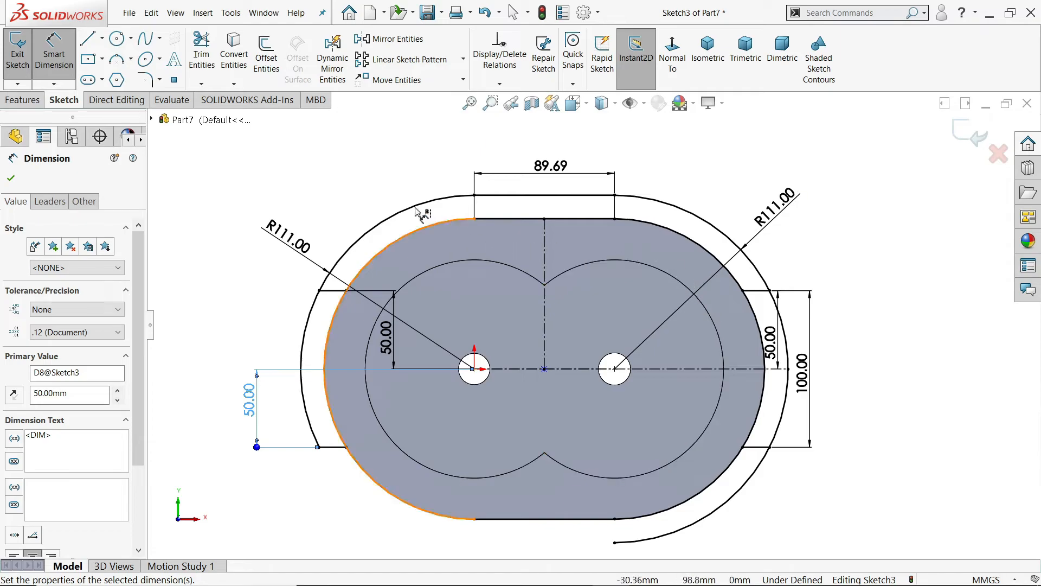
left_click(24, 100)
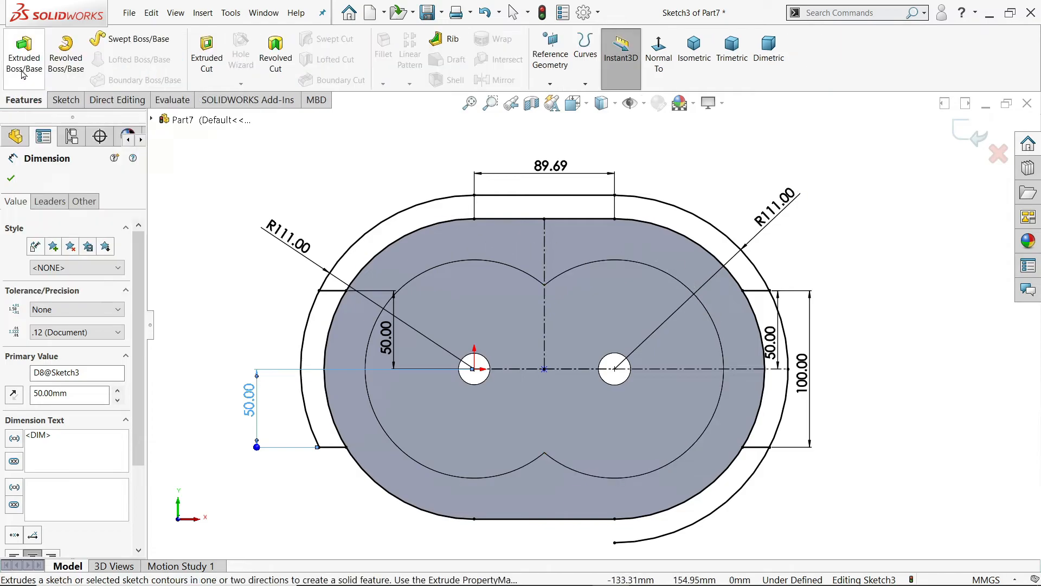
left_click(24, 54)
left_click(407, 247)
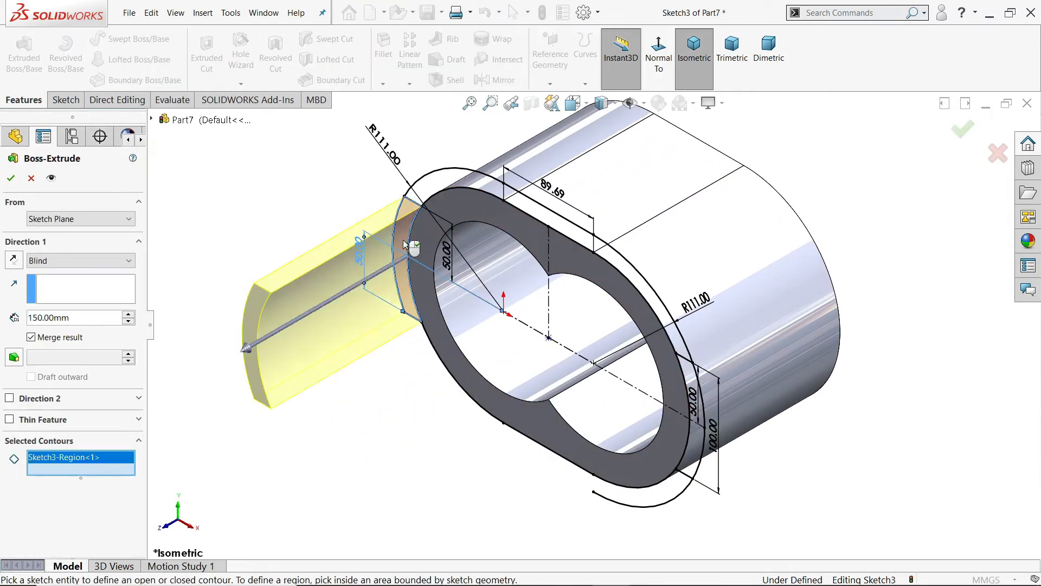
left_click(609, 305)
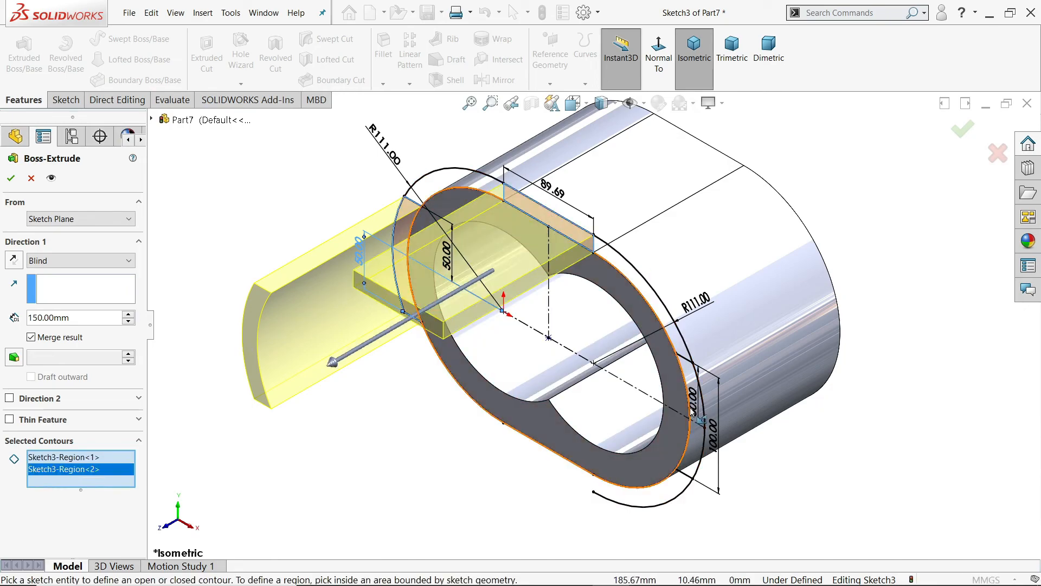
left_click(704, 433)
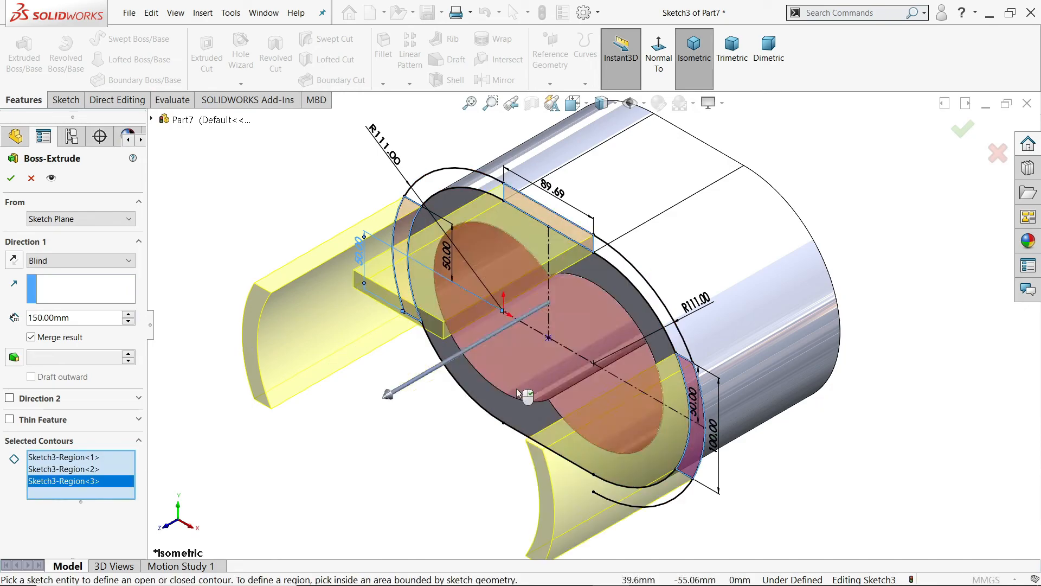
Step: Reverse the fin extrusion so it runs along the body, set its end condition to Through All, and create it
left_click(13, 261)
left_click(80, 260)
left_click(49, 282)
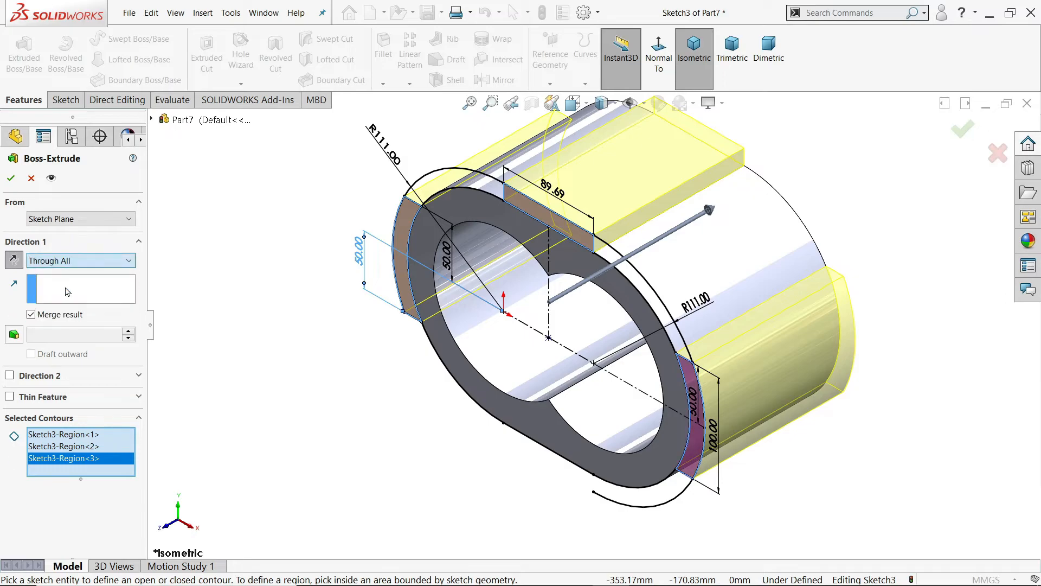
middle_click_drag(305, 322, 246, 317)
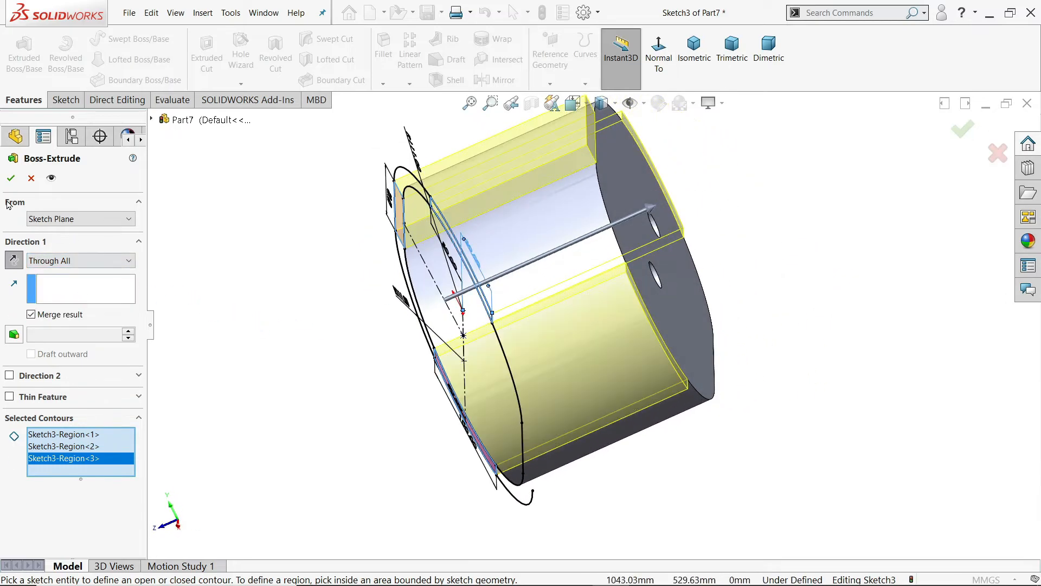
middle_click_drag(275, 360, 344, 341)
scroll(539, 399, "up", 3)
left_click(630, 364)
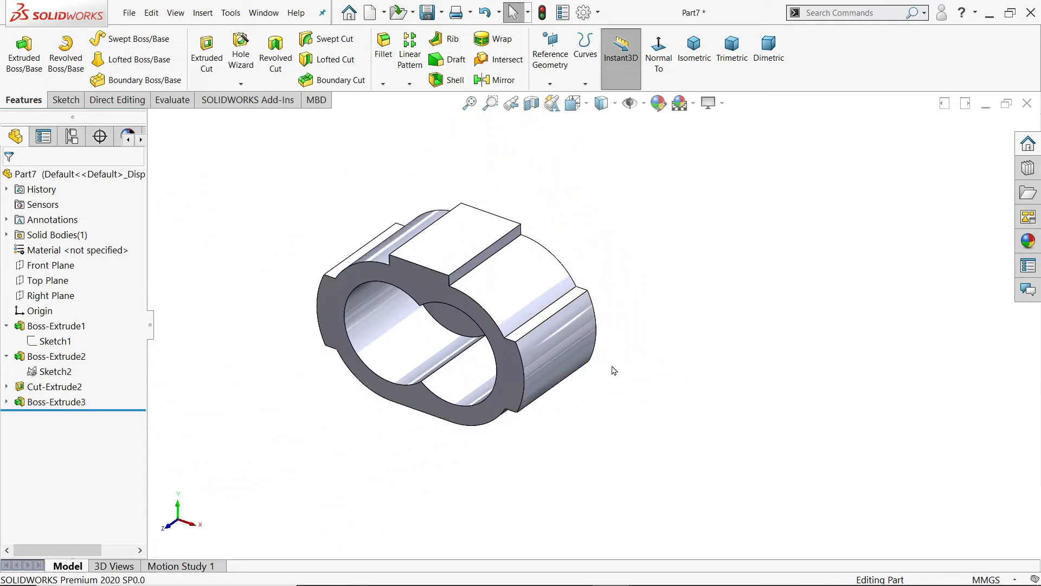
Step: Start a sketch on the body's front ring face and convert the right cavity arc into a sketch entity
scroll(515, 369, "down", 6)
left_click(529, 362)
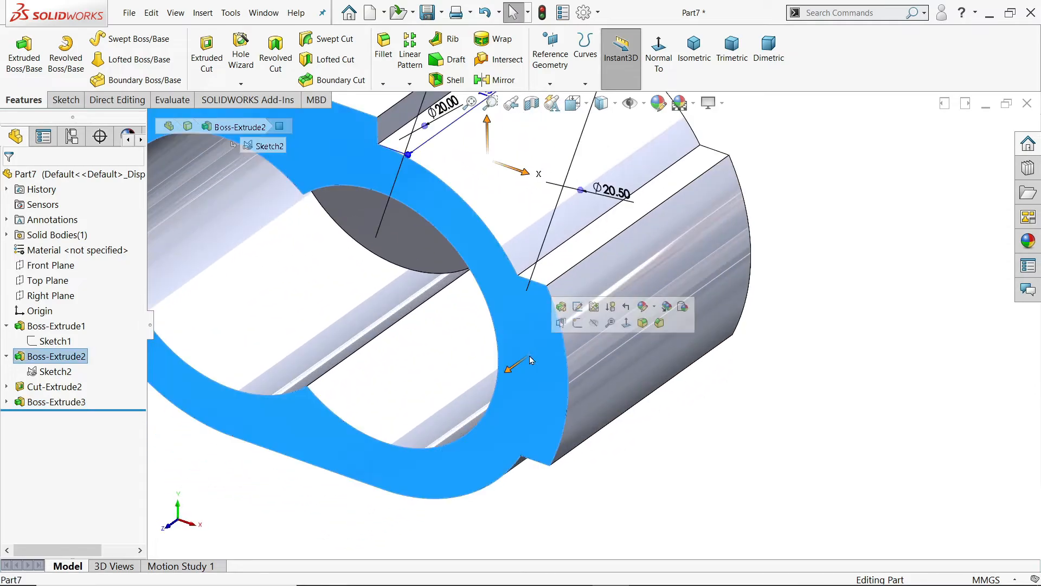
left_click(578, 326)
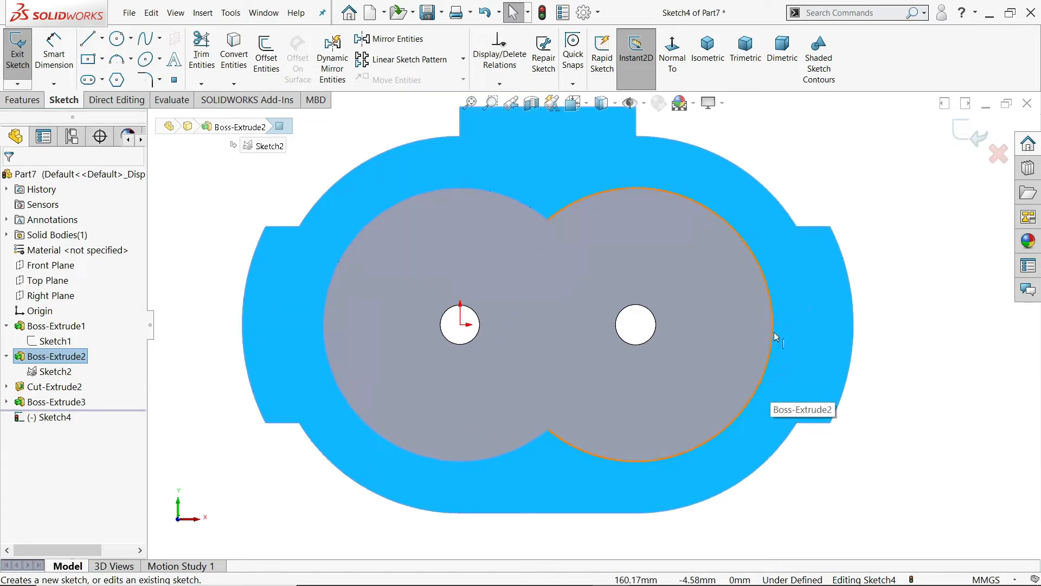
left_click(772, 331)
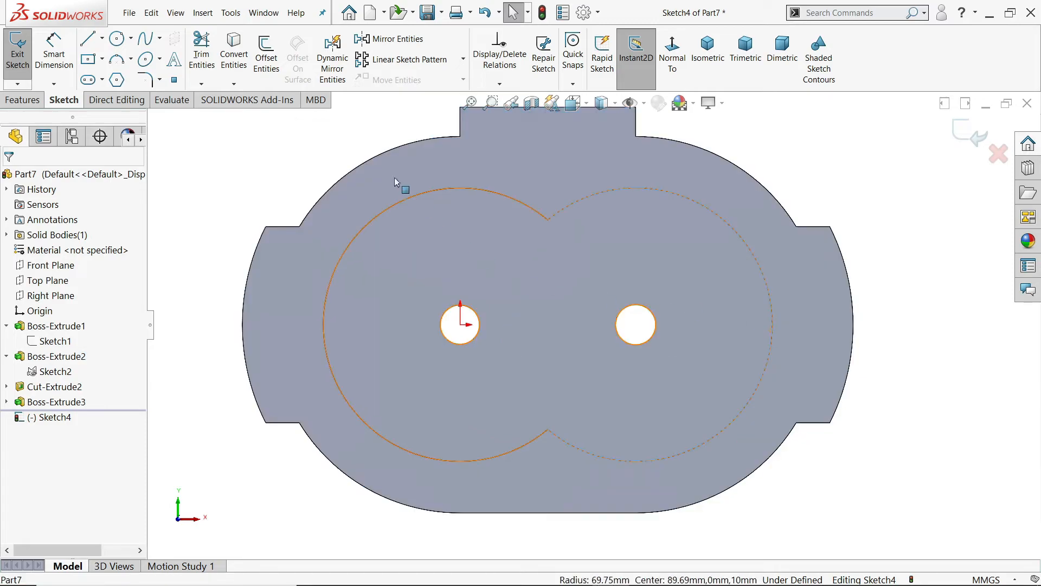
left_click(234, 54)
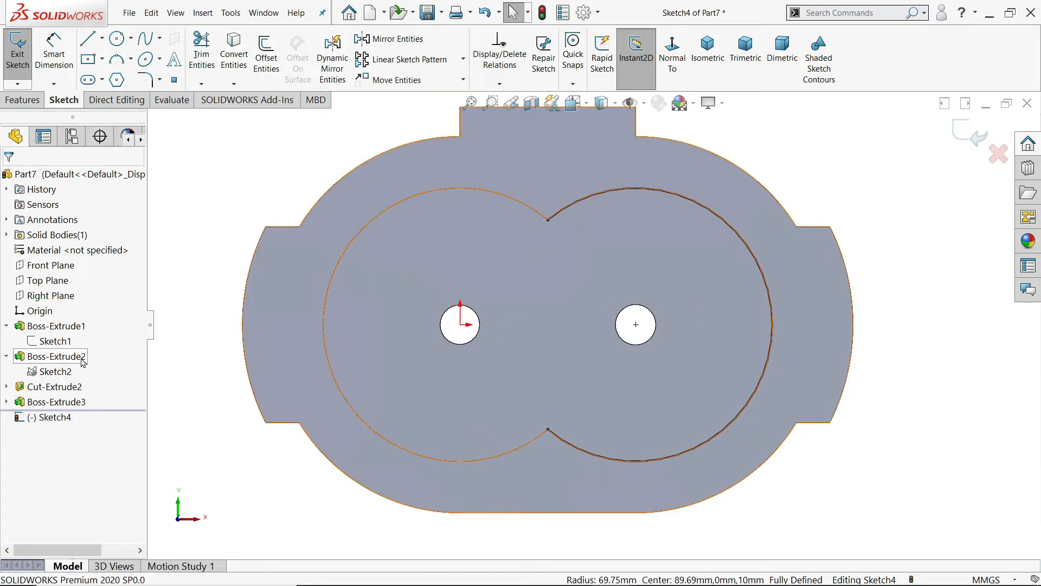
Step: Show Sketch2 of the second boss extrusion as reference for the new sketch
scroll(802, 360, "down", 3)
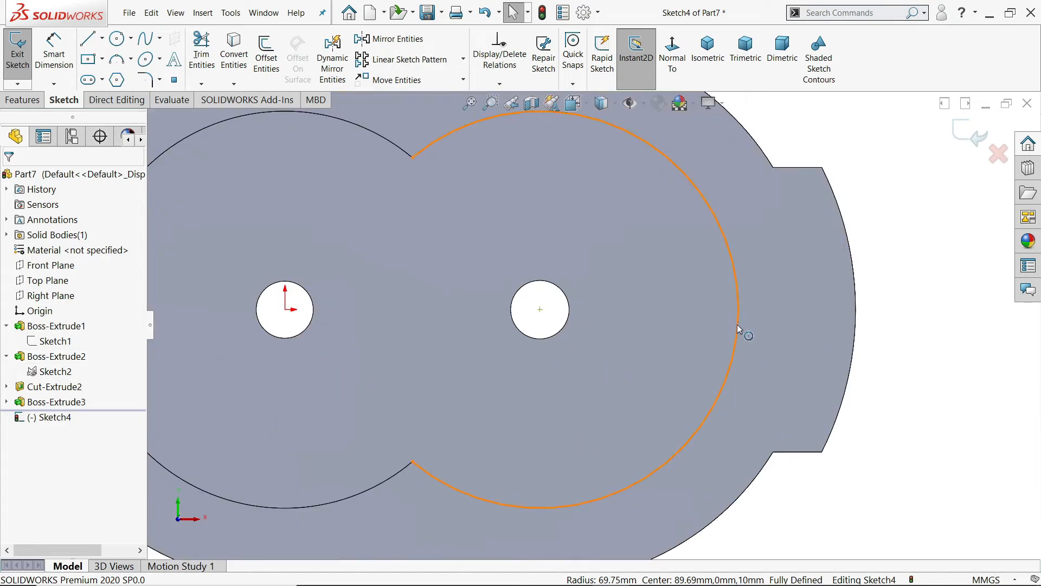
left_click(54, 341)
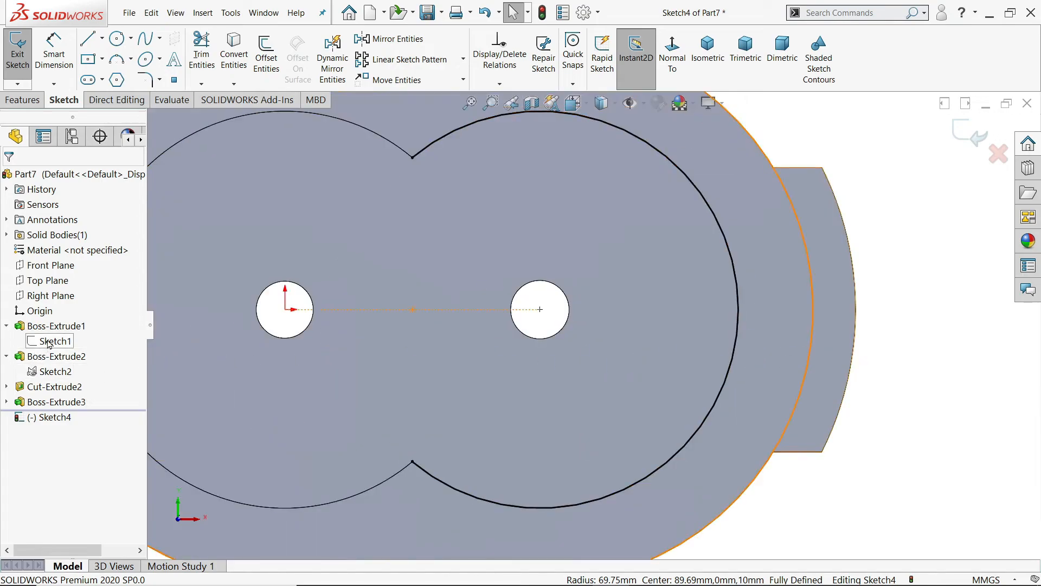
left_click(53, 371)
key("f")
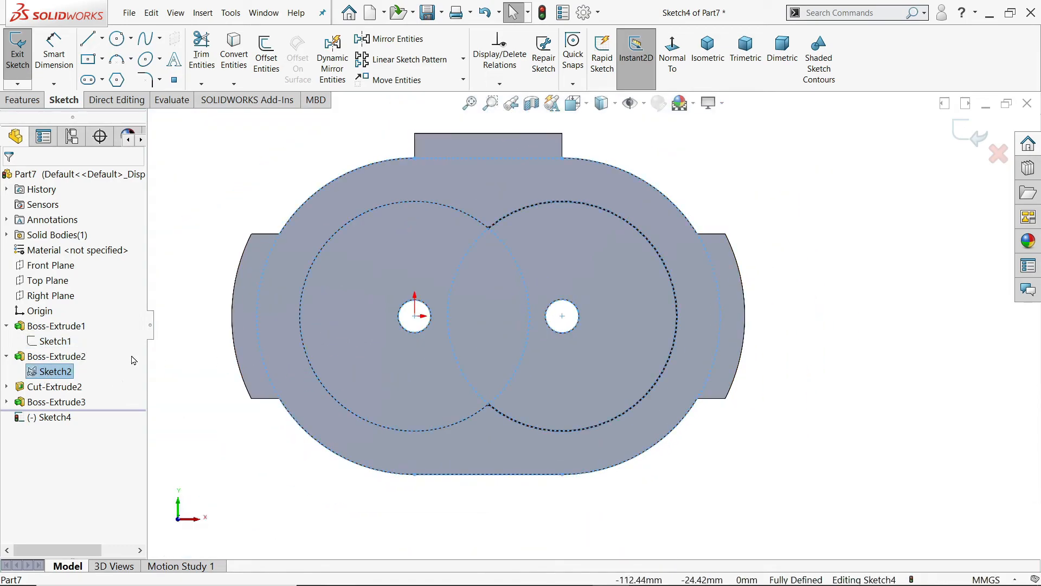
scroll(686, 320, "down", 2)
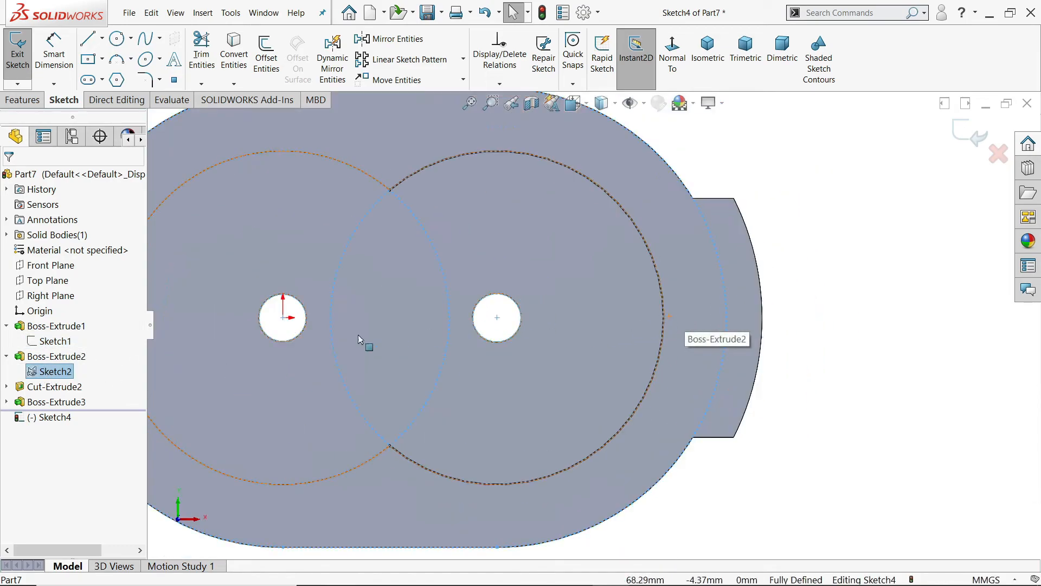
left_click(56, 372)
left_click(63, 354)
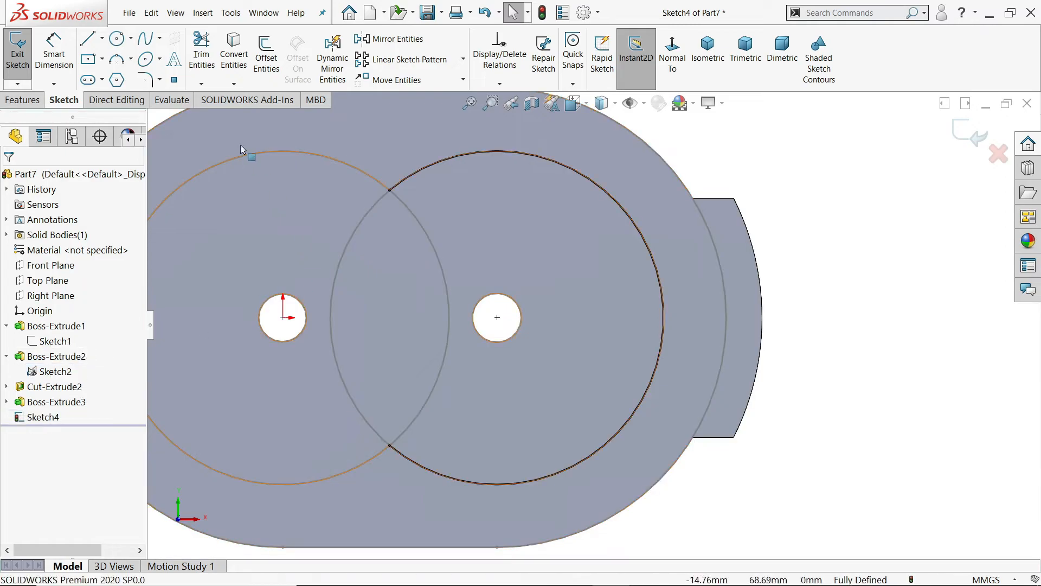
Step: Draw a horizontal centerline across the right wall from the converted arc's midpoint to the body's outer arc
left_click(102, 38)
left_click(103, 72)
scroll(707, 267, "down", 2)
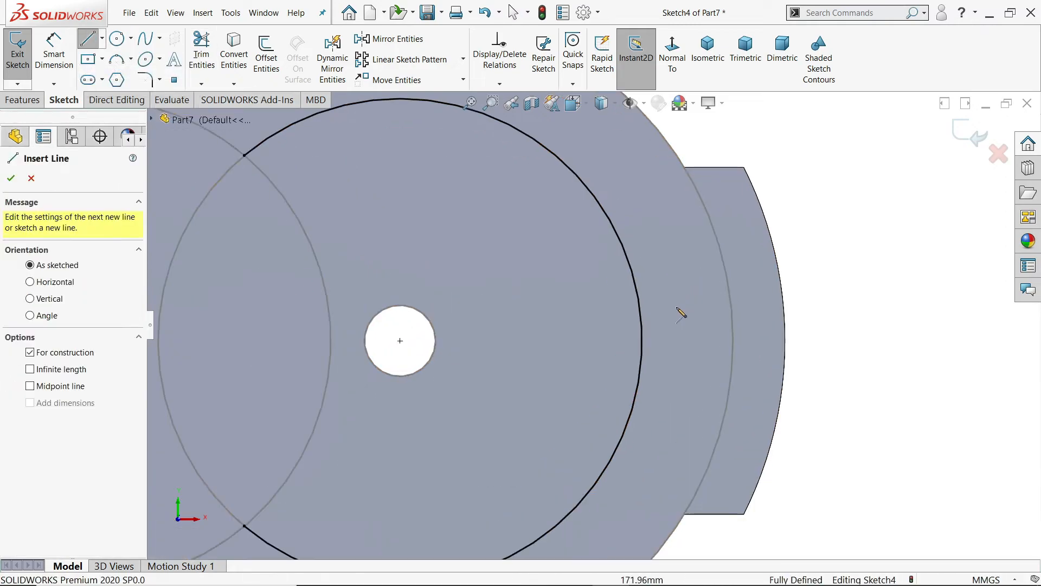
left_click(642, 341)
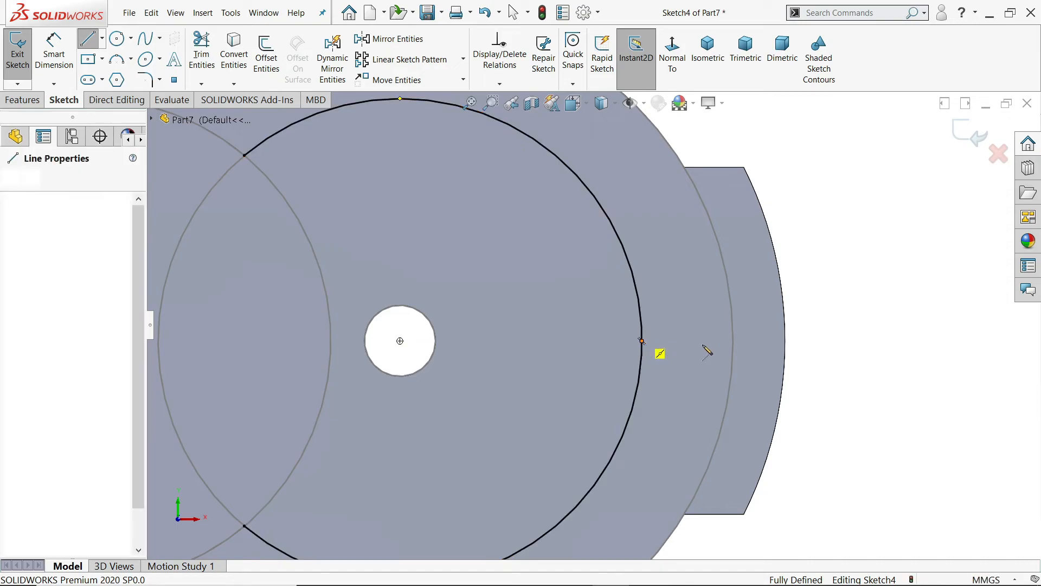
left_click(732, 340)
right_click(821, 235)
left_click(838, 284)
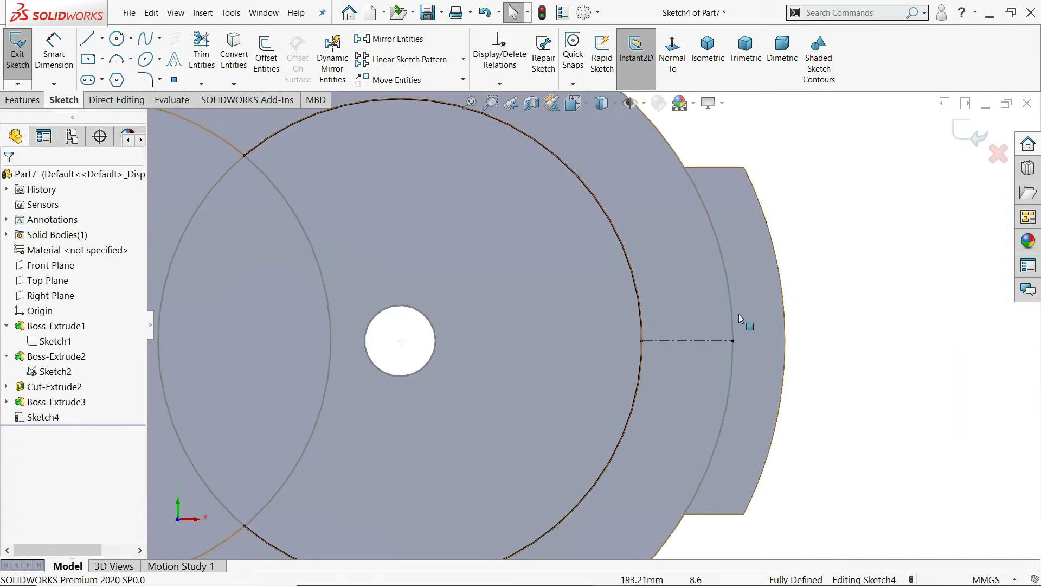
Step: Draw a 10 mm diameter circle centered on the midpoint of the horizontal centerline
left_click(116, 38)
left_click(687, 340)
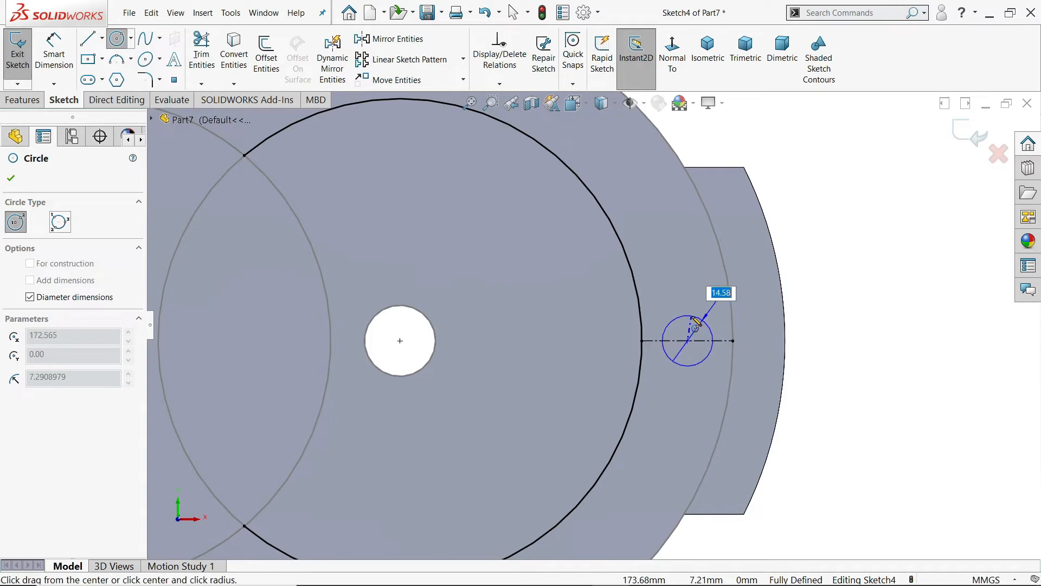
key("Return")
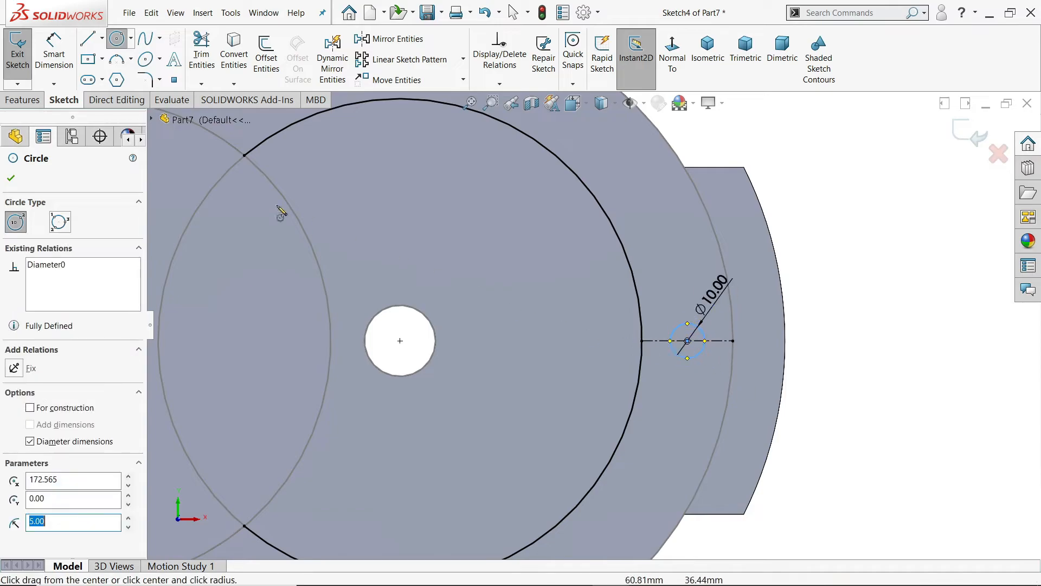
Step: Add a driven horizontal dimension from the cavity arc's midpoint to the small circle's center
left_click(54, 52)
scroll(588, 343, "down", 3)
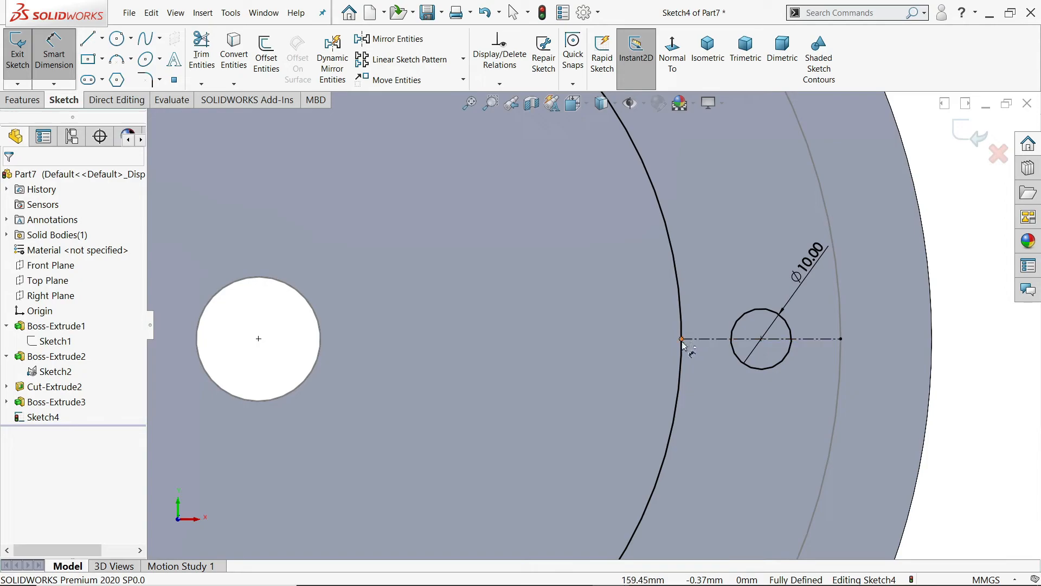
left_click(682, 340)
left_click(761, 340)
left_click(724, 420)
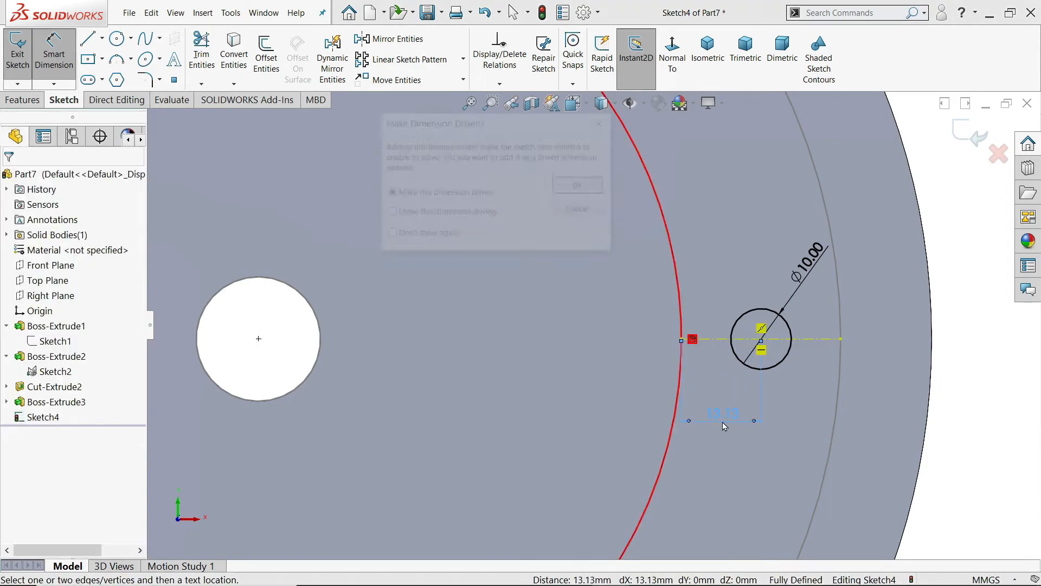
left_click(580, 186)
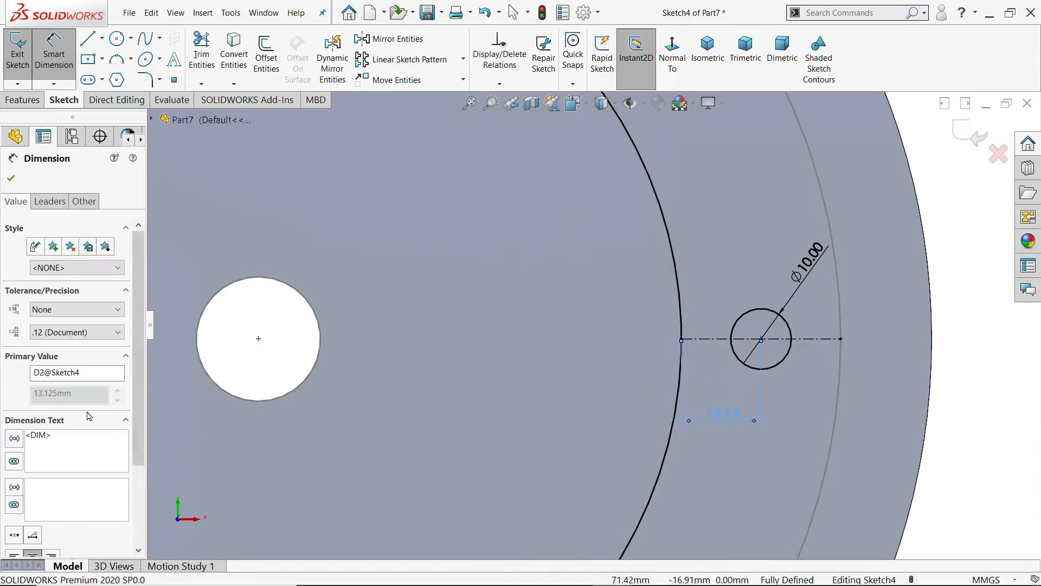
left_click(13, 181)
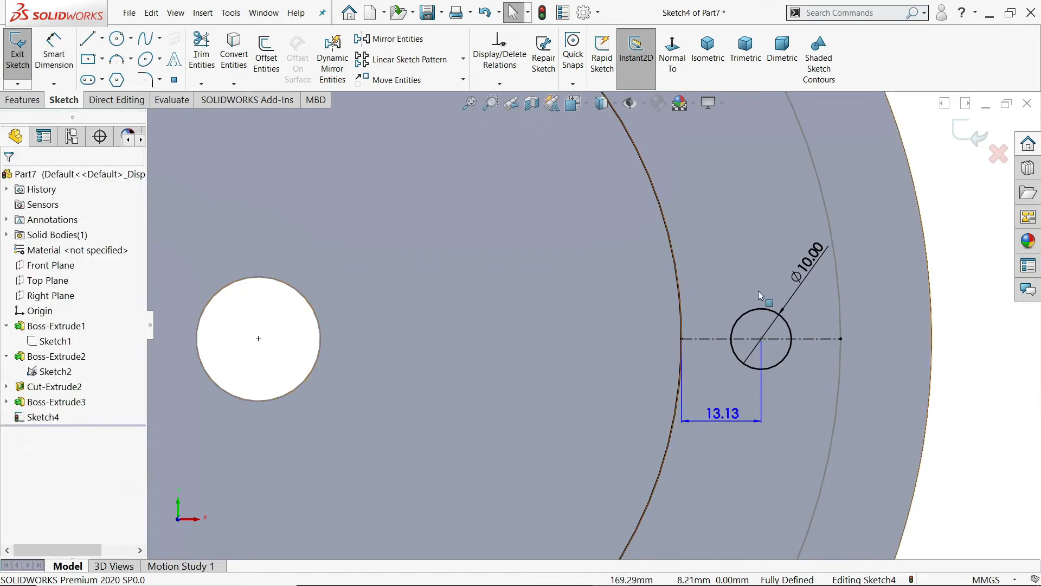
Step: Change the converted right cavity arc to construction geometry
key("f")
scroll(574, 322, "down", 3)
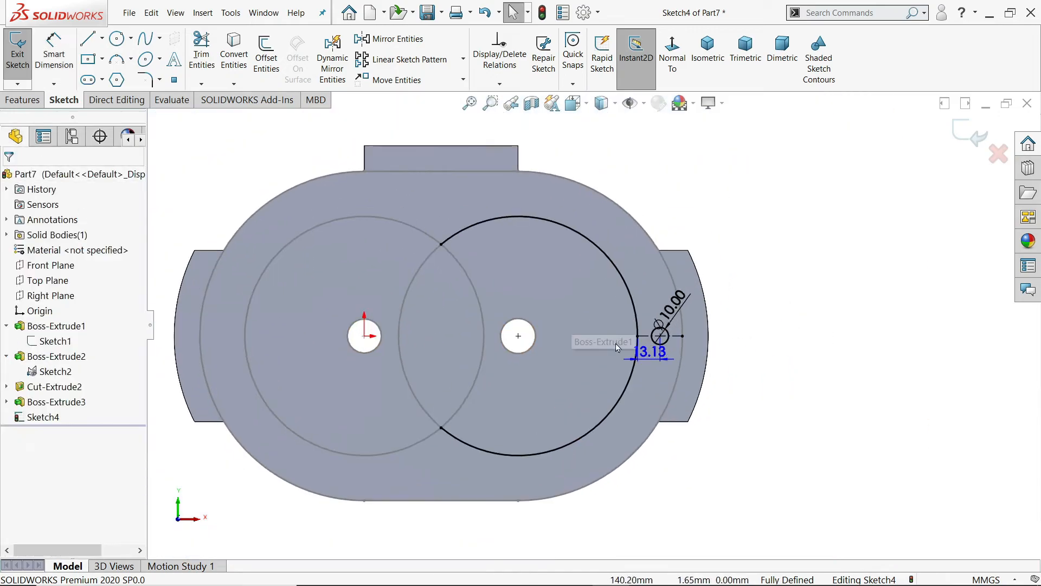
left_click(628, 391)
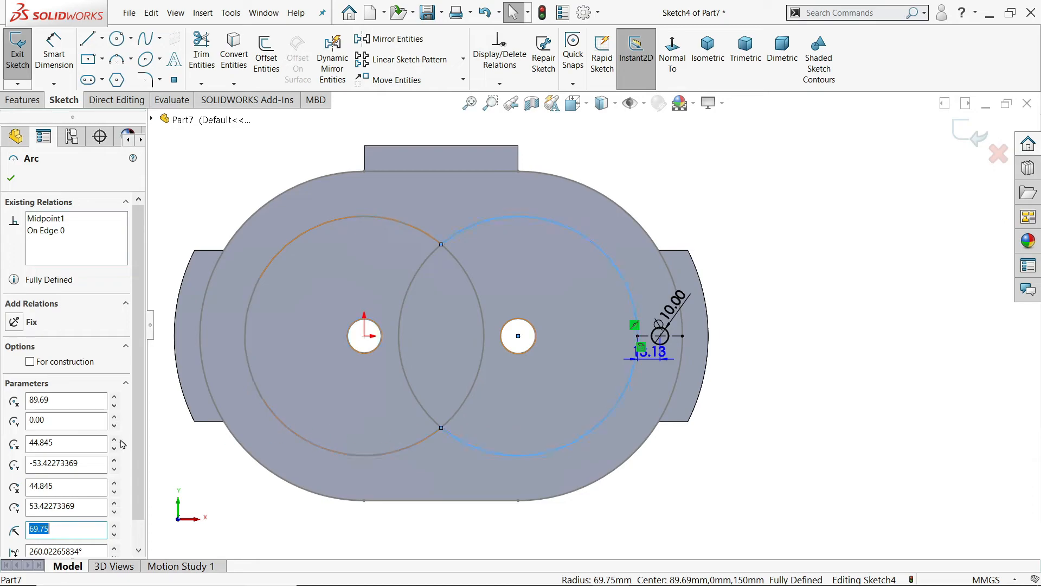
left_click(12, 181)
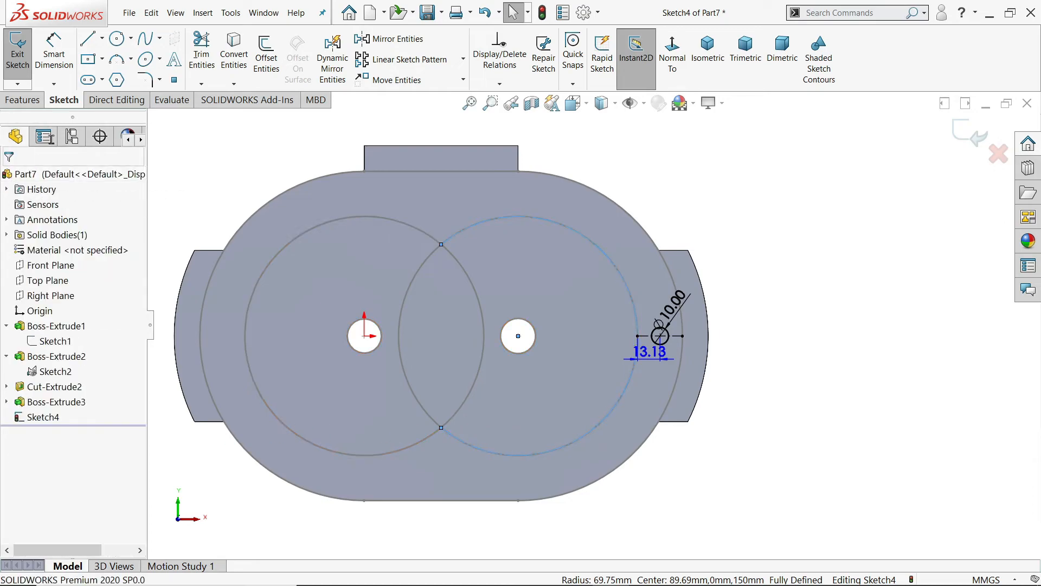
Step: Cut-extrude the small circle to a blind depth of 30 mm, and hide Sketch2
left_click(23, 100)
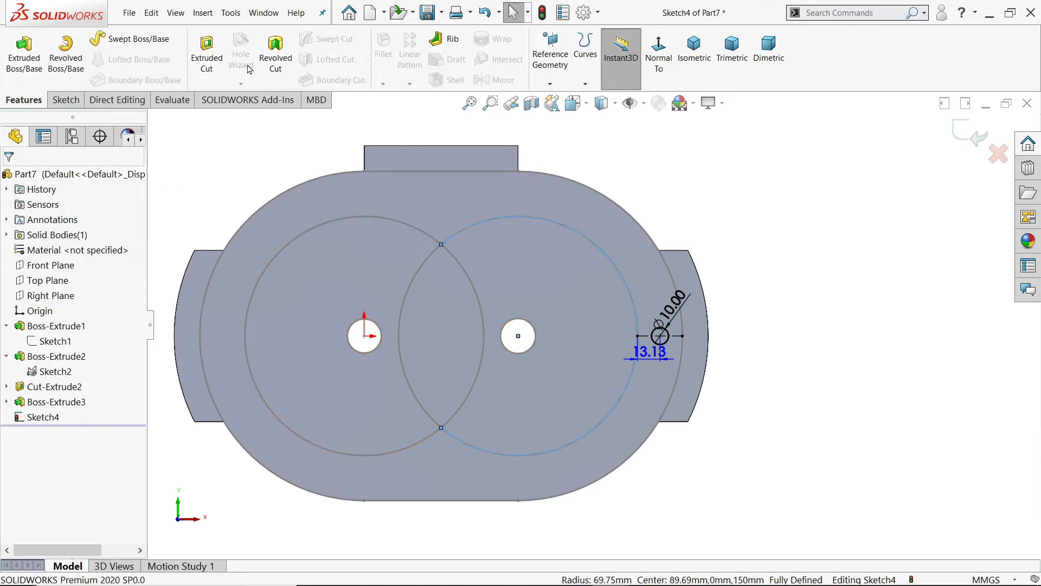
left_click(208, 61)
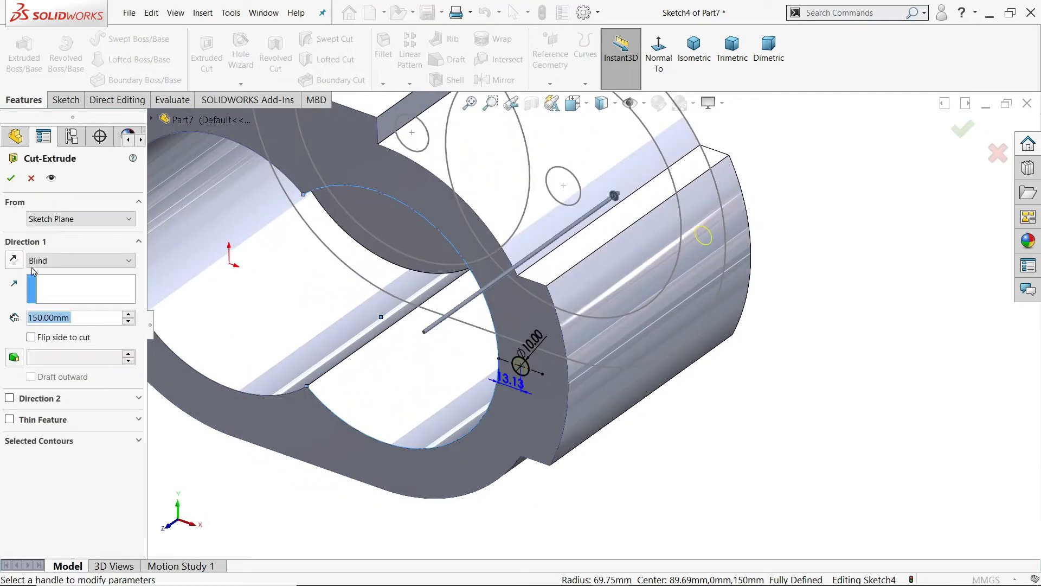
type("30")
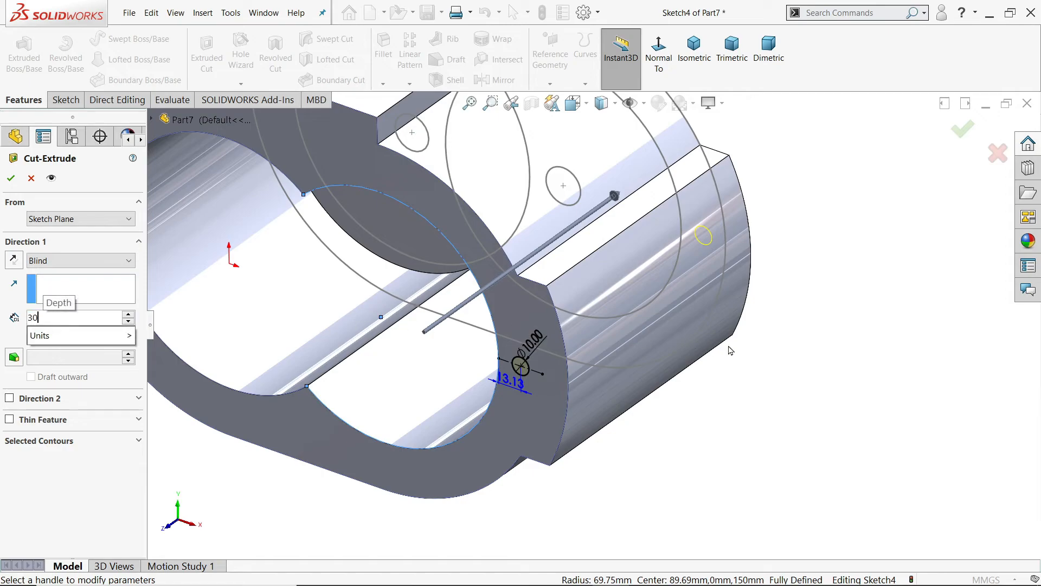
key("Return")
mouse_move(767, 399)
middle_mouse_down()
mouse_move(727, 381)
mouse_move(759, 404)
middle_mouse_up()
left_click(11, 179)
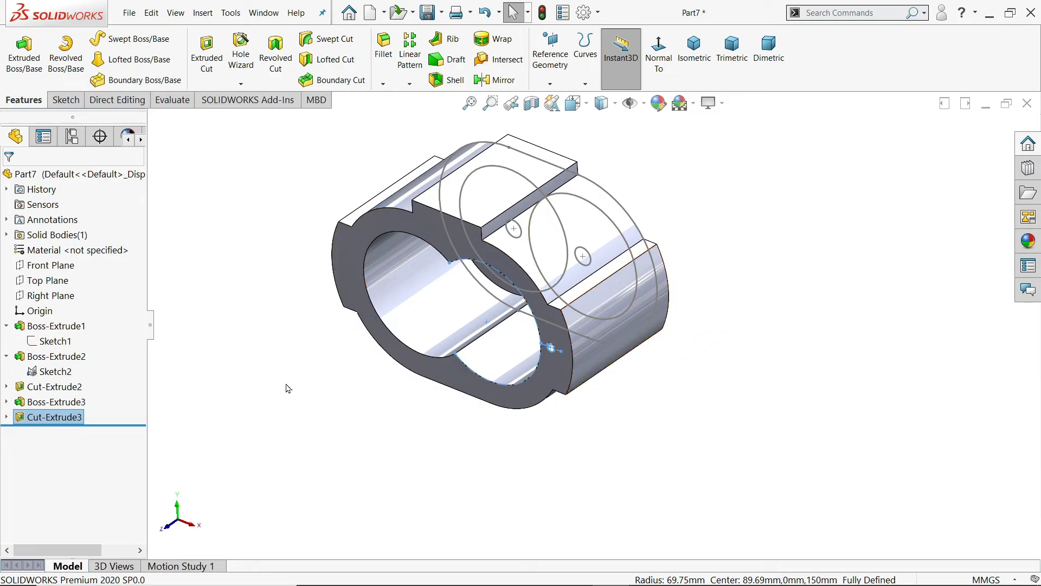
left_click(54, 370)
left_click(60, 361)
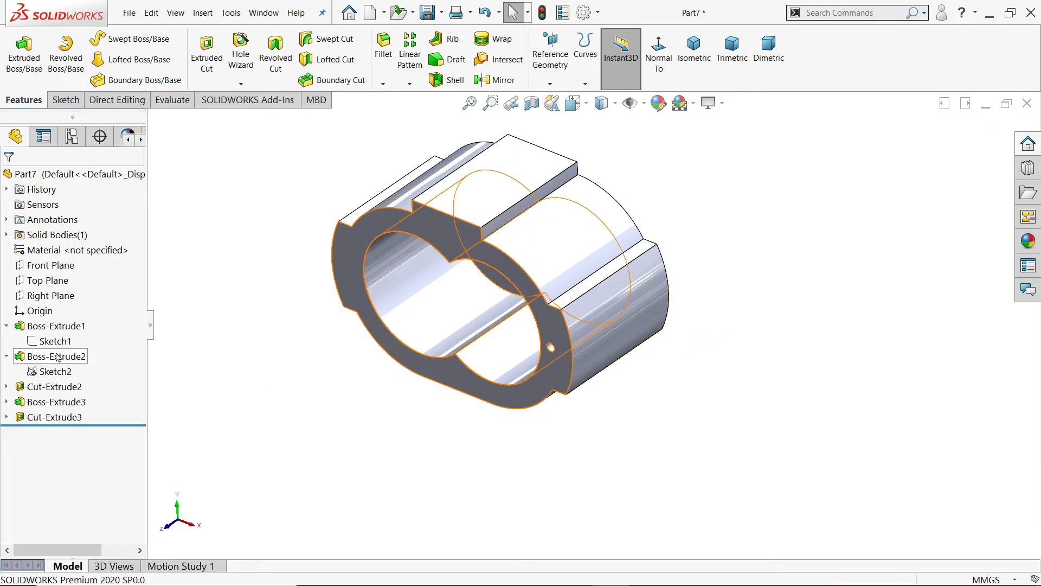
Step: Set up a curve driven pattern of the hole cut along Sketch1 with 15 equally spaced instances
left_click(409, 84)
left_click(443, 145)
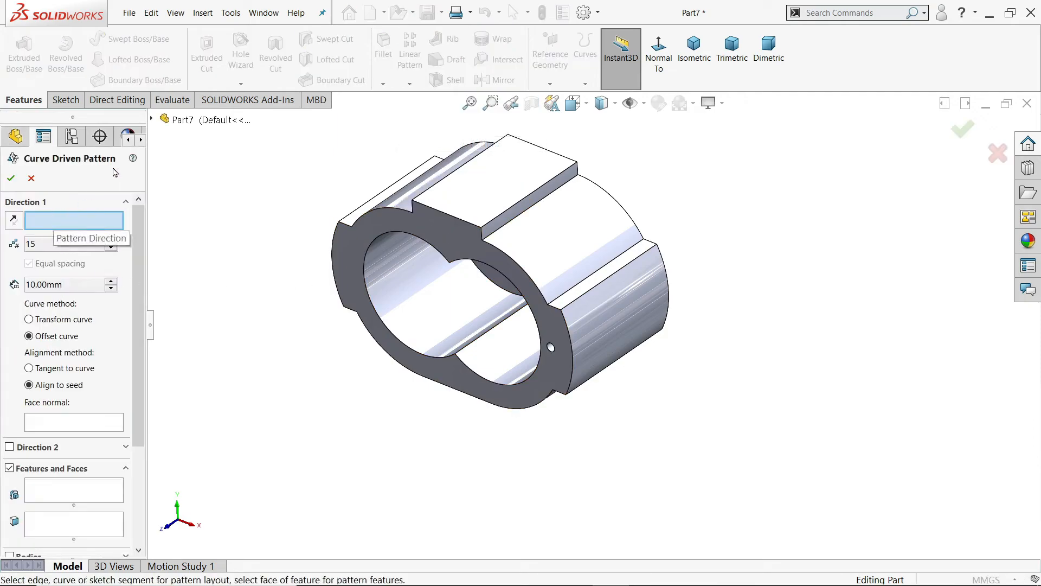
left_click(151, 118)
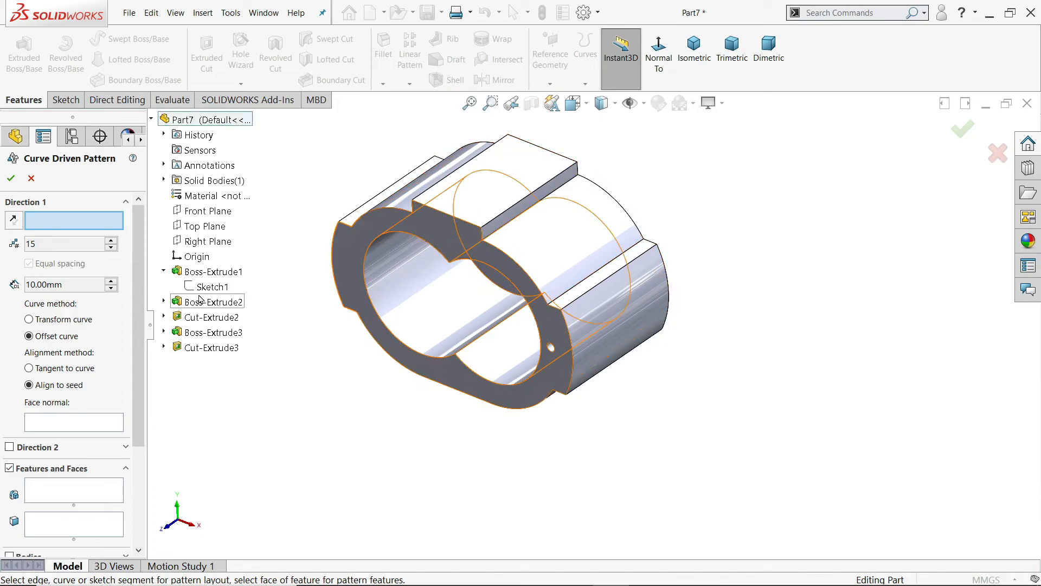
left_click(212, 286)
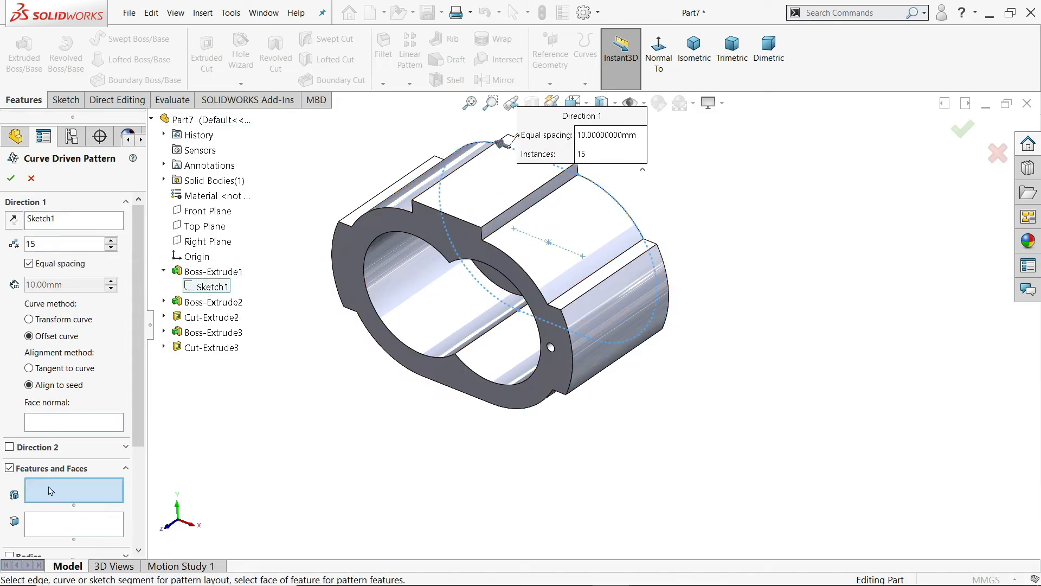
scroll(542, 353, "down", 4)
left_click(582, 348)
scroll(568, 385, "up", 3)
scroll(501, 282, "down", 3)
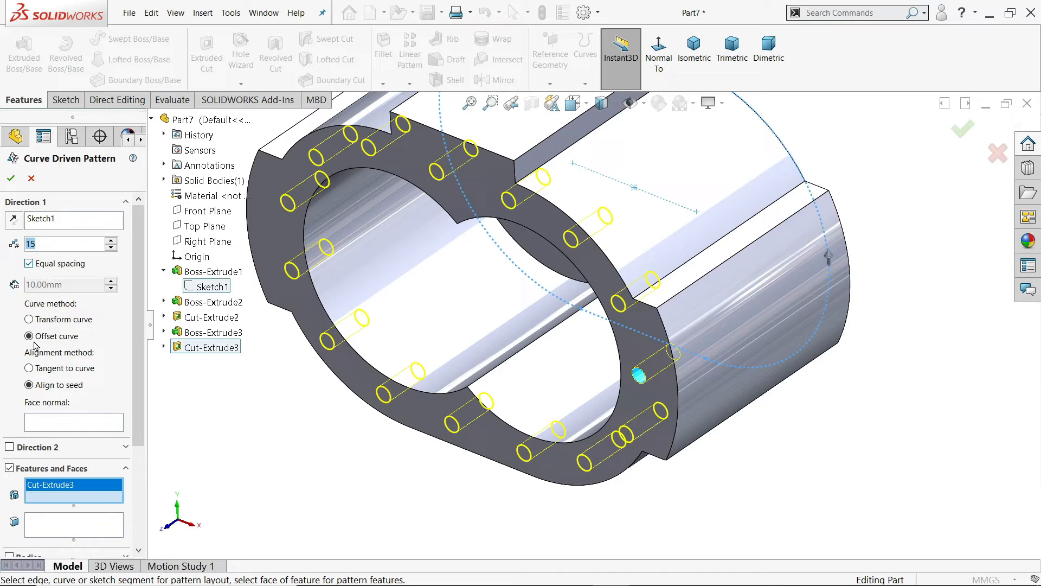
Step: Set the pattern's curve method to Offset curve and create the hole pattern around the front wall
middle_click_drag(526, 312, 534, 256)
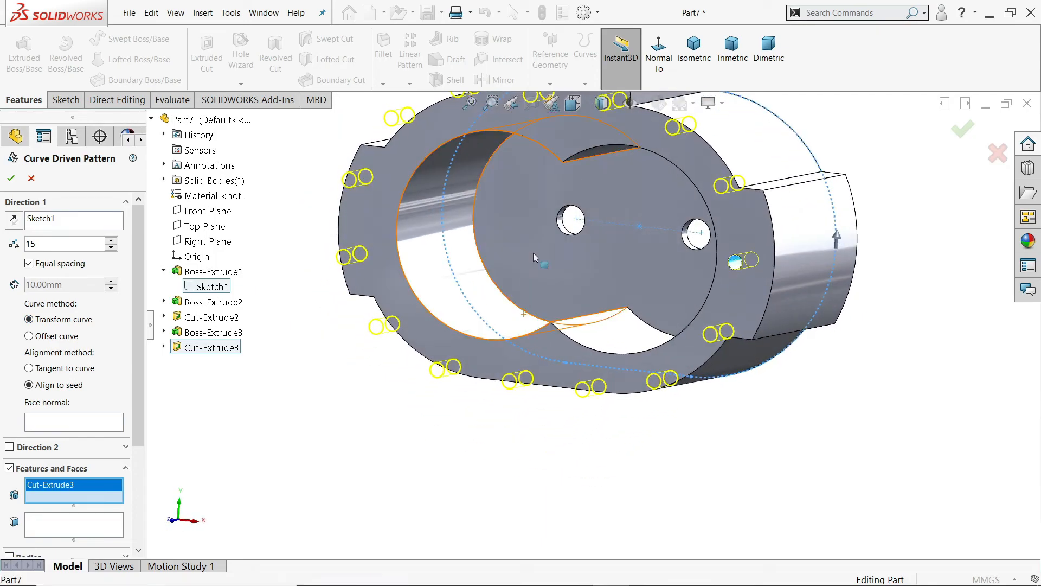
scroll(534, 257, "down", 2)
left_click(49, 338)
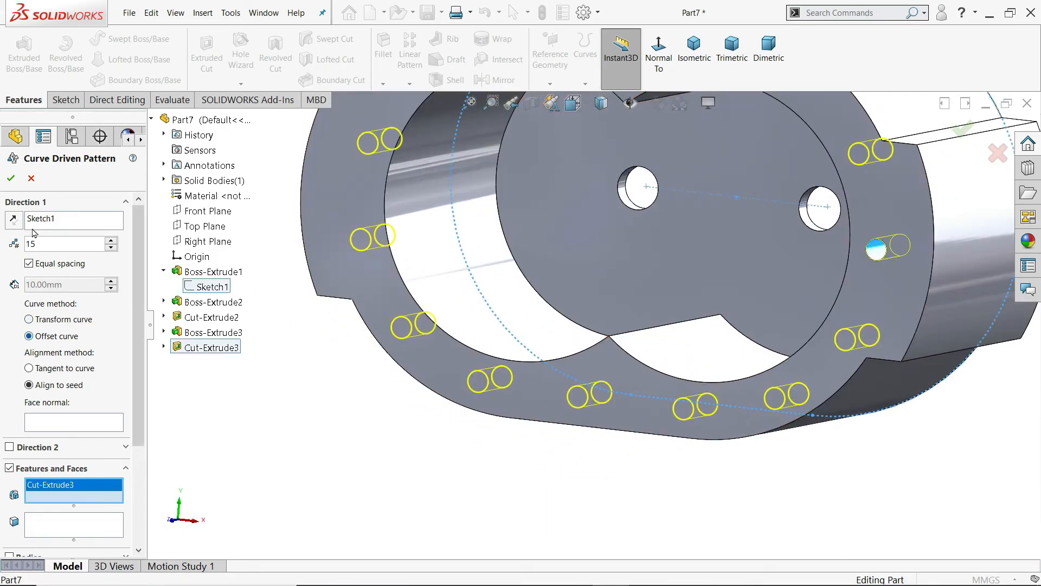
left_click(11, 179)
middle_click_drag(565, 344, 560, 402)
scroll(564, 405, "up", 4)
scroll(627, 274, "down", 2)
Step: Switch to the housing drawing in Photos and examine the top port's diameters, heights and bolt hole dimensions
key("alt+Tab")
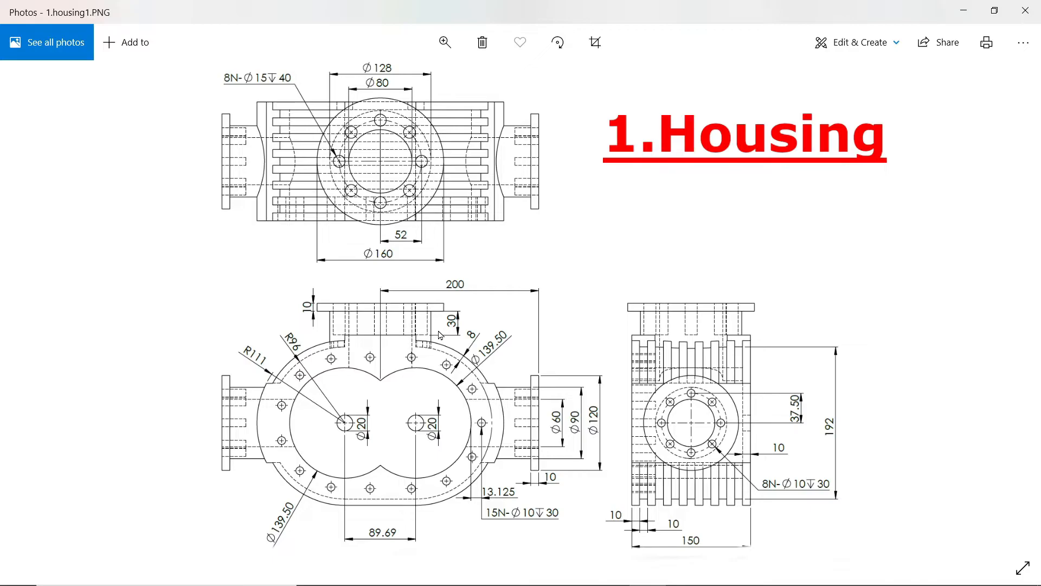
left_click(444, 43)
left_click_drag(378, 91, 408, 96)
left_click_drag(429, 308, 684, 255)
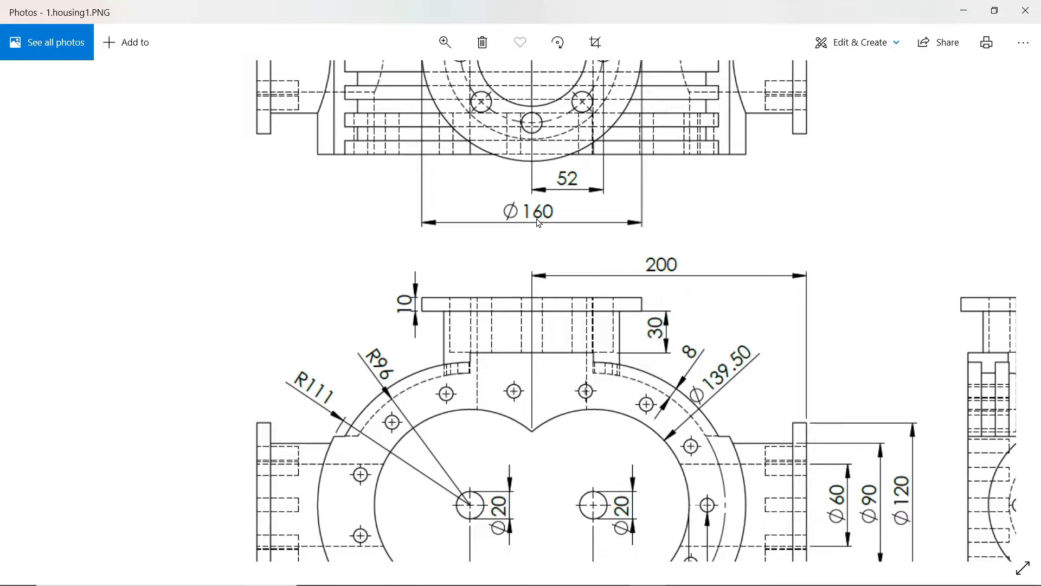
left_click_drag(500, 241, 495, 428)
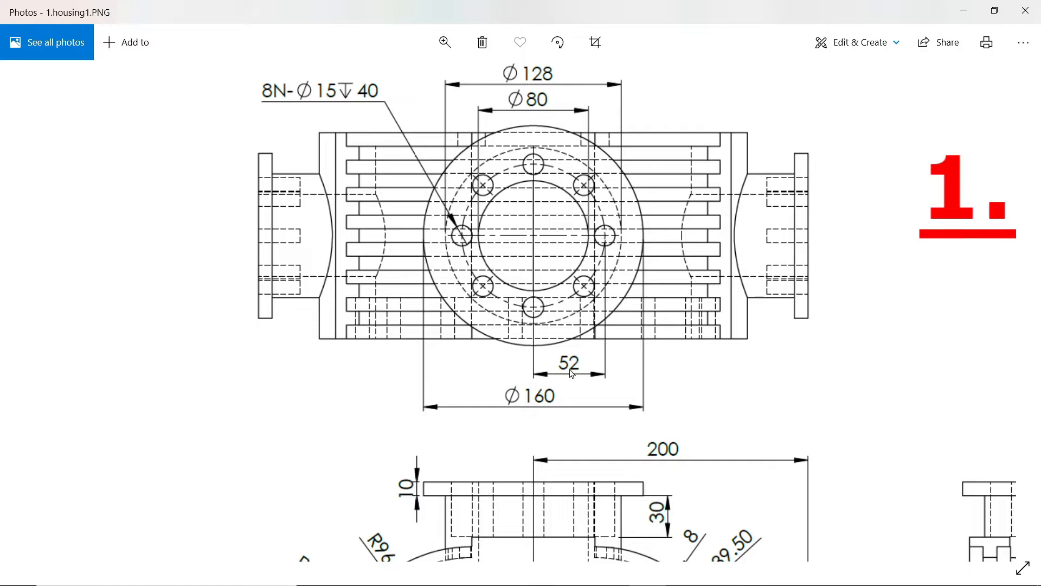
left_click(961, 19)
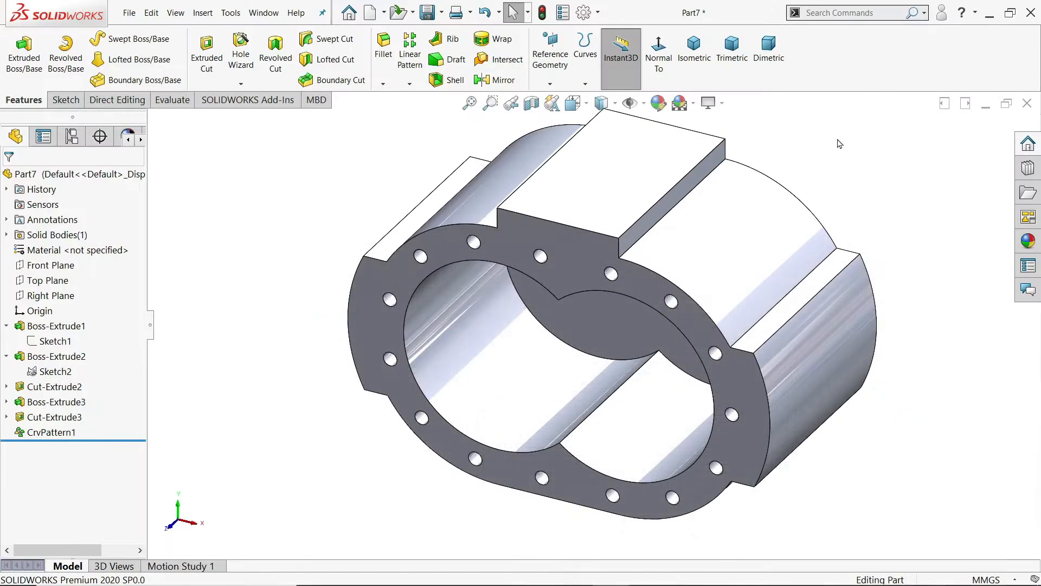
Step: Start a sketch on the body's raised top pad and draw a diagonal centerline between opposite corners of that face
left_click(619, 212)
left_click(654, 169)
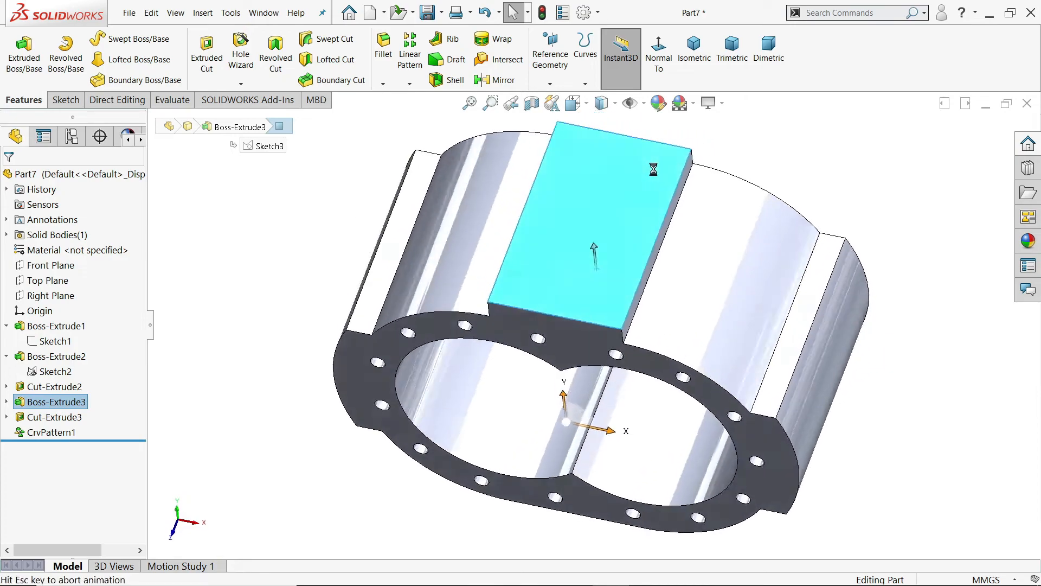
left_click(118, 40)
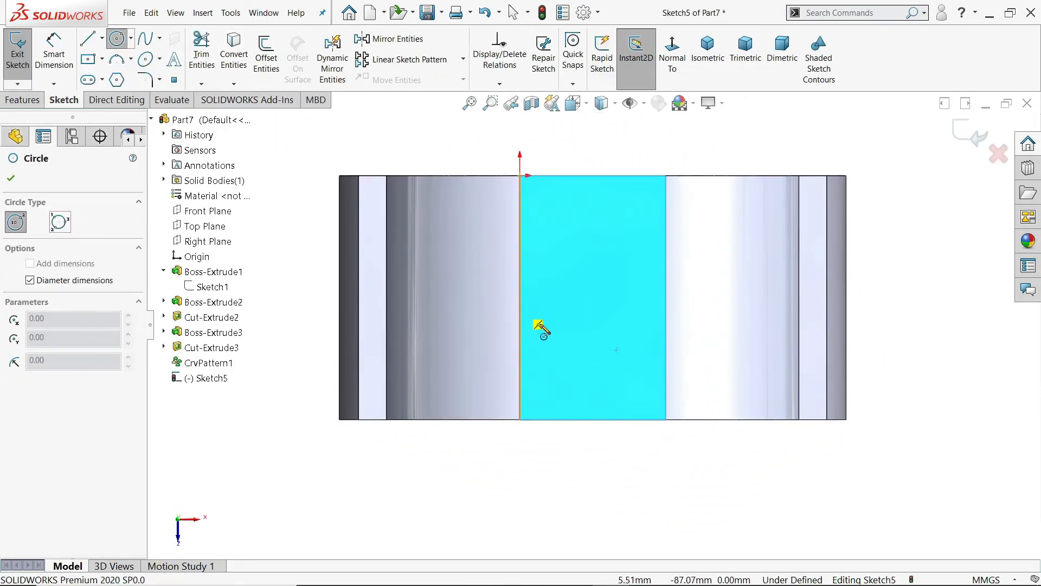
left_click(102, 42)
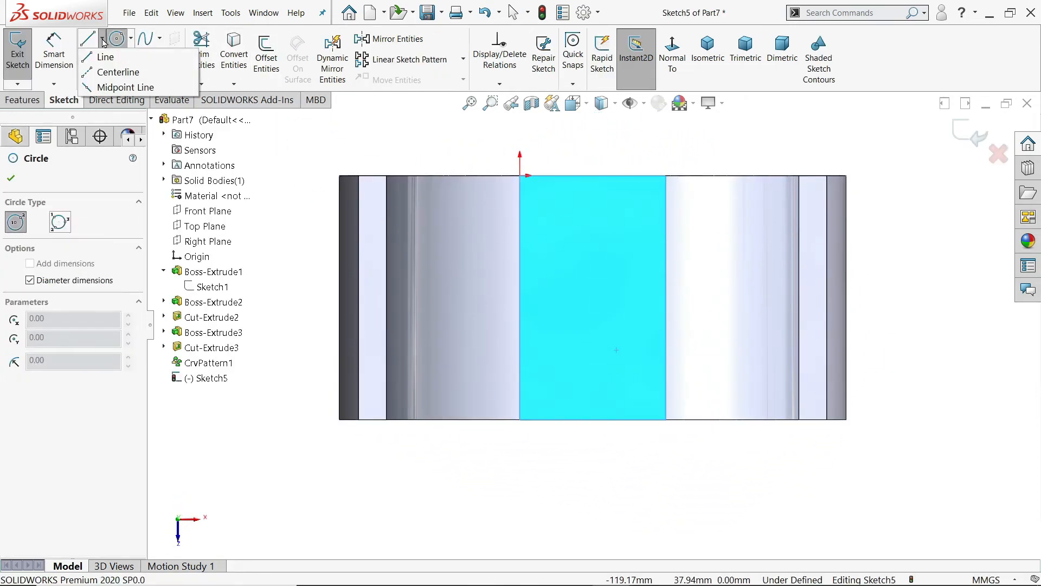
left_click(112, 72)
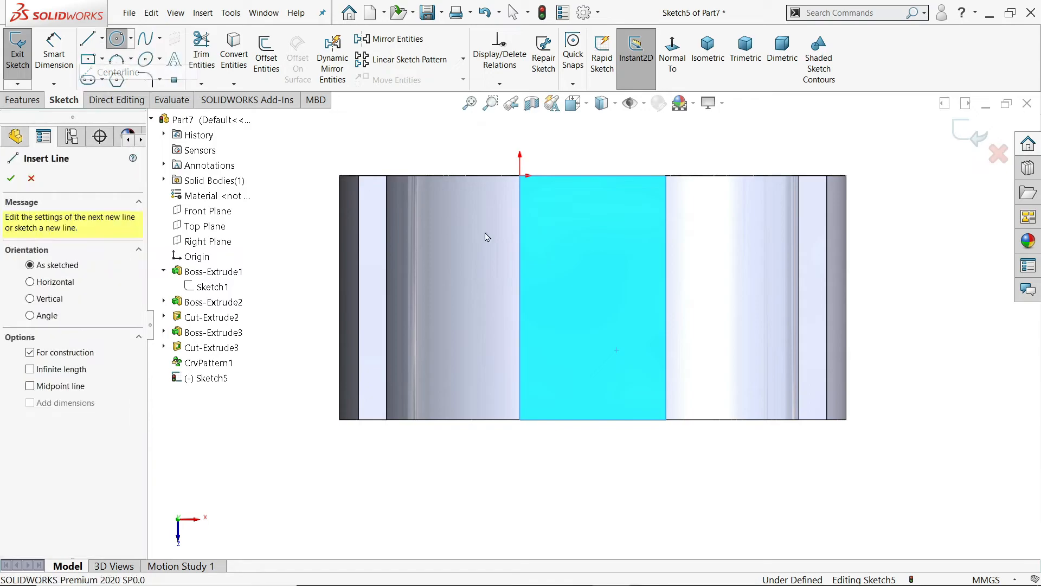
left_click(665, 175)
left_click(520, 420)
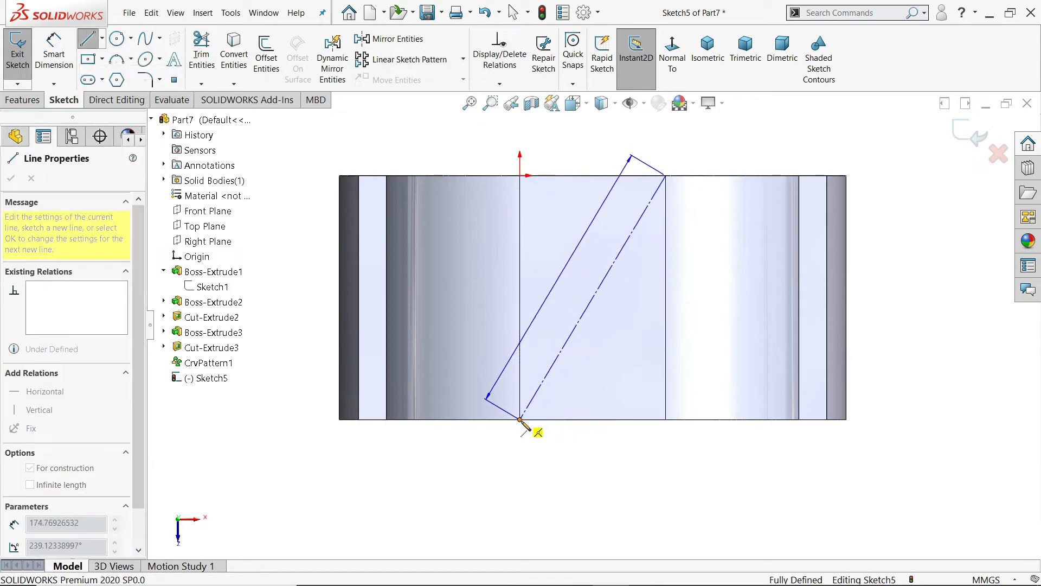
right_click(572, 311)
left_click(614, 353)
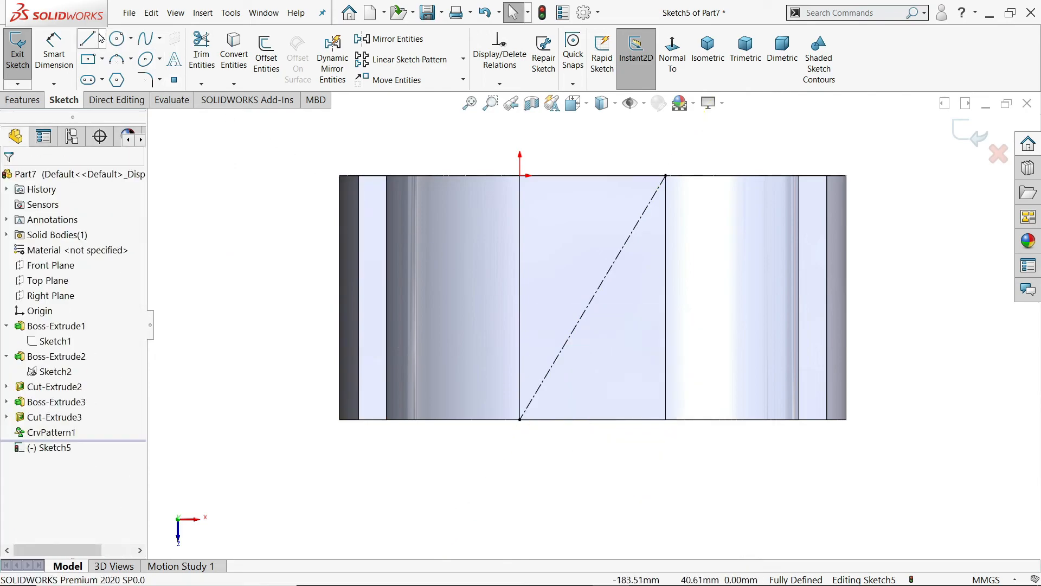
Step: Draw two concentric circles of 80 mm and 128 mm diameter at the diagonal centerline's midpoint
left_click(117, 39)
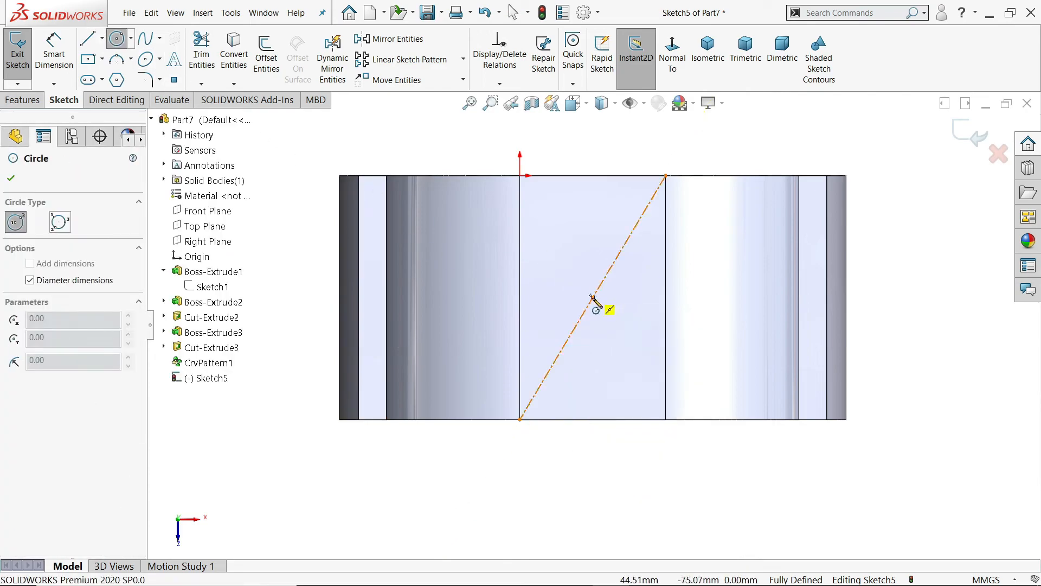
left_click(593, 298)
type("80")
key("Return")
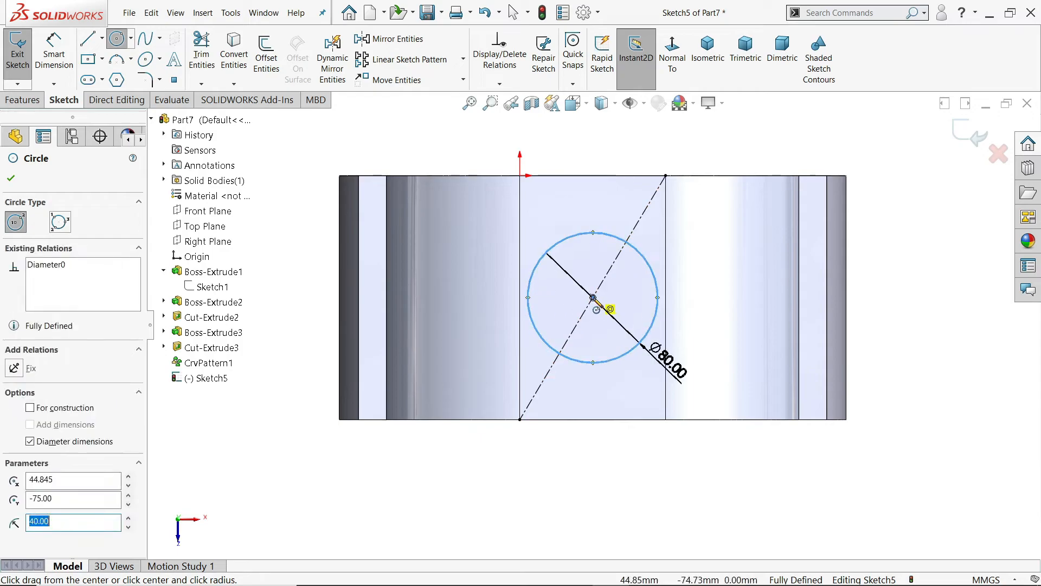
left_click(594, 297)
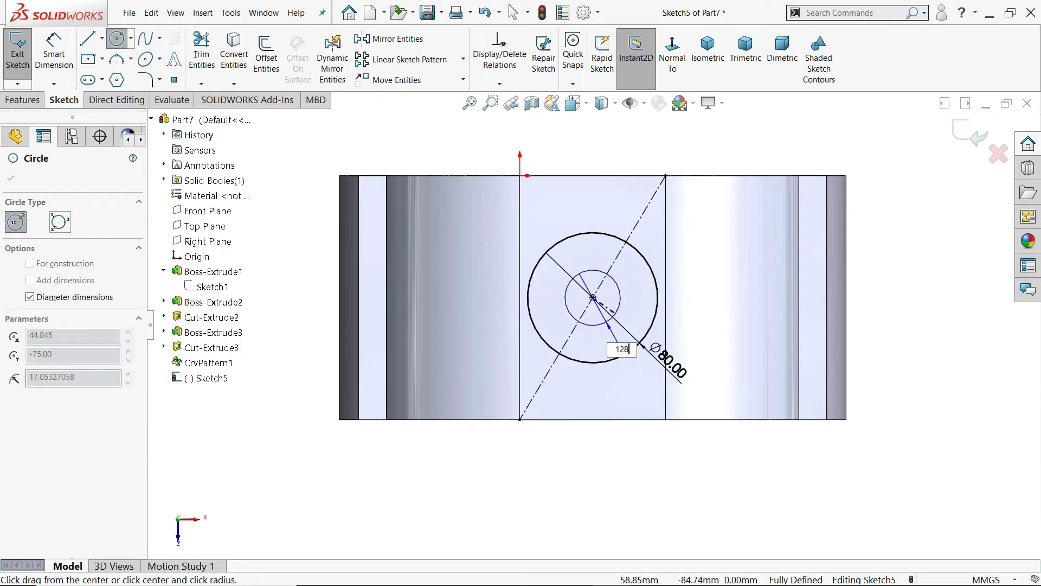
type("128")
key("Return")
key("Escape")
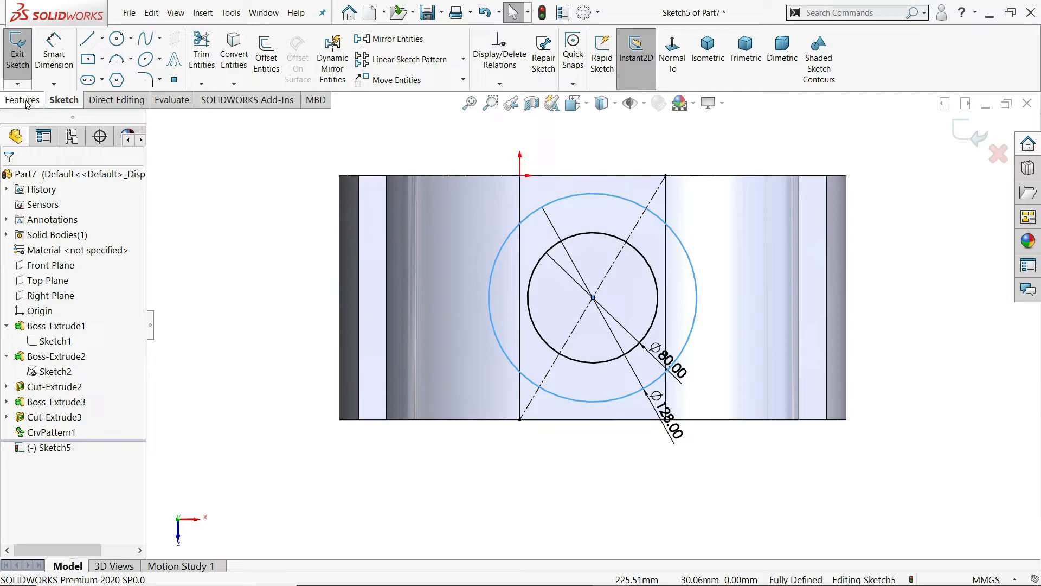
Step: Extrude the ring between the 80 mm and 128 mm circles upward from the pad by 30 mm, merged with the body
left_click(25, 101)
left_click(26, 54)
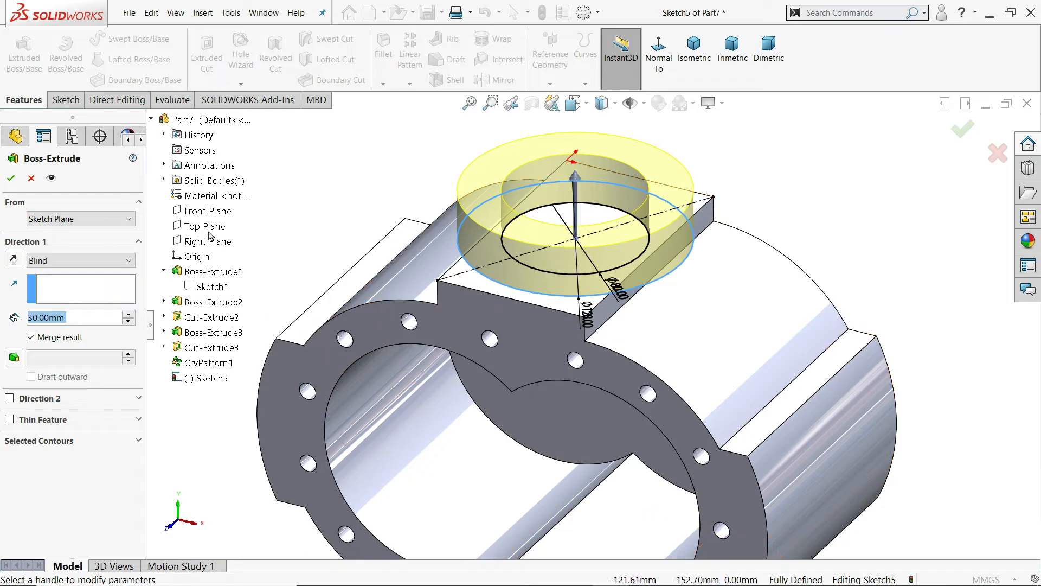
left_click(11, 178)
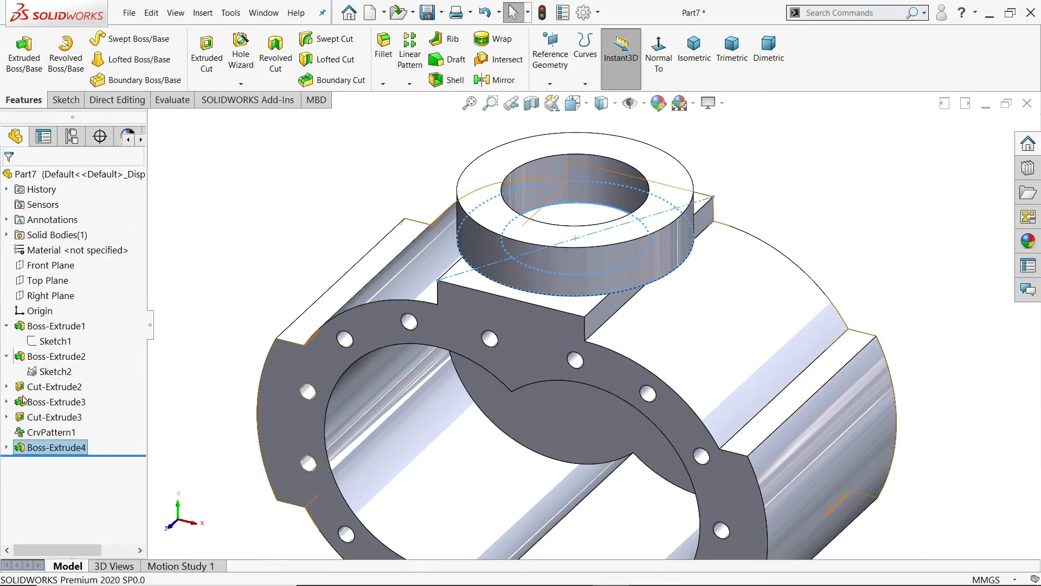
Step: Start an extruded cut from the port ring's sketch and select one half of the 80 mm circle as its contour
left_click(6, 447)
left_click(54, 462)
left_click(74, 434)
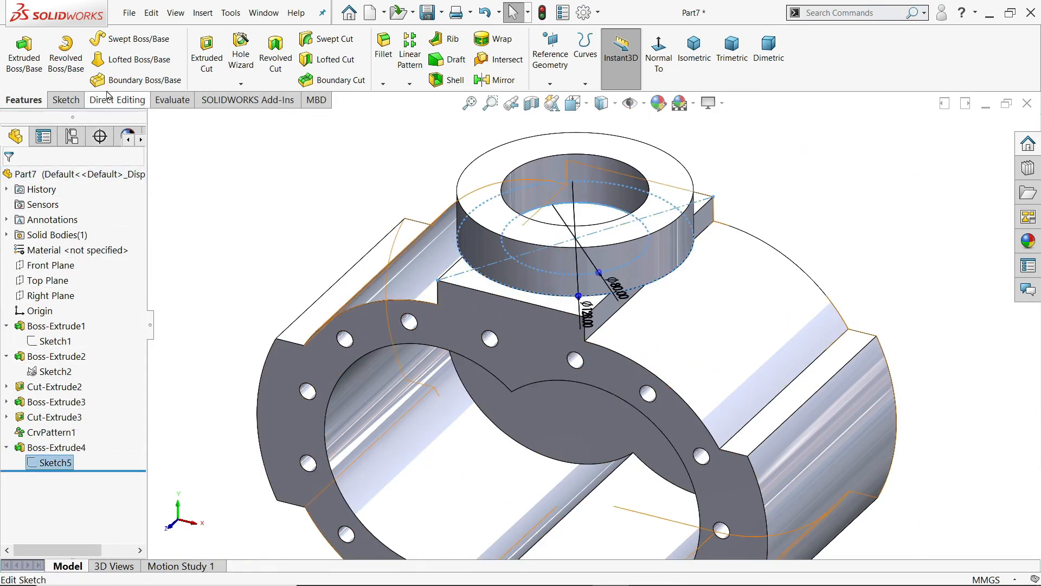
left_click(220, 58)
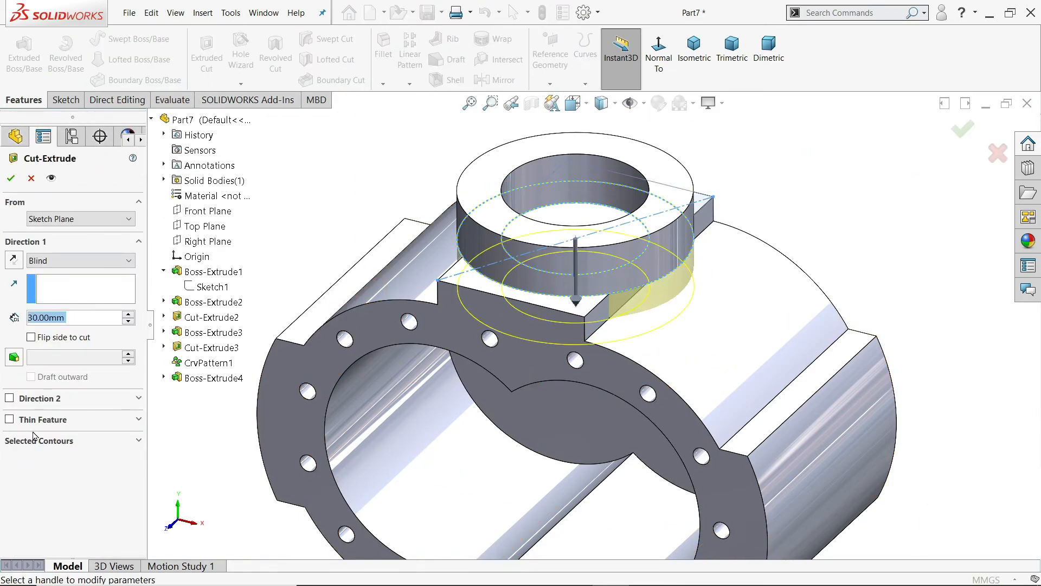
left_click(35, 442)
middle_click_drag(410, 163, 488, 227)
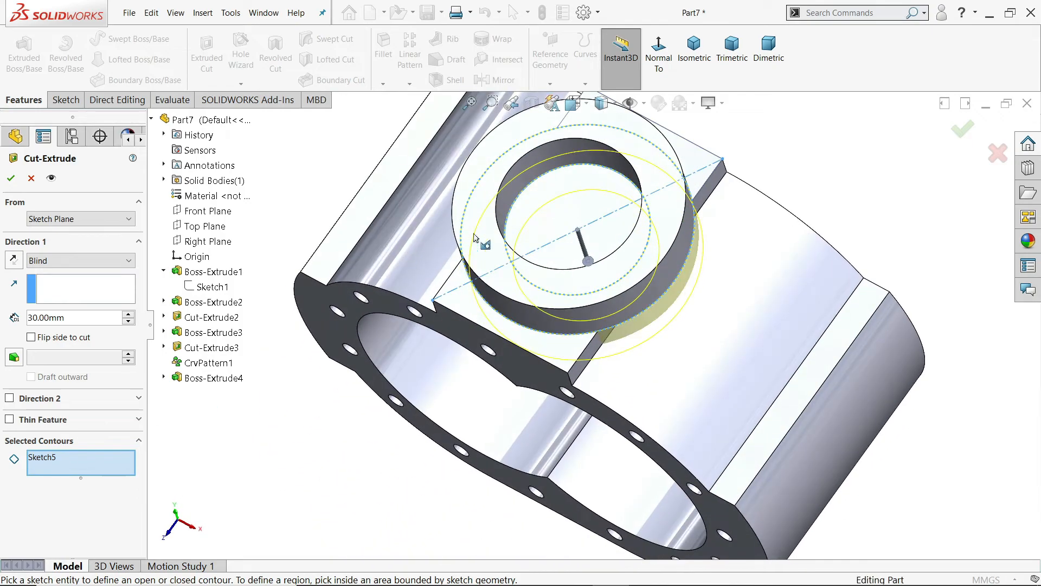
left_click(569, 260)
Step: Set the port cut's end condition to Up To Next and create the cut into the housing cavity
middle_click_drag(569, 260, 380, 254)
left_click(53, 260)
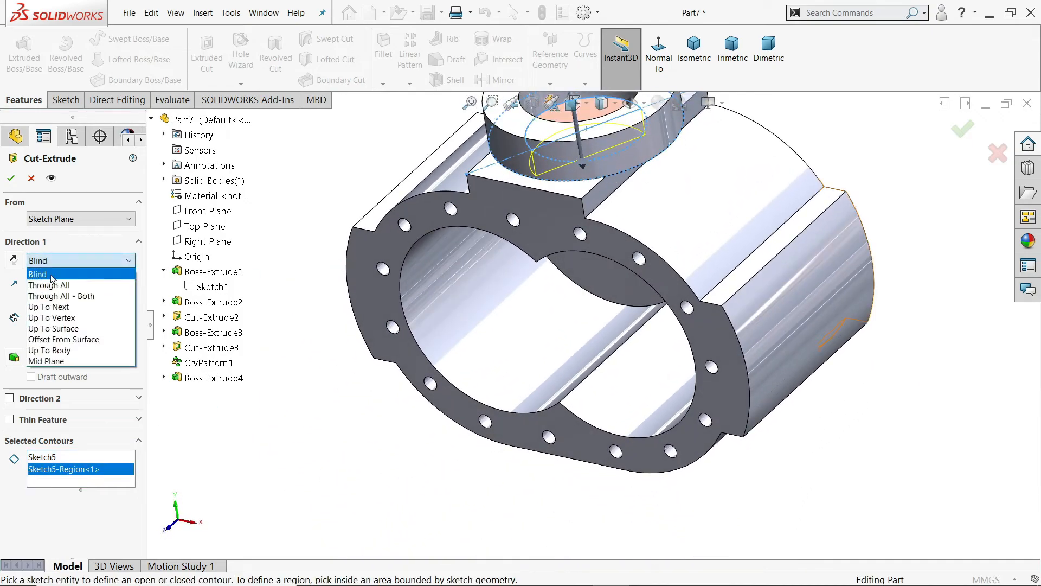
left_click(66, 310)
middle_click_drag(288, 425, 370, 368)
scroll(485, 356, "up", 4)
scroll(626, 232, "down", 6)
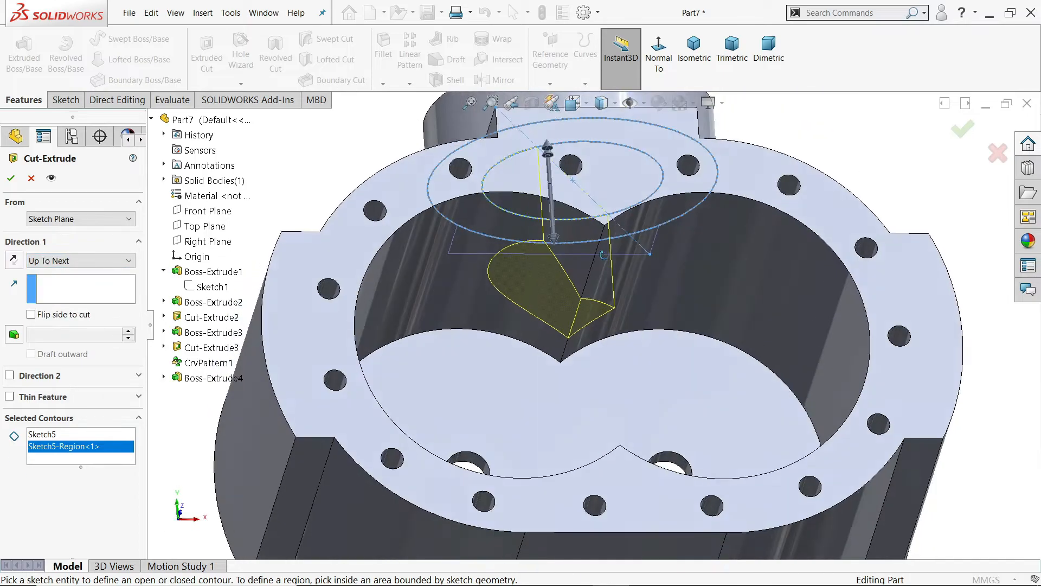
middle_click_drag(607, 295, 603, 313)
left_click(10, 177)
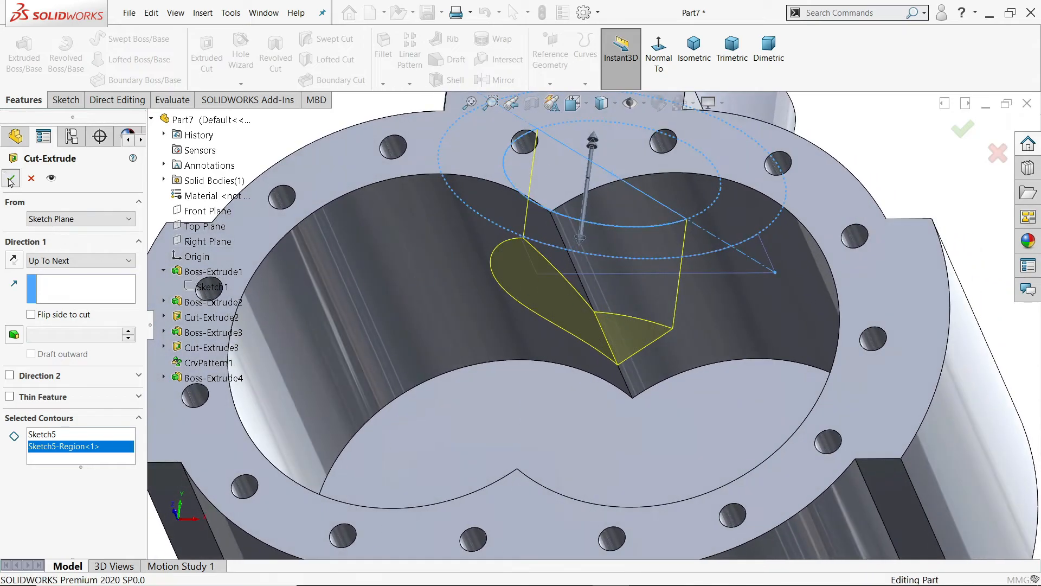
Step: Edit the port cut to add the other half of the 80 mm circle to its selected contours
scroll(612, 293, "up", 3)
scroll(611, 293, "up", 1)
mouse_move(611, 293)
middle_mouse_down()
mouse_move(601, 263)
mouse_move(598, 320)
middle_mouse_up()
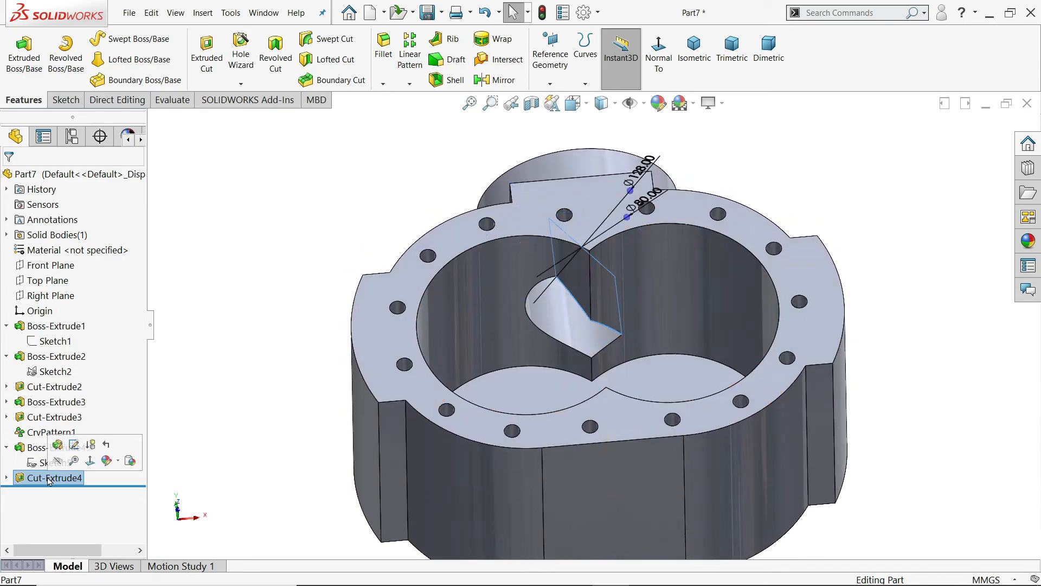
left_click(30, 476)
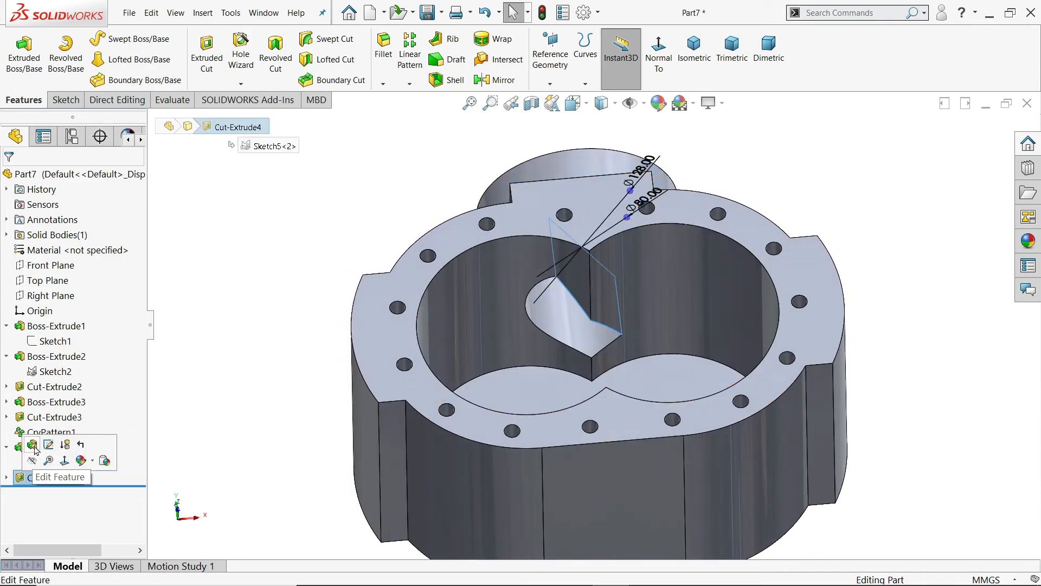
left_click(33, 446)
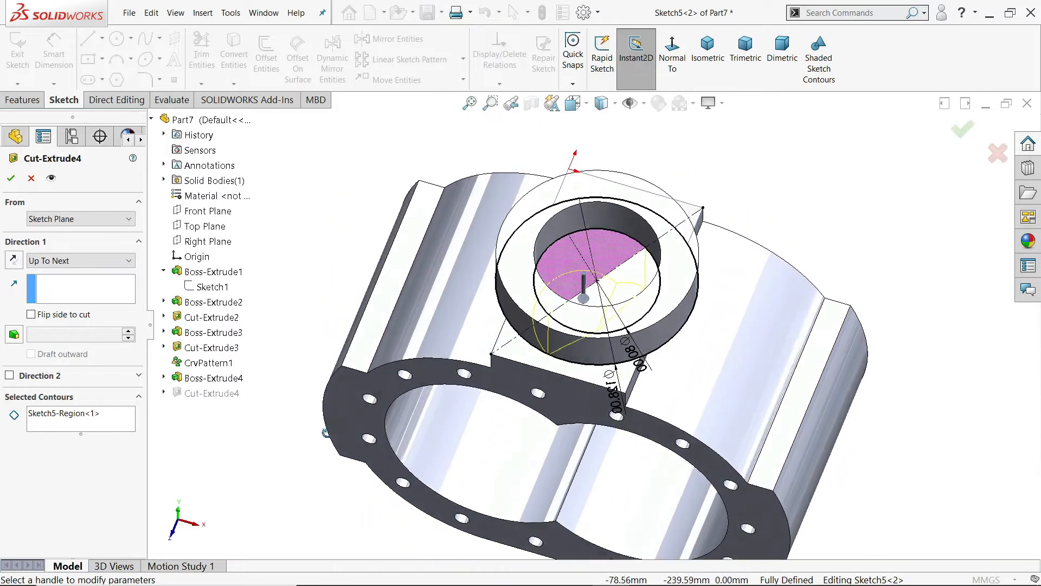
left_click(81, 422)
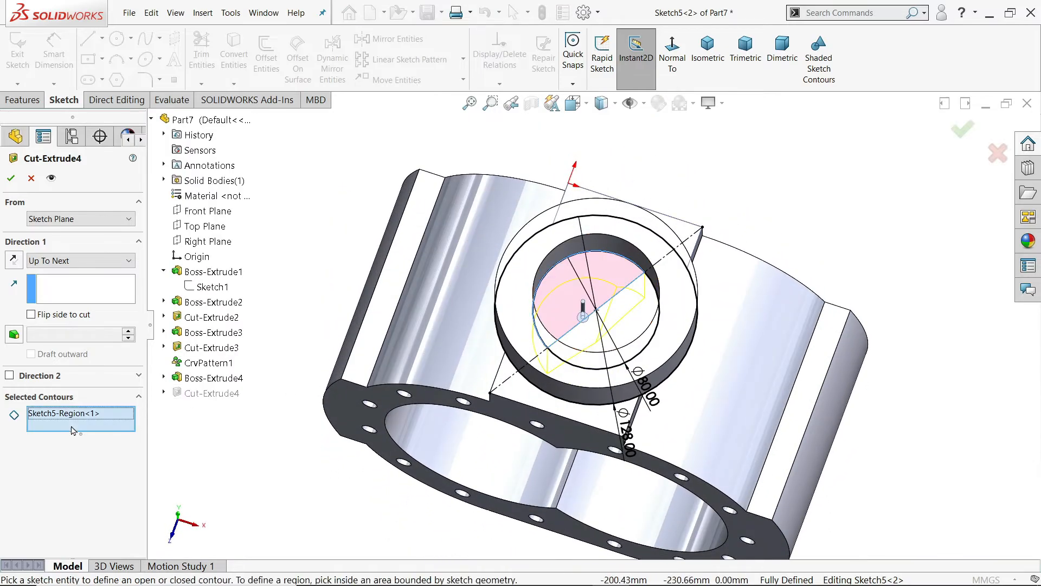
left_click(618, 331)
middle_click_drag(683, 442, 727, 191)
scroll(728, 191, "up", 3)
scroll(663, 204, "down", 4)
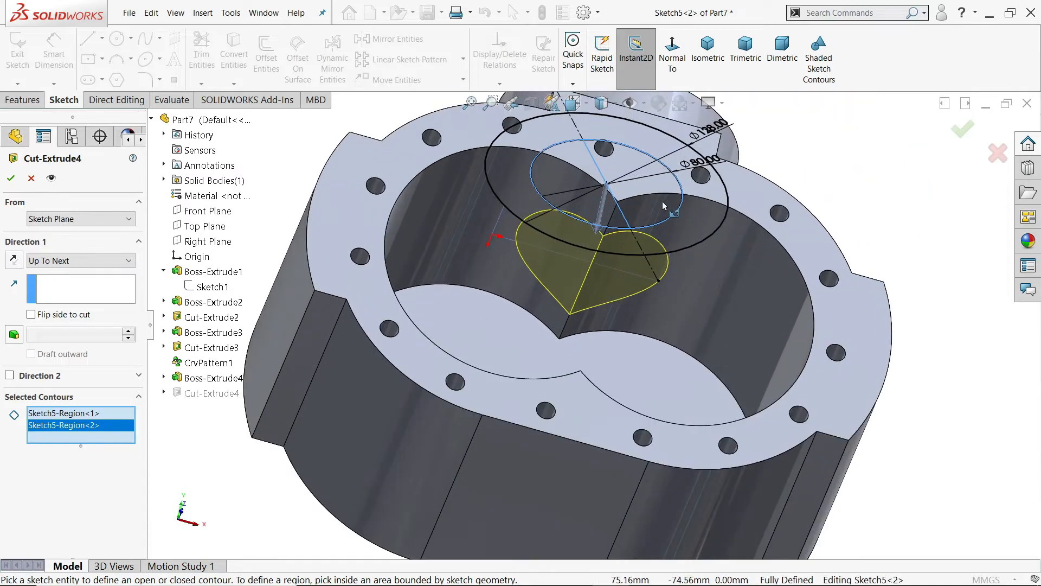
left_click(11, 180)
Step: Sketch a 160 mm circle concentric with the bore on the port's top face and convert the bore edge into the sketch
middle_click_drag(549, 243, 505, 451)
scroll(504, 451, "up", 1)
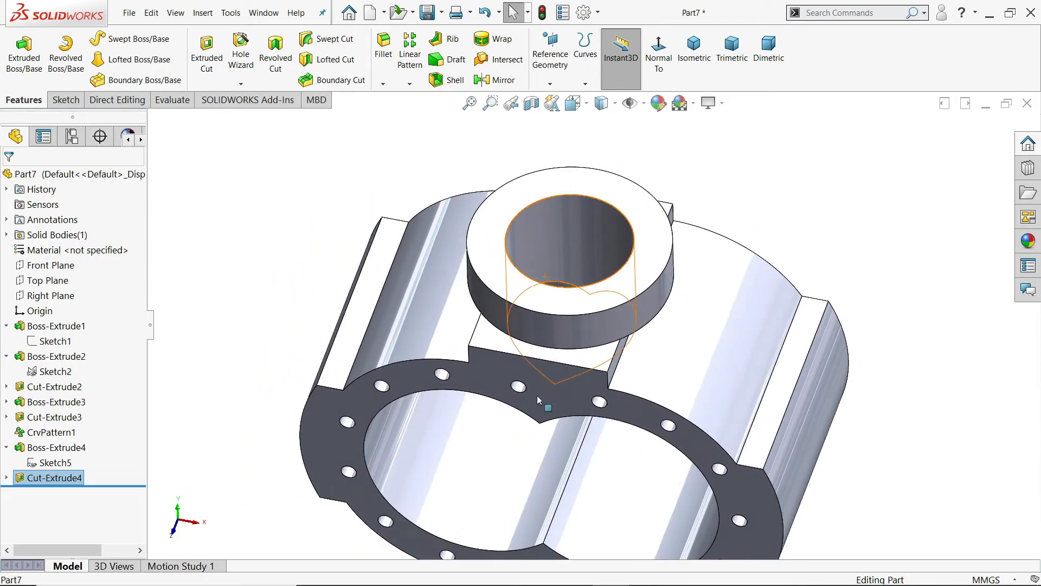
scroll(655, 270, "down", 1)
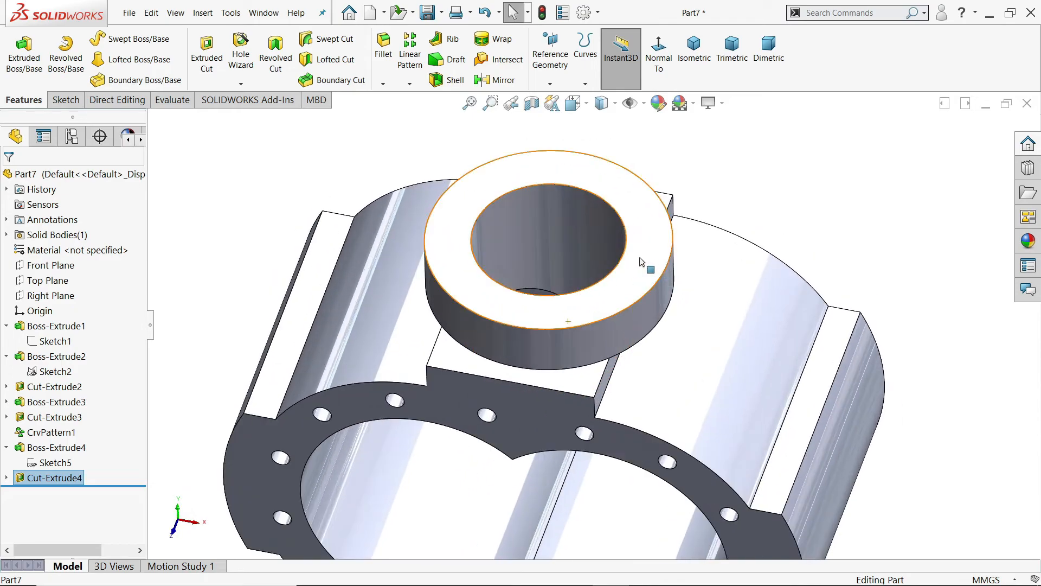
left_click(641, 262)
left_click(692, 231)
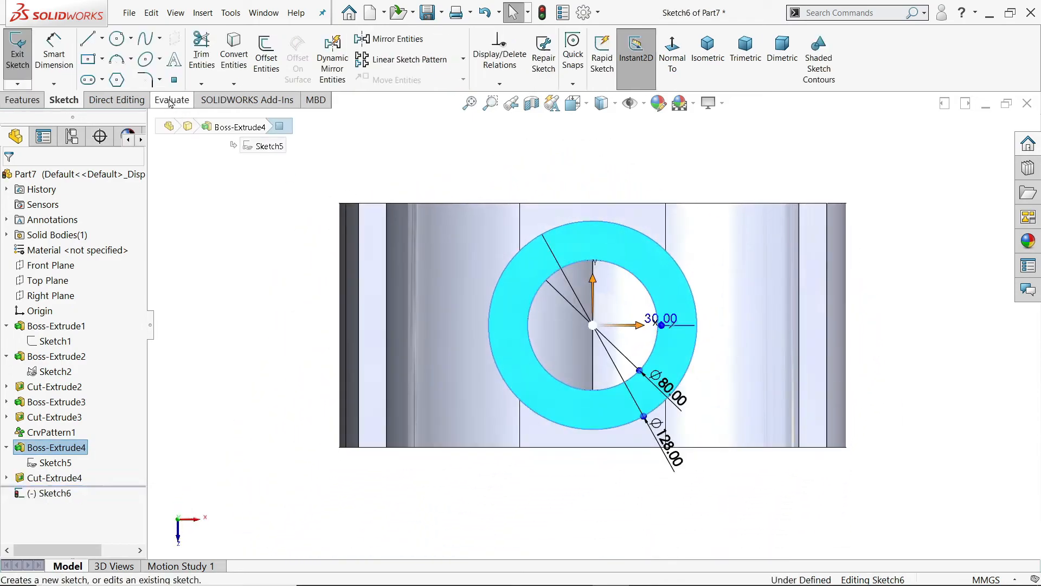
left_click(118, 43)
scroll(651, 366, "down", 2)
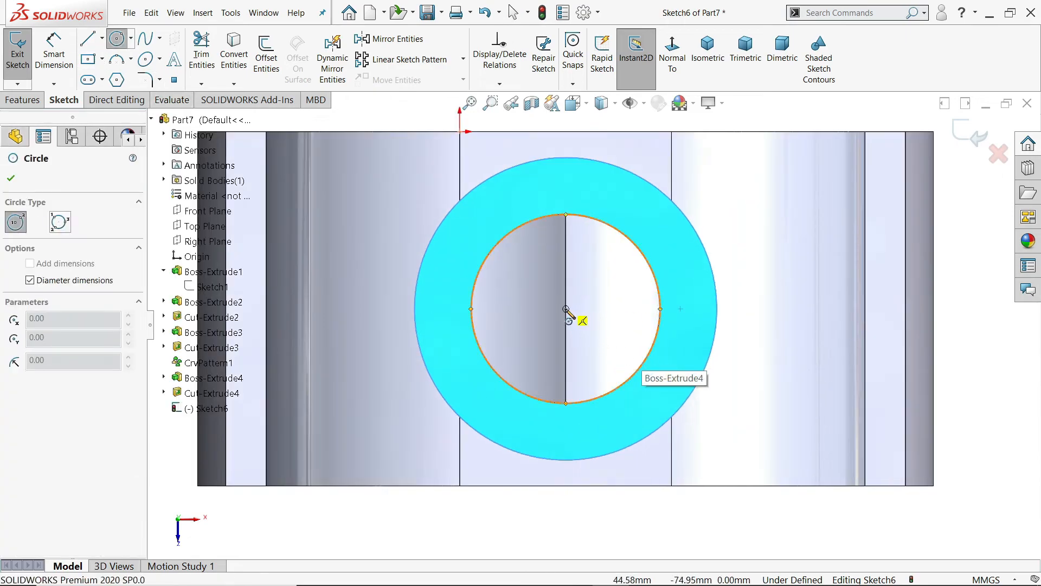
left_click(566, 308)
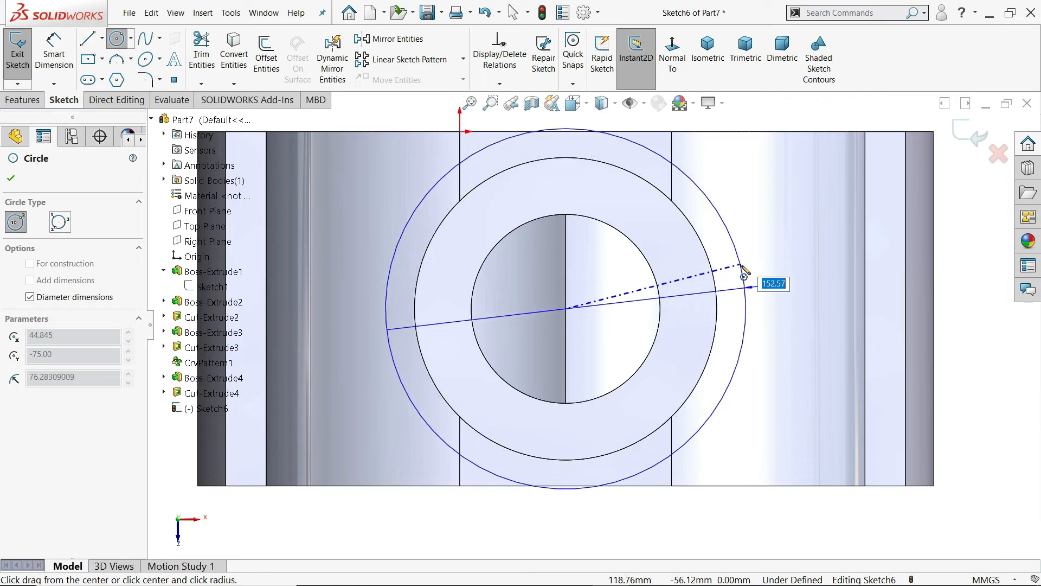
type("160")
key("Return")
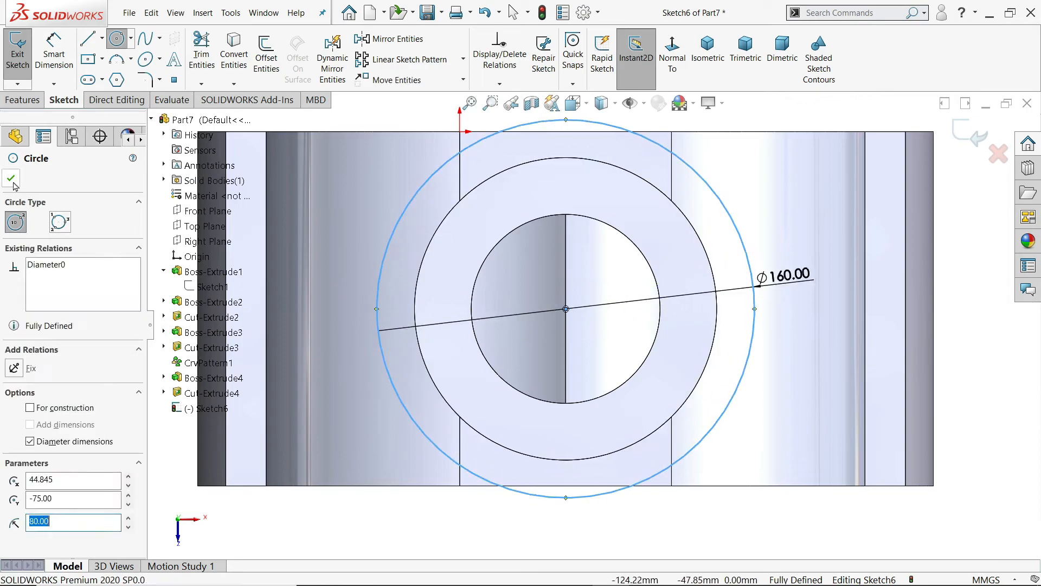
left_click(13, 182)
left_click(654, 350)
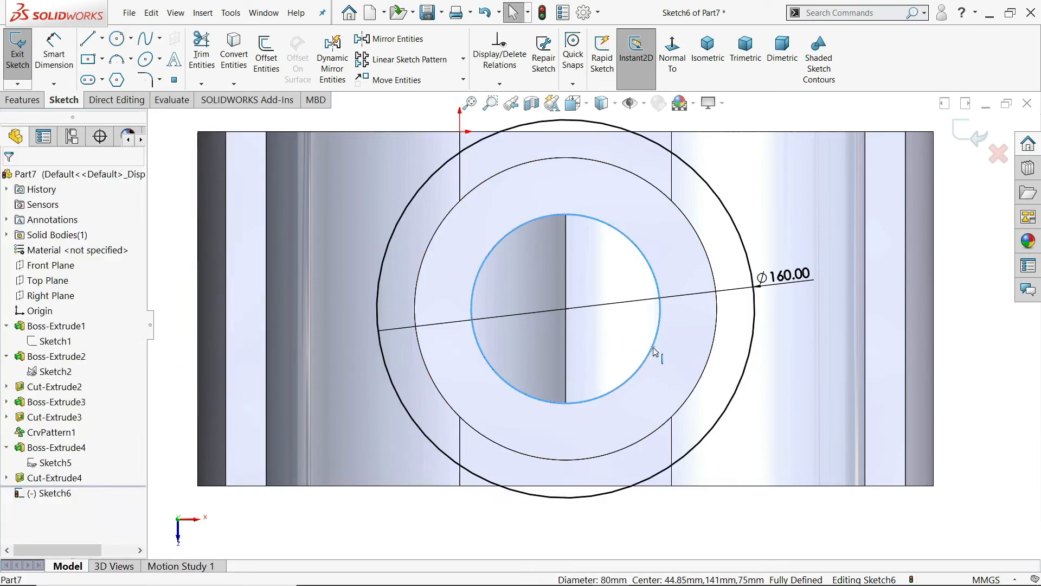
left_click(237, 61)
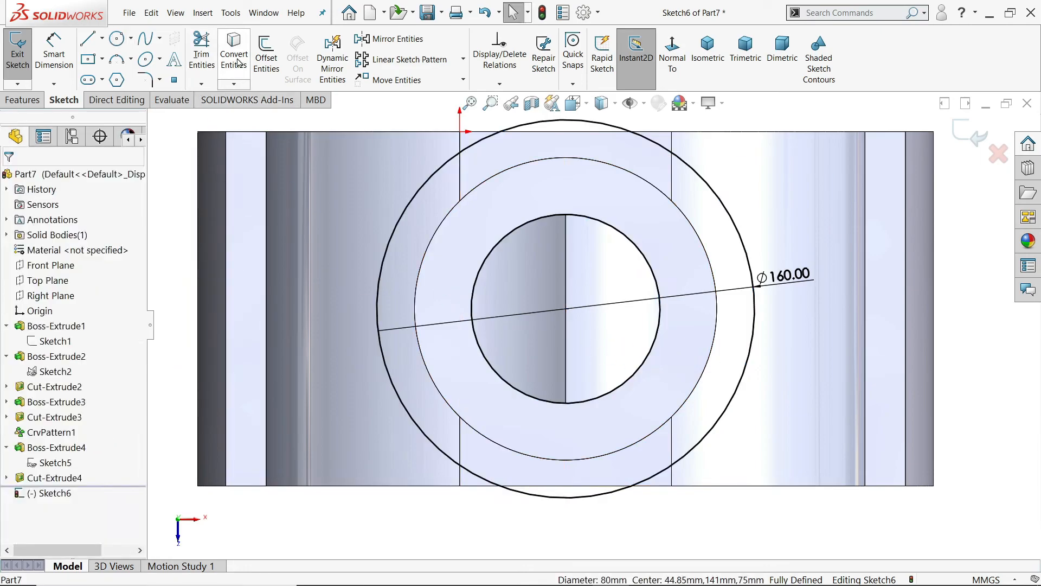
Step: Extrude the ring between the bore edge and the 160 mm circle 10 mm upward as the port's flange
middle_click_drag(649, 334, 639, 291)
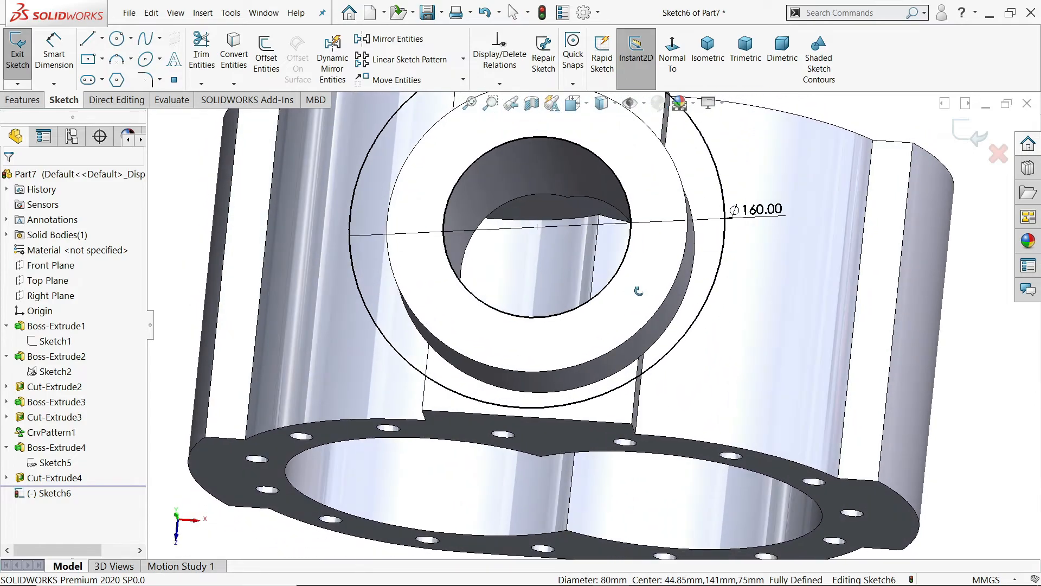
left_click(22, 101)
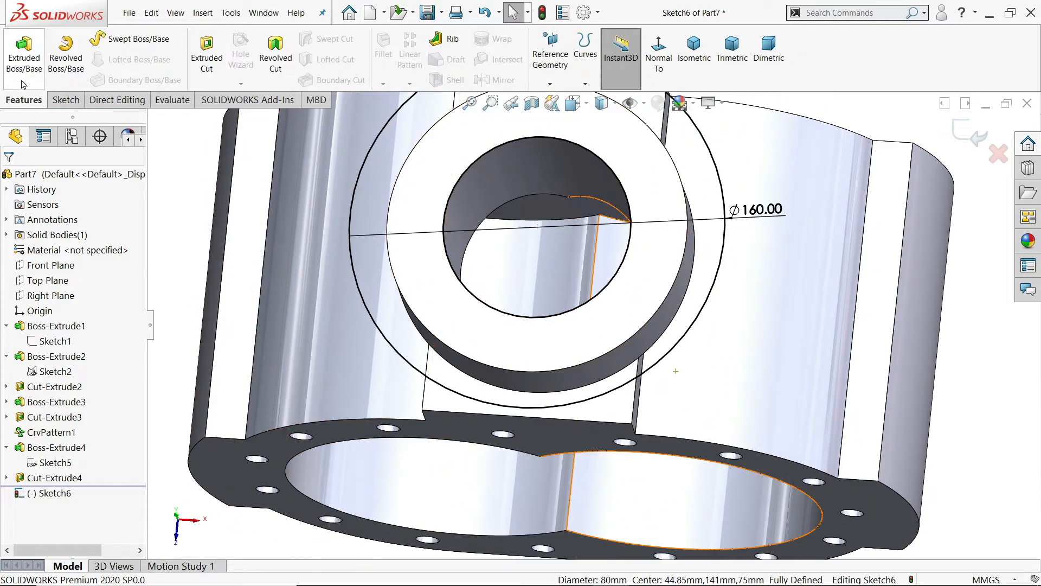
left_click(24, 54)
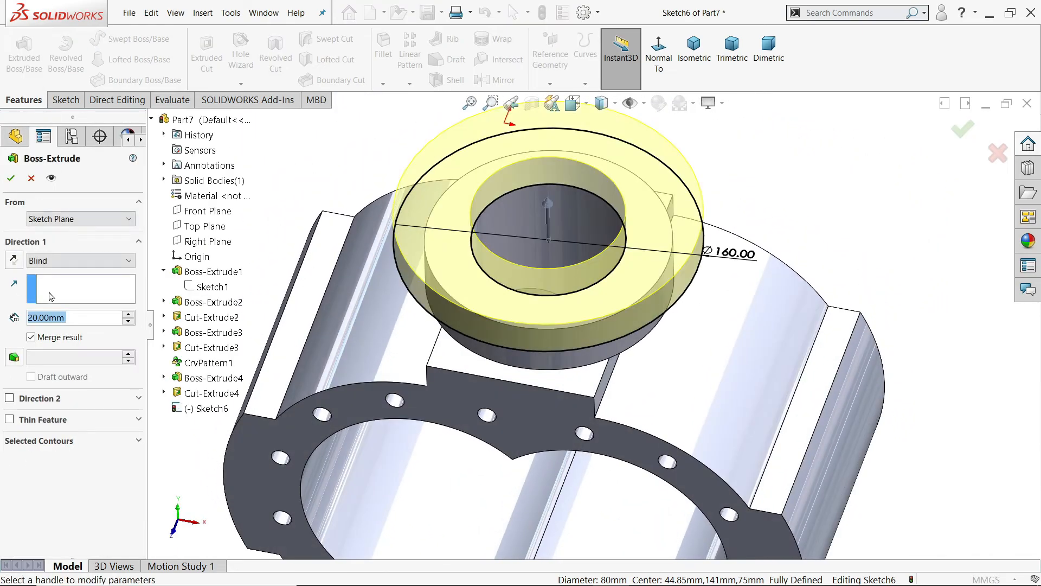
type("10")
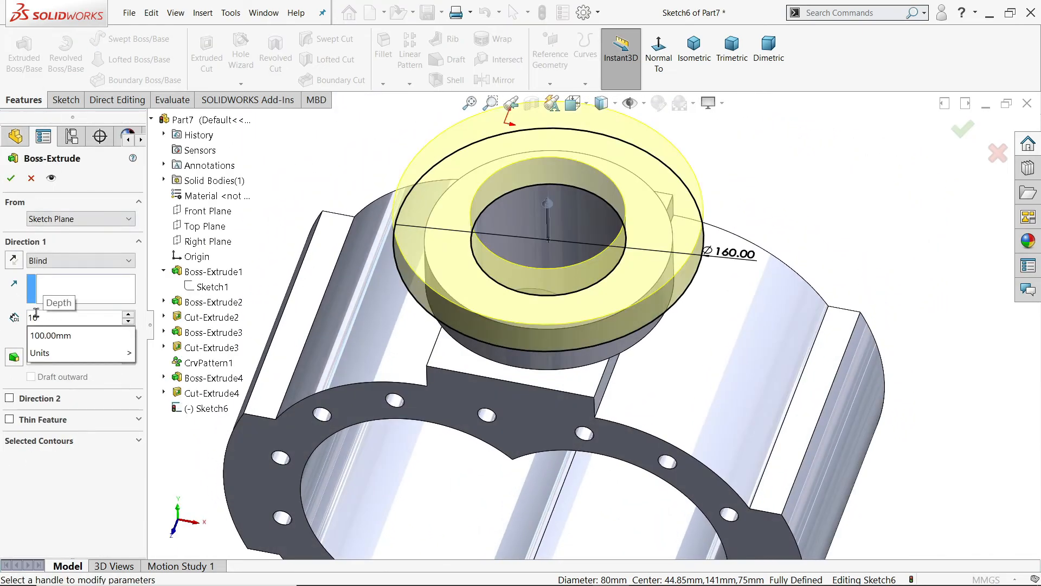
key("Return")
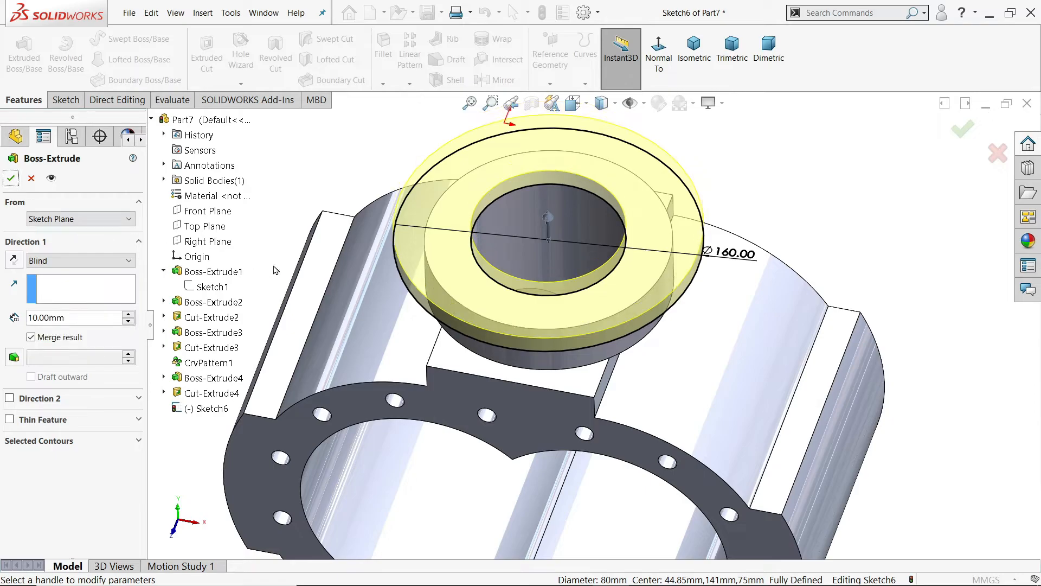
key("ctrl+1")
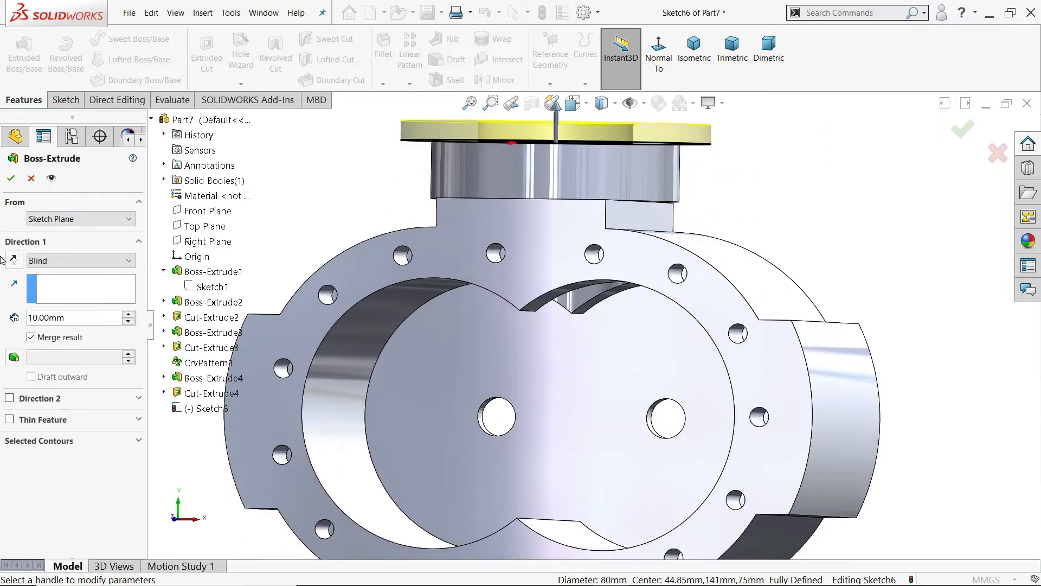
left_click(10, 179)
Step: Start a sketch on the flange's top face and draw a 15 mm diameter circle between the bore and the outer edge
mouse_move(770, 260)
middle_mouse_down()
mouse_move(805, 340)
mouse_move(797, 326)
middle_mouse_up()
left_click(675, 211)
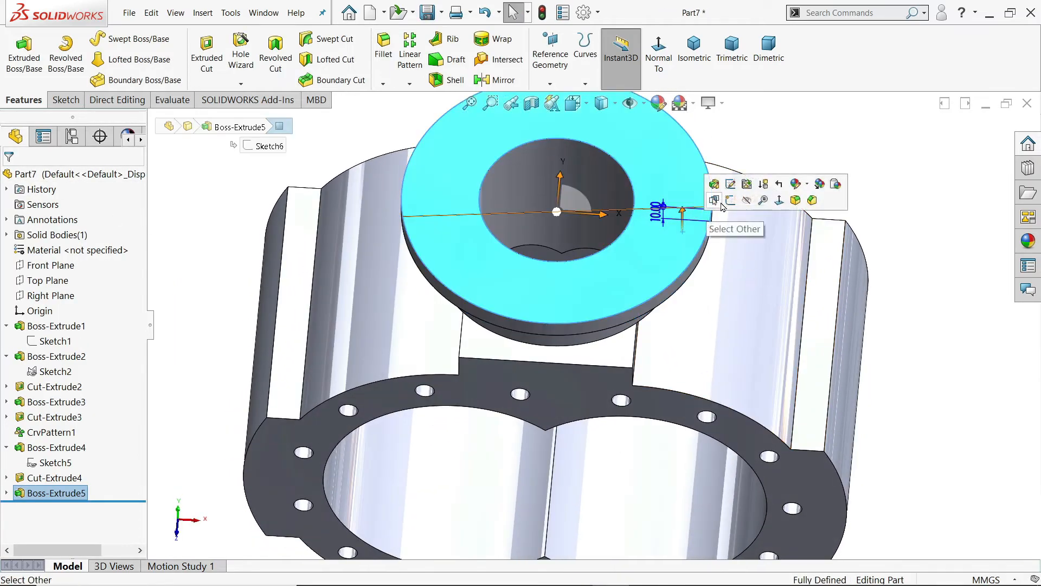
left_click(730, 201)
scroll(629, 353, "down", 4)
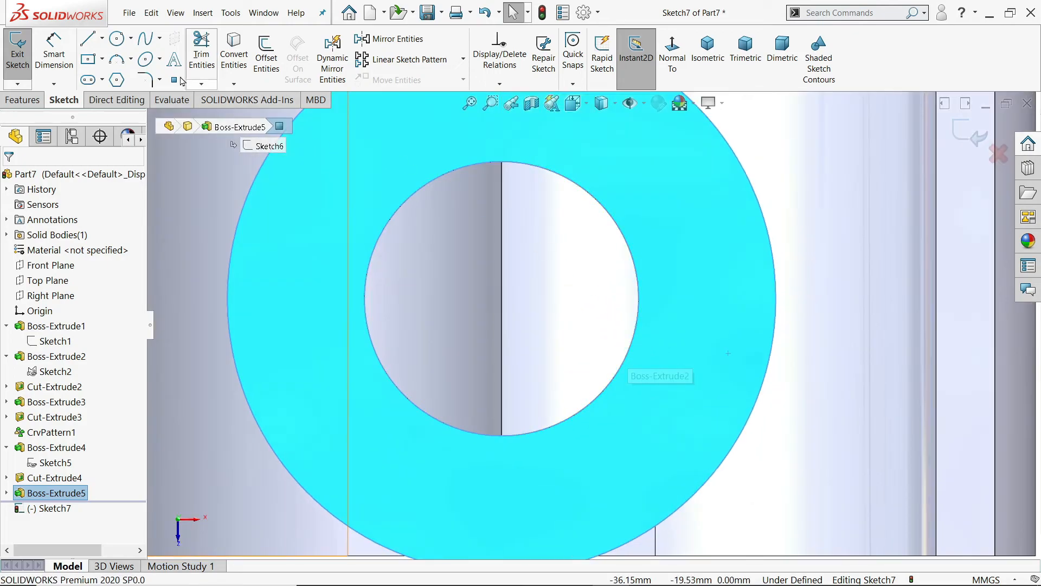
left_click(118, 39)
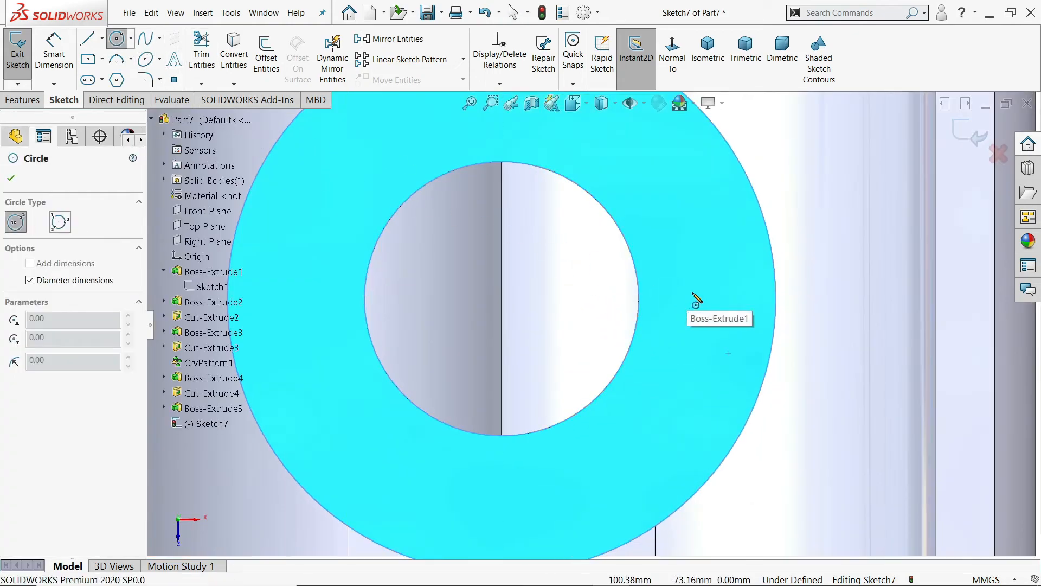
left_click(692, 293)
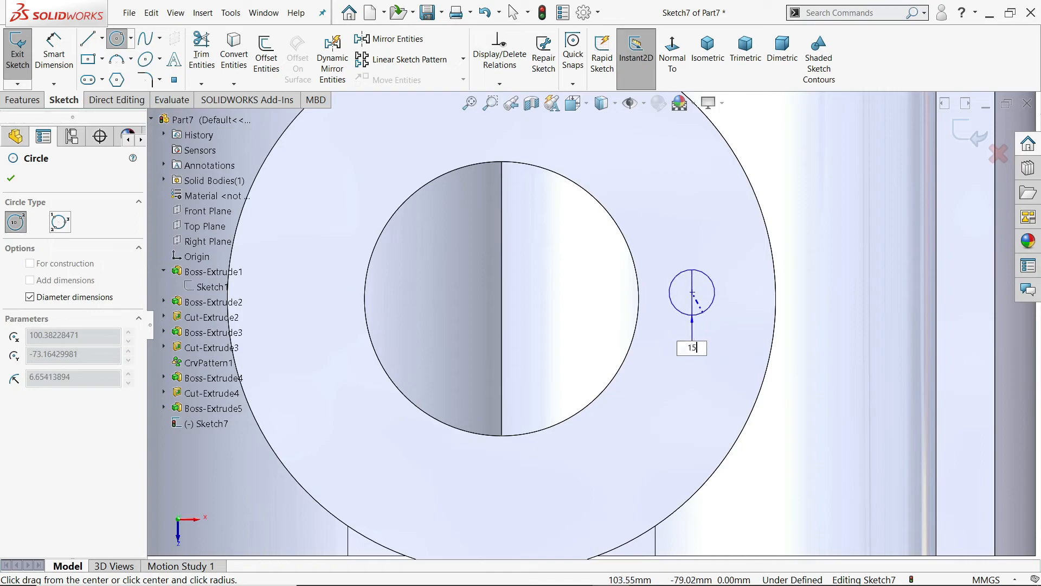
key("Return")
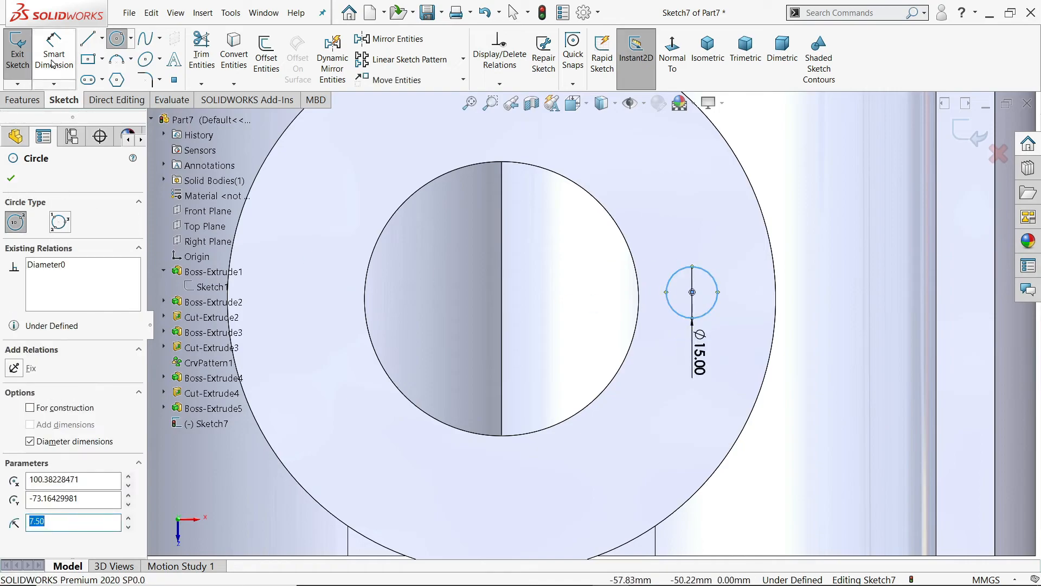
Step: Dimension the hole circle's centre horizontally at 52 mm from the centre of the port bore
left_click(53, 65)
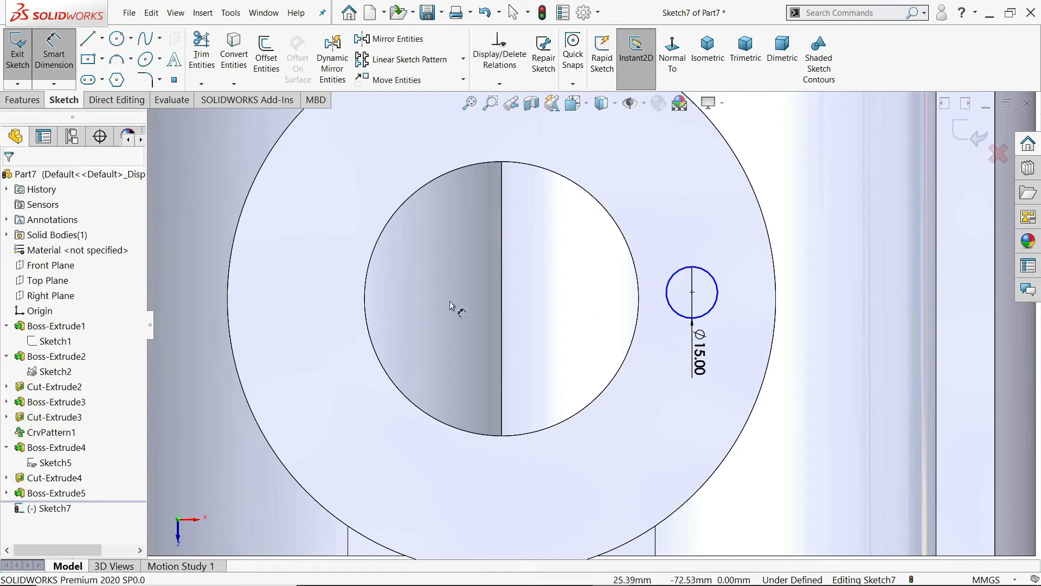
left_click(692, 293)
left_click(632, 344)
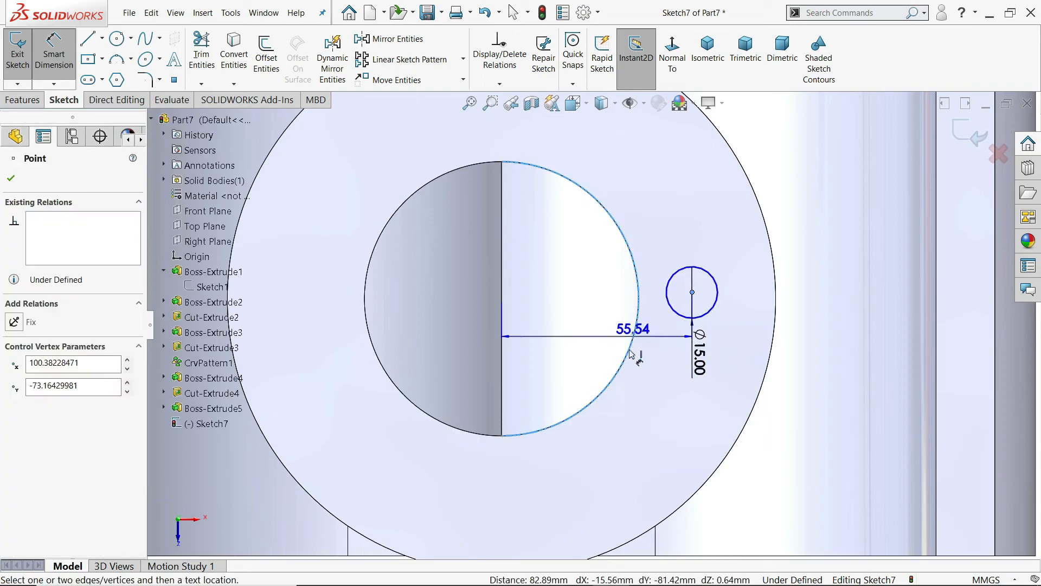
left_click(595, 461)
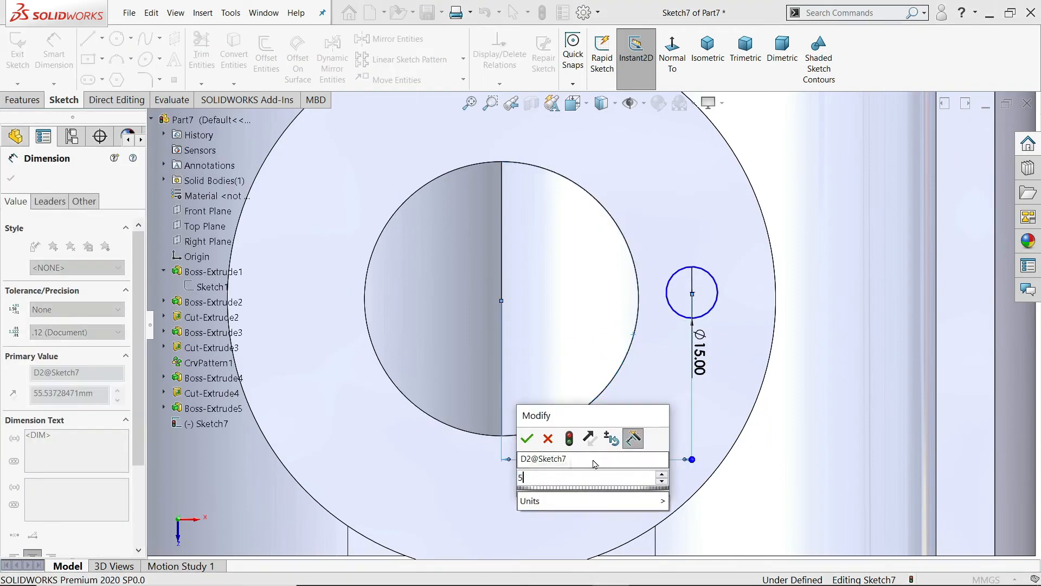
key("Return")
left_click(11, 178)
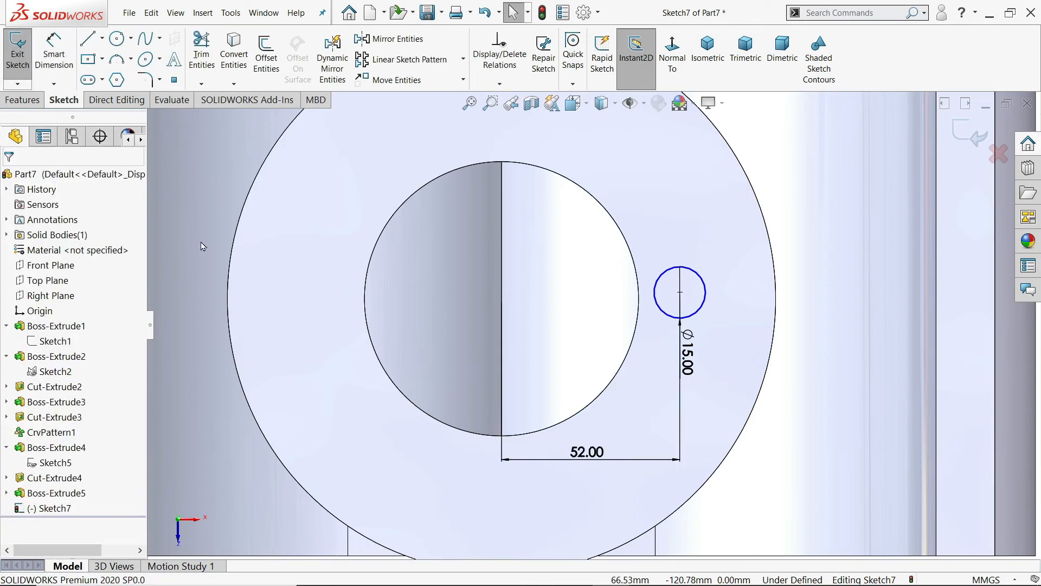
Step: Draw a centerline from the 15 mm circle's centre to the bore centre and constrain it horizontal
scroll(420, 302, "up", 4)
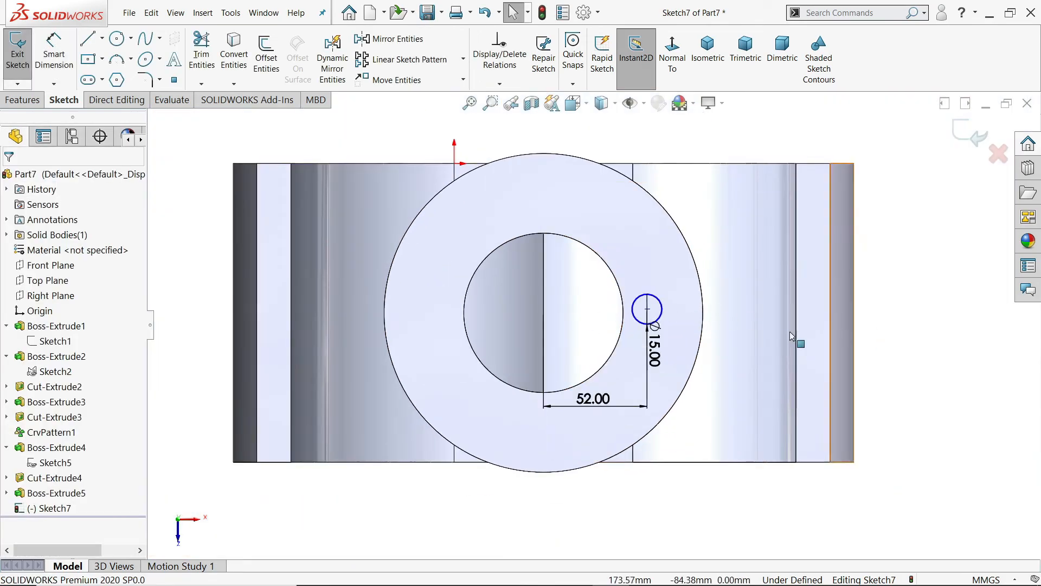
scroll(621, 310, "down", 3)
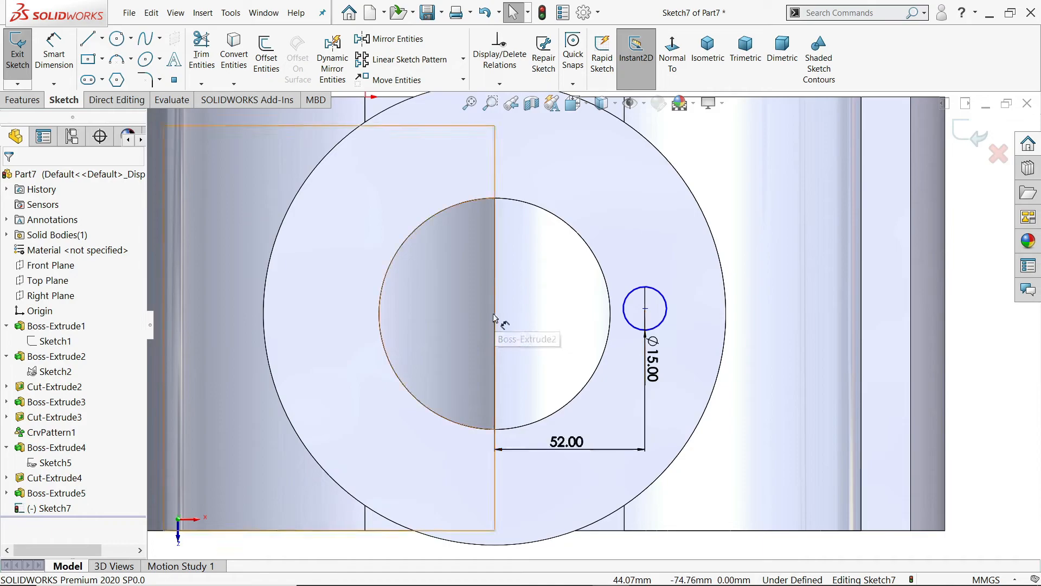
left_click(102, 39)
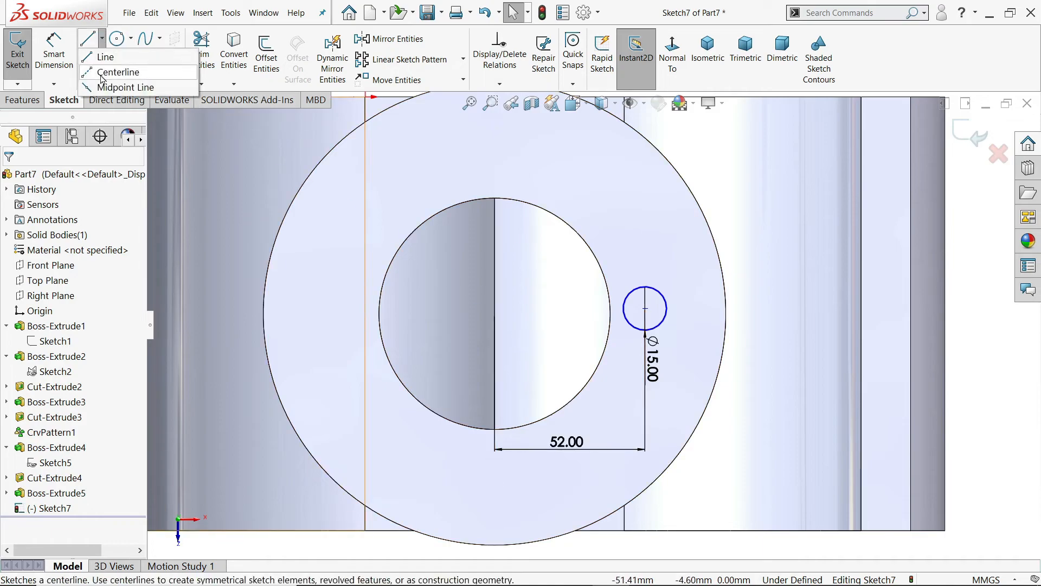
left_click(105, 96)
left_click(645, 308)
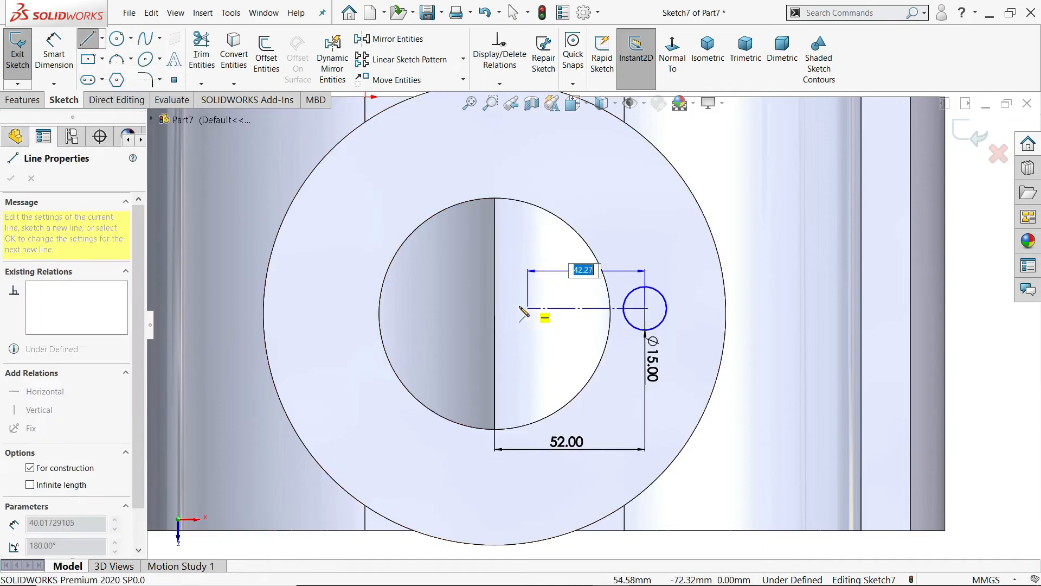
left_click(494, 315)
right_click(523, 261)
left_click(559, 281)
left_click(561, 314)
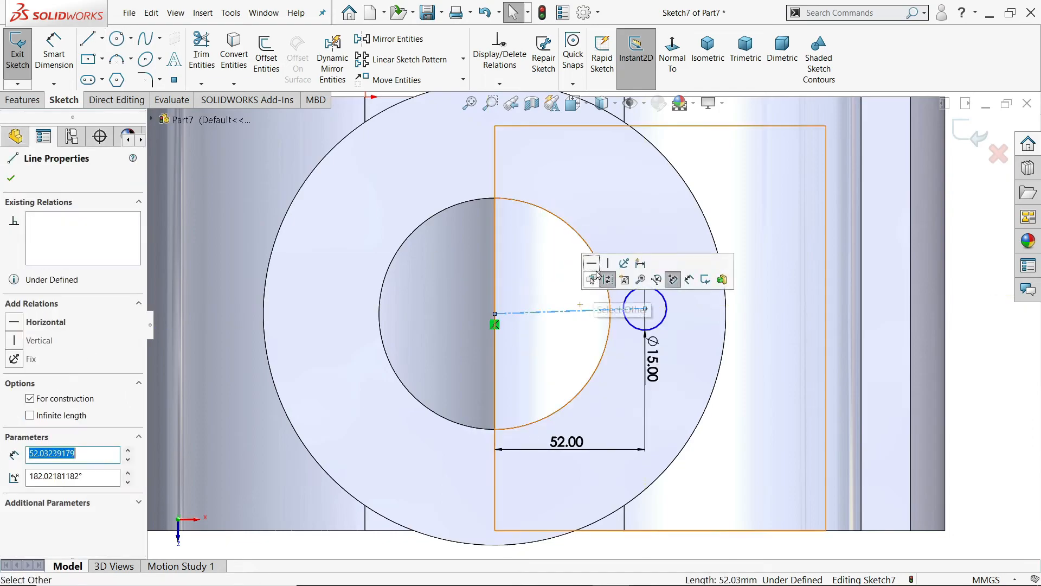
left_click(591, 269)
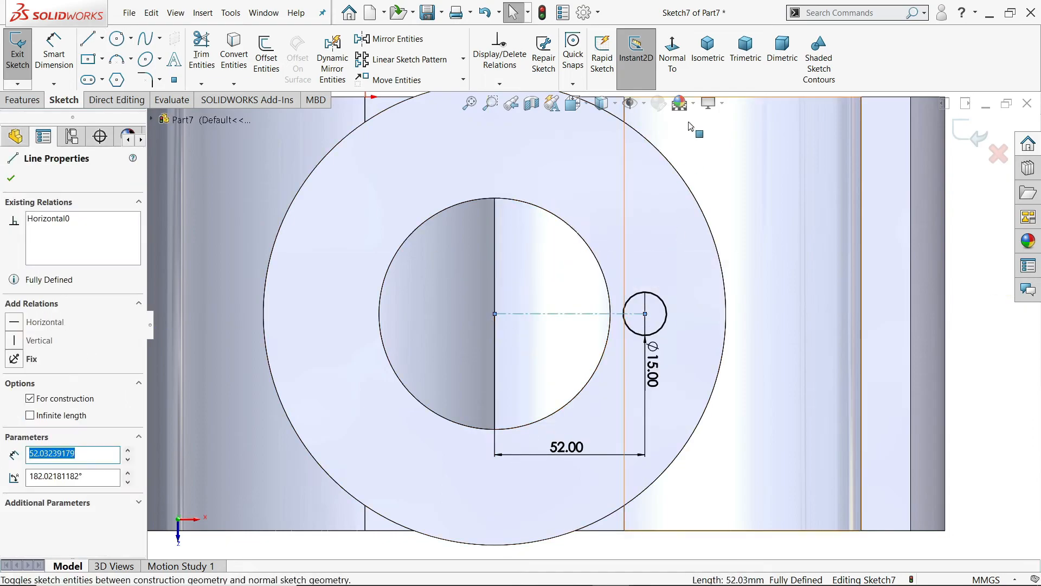
Step: Cut the 15 mm circle 40 mm deep as a blind extruded cut down through the flange into the port
left_click(707, 49)
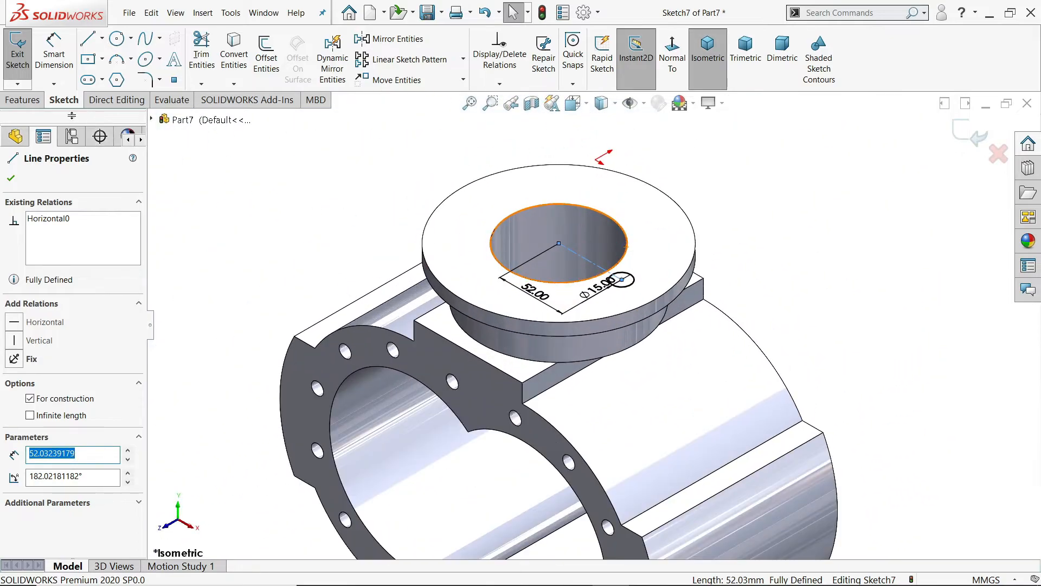
left_click(22, 102)
left_click(206, 54)
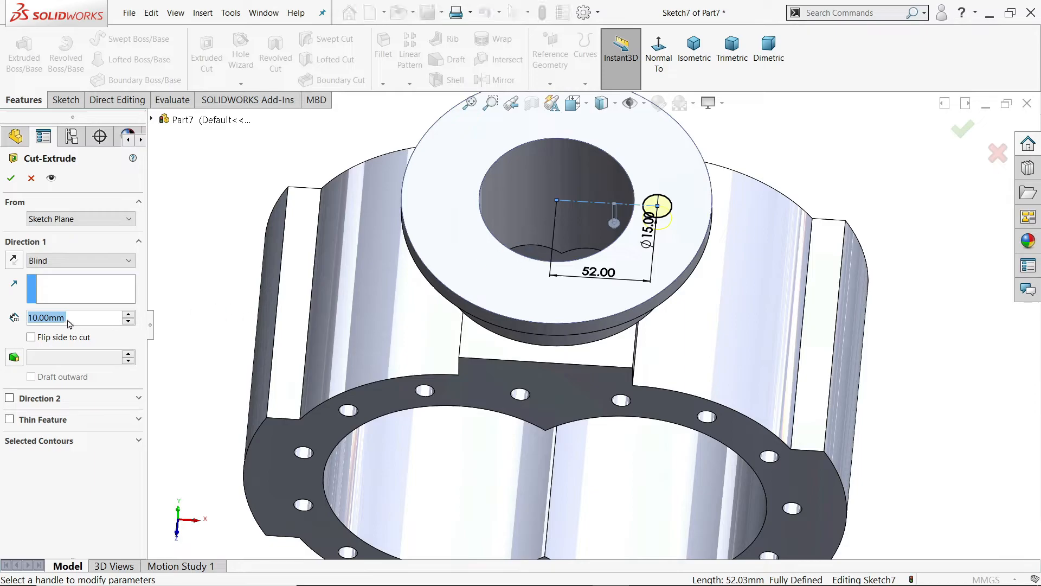
type("10")
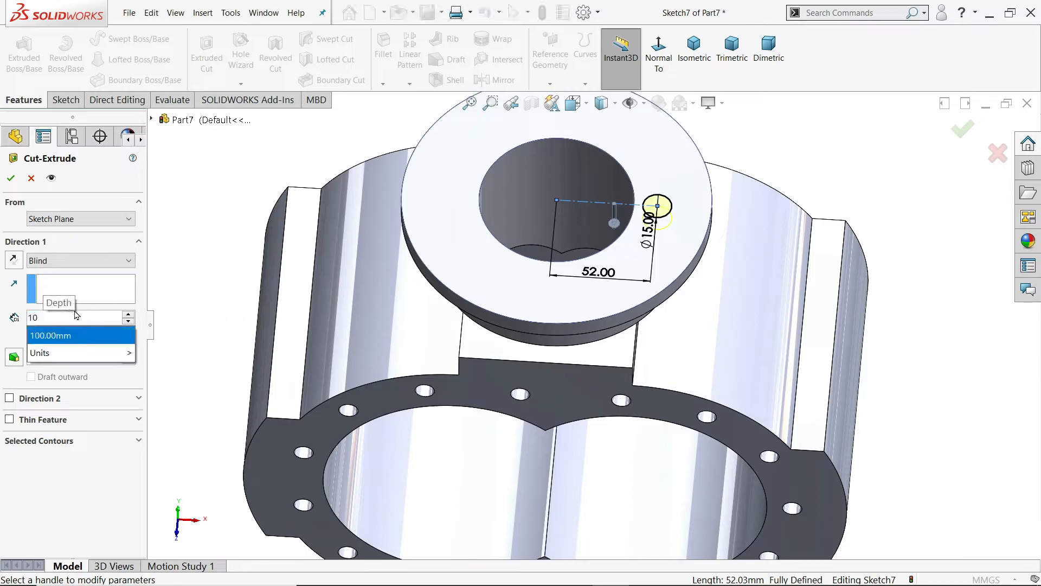
key("BackSpace")
key("BackSpace")
type("40")
key("Return")
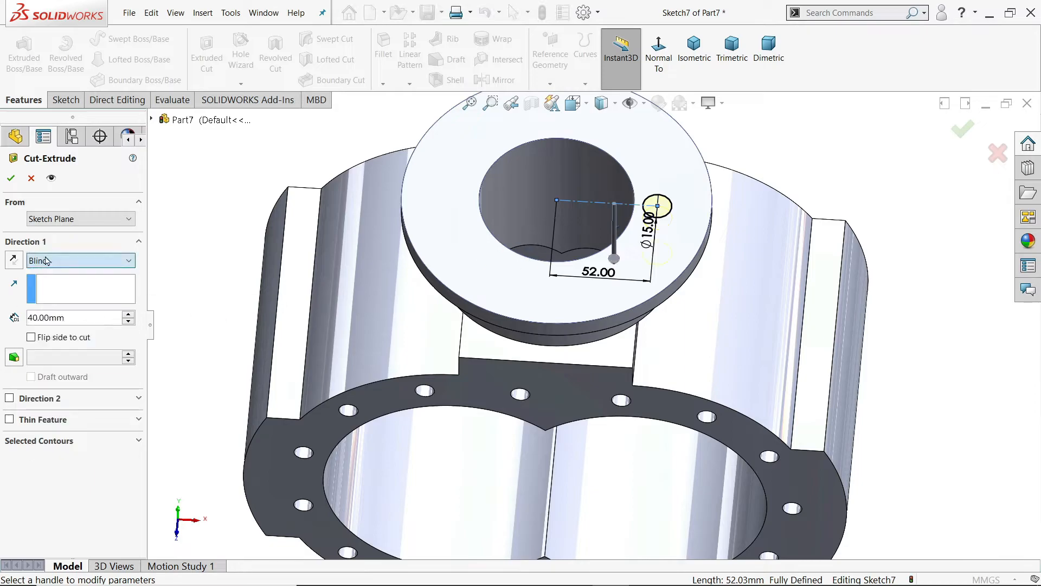
middle_click_drag(197, 238, 239, 255)
scroll(237, 242, "up", 3)
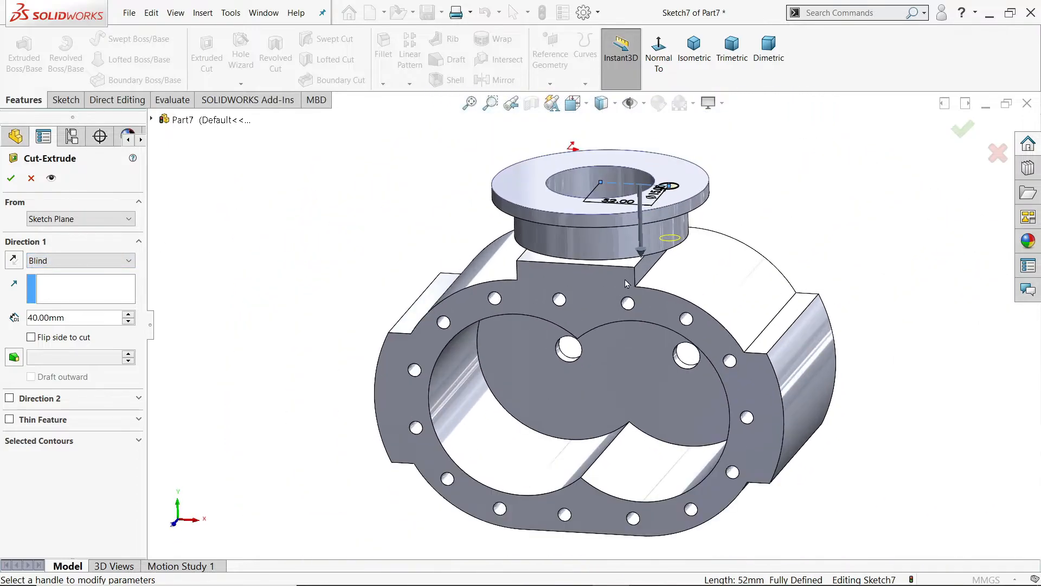
scroll(633, 258, "down", 2)
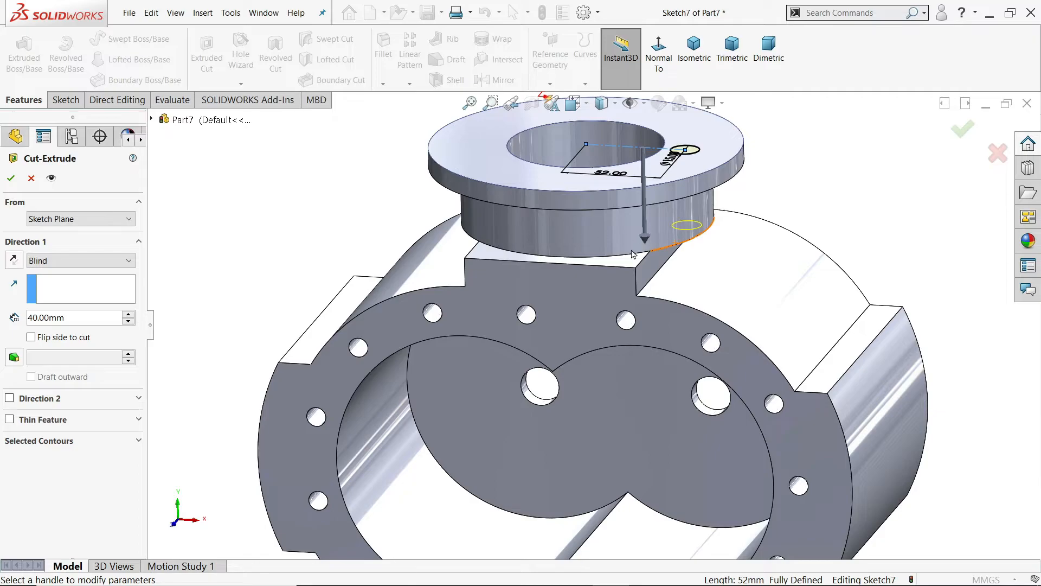
left_click(9, 180)
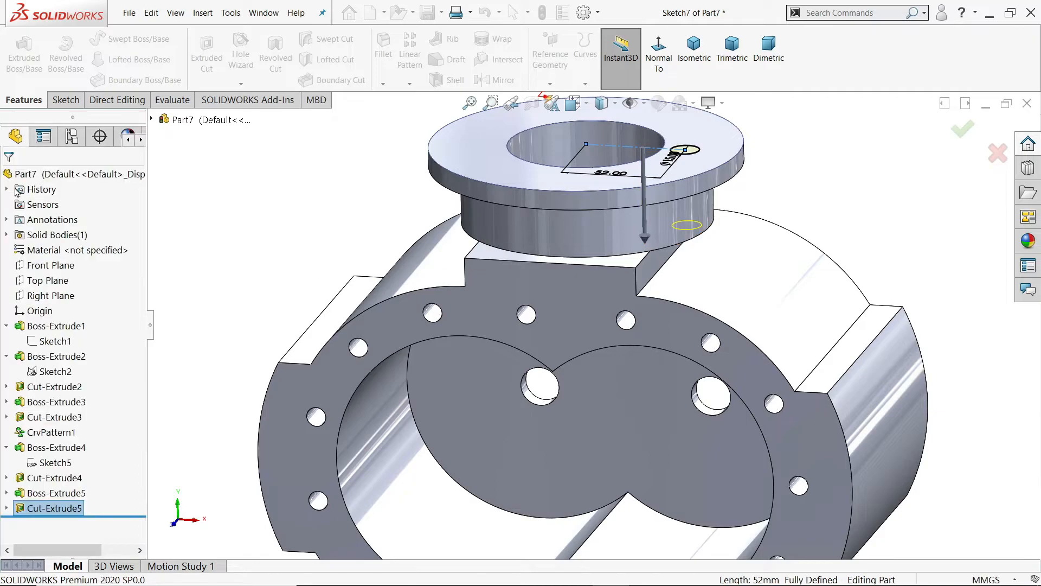
Step: Edit the port's 30 mm boss extrusion to add a second direction that extends down to the housing body
middle_click_drag(322, 262, 352, 211)
left_click(604, 350)
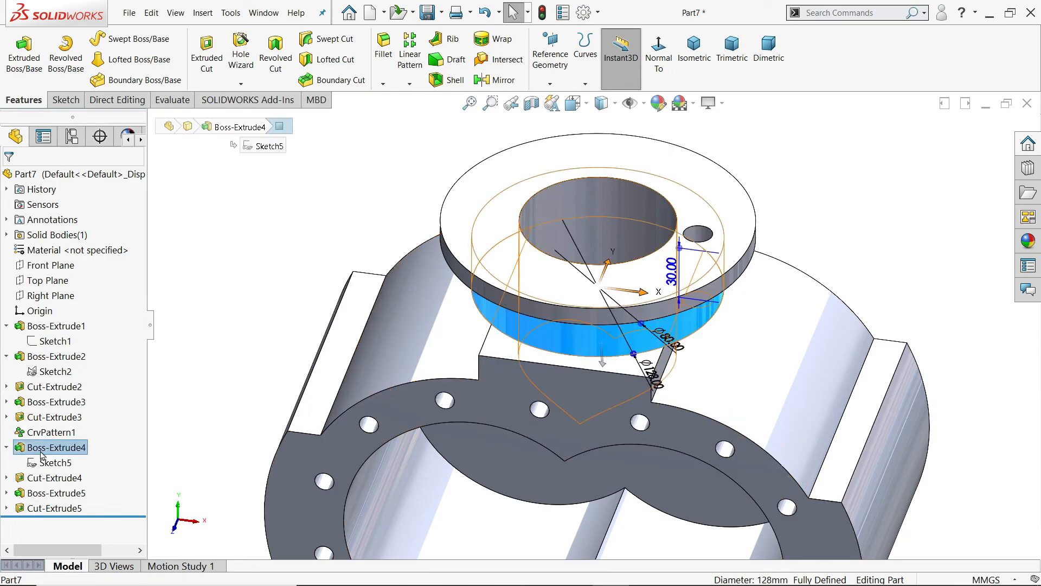
left_click(57, 447)
left_click(52, 427)
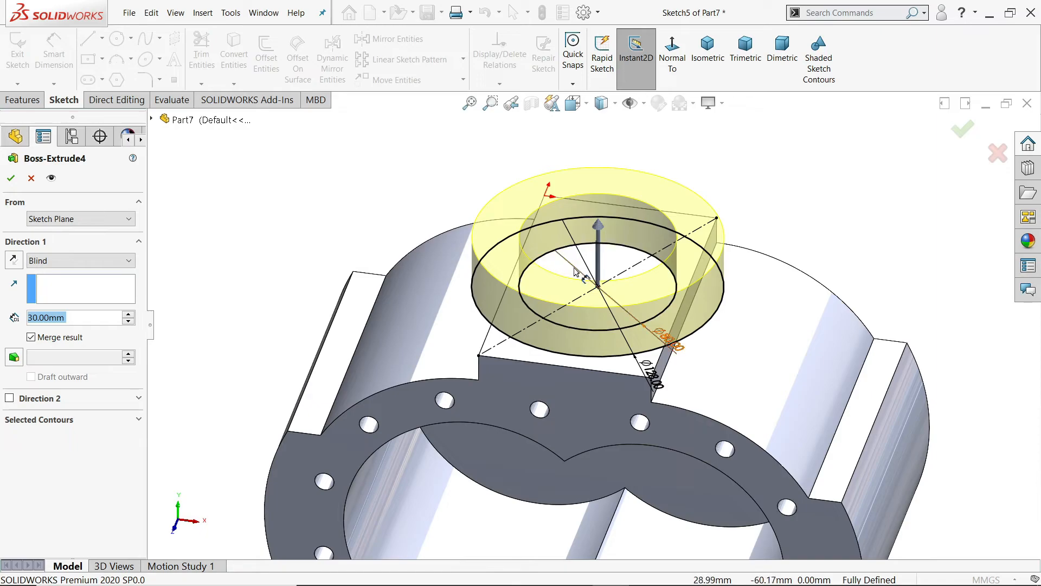
left_click(9, 399)
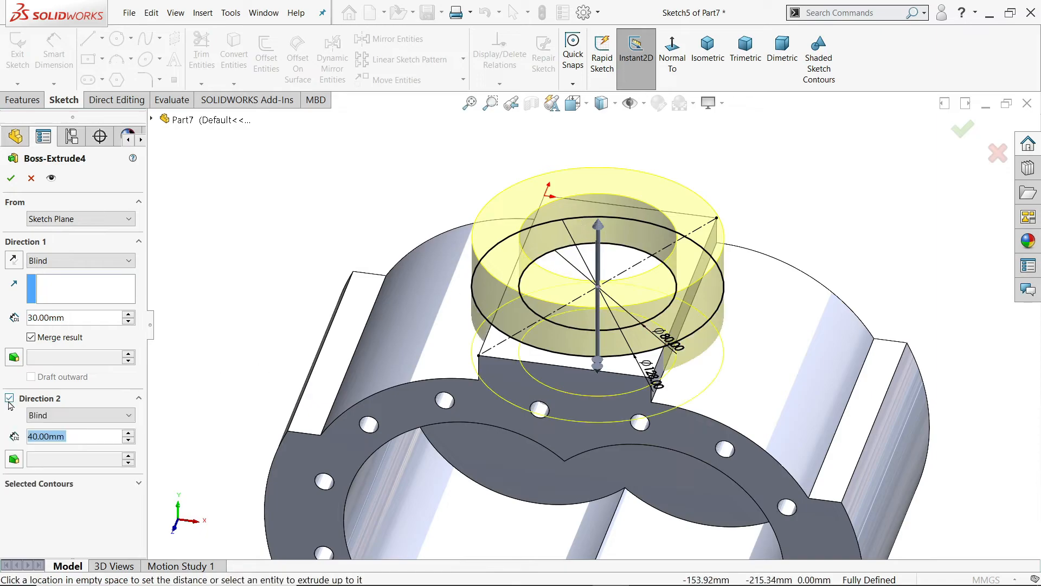
middle_click_drag(204, 369, 227, 268)
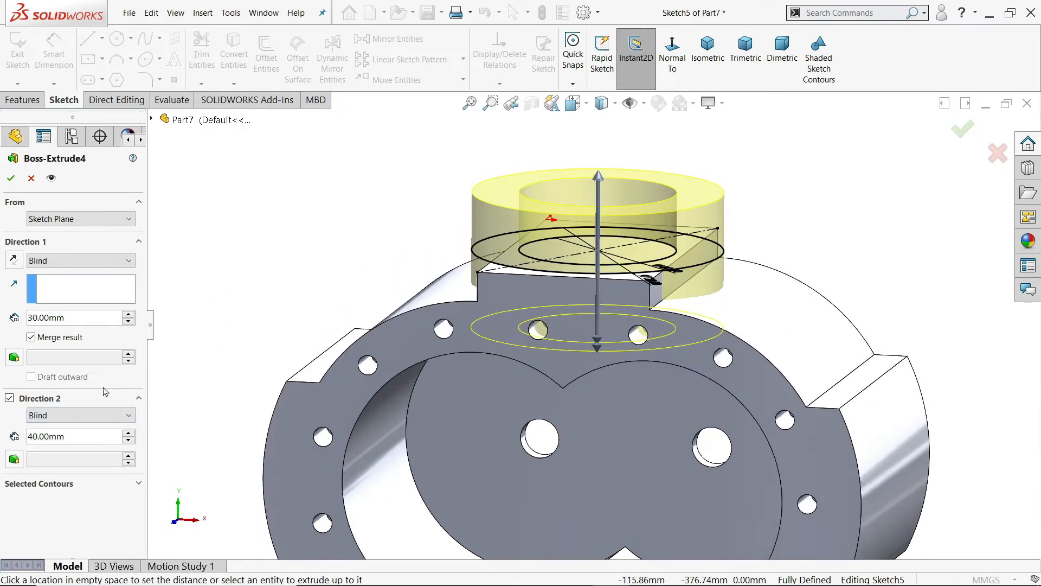
left_click(44, 418)
left_click(59, 451)
middle_click_drag(227, 314, 176, 329)
left_click(10, 178)
Step: Inspect the joint between the port and the housing body, and turn off RealView Graphics
middle_click_drag(255, 282, 506, 295)
scroll(506, 294, "down", 3)
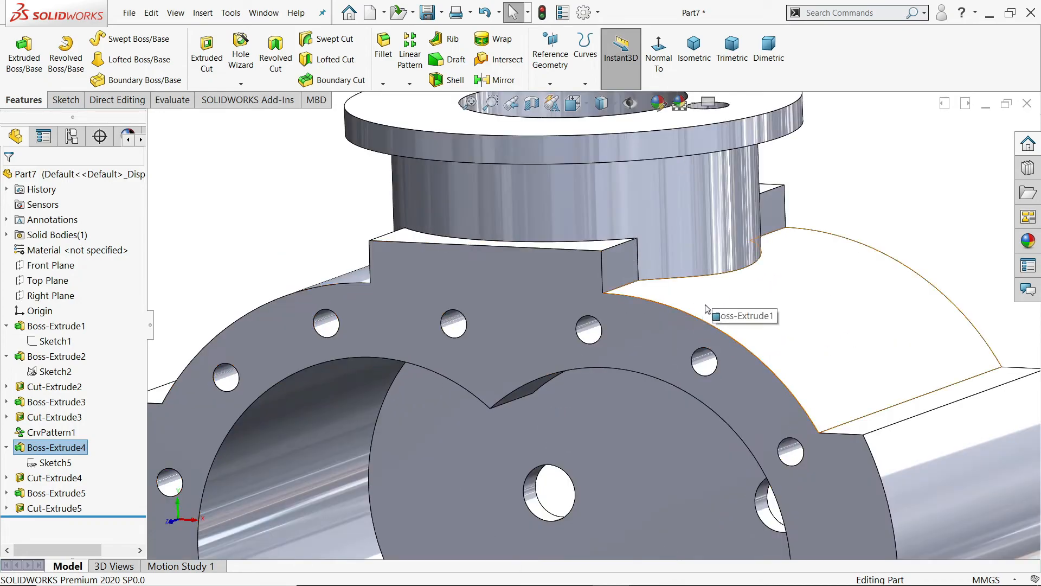
scroll(705, 309, "up", 3)
left_click(709, 102)
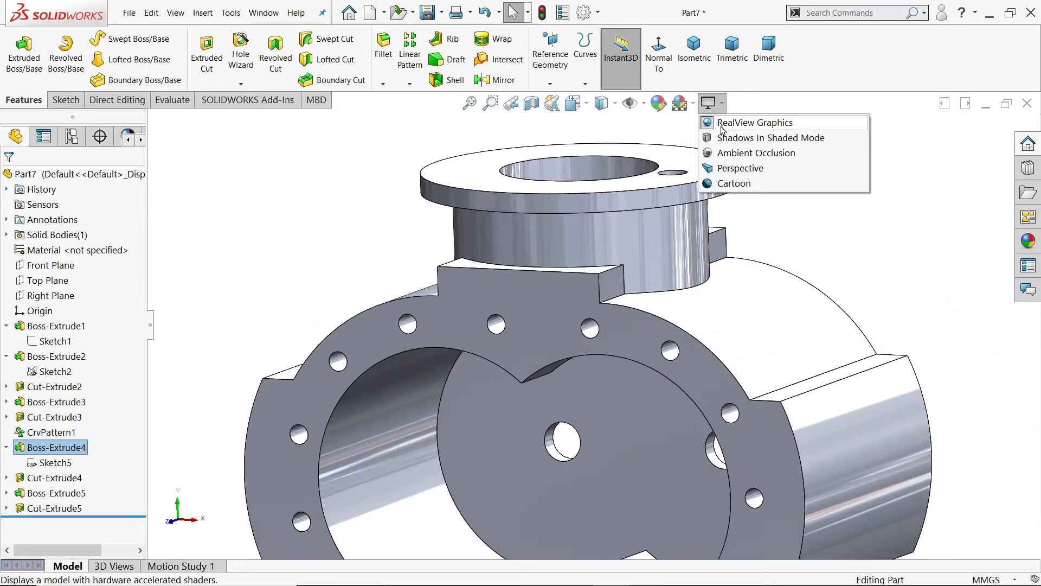
left_click(722, 124)
Step: Create a circular pattern of the flange hole about the flange's outer cylindrical face, with 8 equally spaced instances over 360 degrees
mouse_move(759, 269)
middle_mouse_down()
mouse_move(711, 283)
mouse_move(767, 353)
middle_mouse_up()
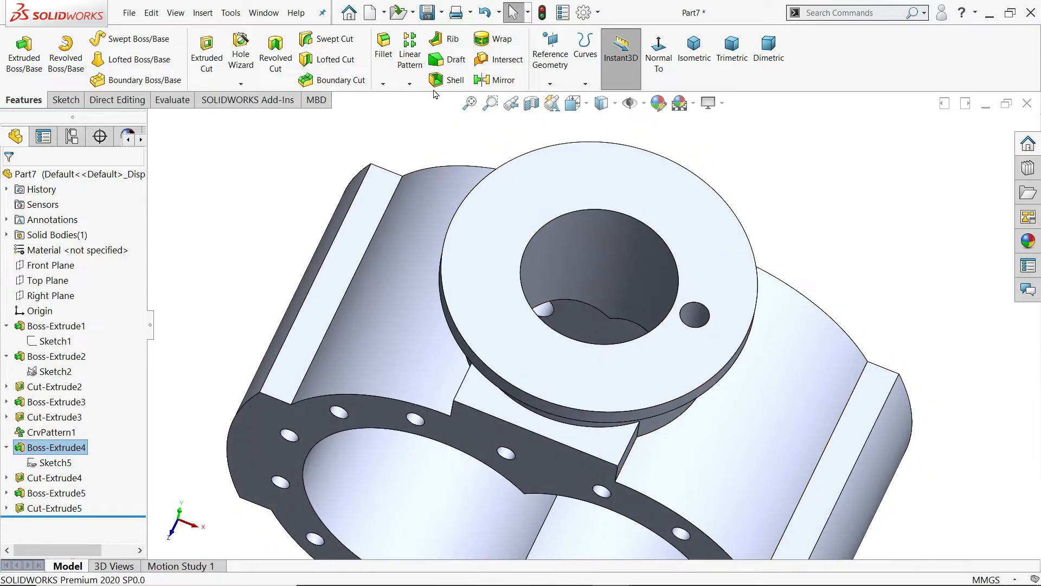
left_click(409, 84)
left_click(425, 103)
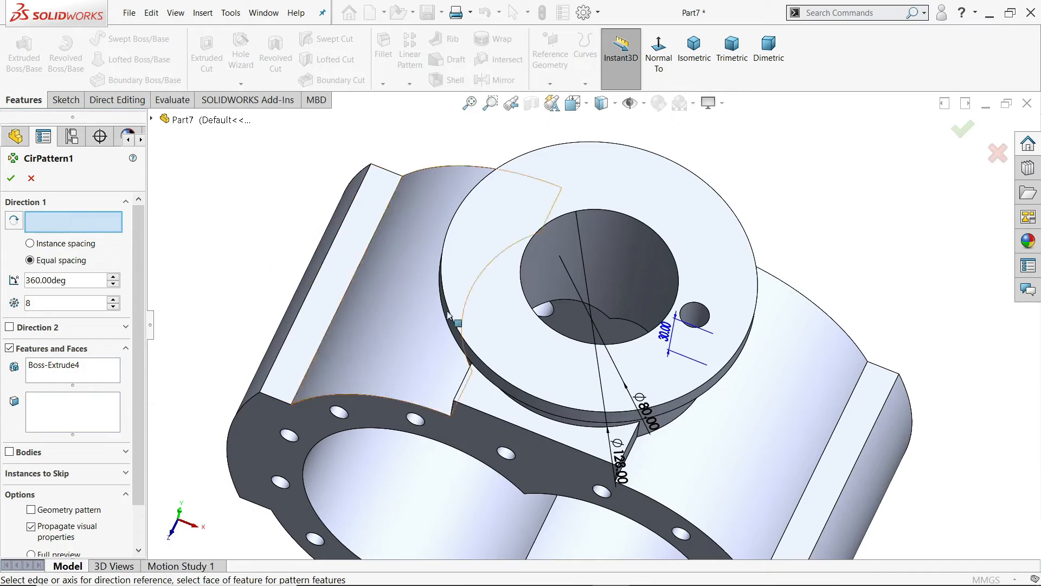
left_click(466, 348)
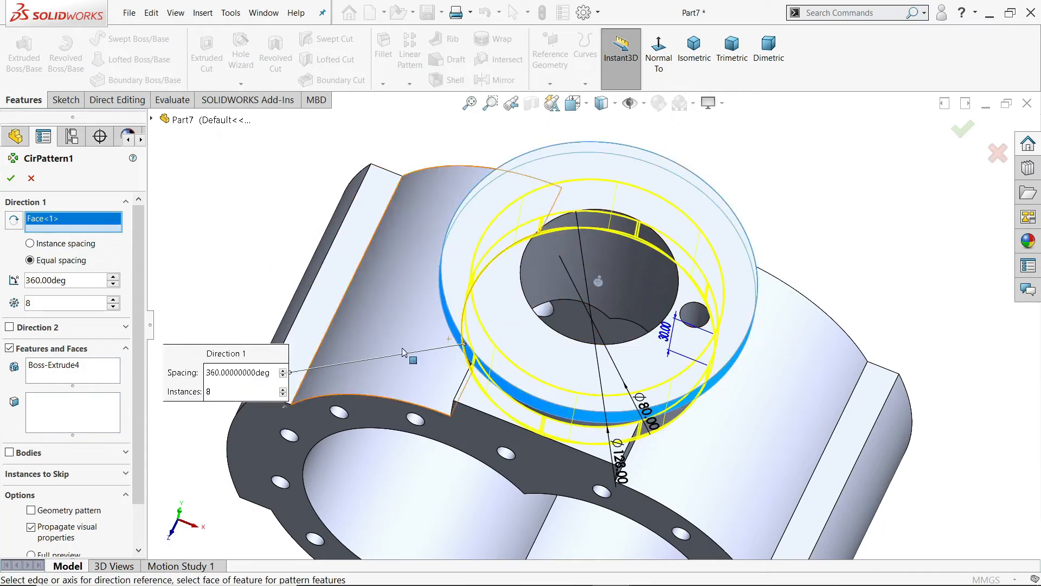
right_click(64, 381)
left_click(89, 386)
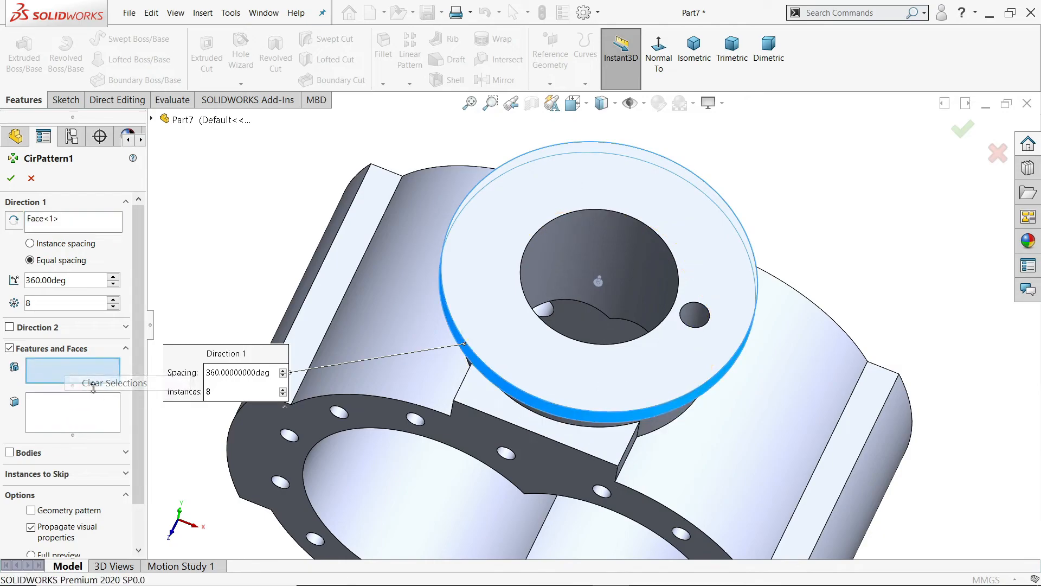
left_click(708, 321)
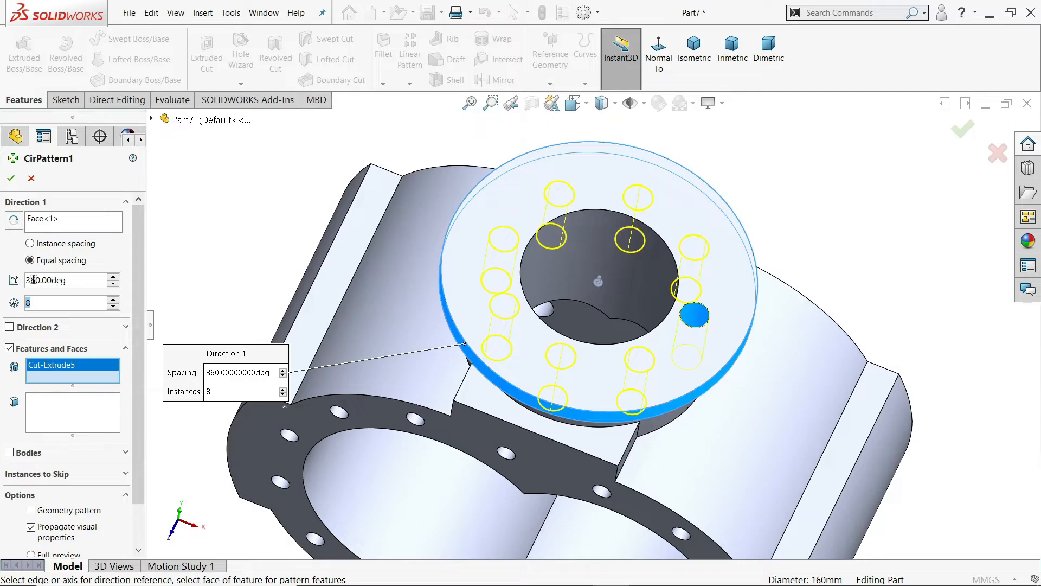
left_click(11, 177)
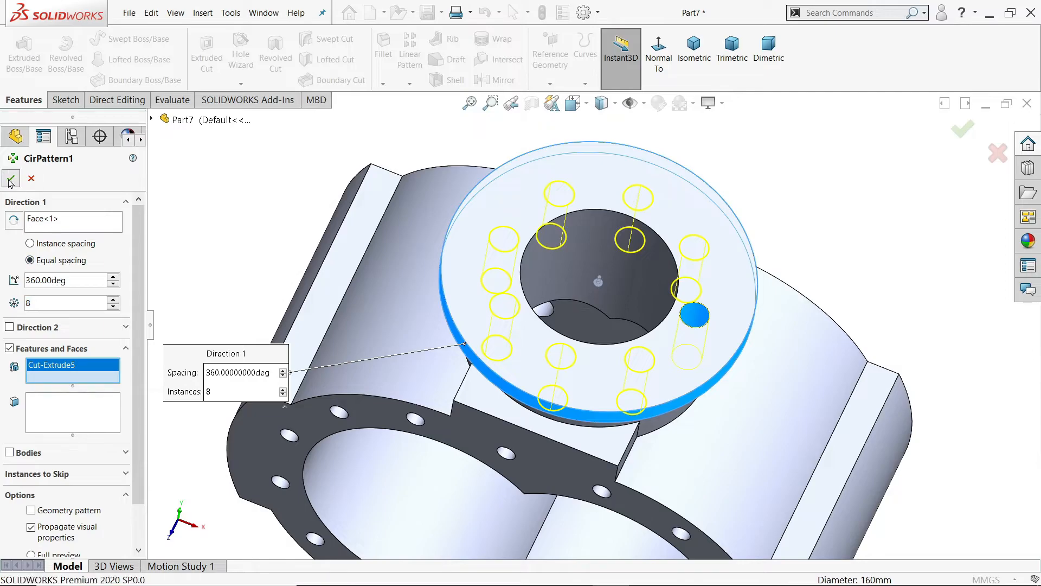
Step: Look over the patterned housing, switch to the housing drawing in Photos and examine the side port's dimensions in the front and side views
middle_click_drag(287, 325, 324, 228)
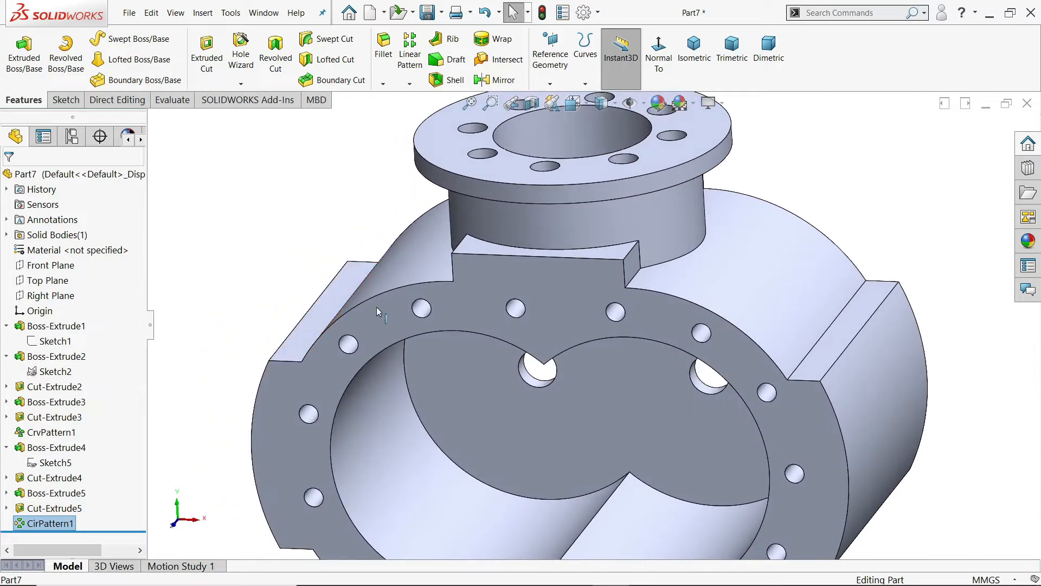
scroll(425, 362, "up", 3)
mouse_move(534, 438)
middle_mouse_down()
mouse_move(558, 367)
mouse_move(538, 448)
middle_mouse_up()
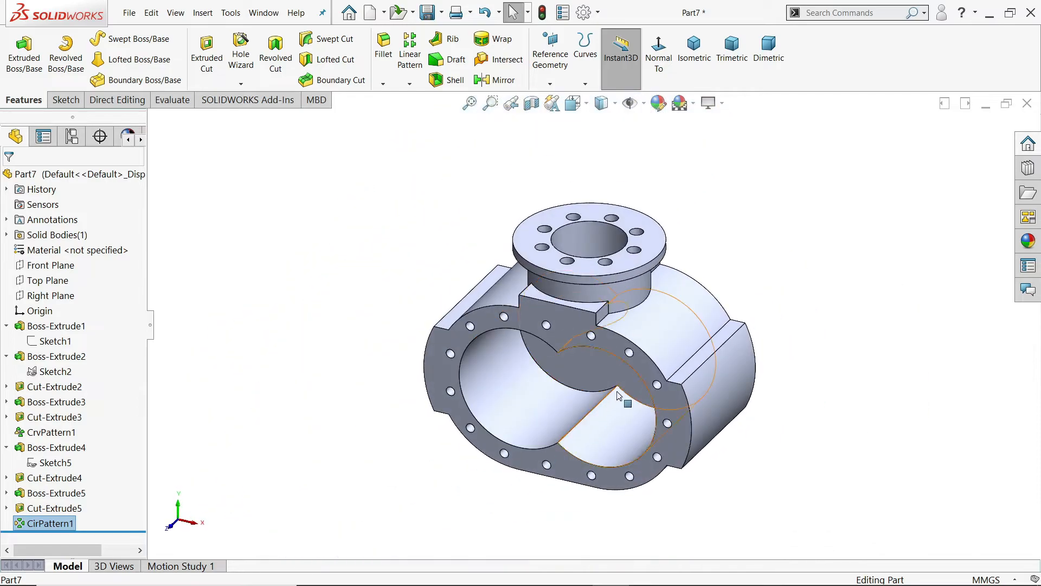
scroll(635, 392, "down", 1)
key("alt+Tab")
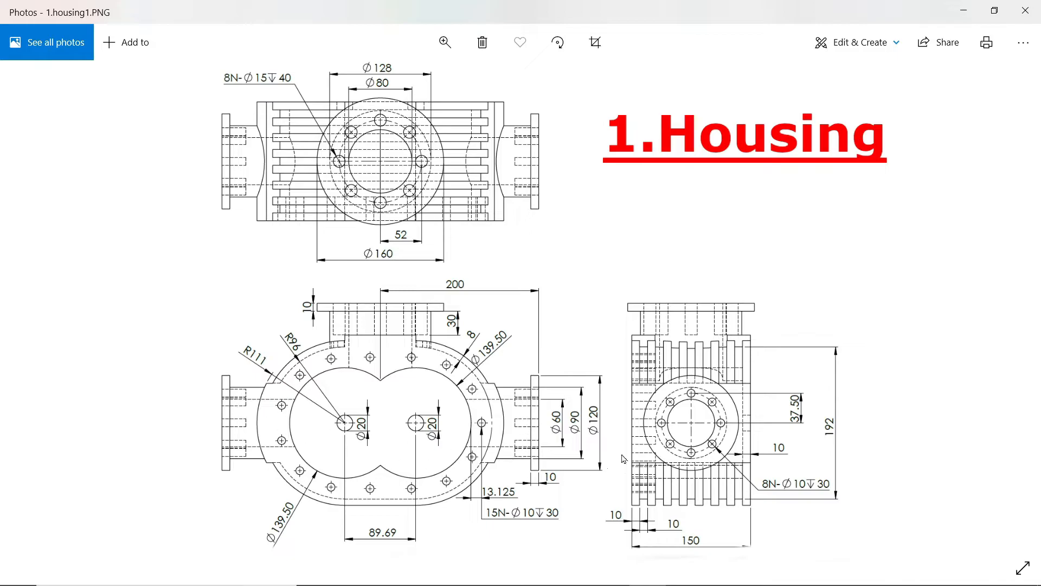
left_click(443, 42)
left_click_drag(378, 84, 415, 86)
left_click_drag(554, 289, 547, 169)
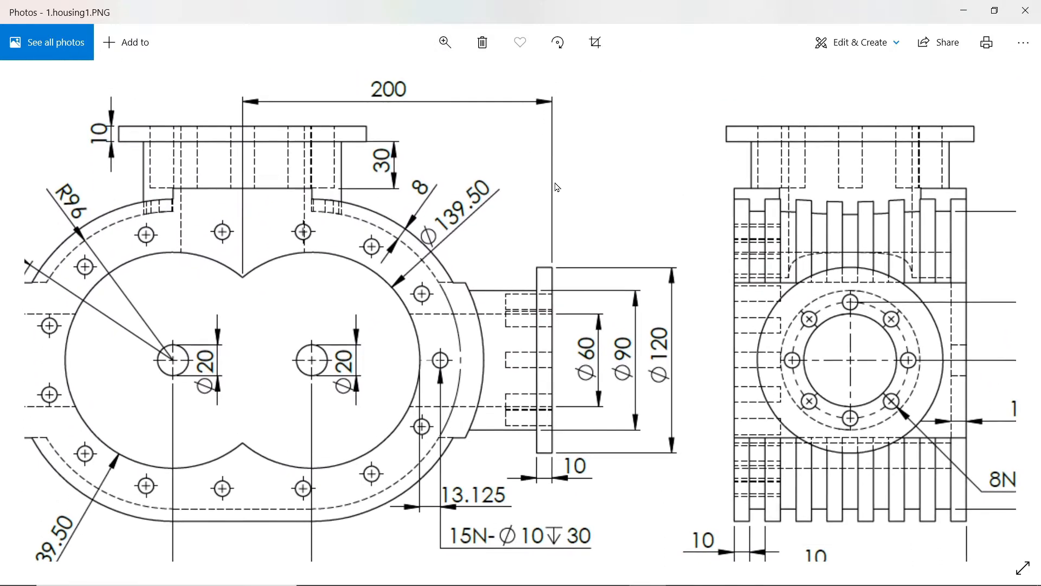
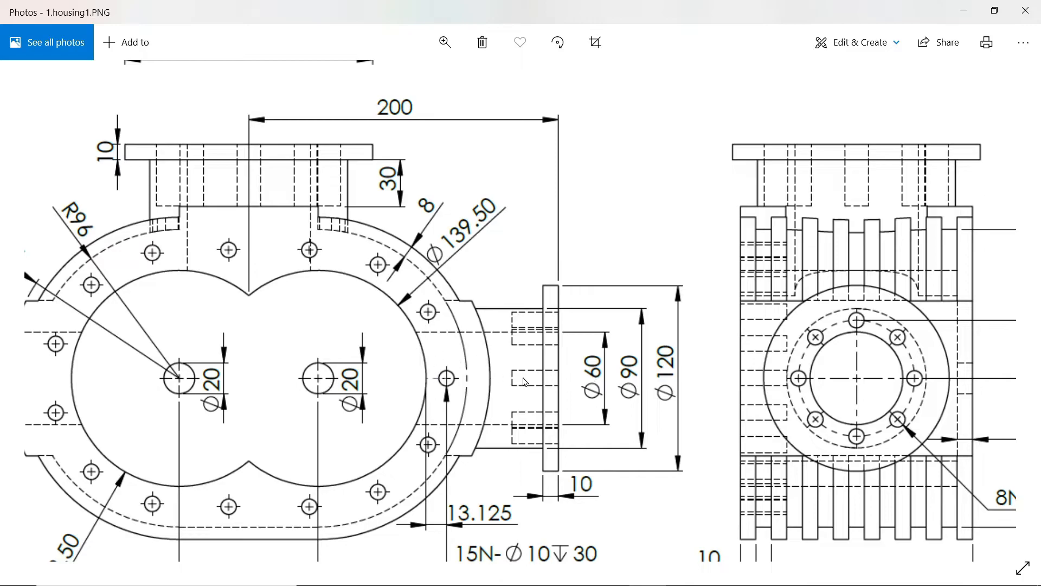
mouse_move(580, 443)
left_mouse_down()
mouse_move(590, 348)
mouse_move(389, 331)
left_mouse_up()
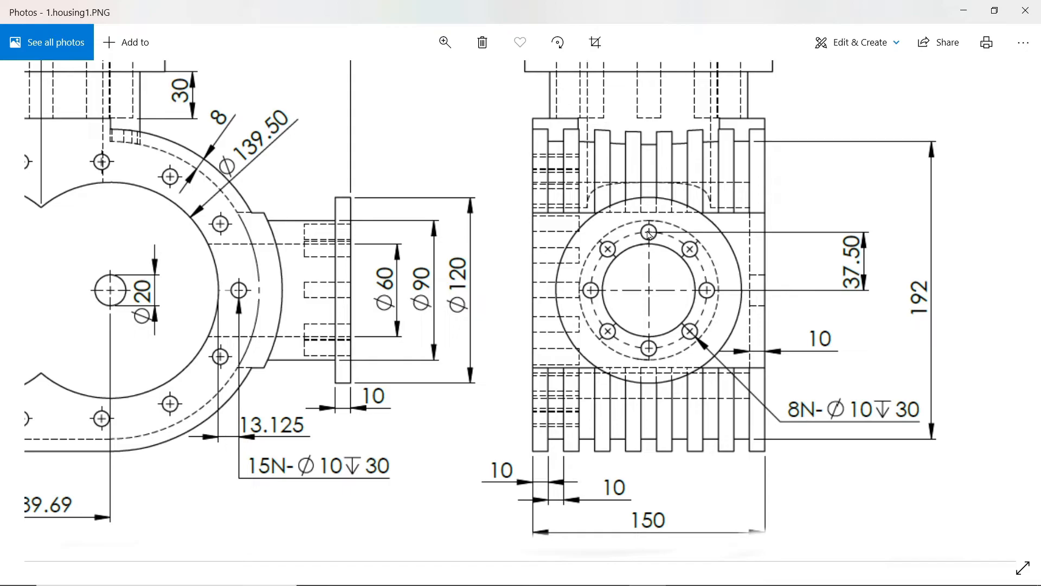
Step: Examine the side port's flange, bore and hole-pattern dimensions across the drawing's front and side views, and return to the SOLIDWORKS part
left_click_drag(653, 285, 676, 289)
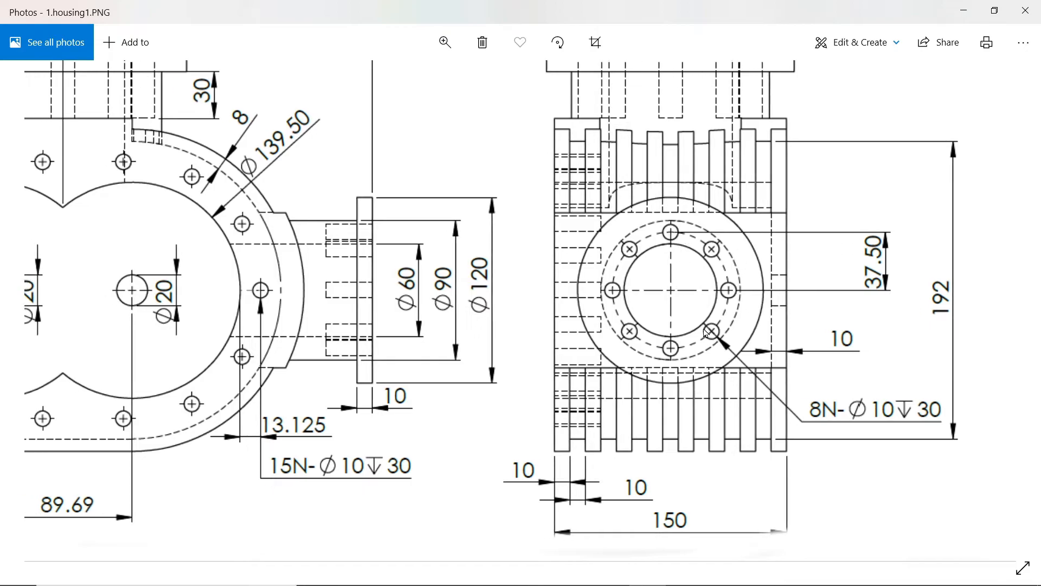
mouse_move(685, 328)
left_mouse_down()
mouse_move(874, 320)
mouse_move(902, 308)
left_mouse_up()
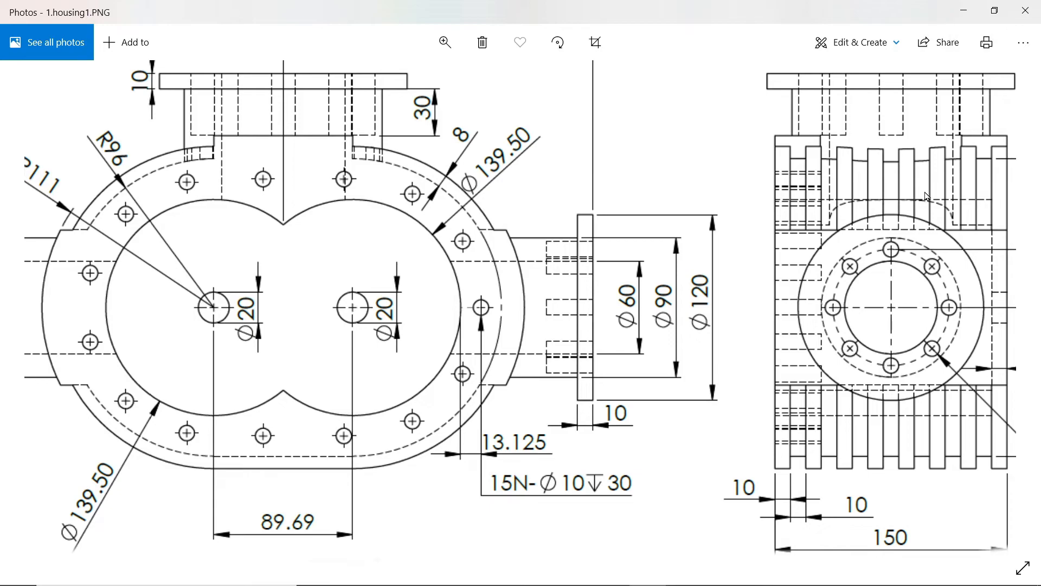
left_click(964, 10)
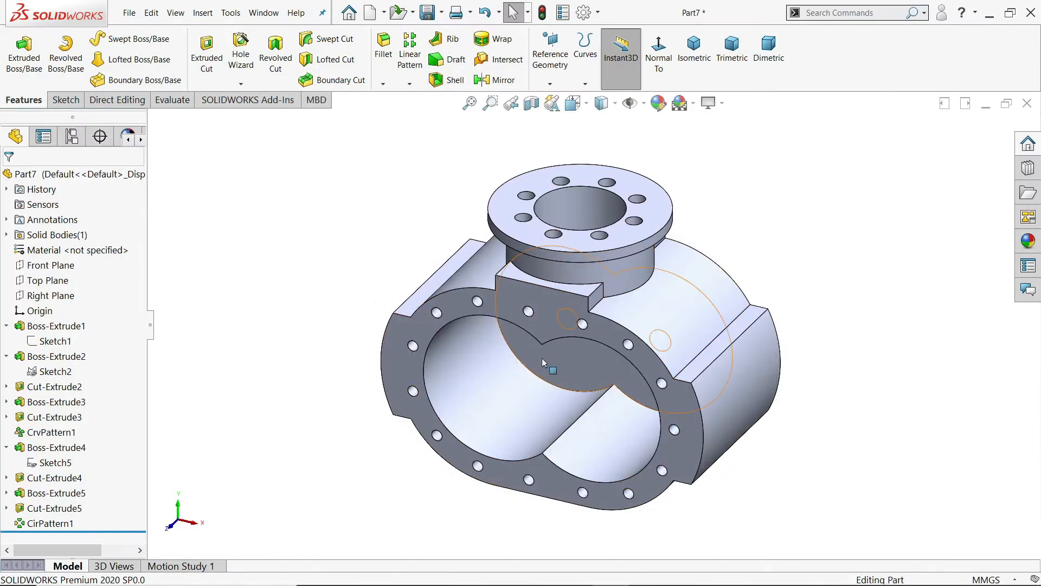
Step: Create a reference plane midway between the two opposite side faces of the raised block beneath the top port
scroll(627, 323, "down", 3)
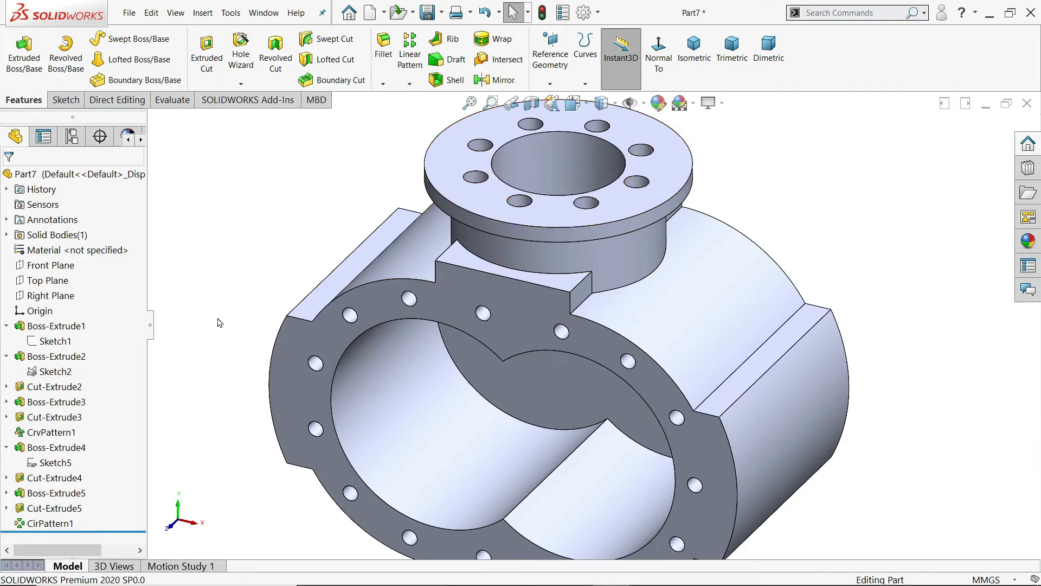
left_click(57, 295)
middle_click_drag(282, 255, 221, 262)
left_click(221, 261)
left_click(549, 84)
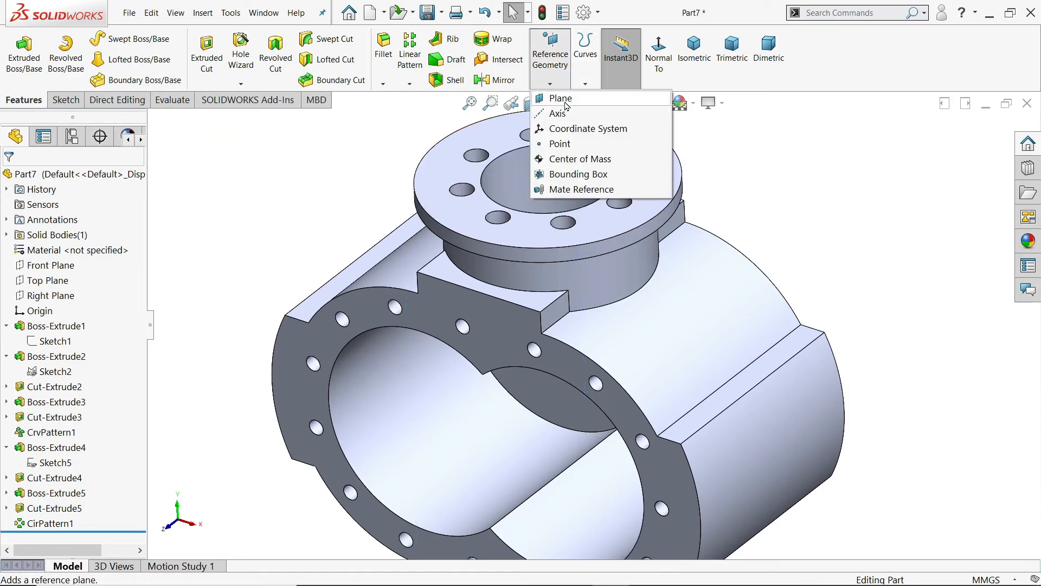
left_click(565, 104)
scroll(575, 325, "down", 3)
left_click(603, 347)
scroll(558, 337, "down", 3)
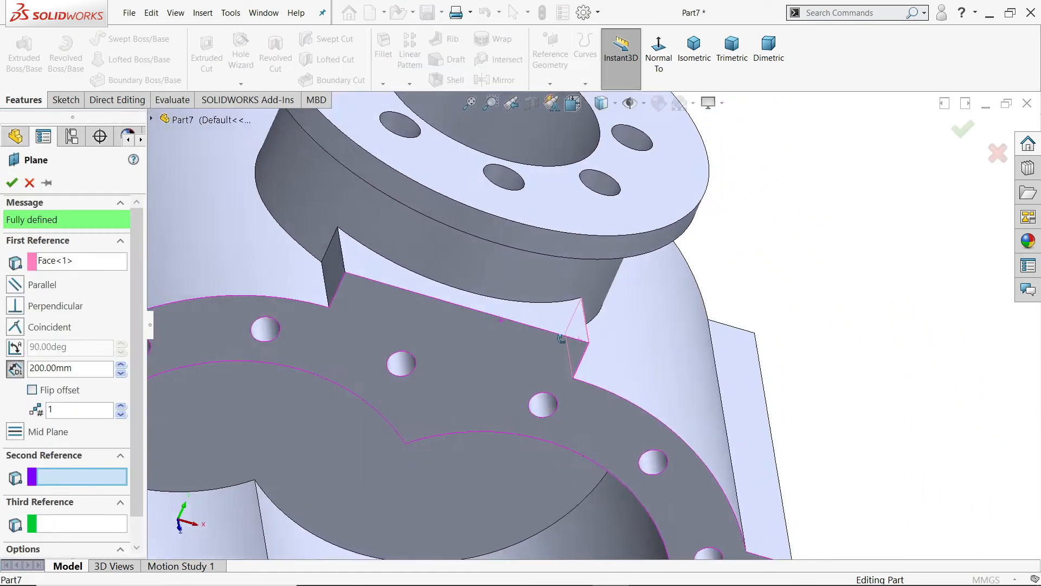
middle_click_drag(556, 338, 406, 300)
left_click(338, 277)
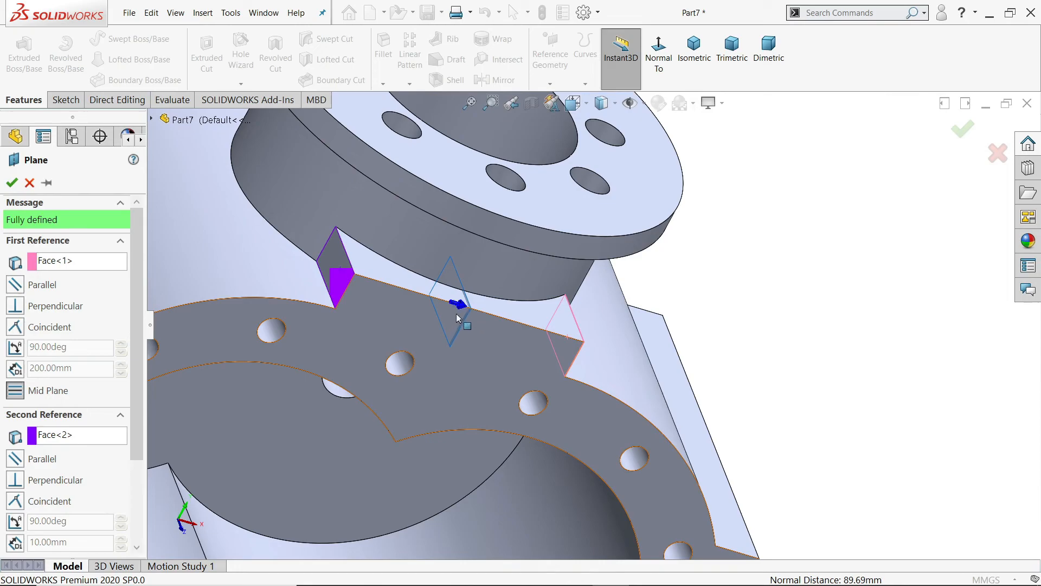
key("Return")
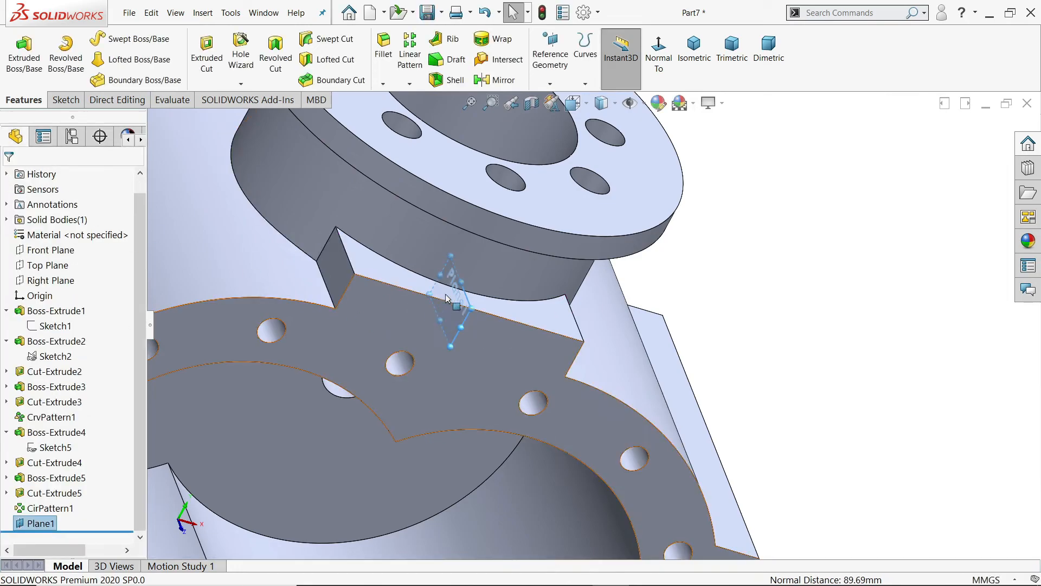
Step: Create a second reference plane offset 200 mm from the mid plane, toward the housing's side port location
left_click(550, 84)
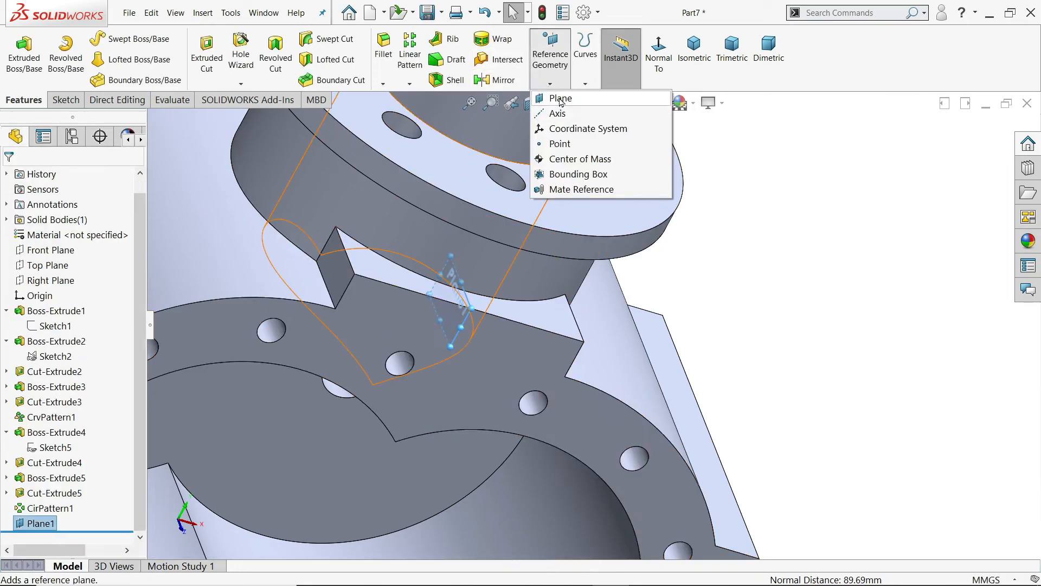
left_click(561, 101)
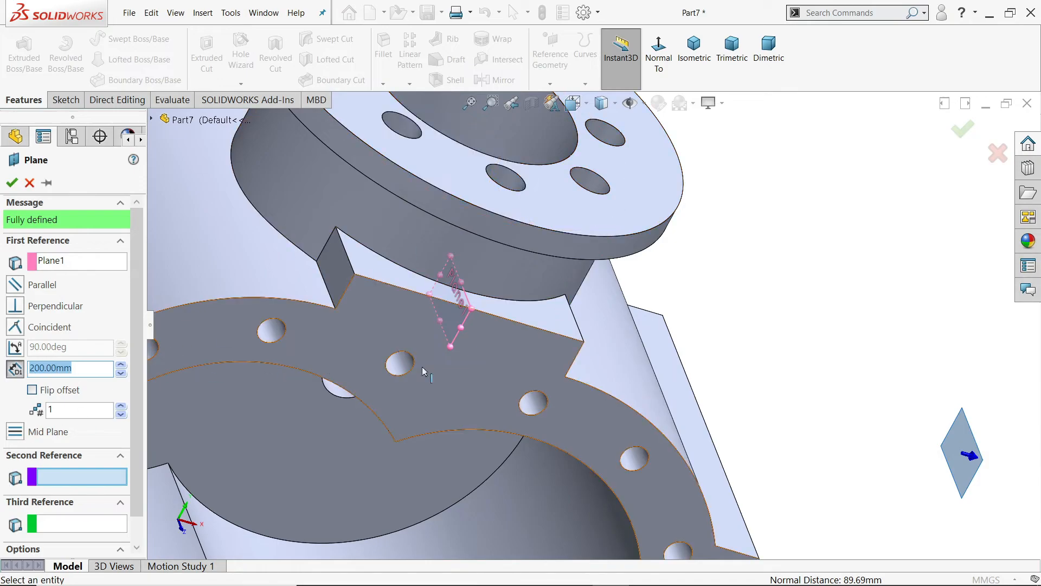
scroll(395, 365, "up", 3)
scroll(804, 429, "down", 2)
middle_click_drag(745, 449, 673, 410)
scroll(683, 401, "up", 4)
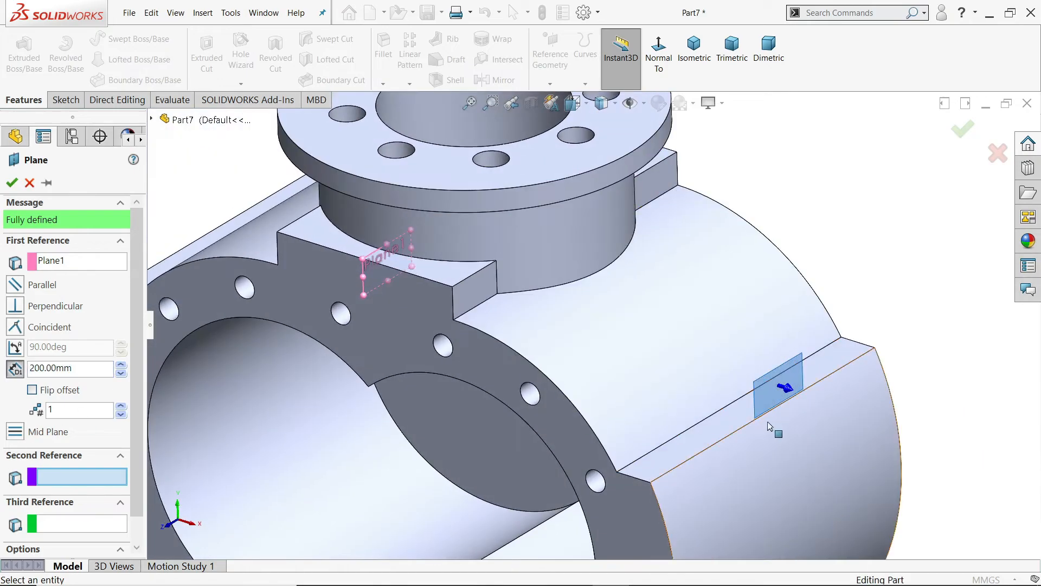
left_click(11, 183)
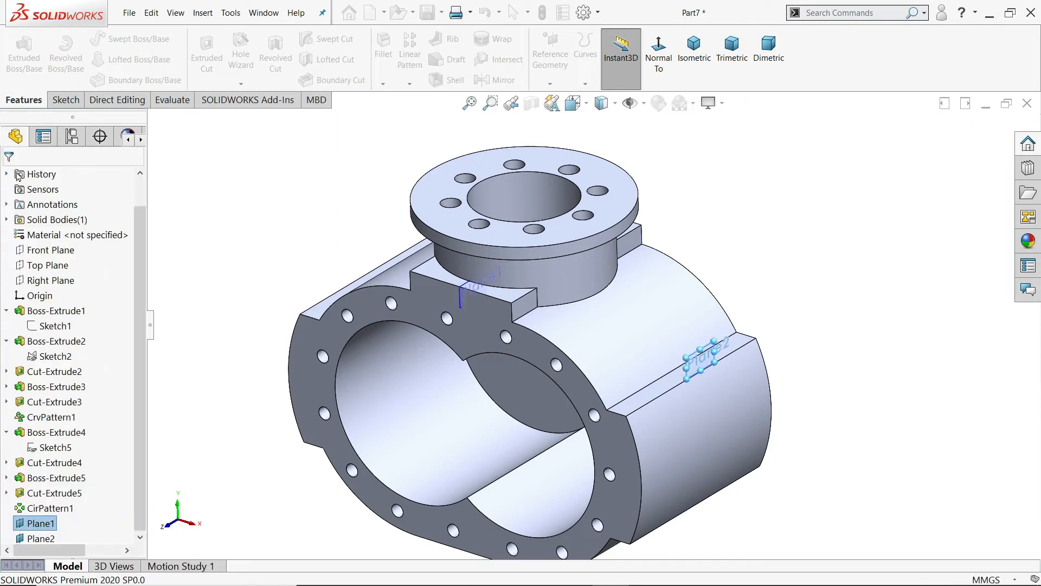
Step: Start a sketch on the 200 mm offset plane and draw a horizontal centerline from the origin to the housing's opposite edge
left_click(65, 100)
left_click(18, 54)
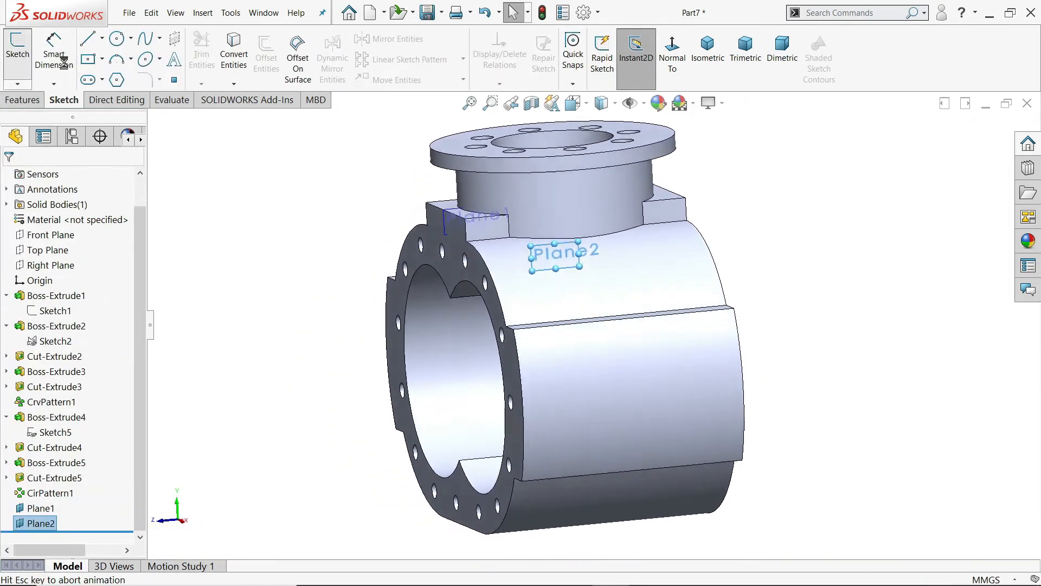
left_click(102, 41)
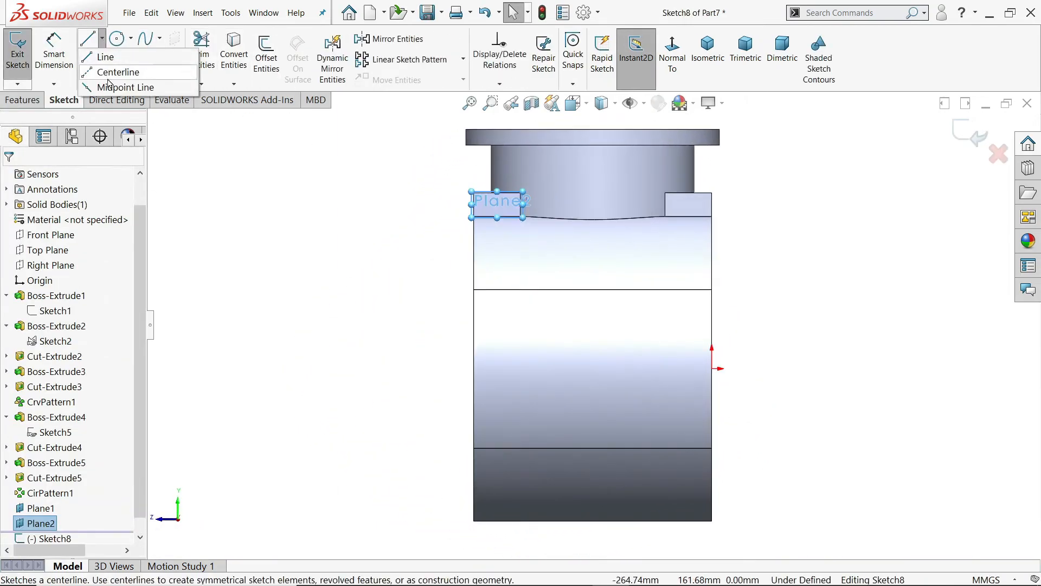
left_click(109, 72)
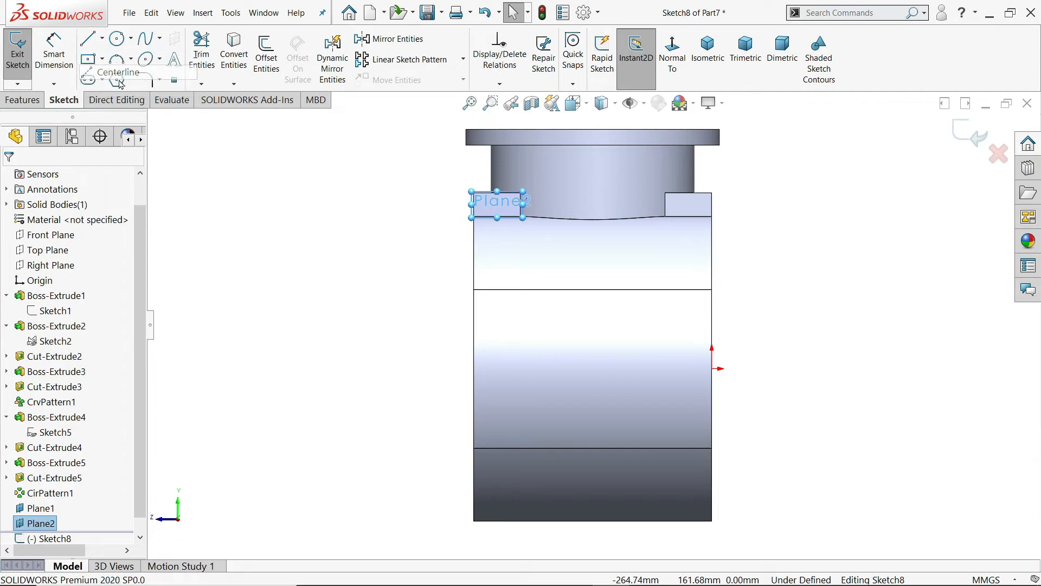
left_click(712, 369)
left_click(473, 369)
right_click(415, 319)
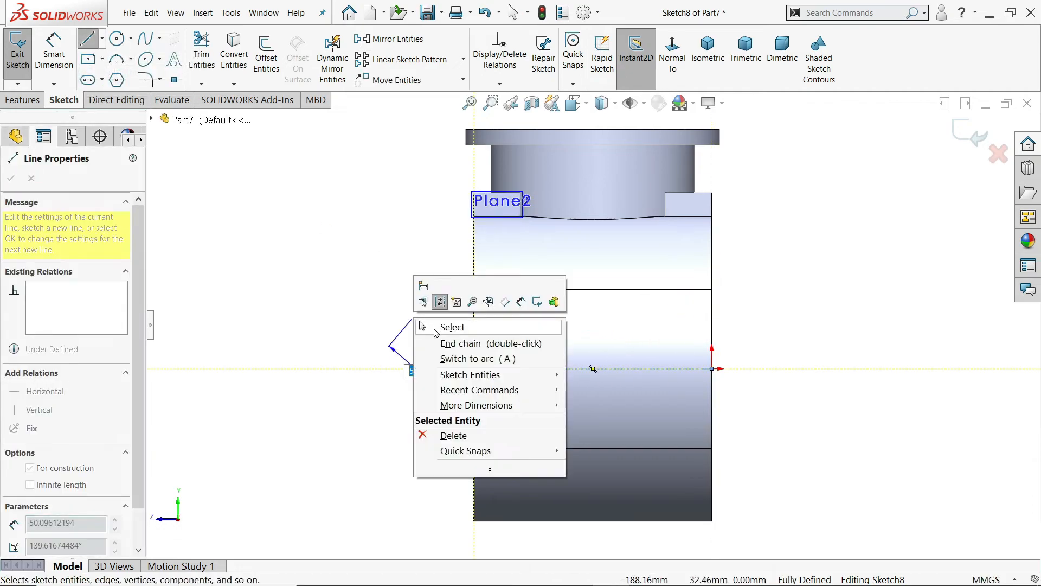
left_click(434, 329)
Step: Draw three concentric circles of 60, 90 and 120 mm diameter centred on the centerline's midpoint
left_click(116, 39)
scroll(595, 401, "down", 4)
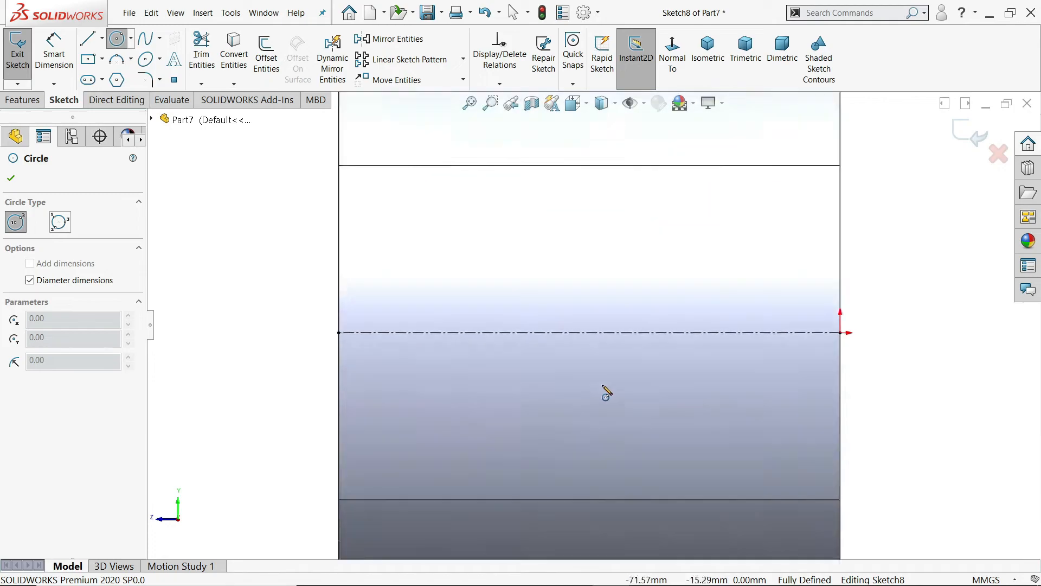
left_click(589, 332)
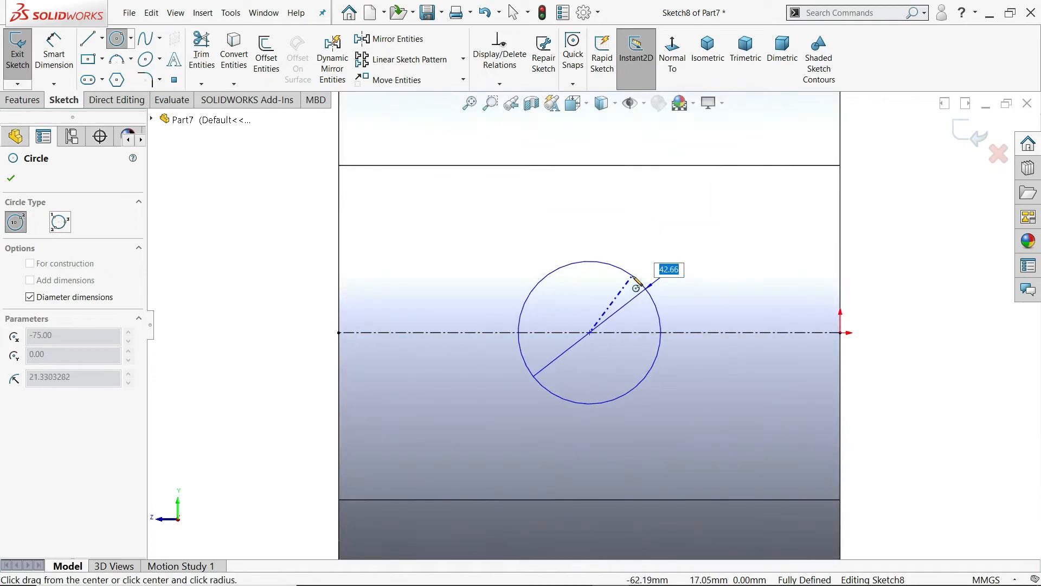
key("Return")
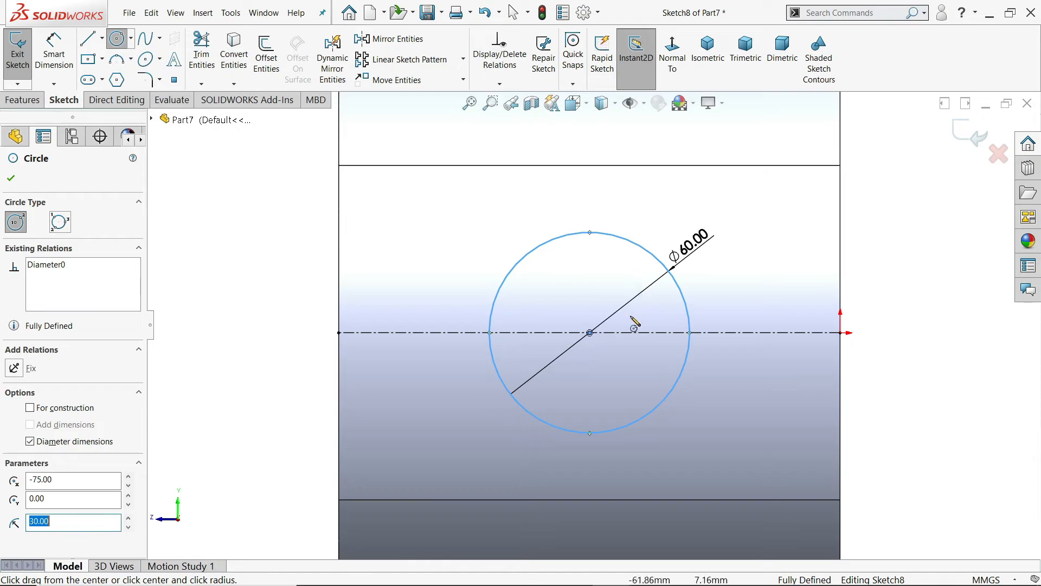
left_click(589, 331)
type("90")
key("Return")
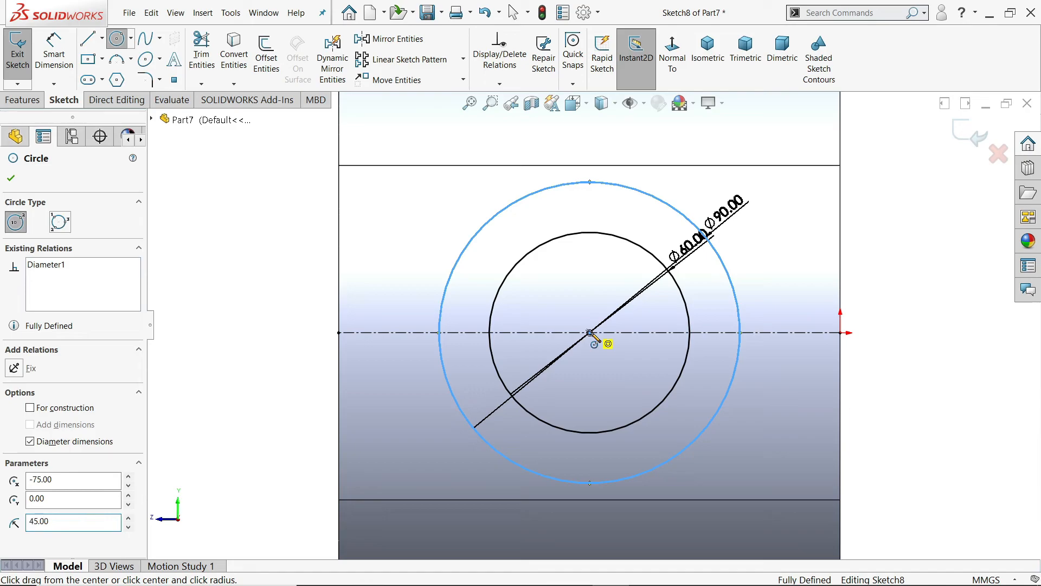
left_click(589, 332)
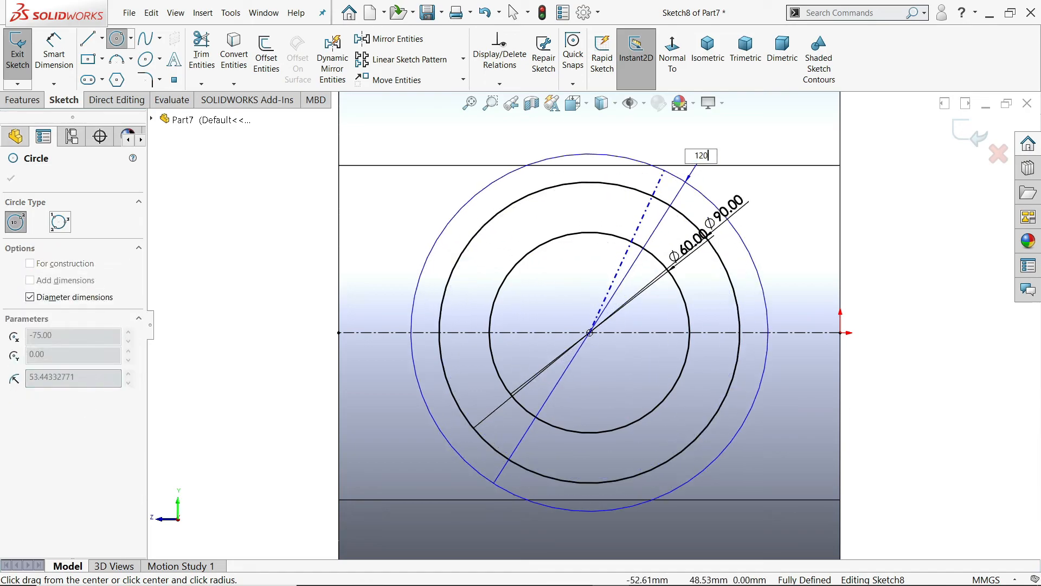
type("120")
key("Return")
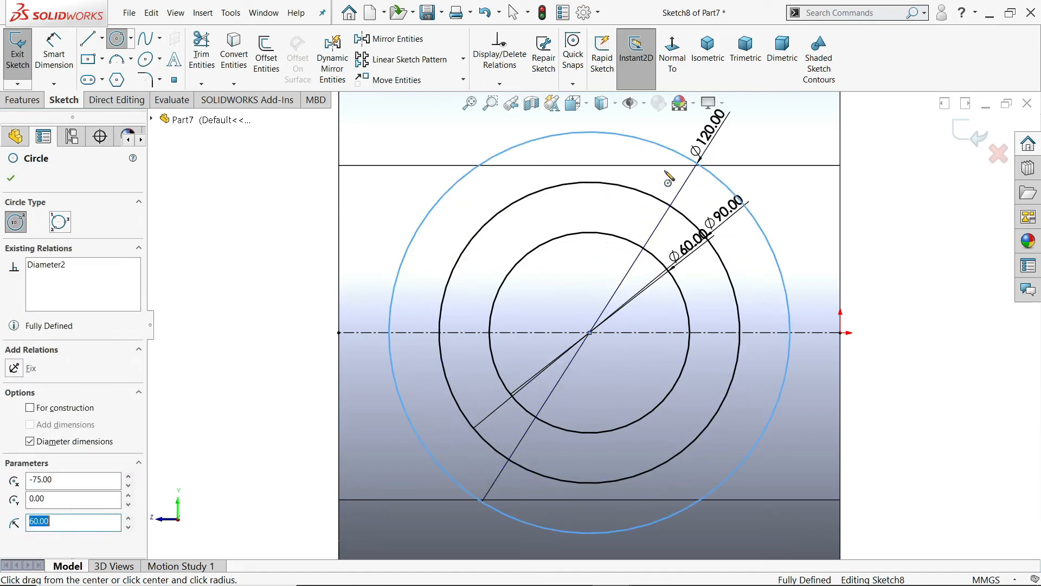
left_click(11, 177)
Step: Extrude the ring between the 60 and 90 mm circles in the reversed direction toward the housing, with the Up To Next end condition
scroll(426, 235, "up", 3)
middle_click_drag(421, 265, 460, 311)
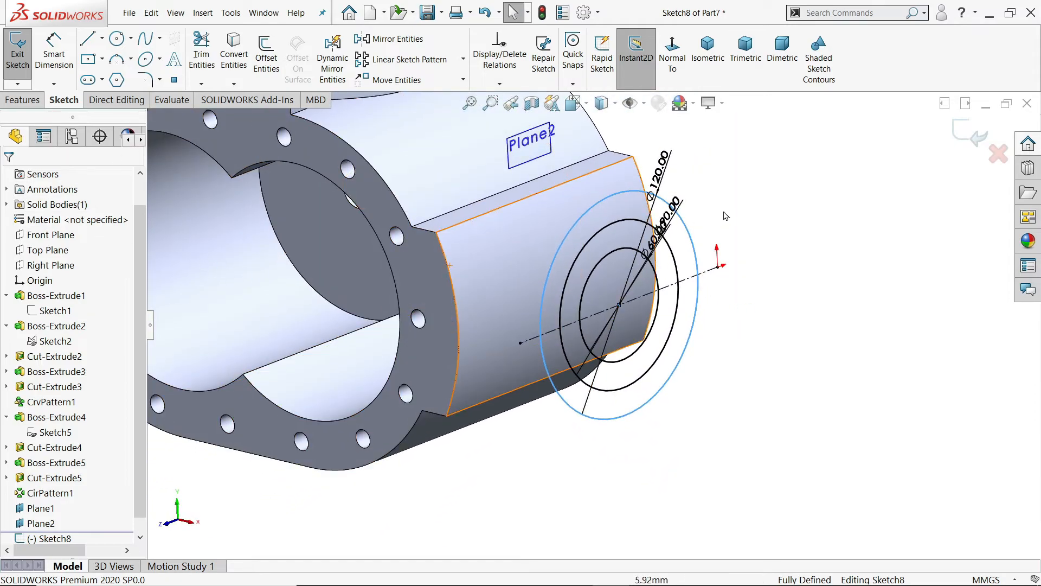
left_click(23, 99)
left_click(24, 58)
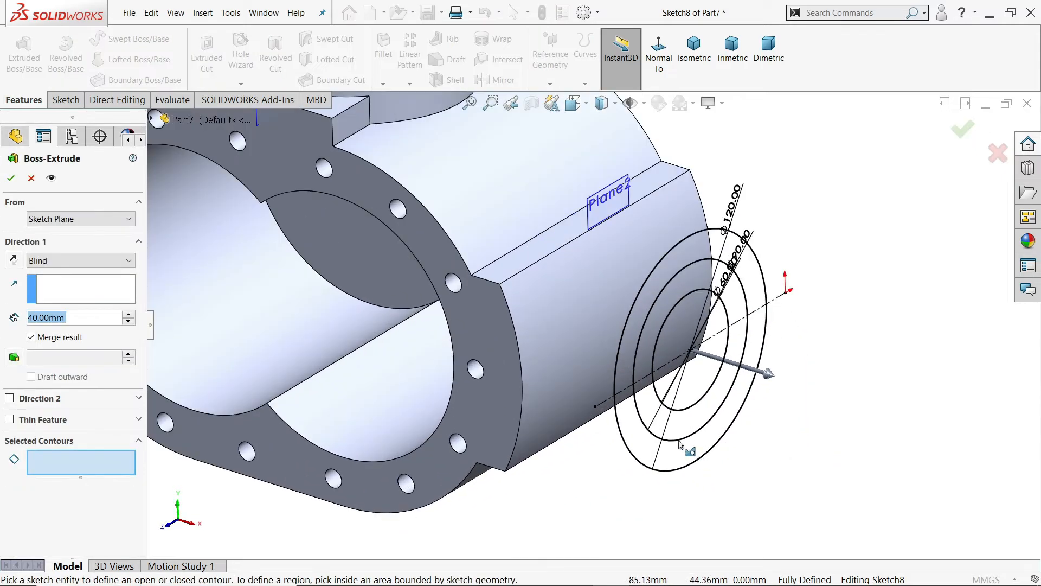
scroll(682, 446, "down", 3)
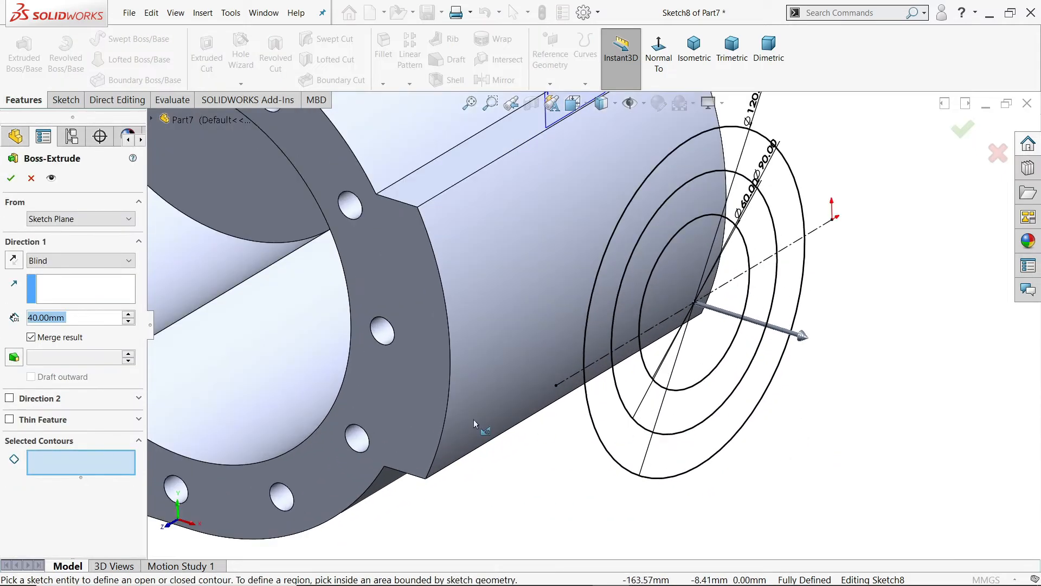
left_click(675, 403)
left_click(637, 314)
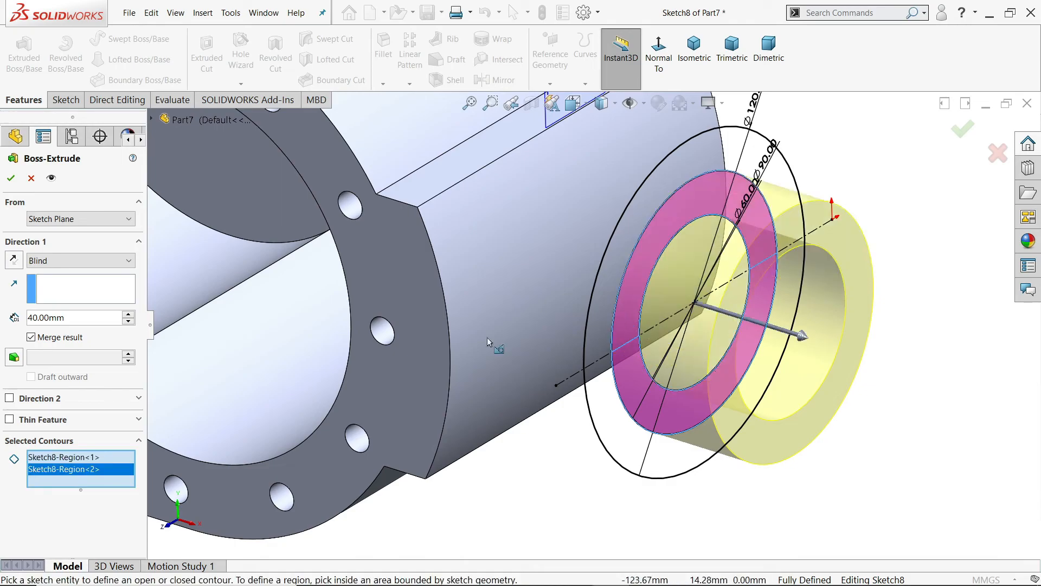
left_click(14, 259)
left_click(59, 260)
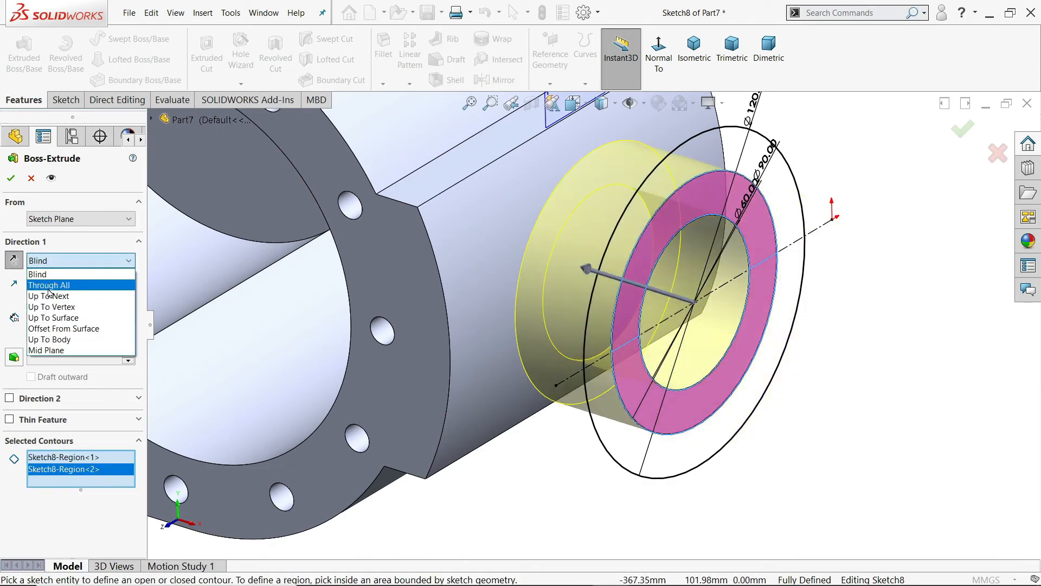
left_click(50, 296)
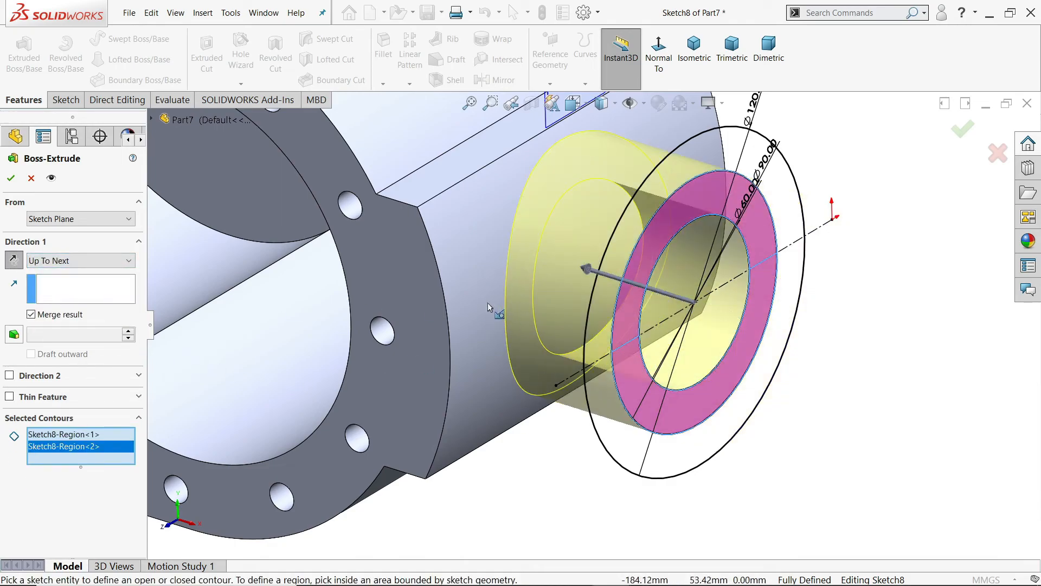
left_click(10, 181)
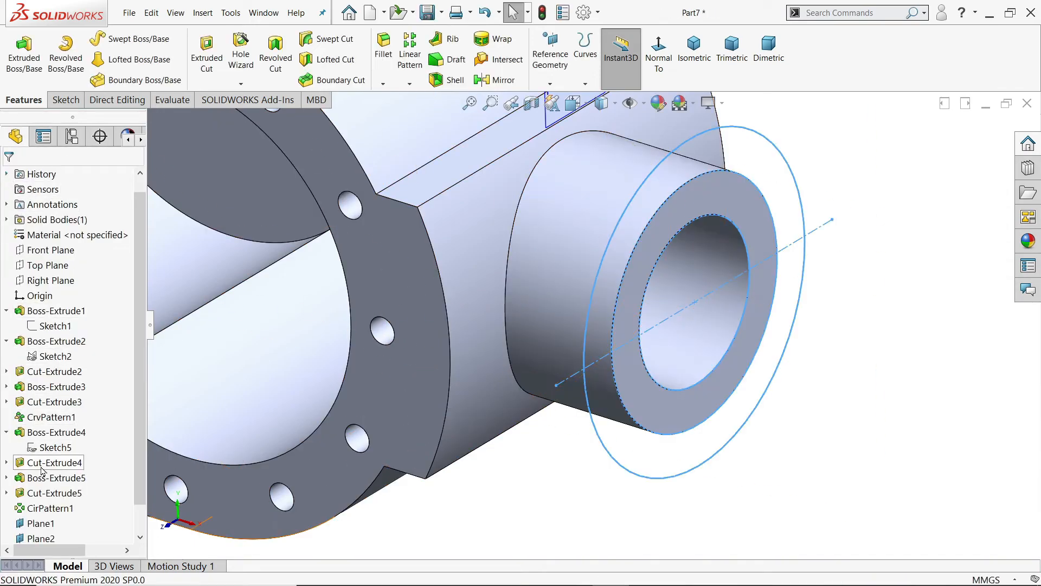
Step: Collapse the expanded features in the tree and start another boss extrusion from the side port's concentric-circle sketch
left_click_drag(141, 449, 114, 501)
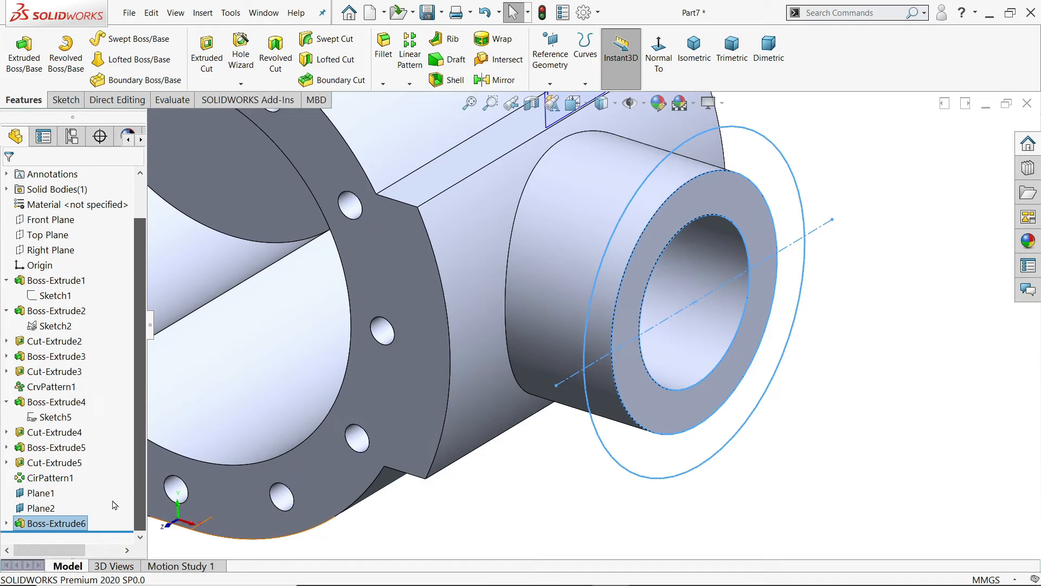
left_click(7, 401)
left_click(7, 326)
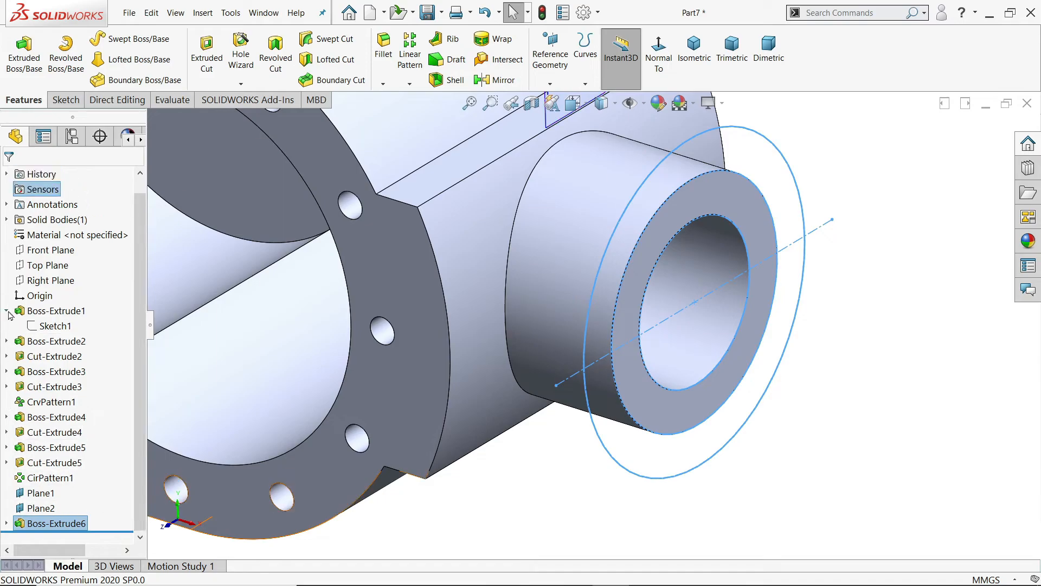
left_click(7, 310)
left_click(7, 522)
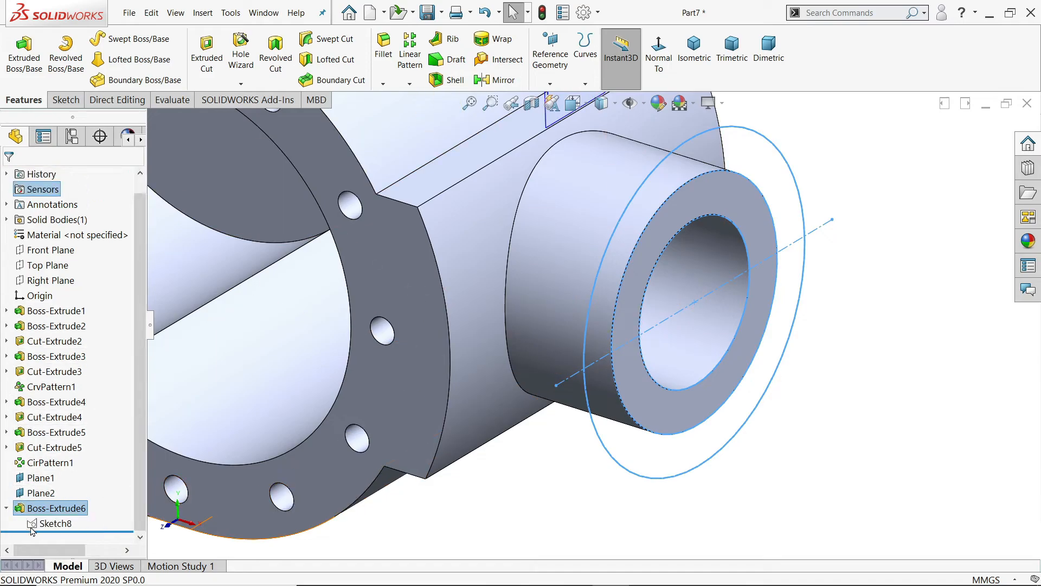
left_click(66, 524)
left_click(24, 54)
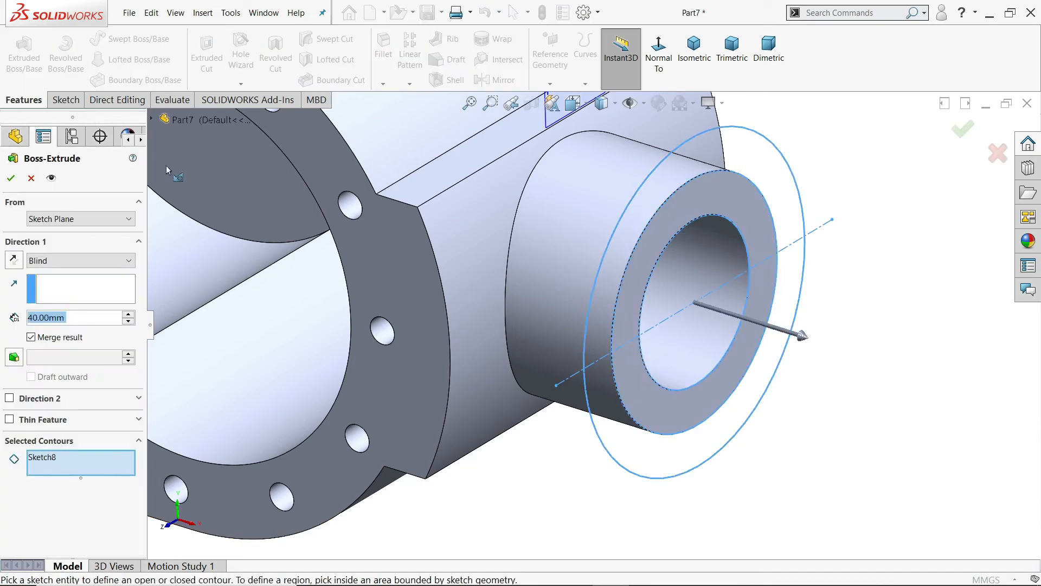
Step: Extrude the outer ring of the side nozzle sketch 10 mm back toward the housing, merged with the body, as a flange
left_click(611, 418)
left_click(595, 350)
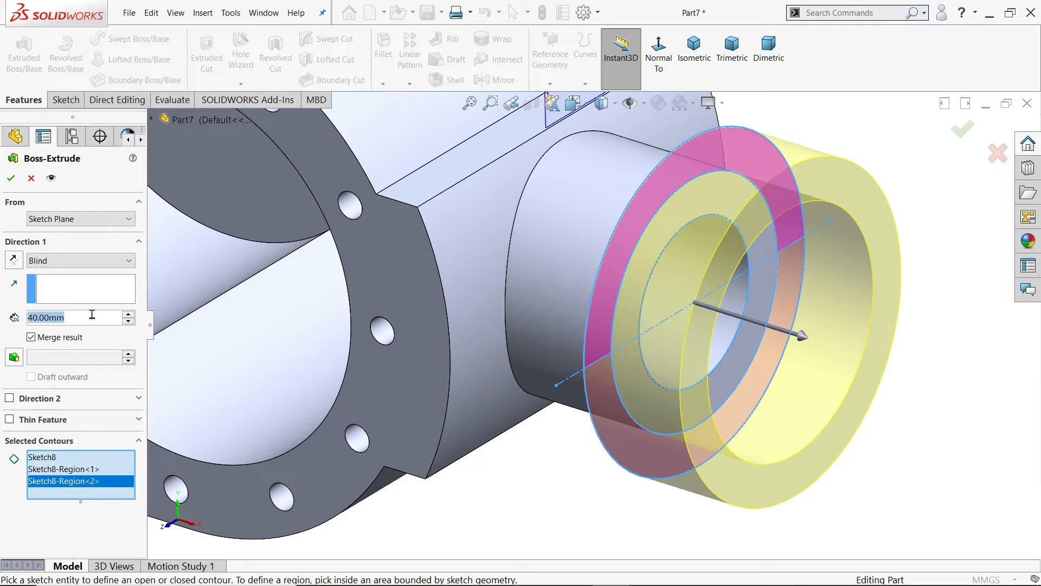
type("10")
key("Return")
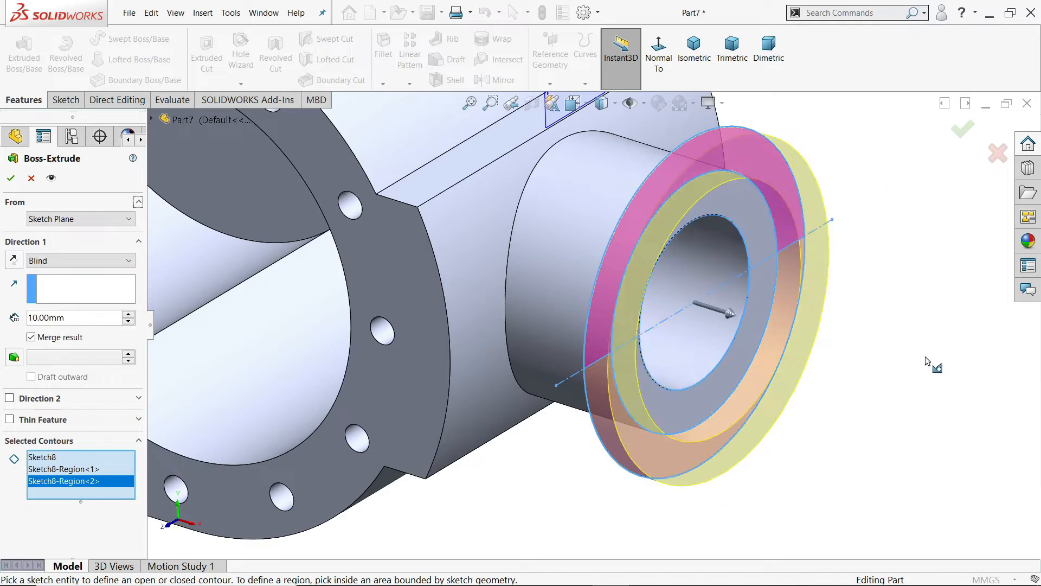
left_click(13, 261)
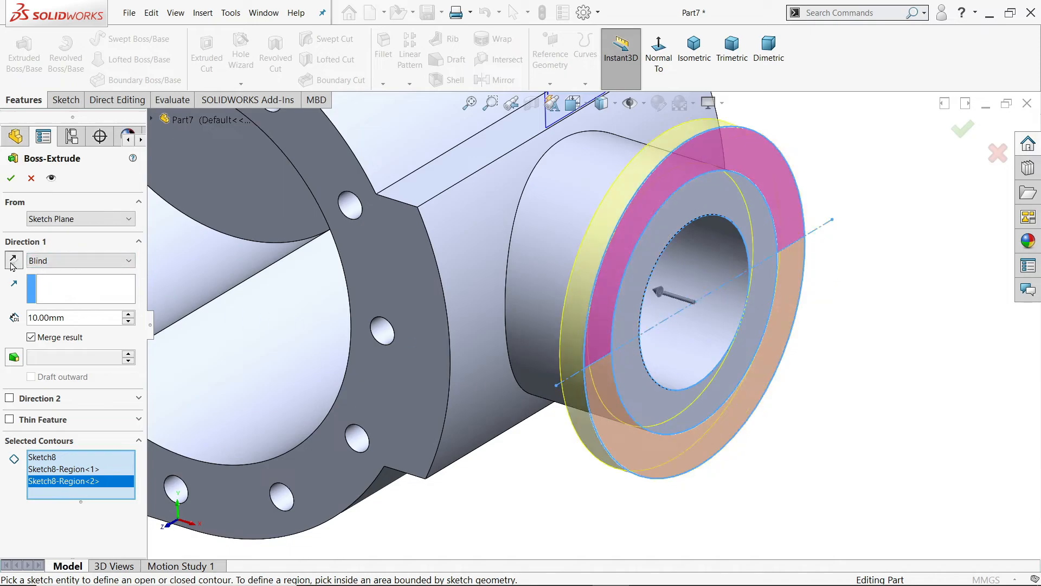
left_click(11, 181)
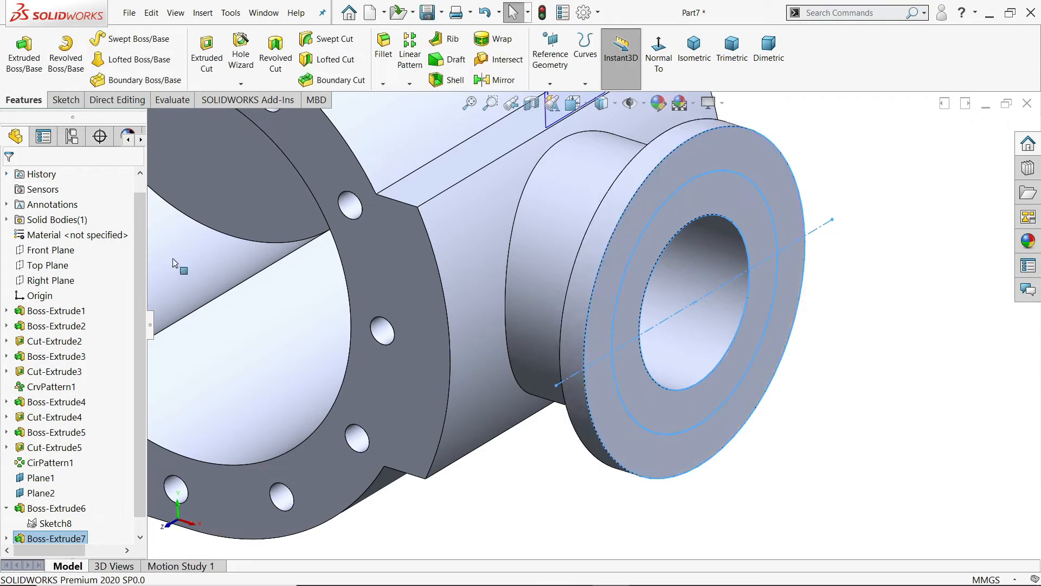
Step: Cut the inner circle region of the nozzle sketch into the housing cavity with an Up To Next extruded cut
mouse_move(592, 354)
middle_mouse_down()
mouse_move(521, 325)
mouse_move(586, 346)
middle_mouse_up()
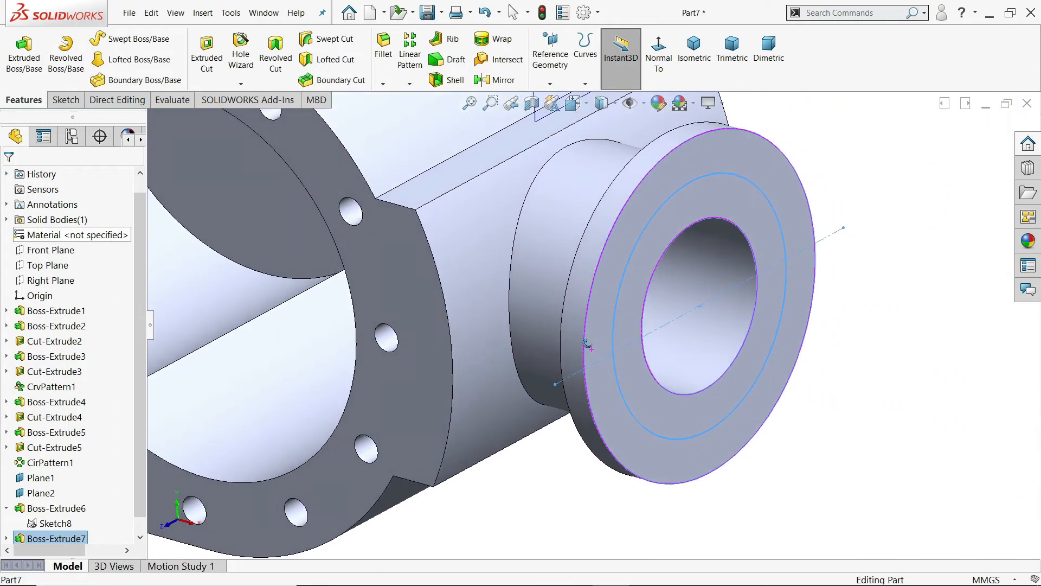
left_click_drag(144, 490, 139, 496)
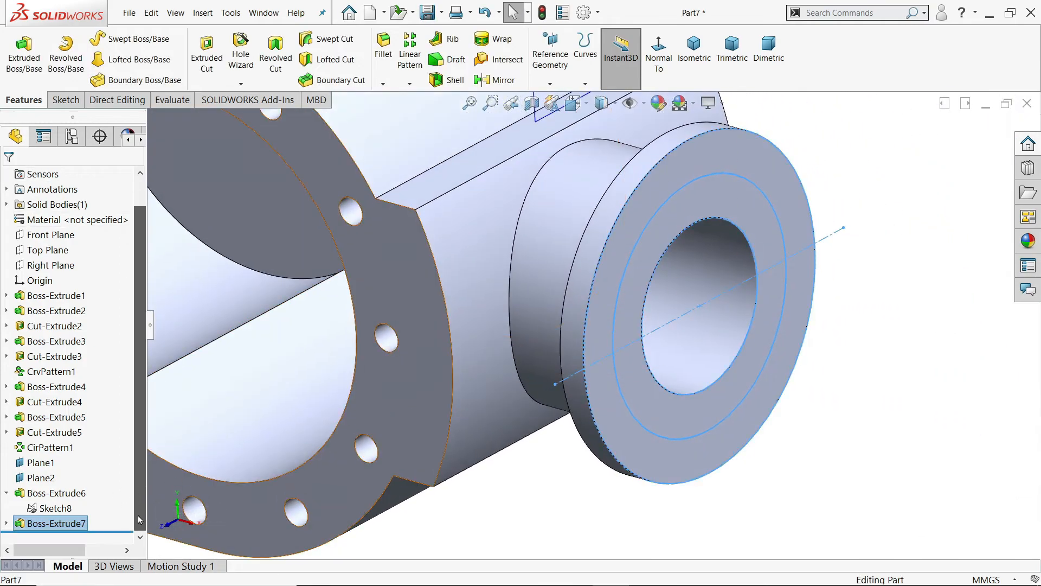
left_click(39, 514)
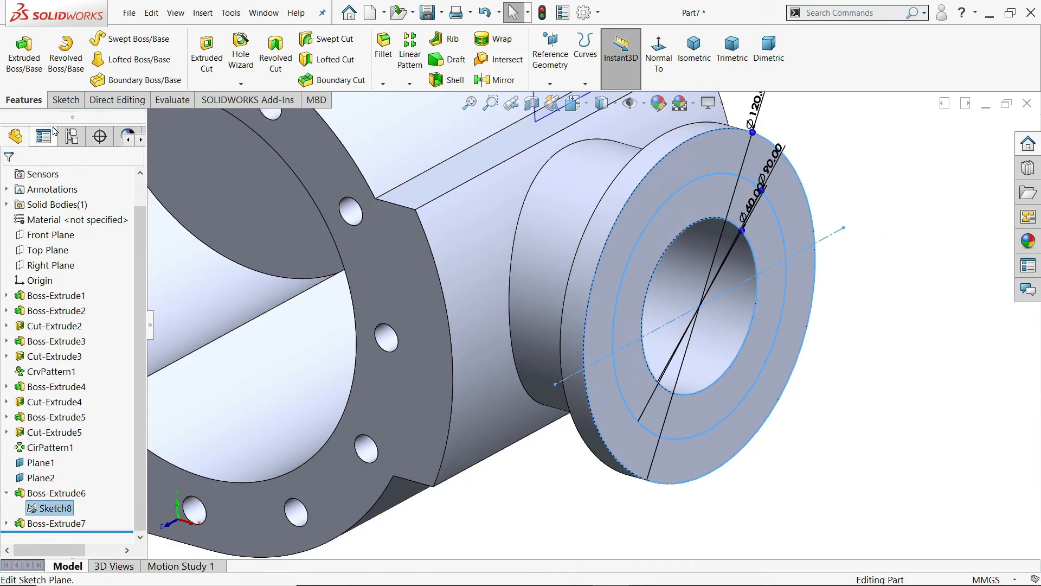
left_click(223, 79)
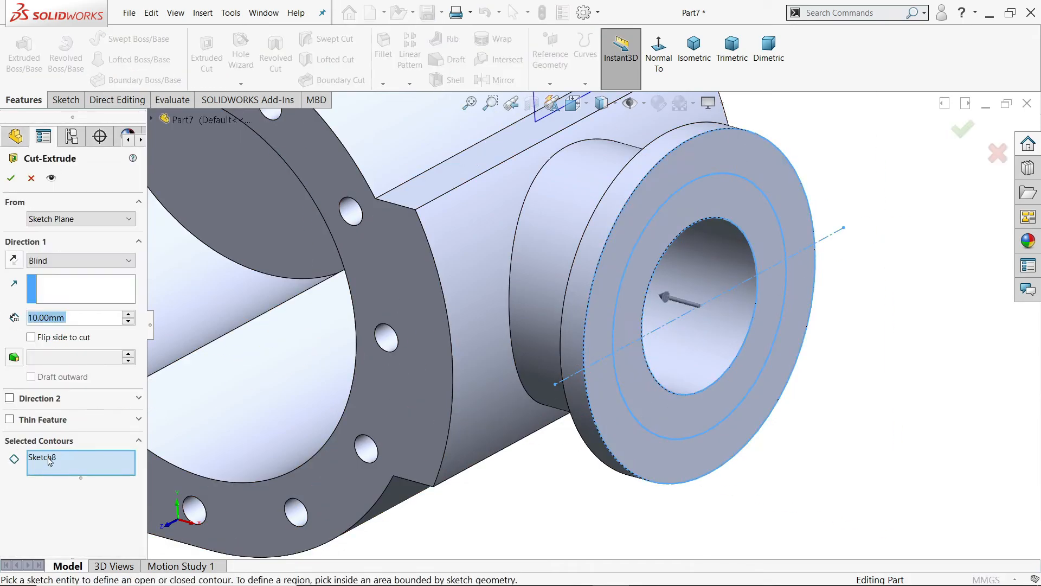
left_click(694, 360)
left_click(704, 278)
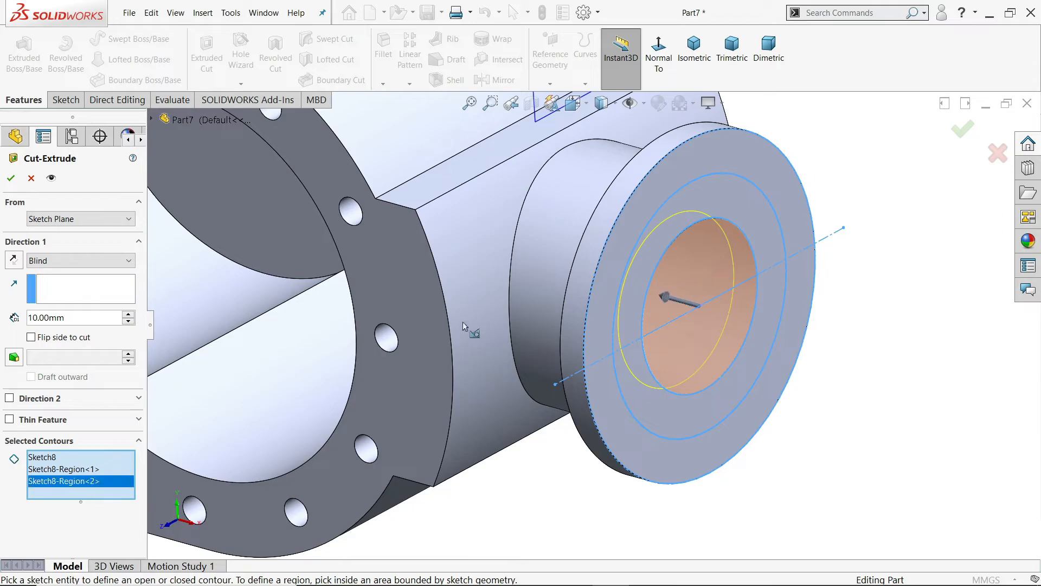
left_click(59, 261)
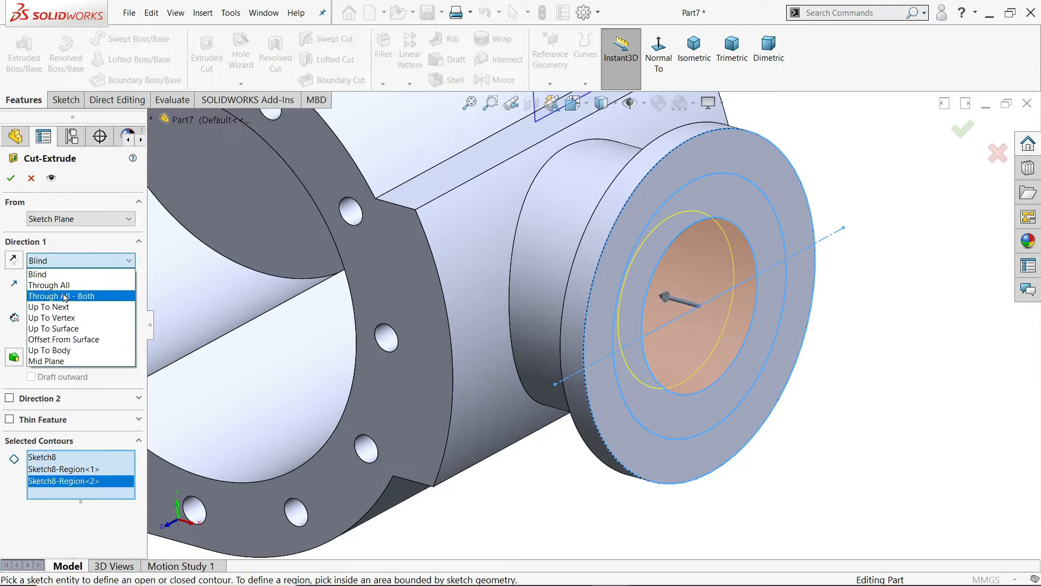
left_click(63, 307)
scroll(594, 325, "up", 3)
middle_click_drag(606, 346, 593, 319)
scroll(534, 322, "down", 3)
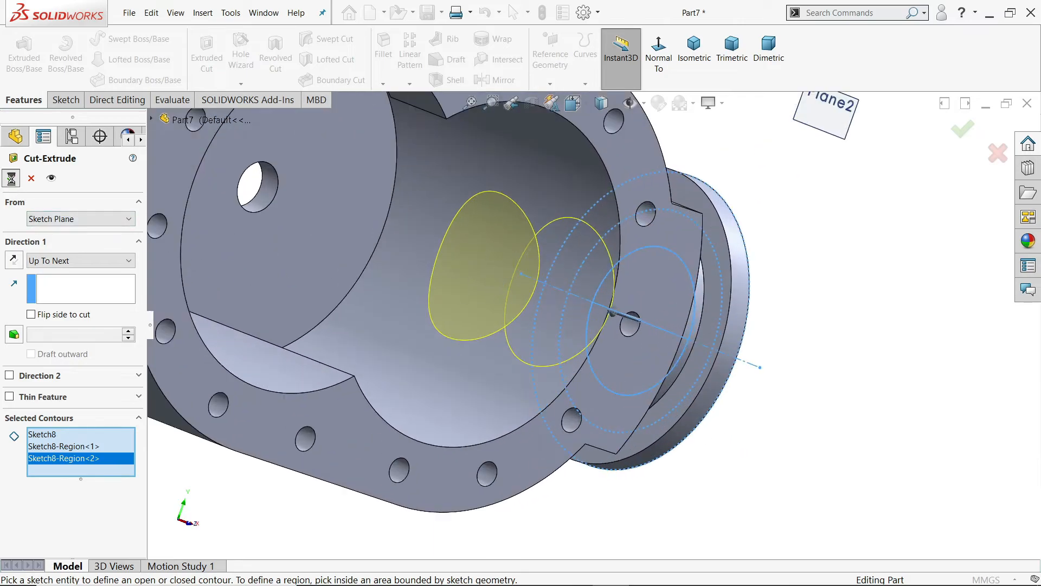
left_click(11, 178)
Step: Start a sketch on the side flange's outer face and draw a 10 mm diameter circle beside the bore, level with its centre
middle_click_drag(316, 331, 792, 379)
scroll(735, 355, "down", 3)
middle_click_drag(735, 354, 755, 388)
left_click(753, 385)
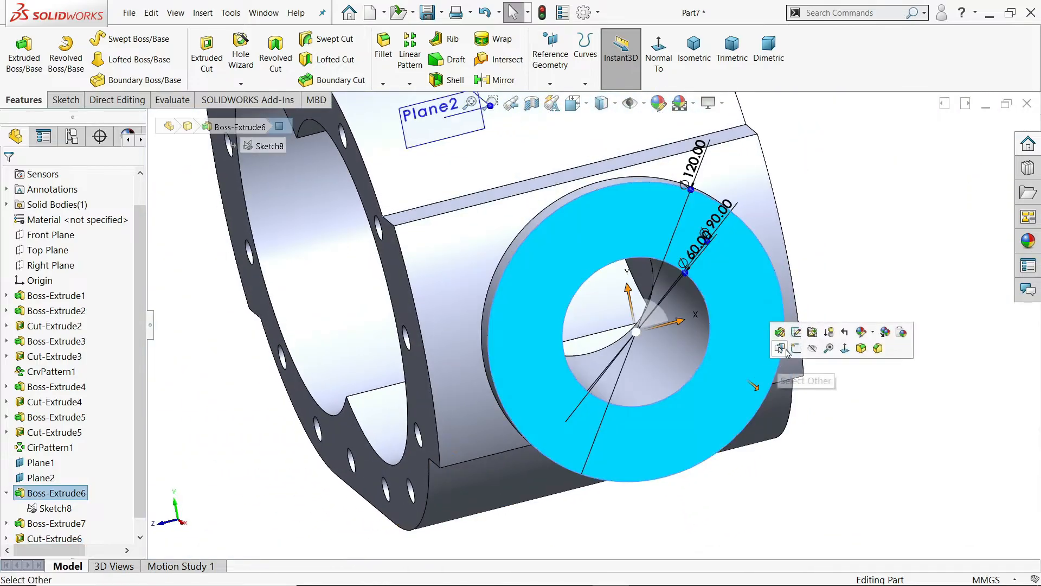
left_click(786, 350)
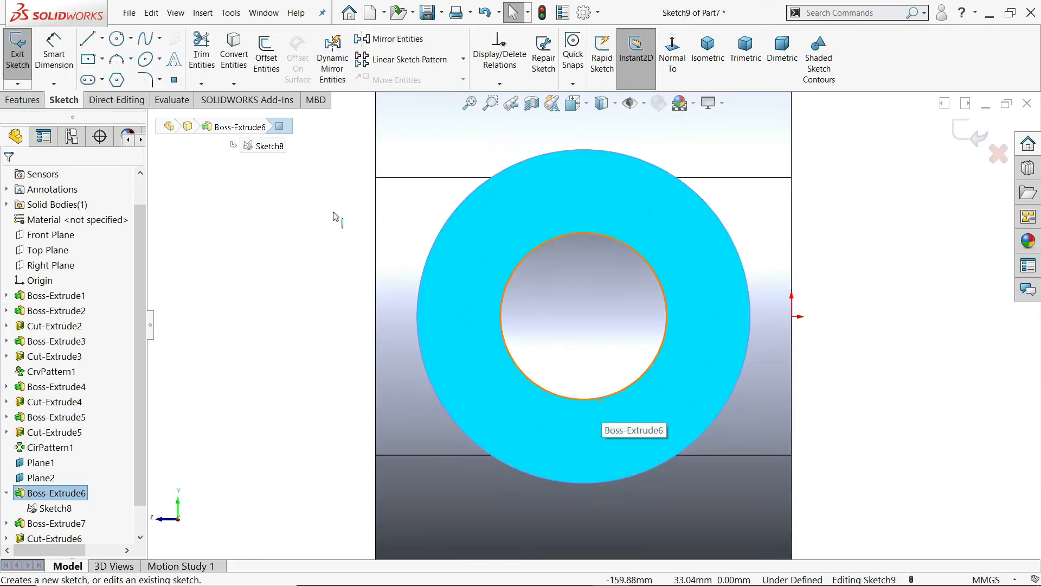
left_click(116, 38)
scroll(644, 382, "down", 2)
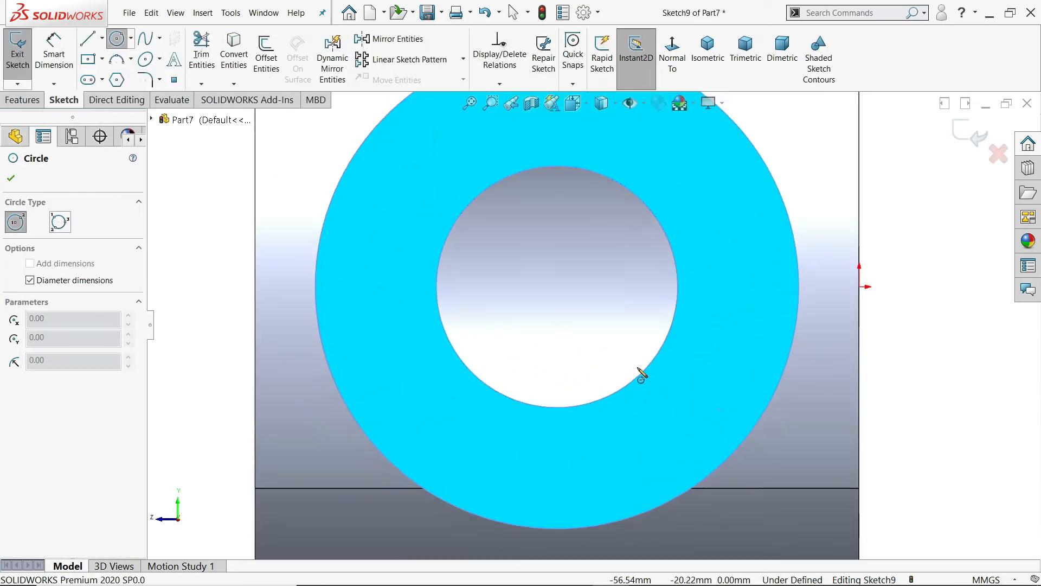
left_click(731, 287)
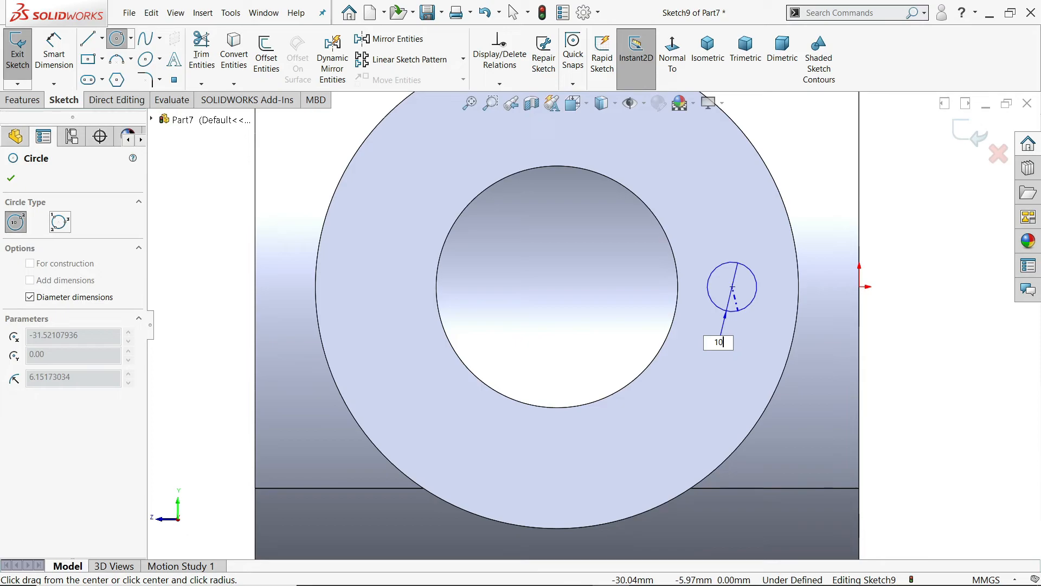
key("Return")
Step: Dimension the small circle's centre 37.5 mm from the bore's centre
left_click(44, 61)
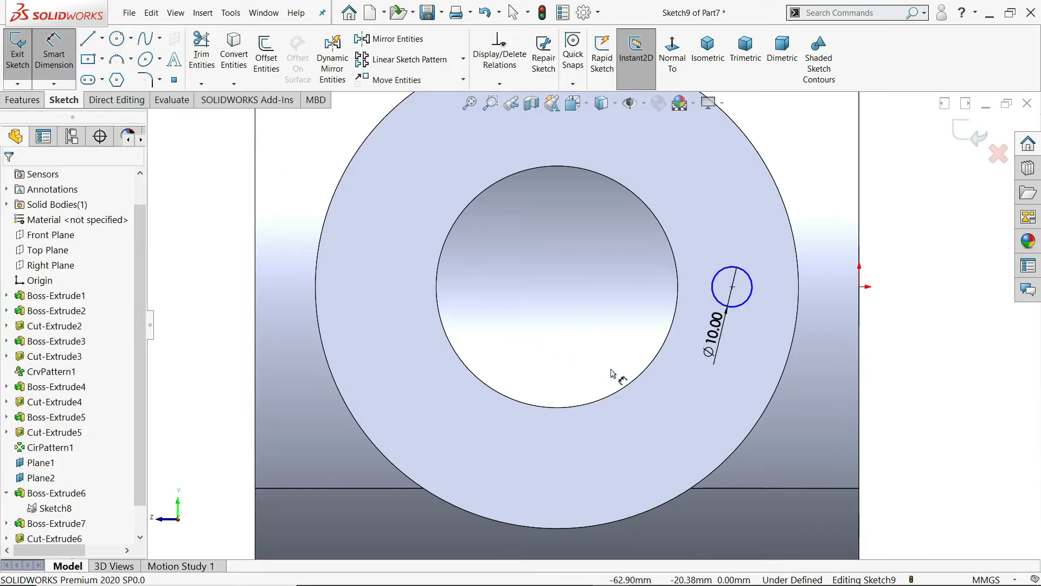
left_click(677, 316)
left_click(732, 286)
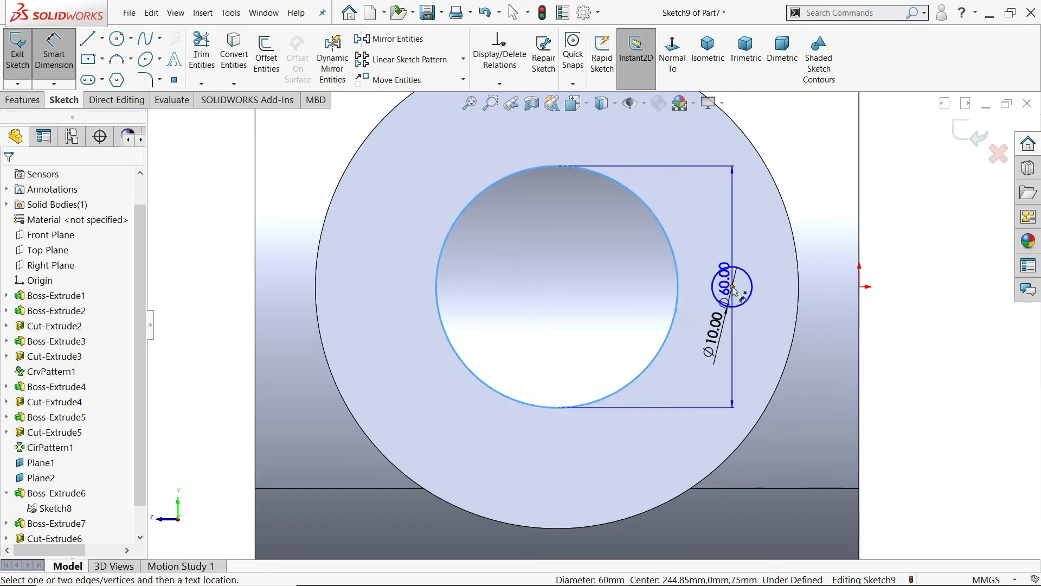
left_click(647, 405)
type("3")
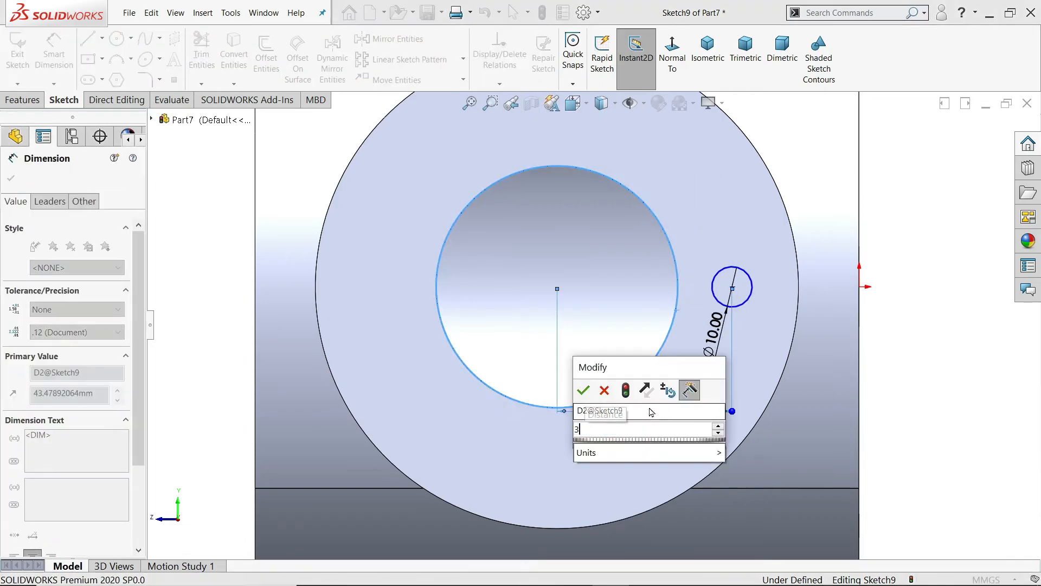
type("7.5")
key("Return")
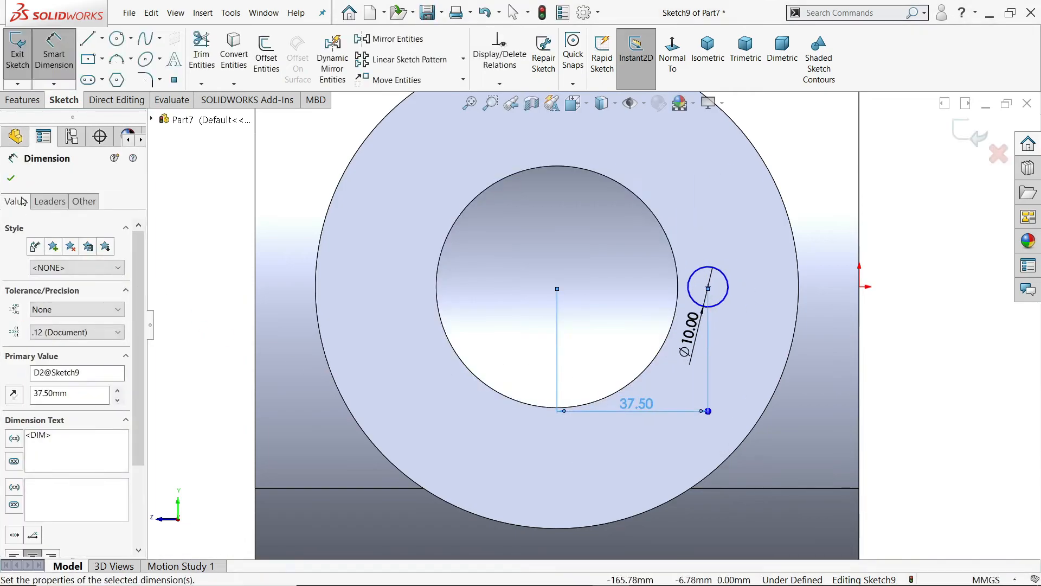
key("Escape")
Step: Add a Horizontal relation between the small circle's centre and the origin
scroll(521, 323, "down", 3)
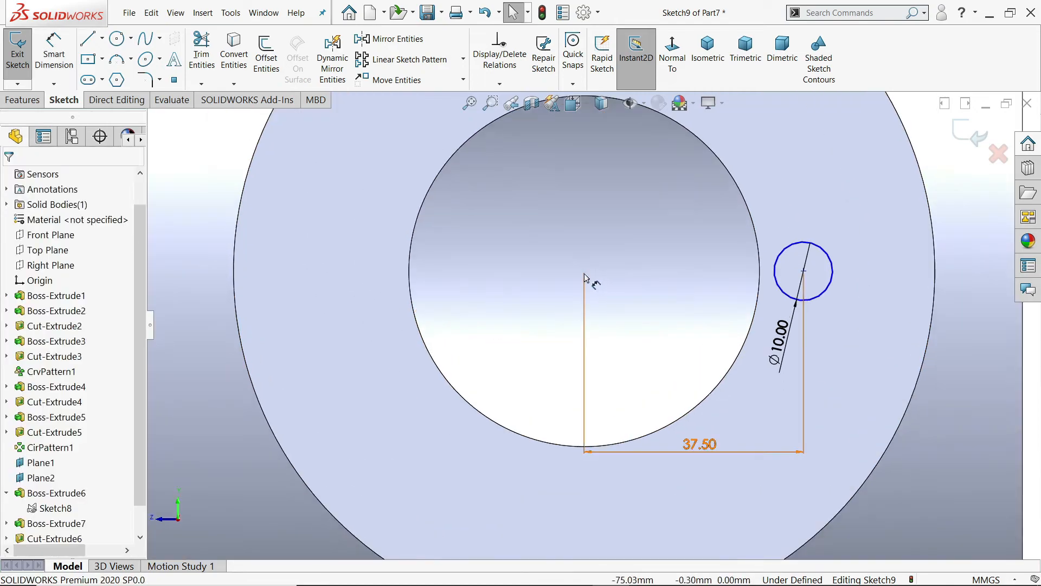
left_click(803, 271)
scroll(762, 320, "up", 4)
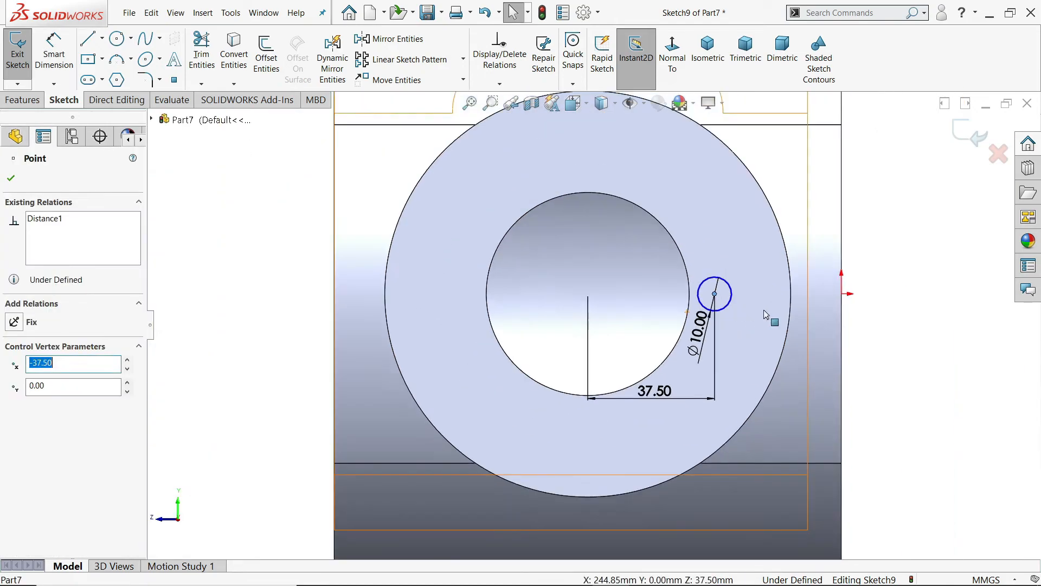
left_click(842, 294, "ctrl")
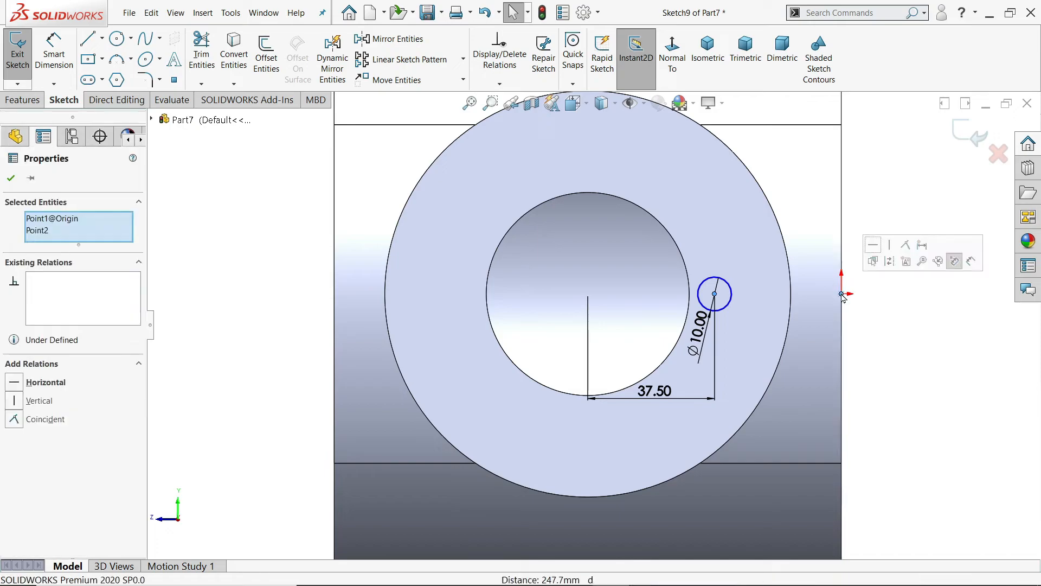
left_click(941, 240)
key("Escape")
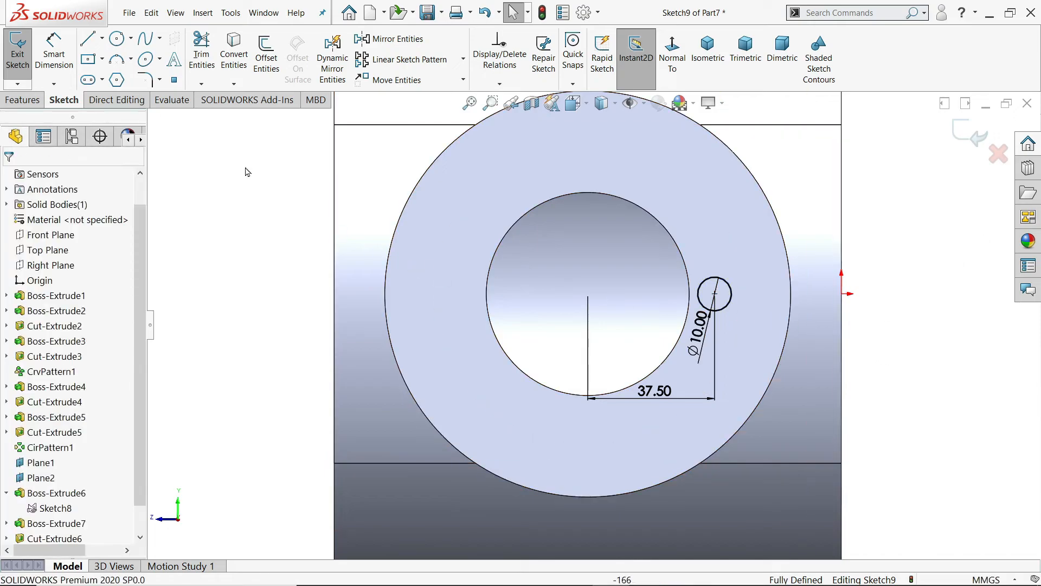
Step: Cut the small circle through the side flange with a 30 mm Blind extruded cut
left_click(19, 102)
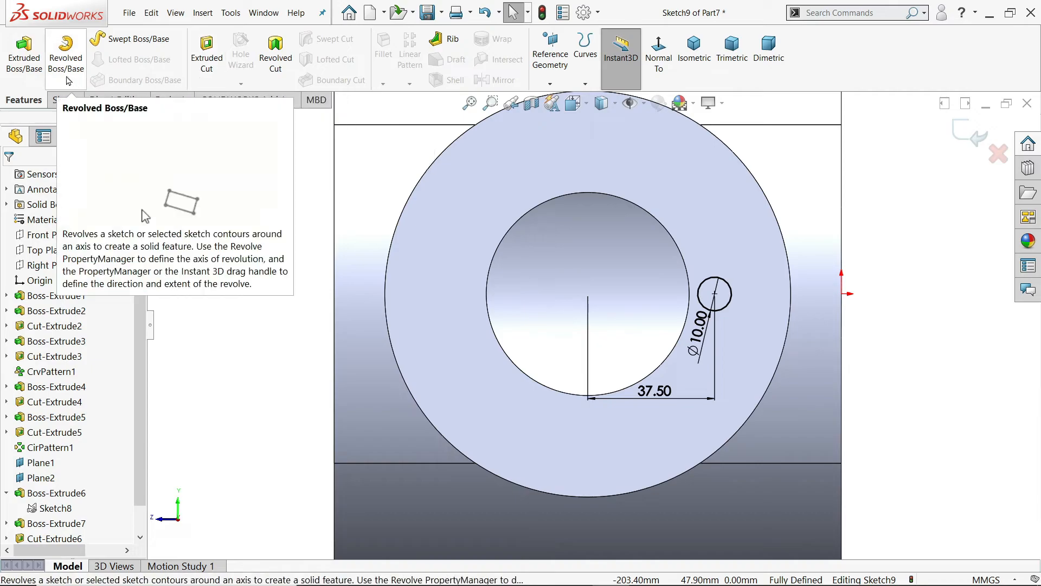
left_click(208, 64)
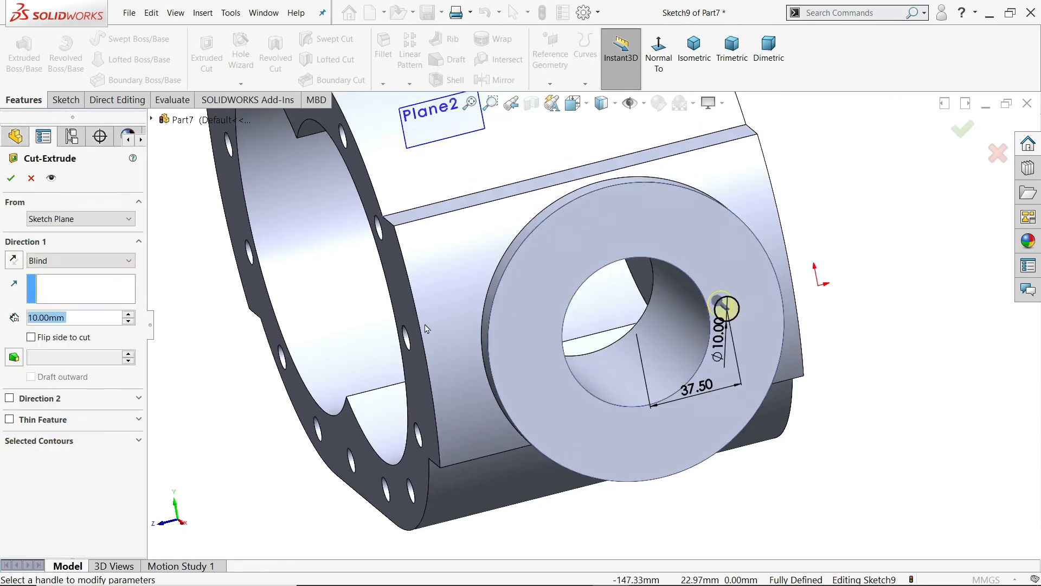
type("30")
key("Return")
left_click(42, 261)
left_click(42, 261)
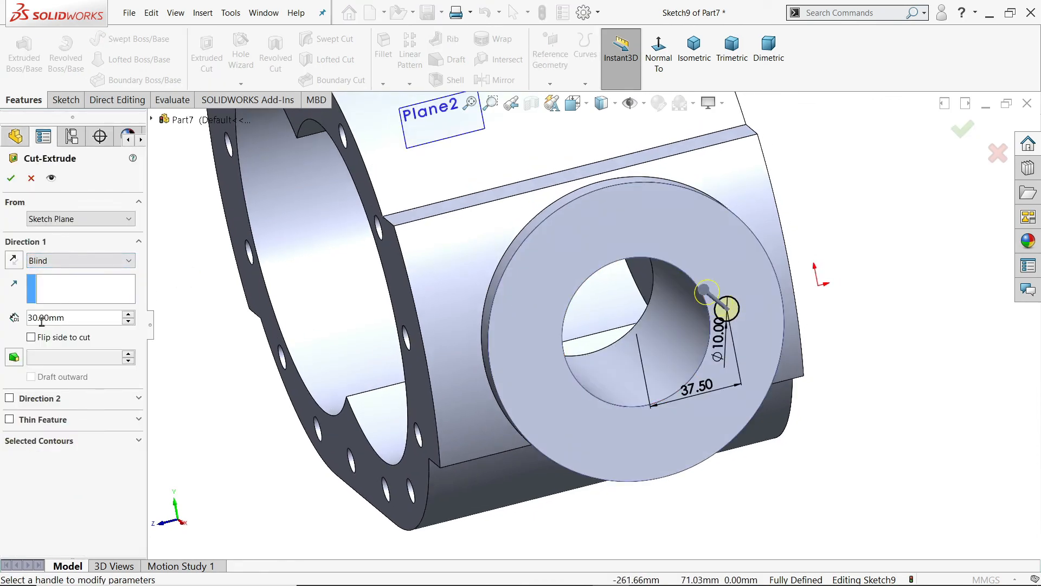
left_click(11, 178)
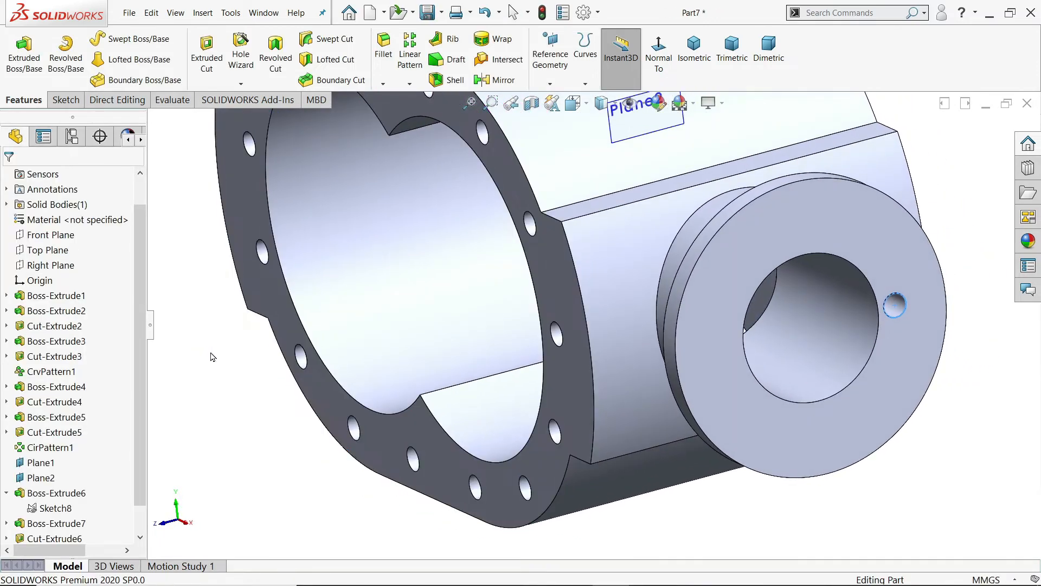
Step: Create a circular pattern of the flange hole around the flange's rim face with 8 equally spaced instances over 360 degrees
scroll(337, 351, "up", 3)
middle_click_drag(792, 288, 823, 311)
scroll(716, 344, "down", 3)
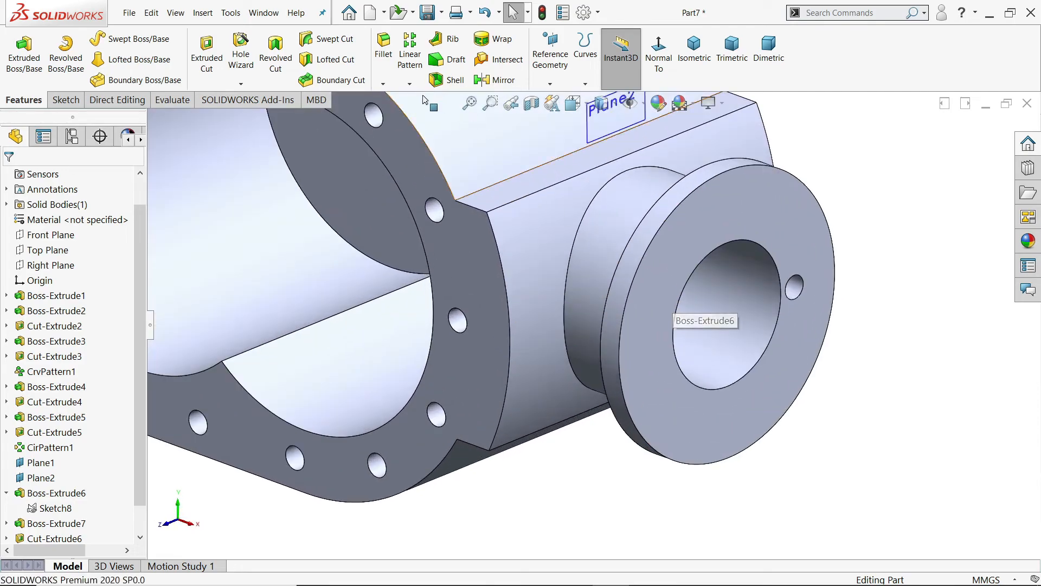
left_click(409, 83)
left_click(434, 113)
scroll(760, 324, "down", 4)
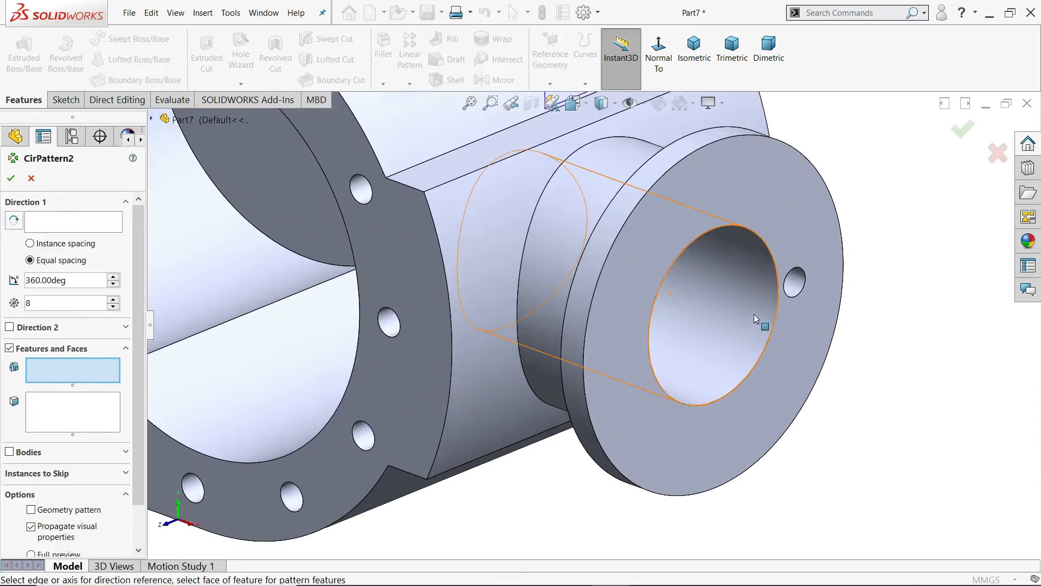
left_click(795, 274)
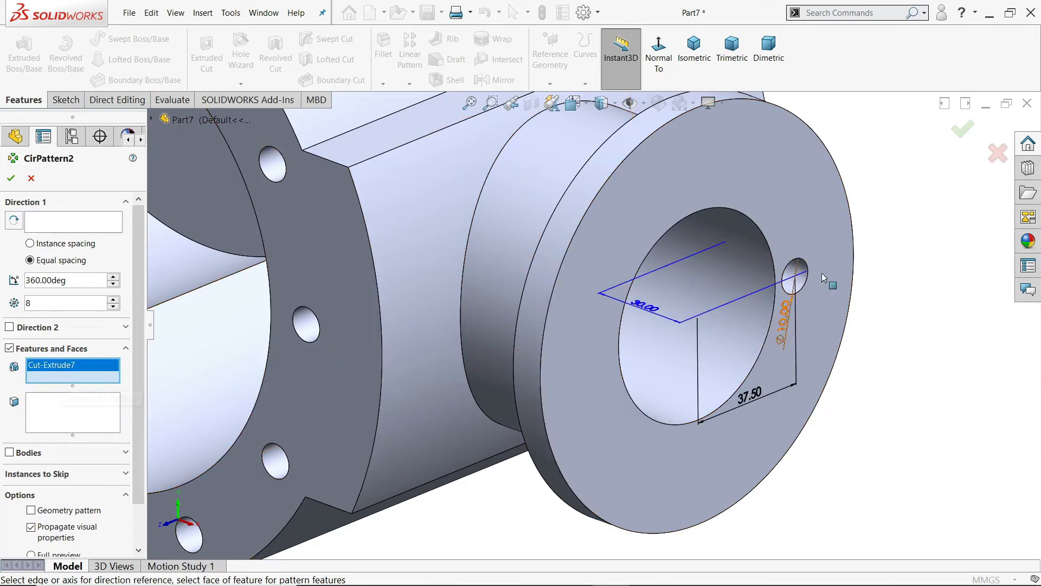
left_click(60, 228)
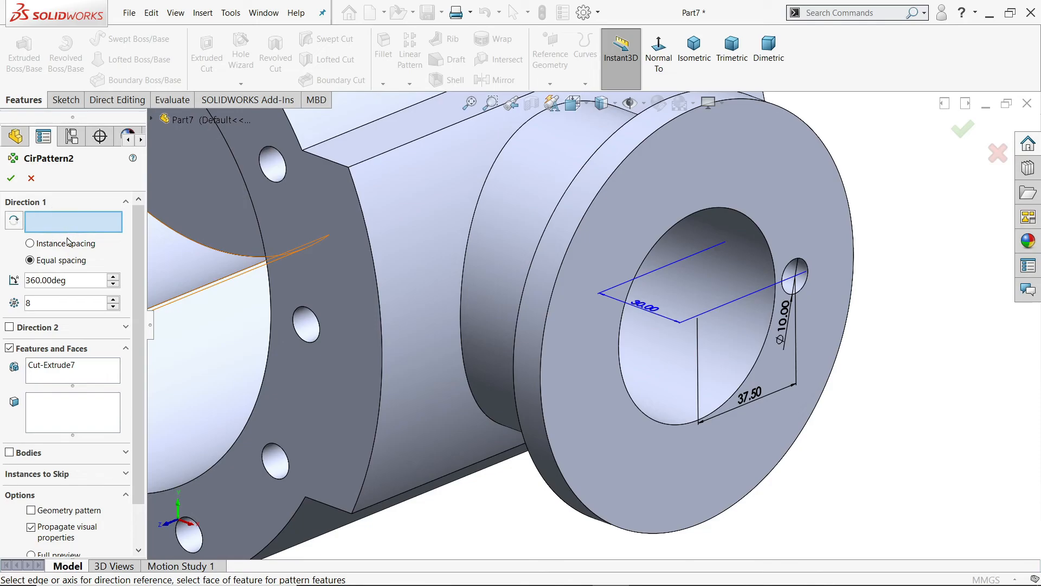
scroll(456, 284, "up", 3)
scroll(567, 284, "down", 3)
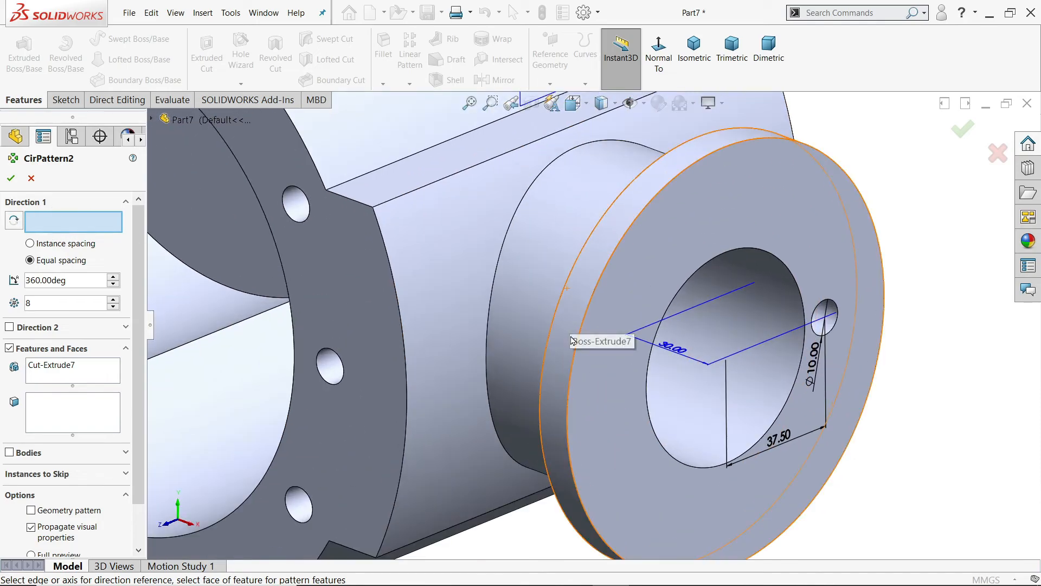
left_click(571, 333)
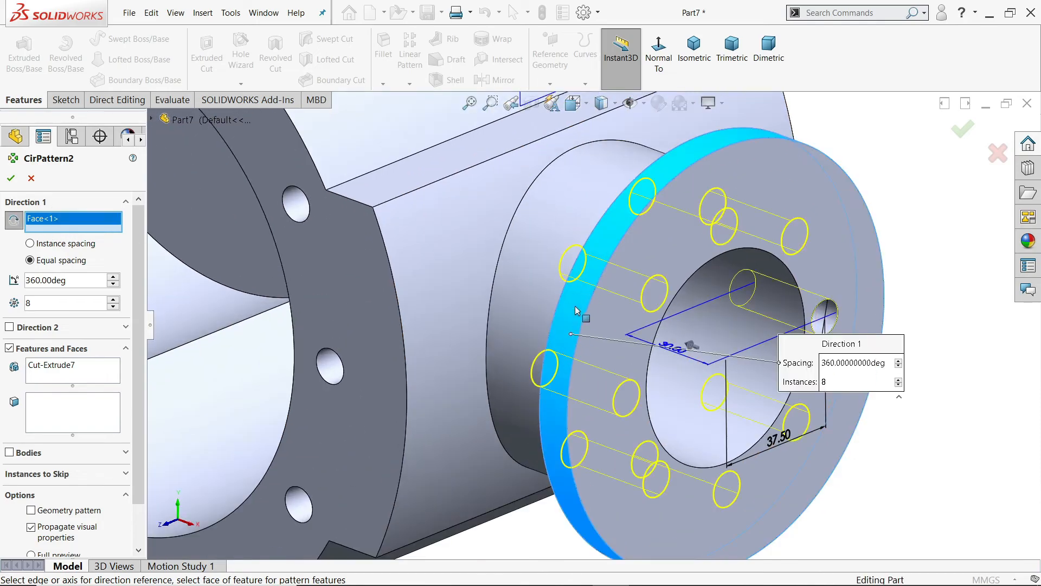
scroll(577, 310, "up", 1)
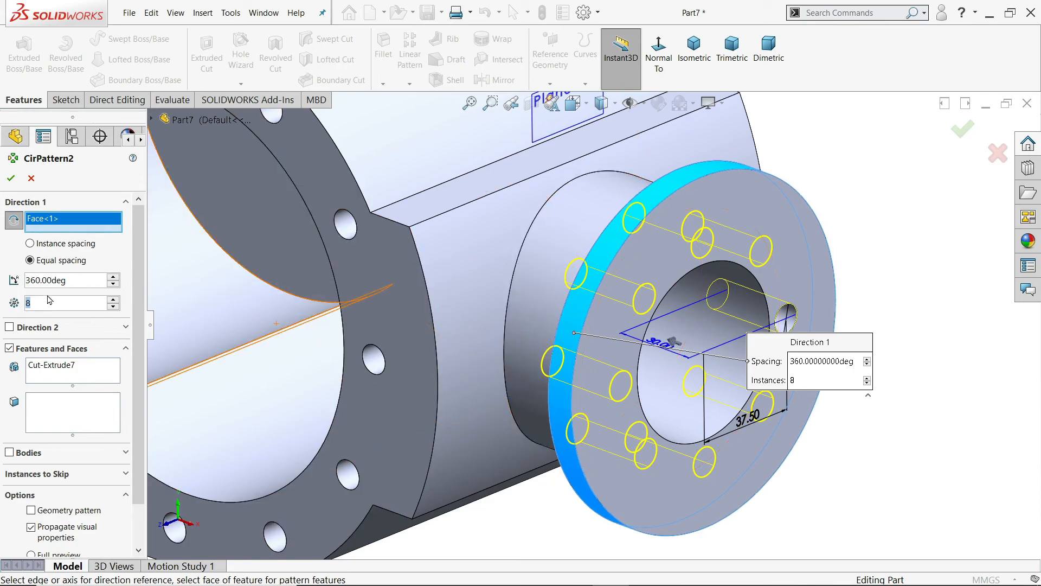
left_click(11, 179)
middle_click_drag(685, 360, 613, 308)
middle_click_drag(712, 329, 660, 345)
scroll(660, 346, "up", 6)
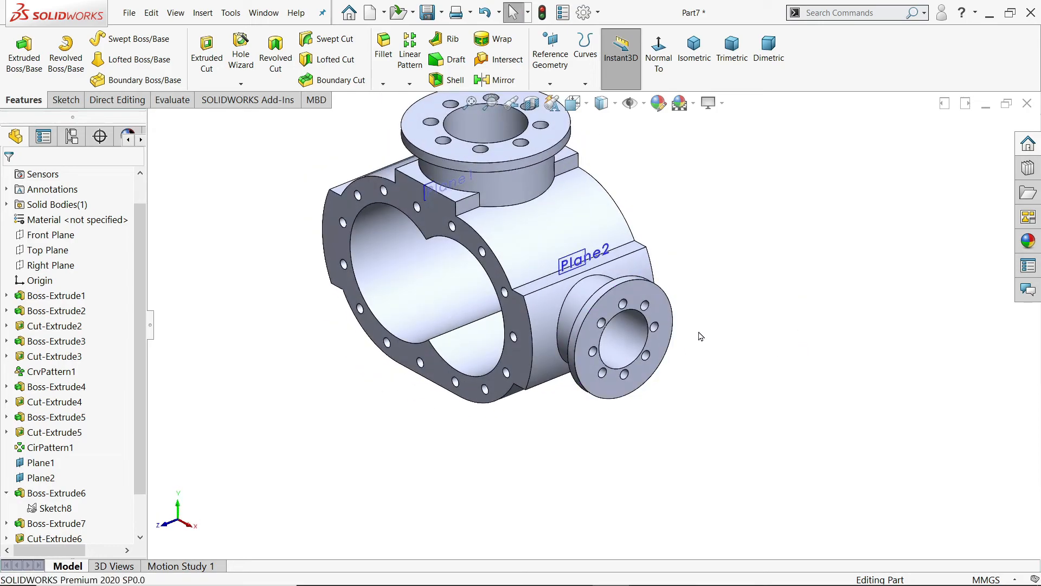
Step: Hide the Plane2 reference plane near the side nozzle
scroll(596, 264, "down", 5)
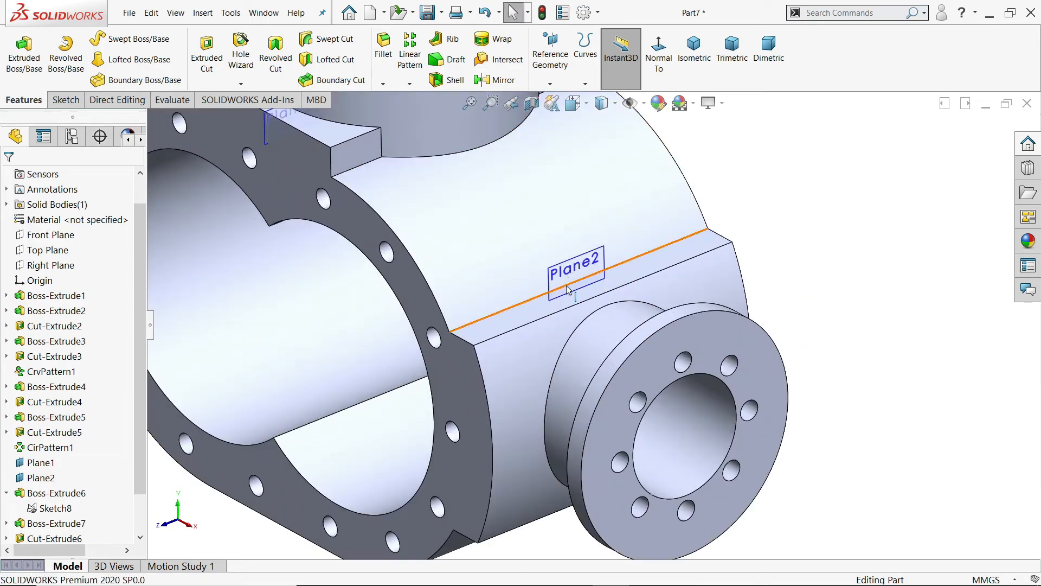
left_click(576, 273)
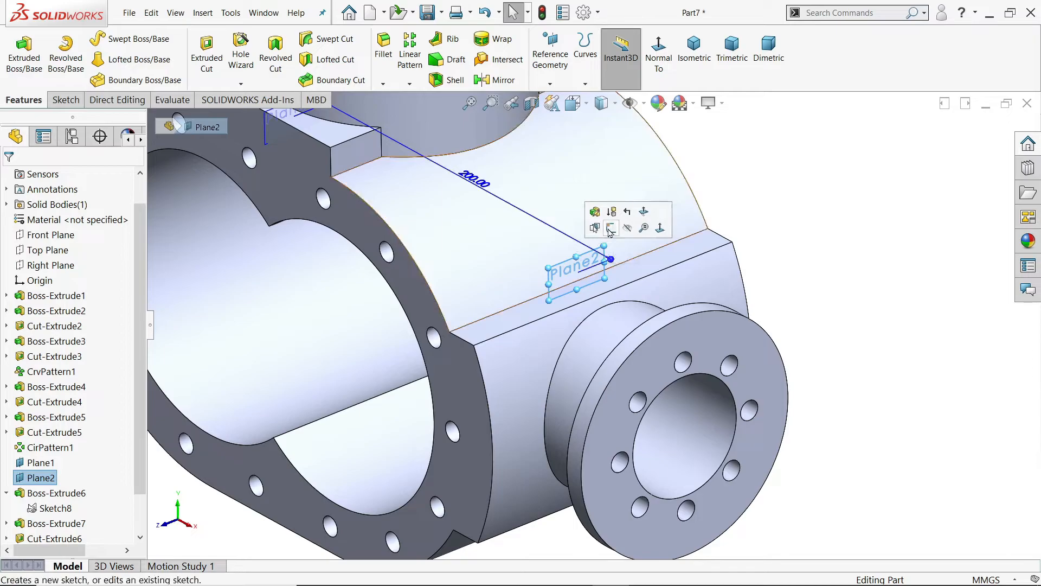
left_click(630, 226)
scroll(764, 237, "up", 4)
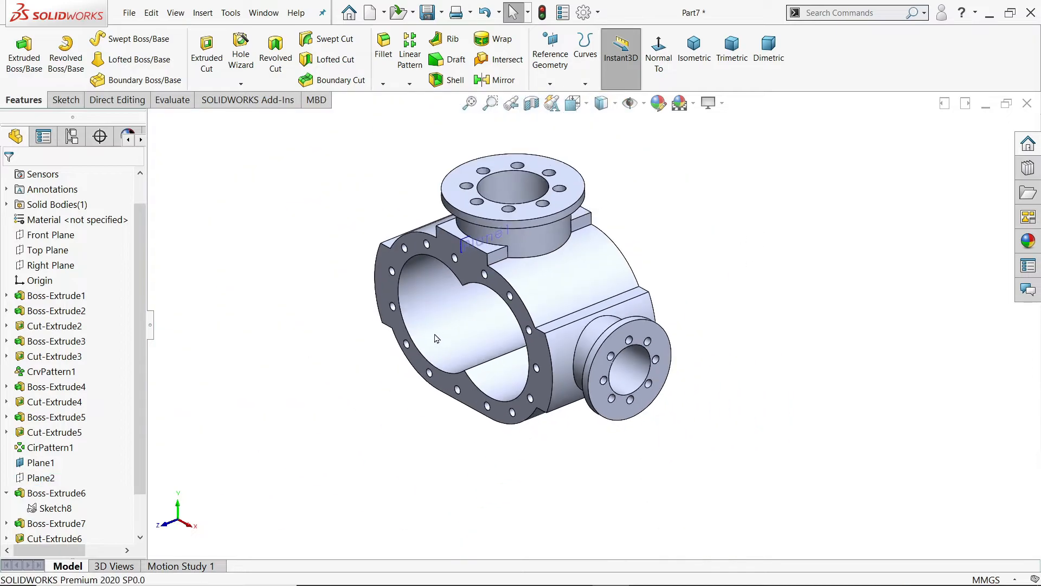
Step: Mirror the side nozzle features Boss-Extrude6, Boss-Extrude7, Cut-Extrude6, Cut-Extrude7 and CirPattern2 about Plane1
scroll(534, 347, "down", 5)
mouse_move(547, 349)
middle_mouse_down()
mouse_move(531, 355)
mouse_move(570, 347)
mouse_move(557, 340)
middle_mouse_up()
key("Escape")
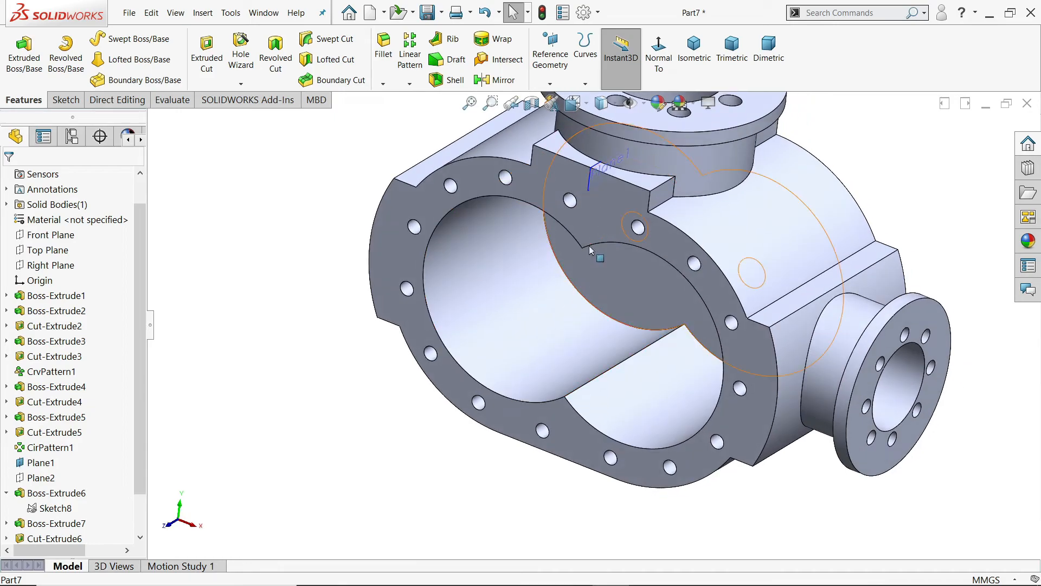
left_click(592, 177)
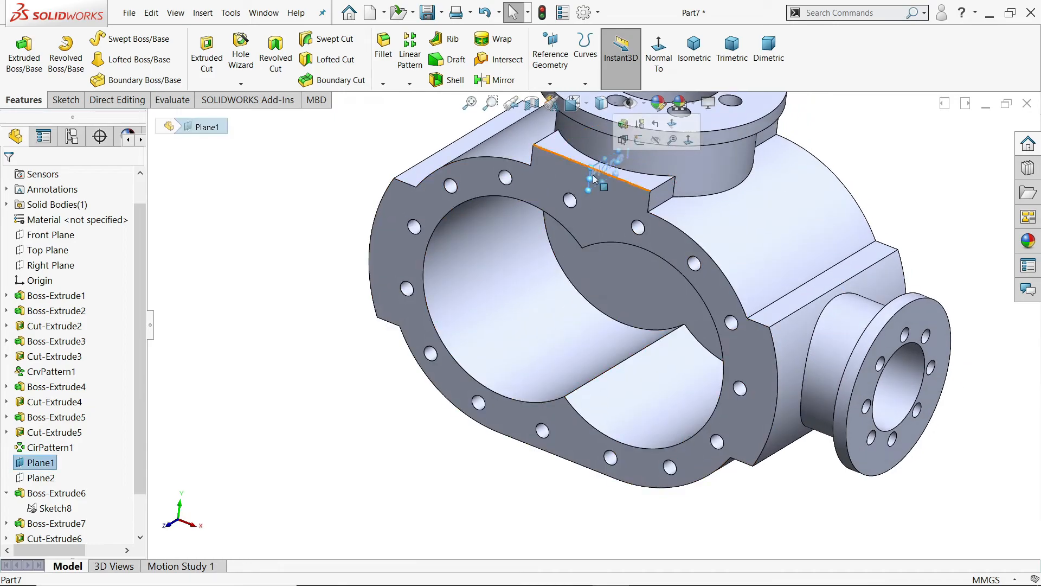
left_click(498, 81)
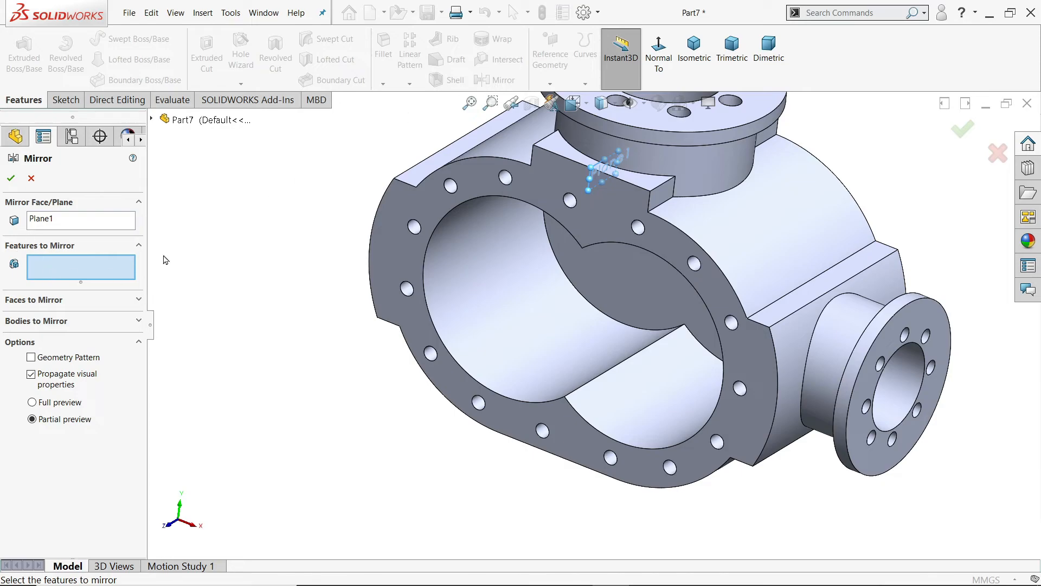
left_click(152, 119)
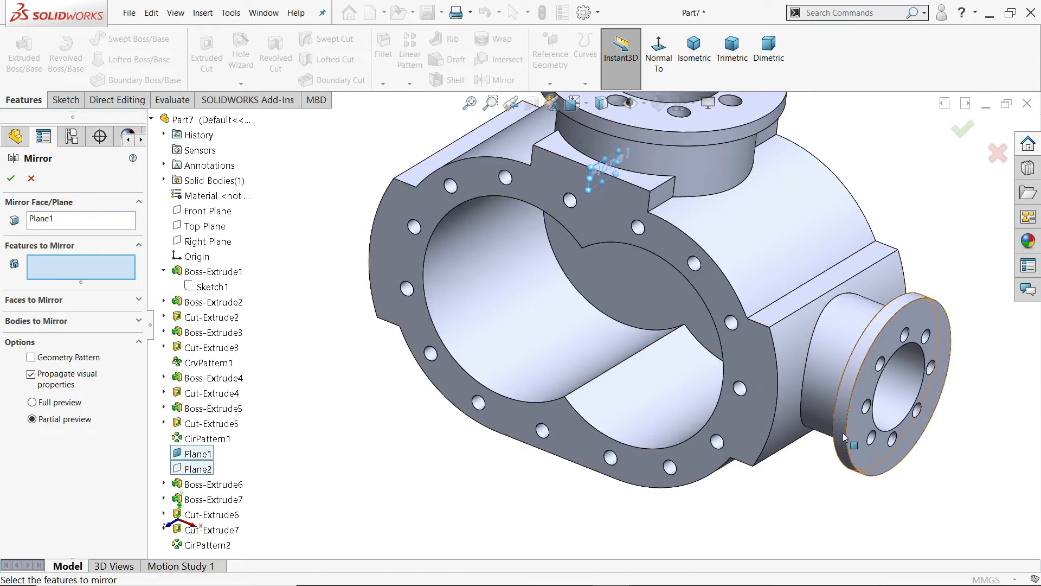
left_click(859, 442)
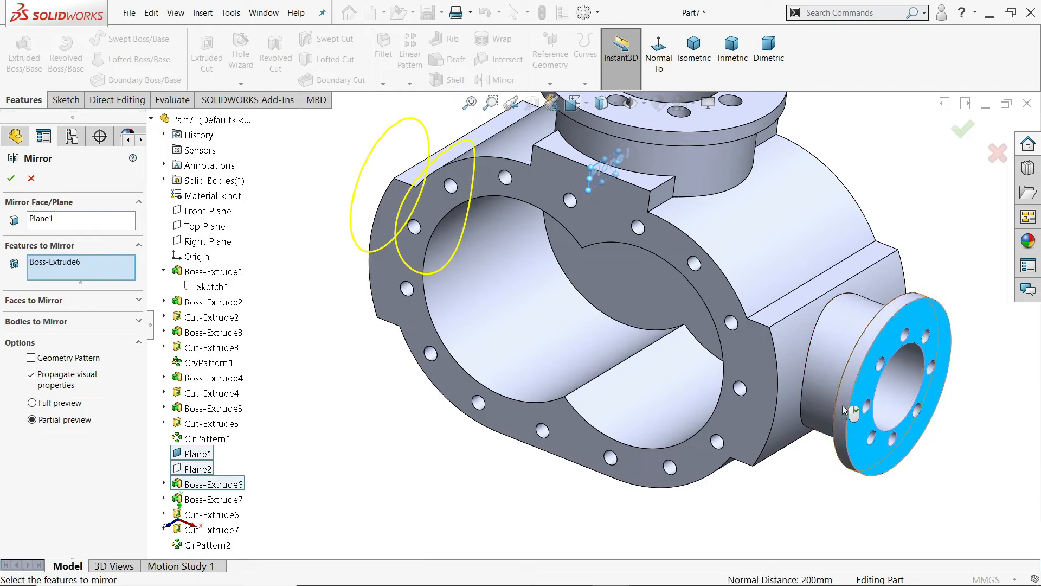
left_click(198, 500)
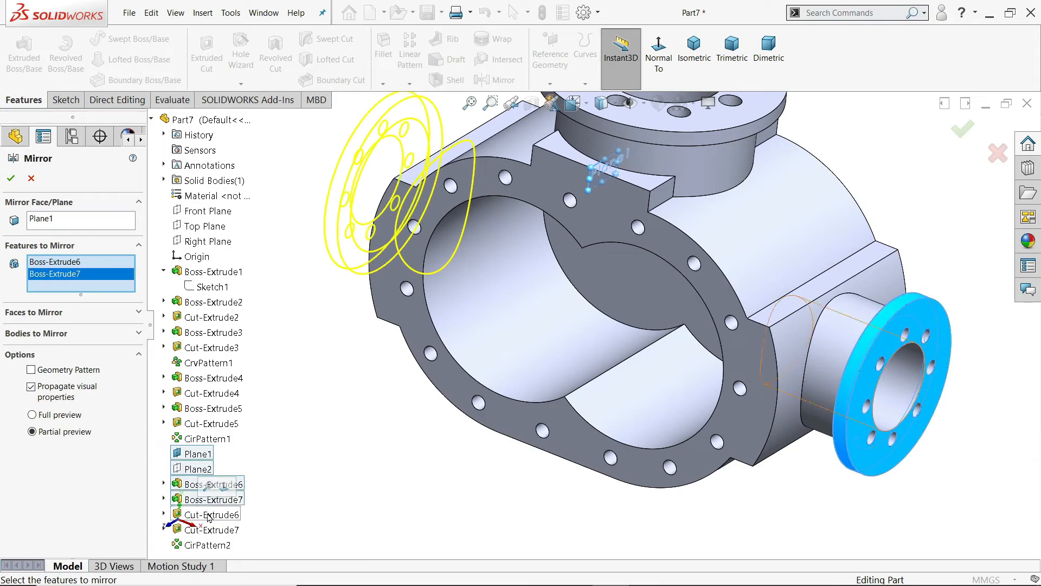
left_click(212, 517)
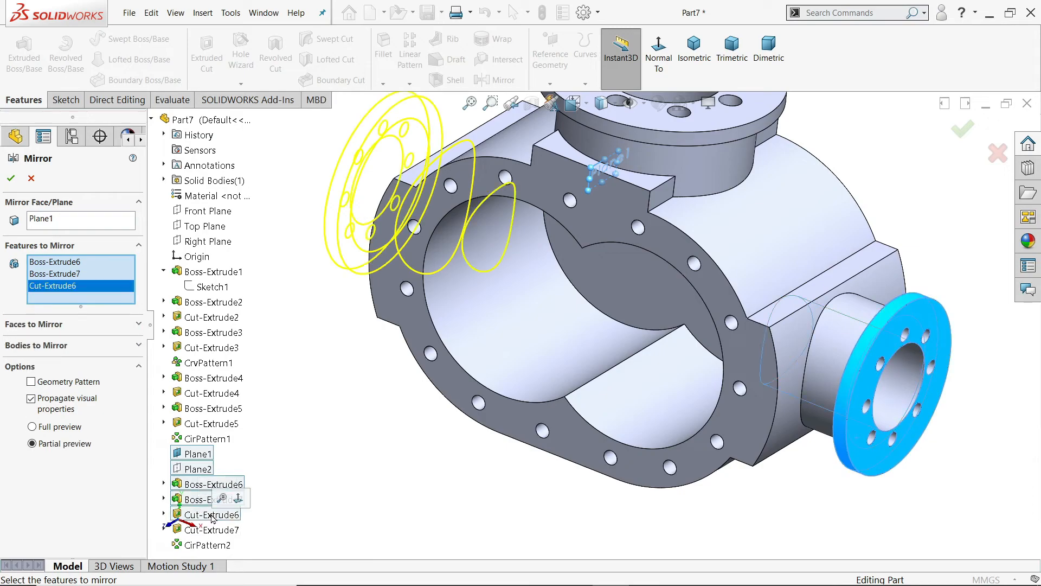
left_click(212, 530)
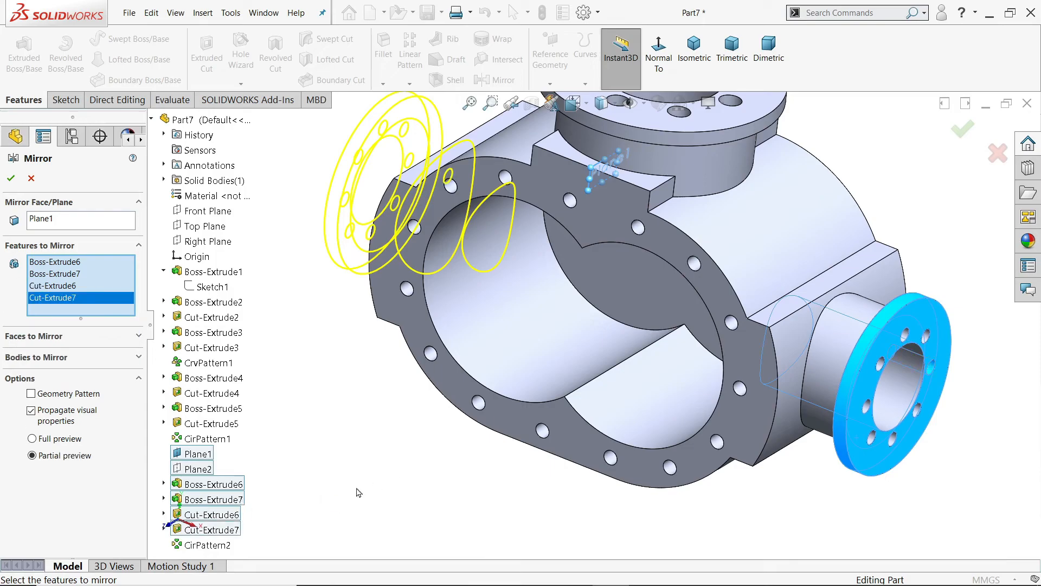
left_click(208, 545)
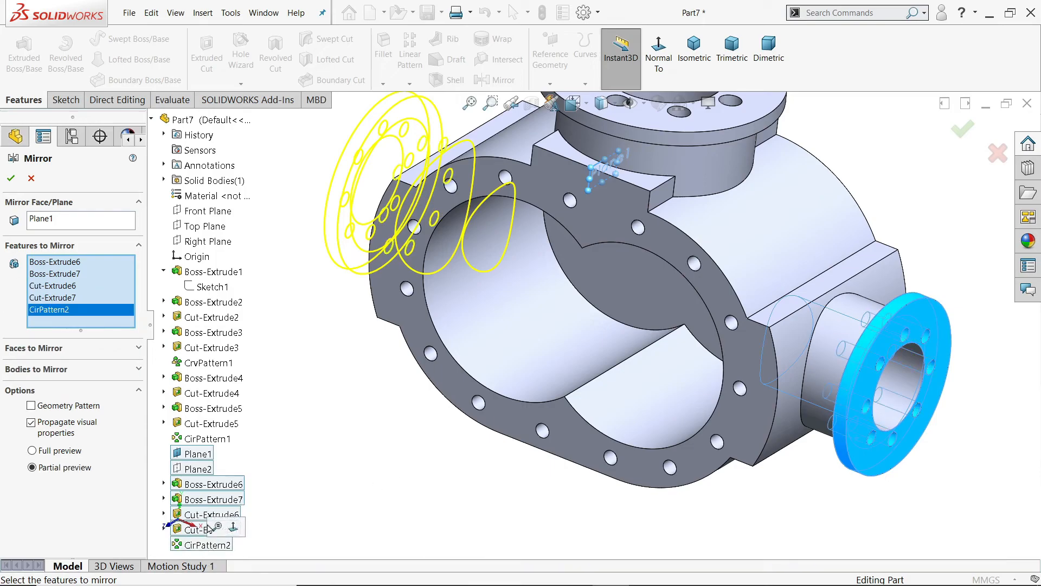
mouse_move(298, 346)
middle_mouse_down()
mouse_move(414, 402)
mouse_move(276, 270)
mouse_move(271, 239)
mouse_move(324, 355)
mouse_move(377, 379)
mouse_move(372, 368)
mouse_move(349, 379)
mouse_move(296, 367)
middle_mouse_up()
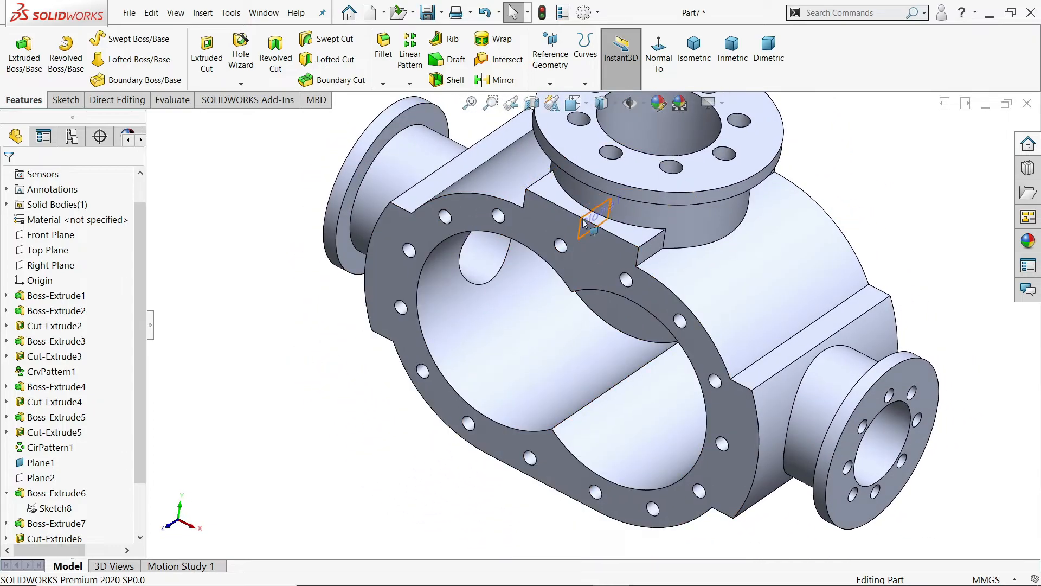
Step: Hide the Plane1 reference plane and show the housing in the Trimetric view
scroll(583, 228, "down", 4)
left_click(584, 245)
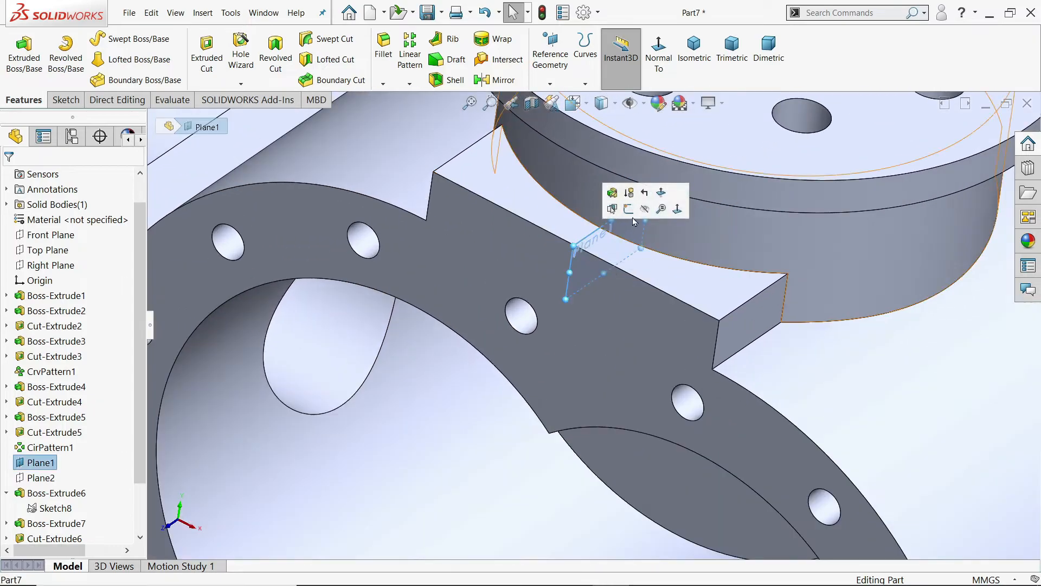
left_click(635, 212)
left_click(732, 49)
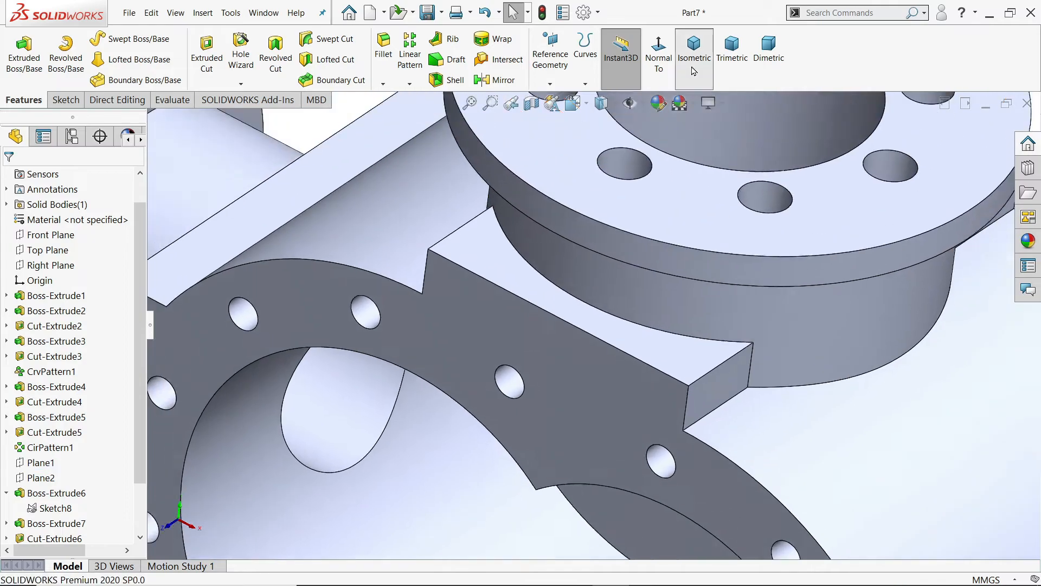
scroll(597, 336, "down", 3)
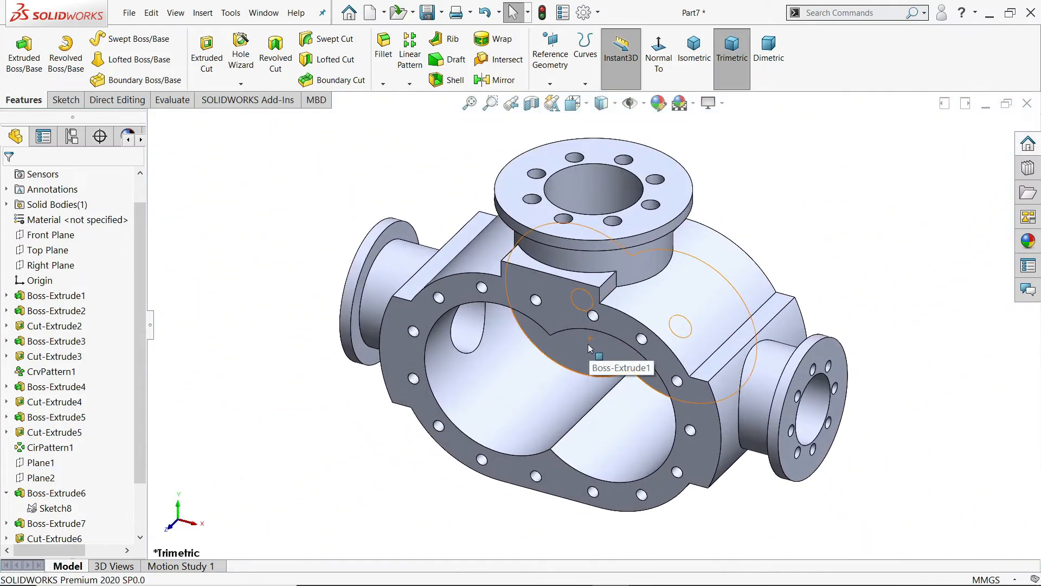
Step: Switch to the housing drawing in Photos and examine the outer wall offset and the fin widths and spacing
key("alt+Tab")
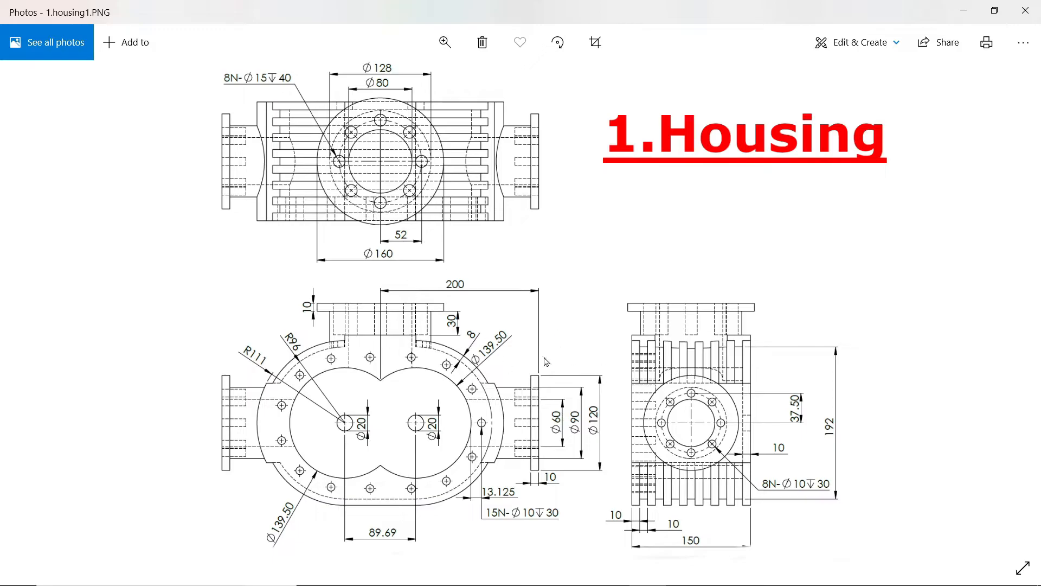
left_click(445, 42)
left_click_drag(379, 84, 422, 83)
mouse_move(525, 354)
left_mouse_down()
mouse_move(495, 441)
mouse_move(358, 334)
mouse_move(274, 304)
left_mouse_up()
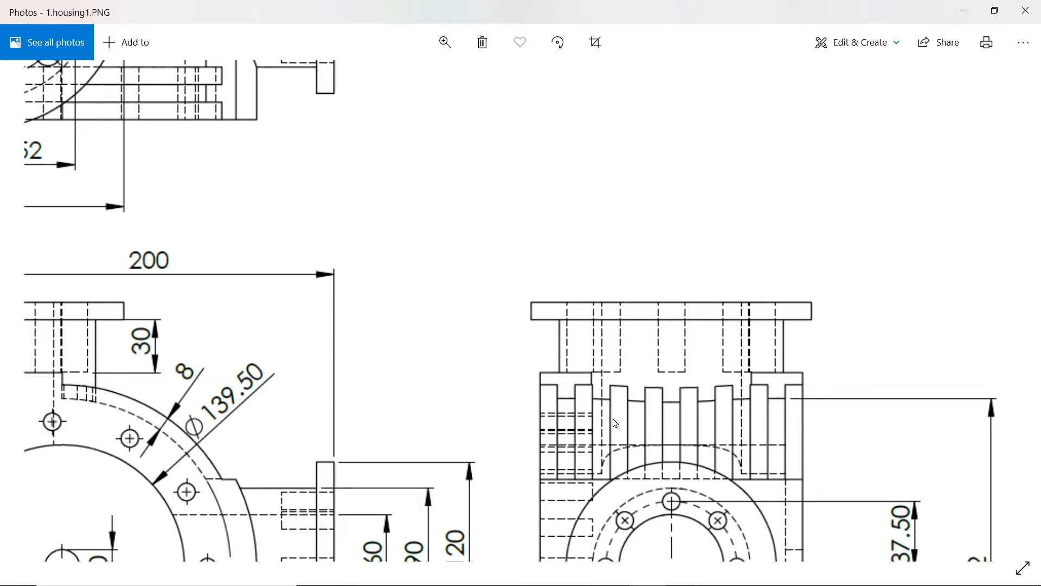
left_click_drag(632, 436, 630, 251)
left_click_drag(627, 385, 621, 230)
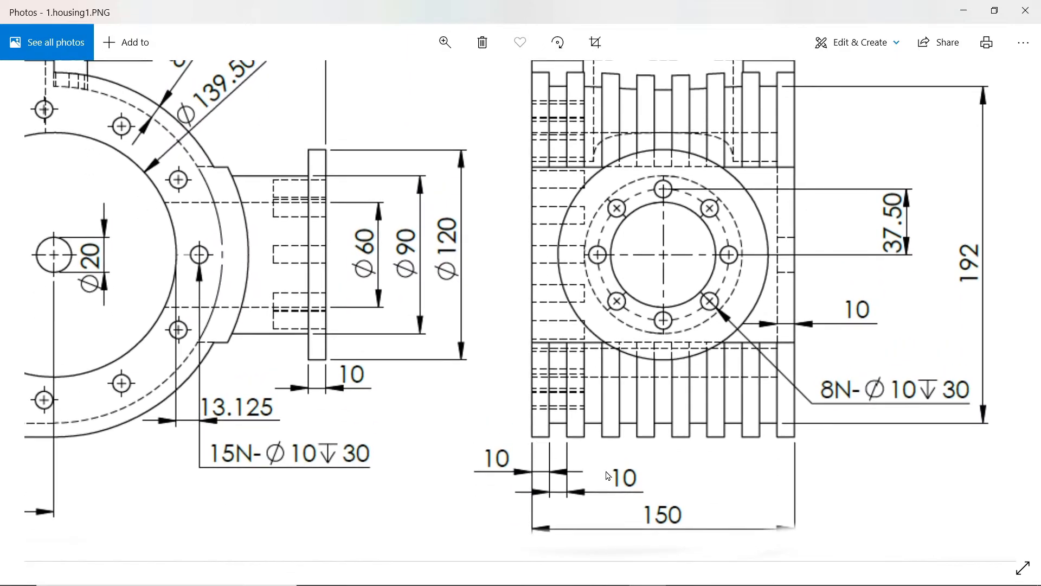
left_click_drag(471, 398, 709, 418)
left_click_drag(509, 239, 604, 393)
left_click_drag(552, 300, 572, 340)
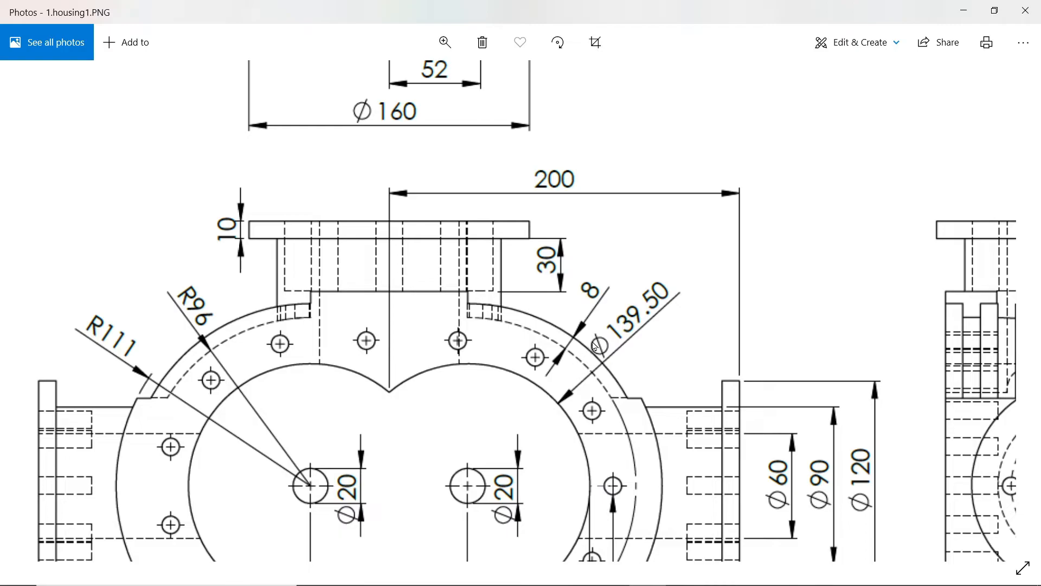
left_click_drag(594, 394, 553, 312)
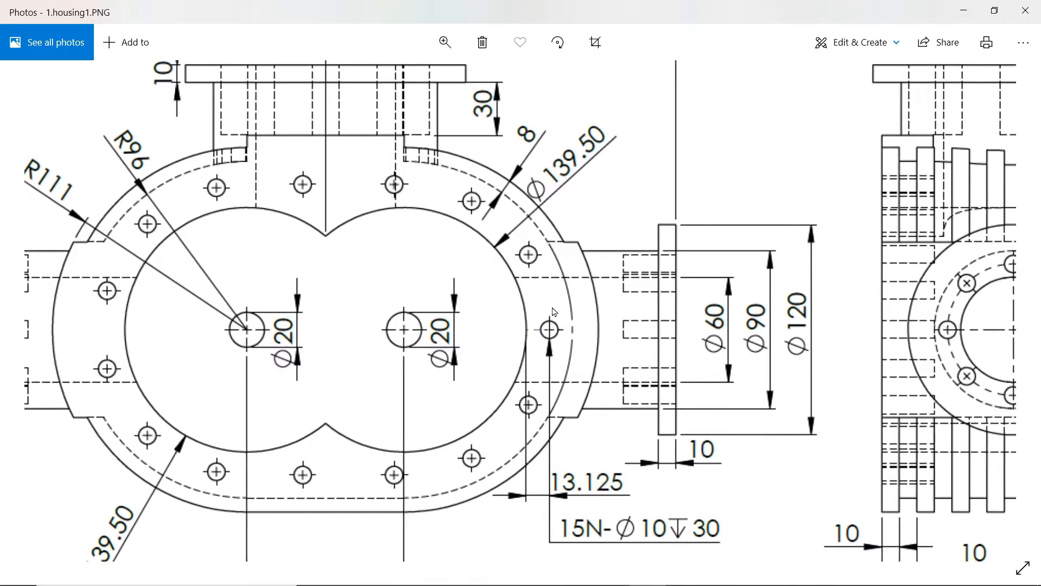
left_click_drag(733, 382, 488, 329)
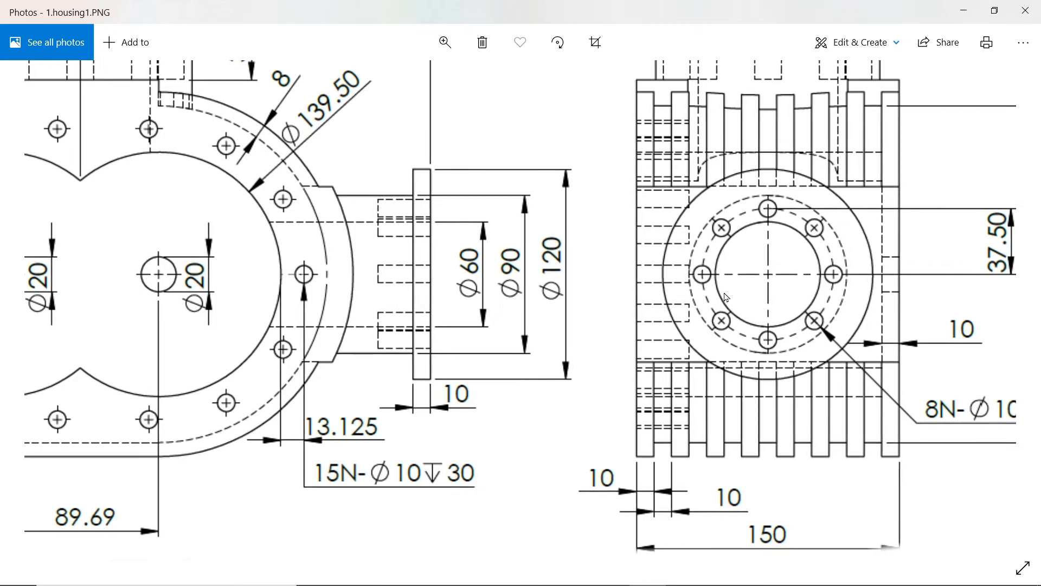
left_click(966, 12)
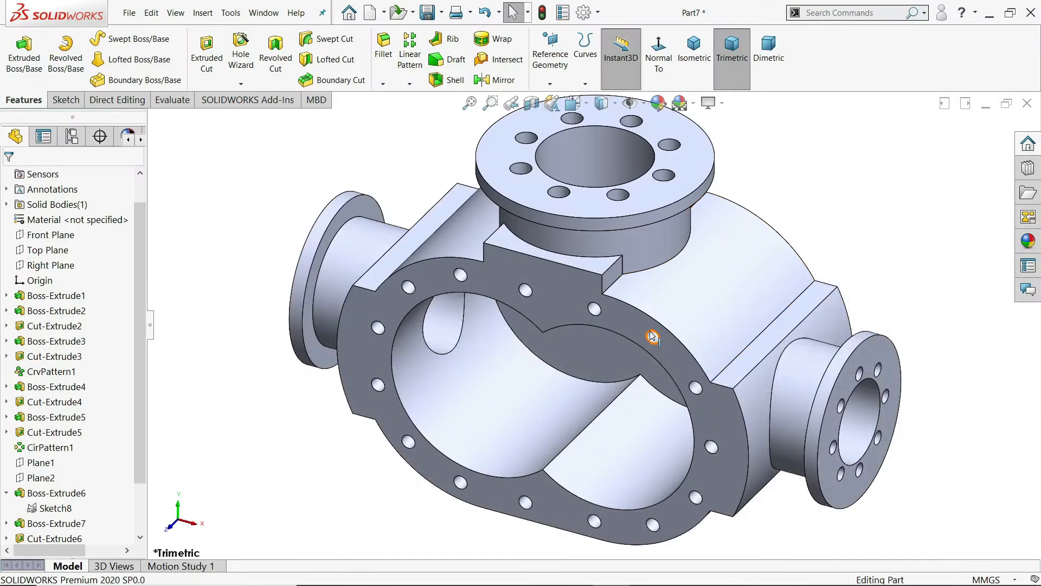
Step: Sketch a straight slot on the housing's front flange face, running between the centres of the two 20 mm holes
left_click(635, 321)
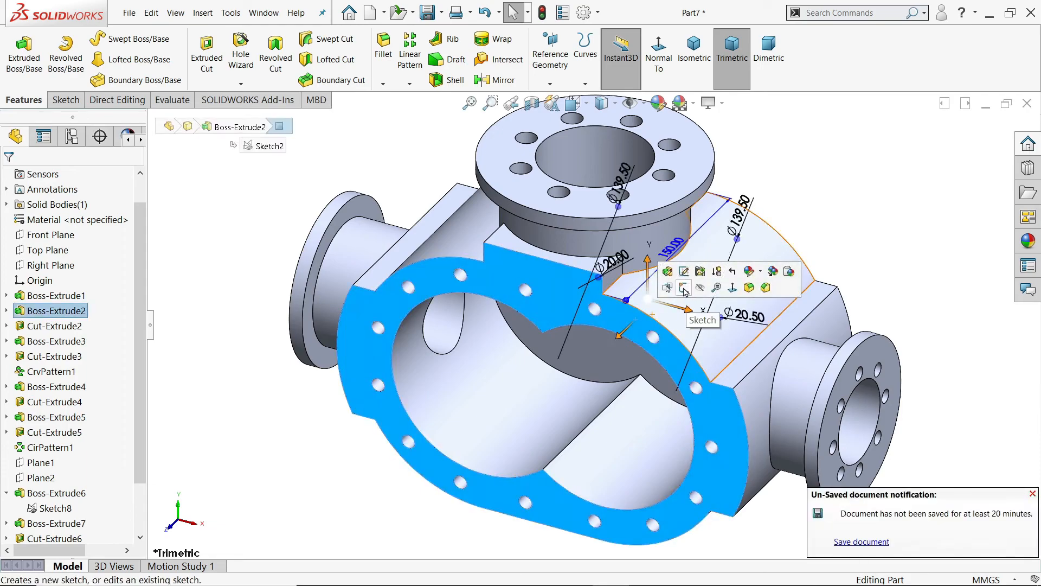
left_click(684, 292)
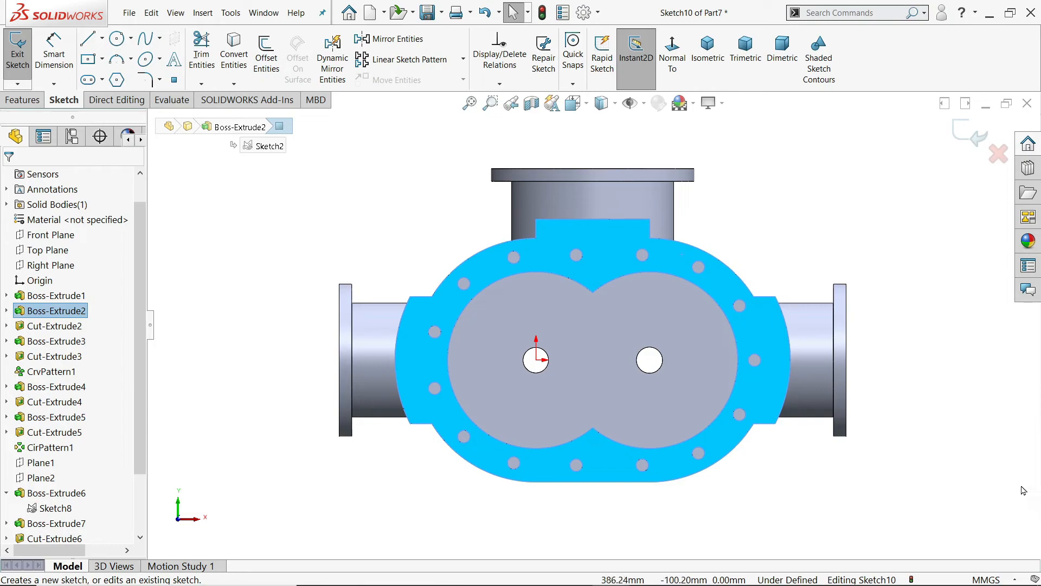
scroll(705, 298, "down", 2)
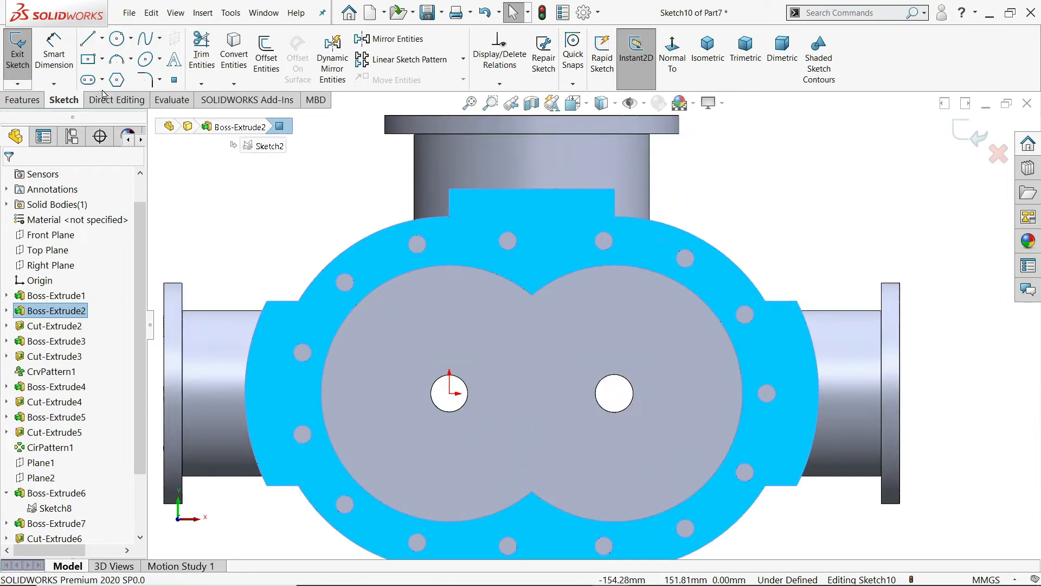
left_click(89, 81)
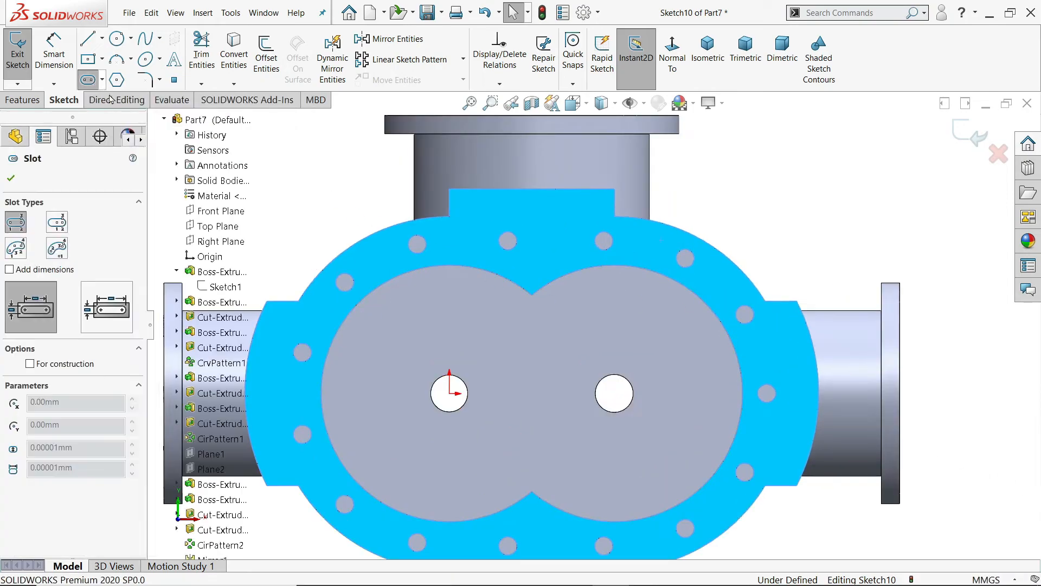
left_click(450, 393)
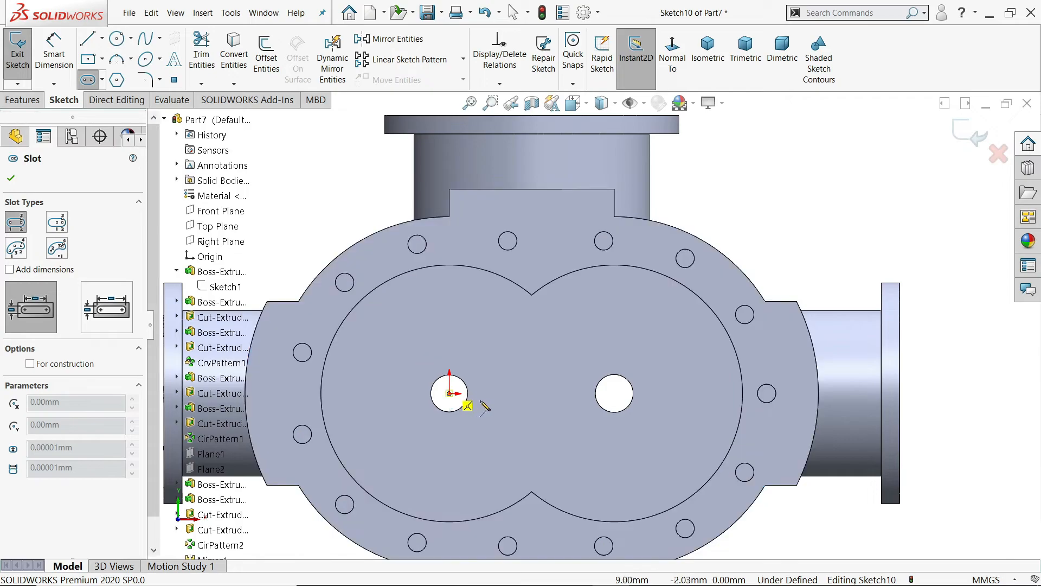
left_click(613, 393)
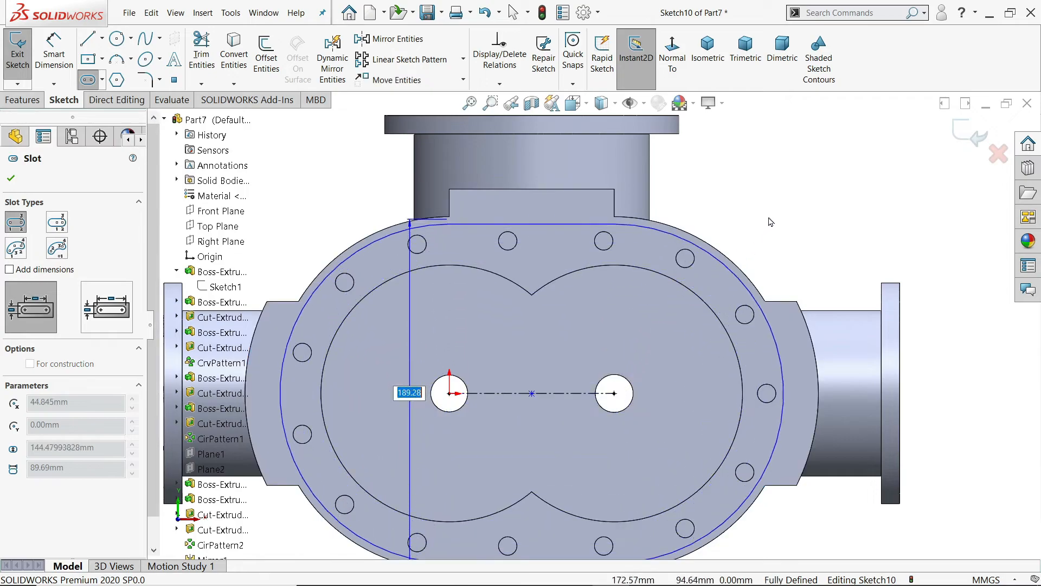
left_click(789, 196)
right_click(847, 171)
left_click(873, 187)
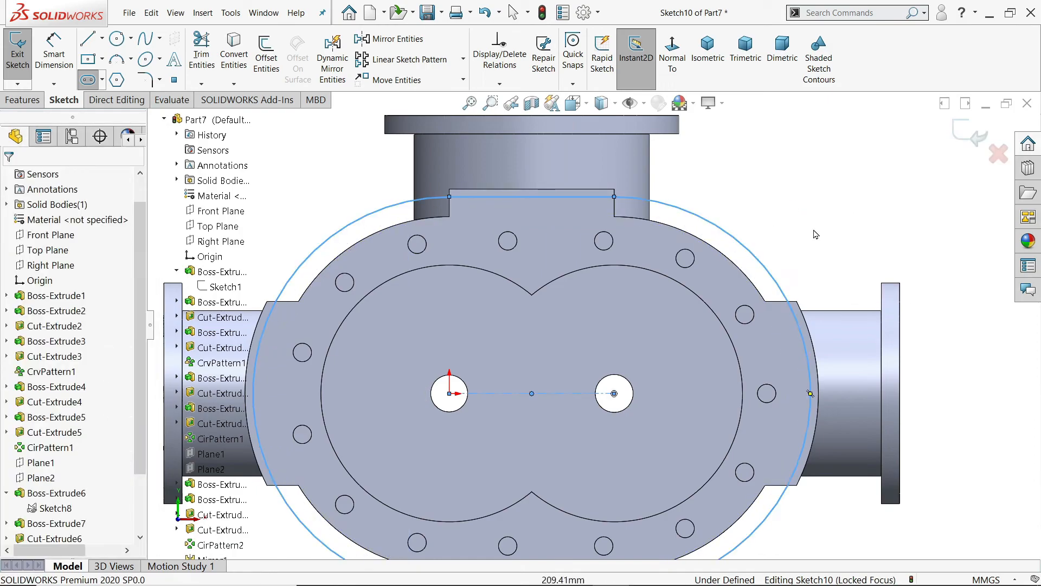
Step: Make the slot's end arc coradial with the flange's outer arc edge
scroll(767, 241, "up", 2)
left_click(712, 268)
left_click(743, 257, "ctrl")
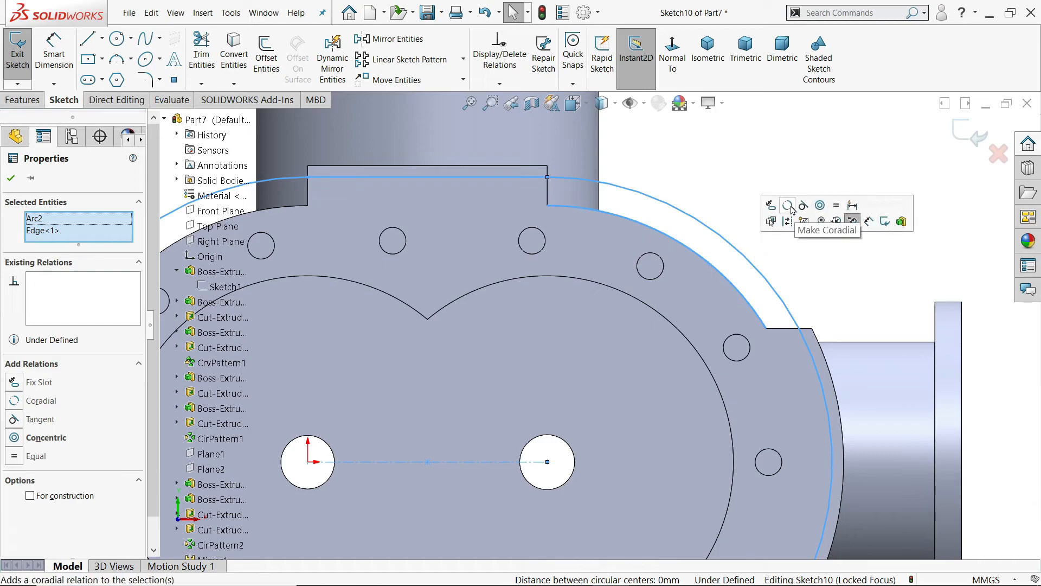
left_click(787, 205)
left_click(739, 167)
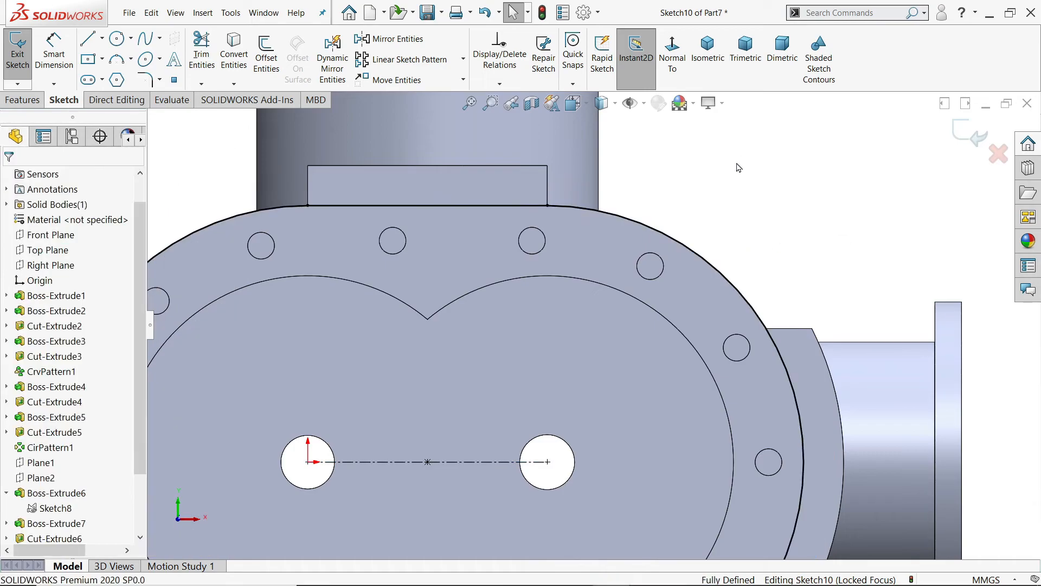
Step: Offset the flange-outline slot in the sketch outward by 8 mm
scroll(593, 321, "up", 2)
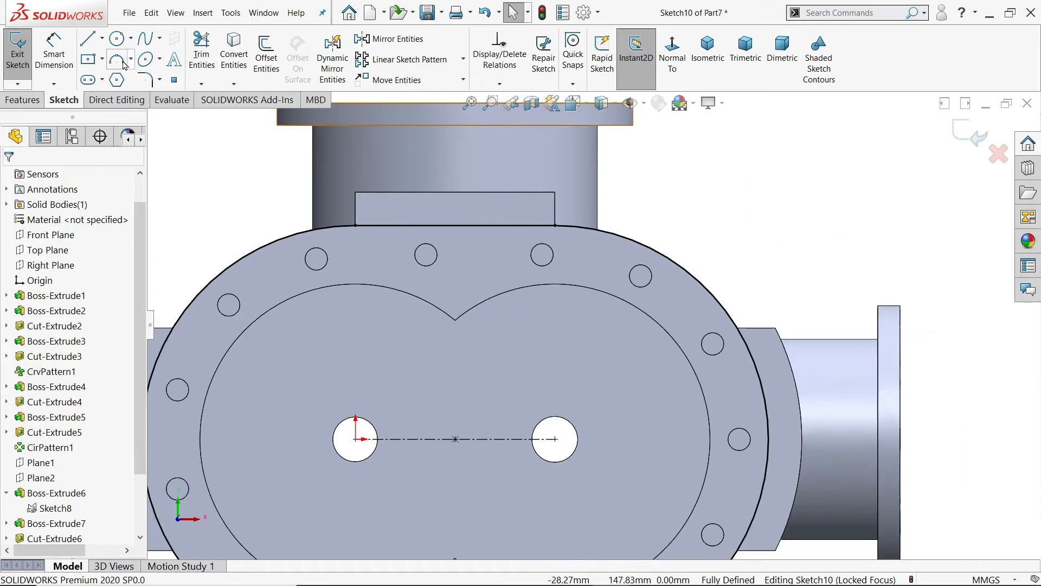
left_click(266, 57)
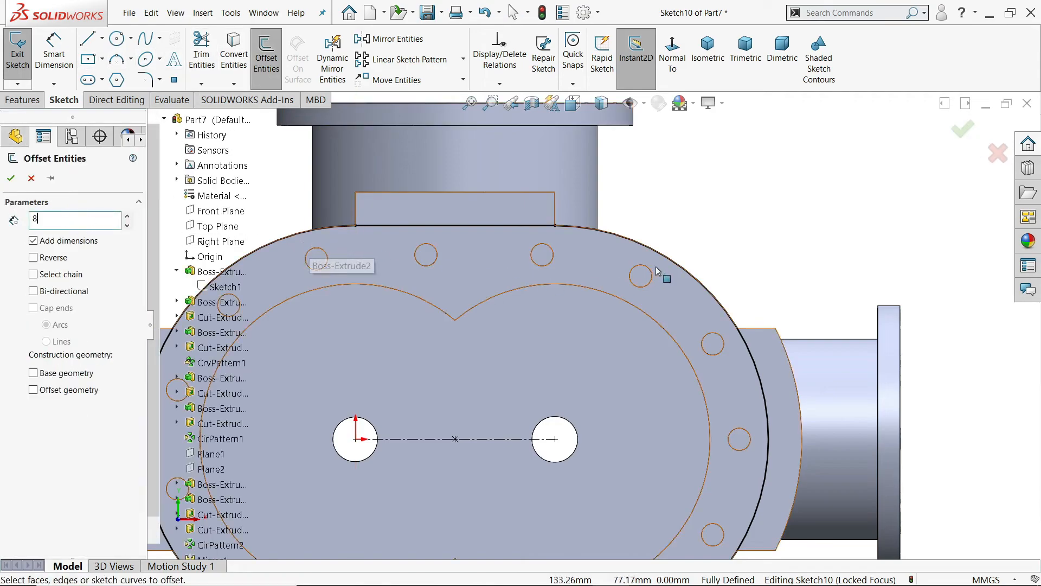
type("8")
left_click(690, 274)
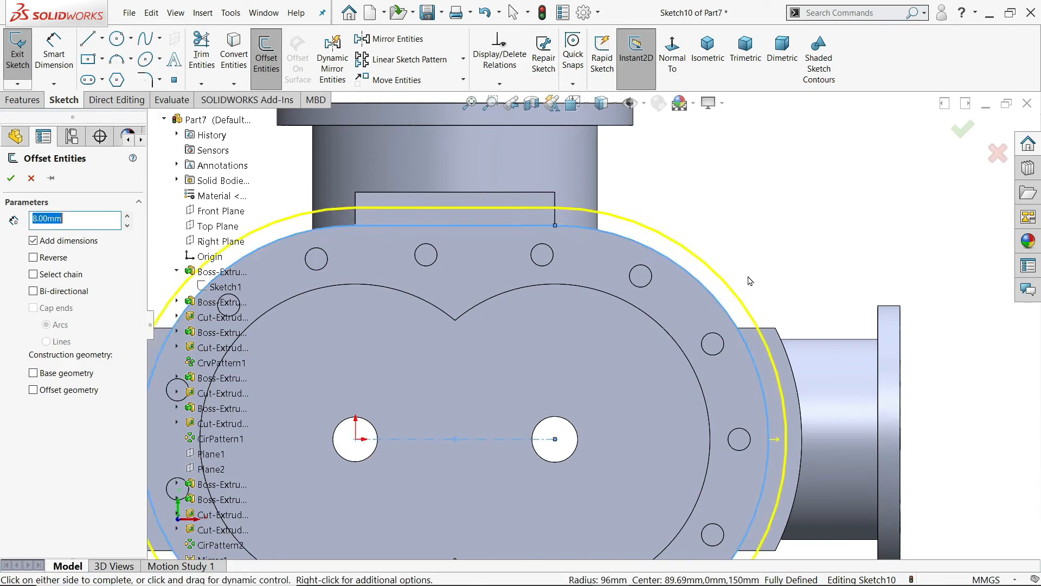
scroll(738, 279, "up", 3)
scroll(446, 285, "down", 2)
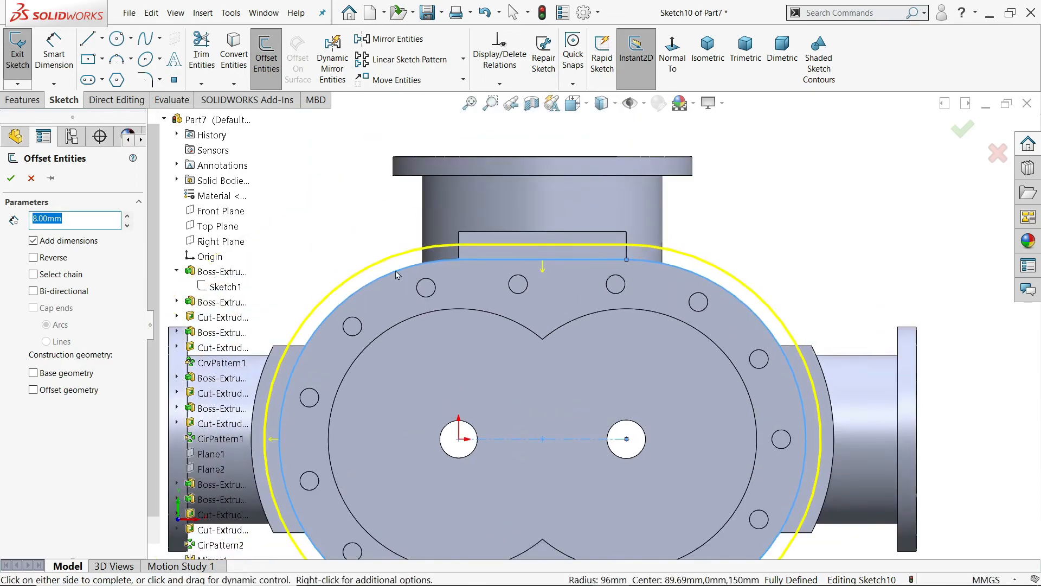
left_click(10, 178)
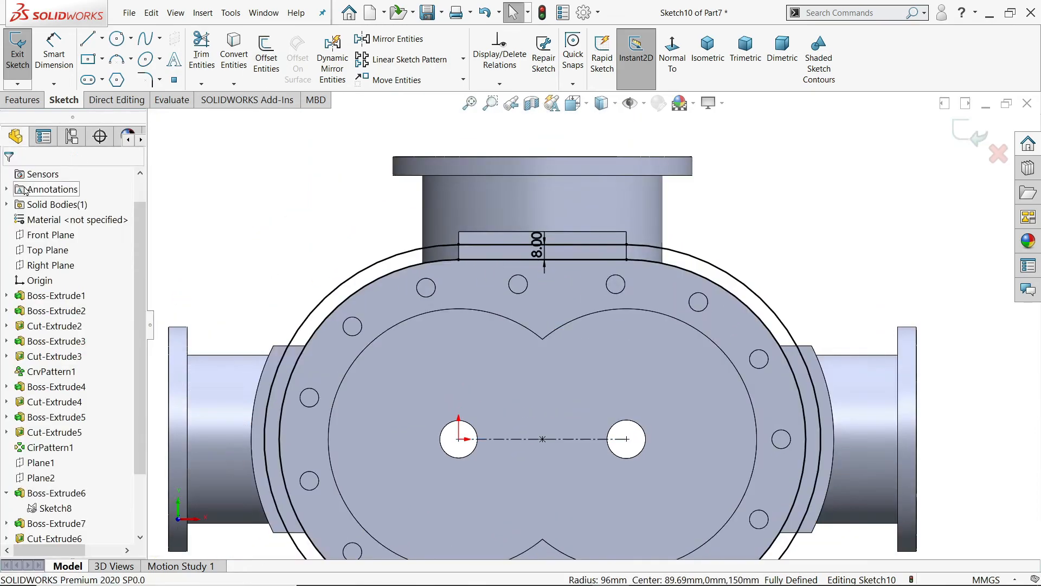
Step: Convert the two short vertical edges of the pad under the upper nozzle into sketch lines
scroll(466, 347, "up", 3)
scroll(477, 349, "down", 5)
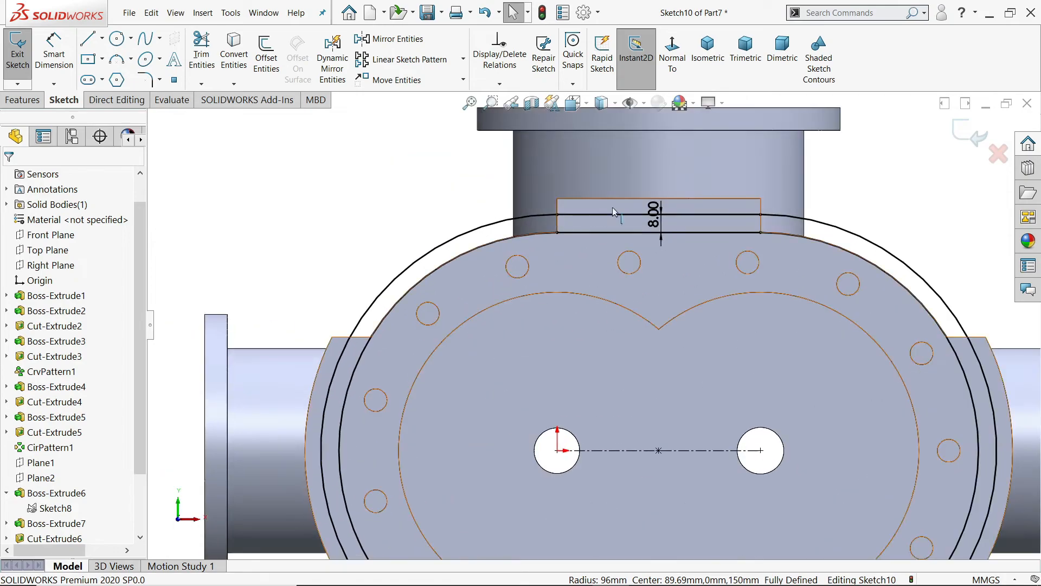
scroll(602, 215, "down", 5)
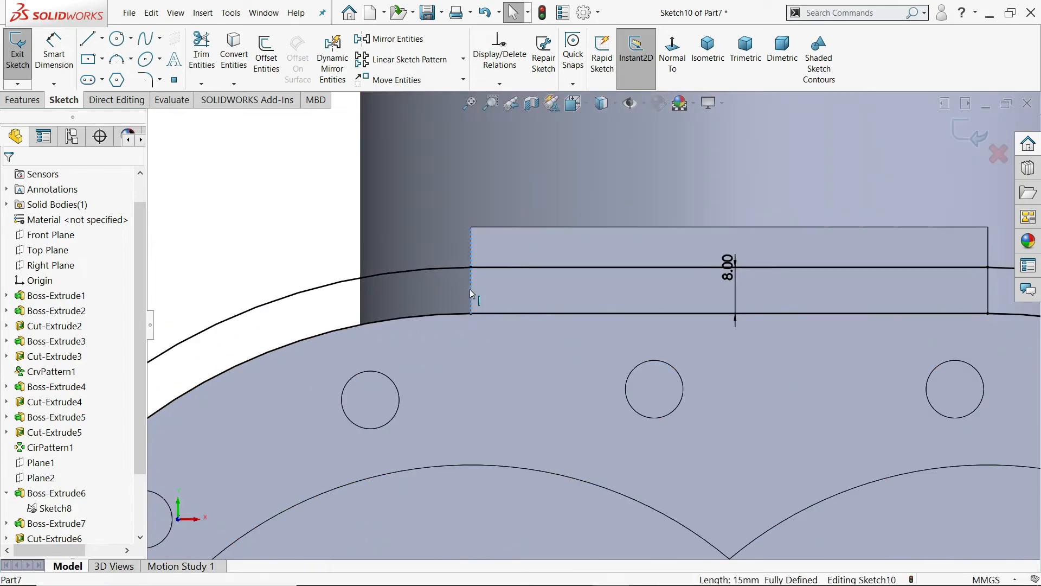
scroll(583, 324, "up", 3)
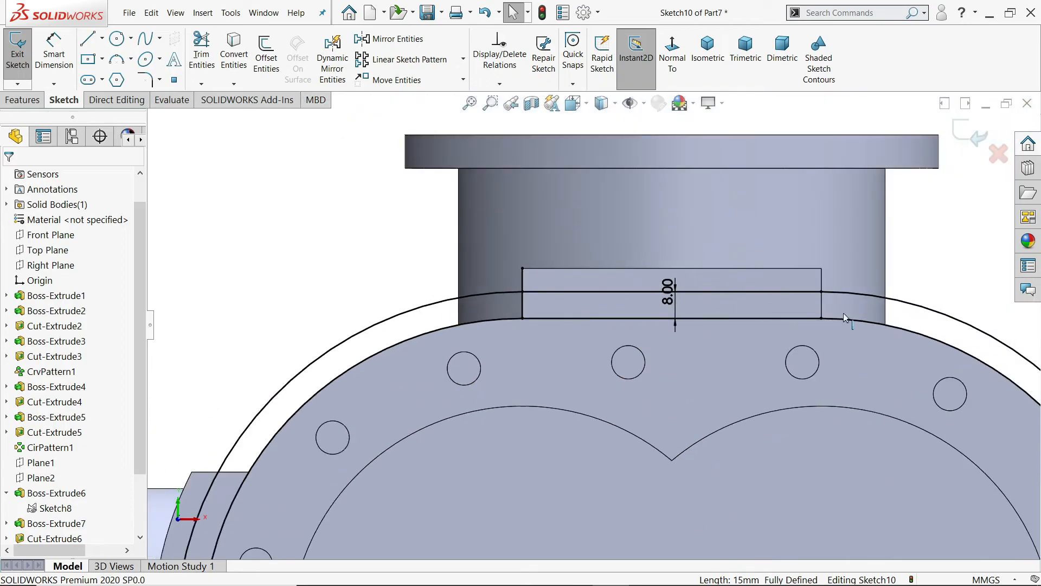
scroll(765, 298, "down", 3)
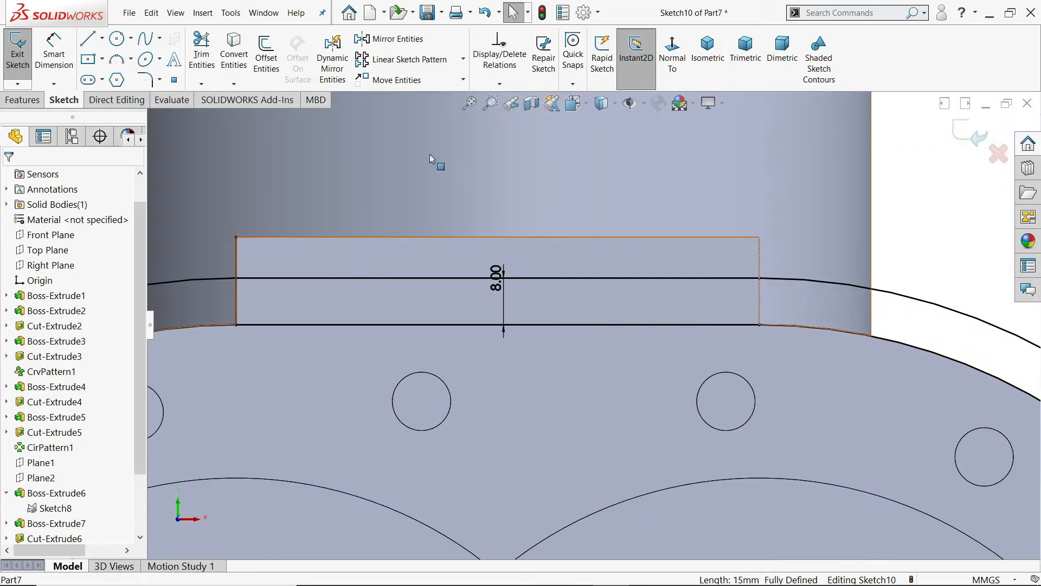
scroll(586, 331, "up", 8)
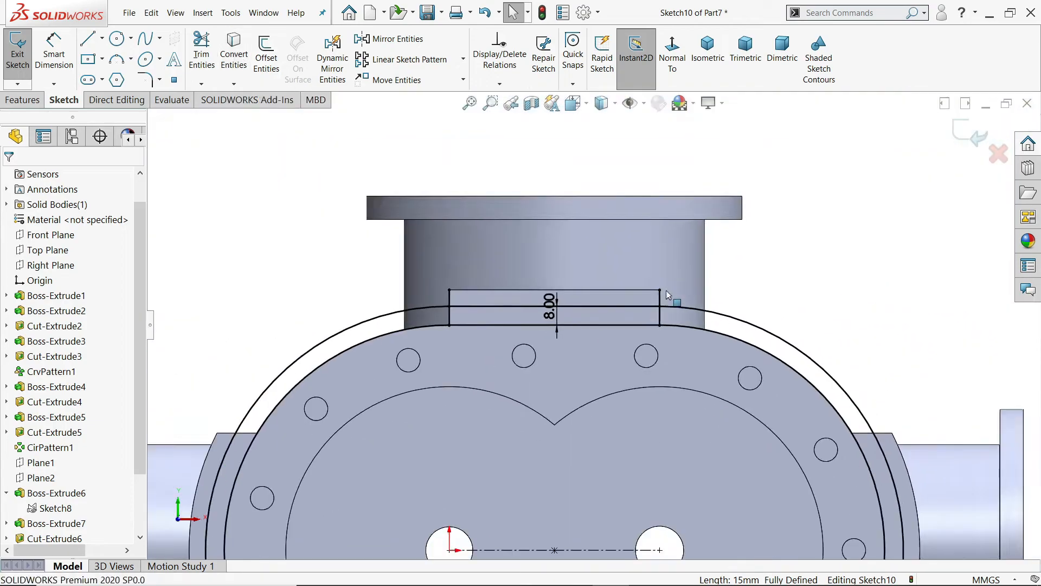
Step: Convert the upper and lower horizontal edges of both side nozzle pads into sketch lines
scroll(494, 403, "down", 5)
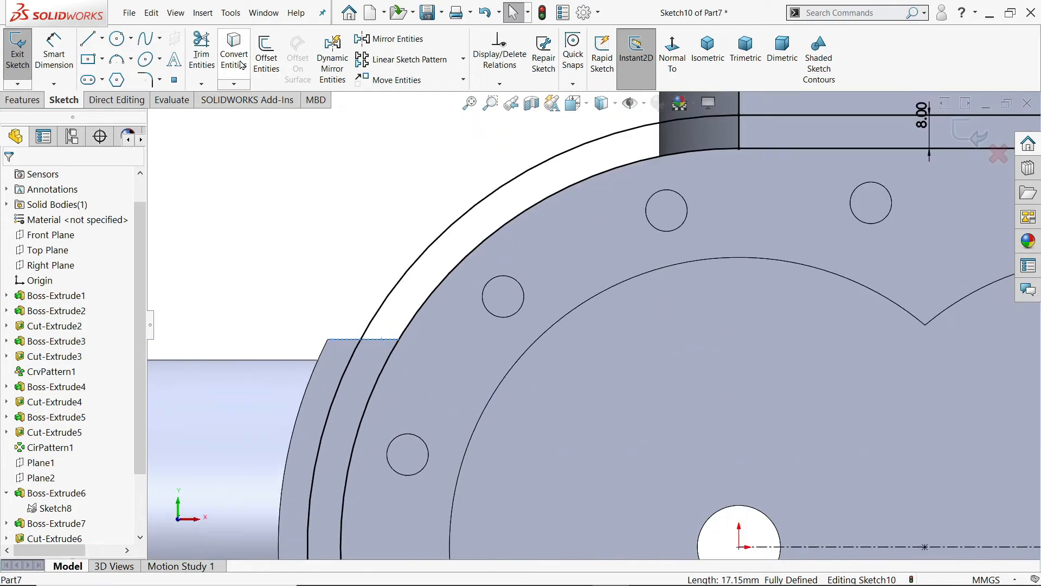
scroll(436, 272, "up", 6)
scroll(512, 455, "down", 6)
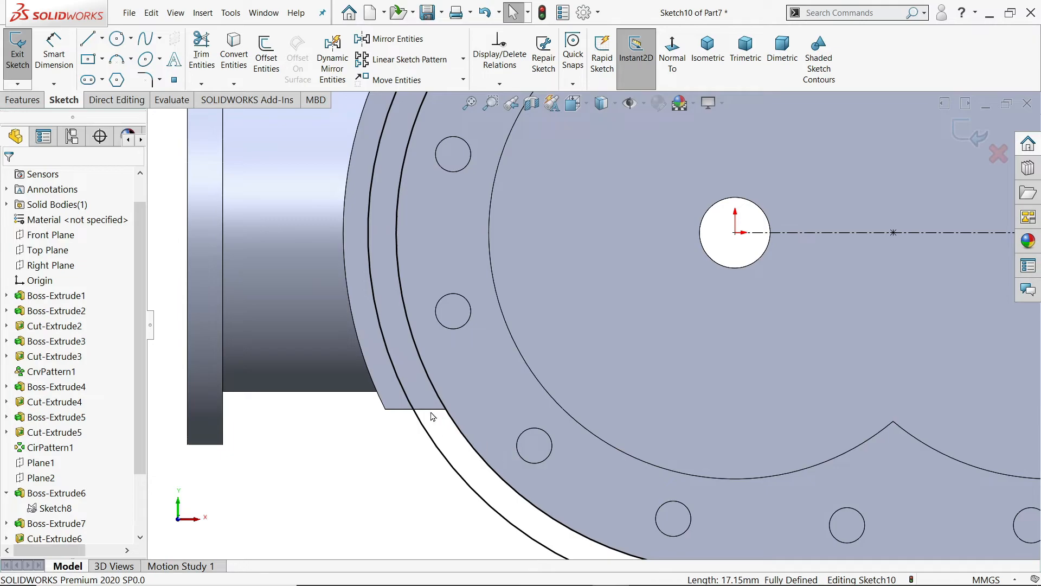
scroll(433, 415, "up", 2)
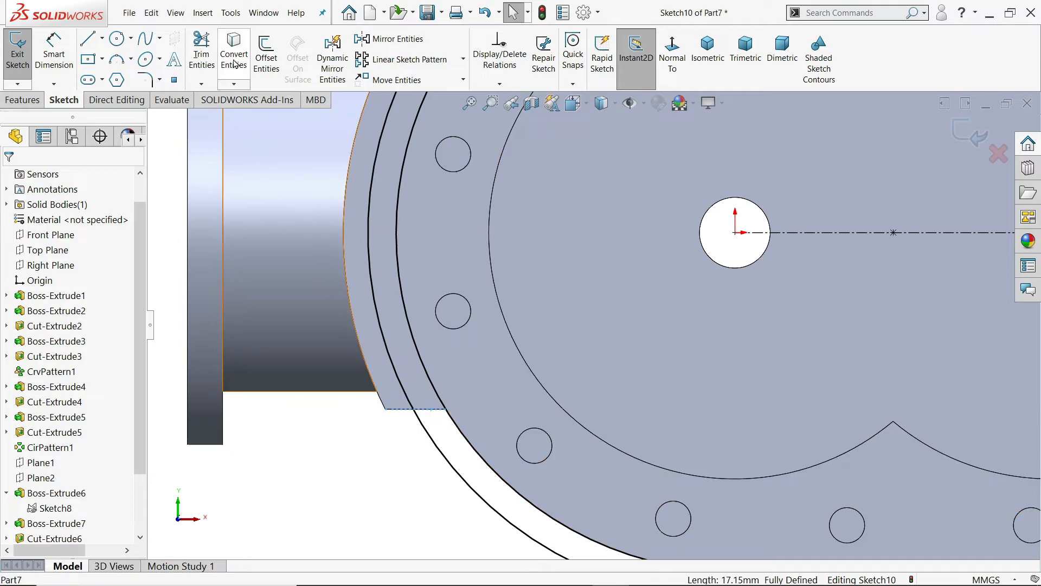
scroll(495, 337, "up", 3)
scroll(912, 360, "down", 5)
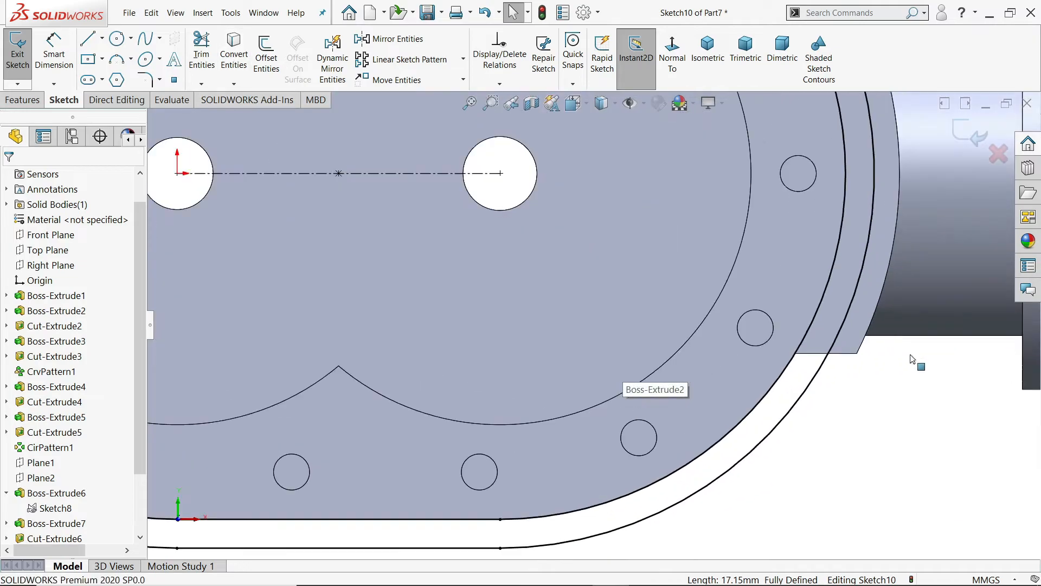
left_click(820, 354)
left_click(233, 67)
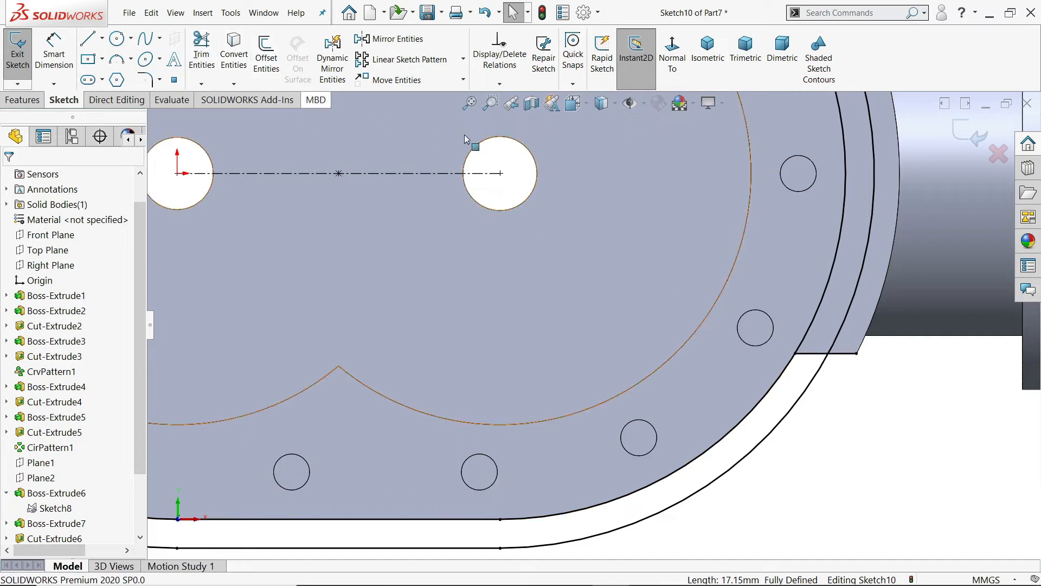
scroll(889, 248, "up", 3)
scroll(732, 131, "down", 2)
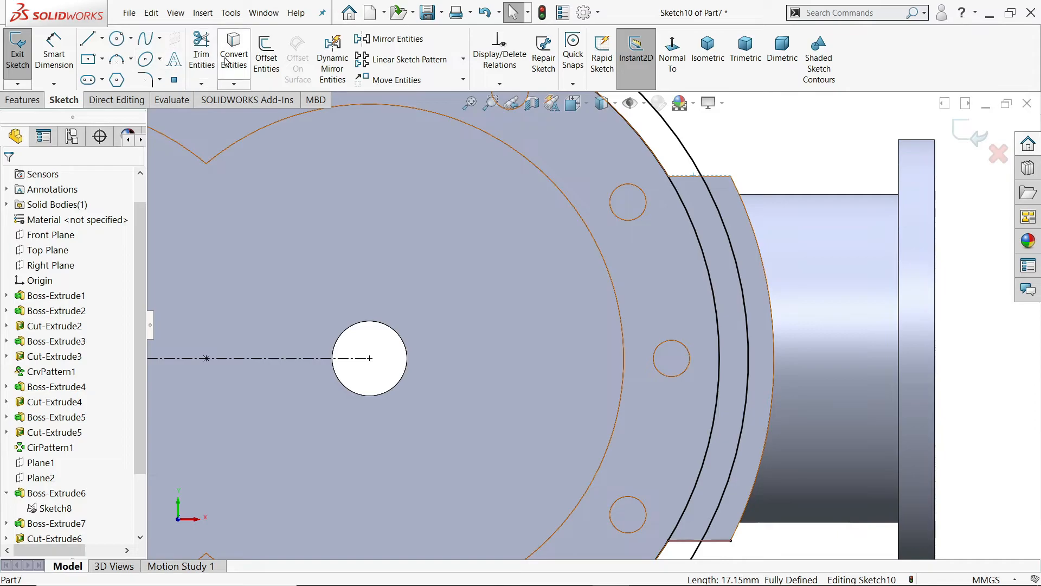
scroll(585, 317, "up", 4)
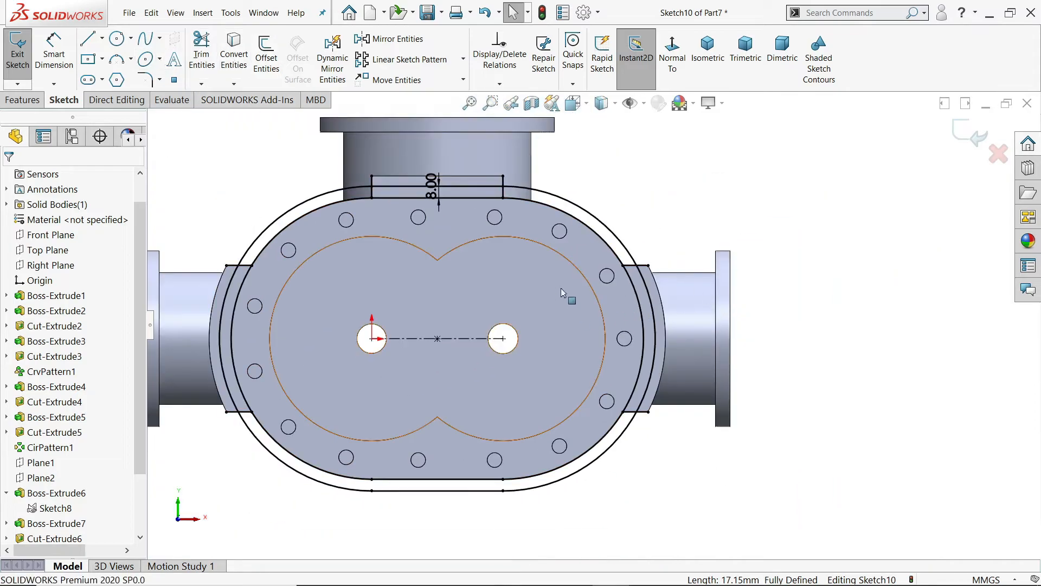
Step: Start a boss extrusion using the two upper arc regions and the lower region between the slot outline and its offset
scroll(561, 290, "up", 3)
mouse_move(560, 288)
middle_mouse_down()
mouse_move(509, 347)
mouse_move(529, 358)
middle_mouse_up()
scroll(445, 348, "down", 3)
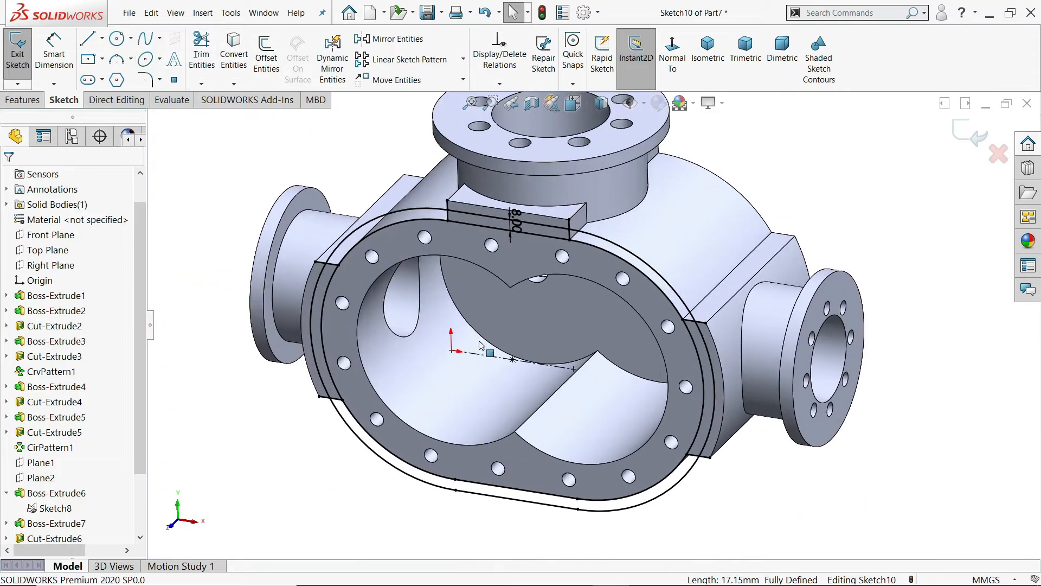
scroll(480, 345, "down", 1)
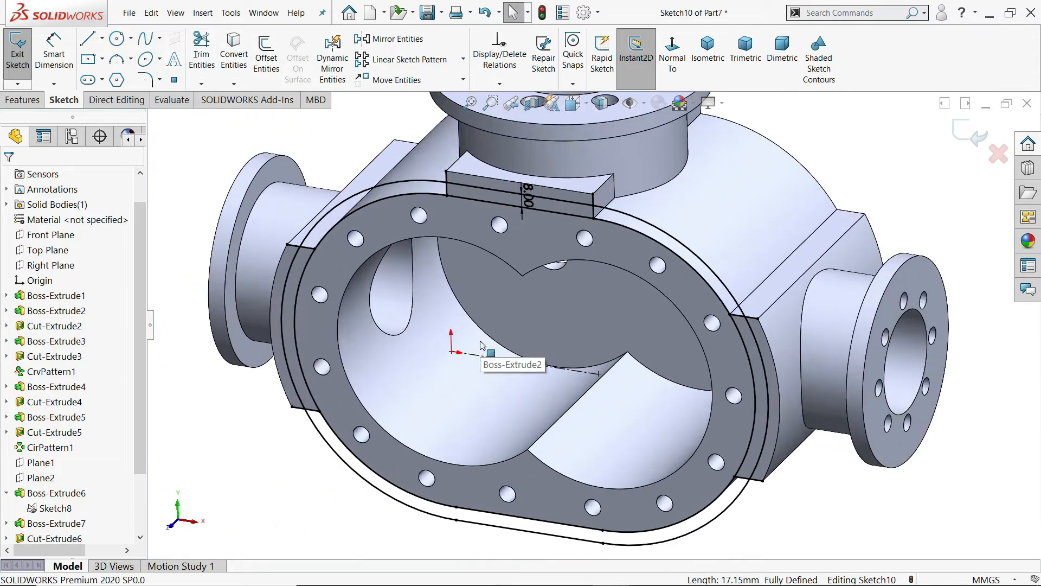
left_click(40, 101)
left_click(26, 59)
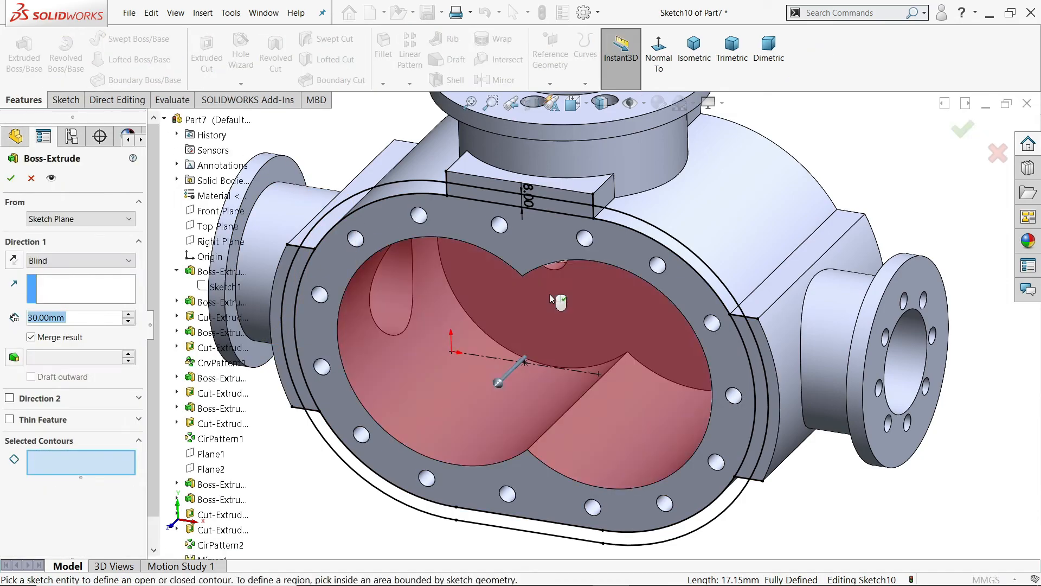
scroll(443, 300, "down", 3)
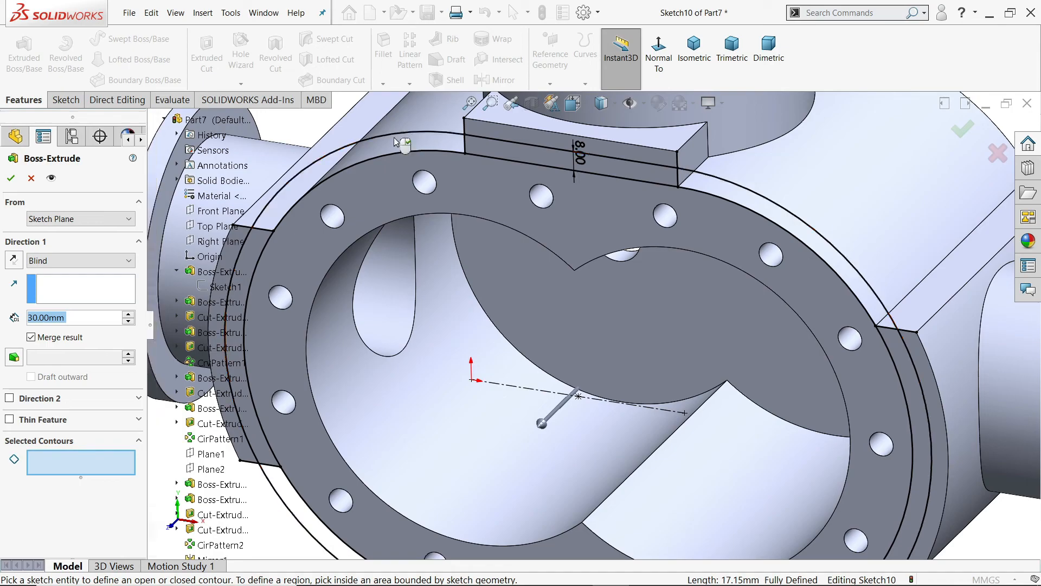
left_click(396, 145)
left_click(727, 197)
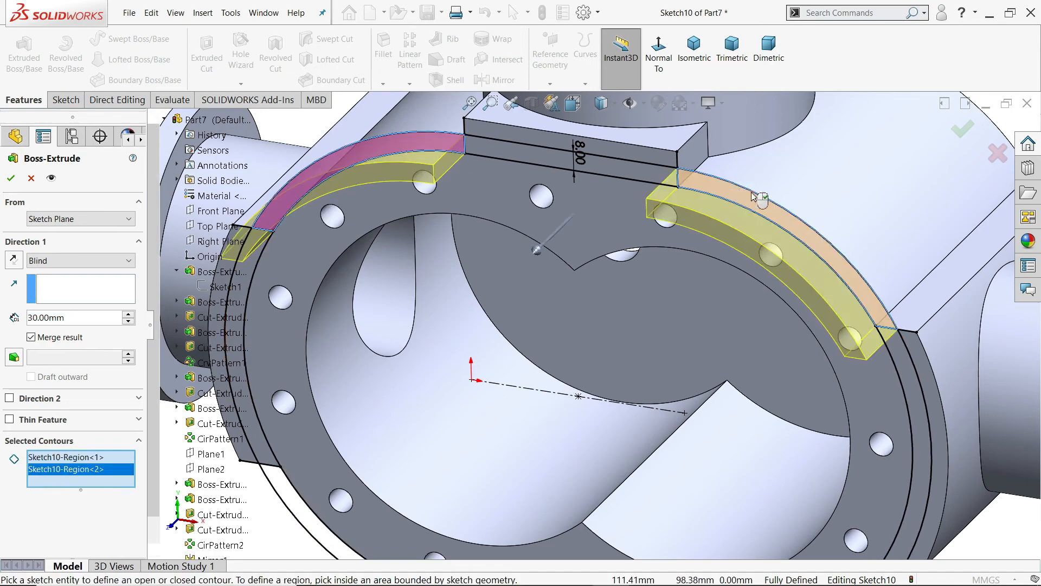
scroll(814, 204, "up", 3)
scroll(822, 351, "up", 2)
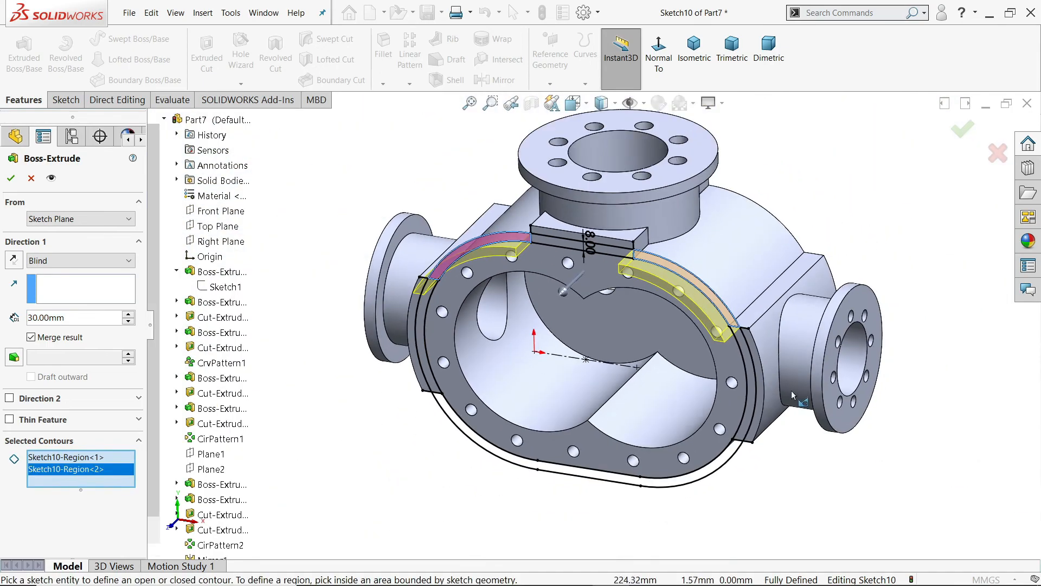
scroll(592, 484, "down", 3)
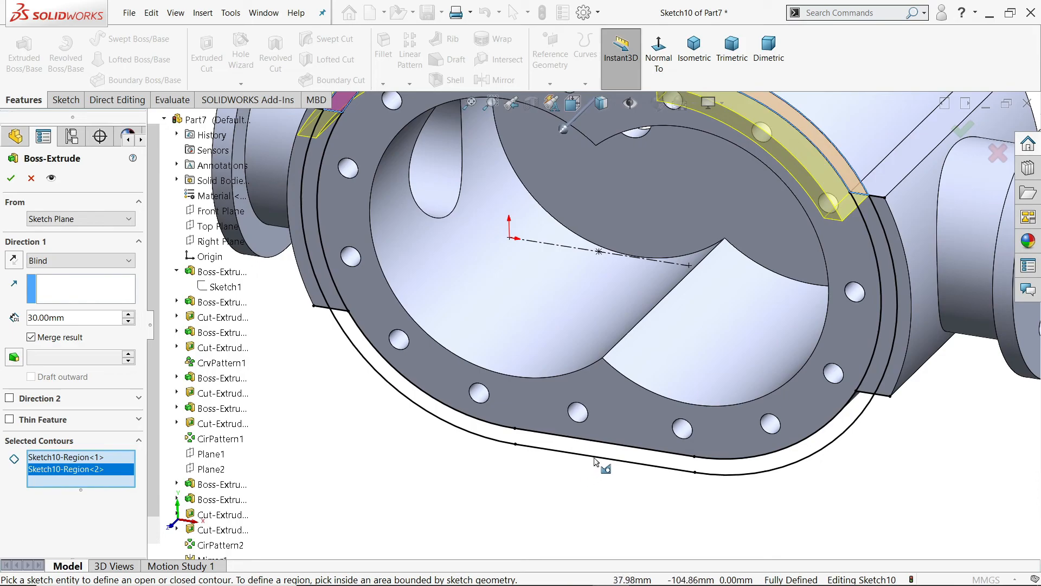
left_click(630, 458)
scroll(878, 464, "up", 2)
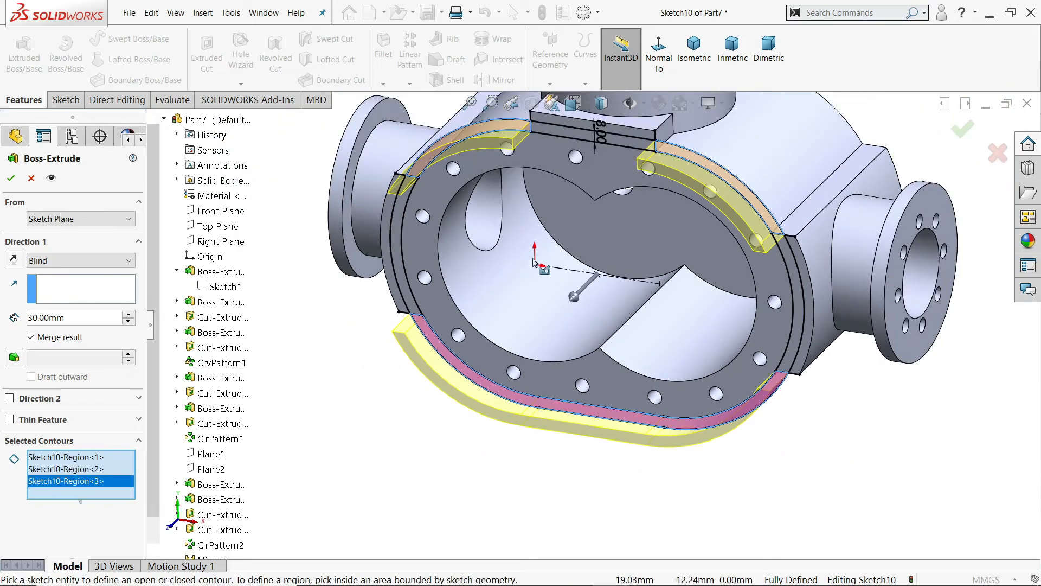
Step: Extrude the selected regions 10 mm, reversing the direction so the fin runs back along the housing wall
scroll(543, 271, "down", 1)
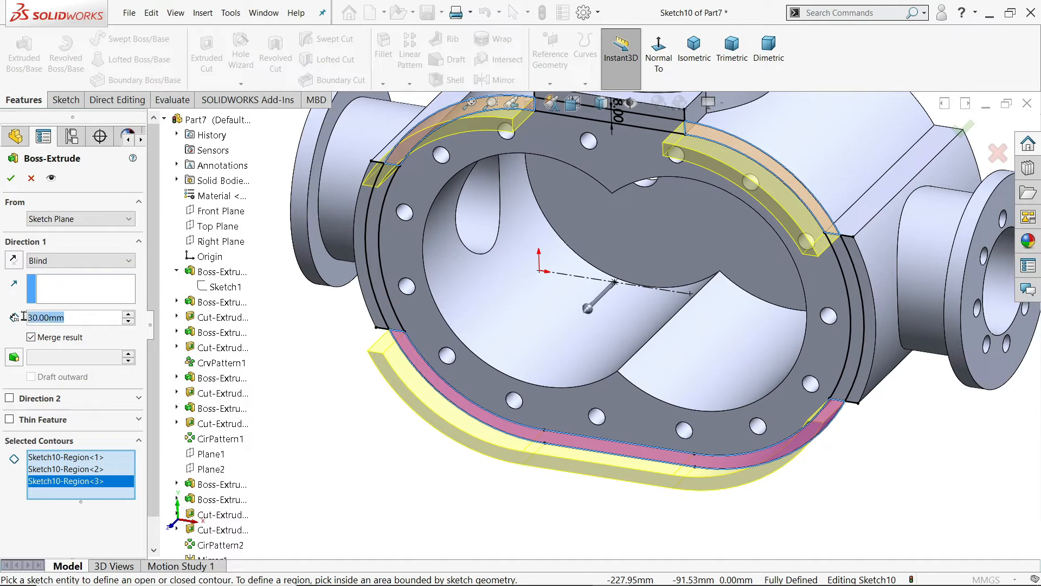
type("10")
key("Return")
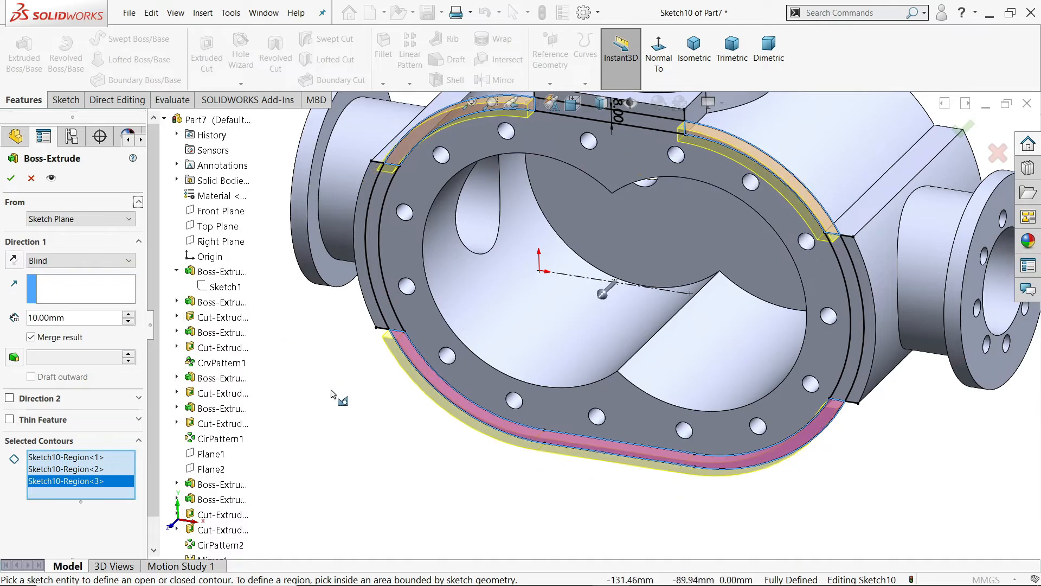
middle_click_drag(347, 400, 353, 461)
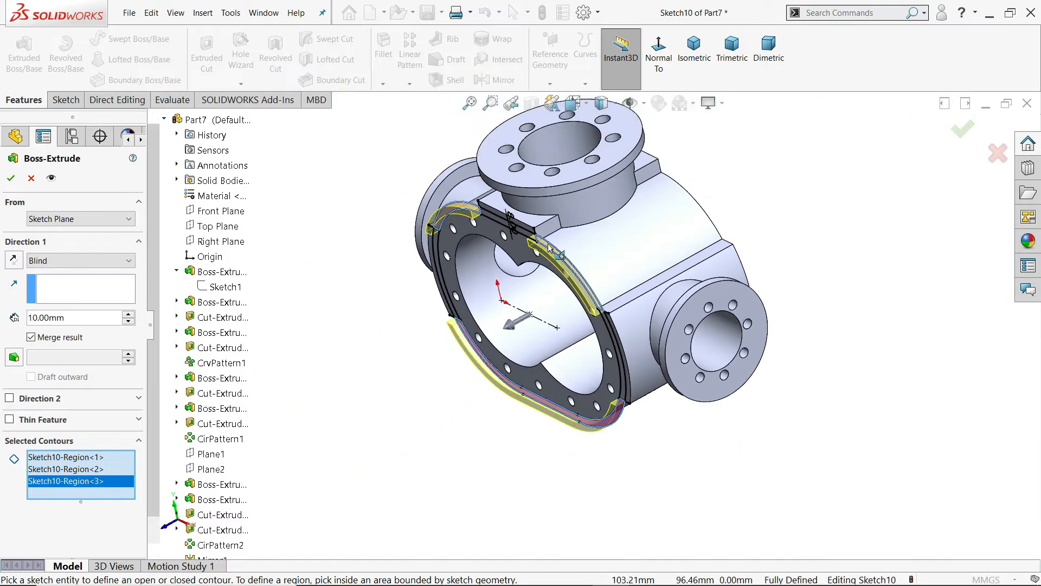
scroll(584, 273, "down", 3)
scroll(564, 266, "up", 2)
scroll(477, 279, "down", 4)
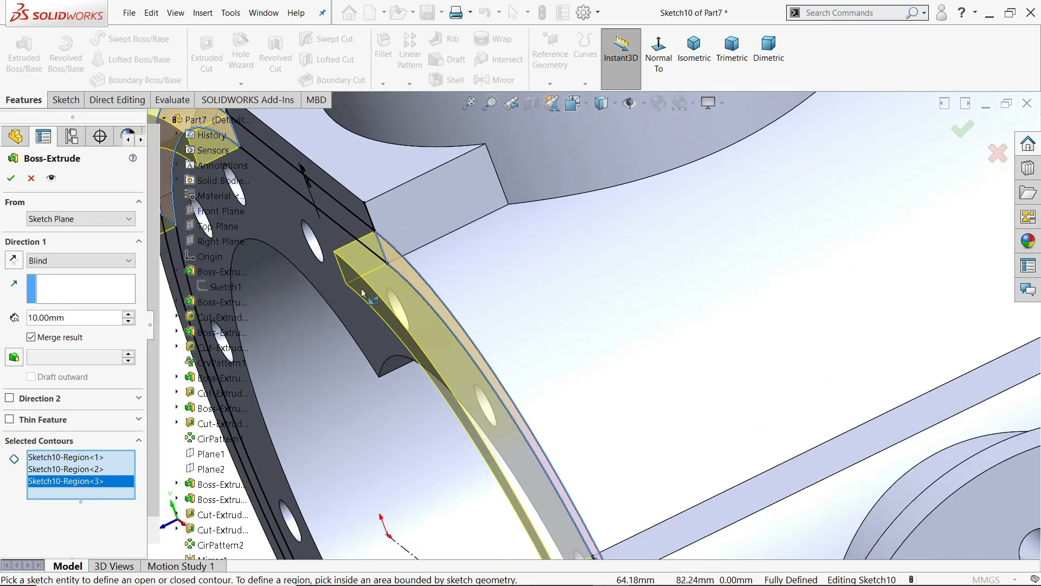
left_click(14, 261)
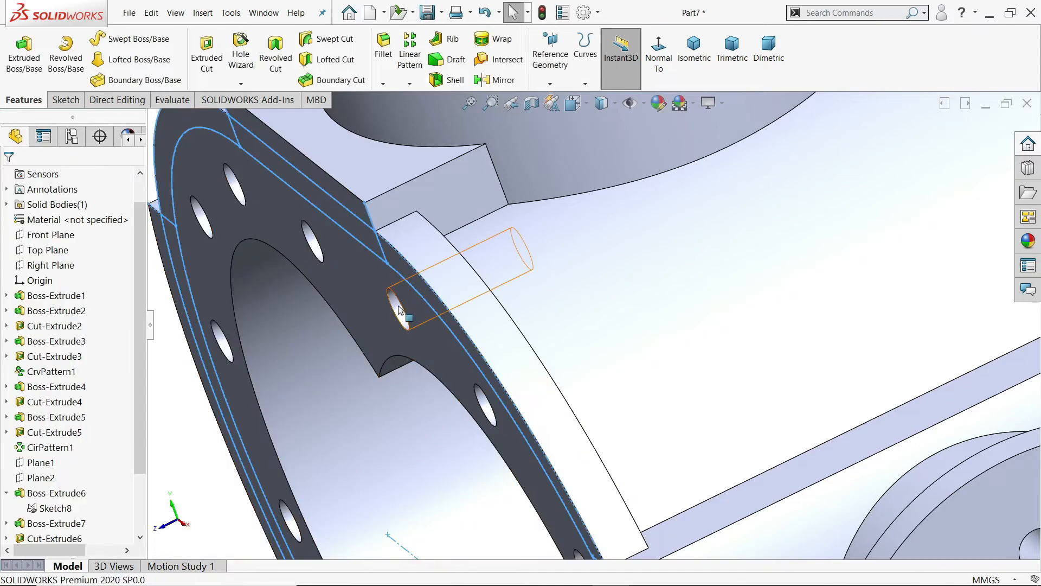
Step: Start a linear pattern of the last extruded fin, using the short edge of the upper nozzle pad as direction
scroll(404, 313, "up", 5)
middle_click_drag(525, 374, 357, 301)
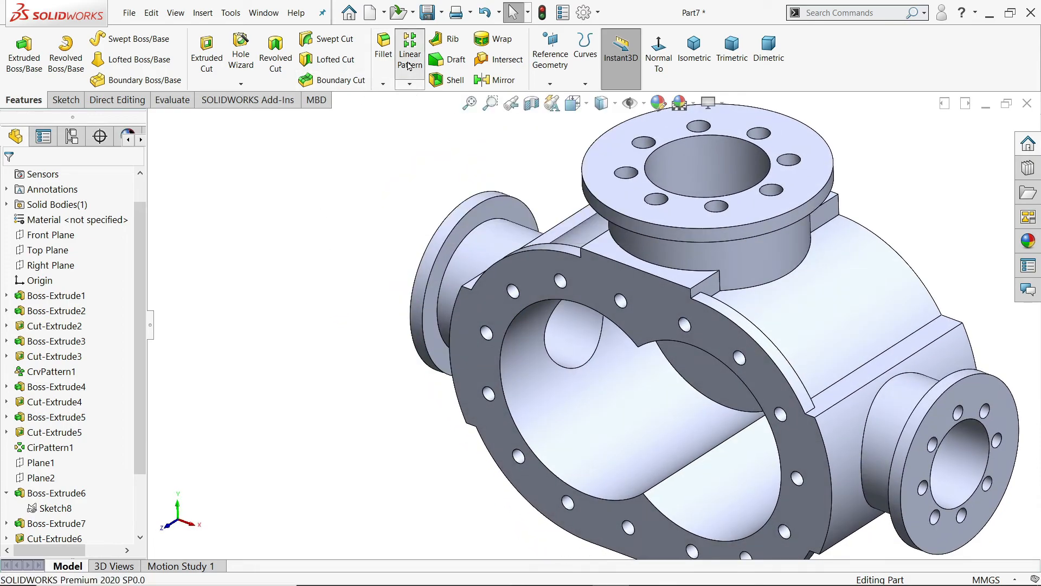
left_click(410, 51)
scroll(641, 299, "down", 5)
left_click(629, 297)
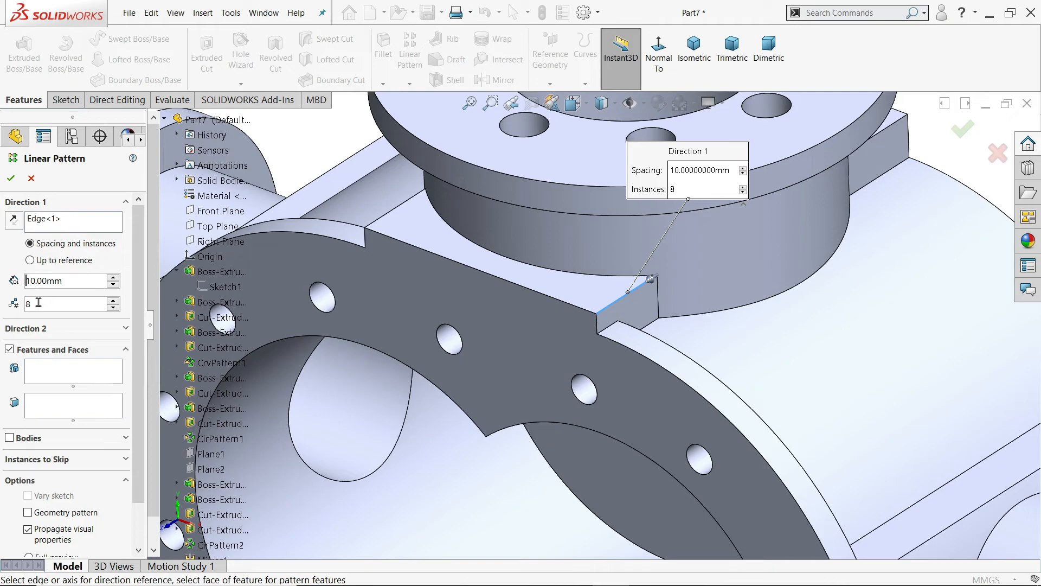
left_click(50, 368)
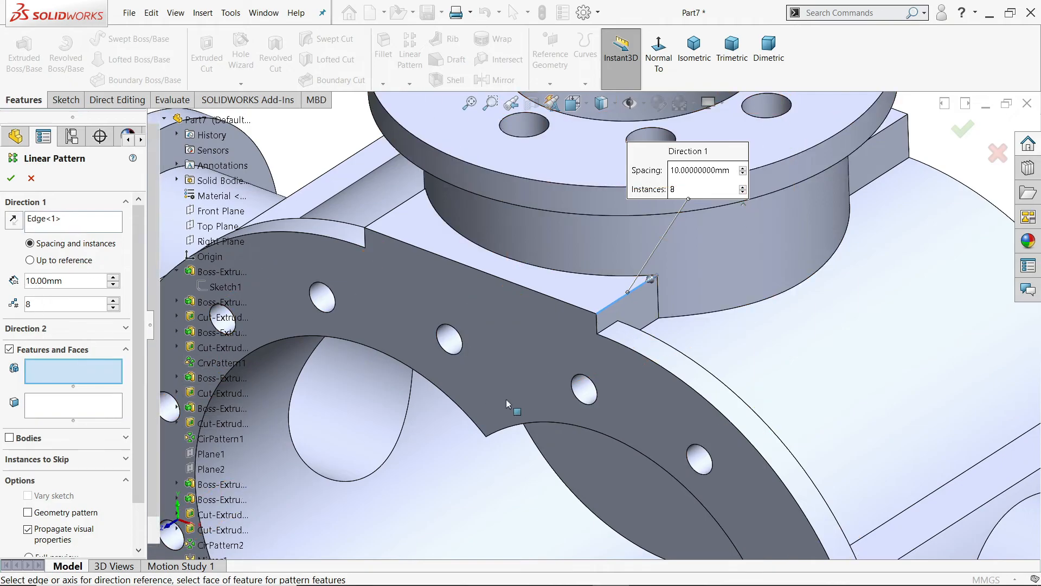
scroll(591, 336, "up", 3)
scroll(230, 469, "down", 1)
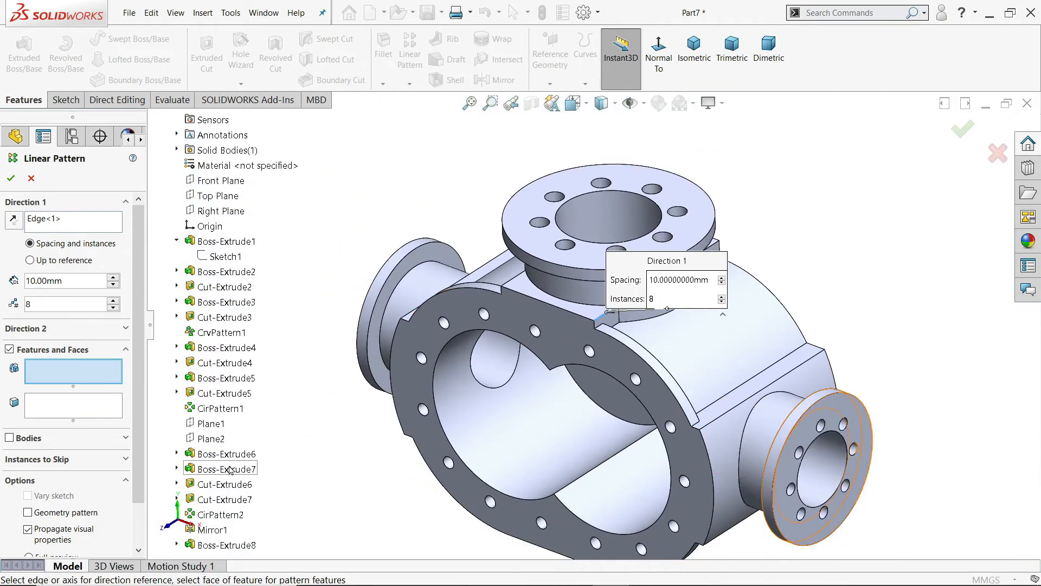
left_click(219, 544)
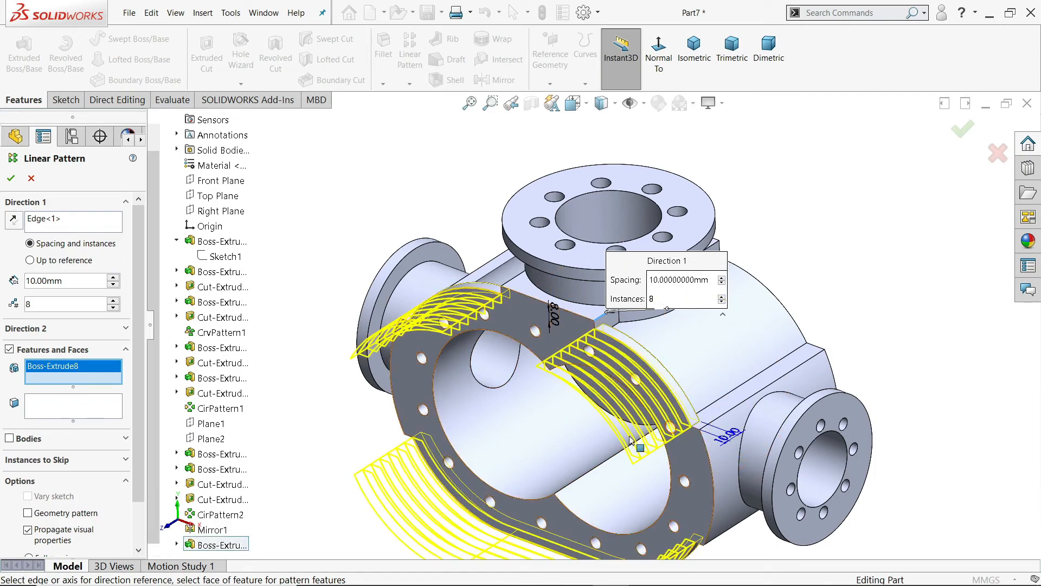
Step: Reverse the pattern direction and create 8 fin instances along the housing wall at 20 mm spacing
scroll(628, 427, "down", 5)
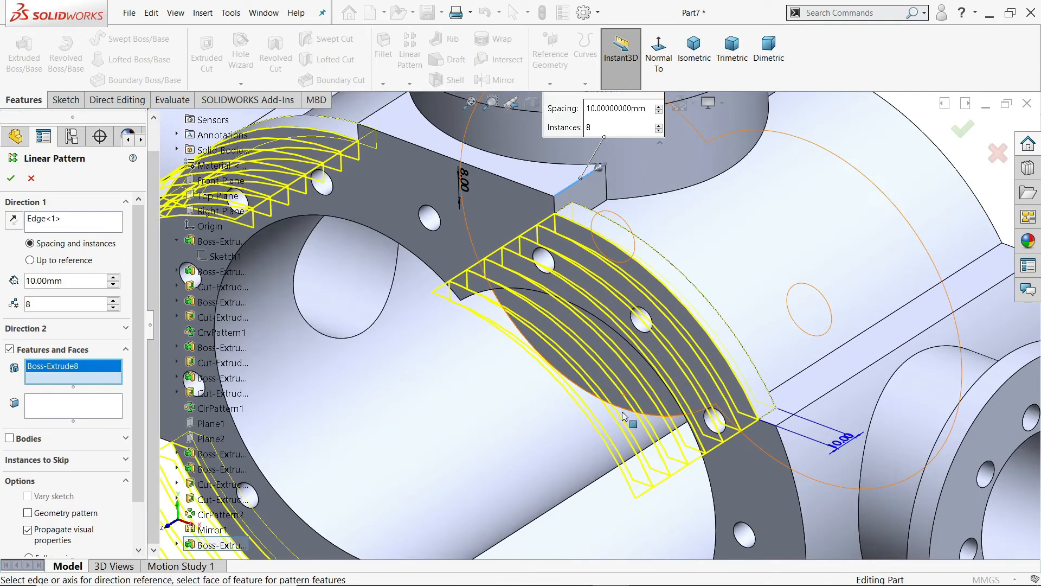
left_click(13, 219)
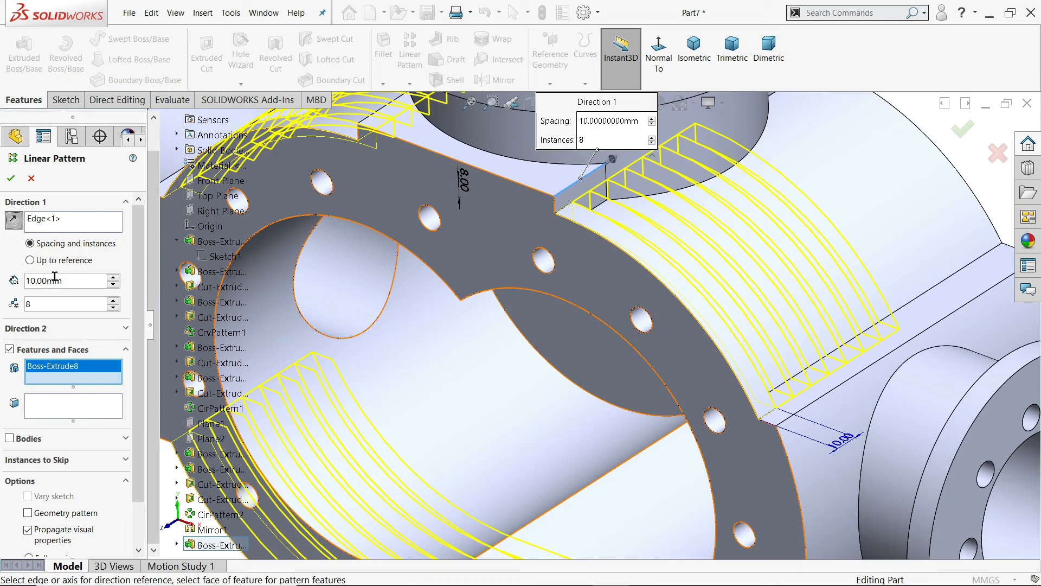
double_click(114, 280)
left_click(113, 284)
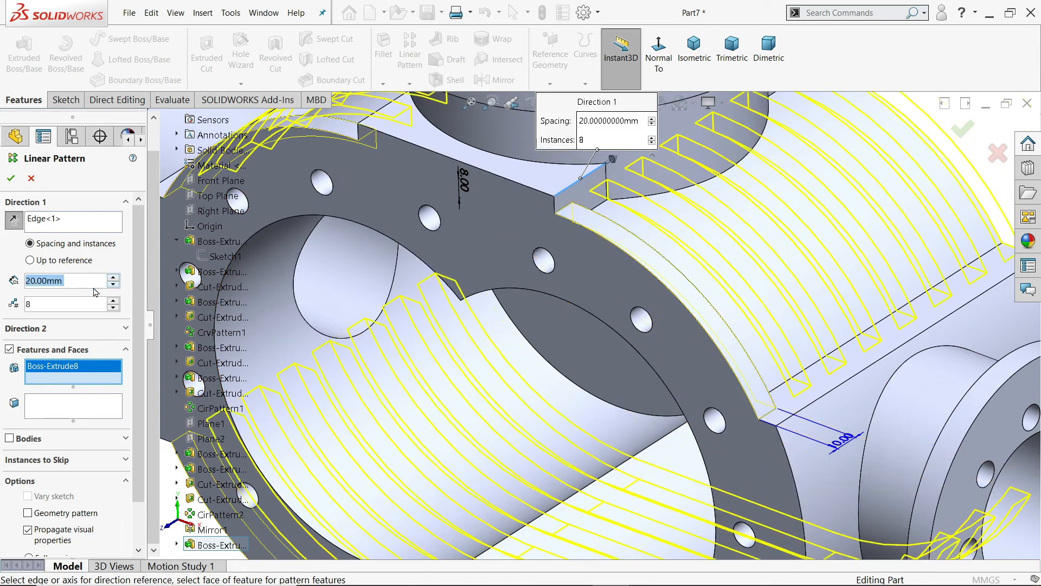
scroll(643, 320, "up", 4)
middle_click_drag(809, 293, 726, 262)
scroll(721, 262, "down", 5)
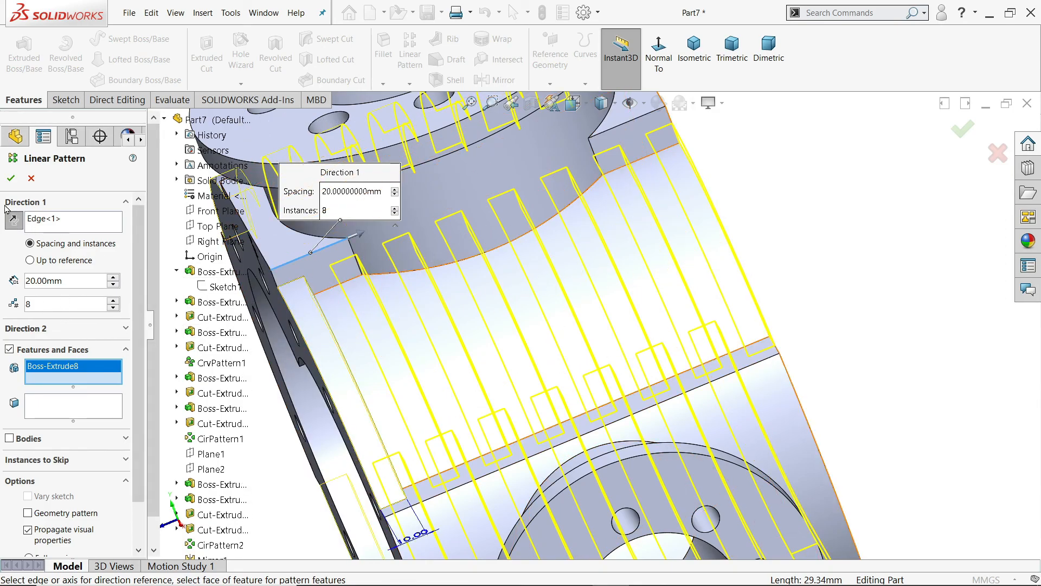
left_click(12, 179)
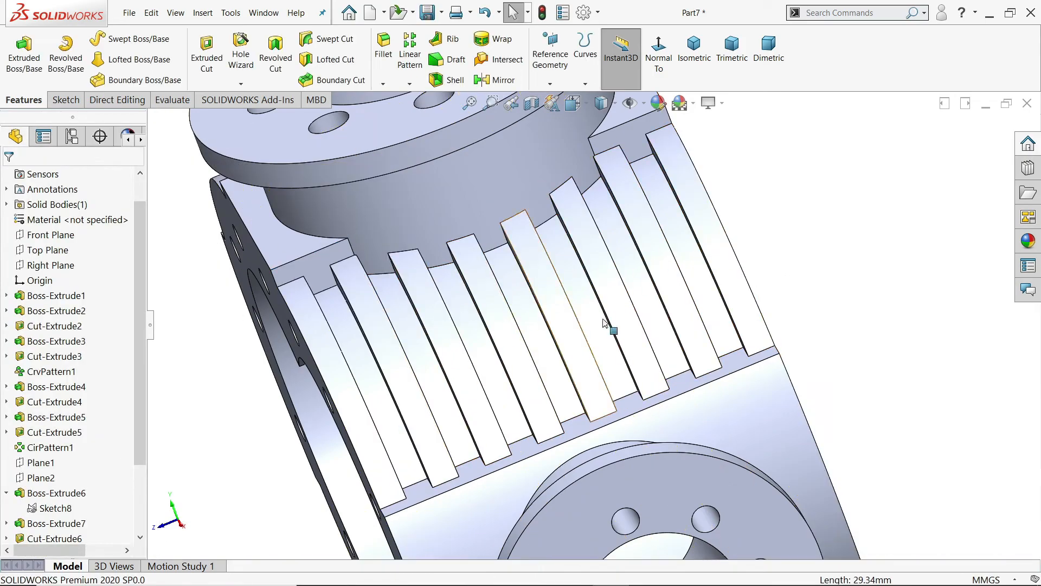
Step: Turn on RealView Graphics for the finned housing
scroll(712, 316, "up", 2)
middle_click_drag(713, 316, 823, 276)
scroll(822, 276, "up", 4)
scroll(505, 381, "down", 2)
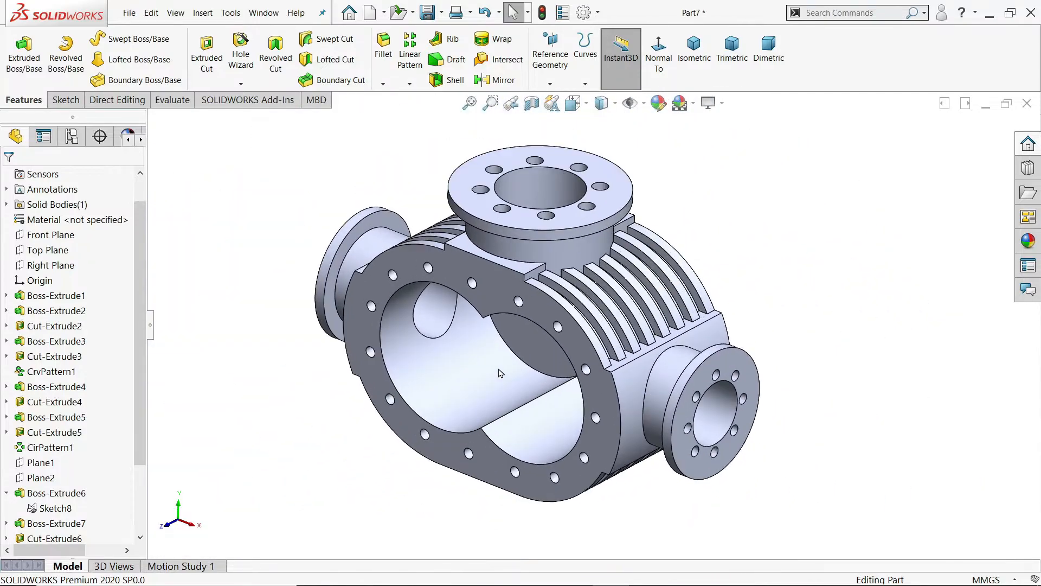
mouse_move(518, 364)
middle_mouse_down()
mouse_move(576, 261)
mouse_move(533, 339)
mouse_move(548, 274)
mouse_move(567, 352)
mouse_move(523, 350)
middle_mouse_up()
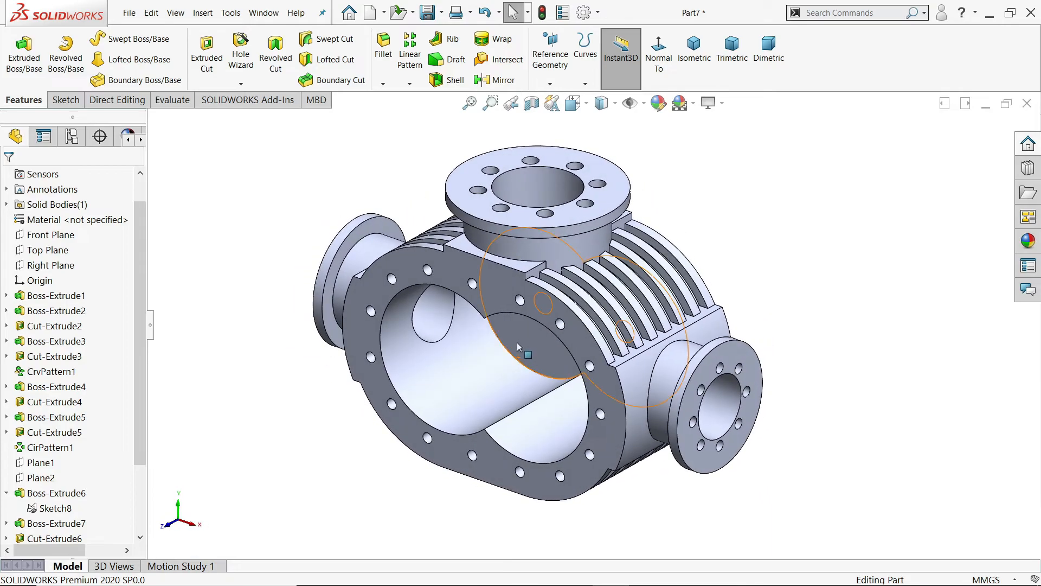
left_click(694, 103)
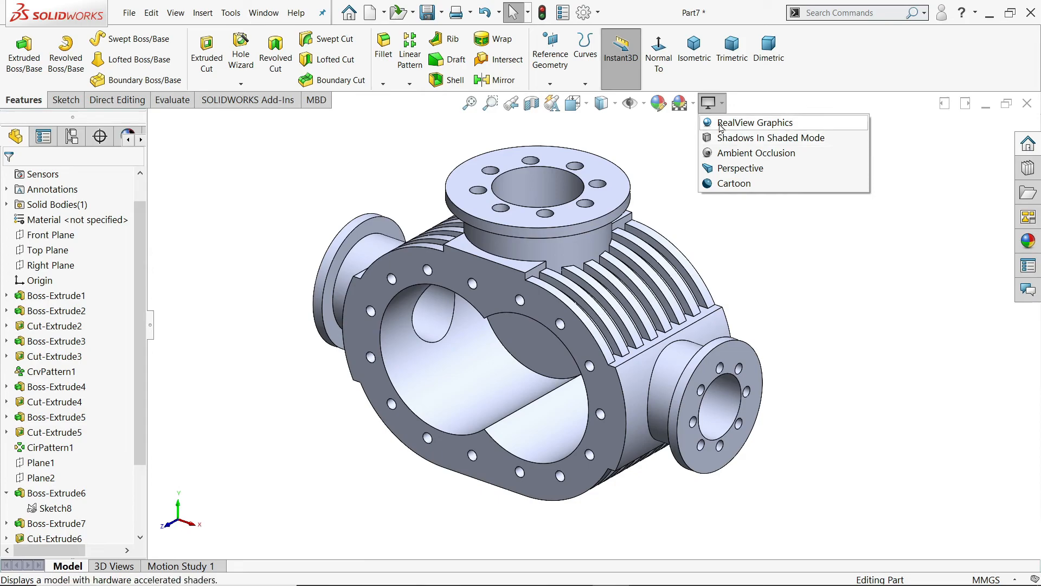
left_click(737, 123)
Step: Apply the blue polished ABS plastic appearance from the high gloss plastics to the whole housing
left_click(1027, 241)
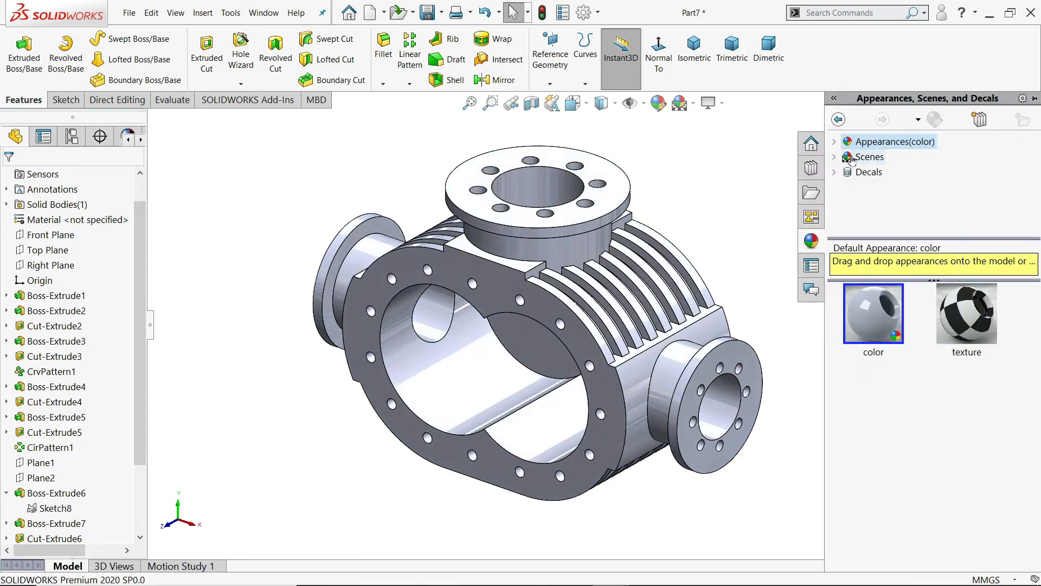
left_click(835, 142)
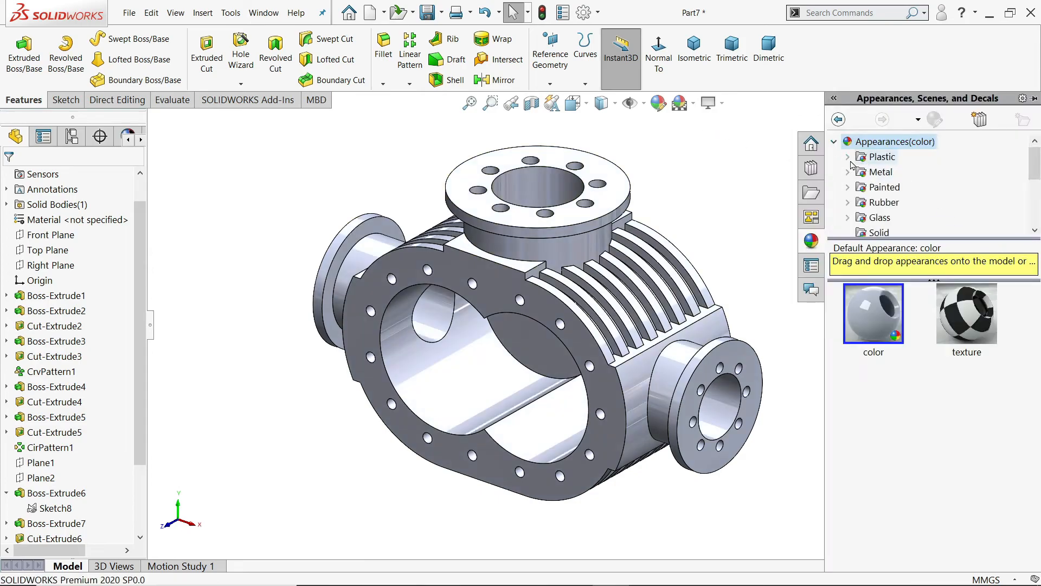
left_click(847, 156)
left_click(890, 157)
scroll(889, 450, "down", 3)
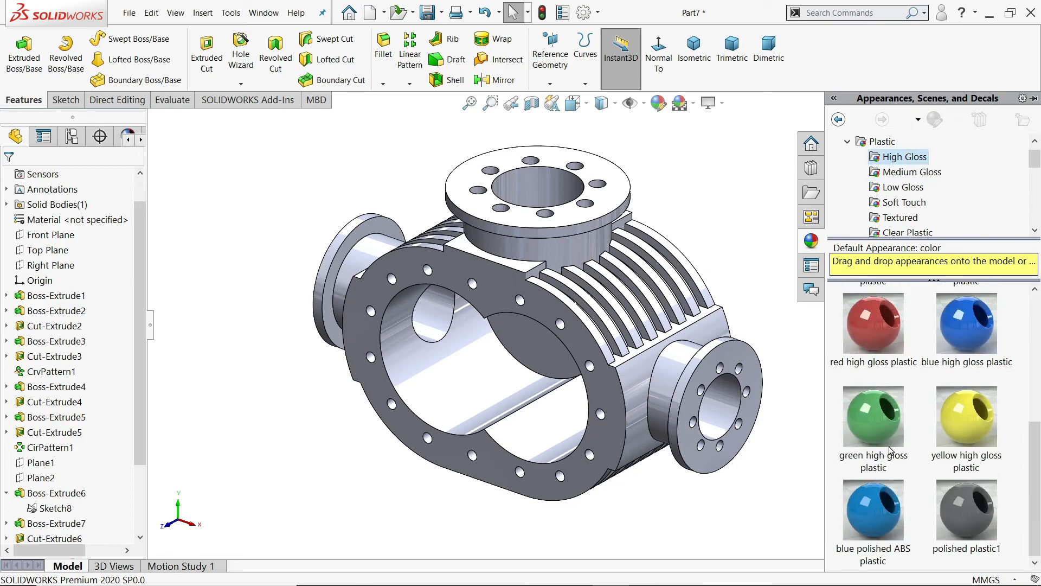
double_click(877, 522)
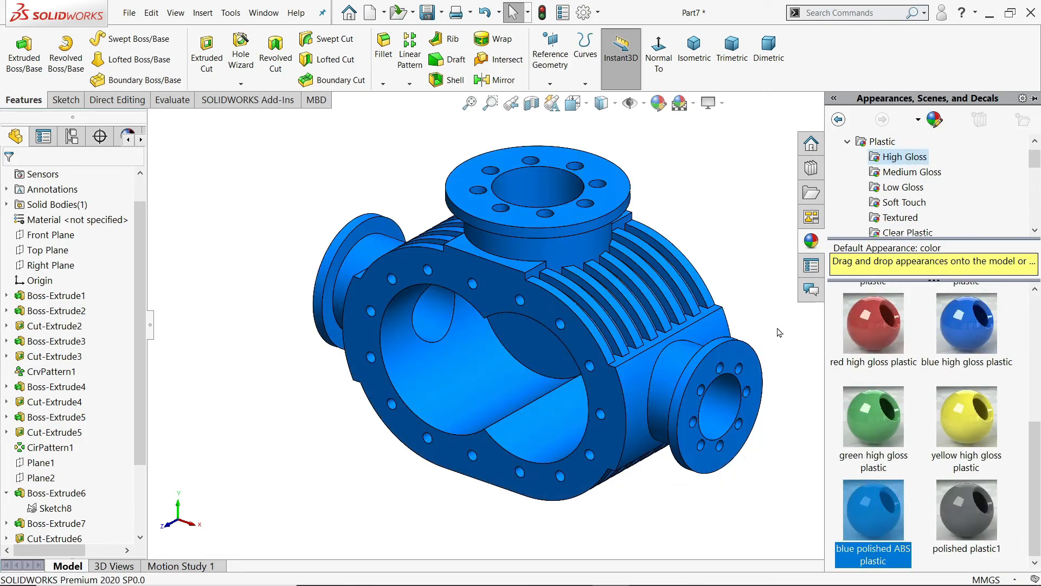
Step: Start saving the part and create a folder named Root Blower on the Desktop
left_click(428, 12)
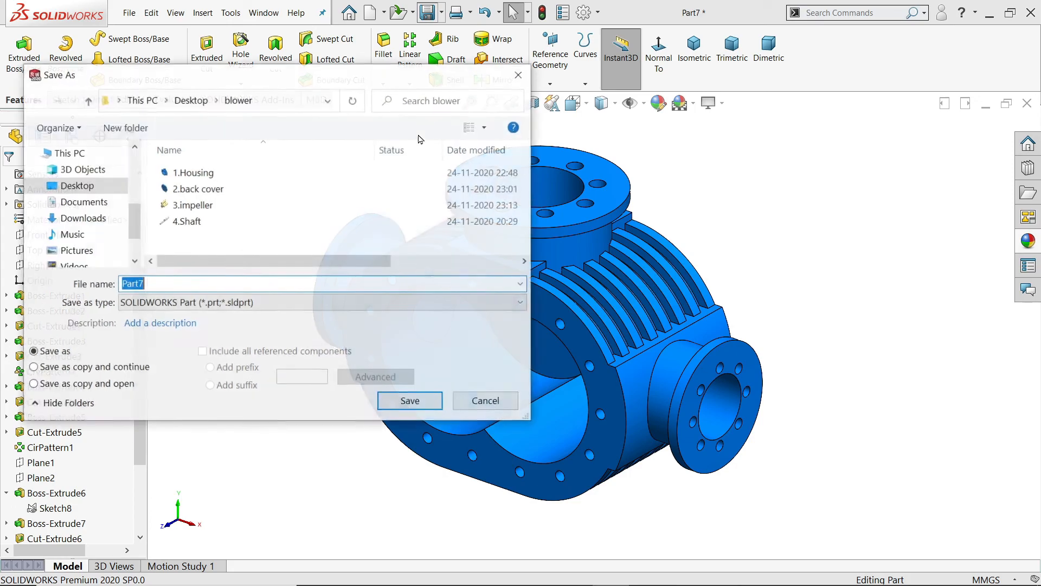
left_click(95, 187)
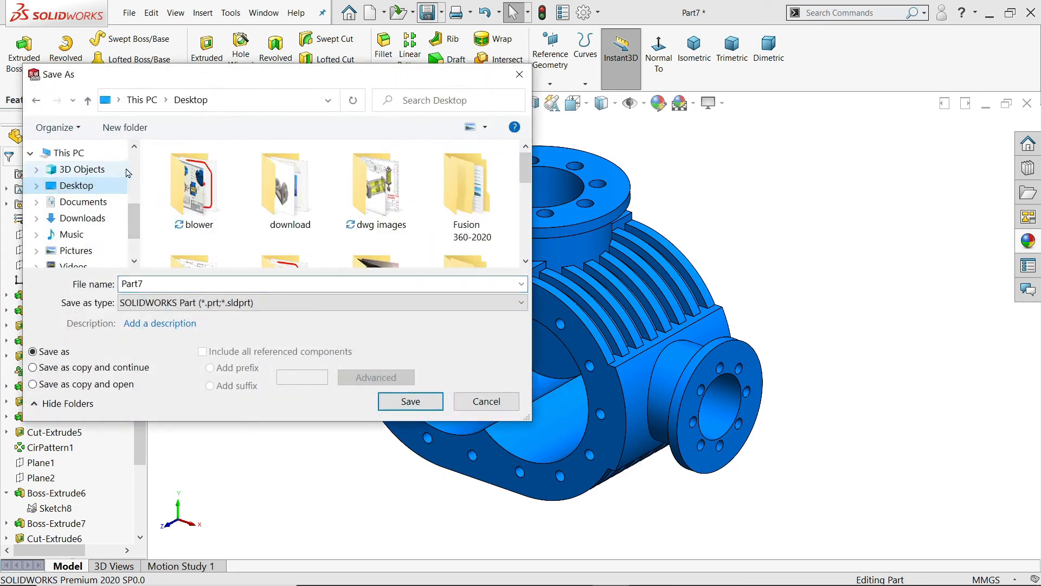
left_click(125, 133)
type("R")
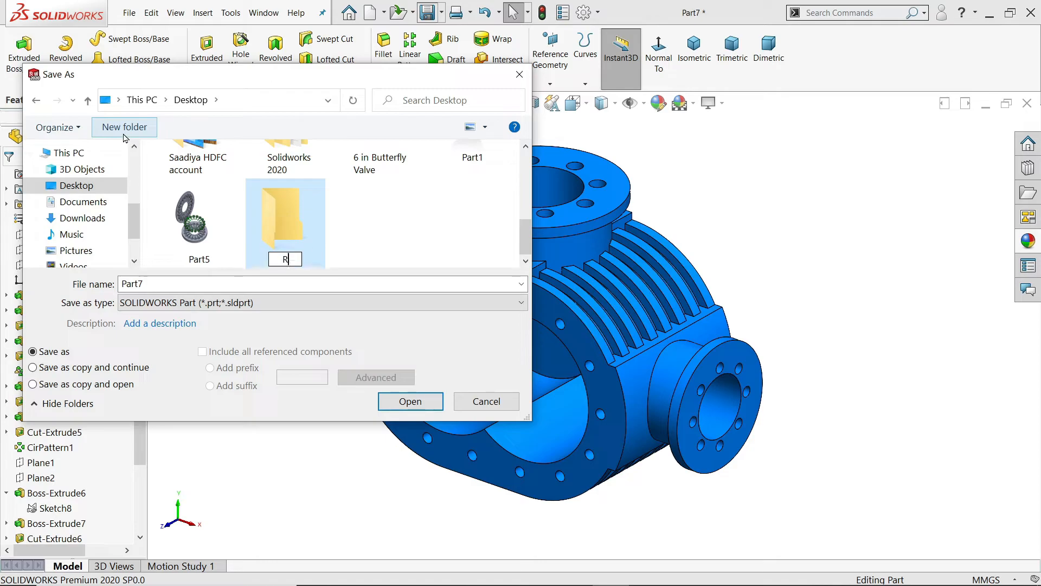
type("oot Bl")
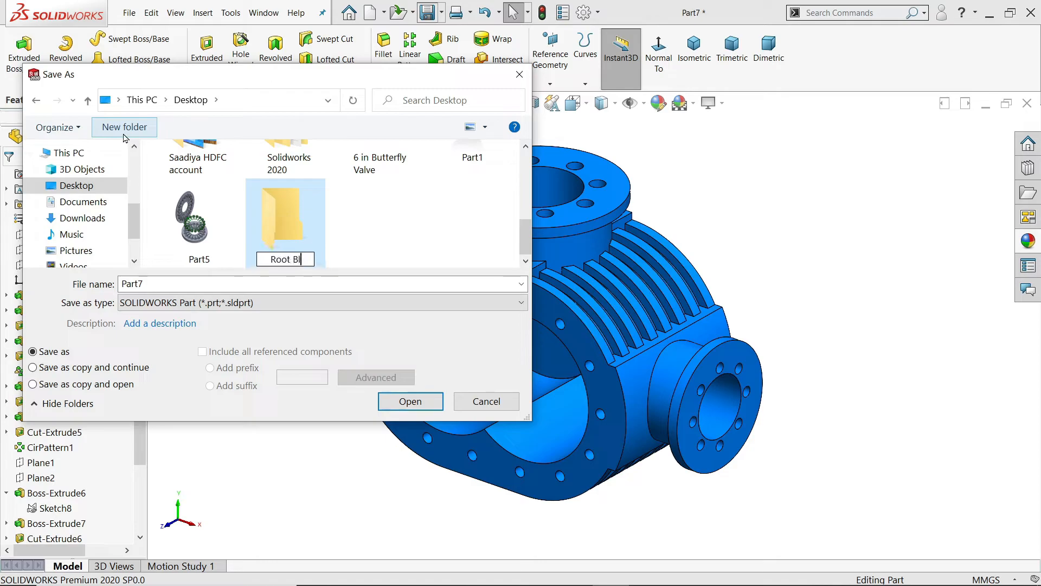
type("ower")
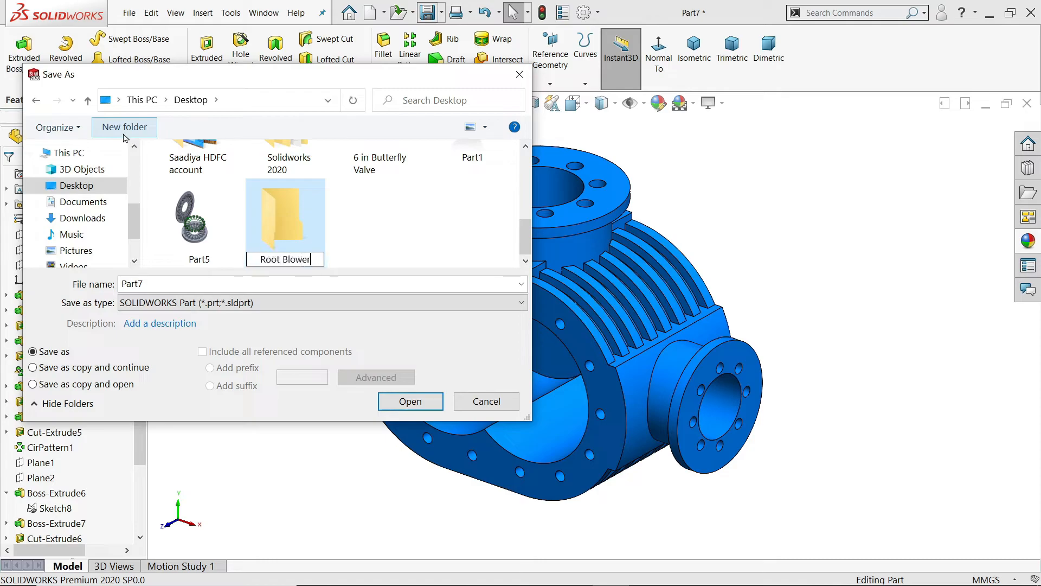
key("Return")
Step: Save the part as 1.Housing in the Root Blower folder
double_click(285, 219)
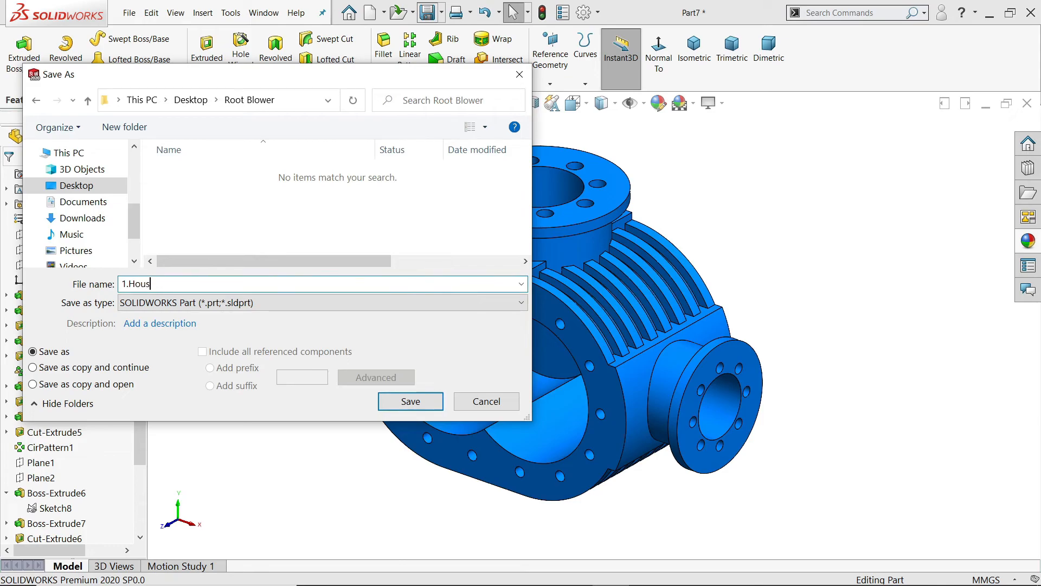
left_click(411, 401)
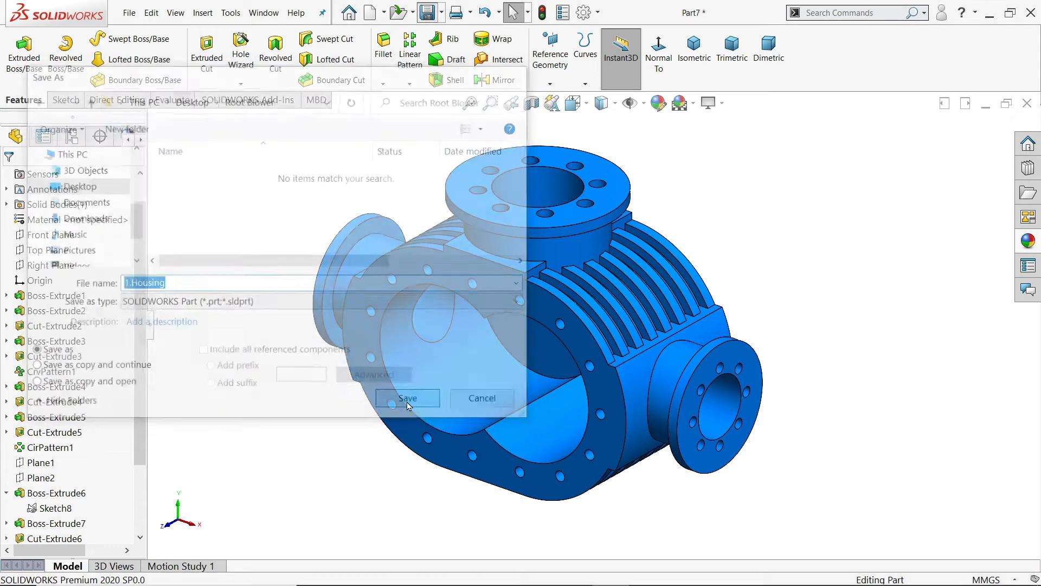
mouse_move(519, 357)
middle_mouse_down()
mouse_move(521, 412)
mouse_move(529, 326)
middle_mouse_up()
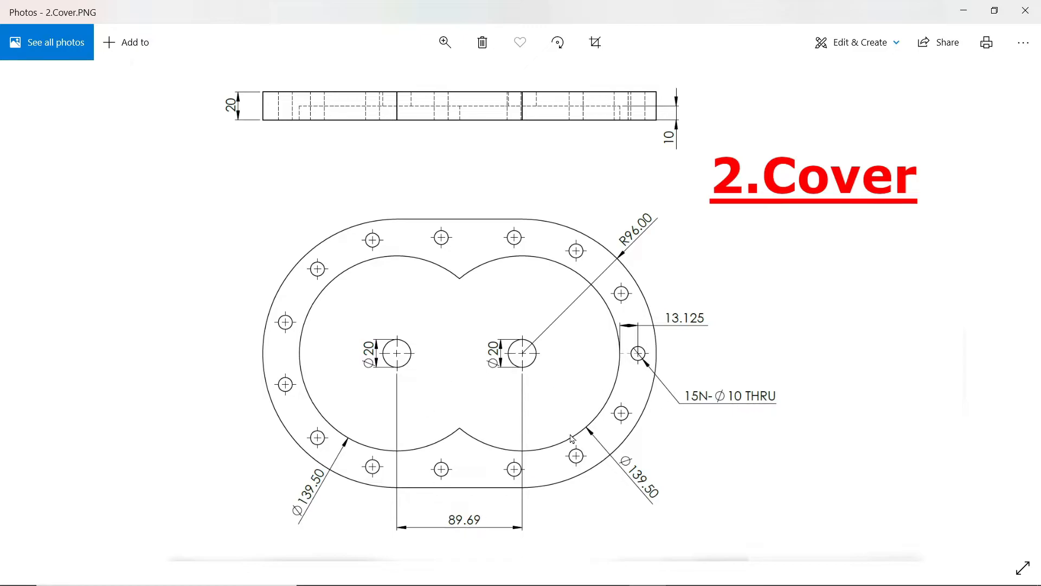
Step: Return from the cover drawing to SOLIDWORKS and start a sketch on the Front Plane of the empty part
left_click(966, 16)
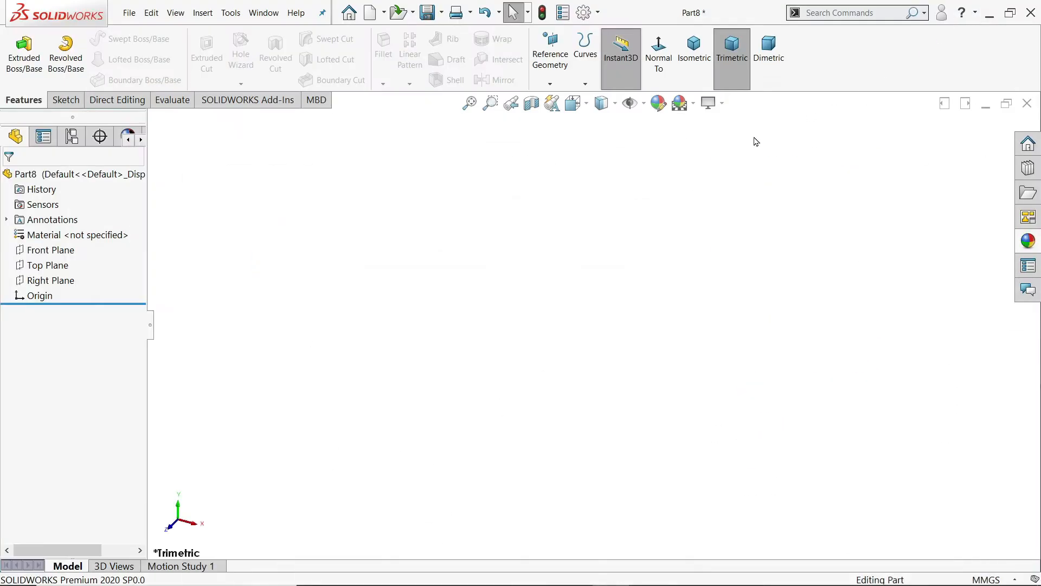
left_click(46, 253)
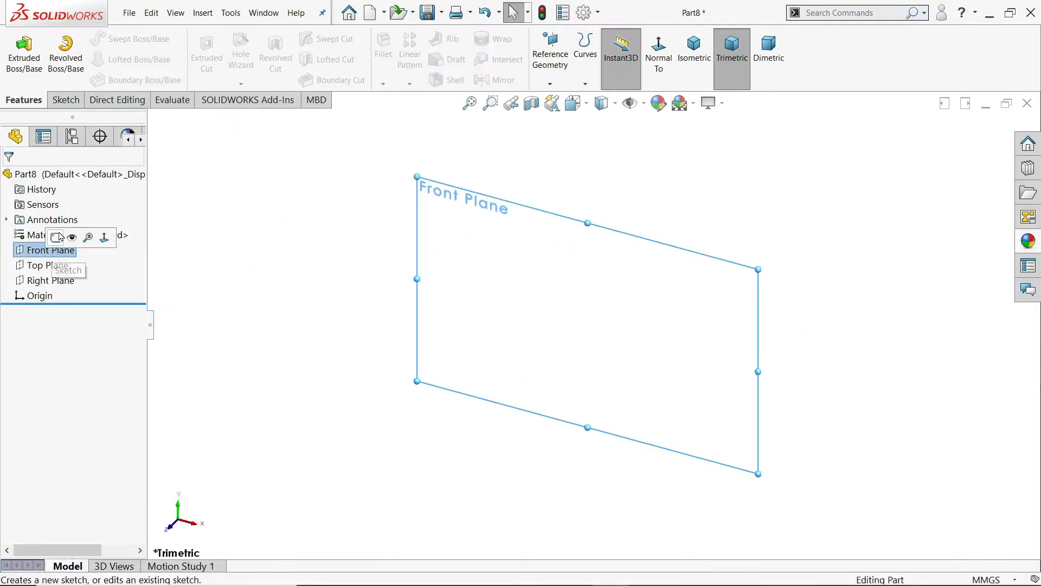
left_click(61, 237)
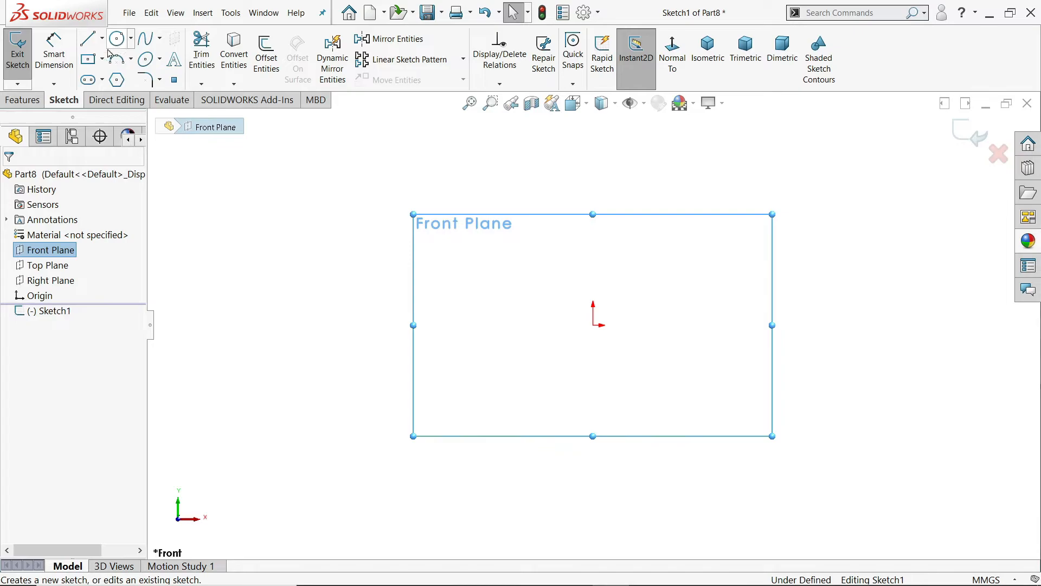
Step: Sketch a horizontal straight slot starting at the origin, about 87 mm between centres and about 162 mm wide
left_click(102, 80)
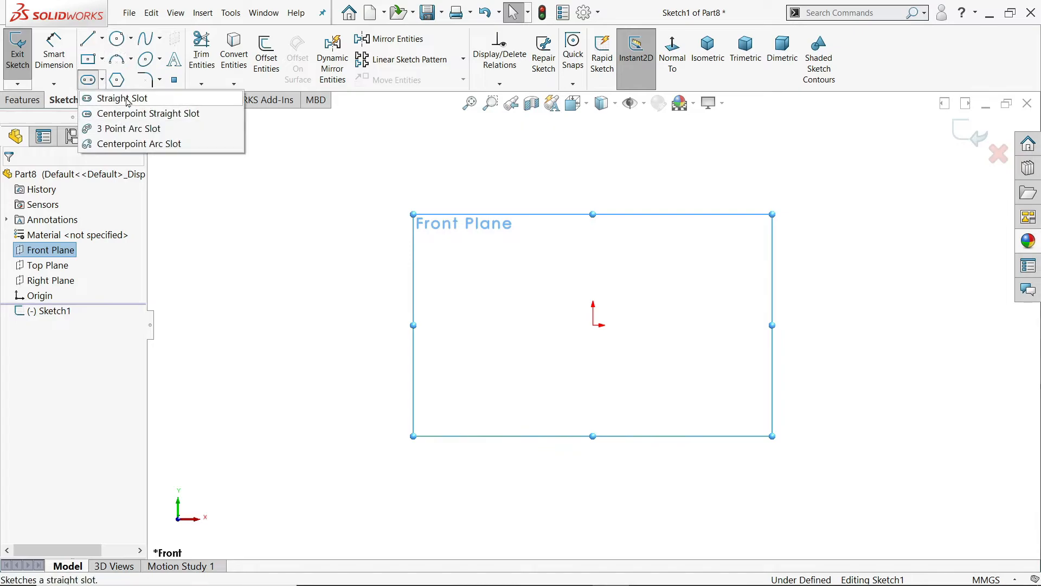
left_click(129, 98)
left_click(593, 325)
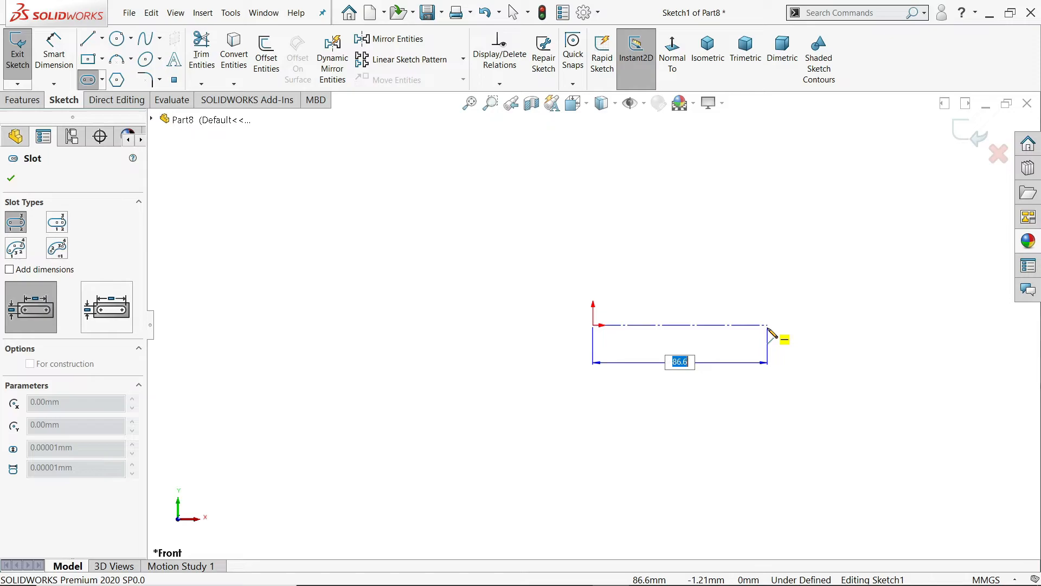
left_click(768, 326)
left_click(824, 168)
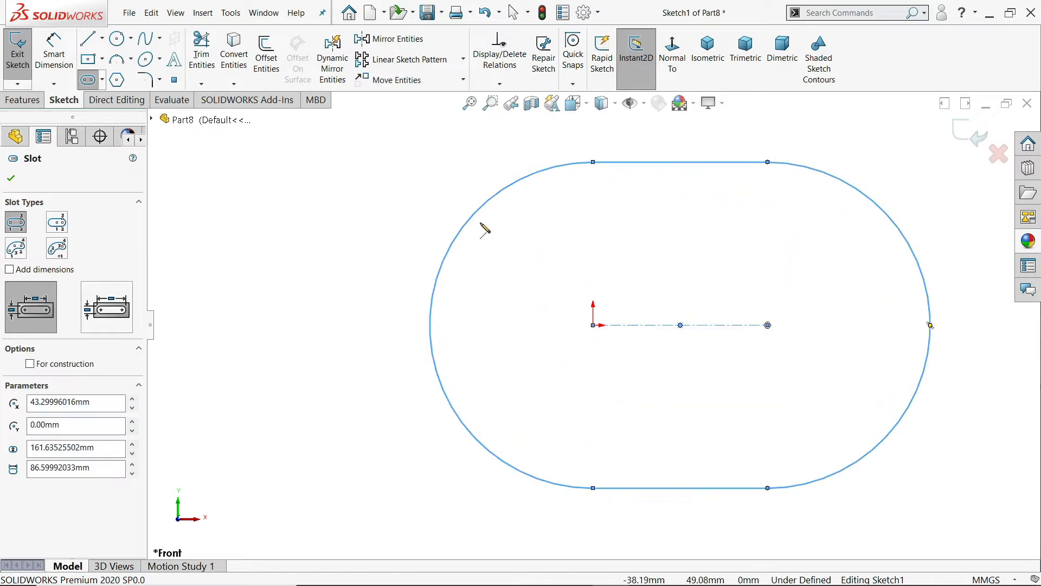
Step: Dimension the end arc of the slot around the origin with a radius of 96 mm
left_click(59, 58)
left_click(449, 250)
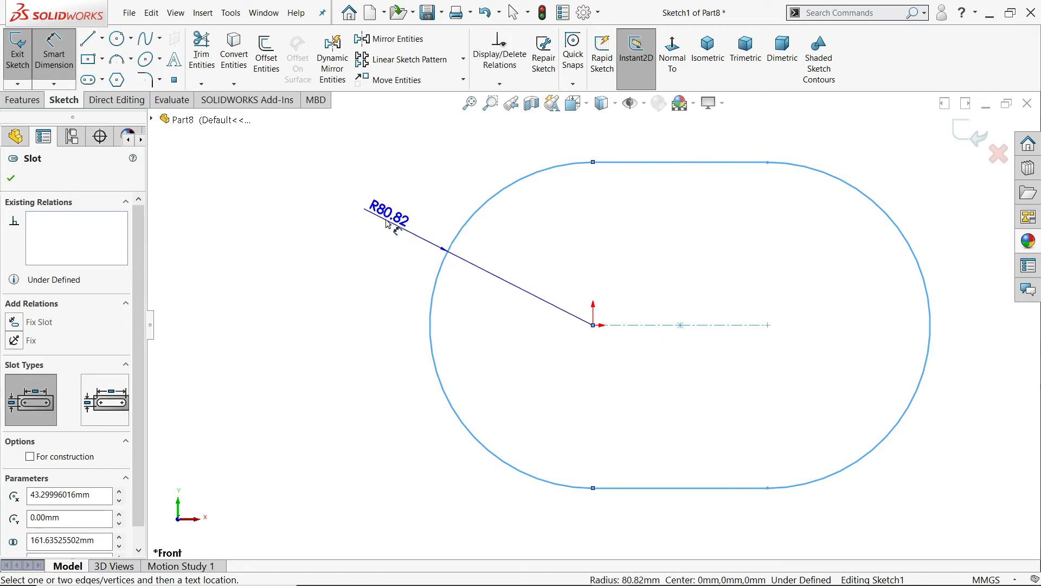
left_click(387, 223)
type("96")
key("Return")
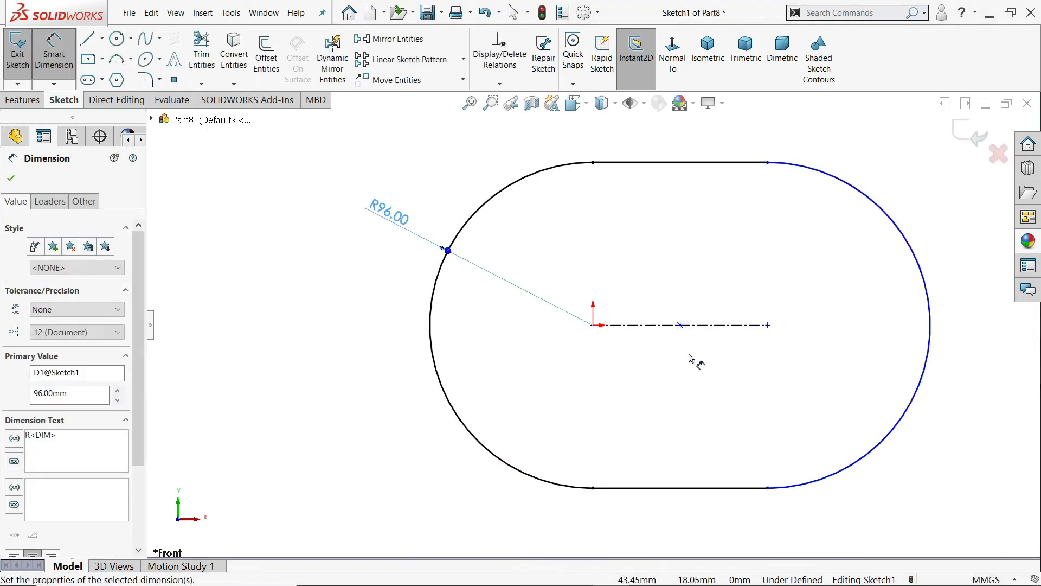
Step: Dimension the slot's centreline to set the distance between arc centres to 89.69 mm
left_click(692, 326)
left_click(679, 145)
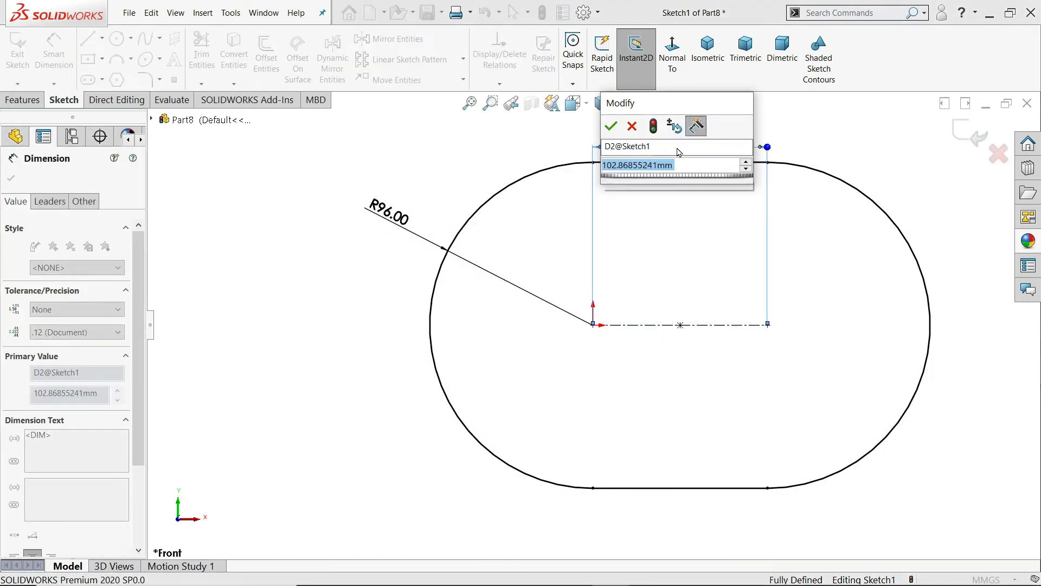
type("89.69")
key("Return")
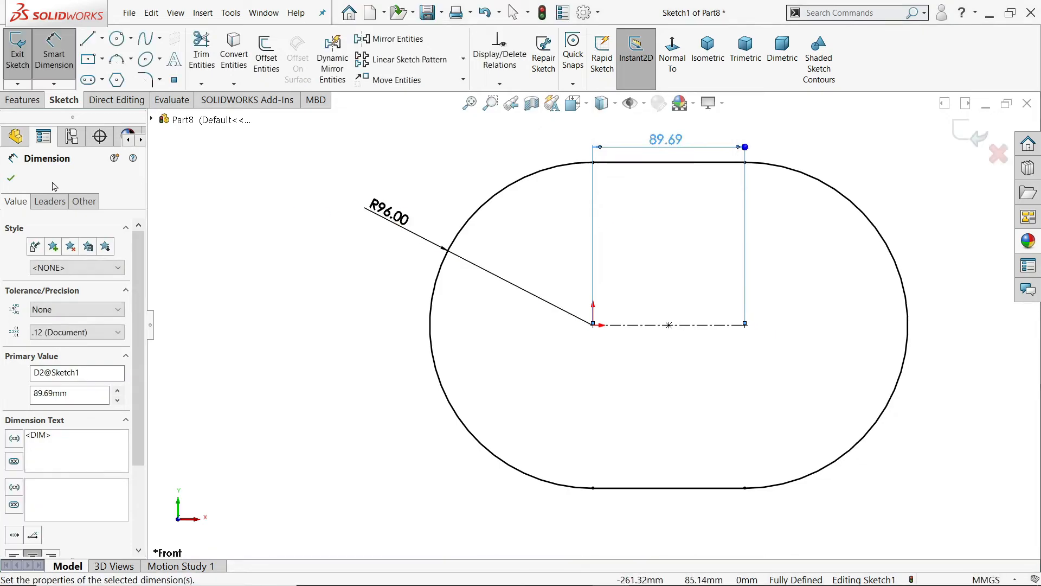
Step: Extrude the slot profile as a blind boss 20 mm thick
left_click(11, 179)
left_click(22, 99)
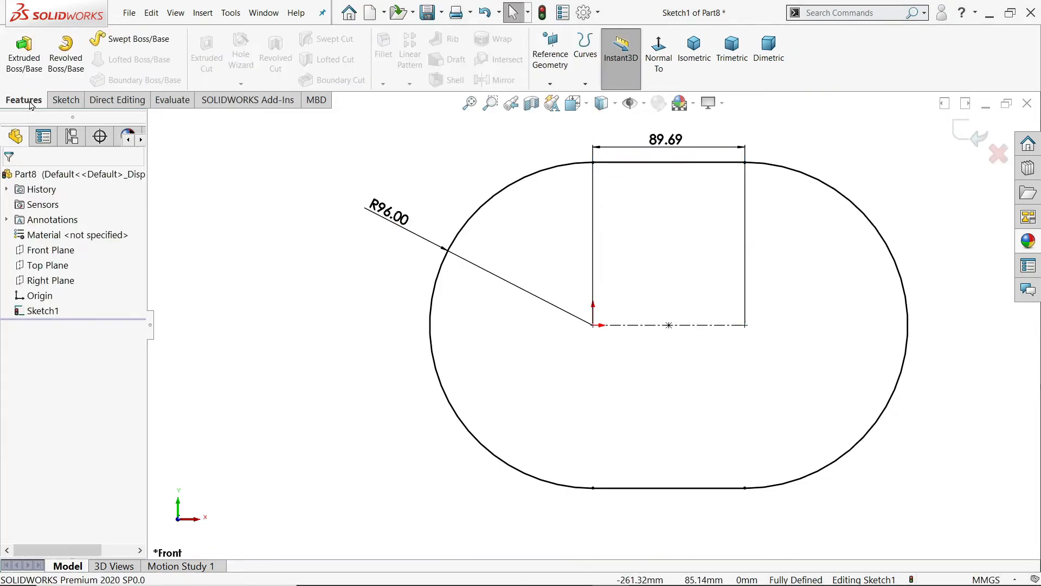
left_click(24, 54)
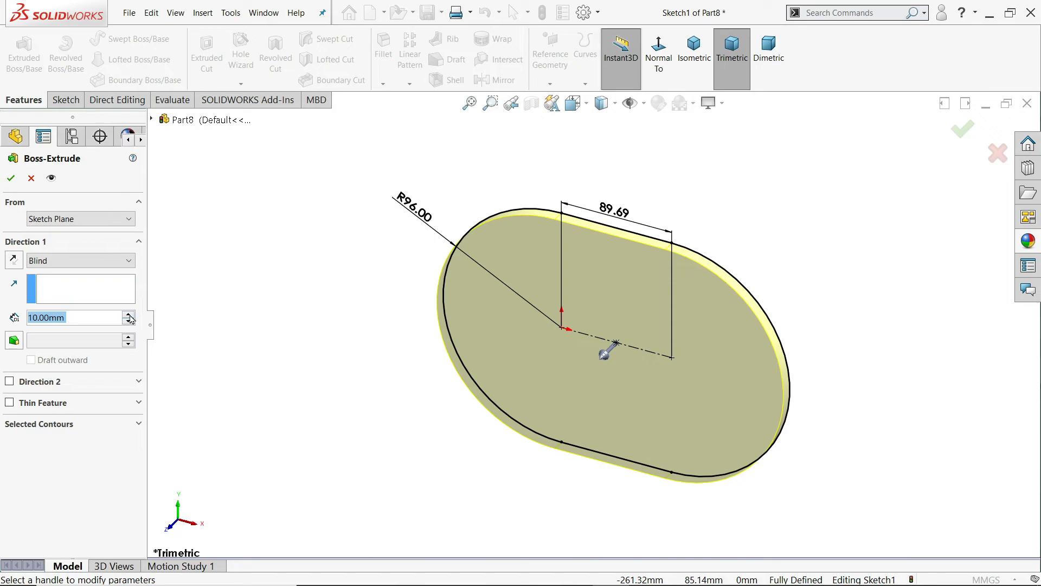
left_click(128, 315)
left_click(18, 182)
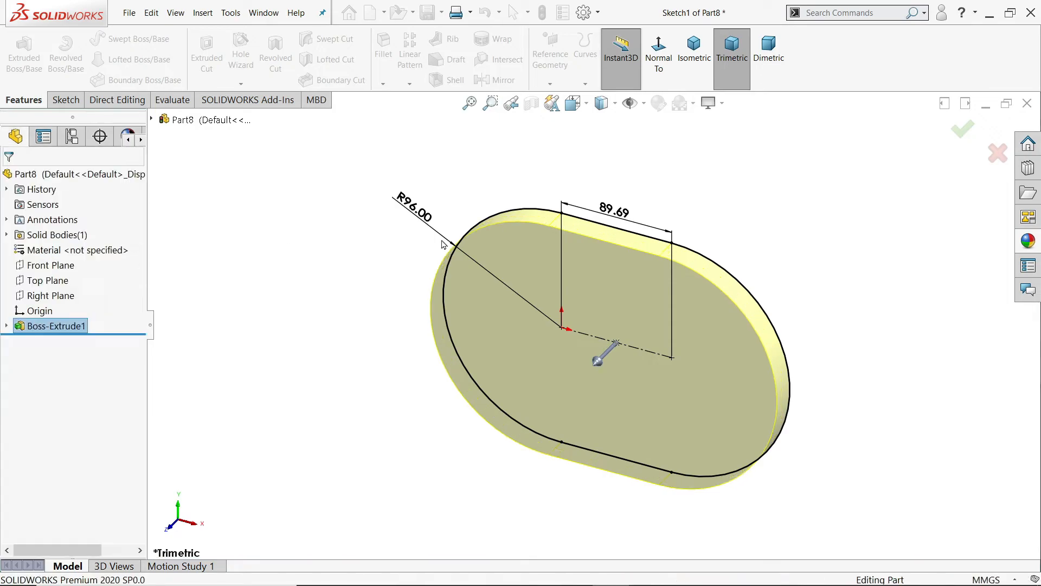
left_click(712, 103)
left_click(727, 123)
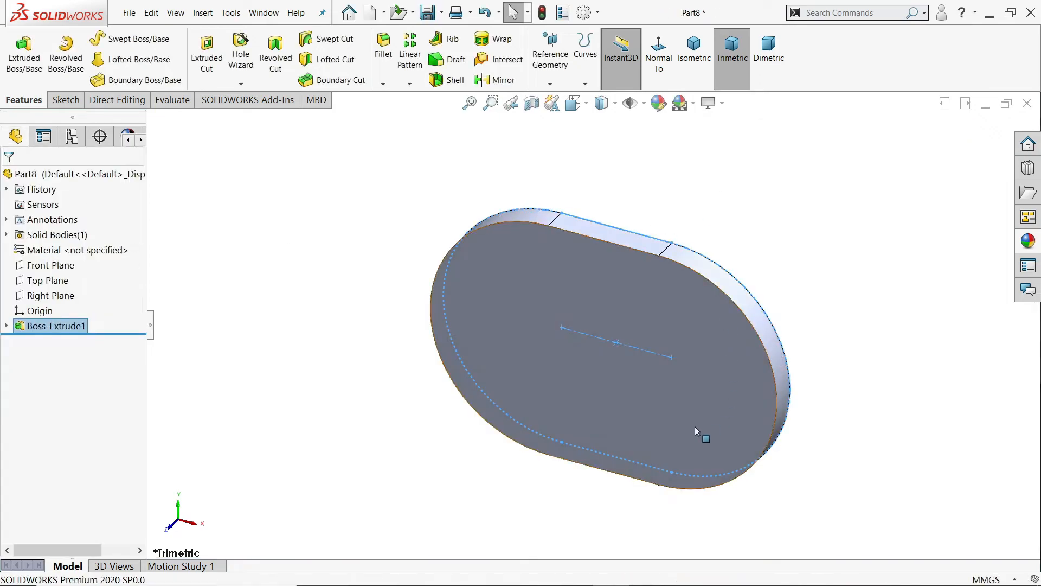
scroll(716, 396, "down", 2)
left_click(847, 236)
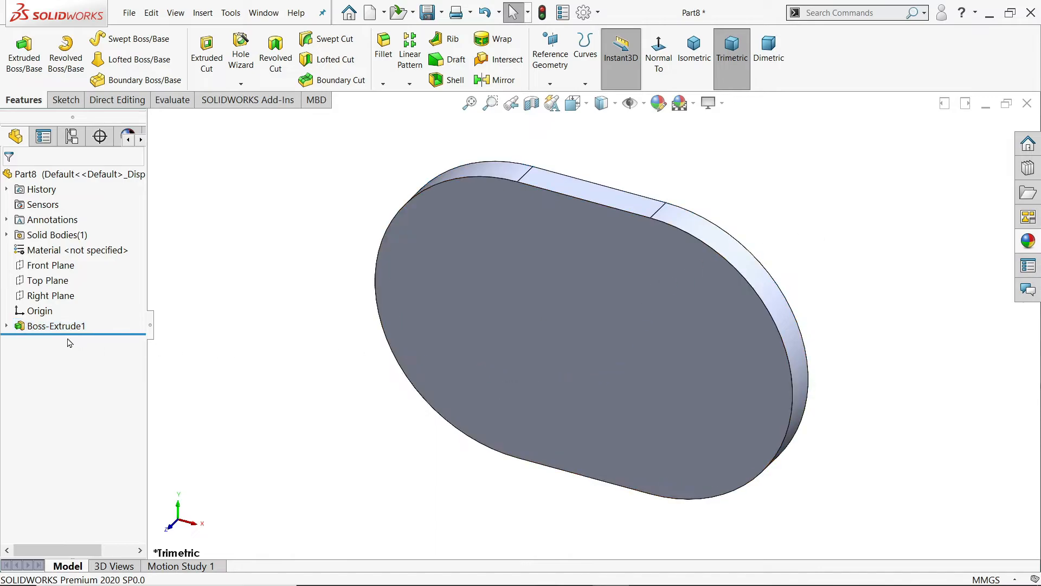
Step: On the plate's front face, sketch two 139.5 mm diameter circles, one at the origin and one about 109 mm beside it at the same height
left_click(50, 265)
left_click(594, 352)
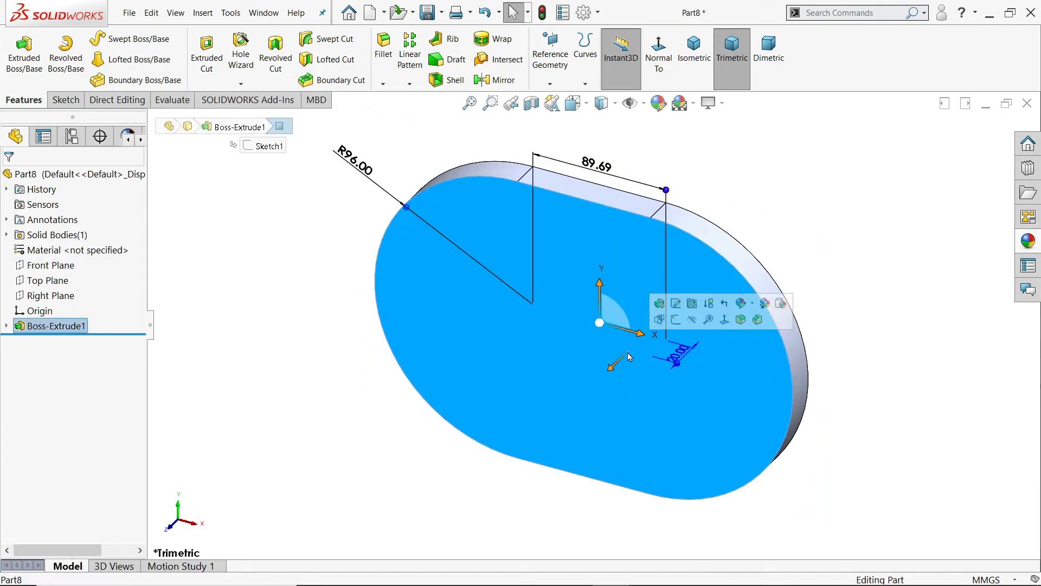
left_click(676, 320)
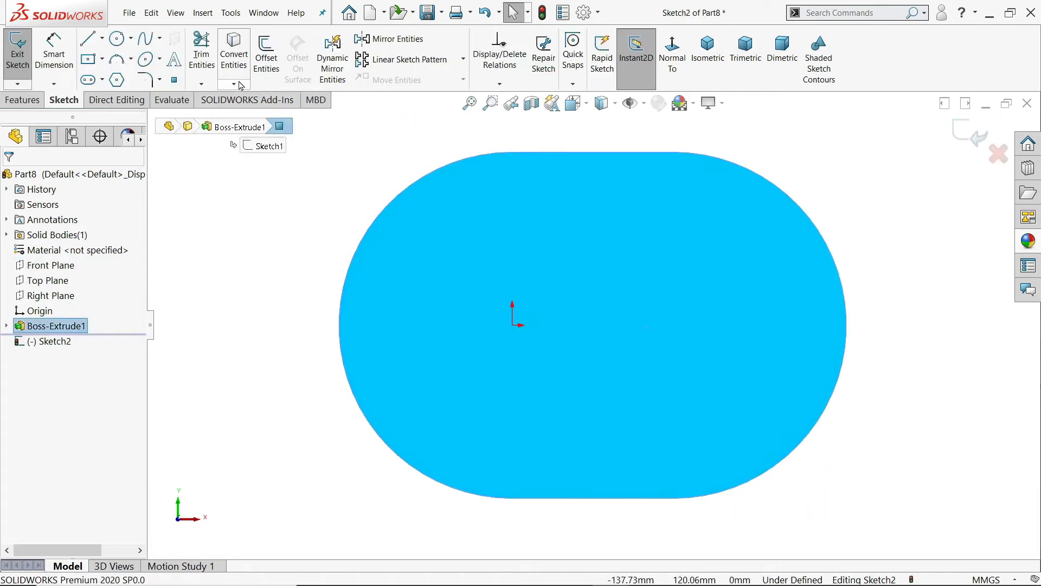
left_click(118, 39)
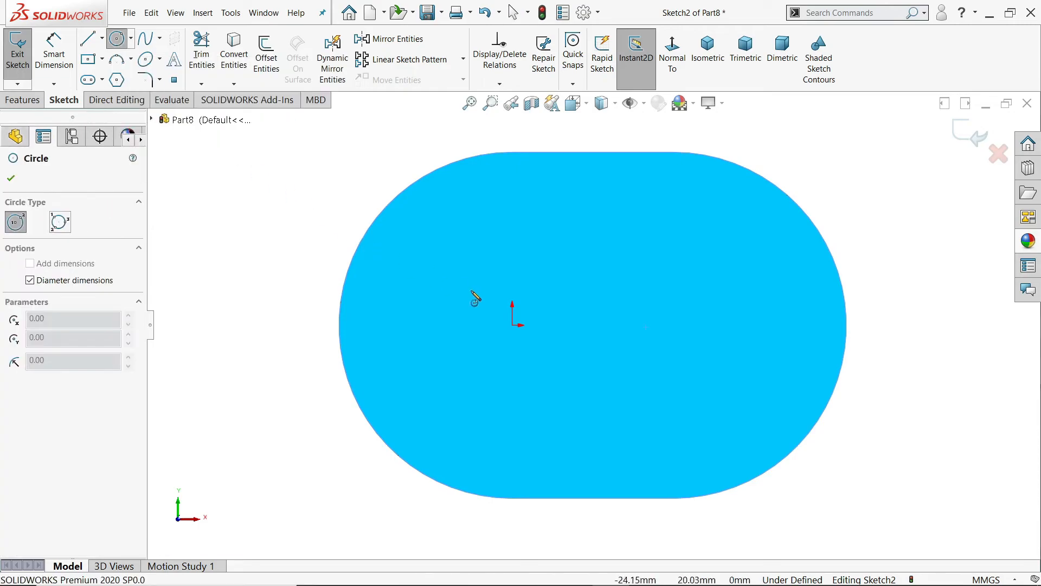
left_click_drag(513, 325, 569, 243)
type("139.5")
key("Return")
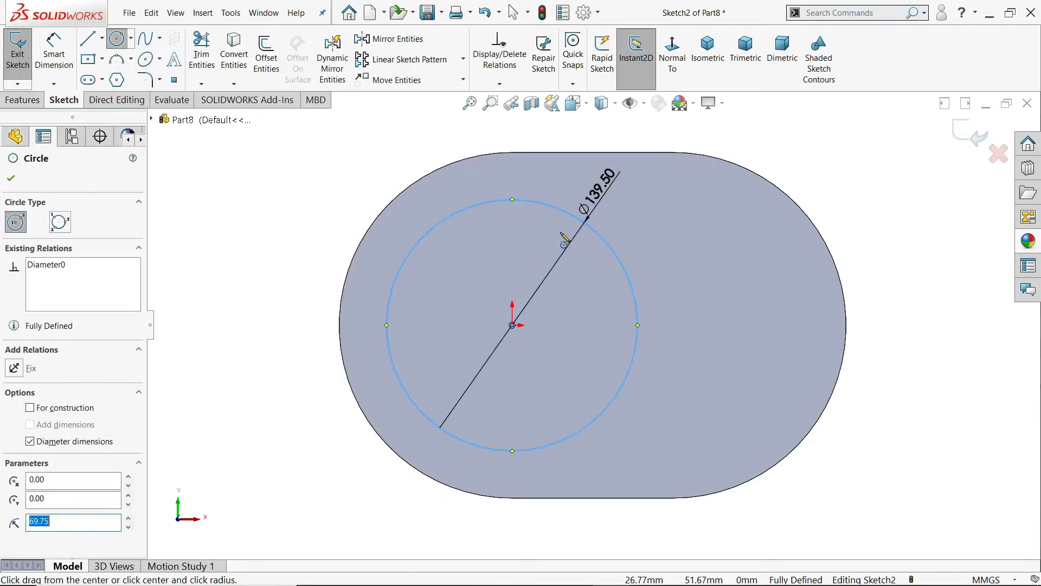
left_click_drag(709, 325, 728, 255)
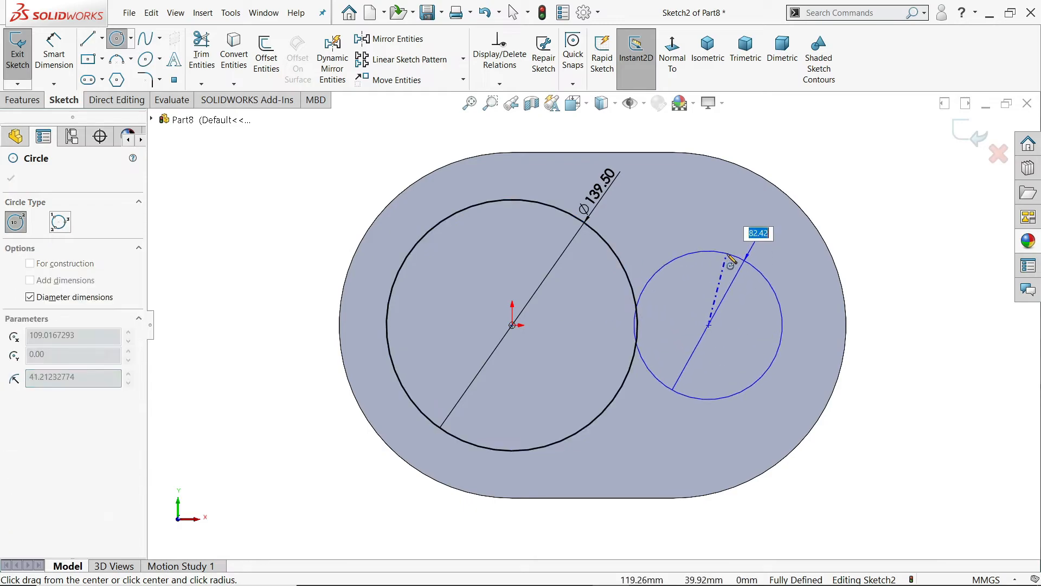
type("139.5")
key("Return")
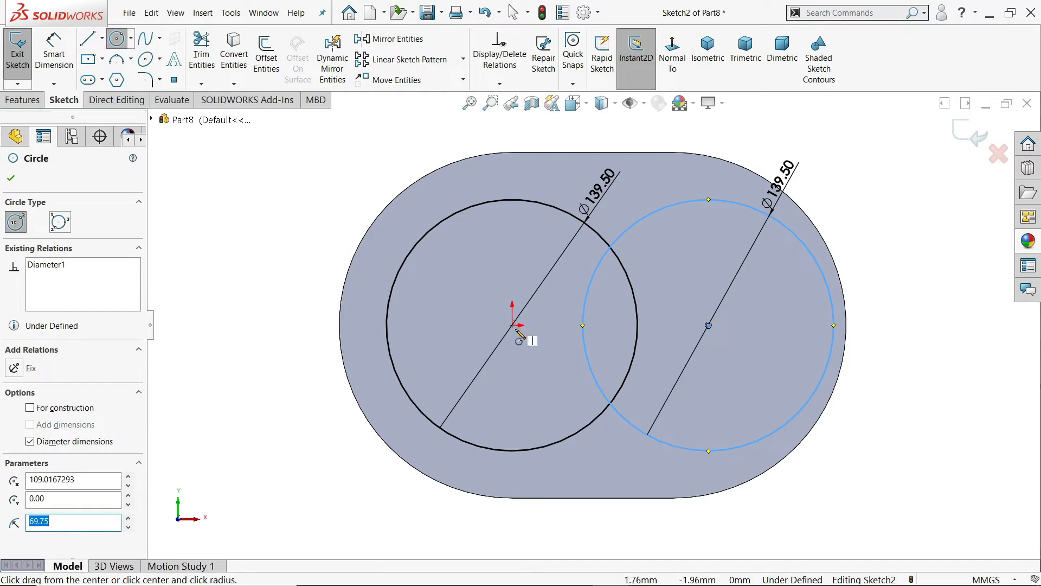
Step: Sketch a 20 mm diameter circle at the centre of each large circle
left_click_drag(512, 325, 521, 350)
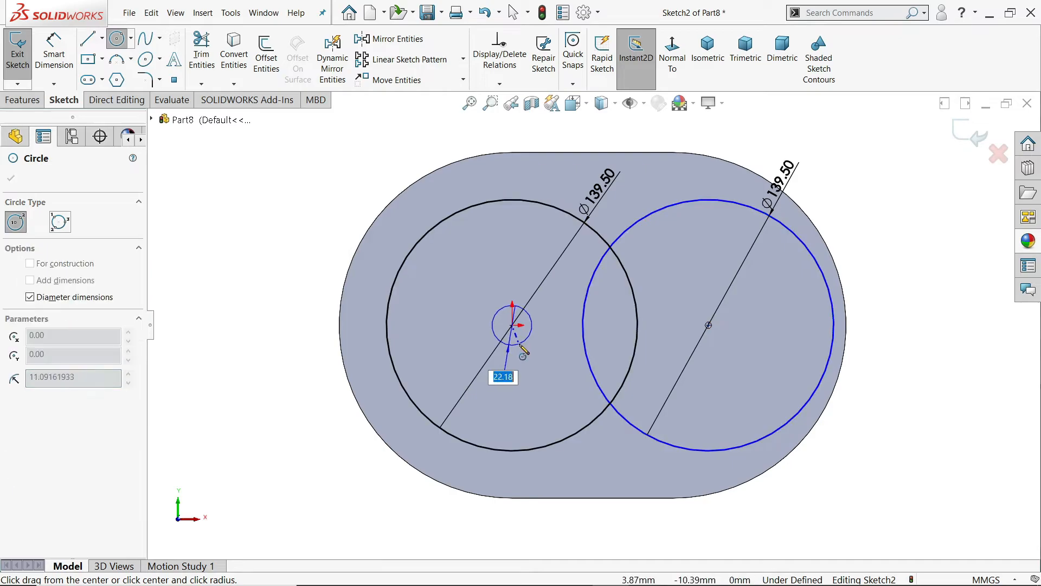
key("Return")
left_click(709, 326)
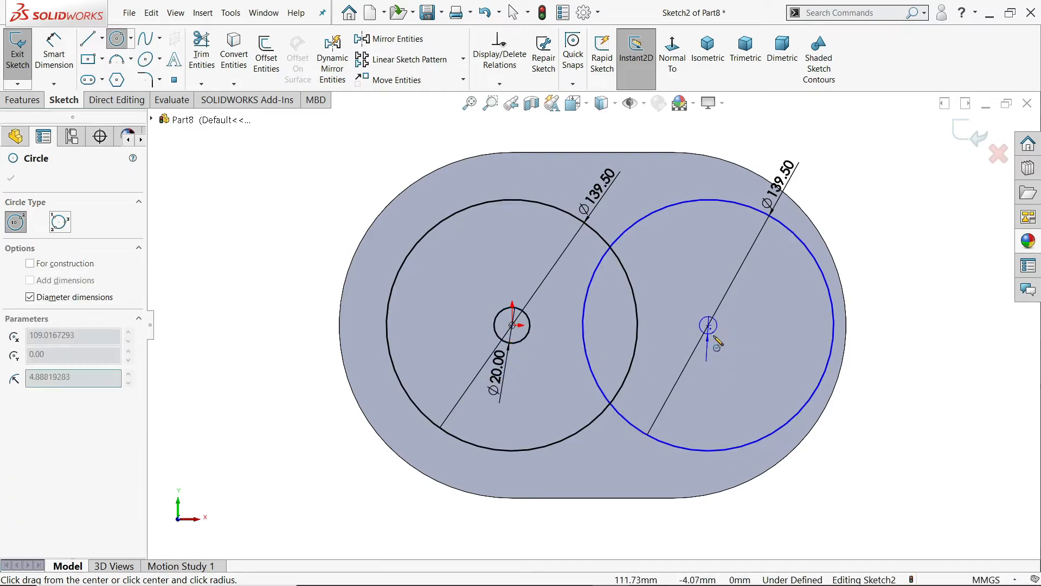
type("20")
key("Return")
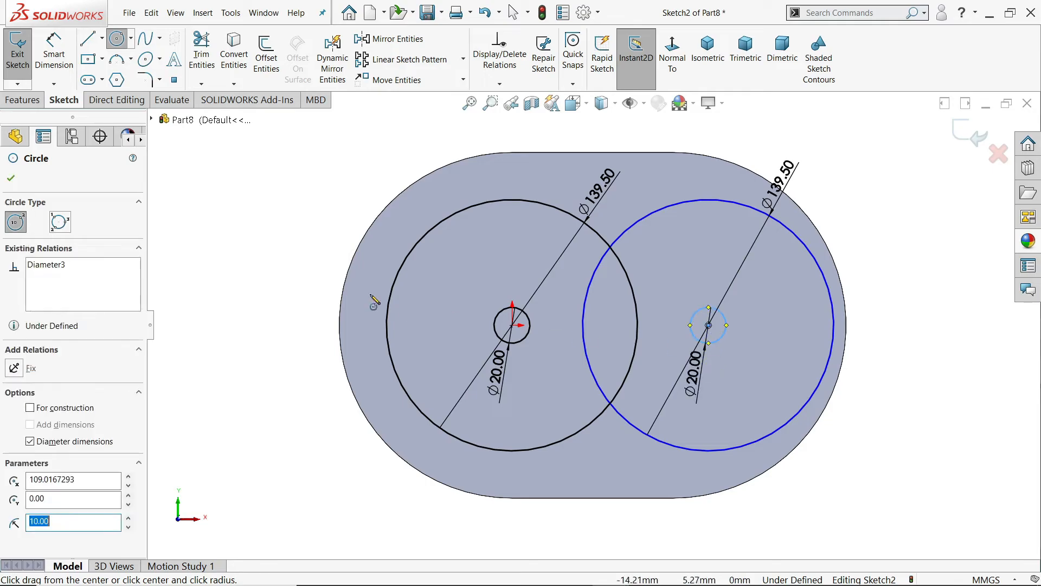
left_click(9, 178)
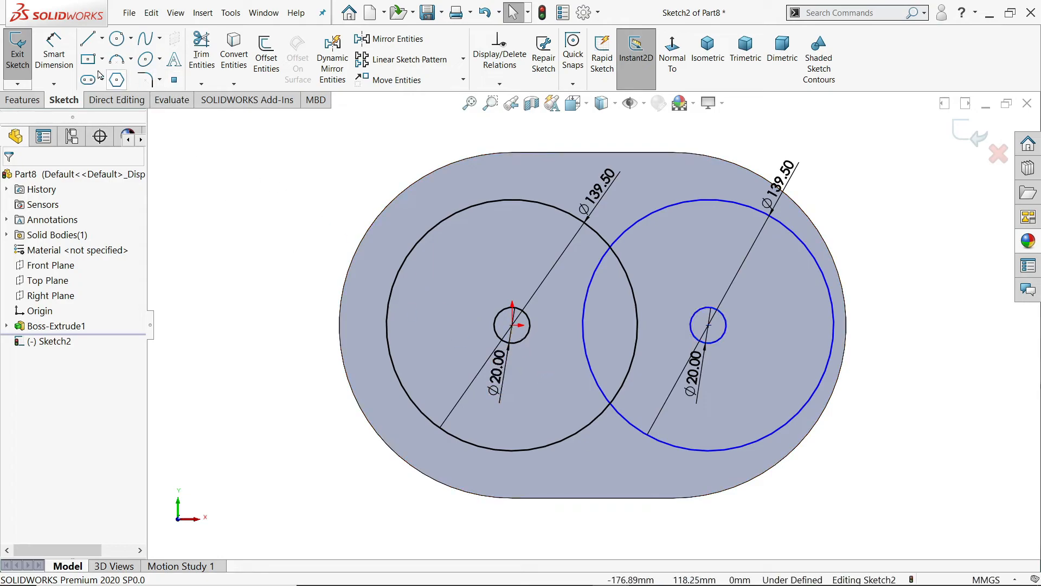
Step: Dimension the distance between the two circle centres as 89.69 mm
left_click(54, 58)
left_click(512, 325)
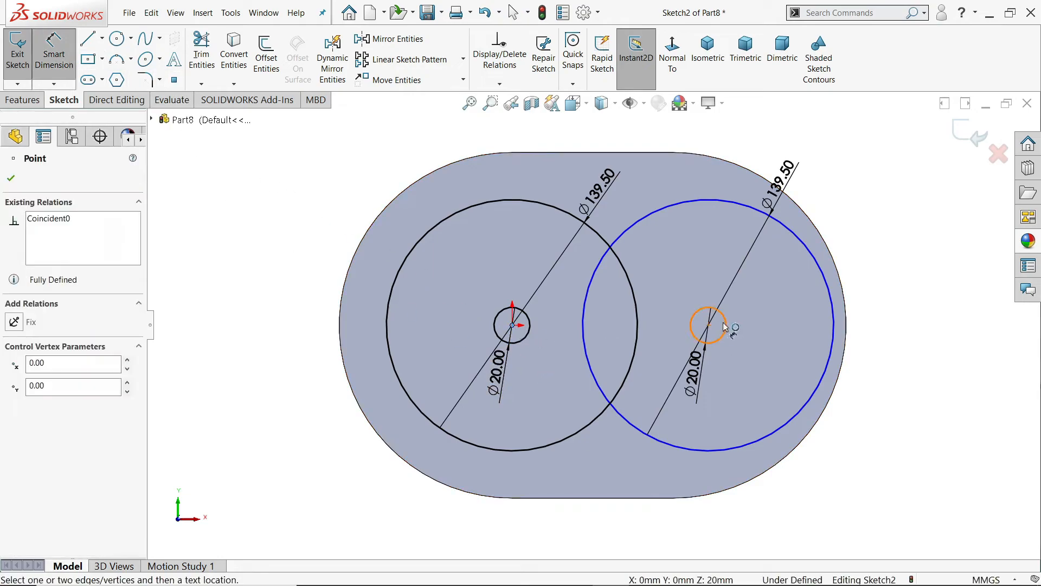
left_click(708, 325)
left_click(542, 133)
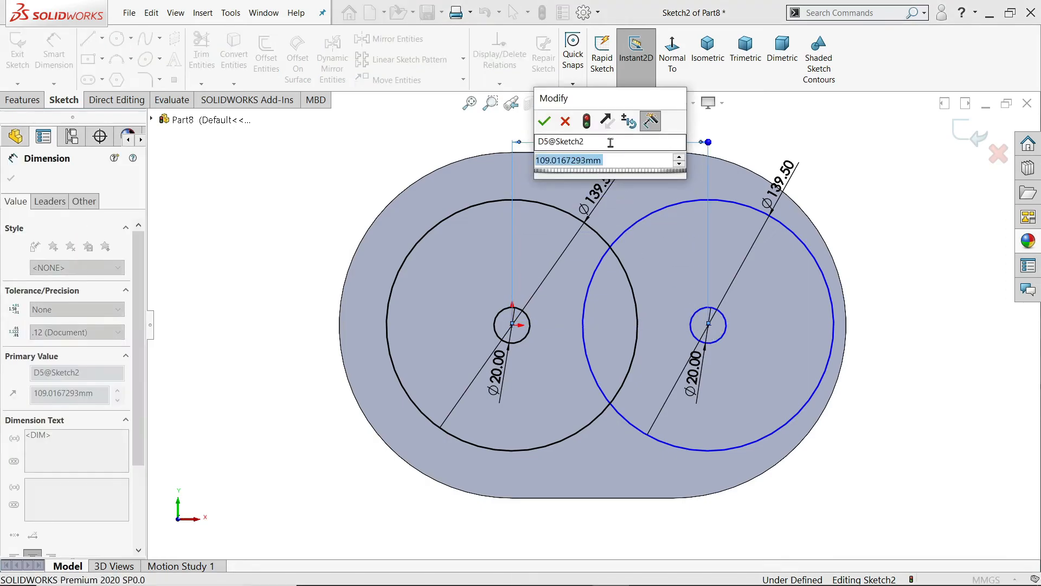
type("4")
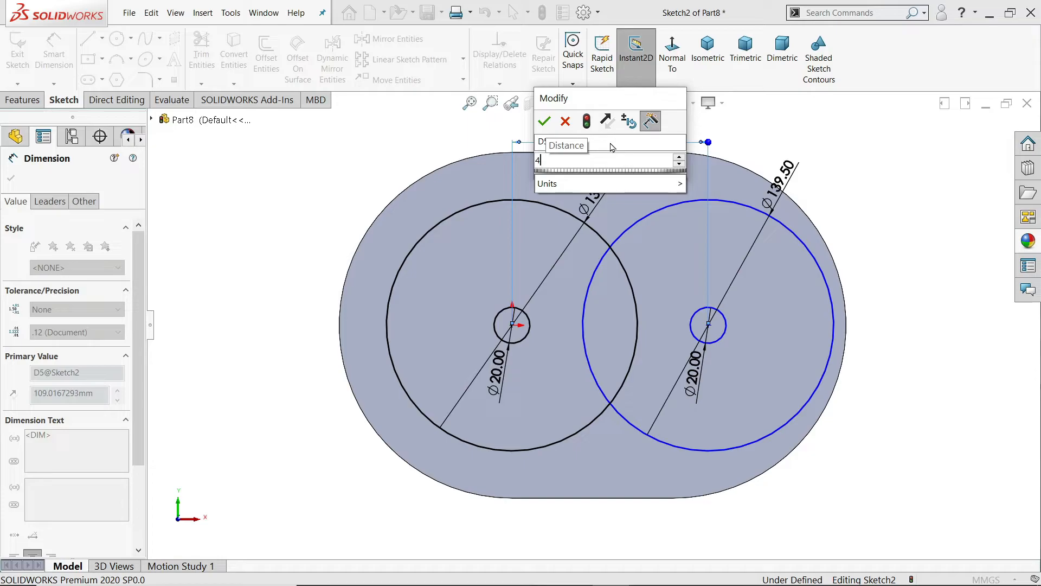
type("7")
key("BackSpace")
key("BackSpace")
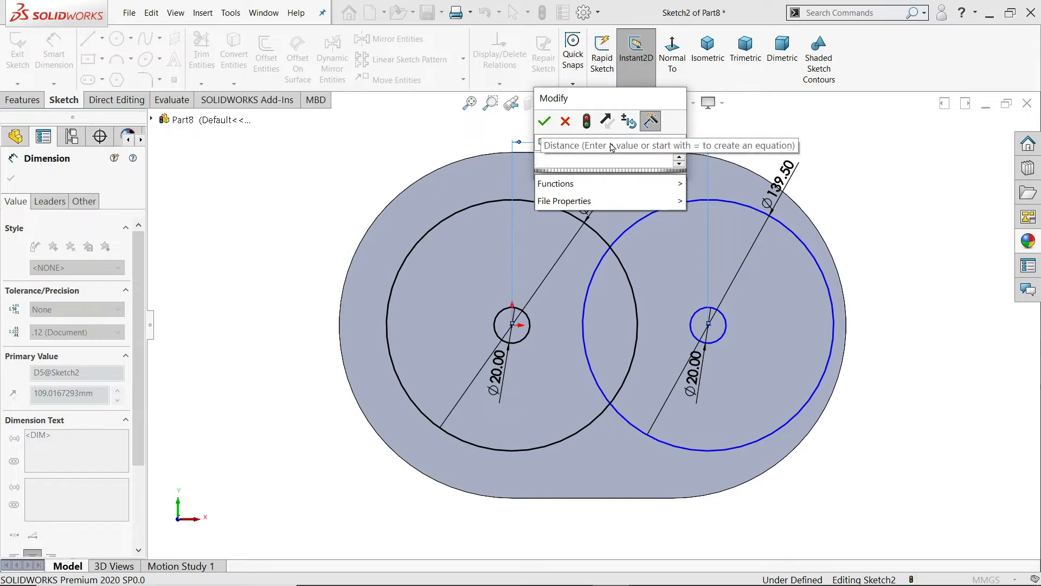
type("89.69")
key("Return")
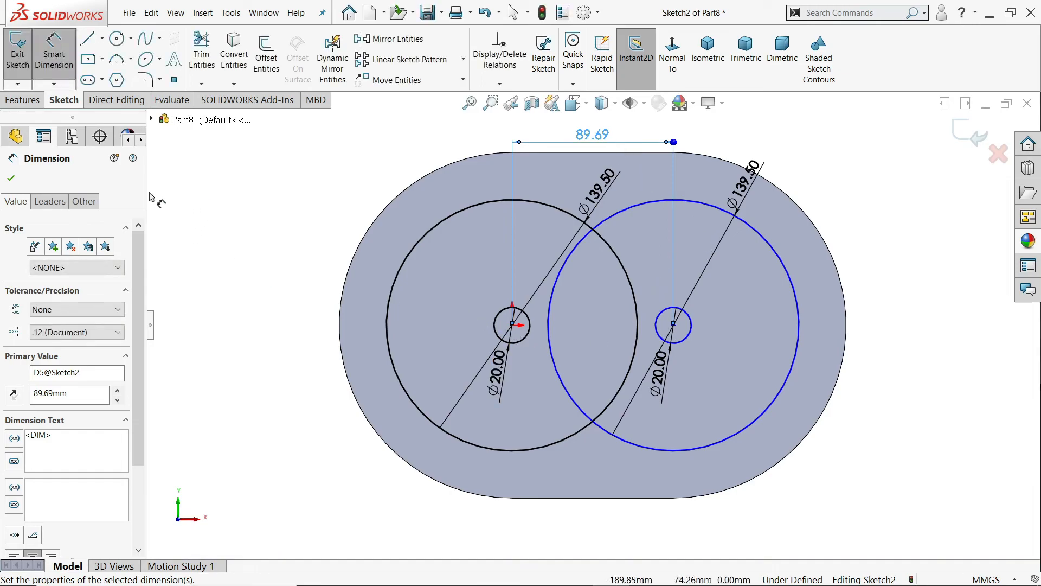
left_click(10, 177)
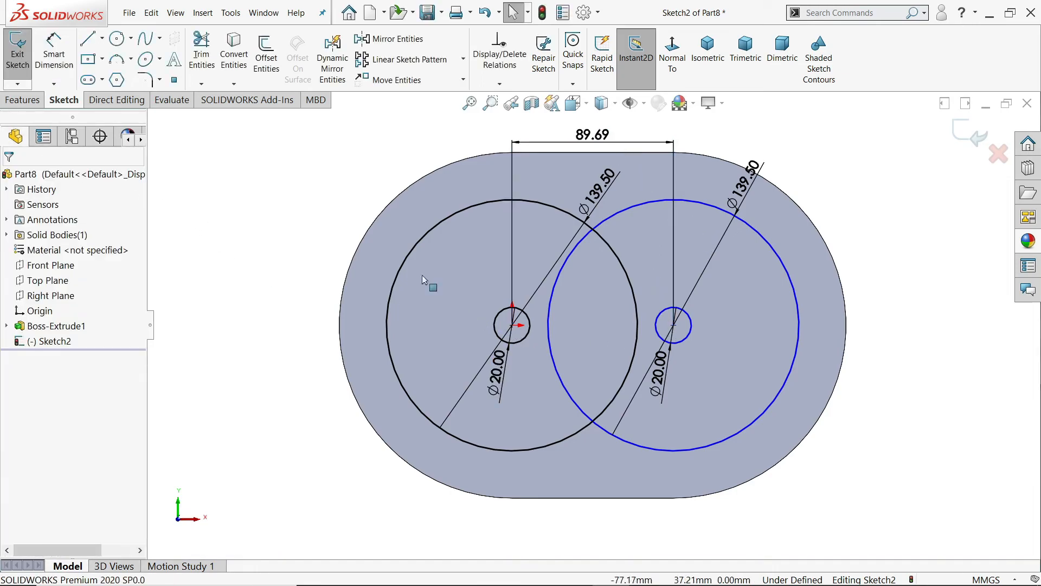
Step: Add a horizontal relation between the centre points of the two circle pairs
left_click(513, 326)
left_click(673, 325, "ctrl")
left_click(704, 282)
left_click(316, 210)
Step: Cut the two overlapping 139.5 mm circles 10 mm deep into the plate with Extruded Cut
left_click(23, 99)
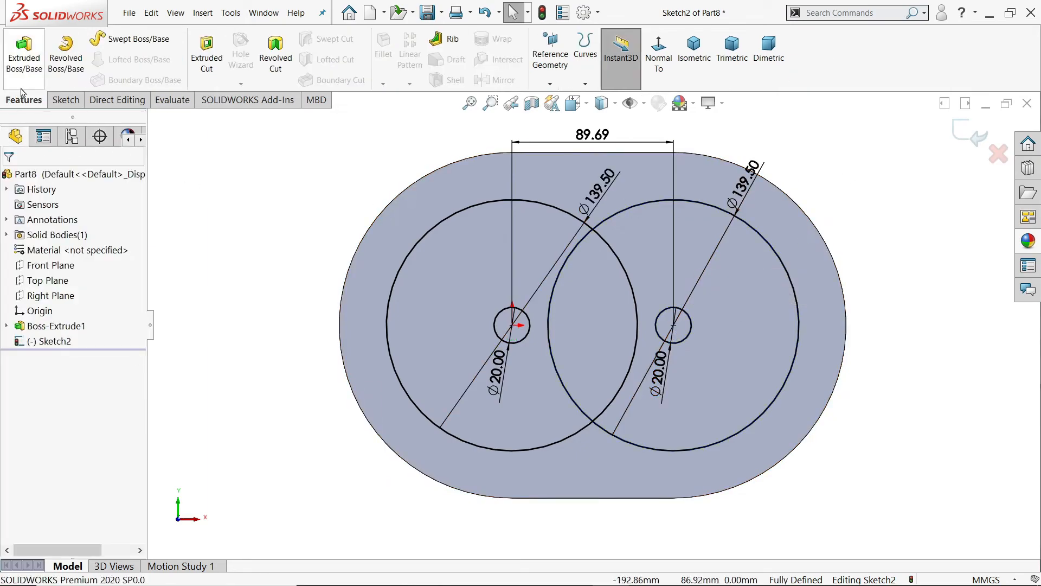
left_click(210, 70)
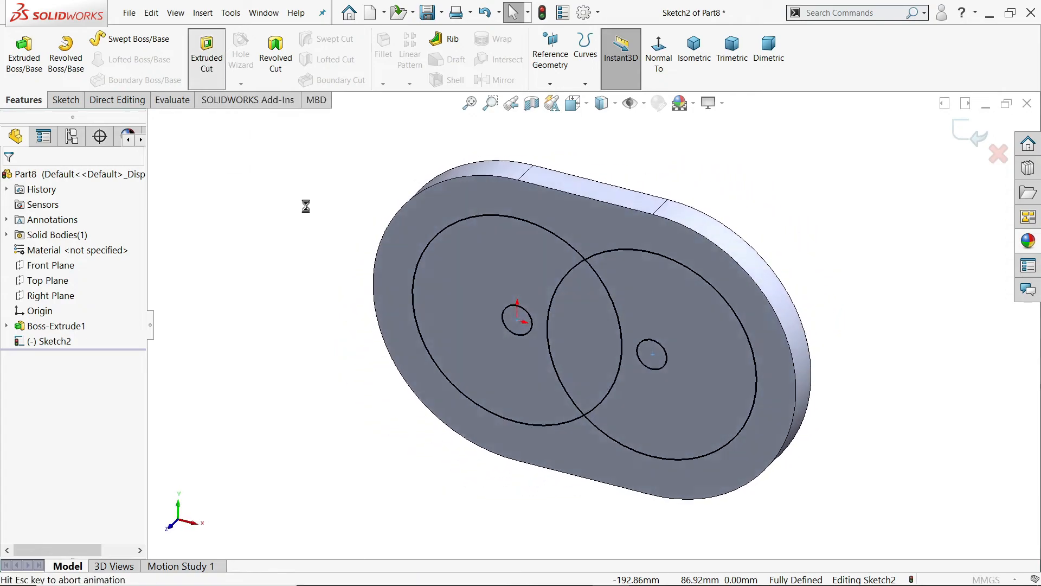
left_click(564, 425)
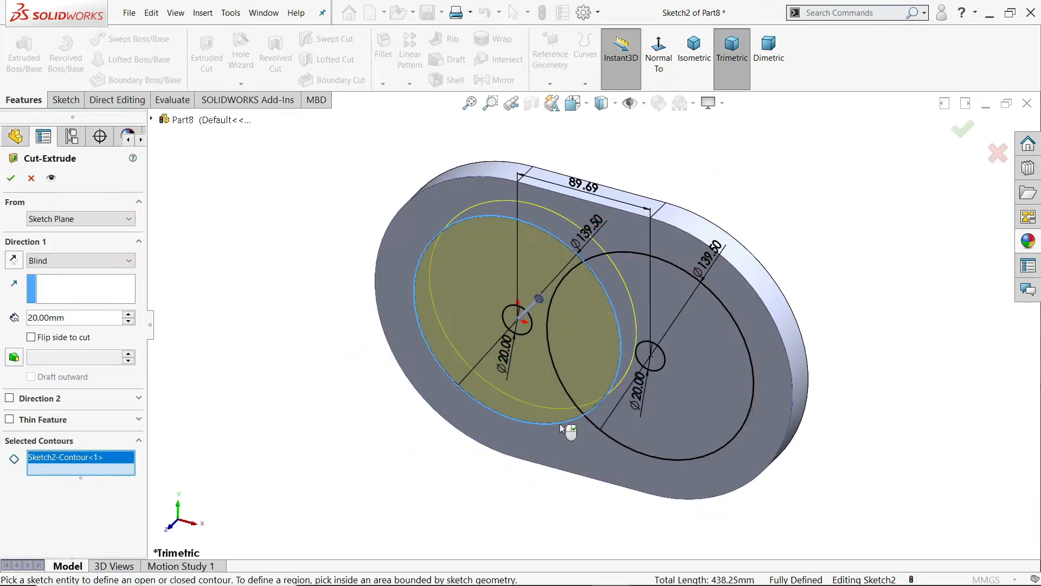
left_click(682, 461)
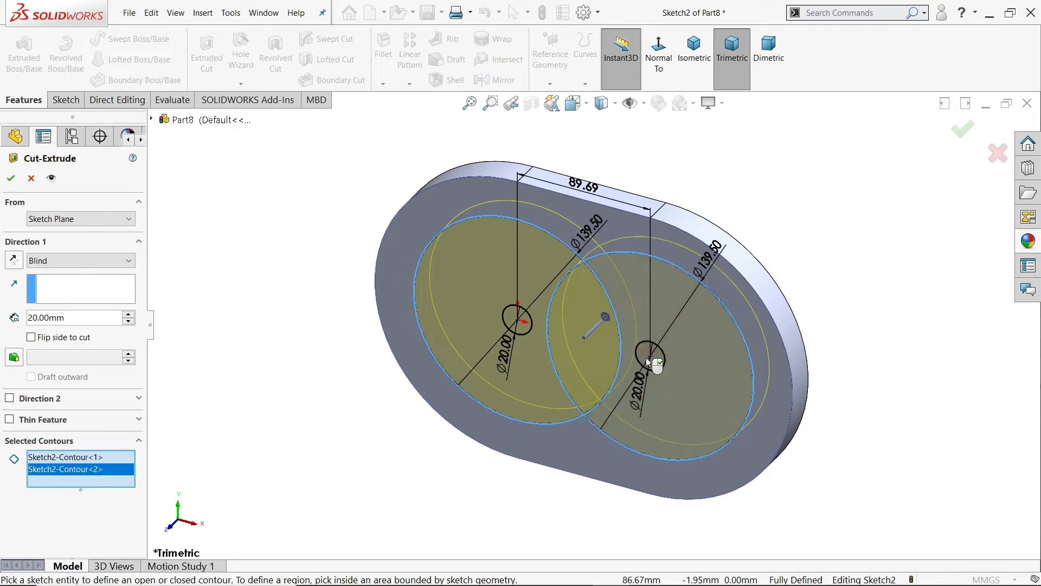
left_click_drag(67, 318, 26, 322)
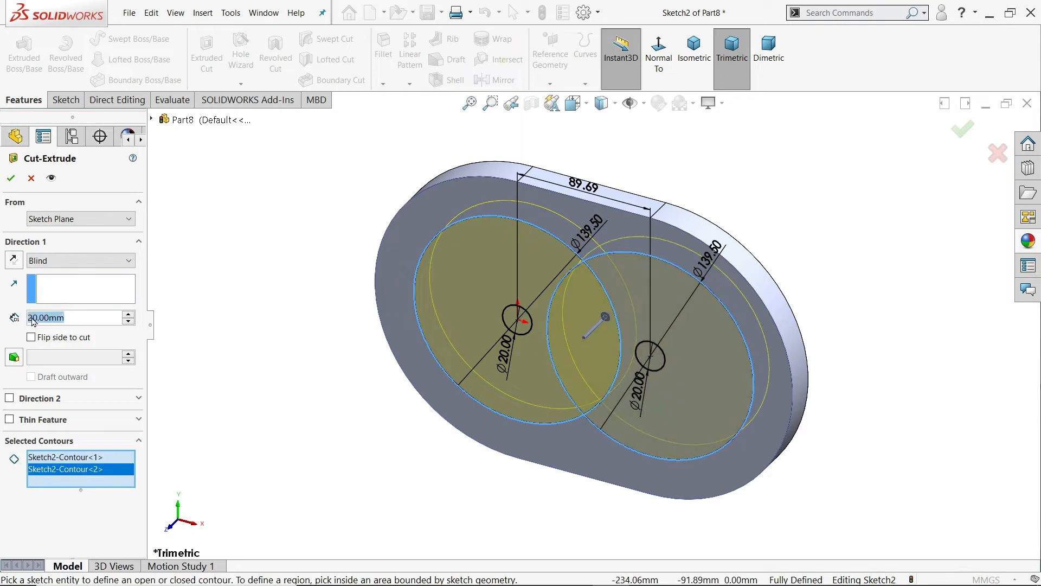
type("10")
key("Return")
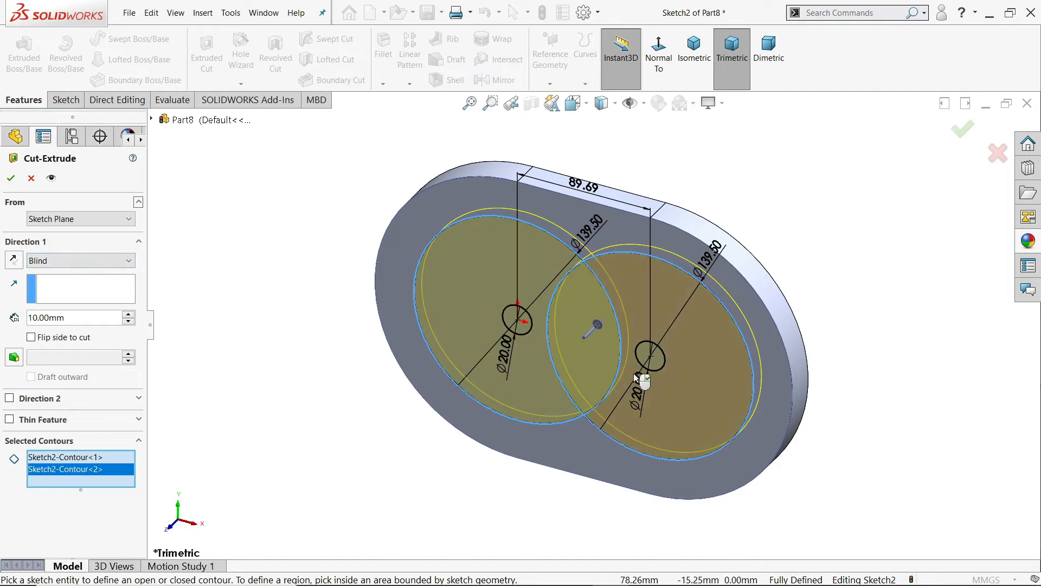
scroll(642, 357, "down", 2)
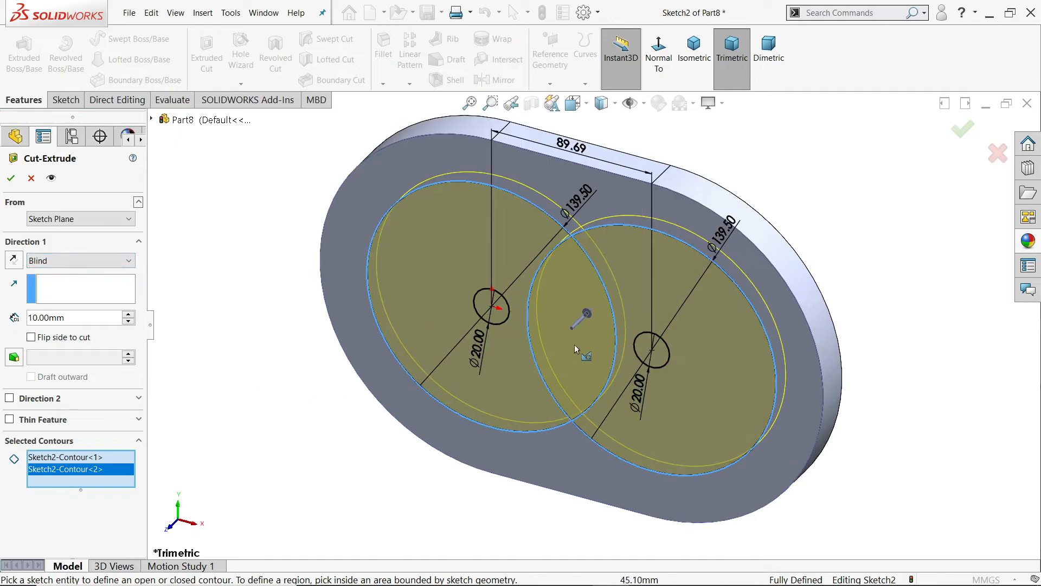
left_click(13, 179)
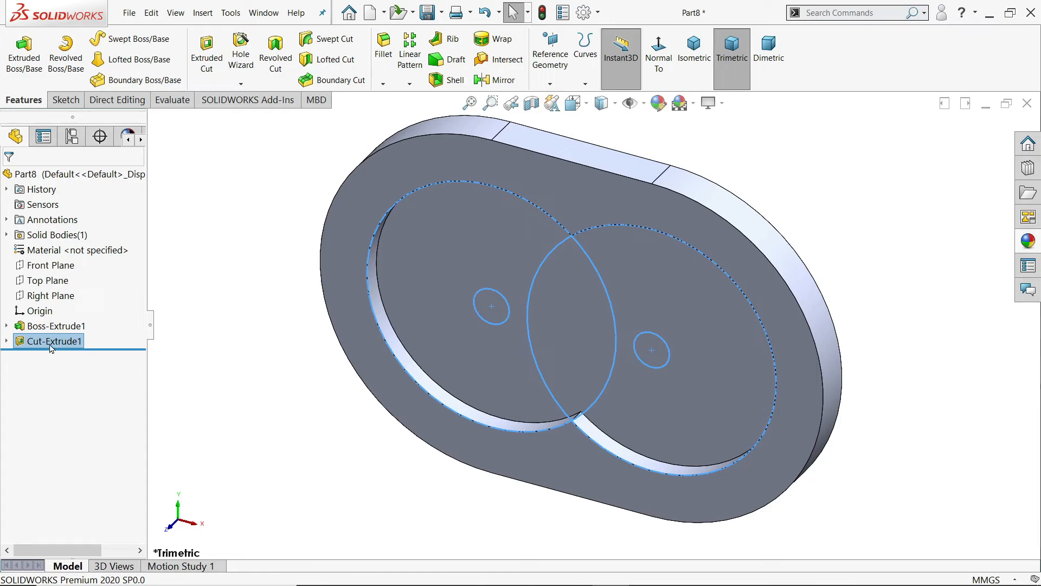
Step: Reuse the pocket's sketch to cut the two 20 mm circle regions through all of the plate
left_click(6, 342)
left_click(61, 358)
left_click(78, 324)
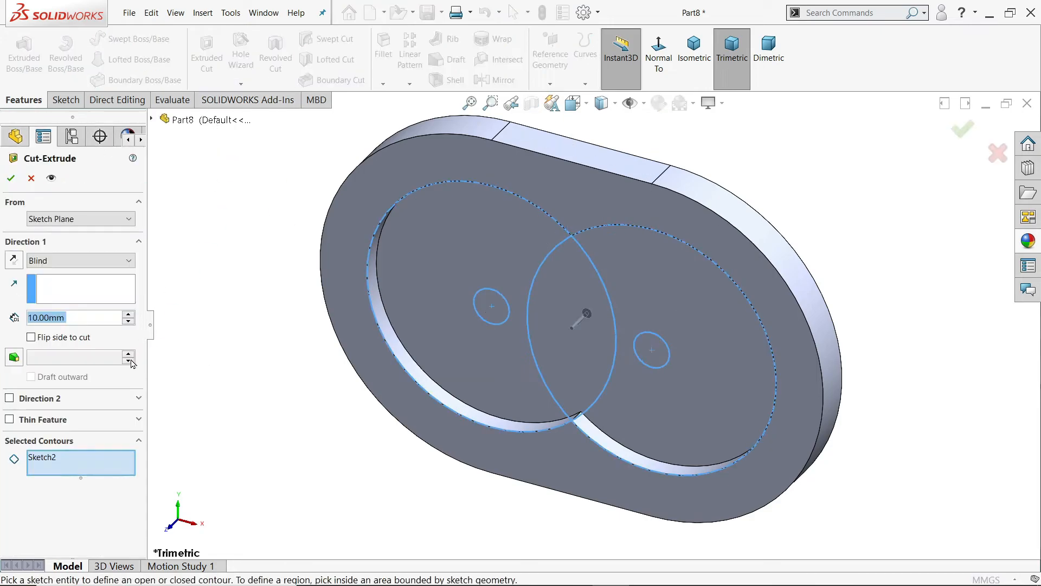
left_click(491, 307)
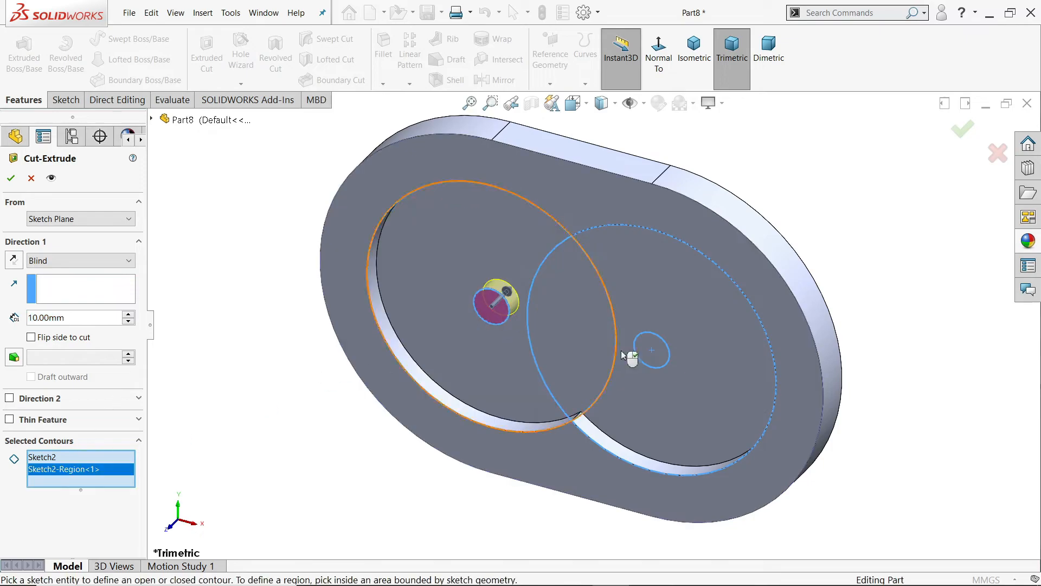
left_click(660, 361)
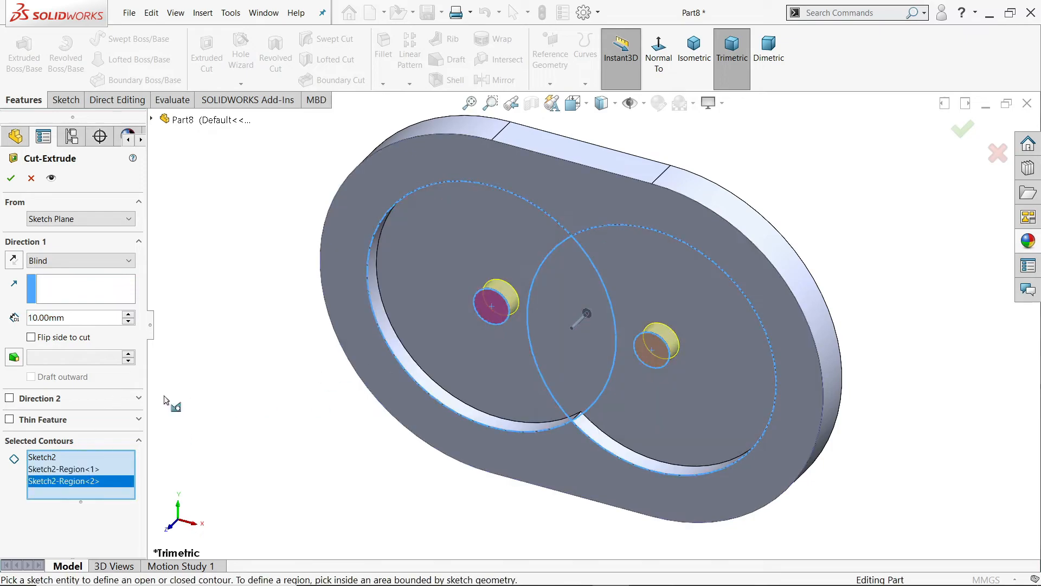
left_click(55, 261)
left_click(47, 285)
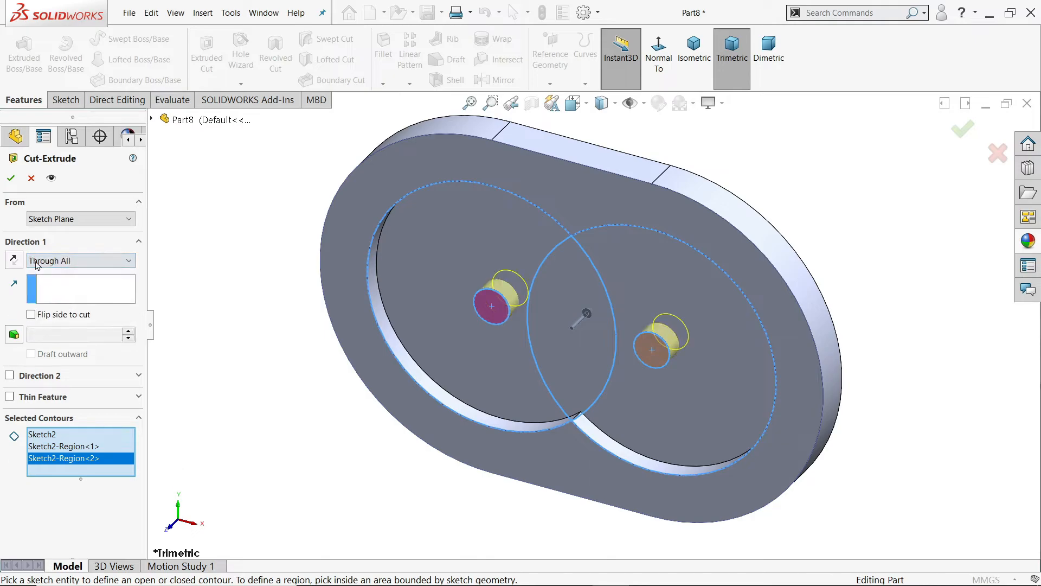
left_click(9, 179)
middle_click_drag(251, 382, 261, 359)
left_click(263, 355)
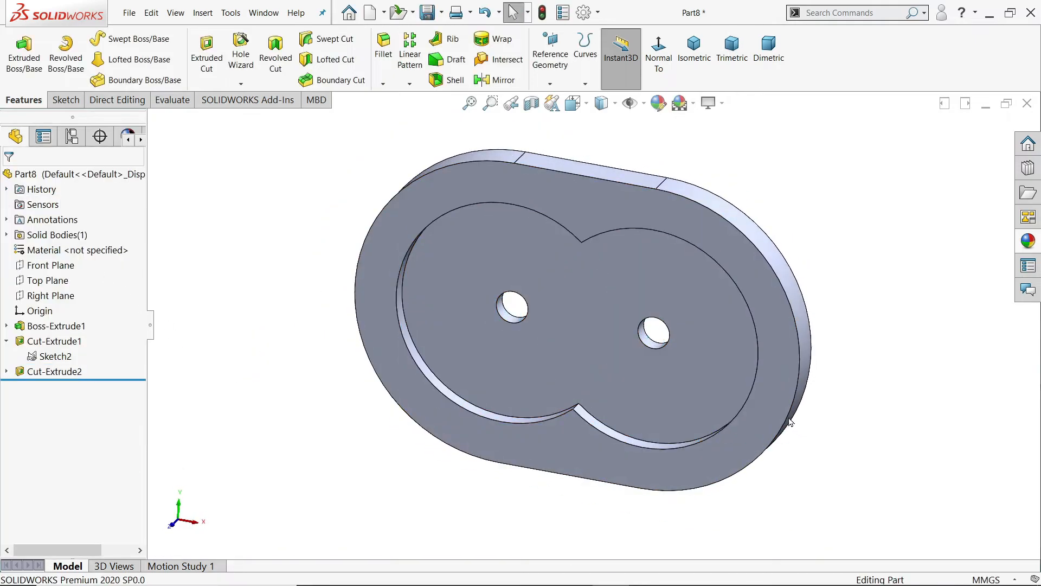
Step: On the plate's rim face, sketch a horizontal centerline from the pocket's edge to the outer edge, level with the shaft holes
left_click(767, 400)
left_click(815, 362)
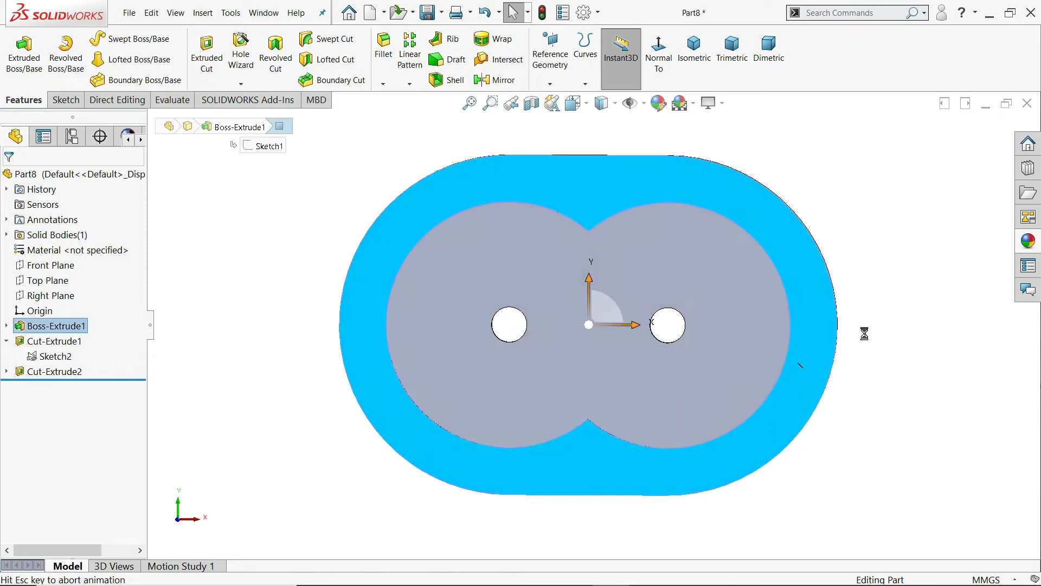
left_click(102, 38)
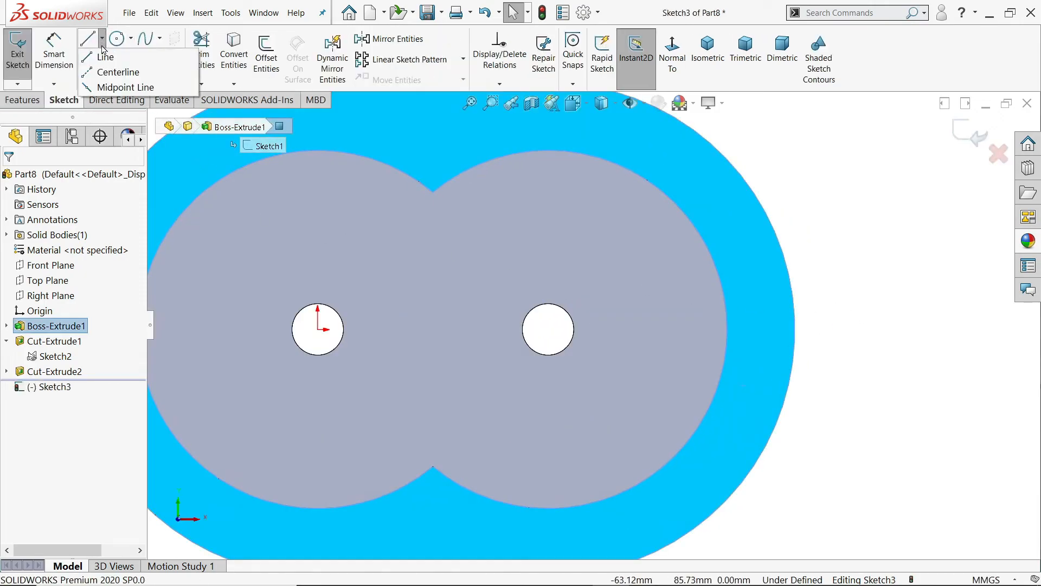
left_click(116, 73)
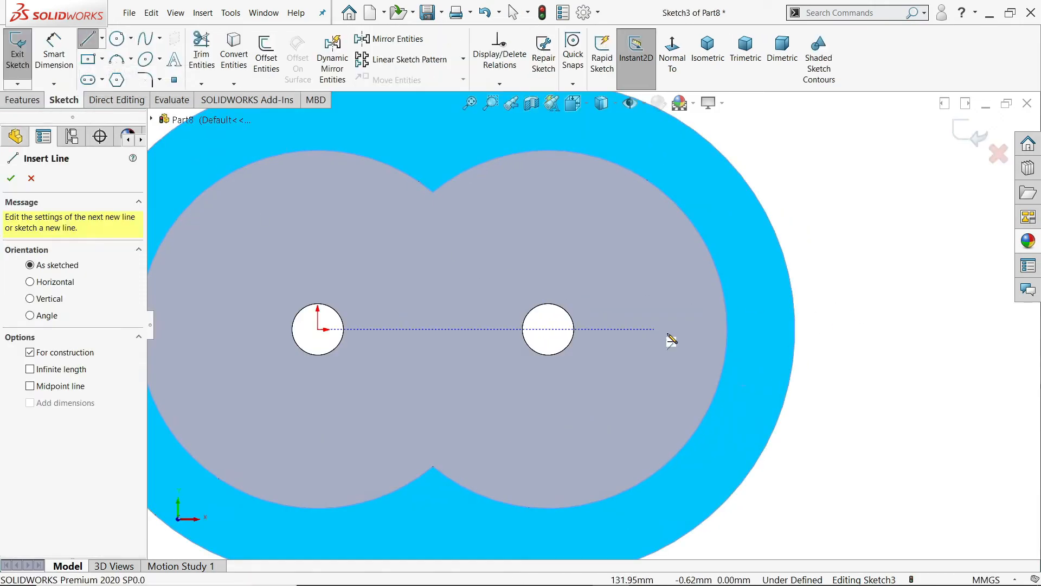
left_click(728, 328)
left_click(794, 329)
right_click(811, 259)
left_click(838, 311)
scroll(768, 343, "down", 3)
scroll(807, 343, "down", 1)
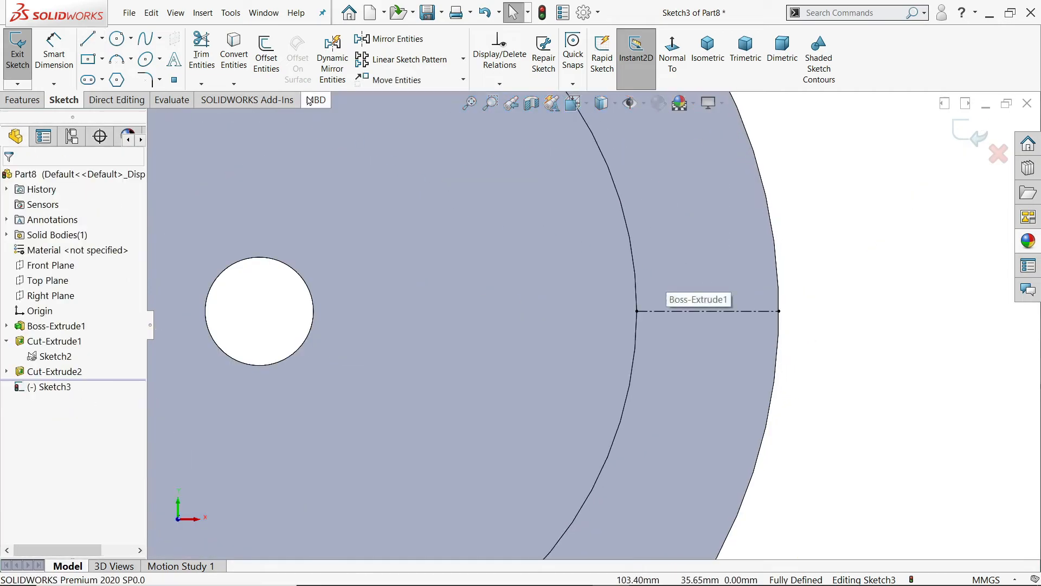
Step: Draw a 10 mm circle centred on the midpoint of the centerline across the rim
left_click(116, 38)
left_click(708, 311)
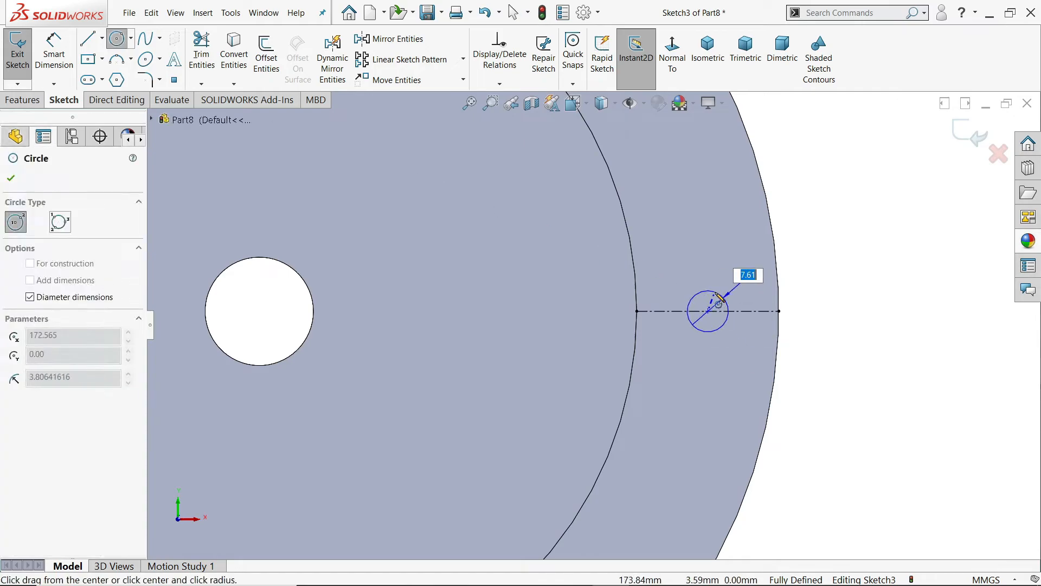
type("10")
key("Return")
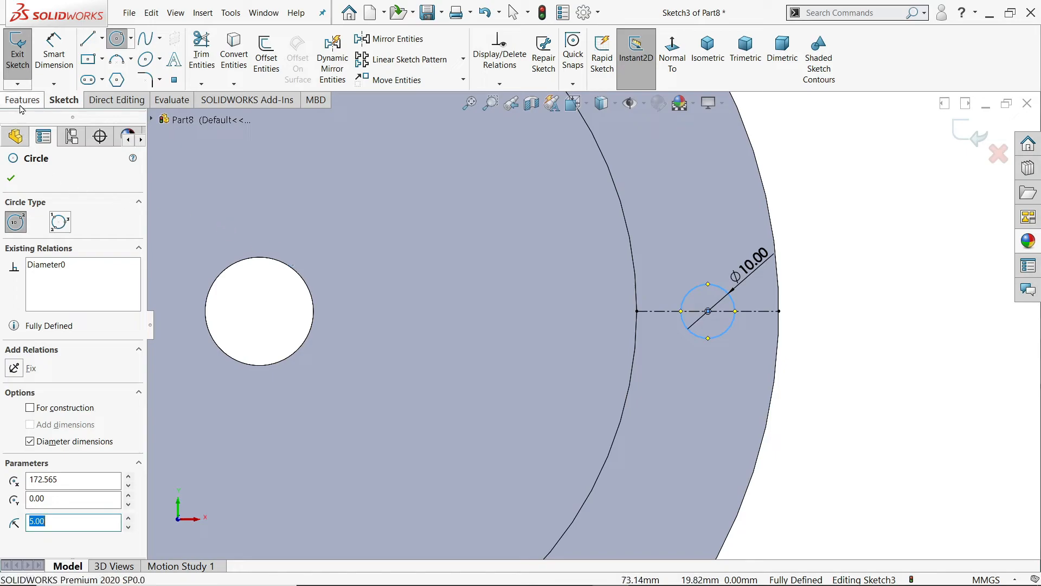
Step: Add a driven dimension between the 10 mm circle's centre and the centerline's inner endpoint
left_click(54, 54)
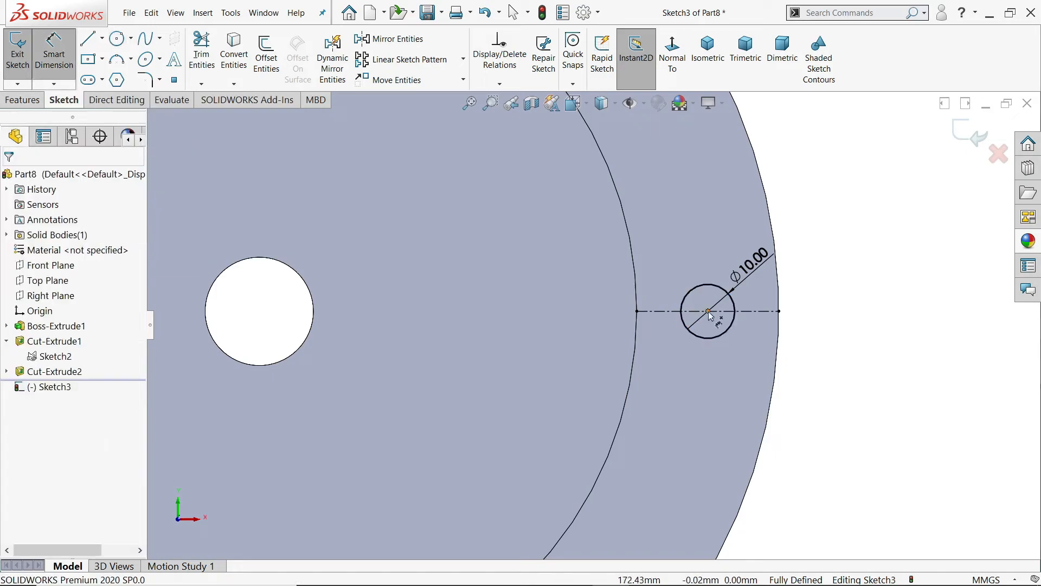
left_click(690, 315)
left_click(636, 310)
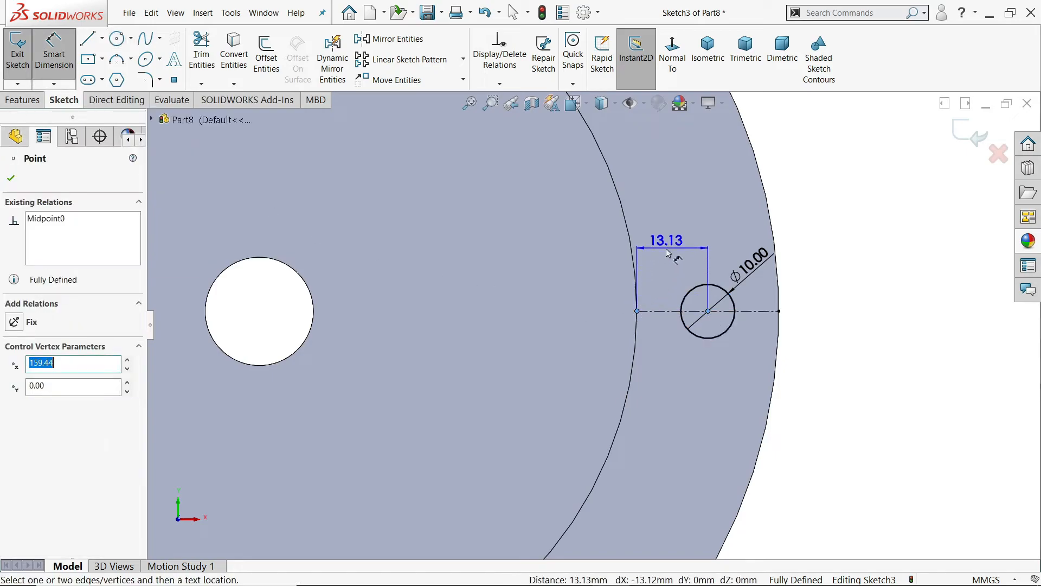
left_click(668, 253)
left_click(581, 186)
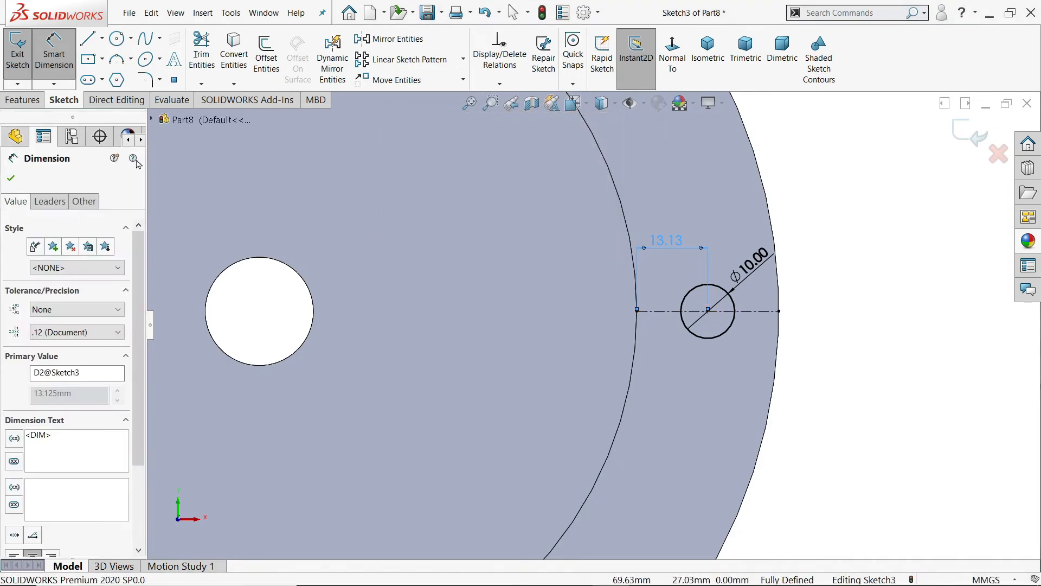
Step: Cut the 10 mm circle through all of the plate with Extruded Cut
left_click(23, 100)
left_click(207, 55)
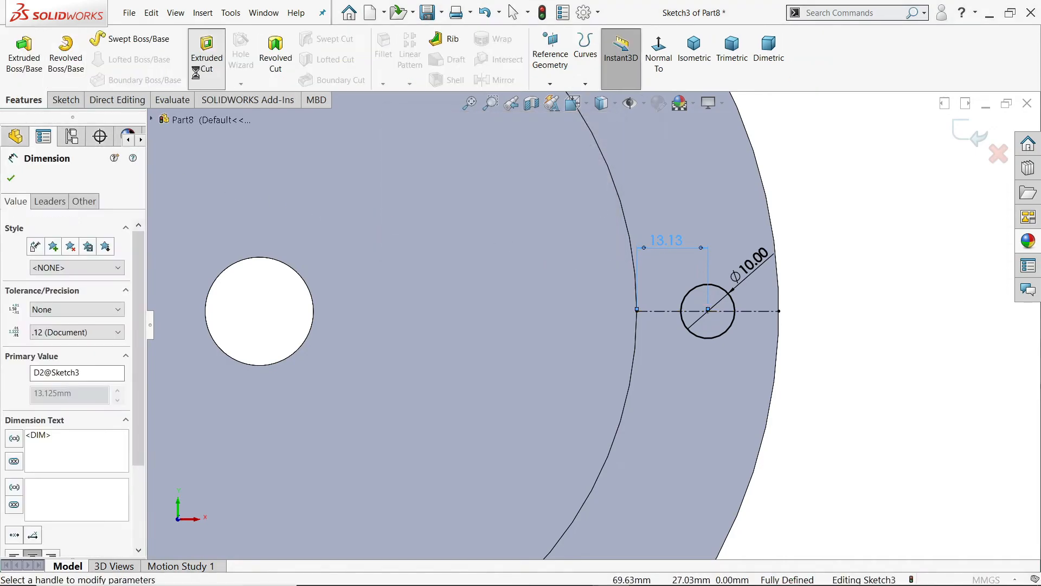
left_click(52, 263)
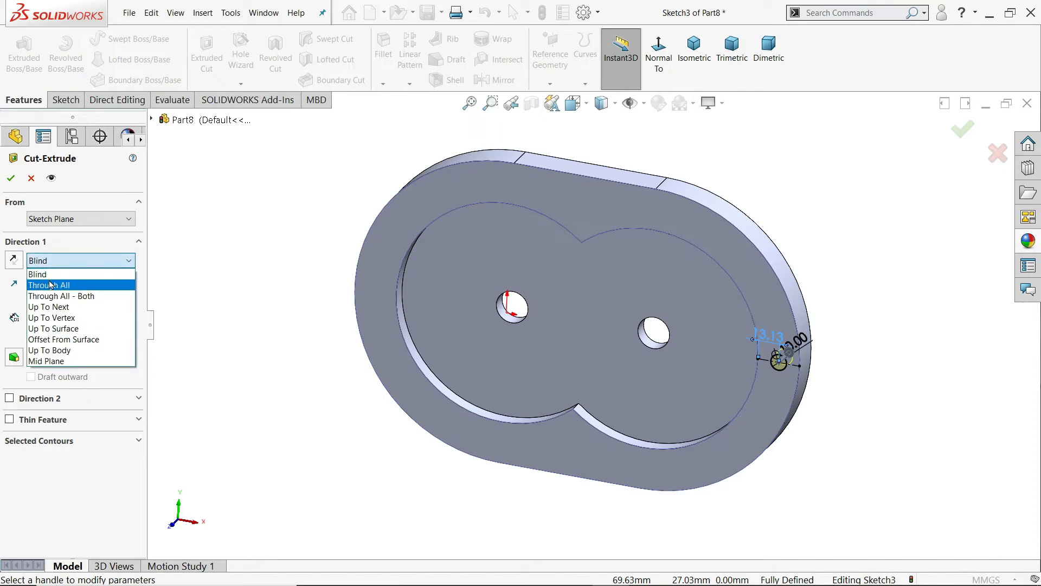
left_click(50, 285)
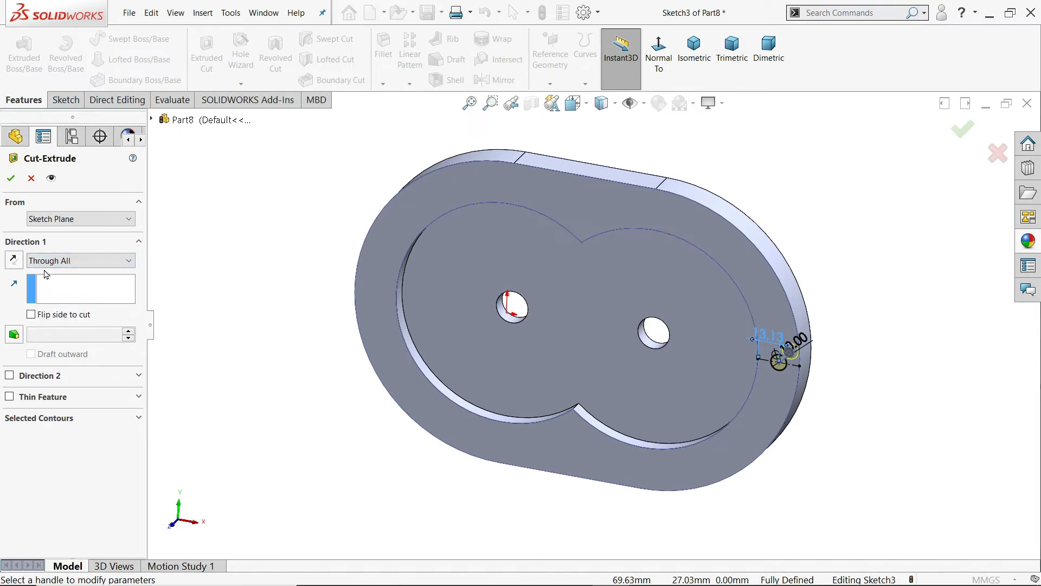
left_click(10, 177)
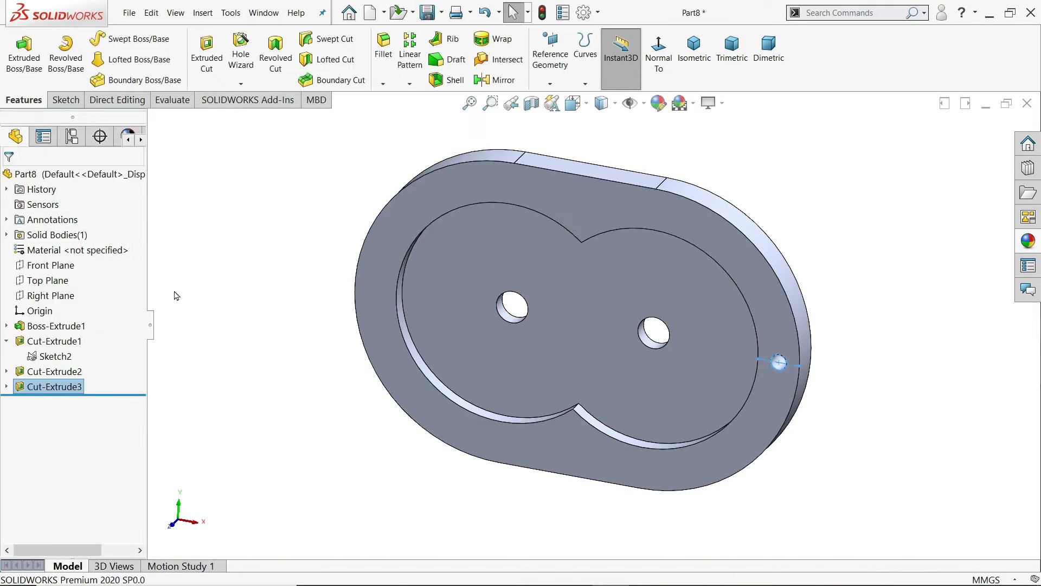
left_click(224, 251)
Step: Pattern the 10 mm hole along the plate's outline Sketch1 with a Curve Driven Pattern of 15 equally spaced instances
left_click(407, 85)
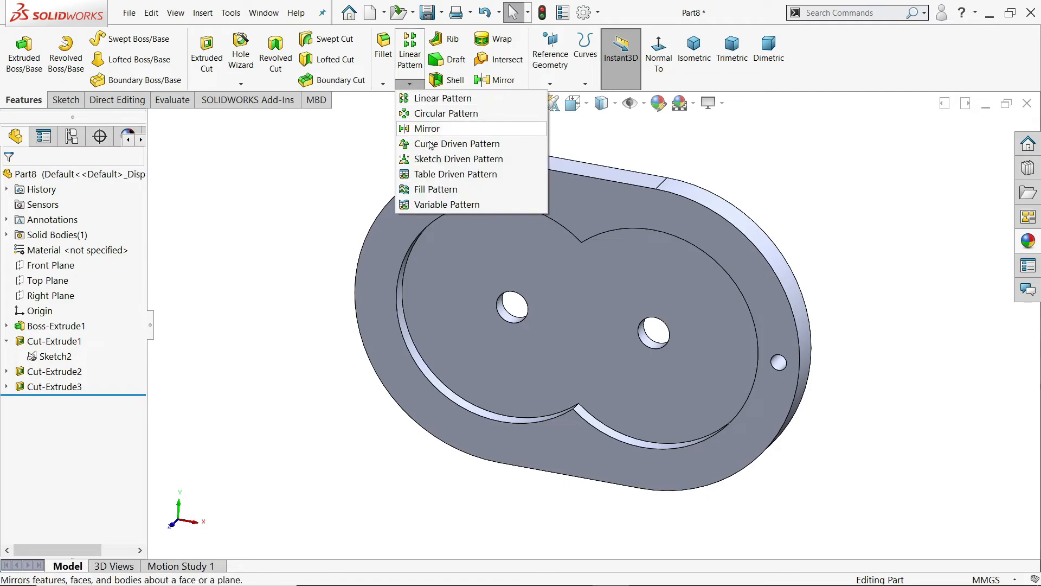
left_click(435, 144)
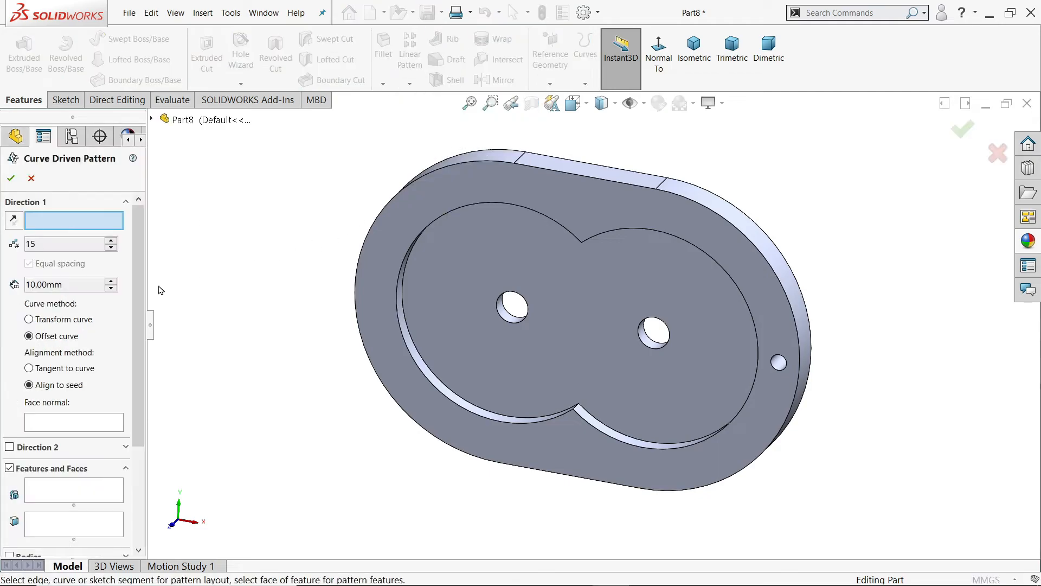
left_click(151, 119)
left_click(164, 271)
left_click(211, 287)
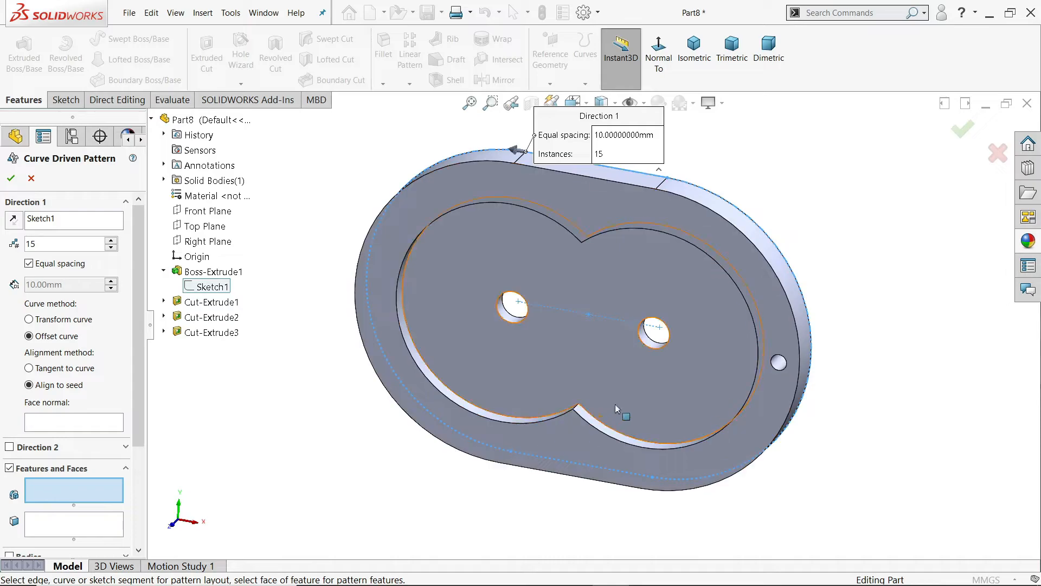
scroll(795, 385, "down", 3)
left_click(720, 329)
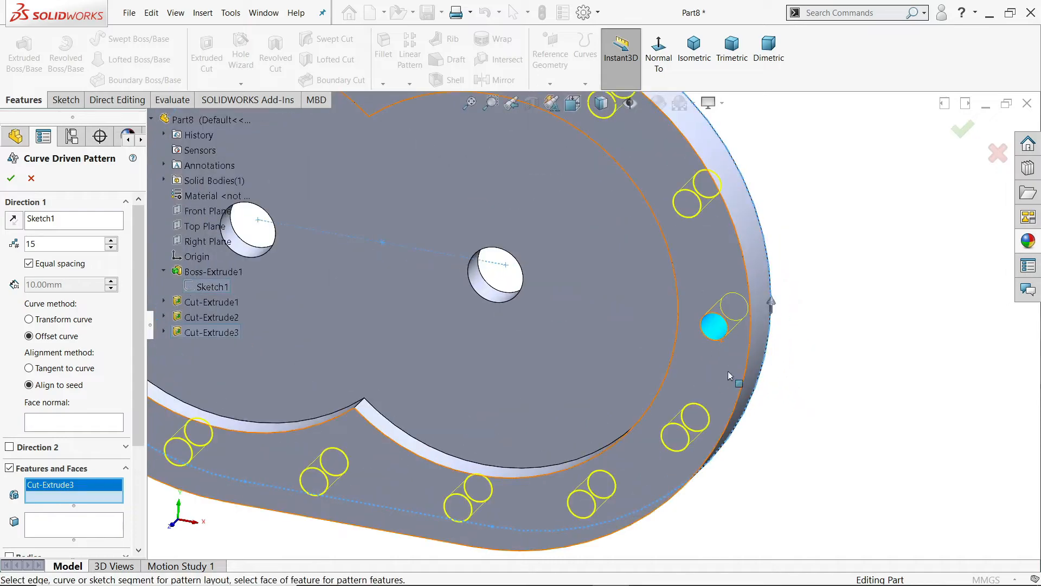
scroll(833, 286, "up", 3)
mouse_move(832, 286)
middle_mouse_down()
mouse_move(848, 208)
mouse_move(821, 278)
middle_mouse_up()
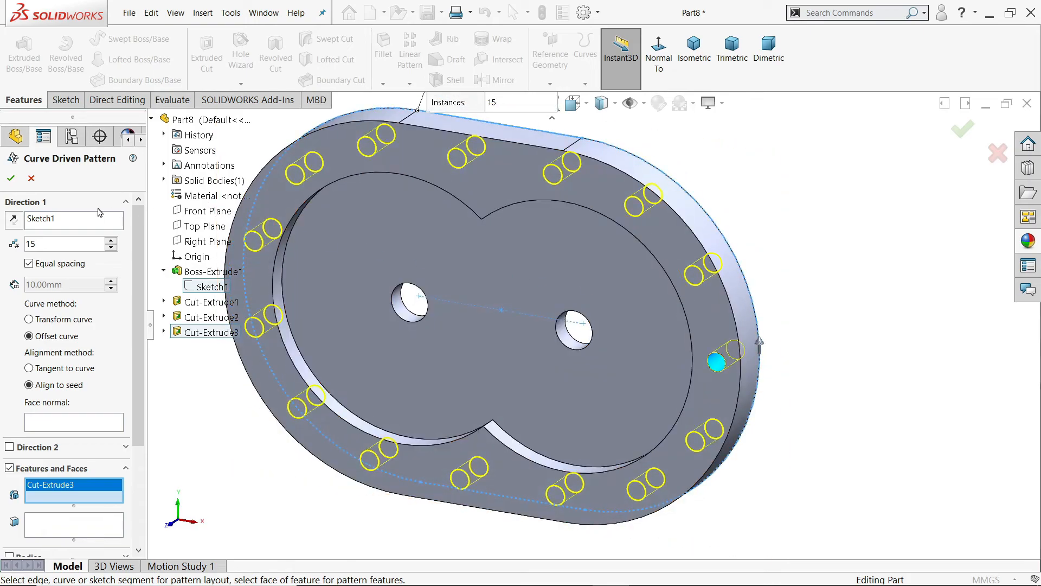
left_click(18, 184)
middle_click_drag(539, 295, 481, 274)
key("Escape")
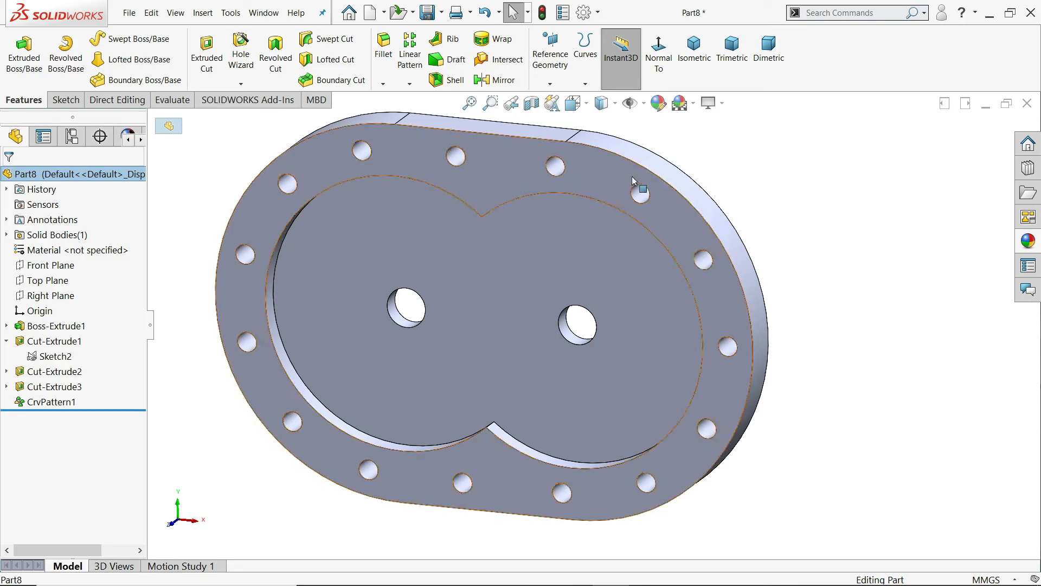
Step: Apply a blue high gloss plastic appearance to the whole cover part
left_click(1026, 243)
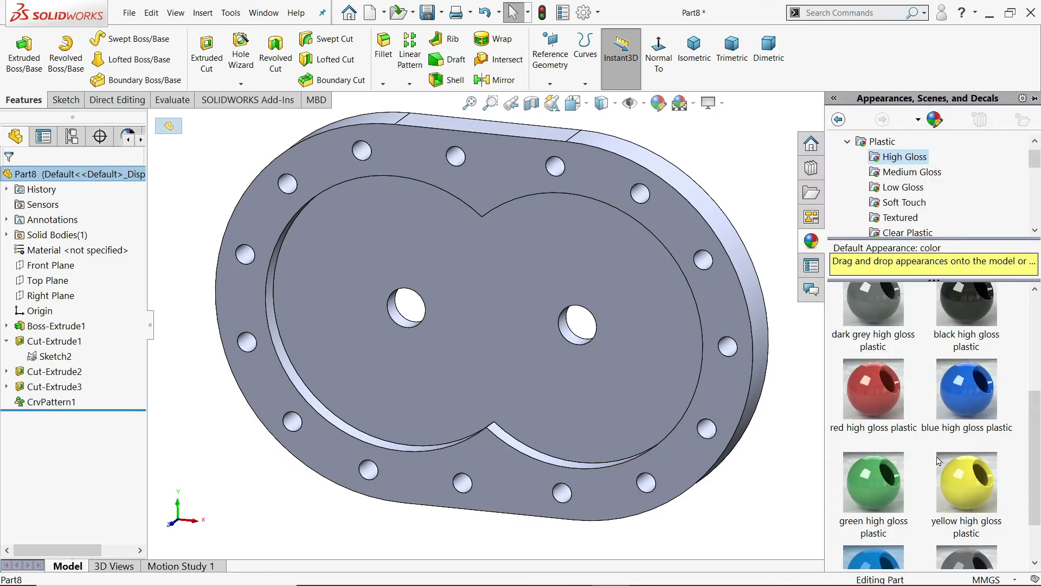
scroll(875, 537, "down", 3)
double_click(873, 520)
middle_click_drag(727, 185, 864, 177)
Step: Save the part as 2.Cover in the Root Blower folder
left_click(428, 14)
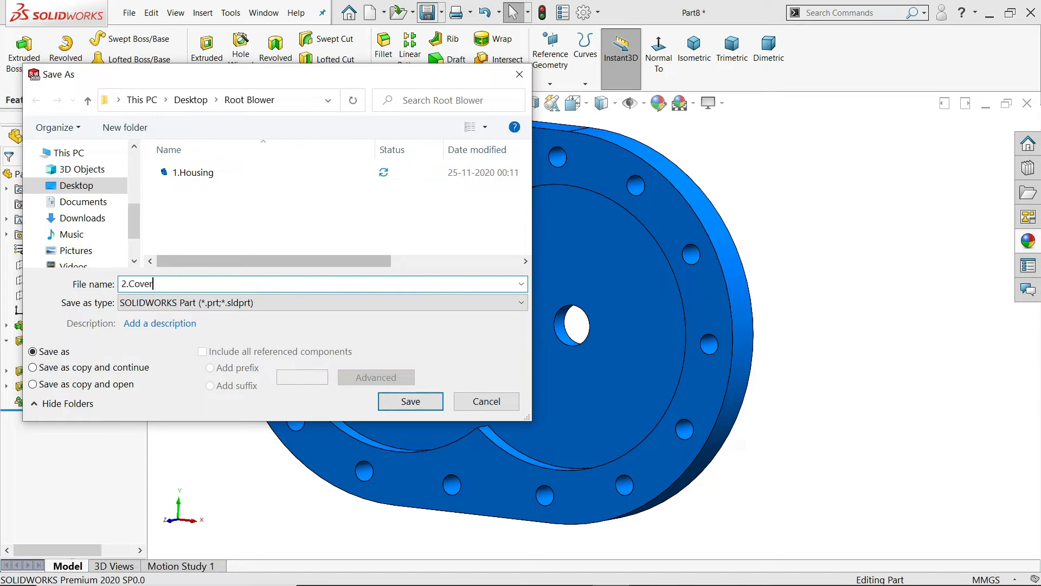
left_click(410, 400)
middle_click_drag(634, 298, 635, 323)
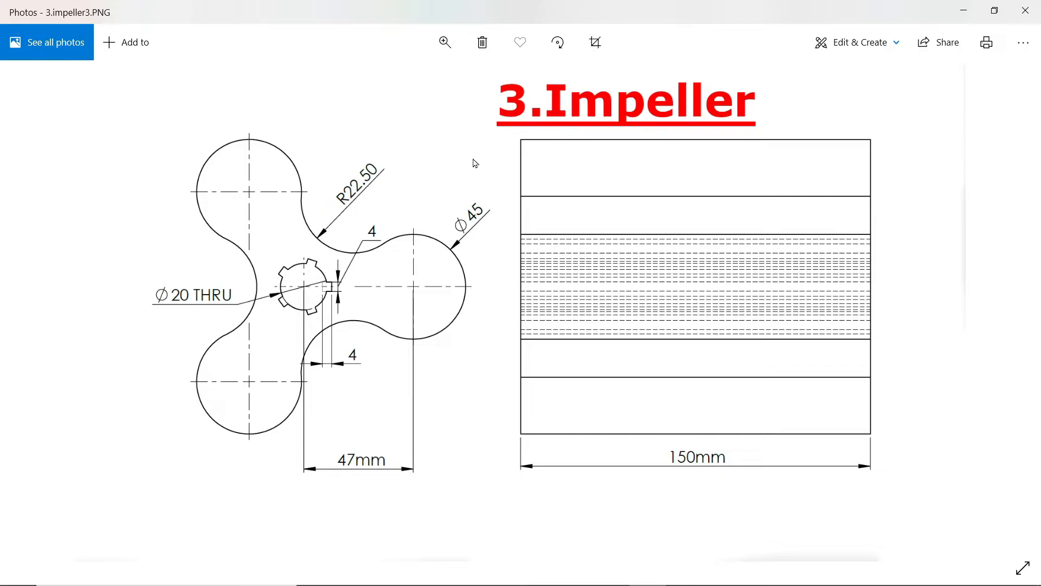
Step: Leave the impeller drawing and, in the new part, sketch a 20 mm circle at the origin on the Front Plane
left_click(967, 14)
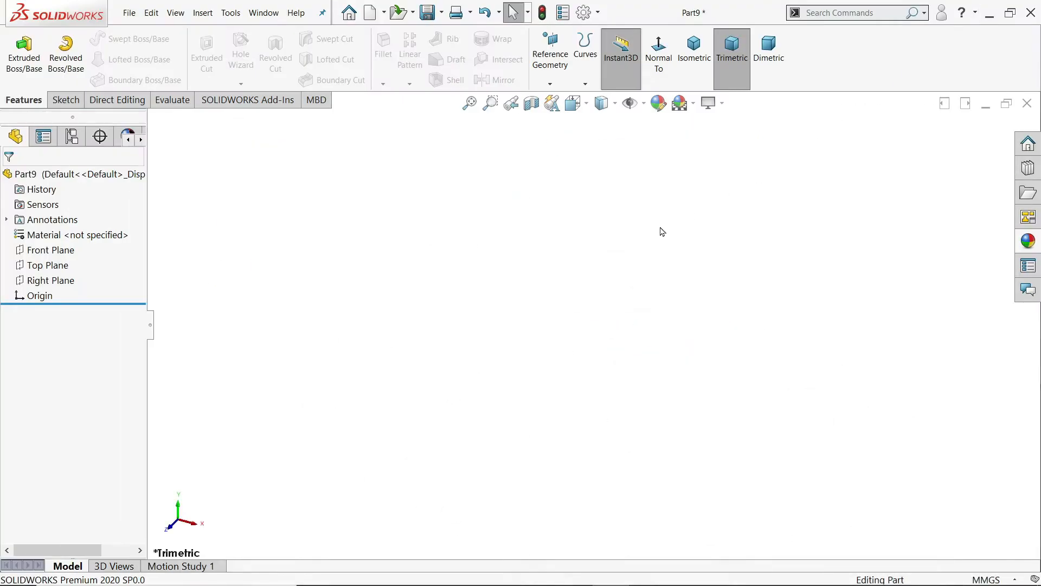
left_click(76, 251)
left_click(75, 230)
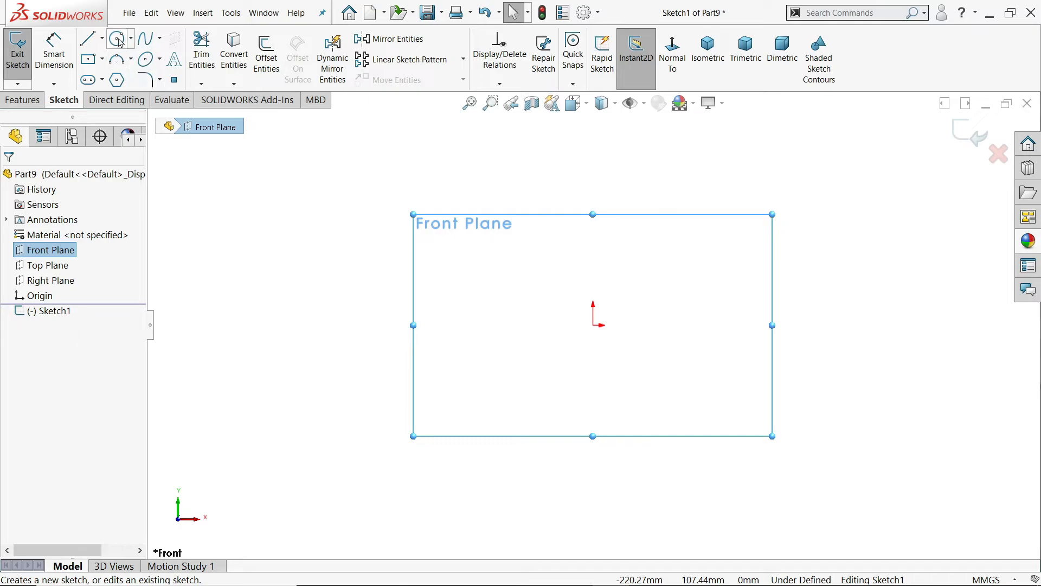
left_click(117, 39)
left_click(593, 325)
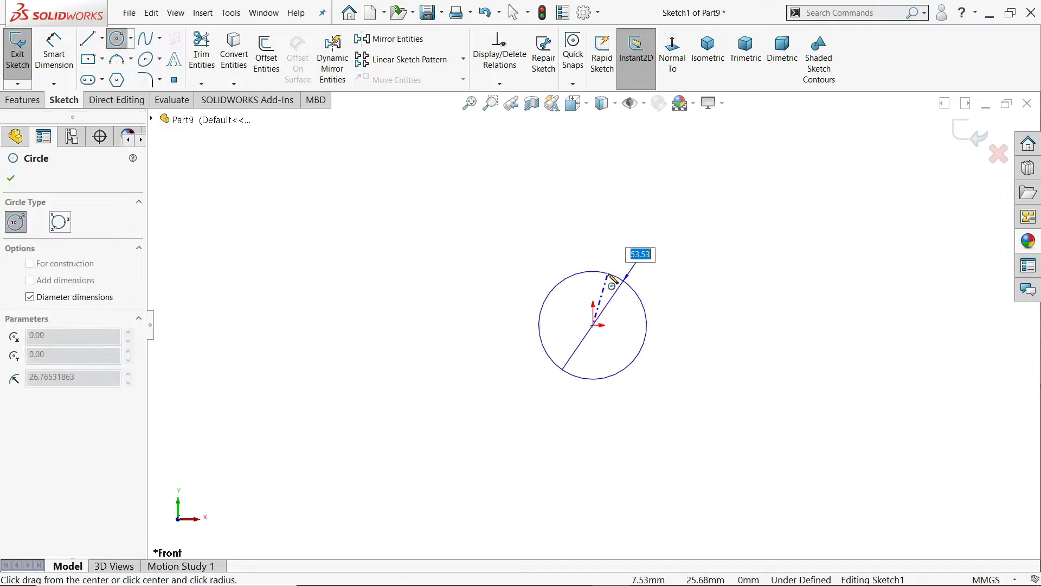
key("Return")
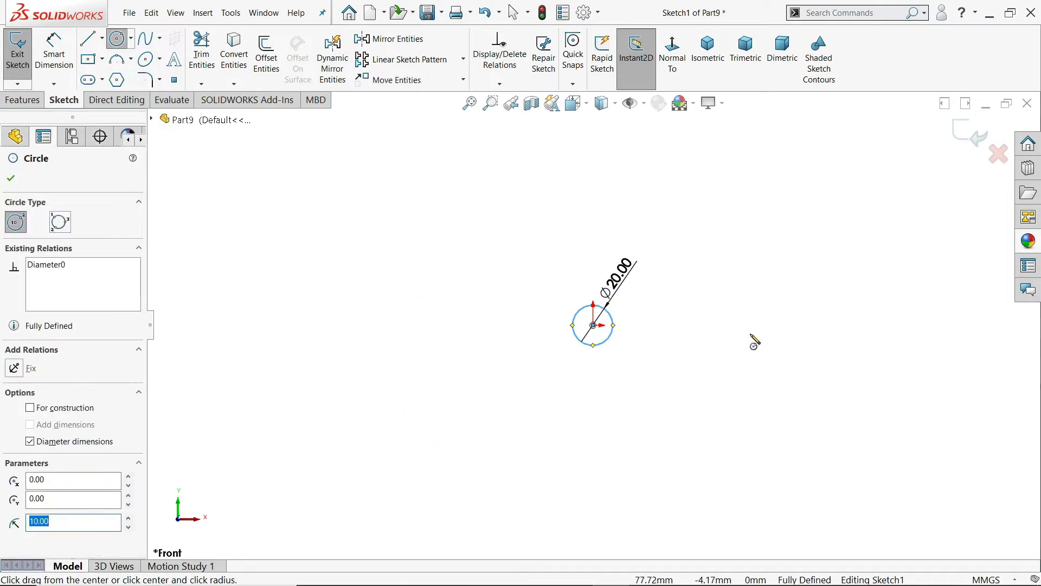
Step: Draw a 45 mm circle beside the 20 mm circle for the impeller's lobe
left_click(752, 324)
type("4")
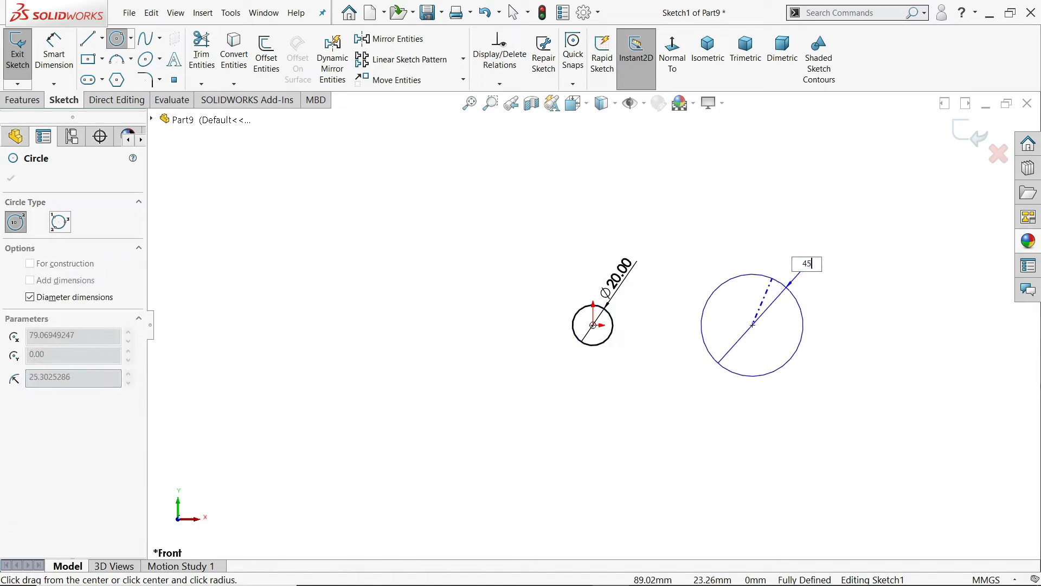
type("5")
key("Return")
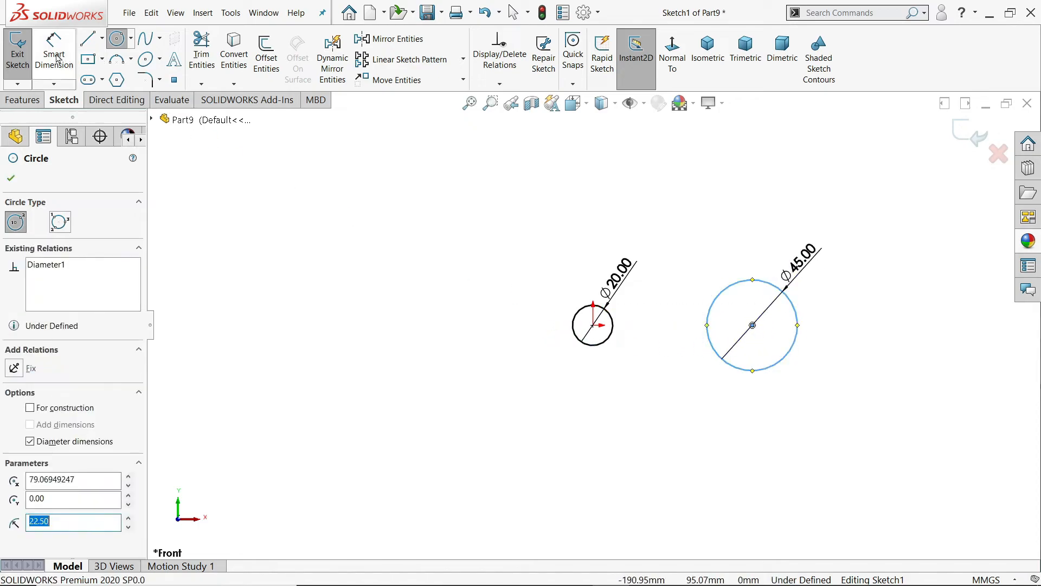
Step: Dimension the distance between the centres of the 20 mm and 45 mm circles as 47 mm
left_click(53, 54)
left_click(593, 325)
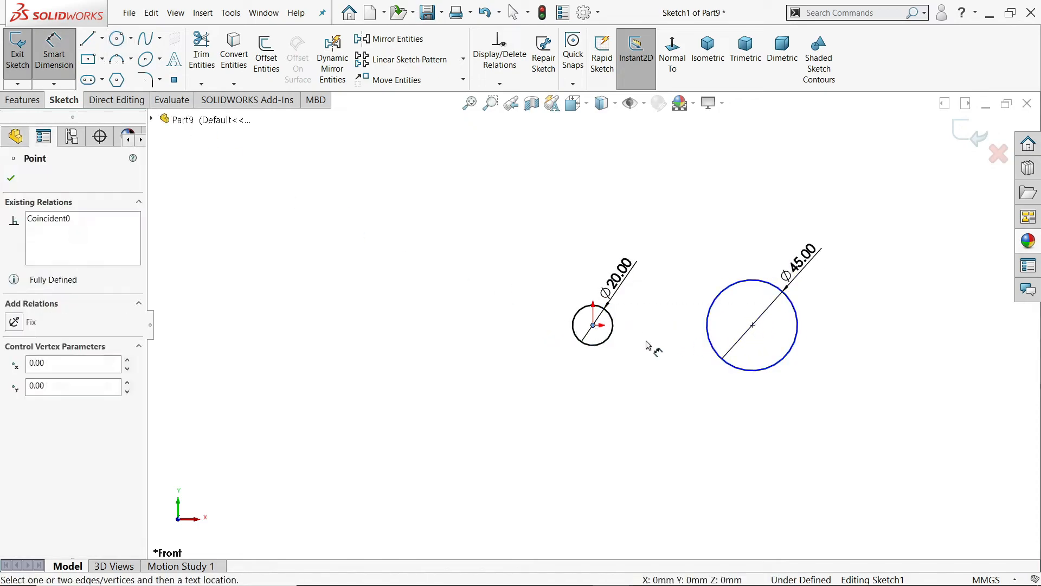
left_click(752, 325)
left_click(675, 379)
type("47")
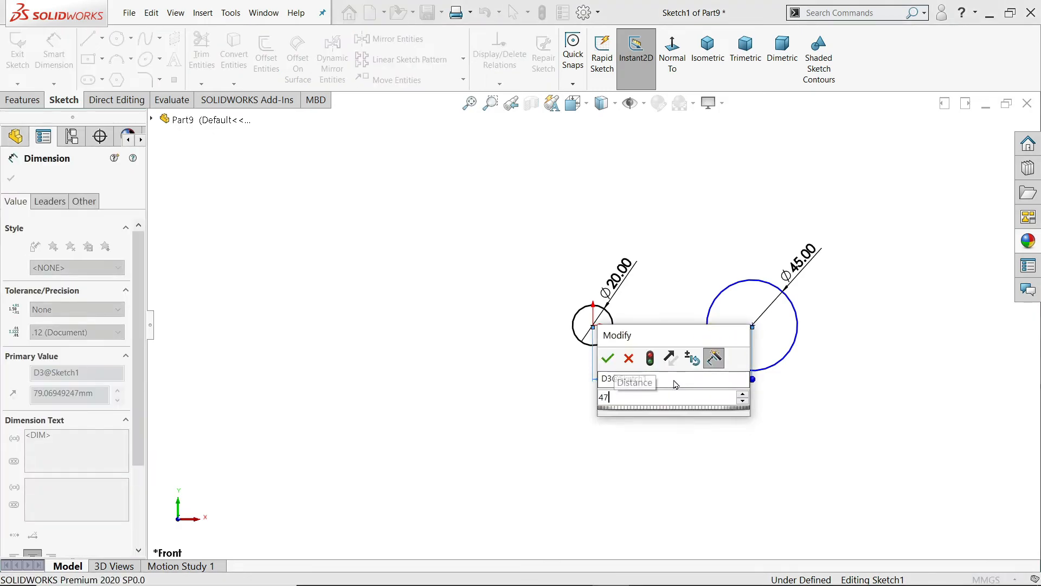
key("Return")
key("f")
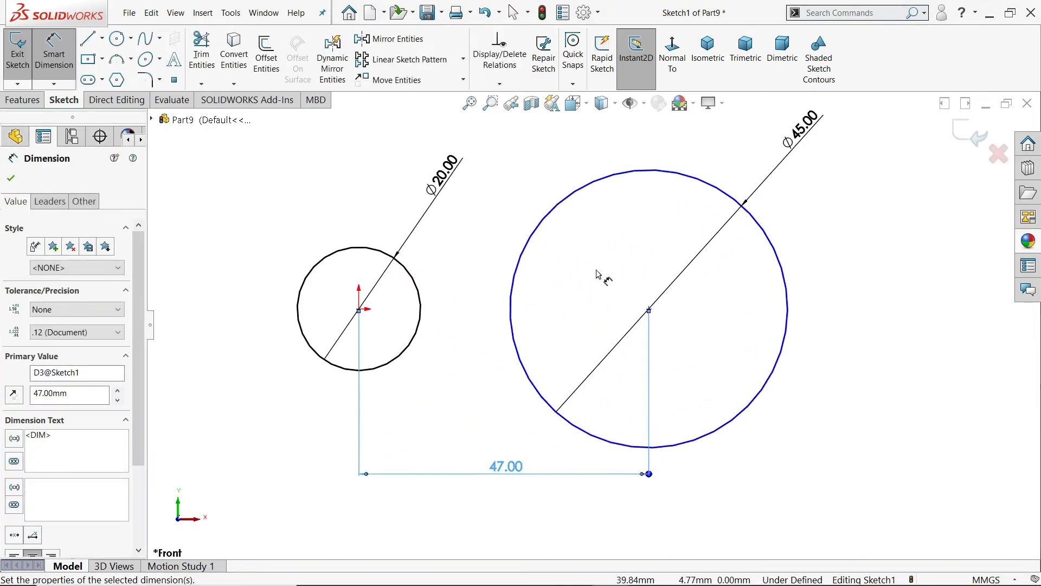
right_click(523, 184)
left_click(559, 216)
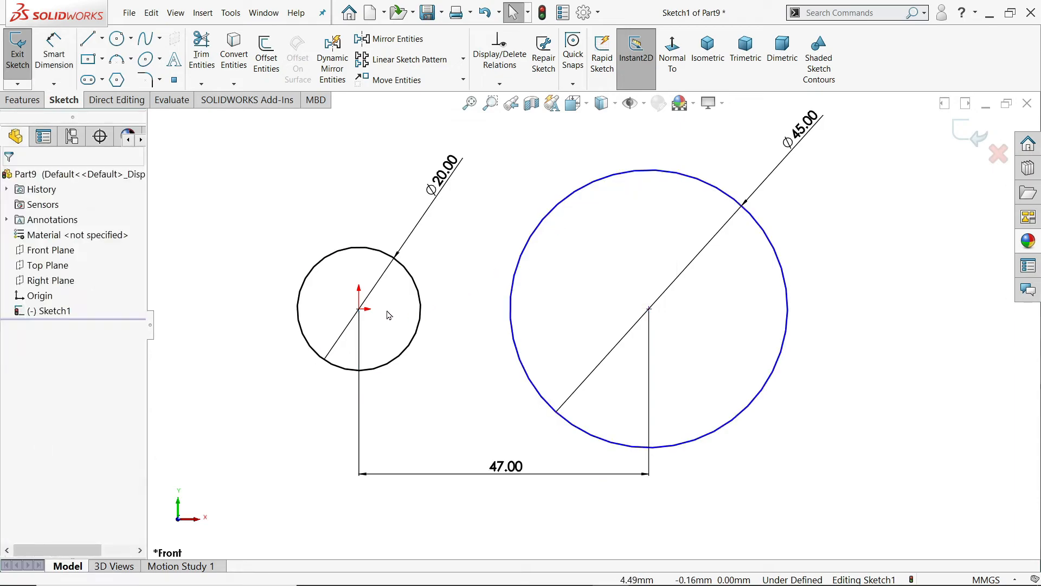
Step: Add a horizontal relation between the origin and the centre of the 45 mm circle
left_click(359, 309)
left_click(649, 309)
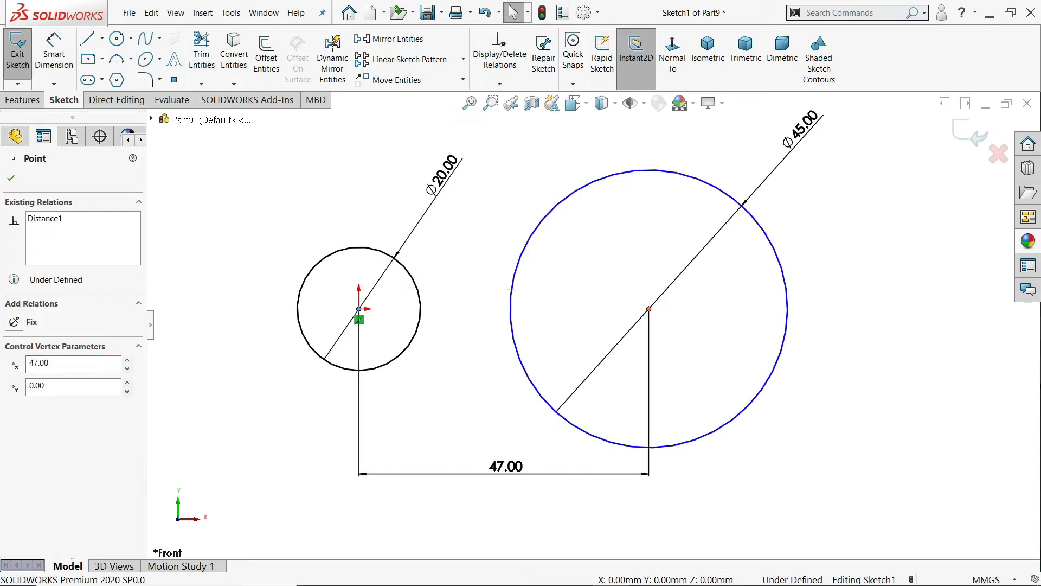
left_click(649, 309, "ctrl")
left_click(748, 278)
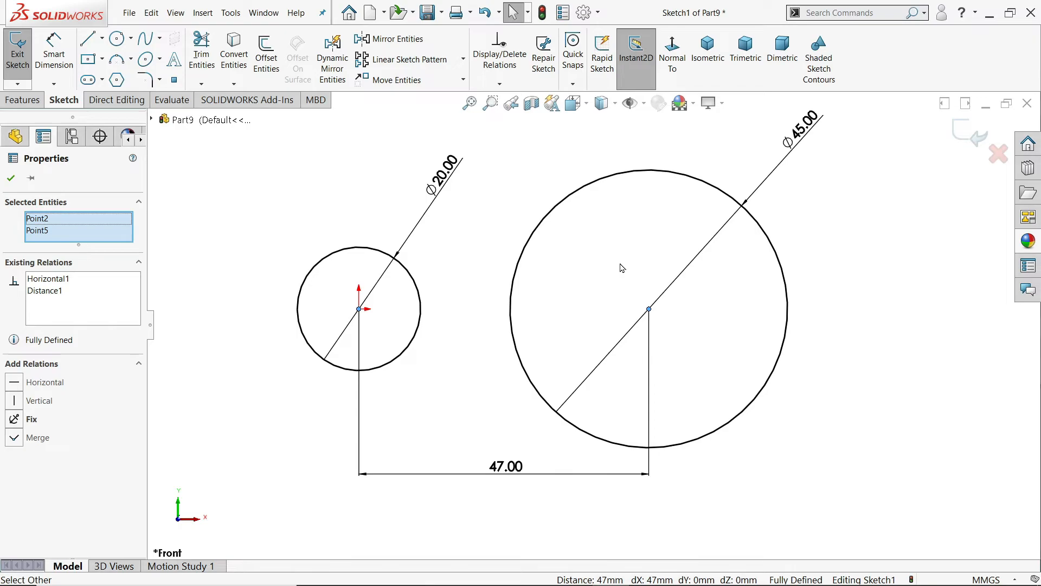
key("f")
left_click(393, 143)
Step: Circular-pattern the 45 mm lobe circle about the origin as 3 equally spaced instances over 360 degrees
left_click(463, 59)
left_click(431, 92)
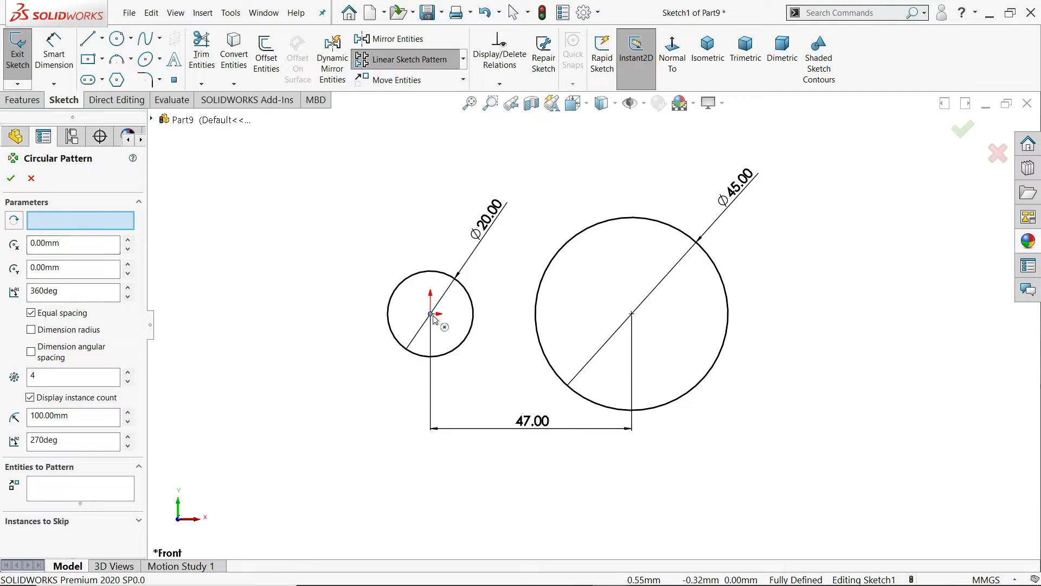
left_click(34, 478)
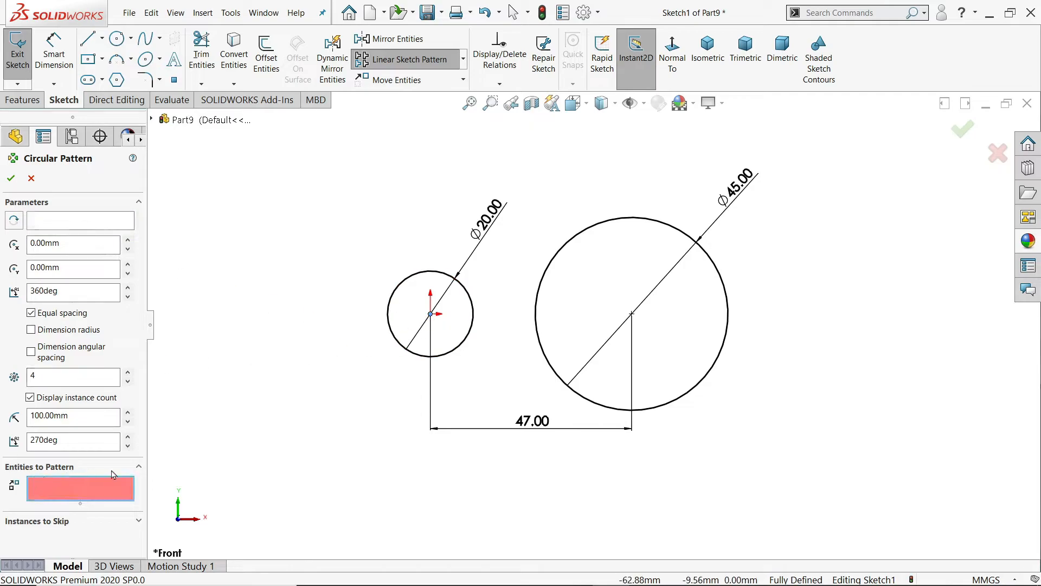
left_click(705, 401)
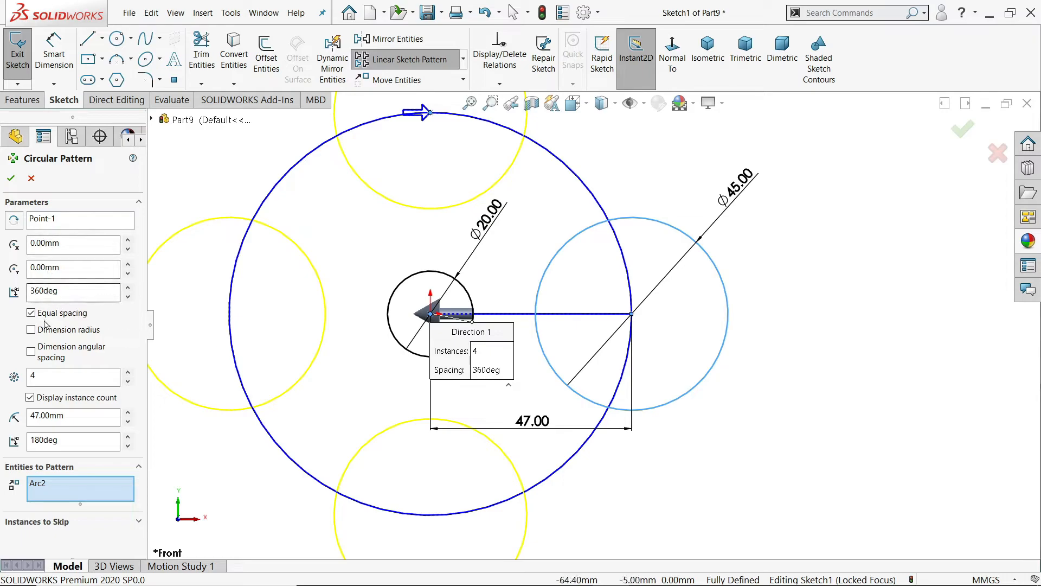
double_click(129, 381)
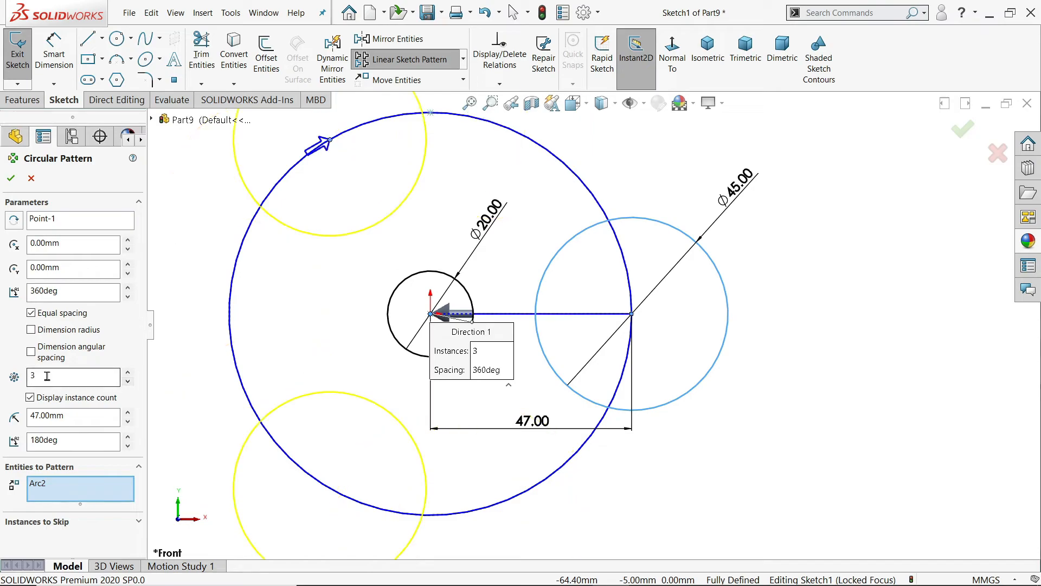
scroll(443, 366, "up", 2)
left_click(9, 178)
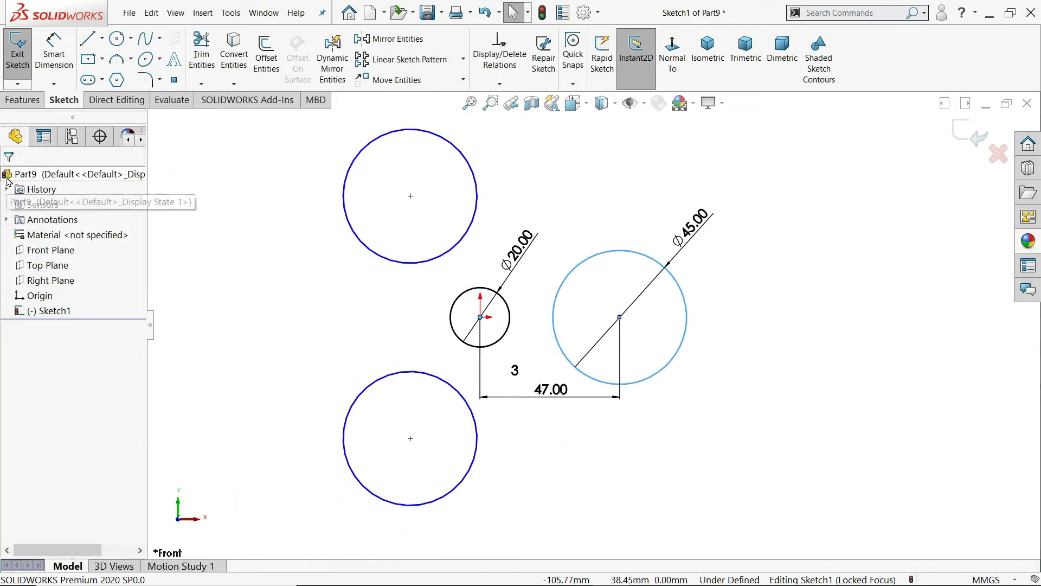
Step: Fully define the sketch with calculated relations and dimensions for all entities
scroll(486, 228, "down", 1)
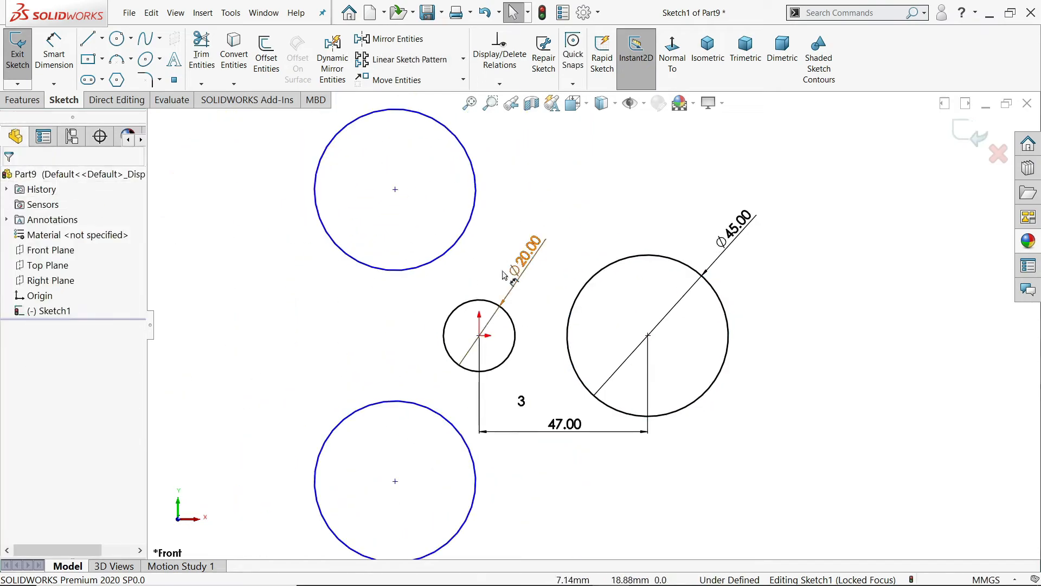
left_click(500, 85)
left_click(521, 130)
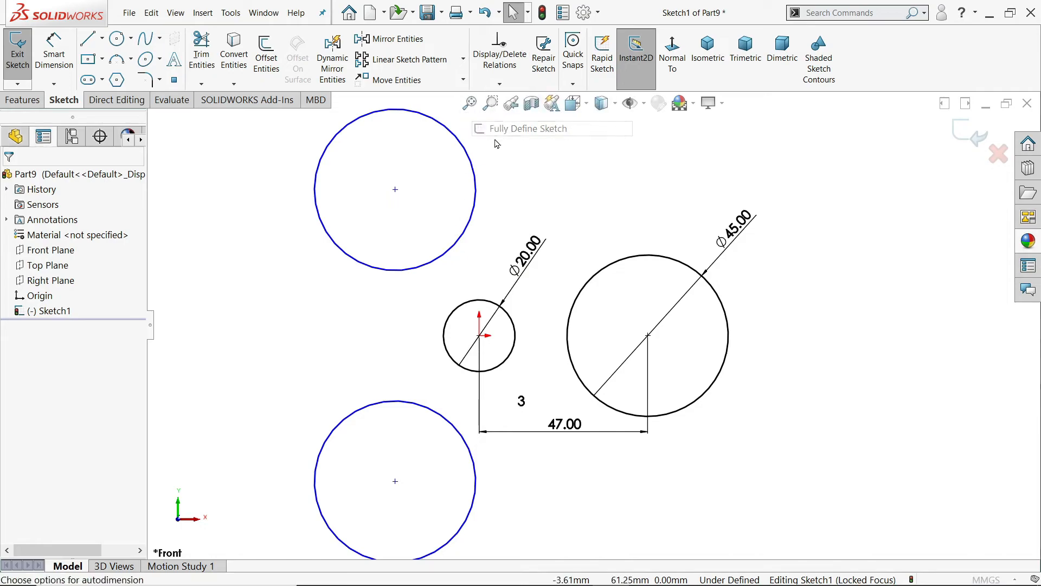
left_click(72, 255)
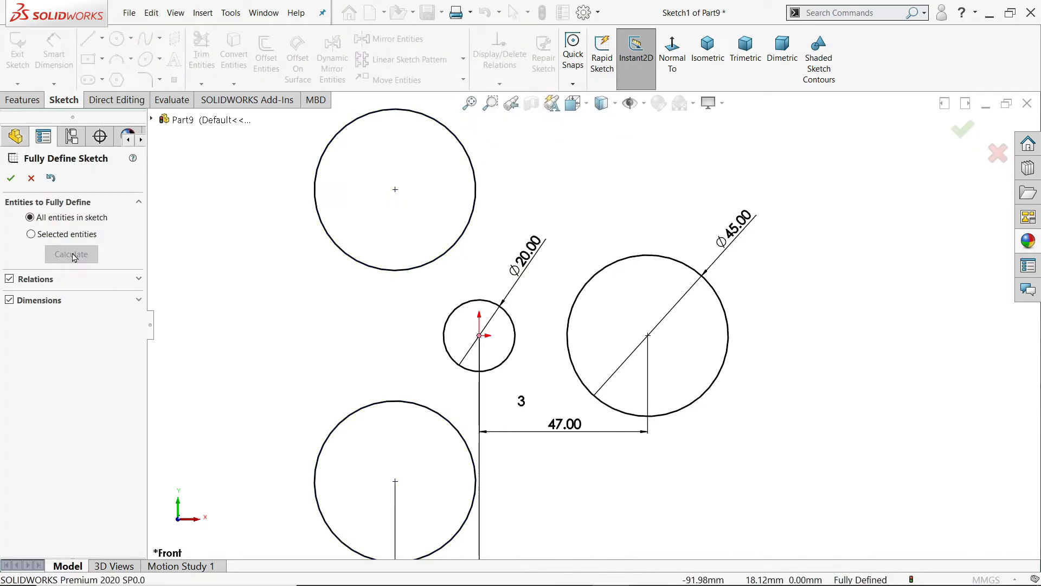
left_click(11, 178)
Step: Draw a three-point arc from the upper lobe circle to the original 45 mm circle, curving inward toward the origin
scroll(506, 477, "up", 2)
scroll(506, 356, "down", 2)
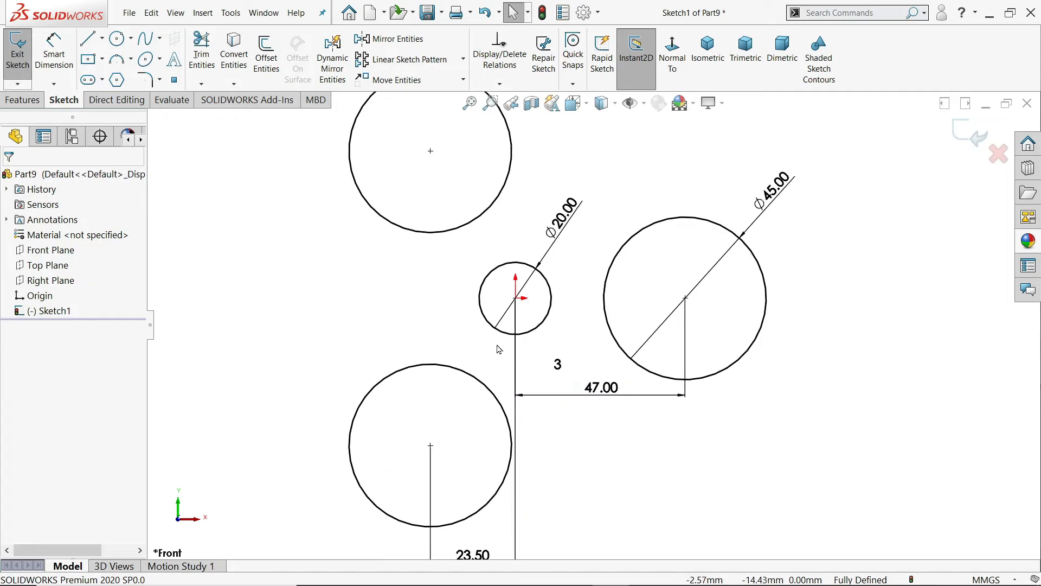
left_click(131, 59)
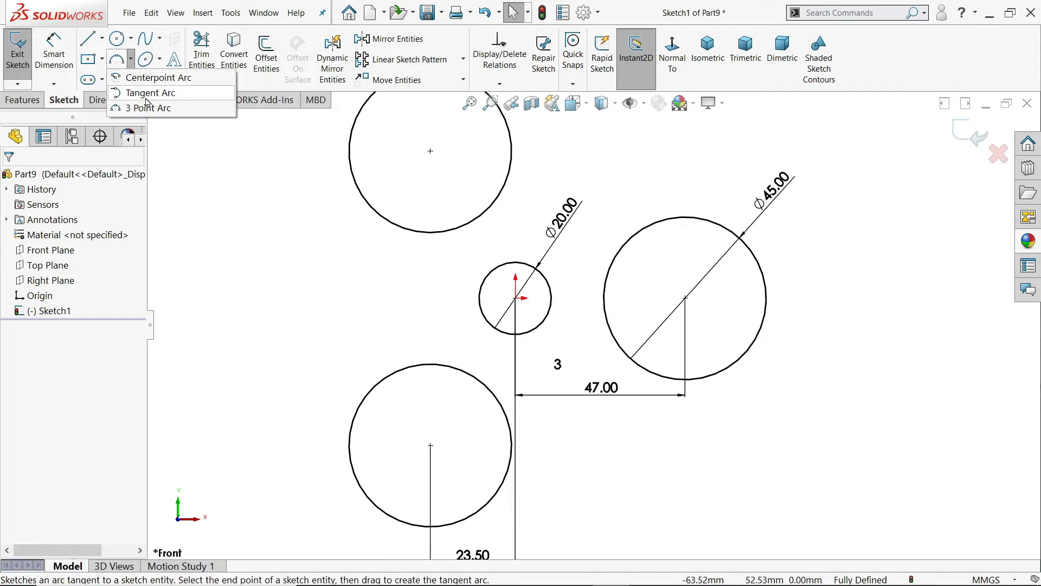
left_click(155, 106)
scroll(545, 190, "down", 2)
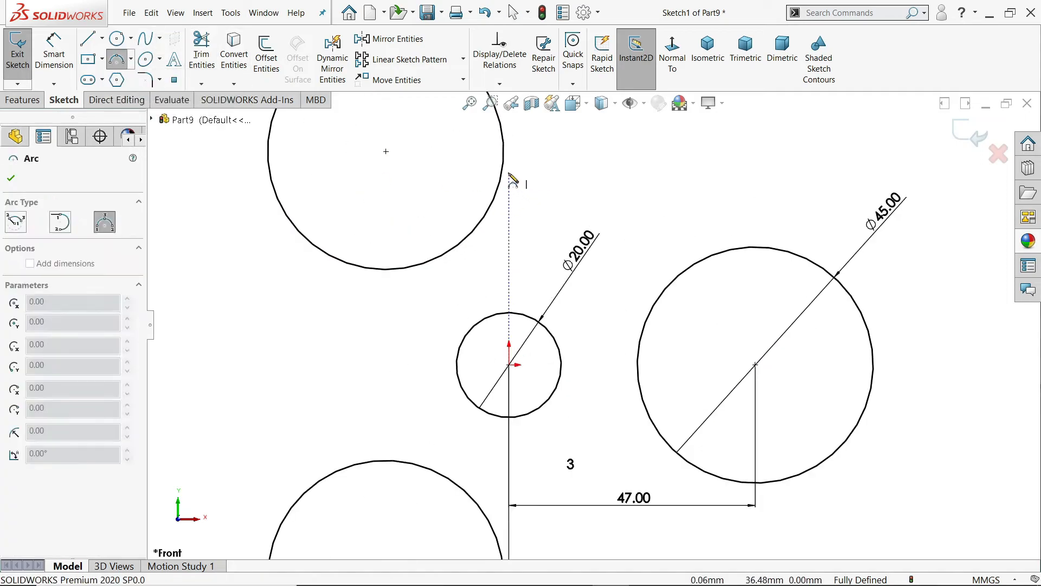
left_click(504, 170)
left_click(655, 303)
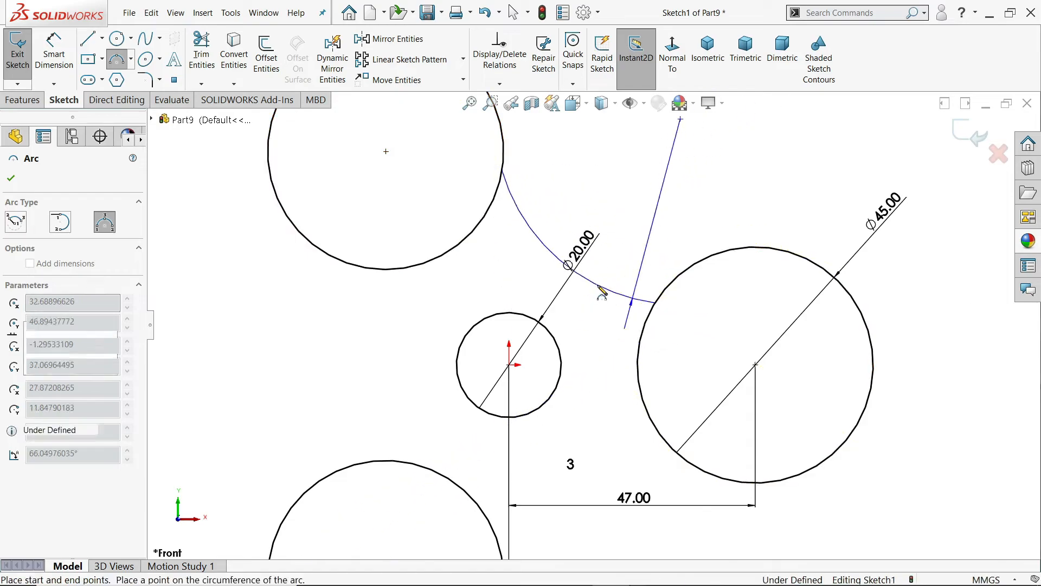
left_click(601, 293)
right_click(637, 156)
left_click(650, 157)
scroll(575, 158, "down", 2)
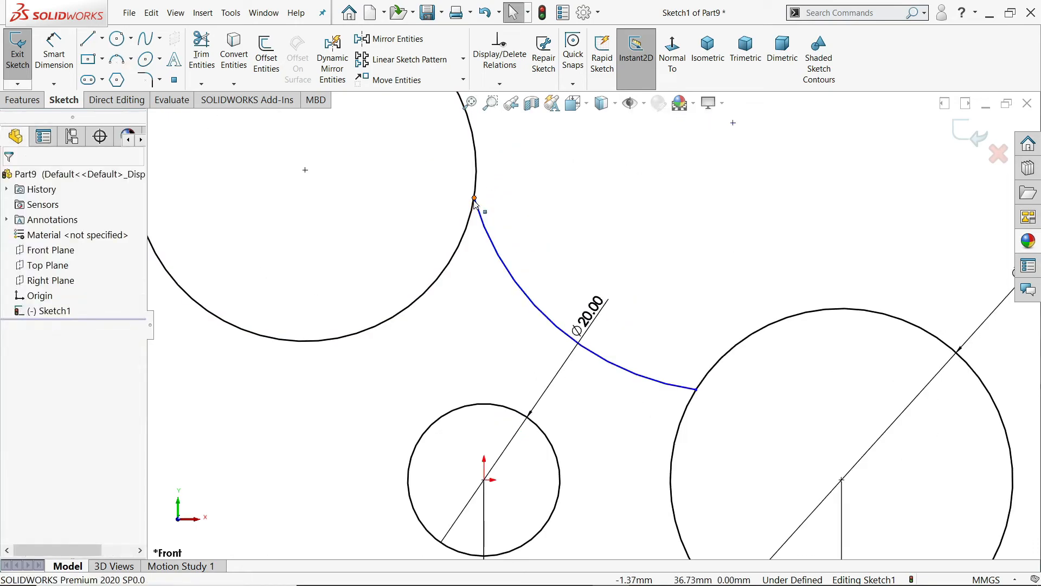
left_click(475, 198)
left_click(476, 179, "ctrl")
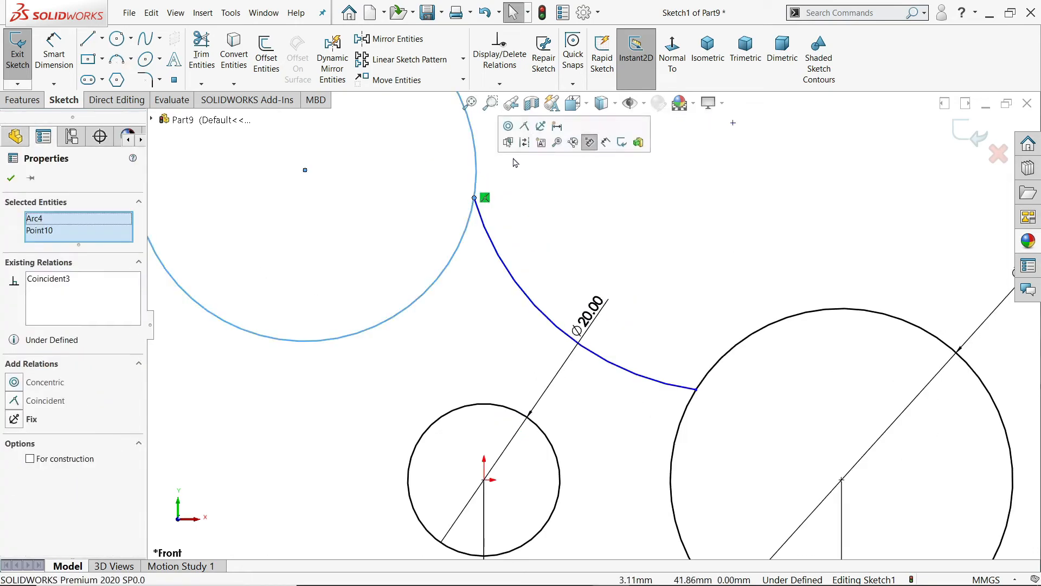
left_click(524, 126)
left_click(475, 199)
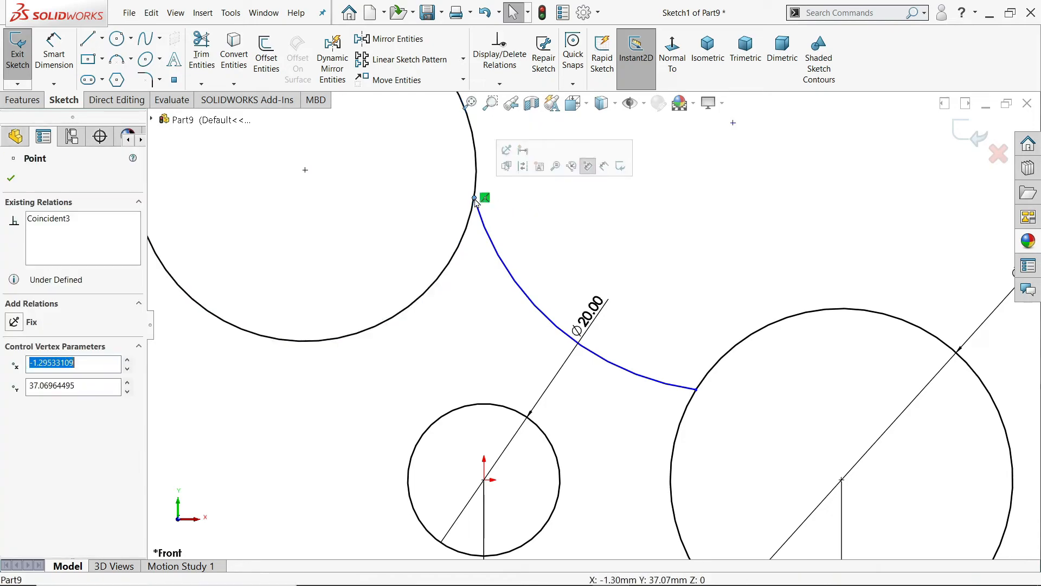
Step: Make the connecting arc tangent to both the upper lobe circle and the original 45 mm circle
left_click(482, 213)
left_click(475, 182, "ctrl")
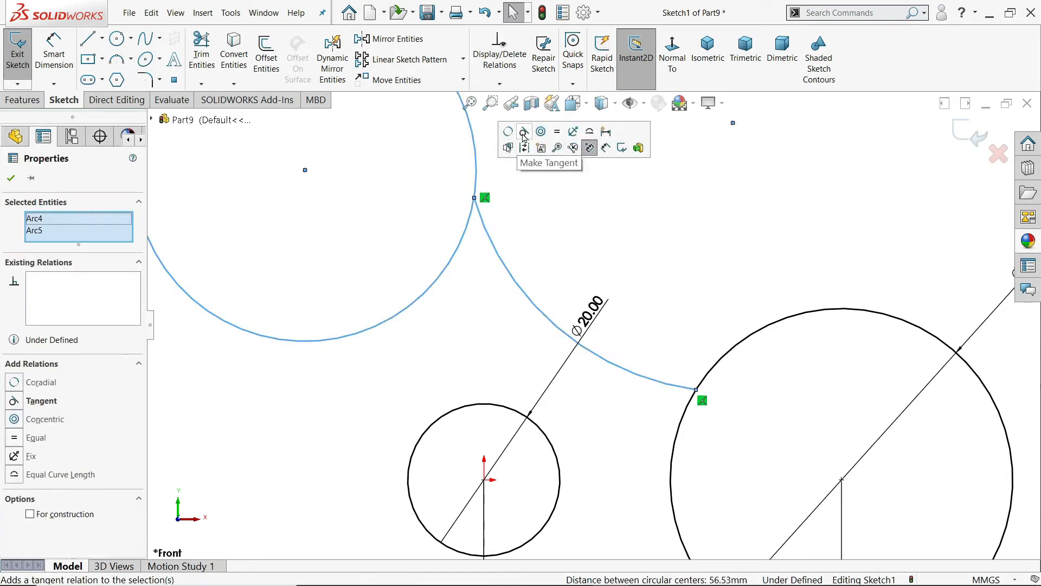
left_click(589, 148)
left_click(703, 381)
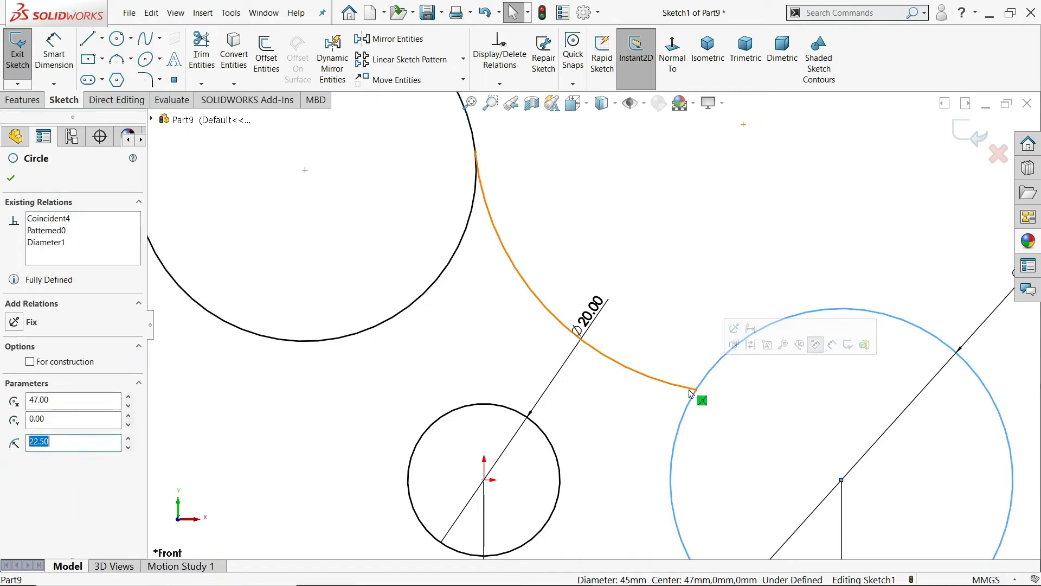
left_click(691, 387, "ctrl")
left_click(739, 344)
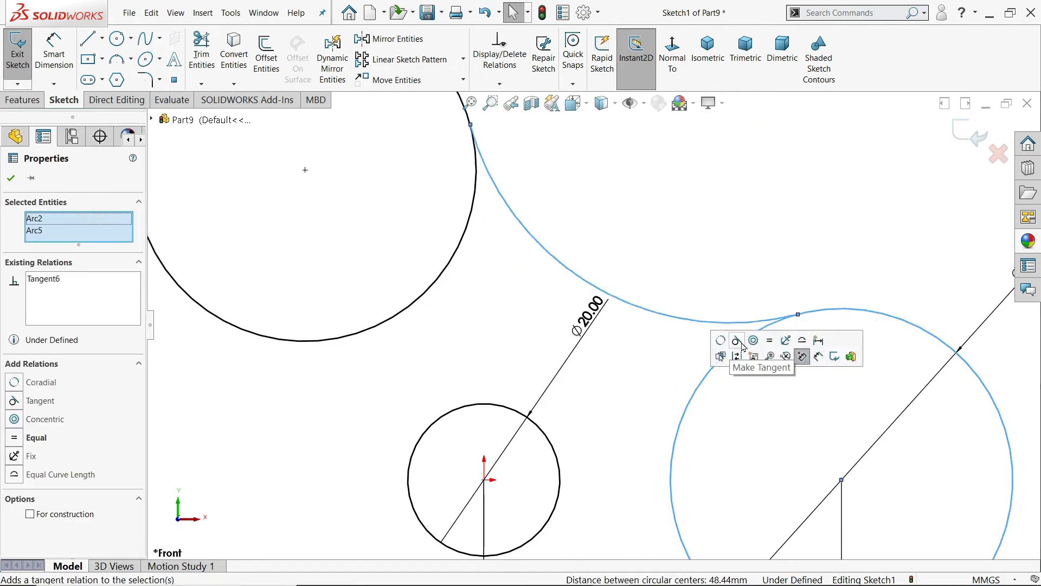
left_click(677, 233)
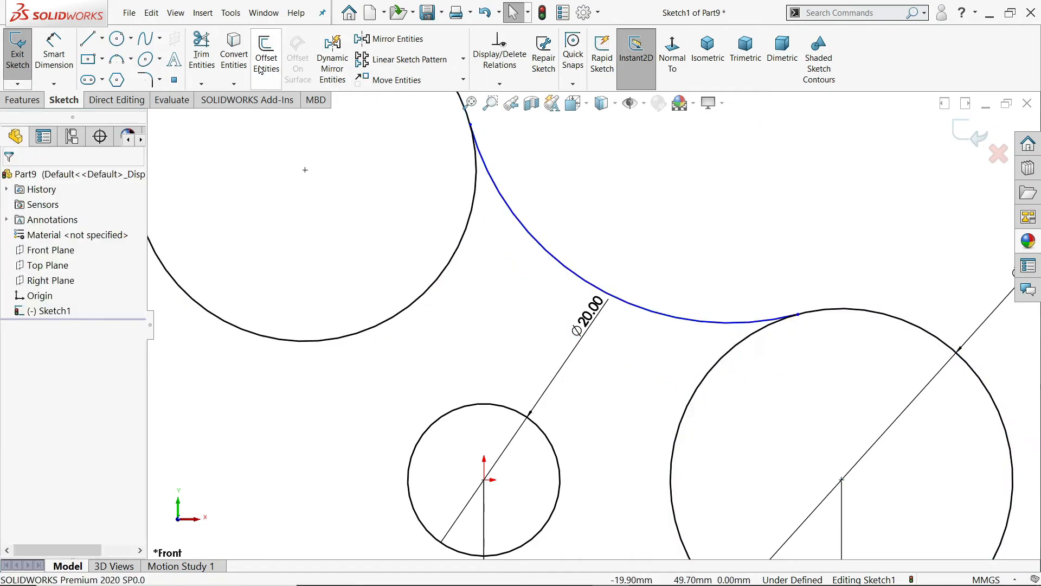
Step: Dimension the connecting arc's radius as 22.5 mm
left_click(53, 54)
left_click(555, 258)
left_click(573, 242)
type("22.5")
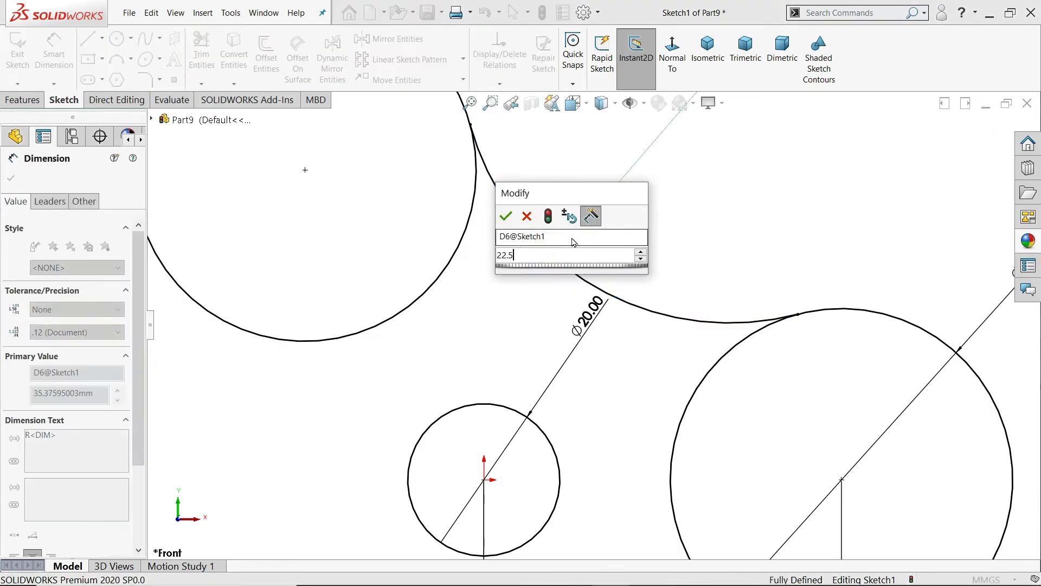
key("Return")
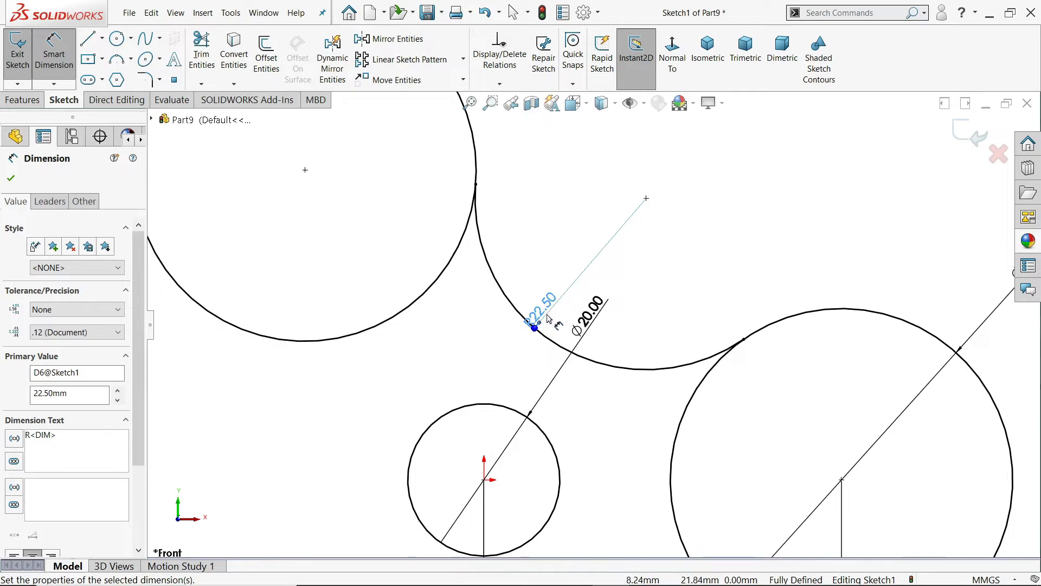
Step: Circular-pattern the 22.5 mm radius arc about the origin as 3 equally spaced instances over 360 degrees
scroll(564, 304, "up", 6)
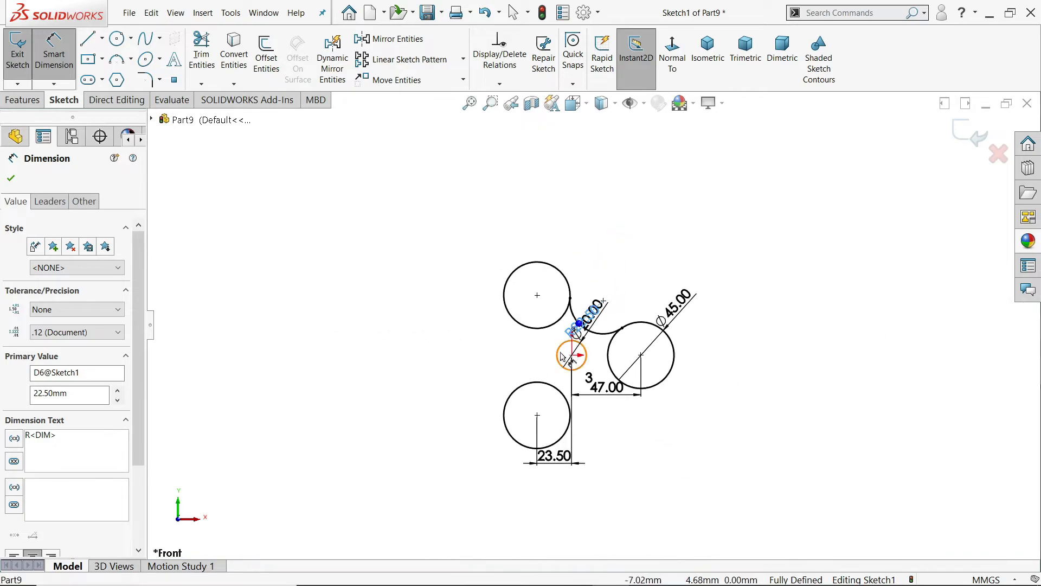
scroll(575, 377, "down", 1)
scroll(575, 374, "down", 2)
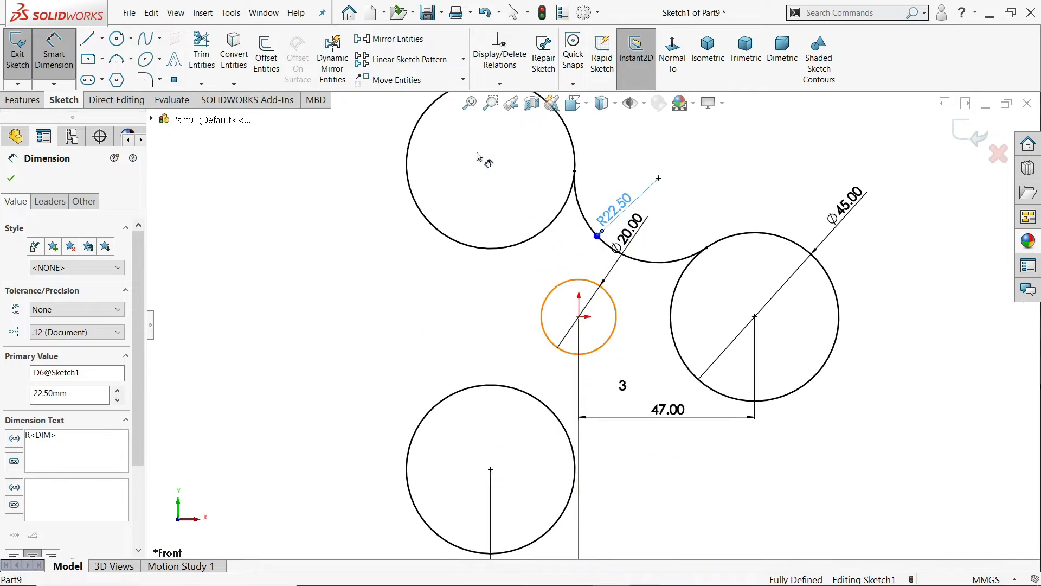
left_click(463, 59)
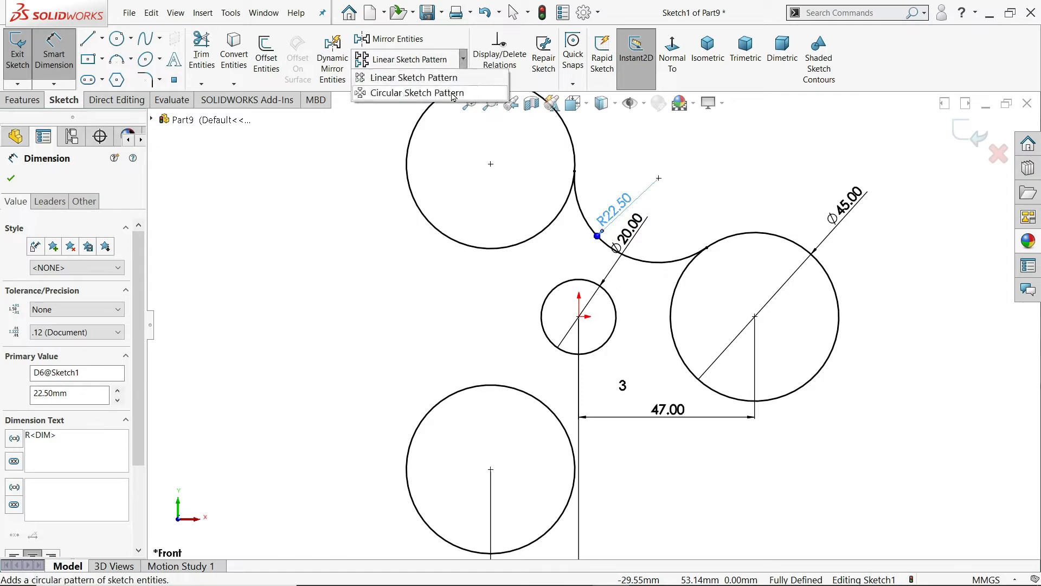
left_click(452, 93)
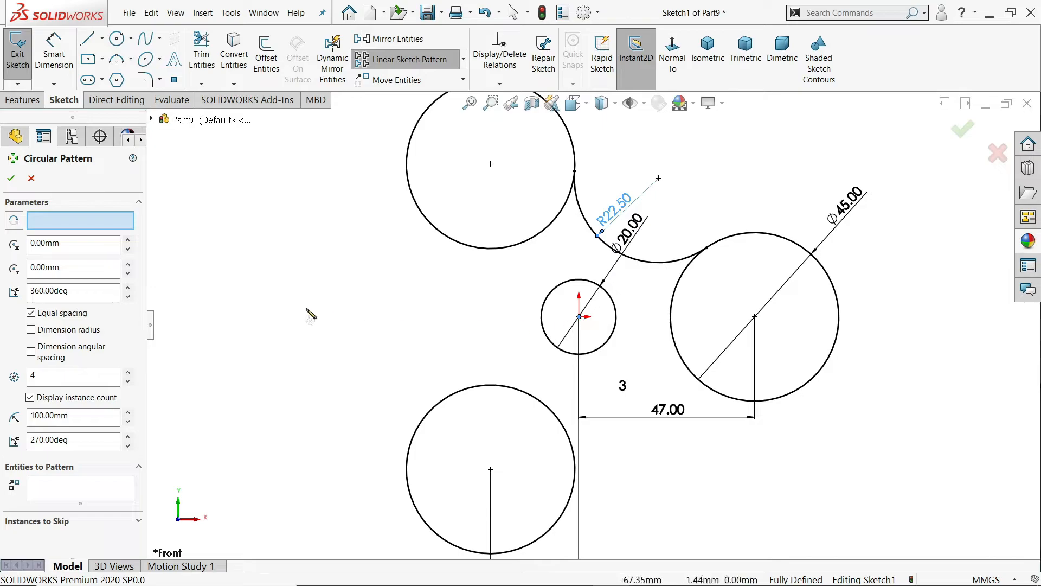
left_click(65, 223)
left_click(580, 317)
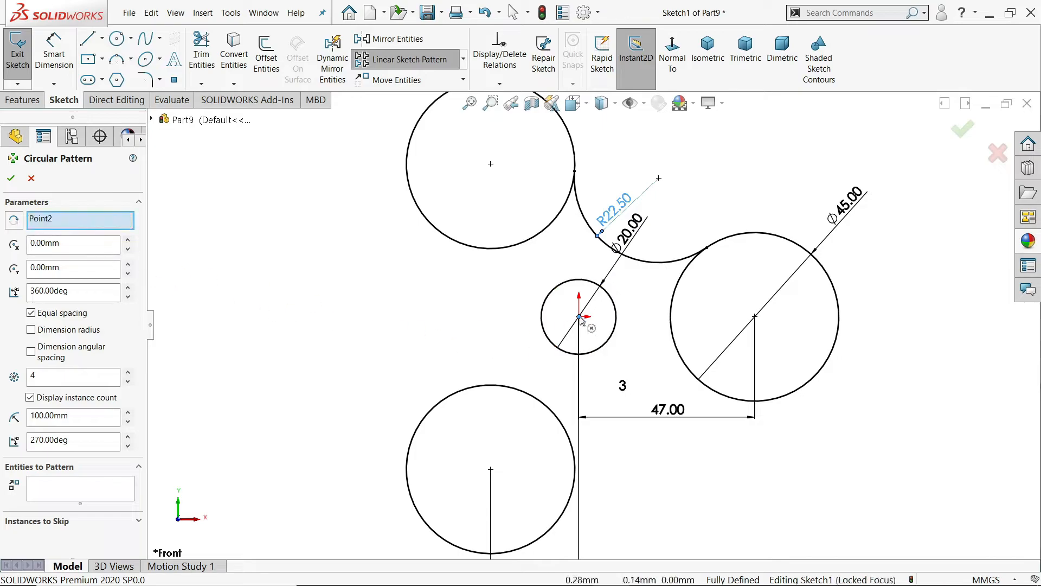
left_click(47, 489)
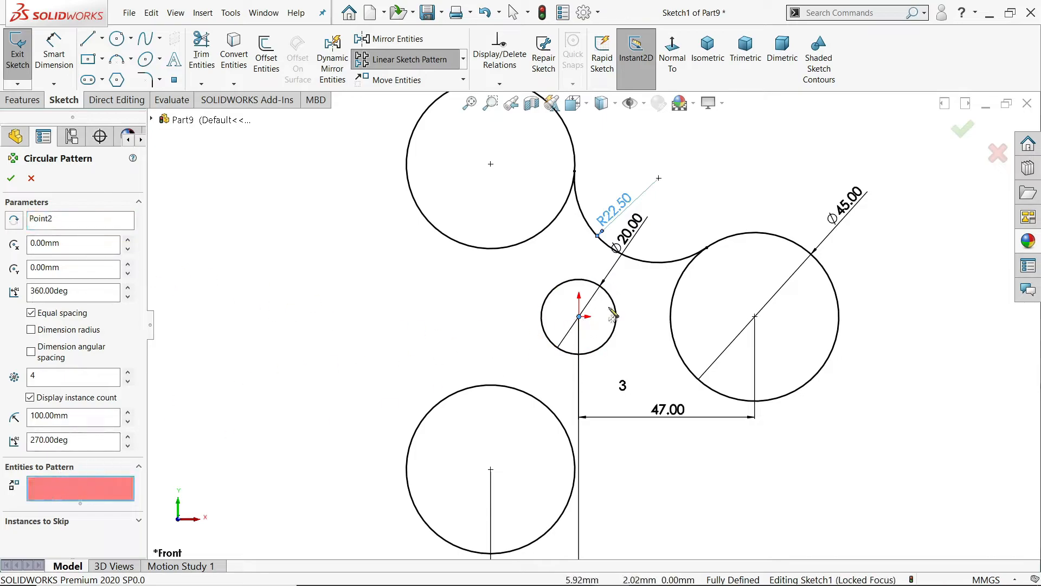
left_click(678, 259)
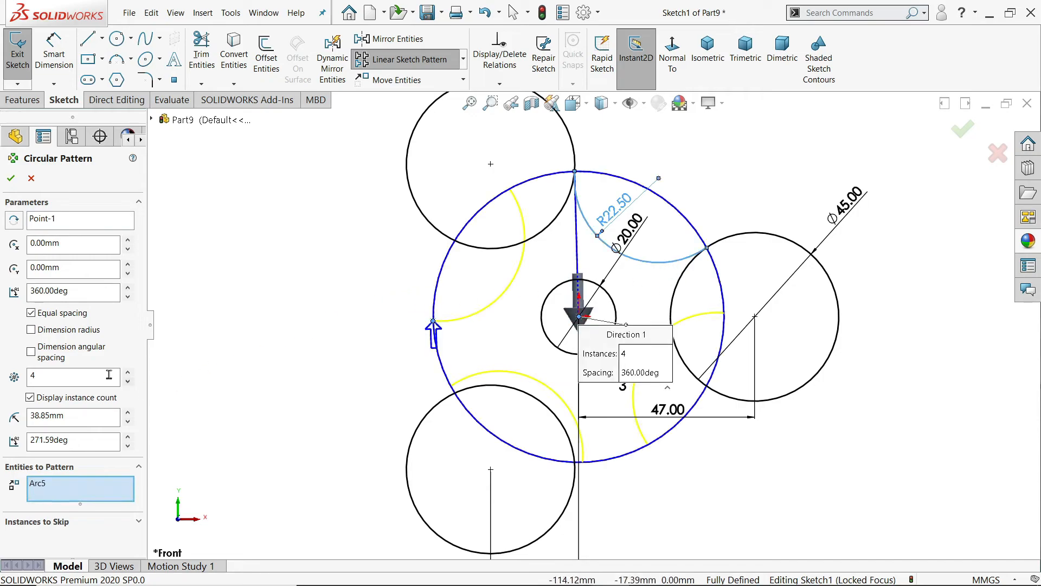
left_click(128, 383)
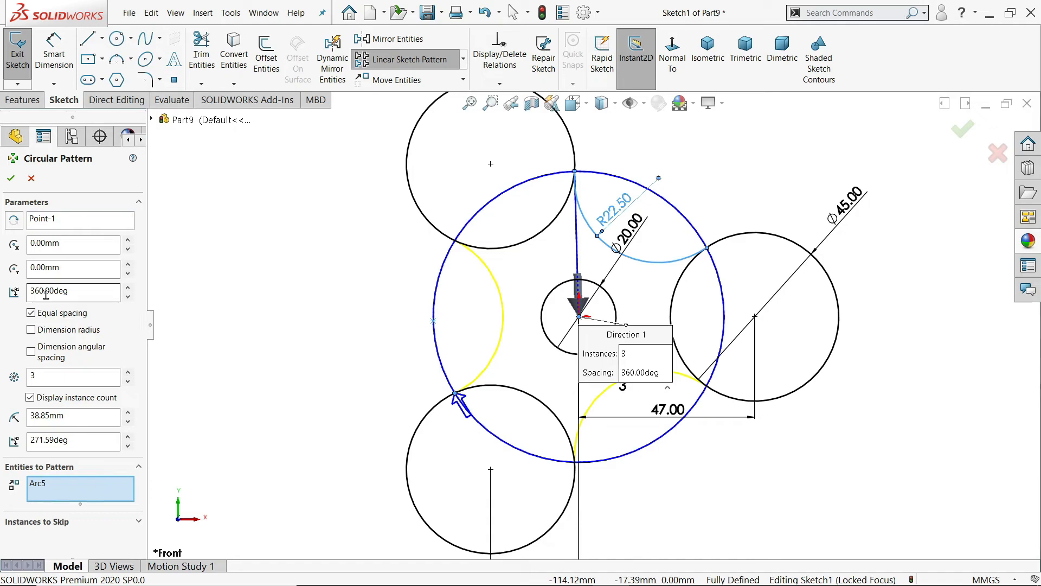
left_click(11, 178)
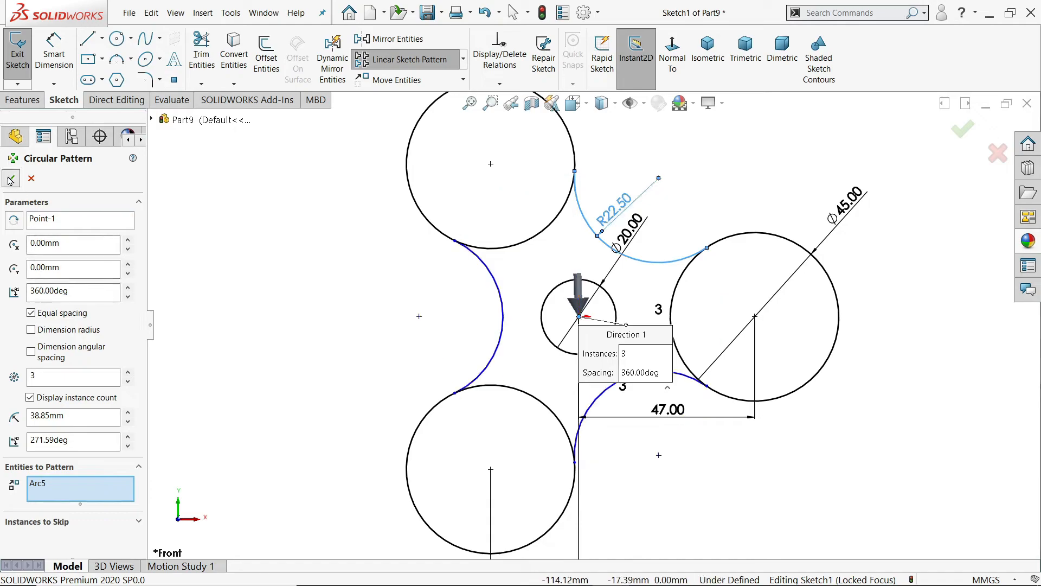
left_click(710, 214)
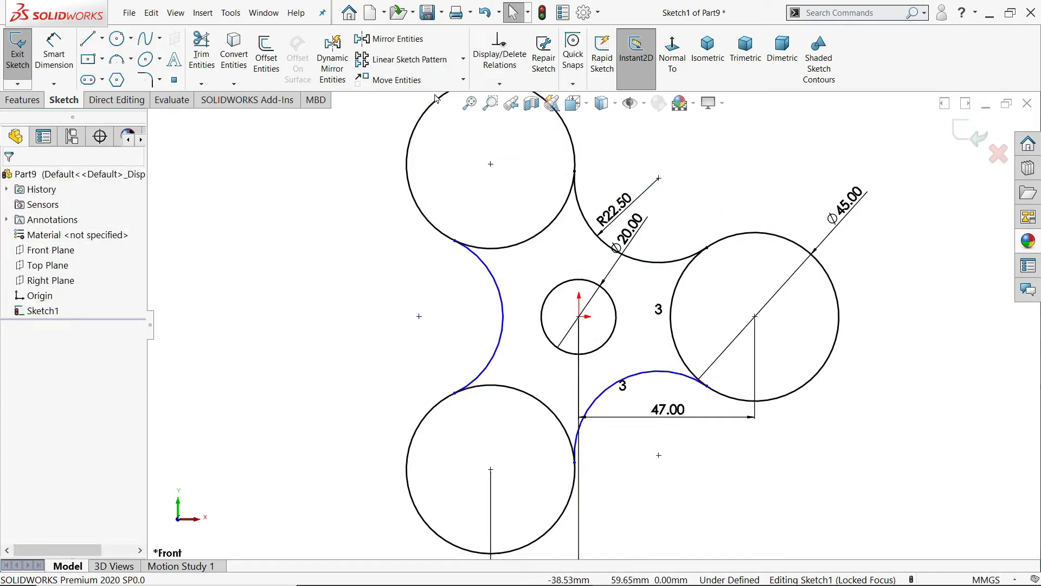
Step: Fully define the two patterned connecting arcs with automatically calculated relations and dimensions
left_click(500, 83)
left_click(505, 130)
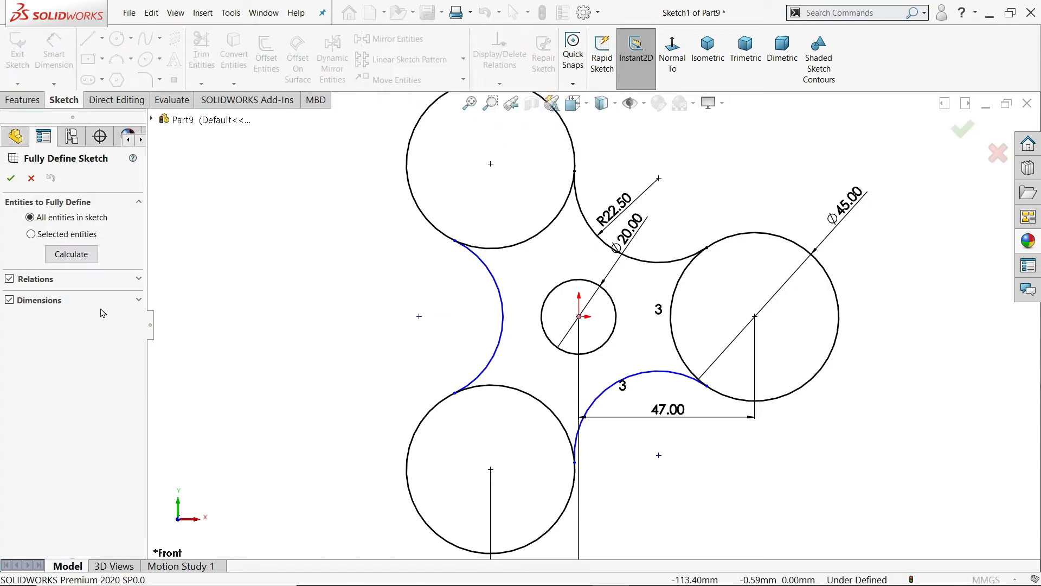
left_click(56, 239)
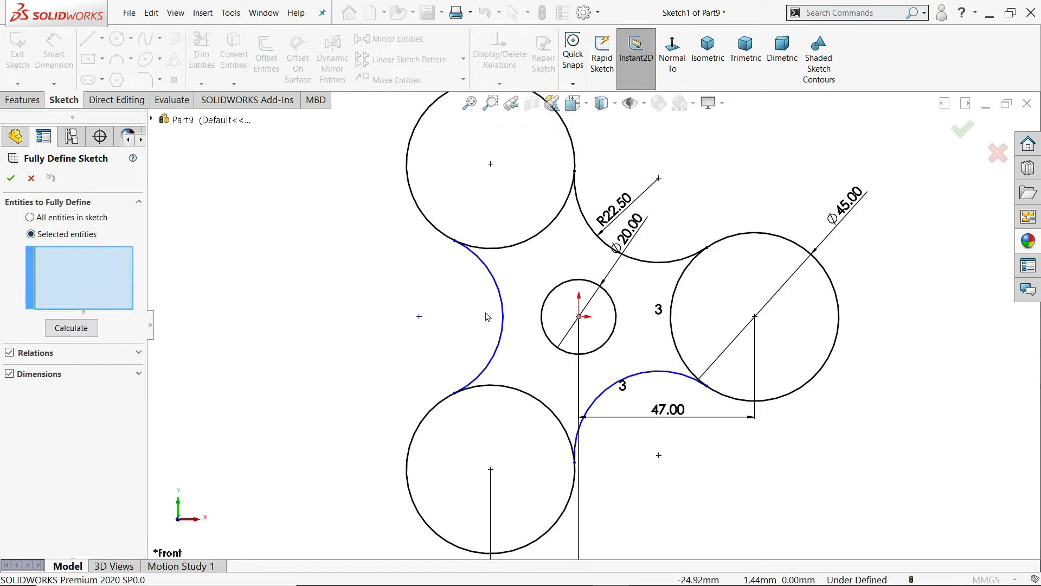
left_click(500, 336)
left_click(602, 403)
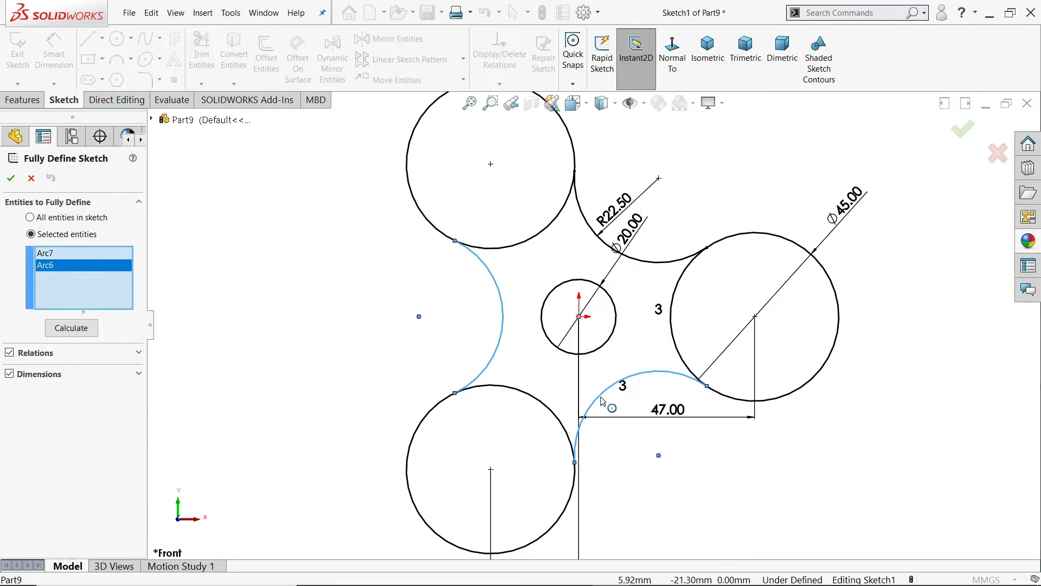
left_click(55, 329)
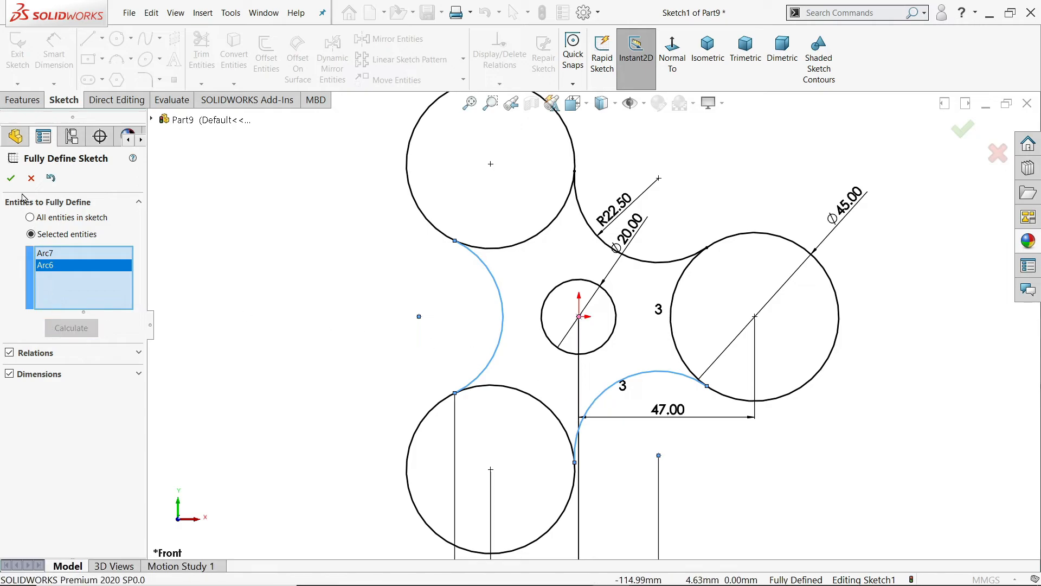
left_click(11, 177)
Step: Start a boss extrusion of the sketch with the central hub region and all three lobe circle regions as contours
scroll(597, 325, "up", 3)
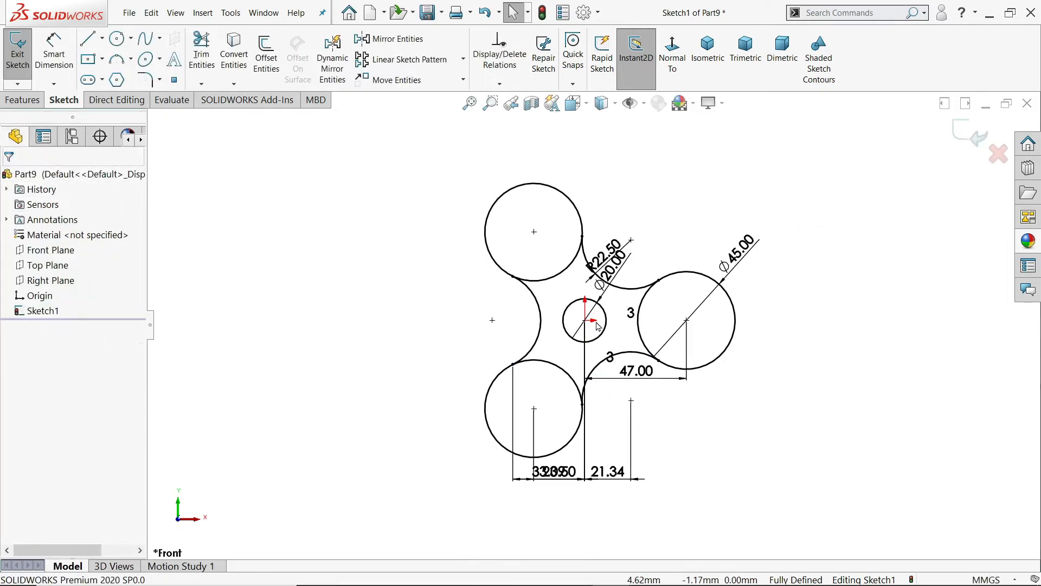
scroll(596, 323, "down", 2)
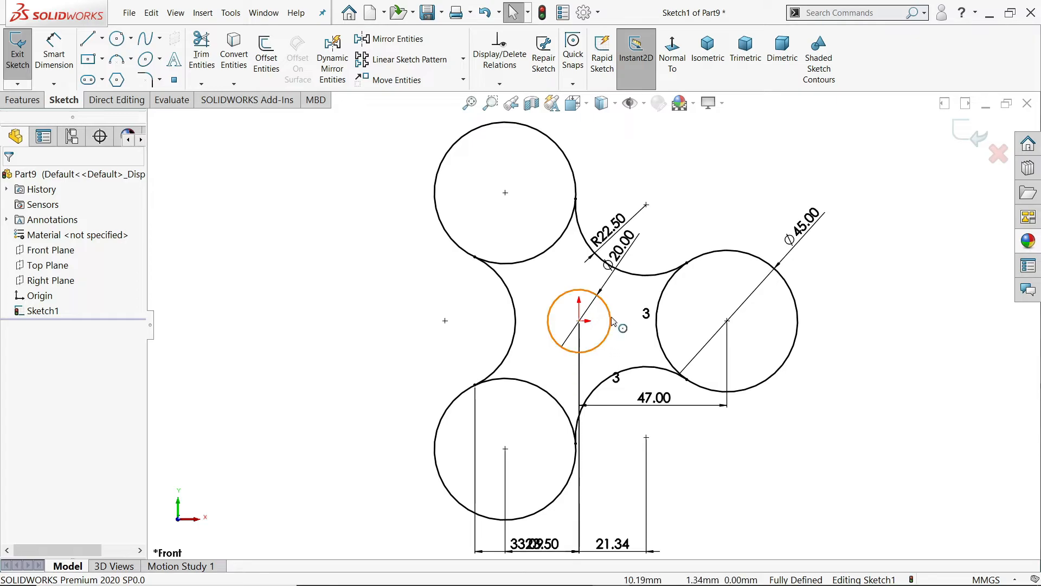
left_click(20, 101)
left_click(24, 54)
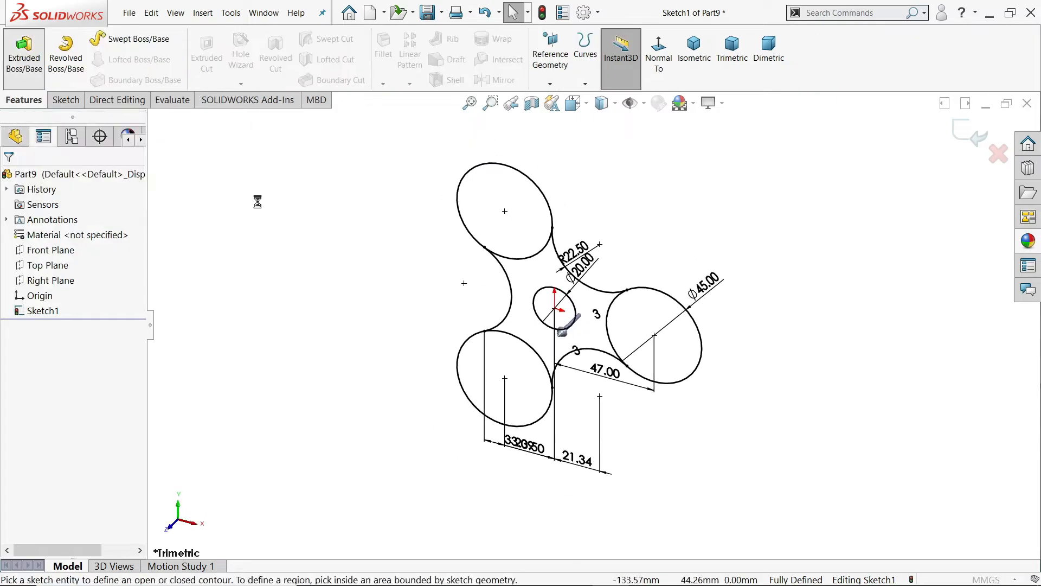
scroll(529, 300, "down", 3)
left_click(524, 282)
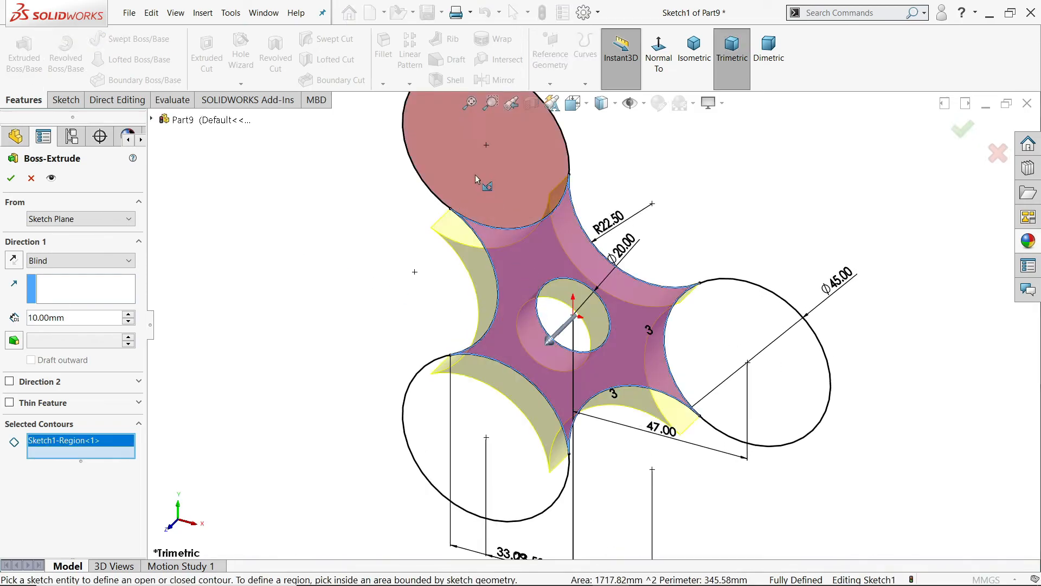
left_click(477, 179)
left_click(495, 442)
left_click(754, 380)
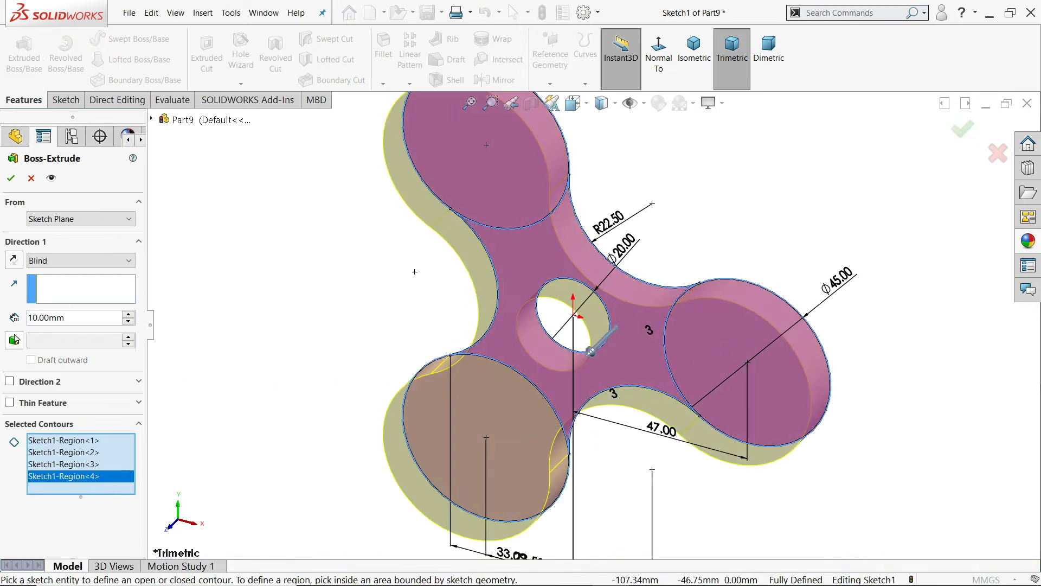
Step: Extrude the selected regions as a blind boss 150 mm deep
double_click(70, 315)
type("150")
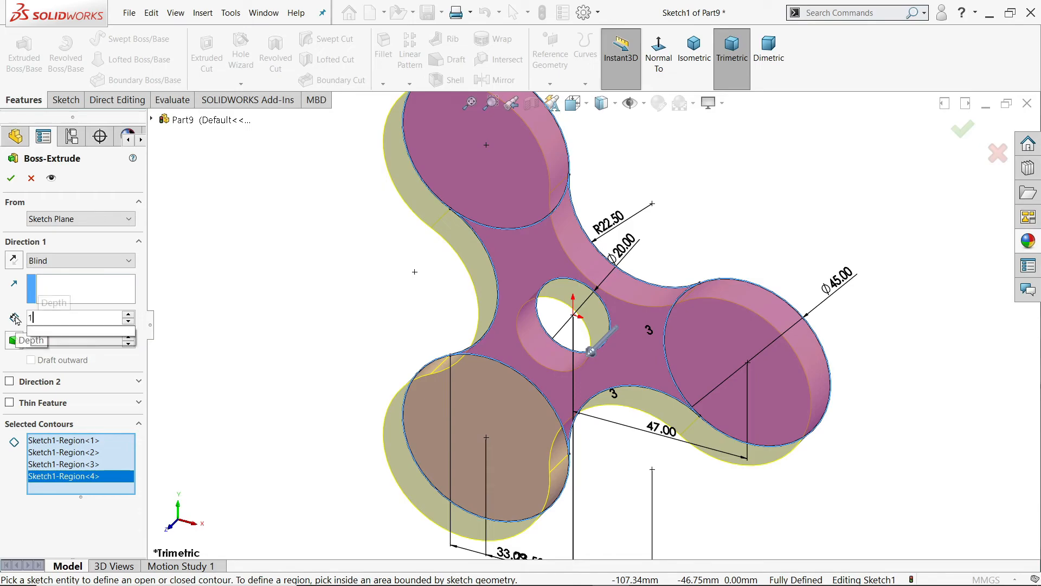
key("Return")
left_click(41, 259)
left_click(41, 259)
left_click(41, 259)
left_click(42, 264)
left_click(696, 61)
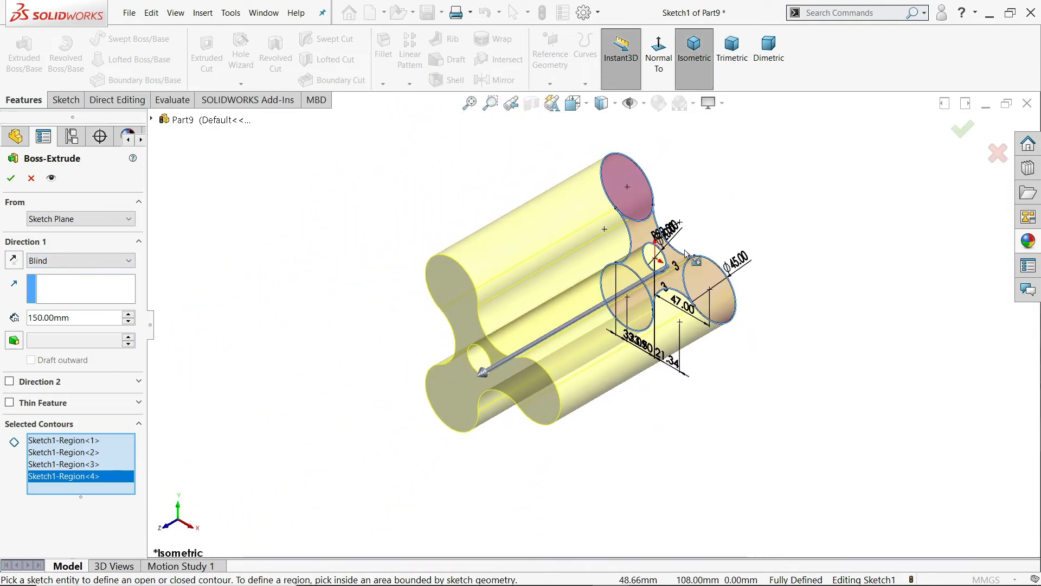
left_click(10, 178)
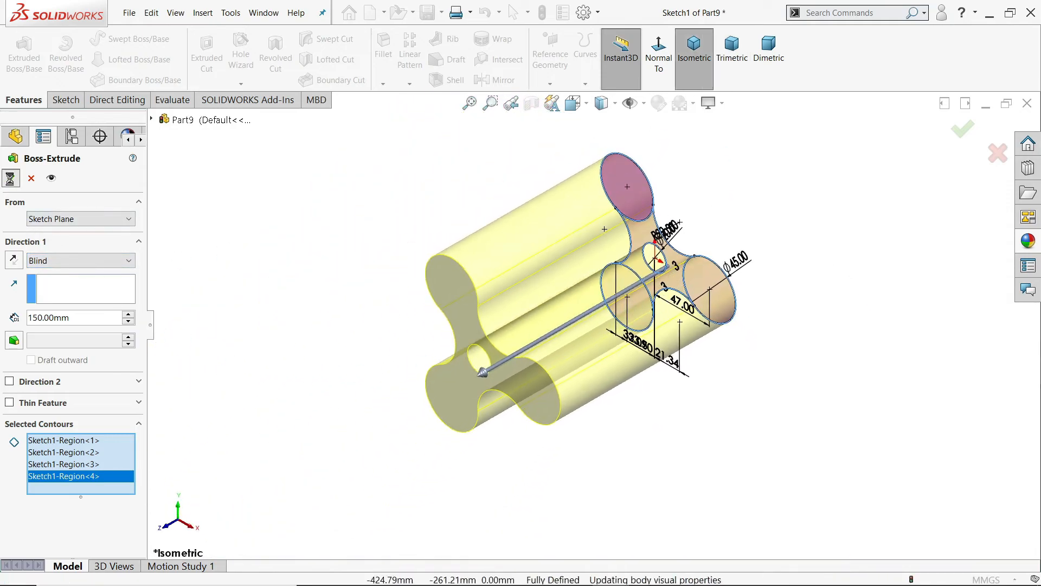
Step: Apply the brushed brass appearance from the metal library to the impeller part
scroll(495, 285, "down", 2)
left_click(711, 103)
left_click(730, 123)
left_click(1028, 266)
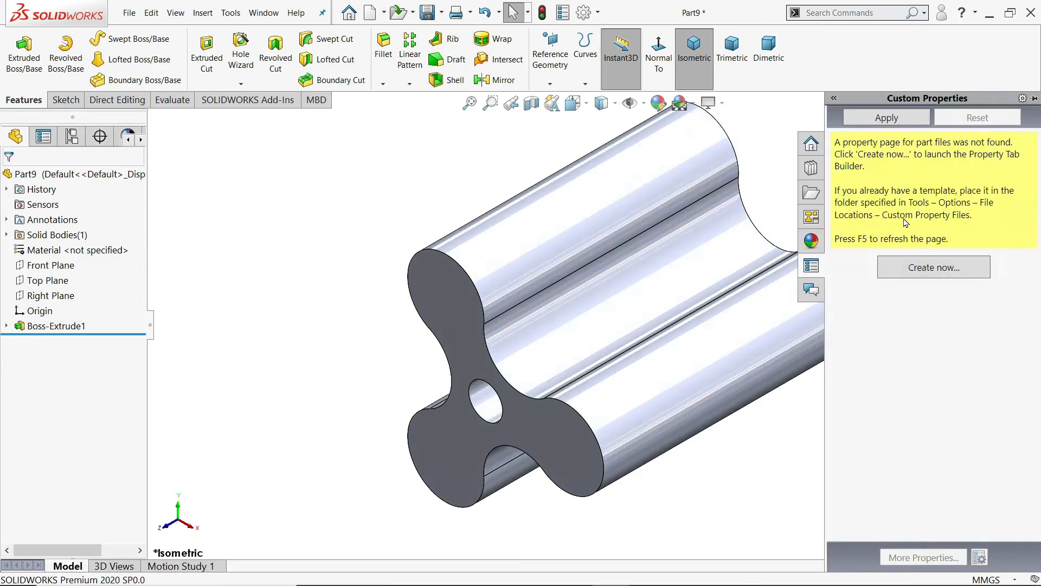
left_click(814, 242)
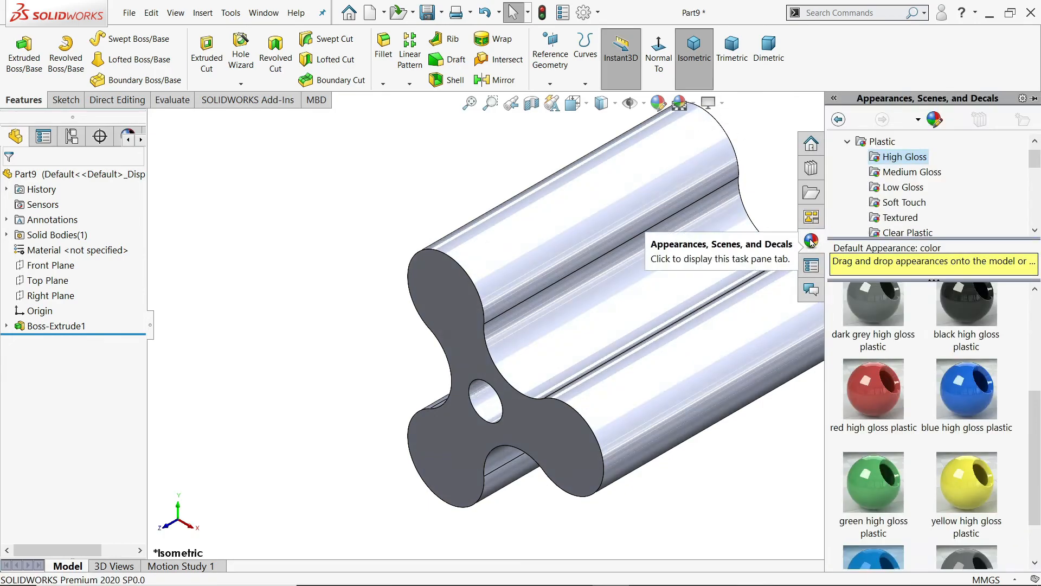
left_click(847, 143)
left_click(848, 156)
left_click(893, 217)
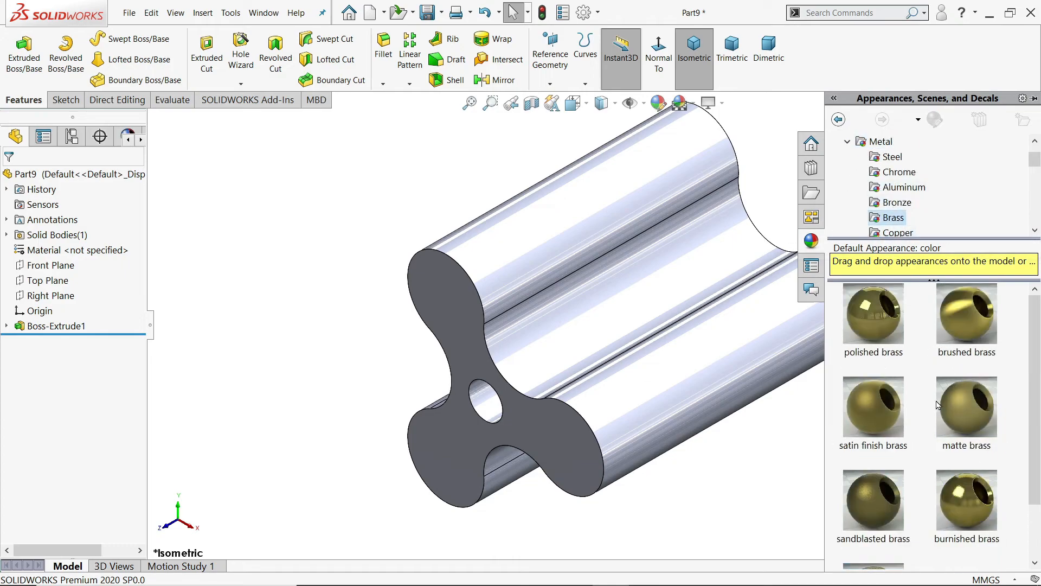
double_click(971, 327)
key("f")
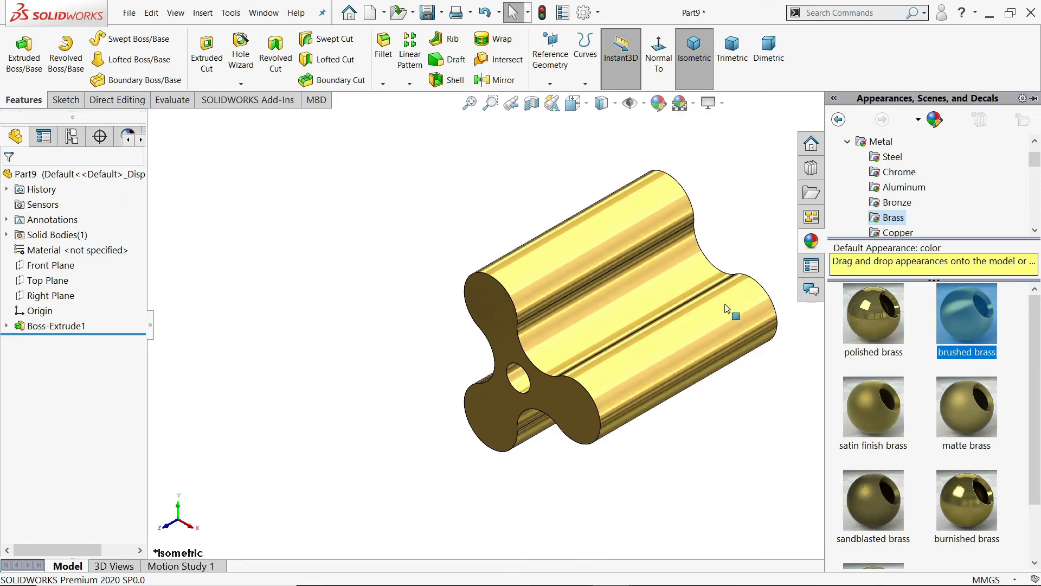
left_click(717, 238)
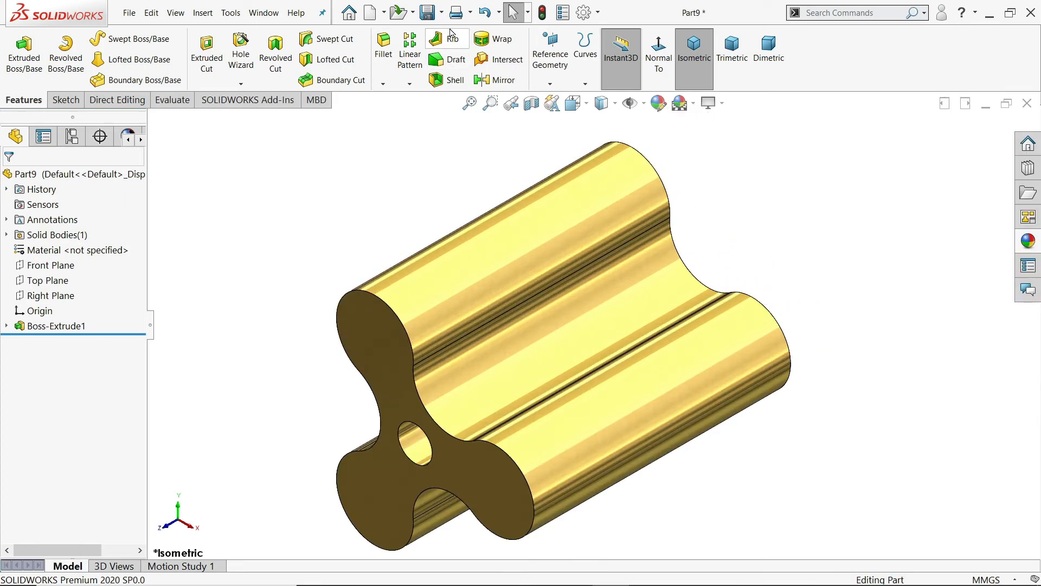
Step: Save the part as 3.impeller in the Root Blower folder
left_click(433, 20)
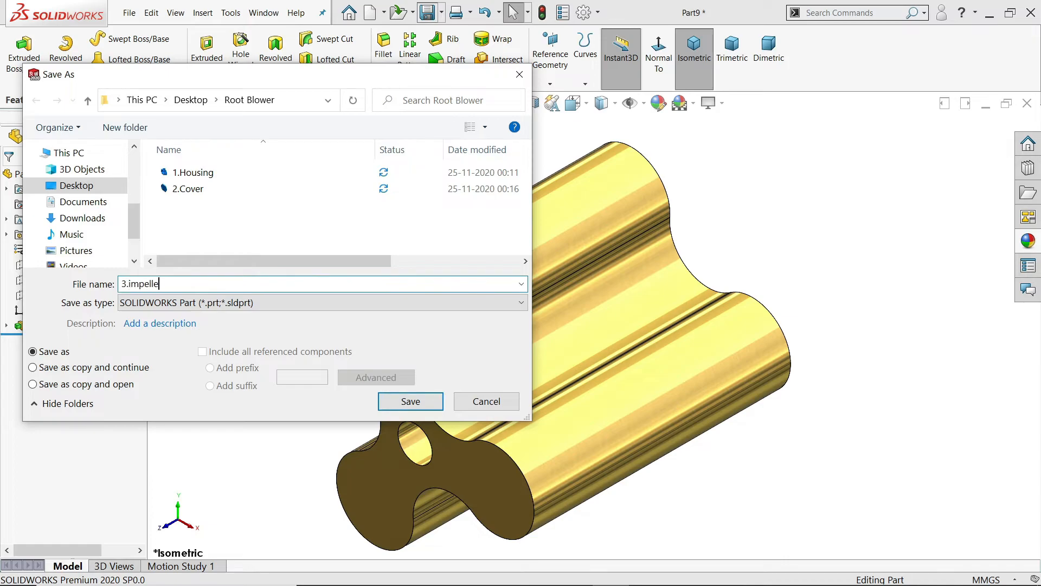
key("Return")
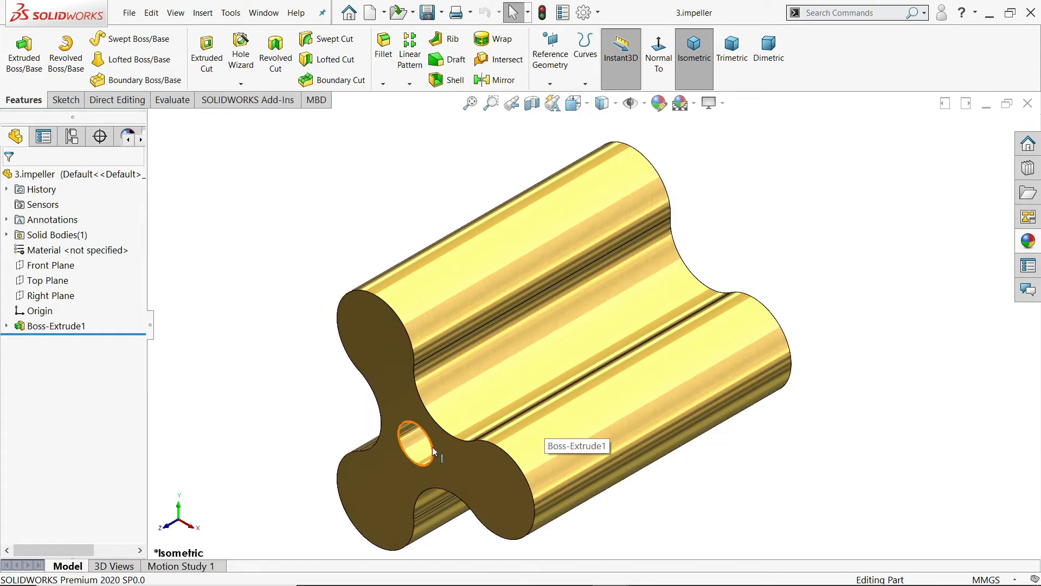
Step: Open a new sketch on the impeller's front end face around the central bore
scroll(454, 431, "down", 3)
left_click(482, 418)
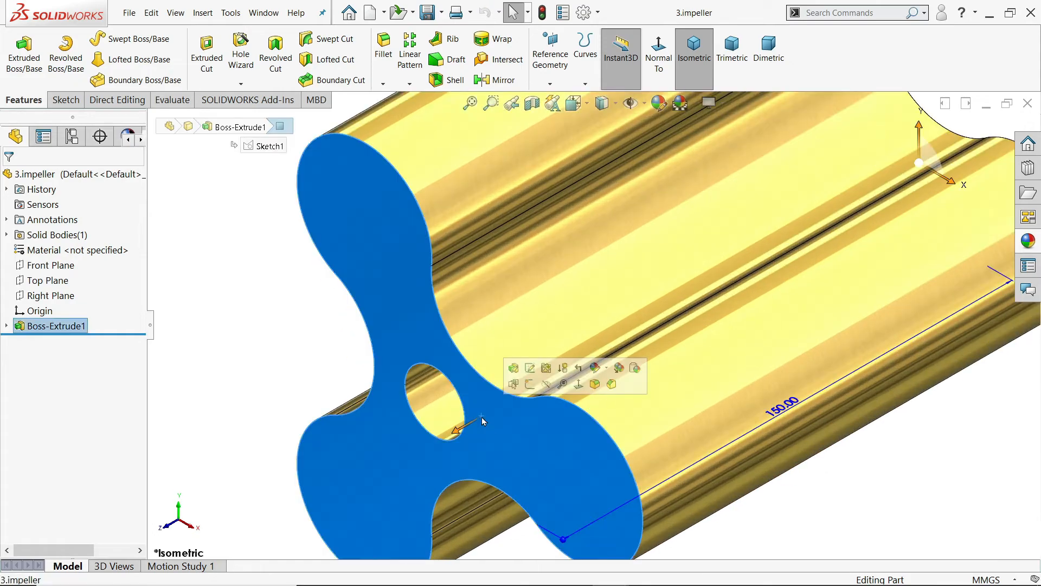
left_click(530, 383)
scroll(591, 341, "down", 4)
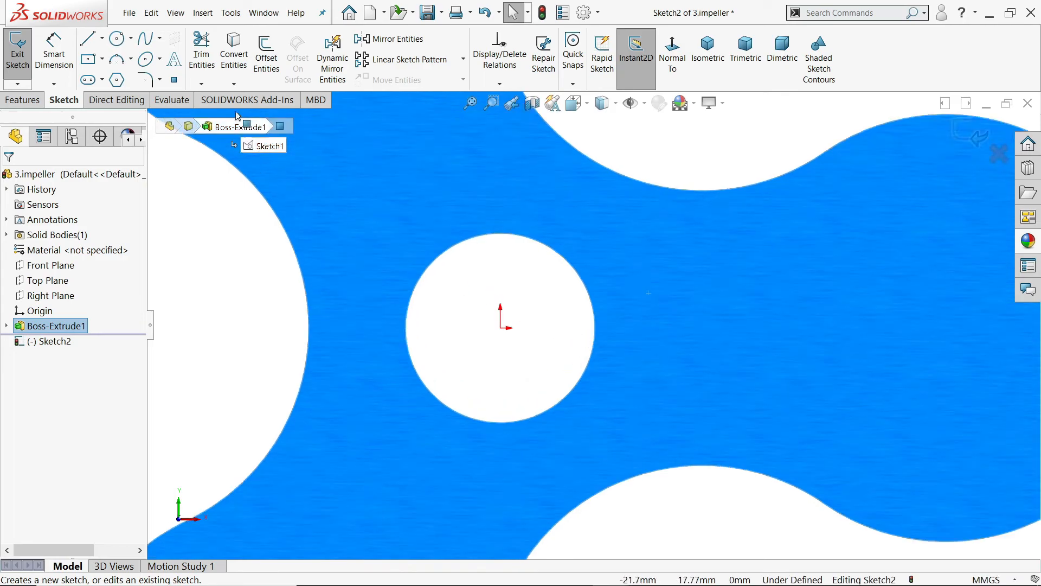
left_click(88, 58)
scroll(563, 317, "down", 2)
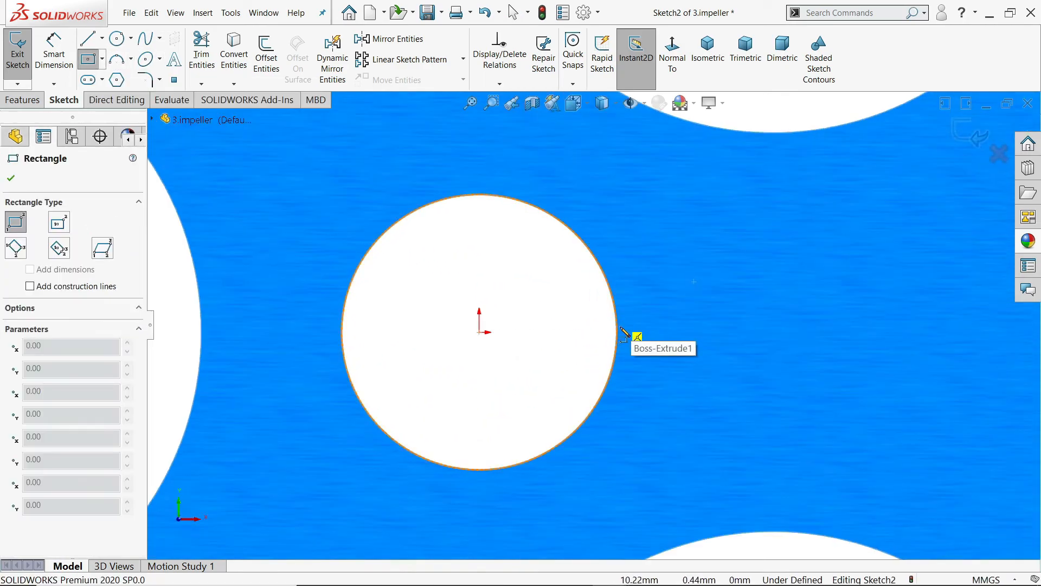
left_click(616, 332)
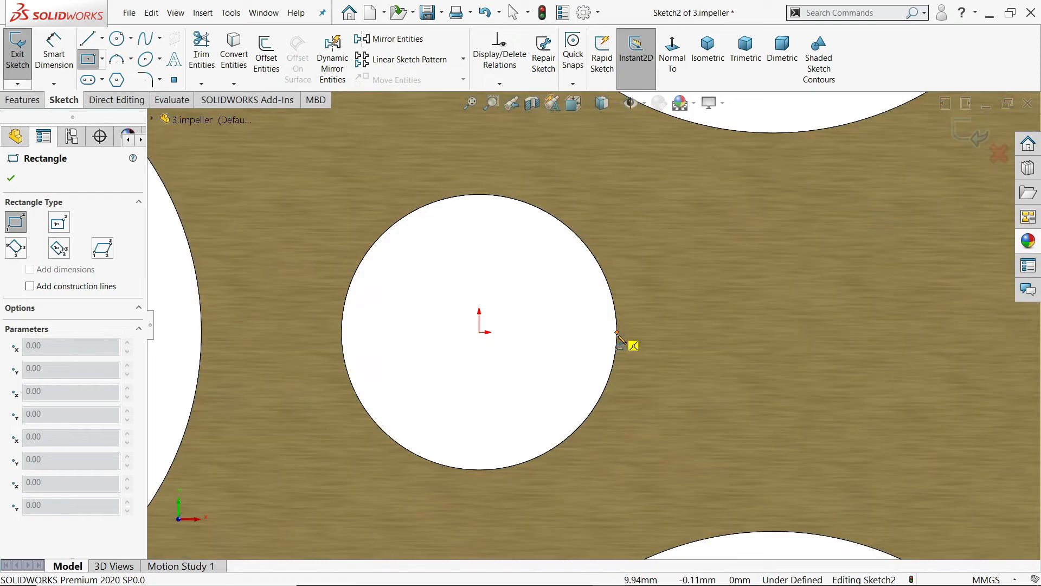
scroll(623, 311, "down", 4)
key("Escape")
Step: Draw a 4 mm by 4 mm center rectangle centred on the bore edge, horizontally in line with the origin
left_click(102, 58)
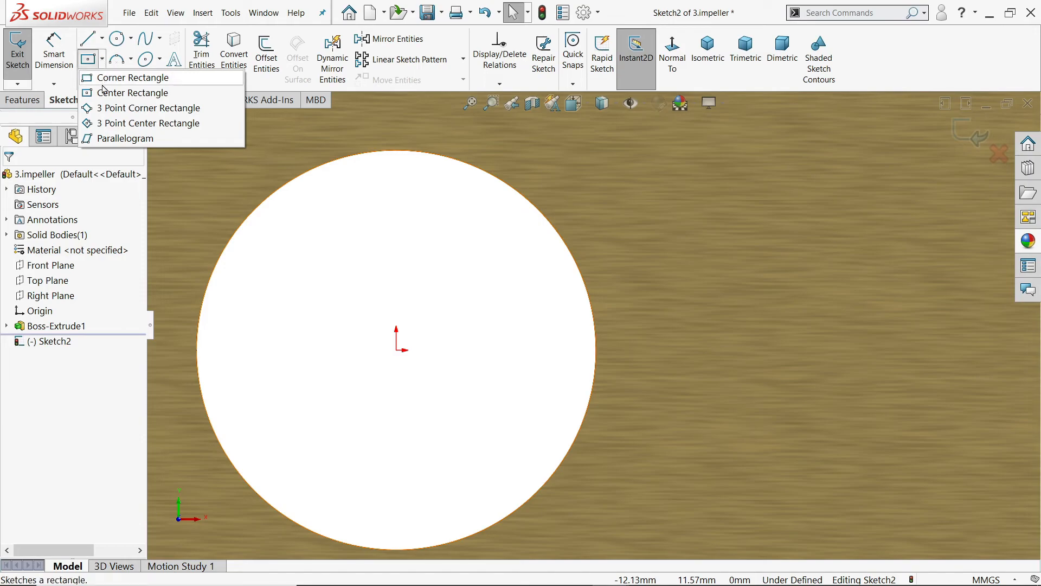
left_click(111, 93)
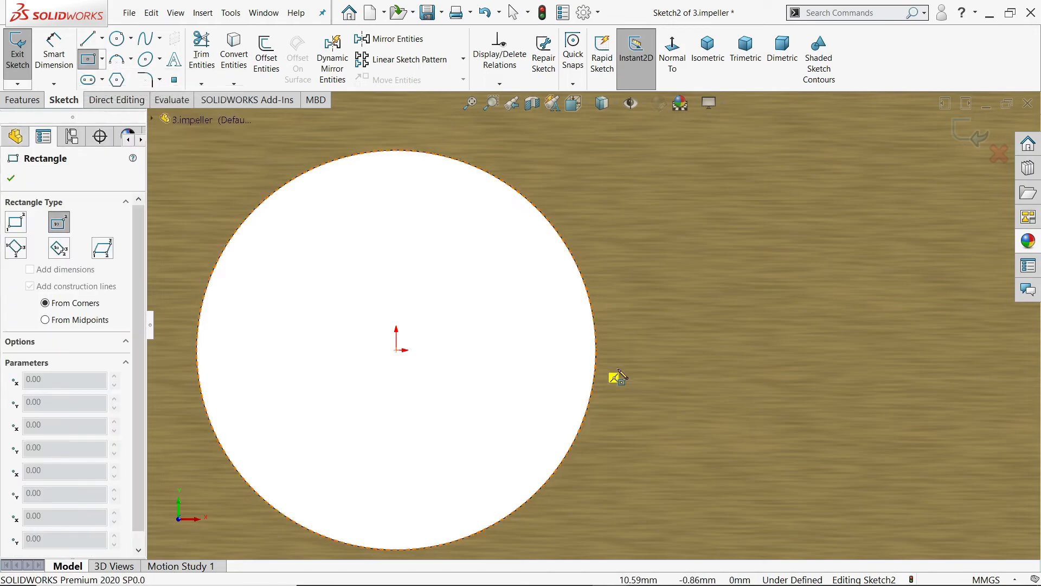
left_click(596, 350)
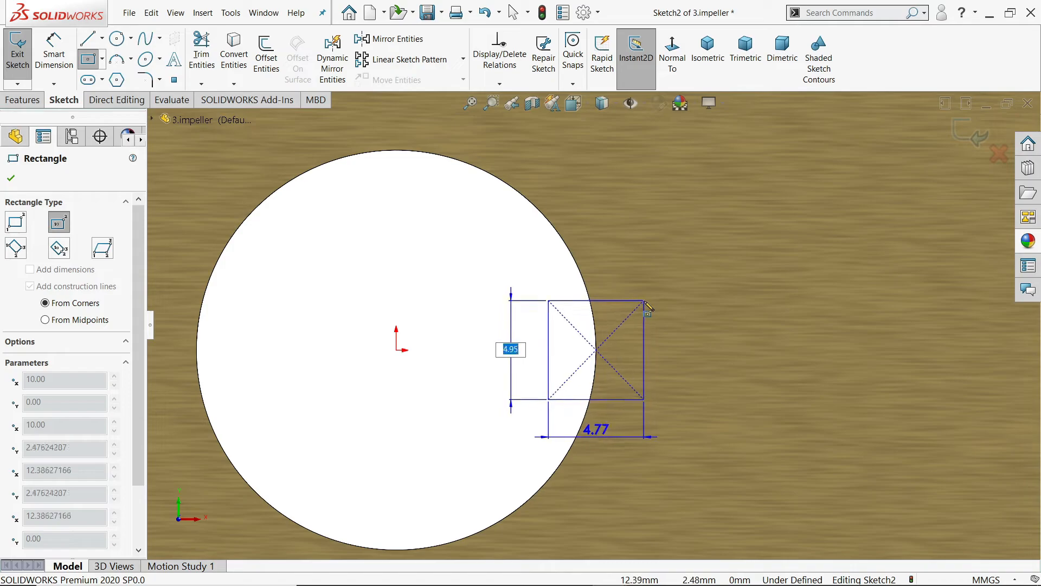
key("Tab")
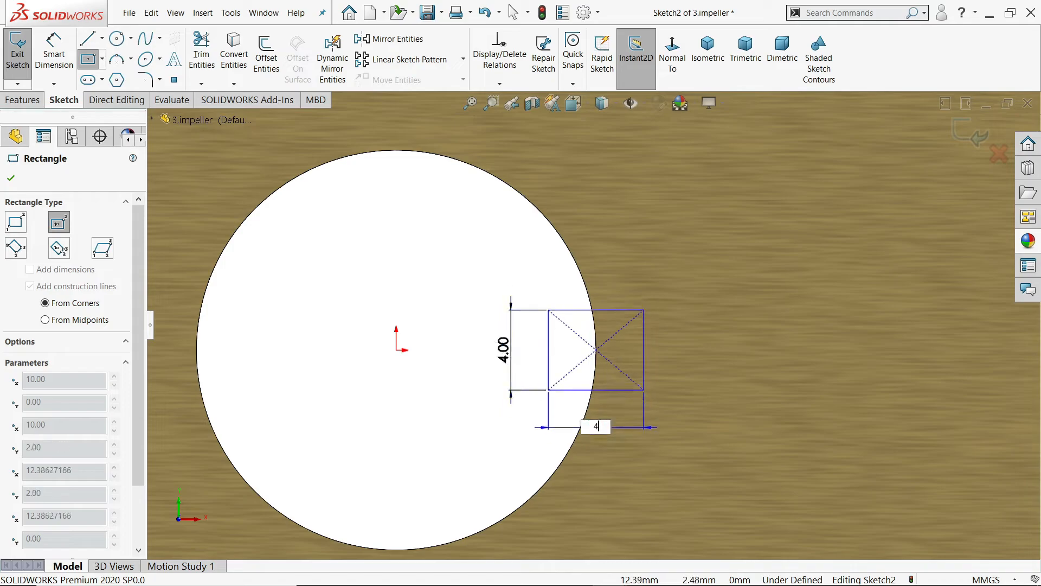
type("4")
key("Return")
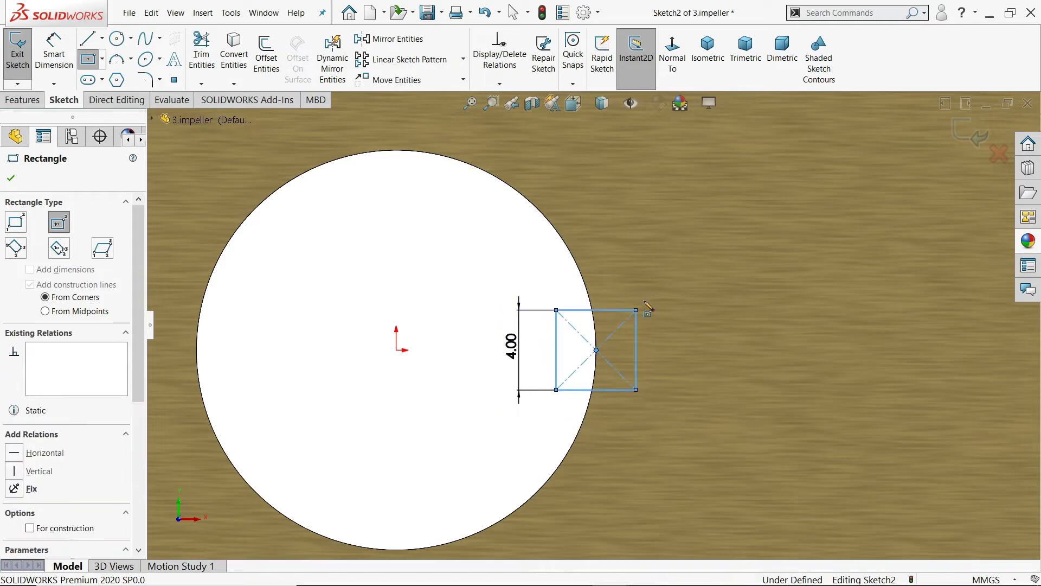
left_click(11, 180)
Step: Cut the small square sketch Through All along the impeller's bore to form a keyway
left_click(33, 103)
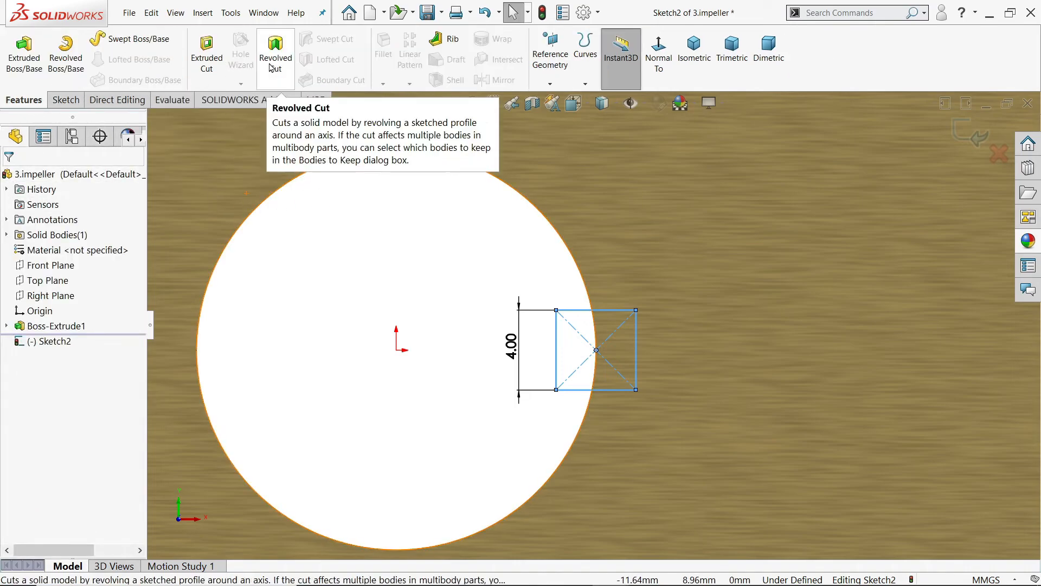
left_click(205, 64)
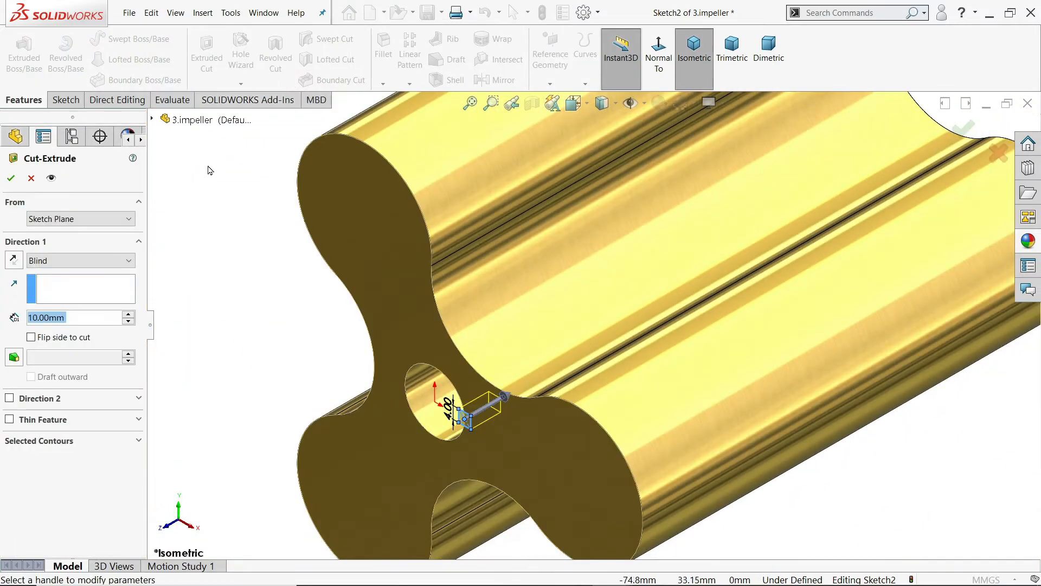
left_click(42, 265)
left_click(53, 285)
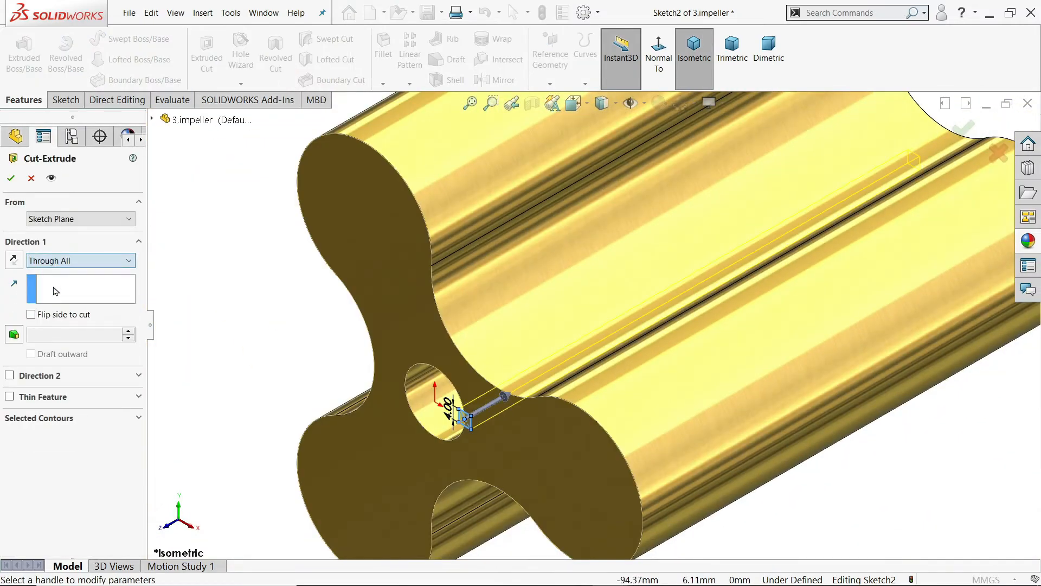
left_click(15, 179)
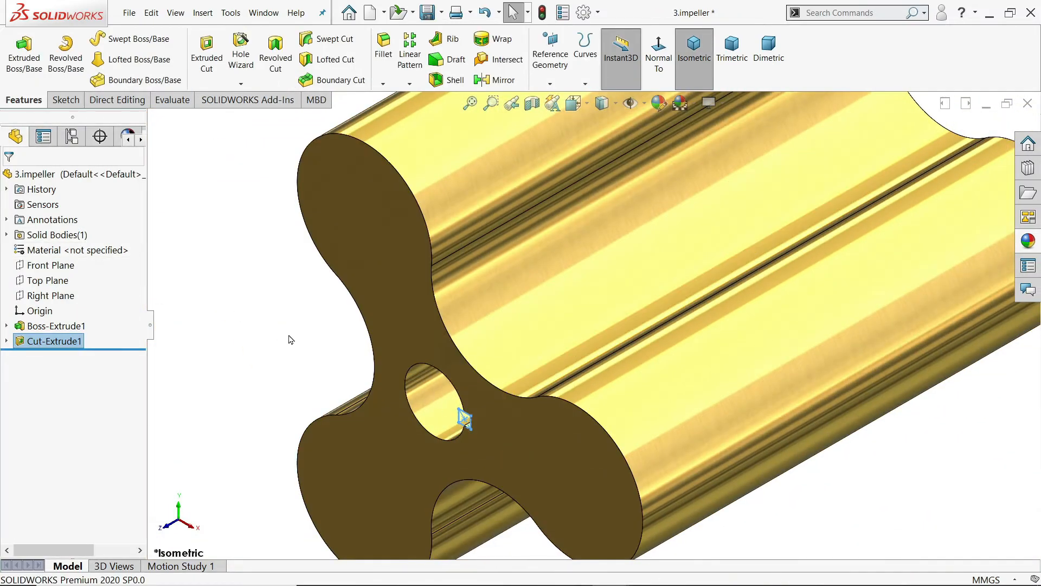
scroll(288, 336, "up", 3)
left_click(340, 348)
Step: Set up a circular feature pattern about the bore's circular edge with 5 equally spaced instances over 360 degrees
middle_click_drag(376, 369, 451, 341)
scroll(546, 344, "down", 5)
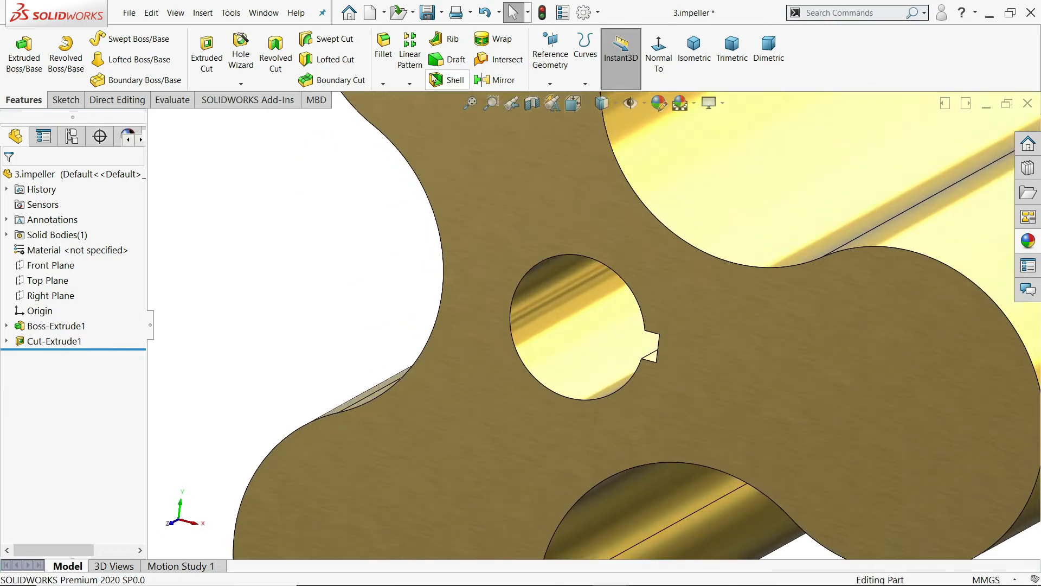
left_click(410, 83)
left_click(424, 121)
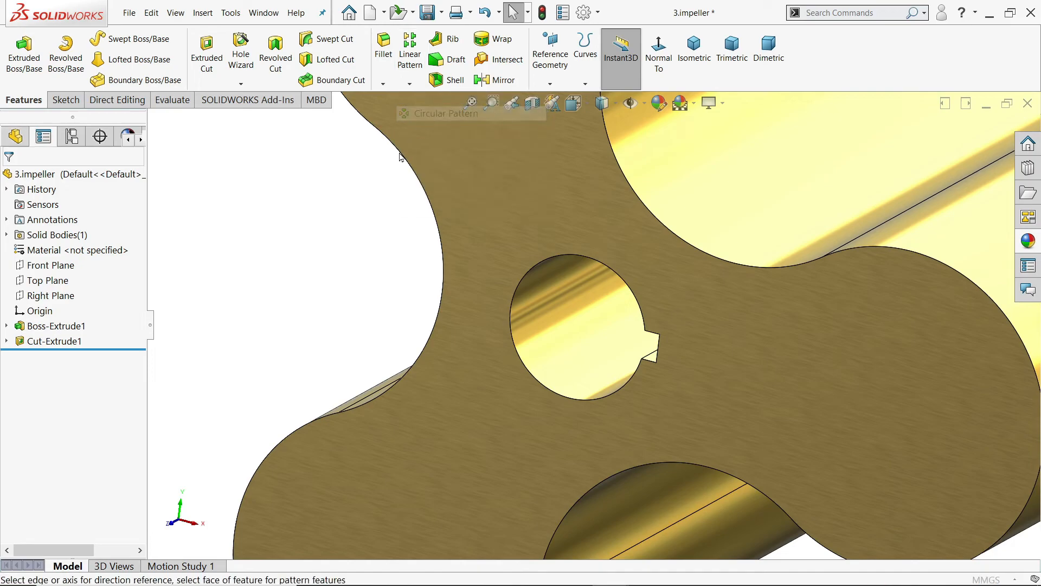
left_click(53, 228)
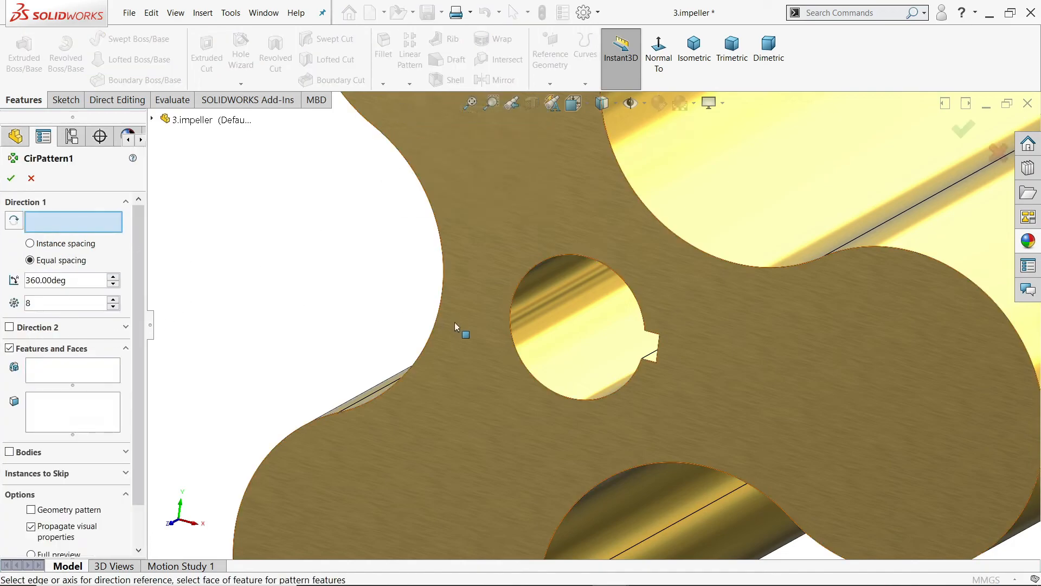
scroll(542, 341, "up", 2)
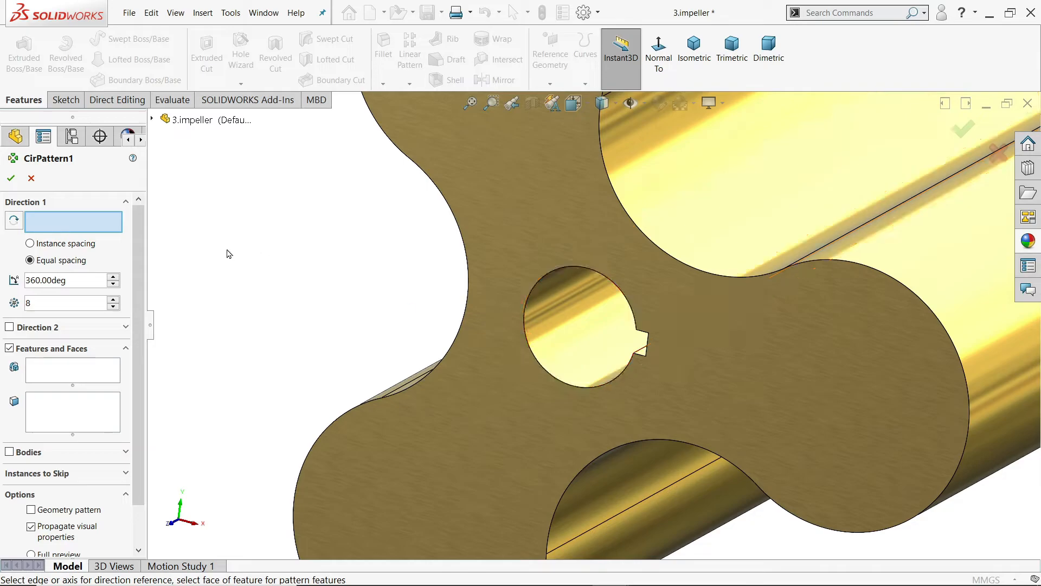
left_click(526, 338)
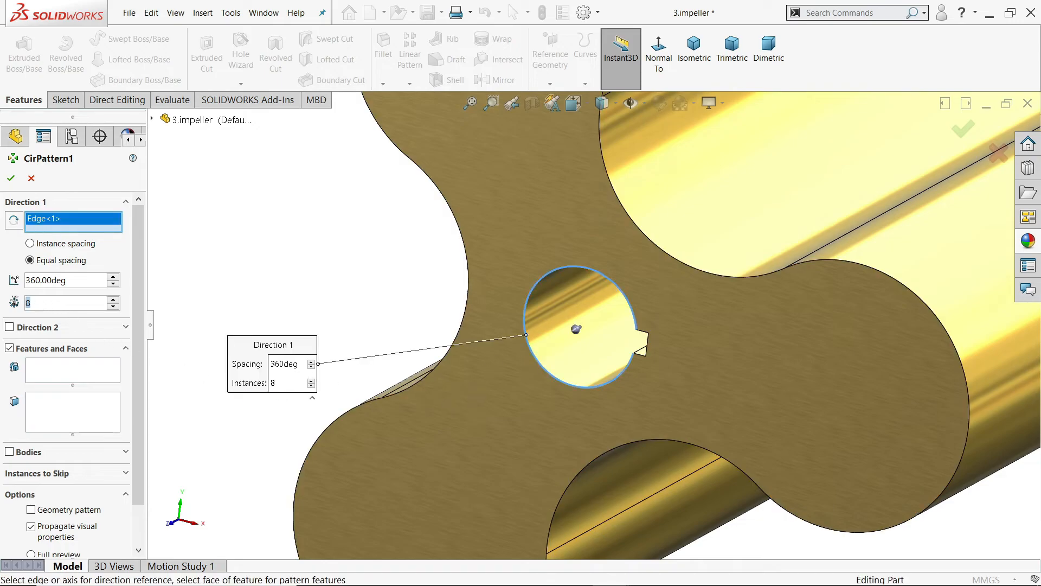
type("5")
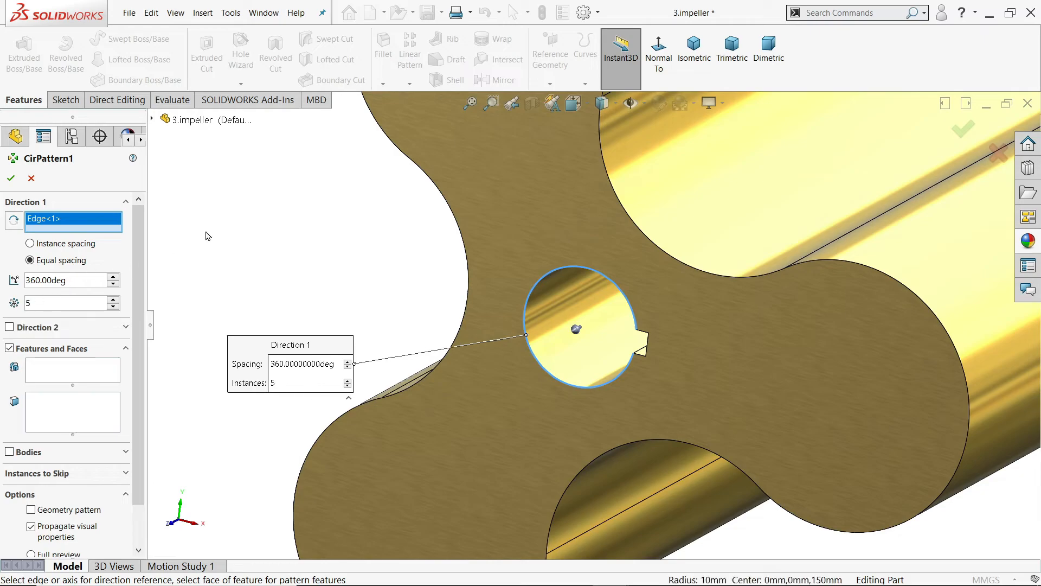
left_click(64, 371)
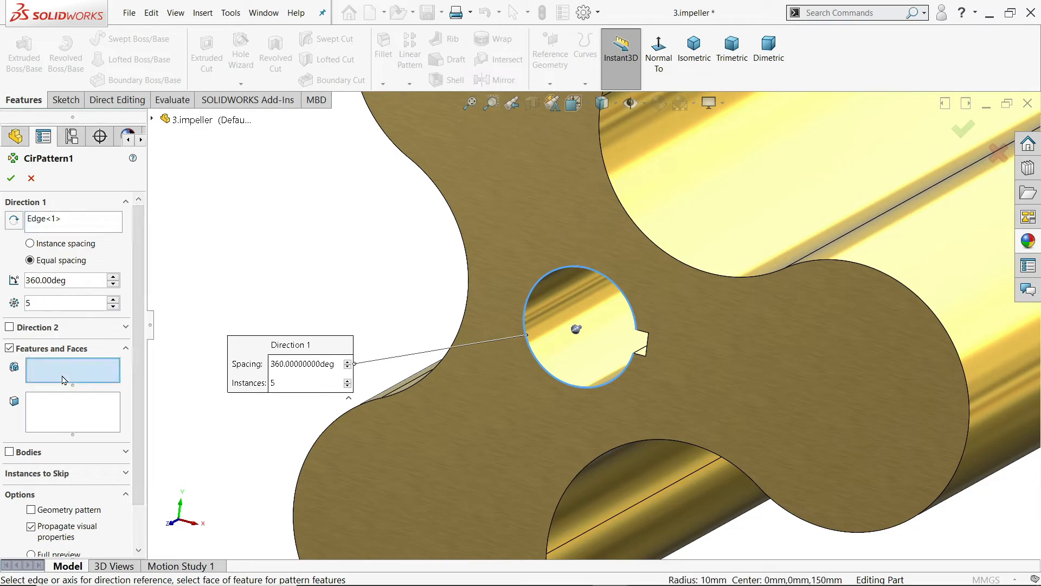
Step: Choose the keyway cut as the feature to pattern and complete the five-instance circular pattern around the impeller bore
left_click(152, 120)
left_click(187, 287)
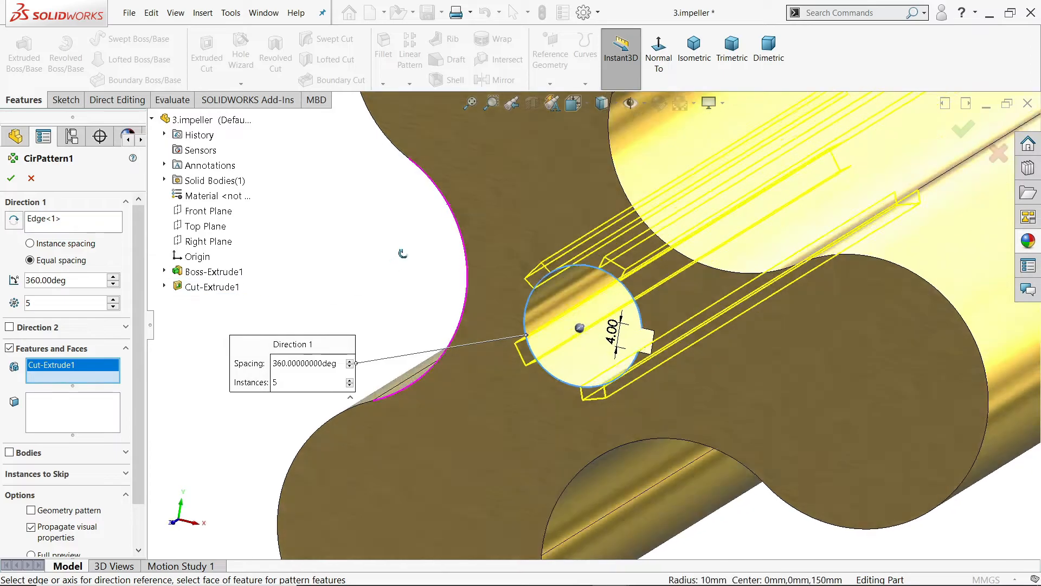
middle_click_drag(402, 254, 425, 217)
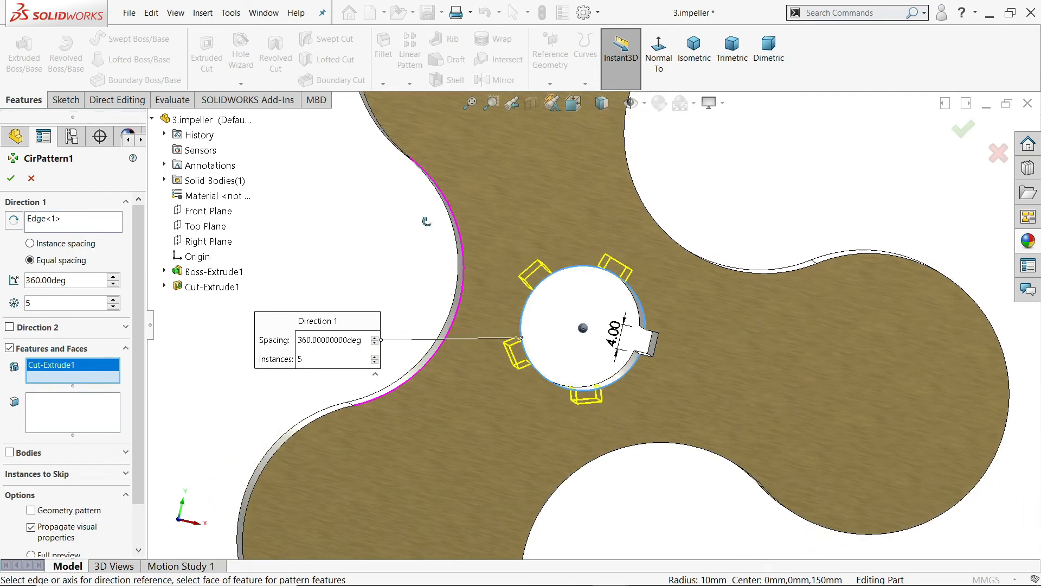
left_click(11, 178)
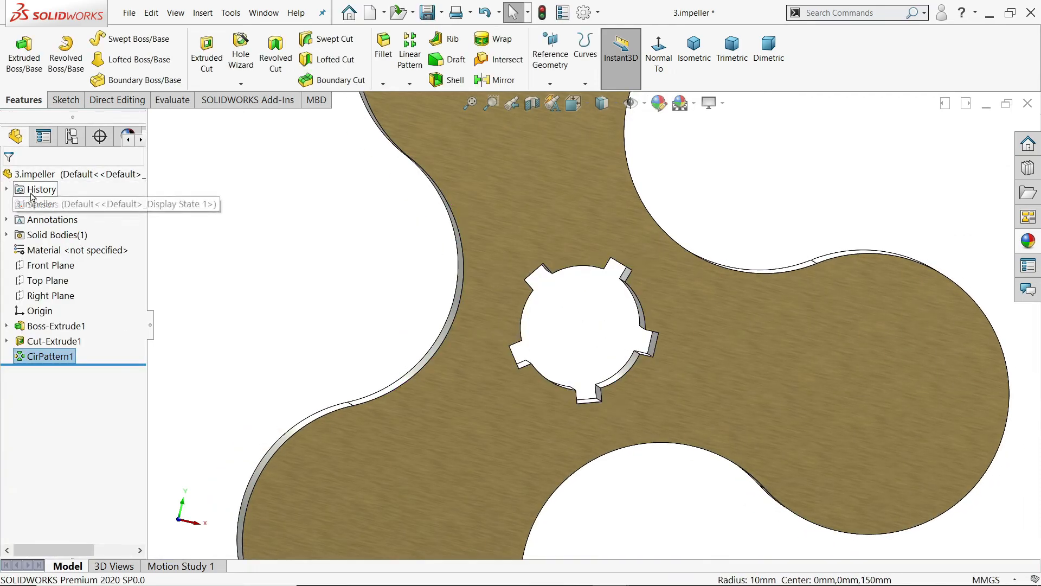
Step: Save the impeller part with its patterned keyways
middle_click_drag(349, 284, 347, 271)
left_click(428, 12)
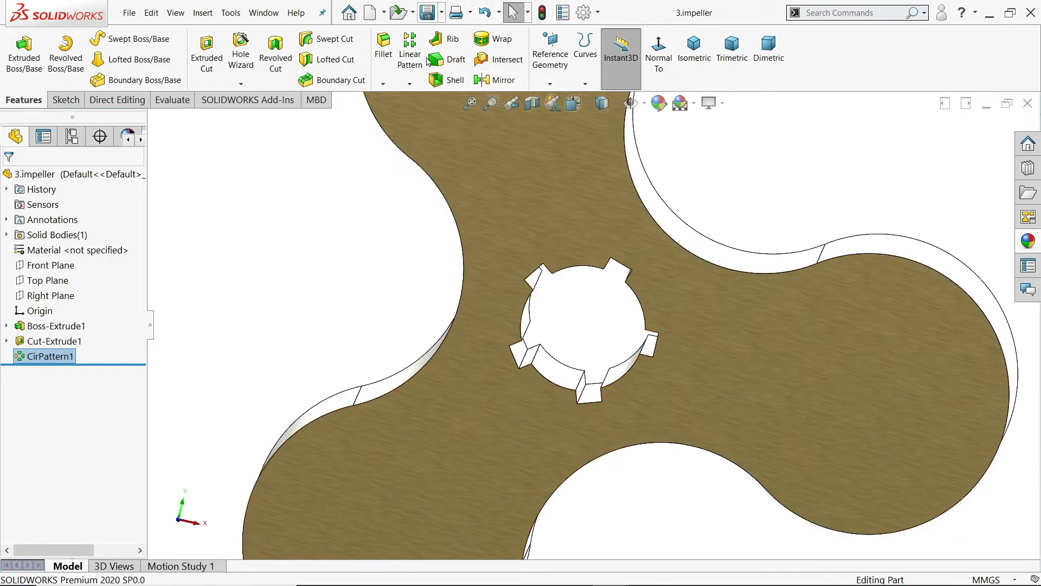
middle_click_drag(417, 213, 379, 239)
scroll(363, 262, "up", 5)
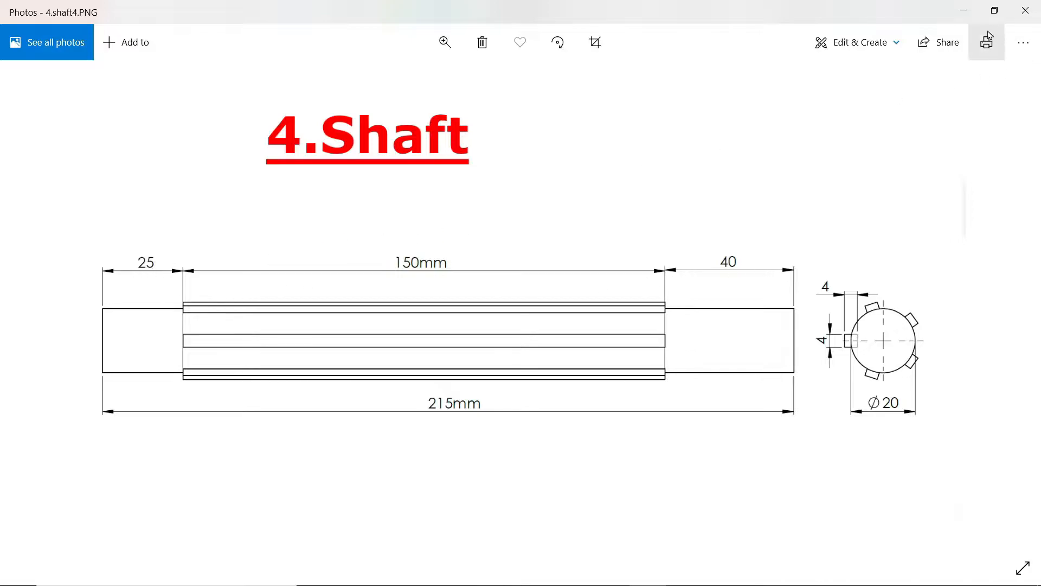
Step: Switch back to SOLIDWORKS and sketch a 20 mm diameter circle centred on the origin on the Front Plane
left_click(963, 10)
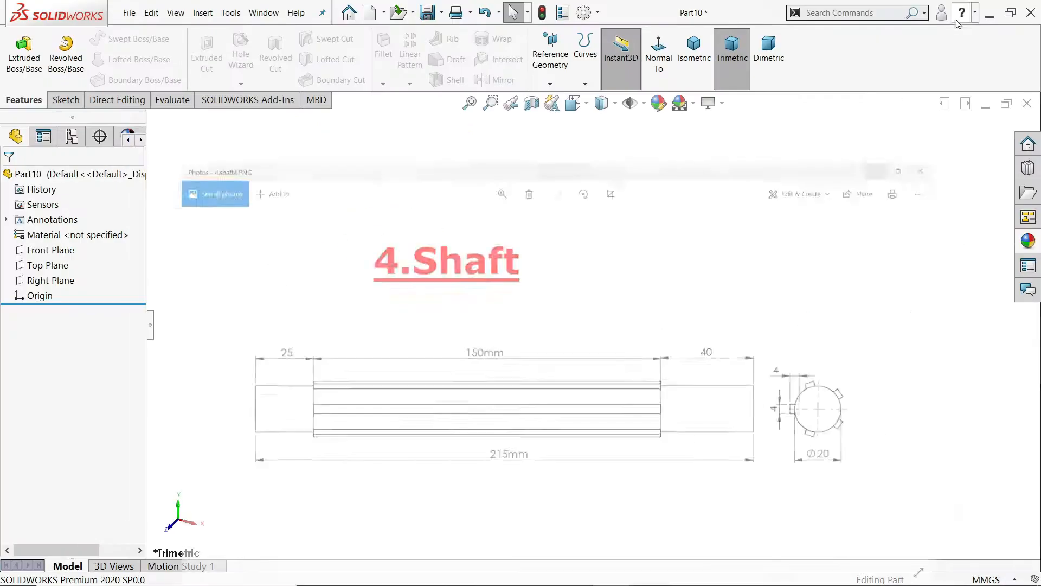
left_click(50, 250)
left_click(56, 235)
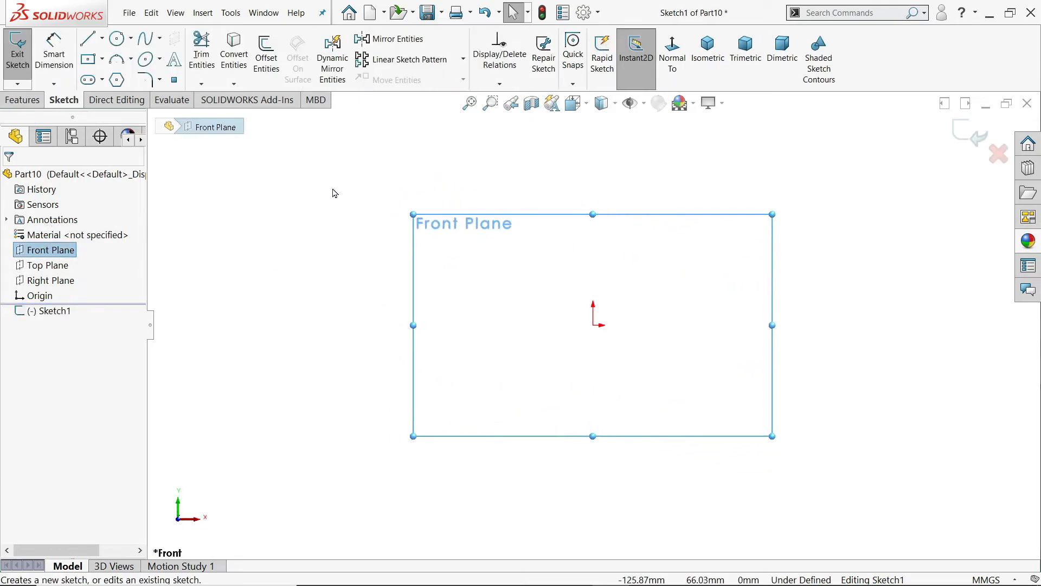
left_click(116, 39)
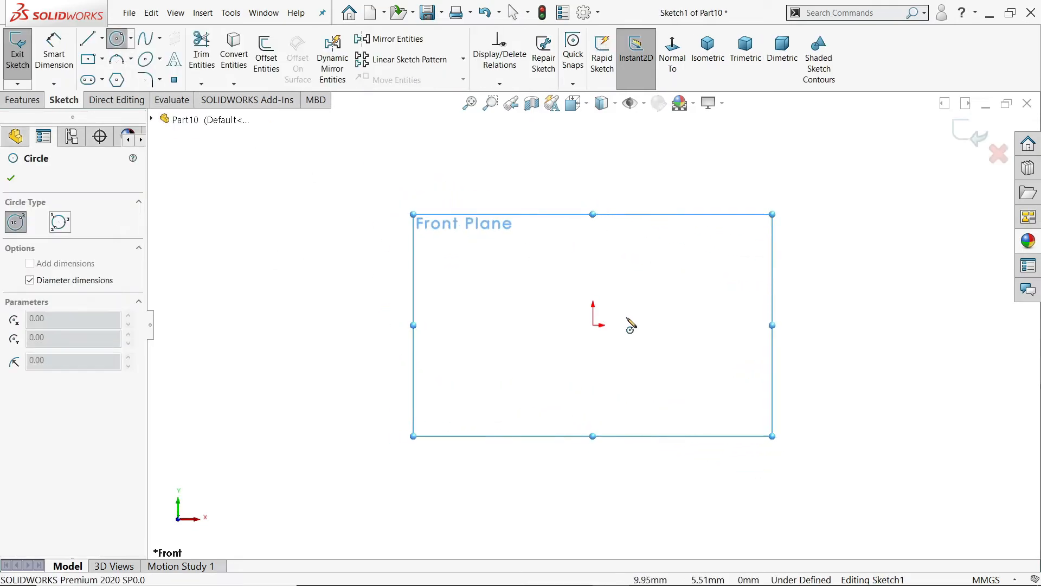
left_click(593, 324)
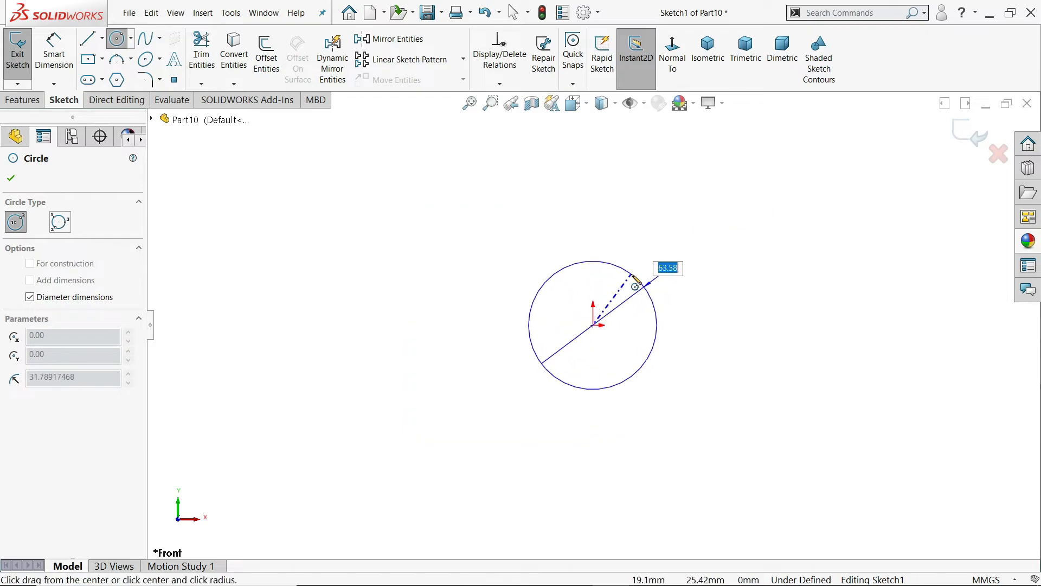
key("Return")
Step: Draw a center rectangle 4 mm wide and about 4.4 mm high, centred on the circle's right quadrant point
scroll(607, 334, "down", 9)
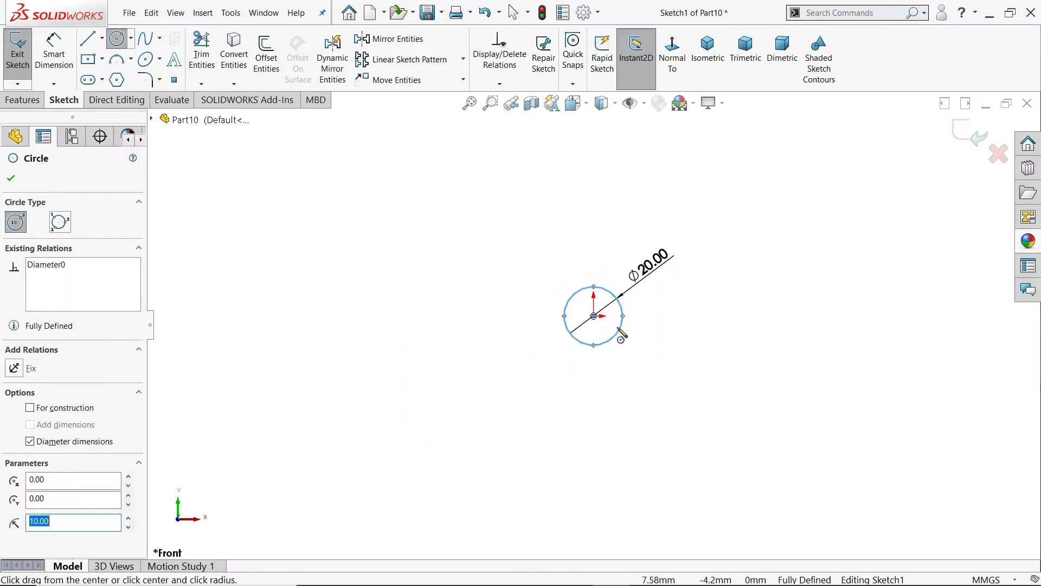
left_click(102, 59)
left_click(111, 89)
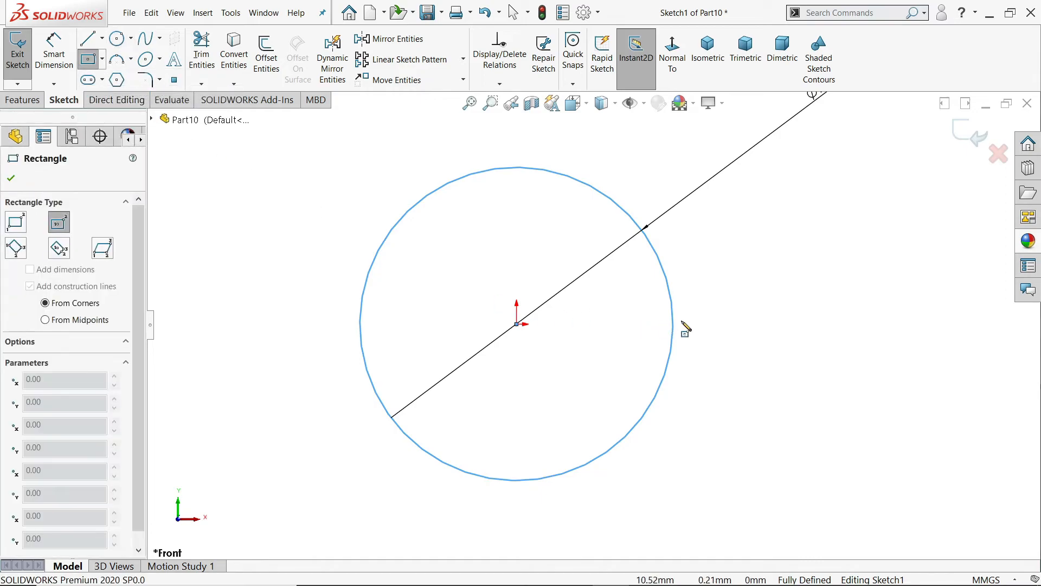
left_click(672, 323)
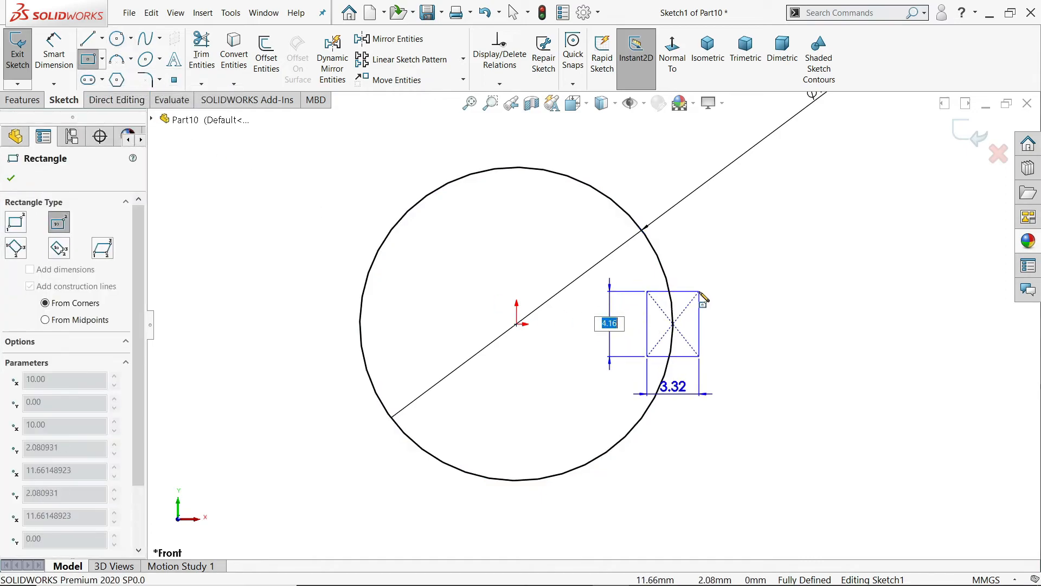
key("Tab")
type("4")
key("Return")
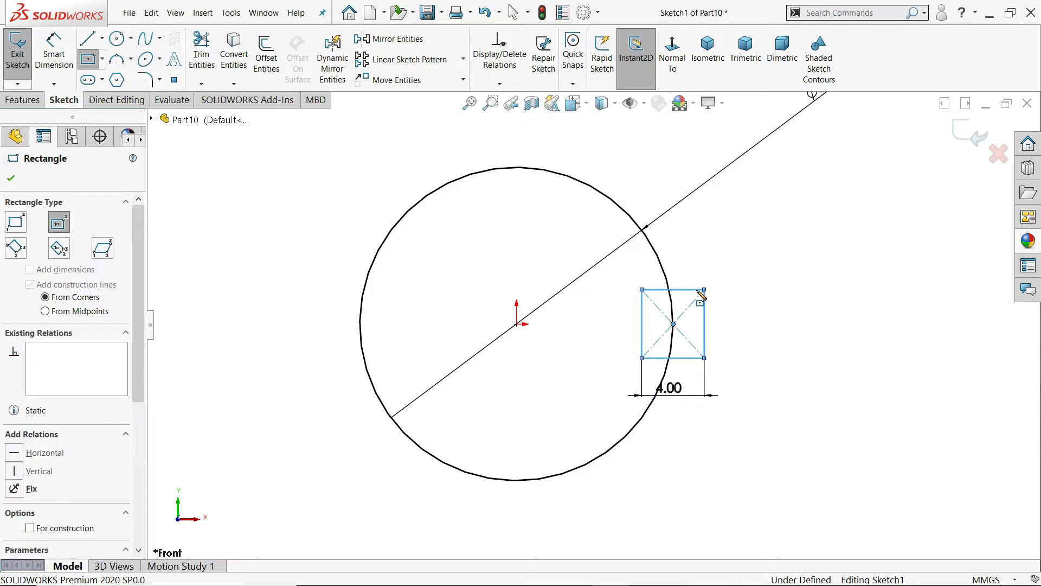
key("Escape")
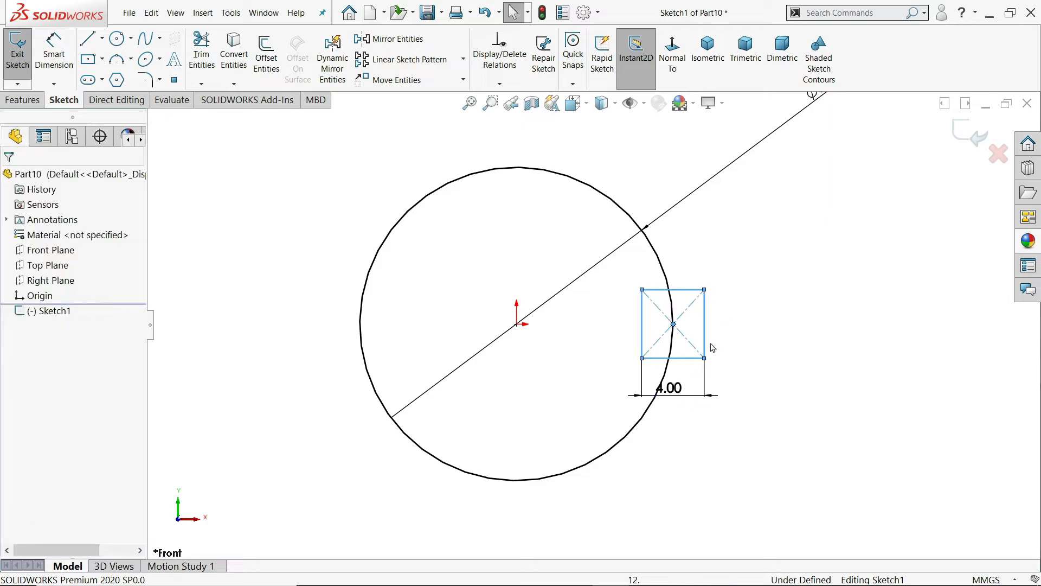
left_click(252, 251)
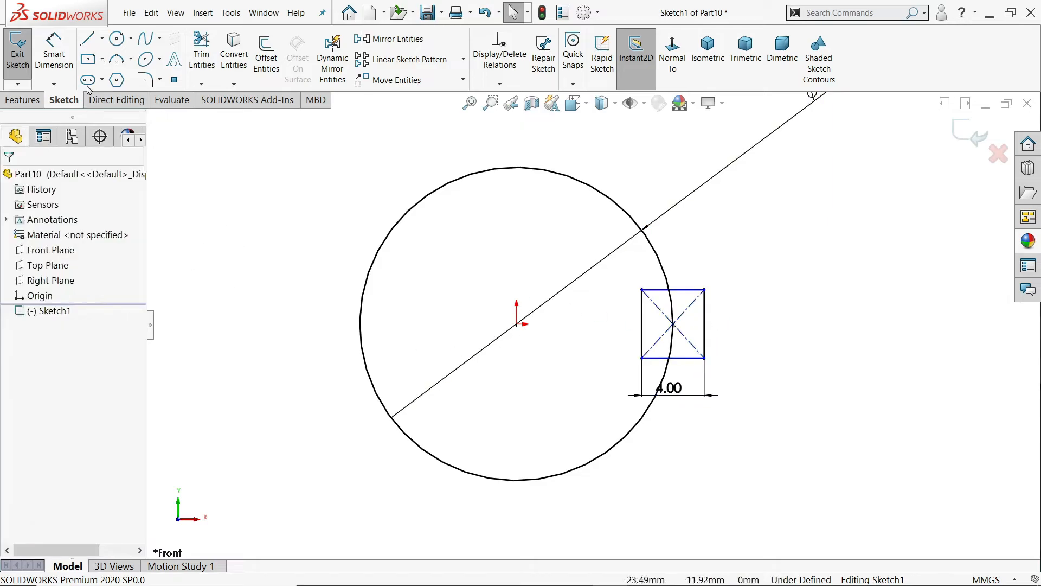
Step: Dimension the rectangle's height as 4 mm
left_click(53, 55)
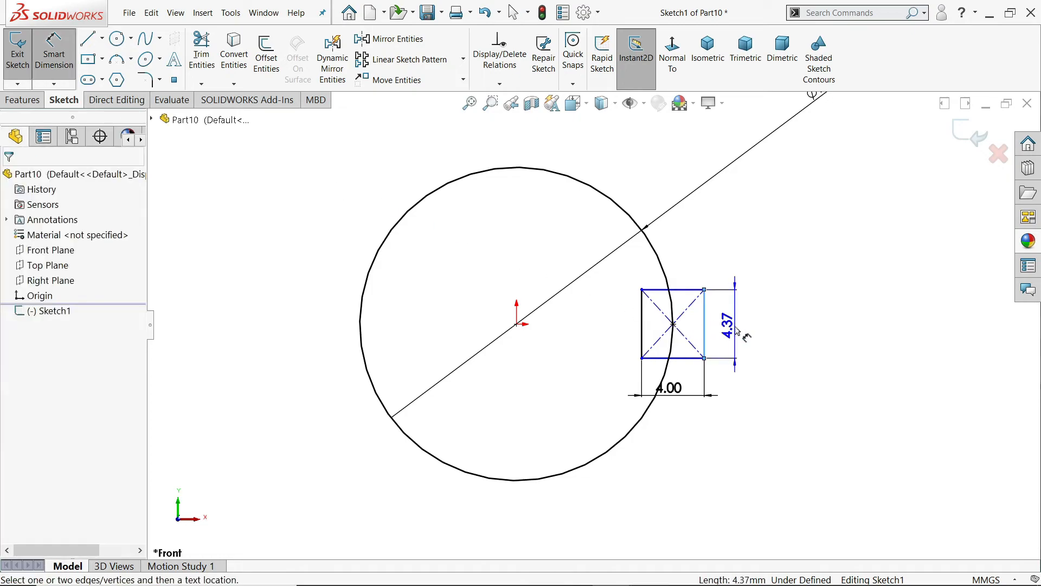
double_click(726, 326)
type("4")
key("Return")
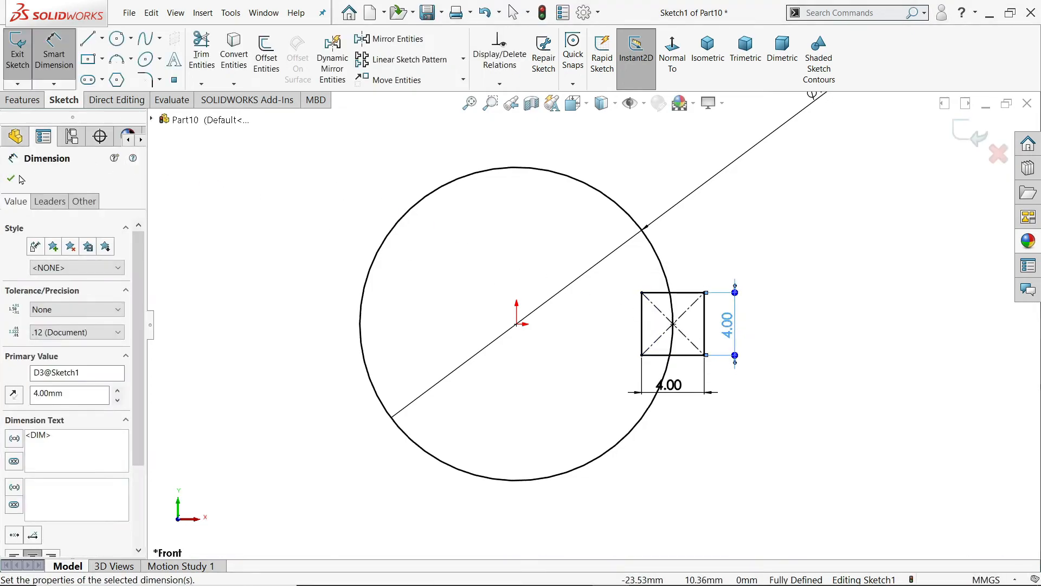
left_click(11, 178)
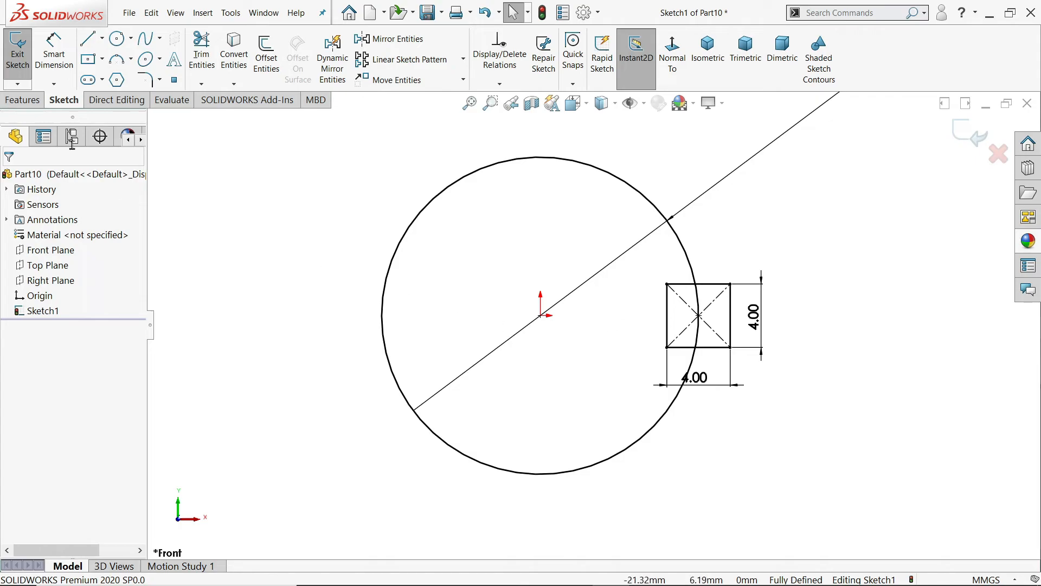
Step: Extrude only the circle contour as a blind boss 215 mm deep to form the shaft body
left_click(22, 100)
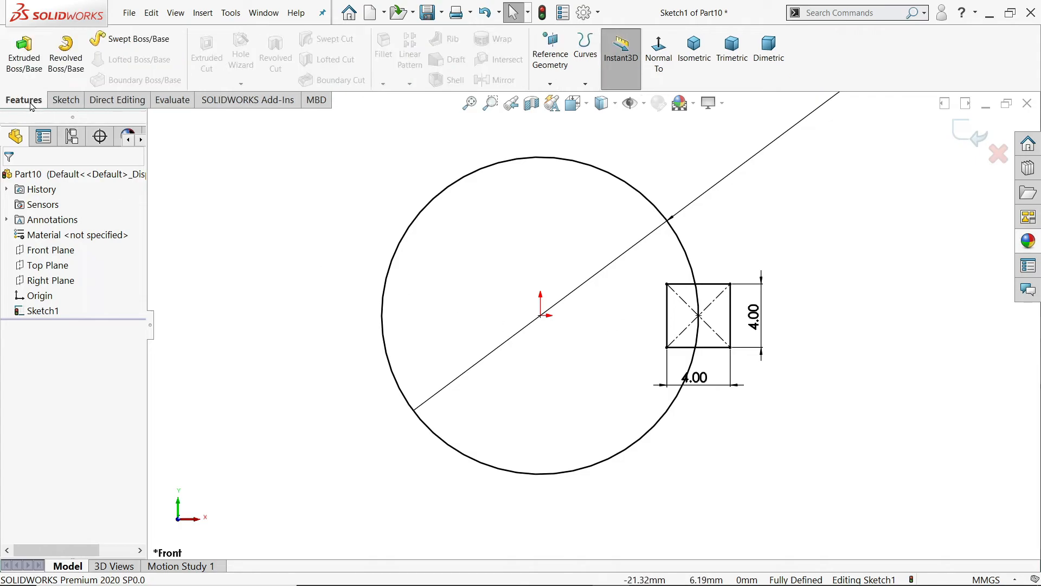
left_click(23, 53)
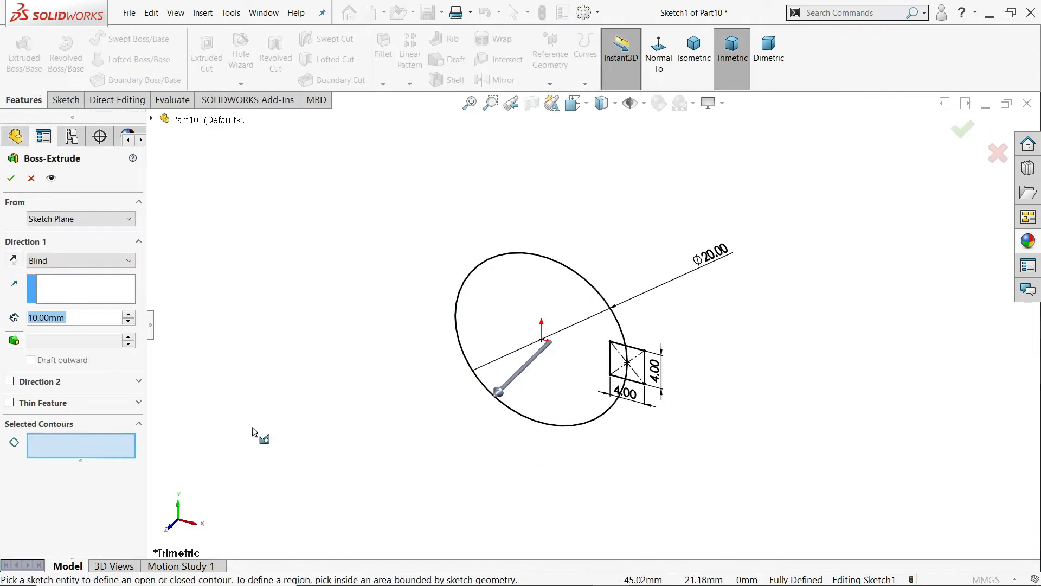
left_click(623, 336)
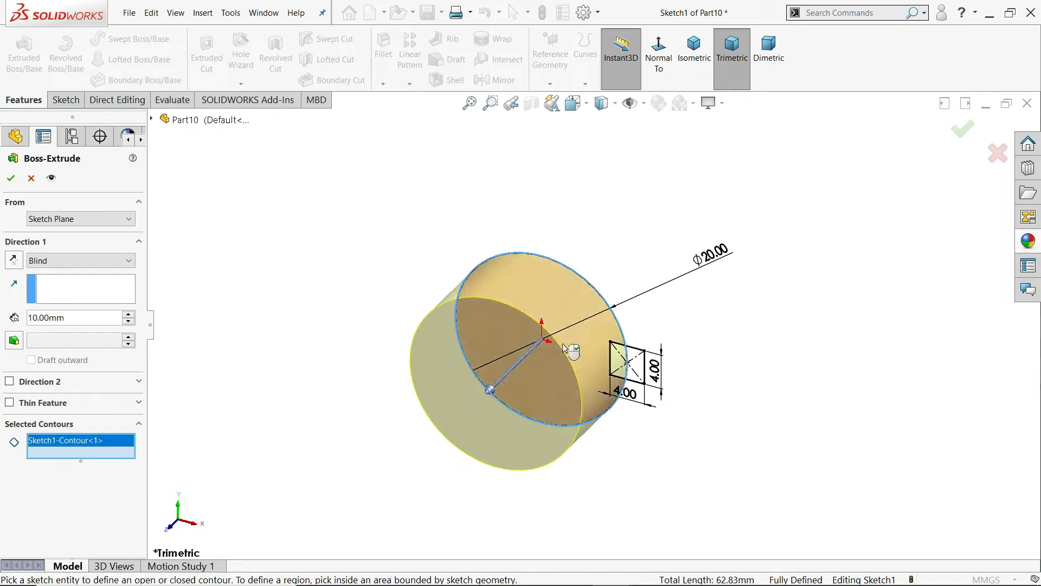
double_click(73, 319)
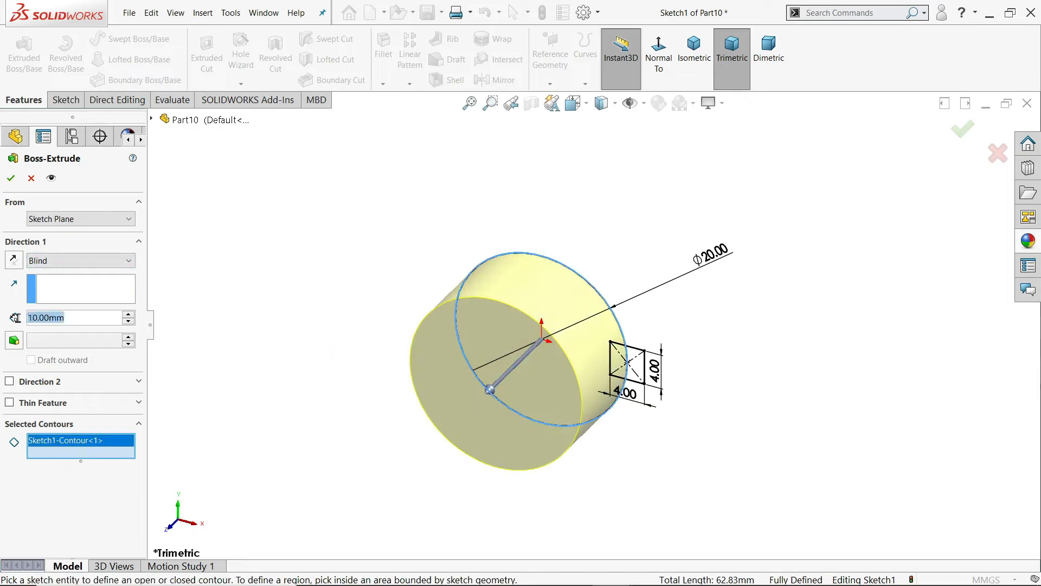
type("215")
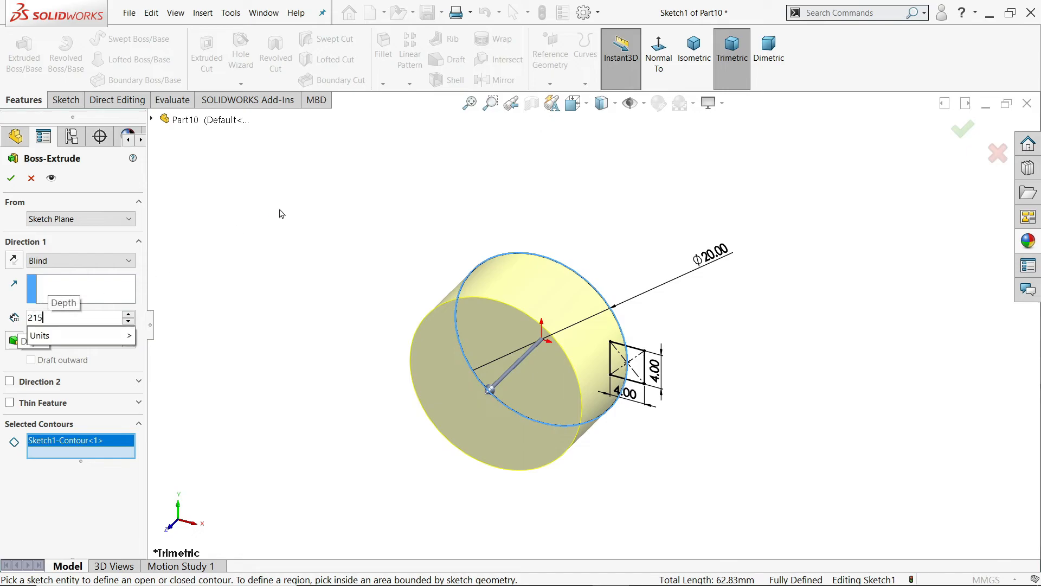
key("Return")
left_click(10, 179)
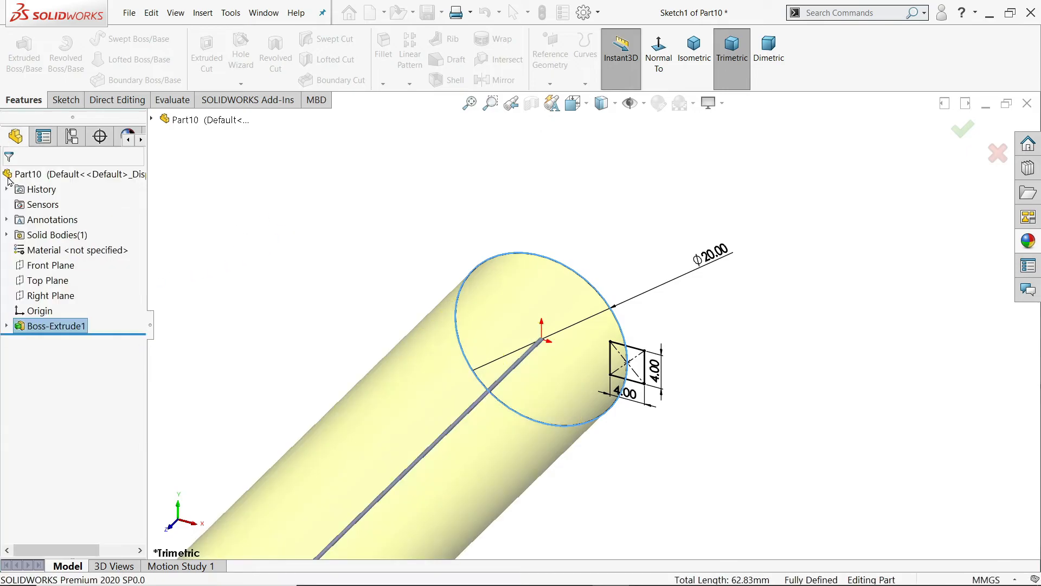
Step: Reuse the shaft's sketch for a second boss extrude, selecting the square key's regions outside and inside the circle as contours
left_click(7, 326)
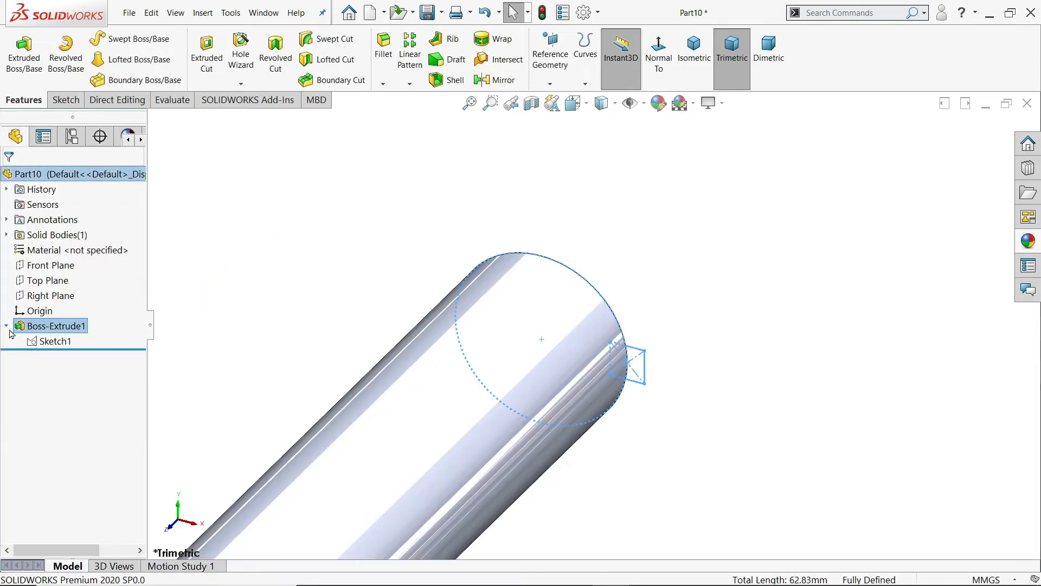
left_click(54, 341)
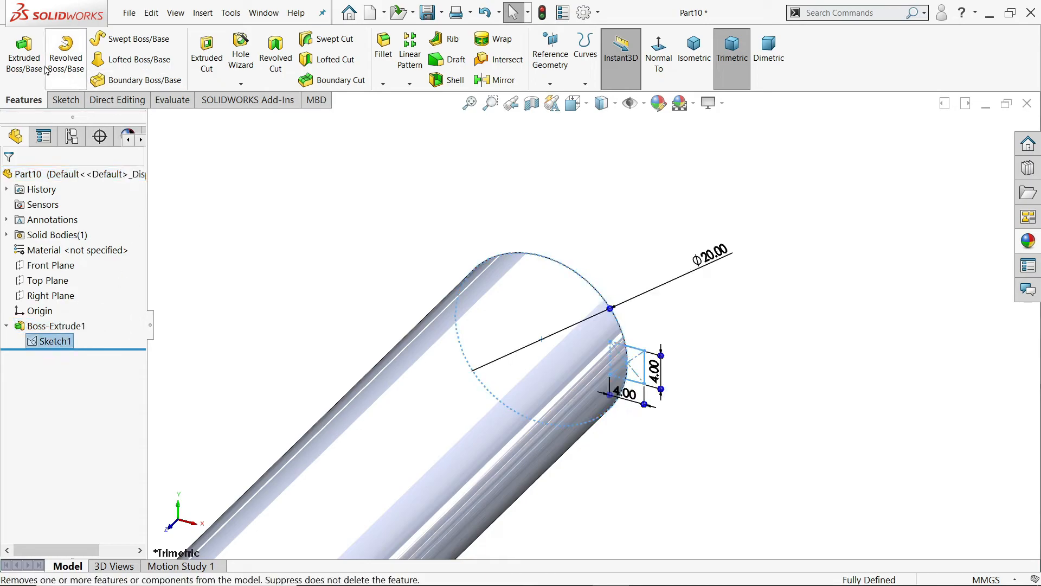
left_click(24, 61)
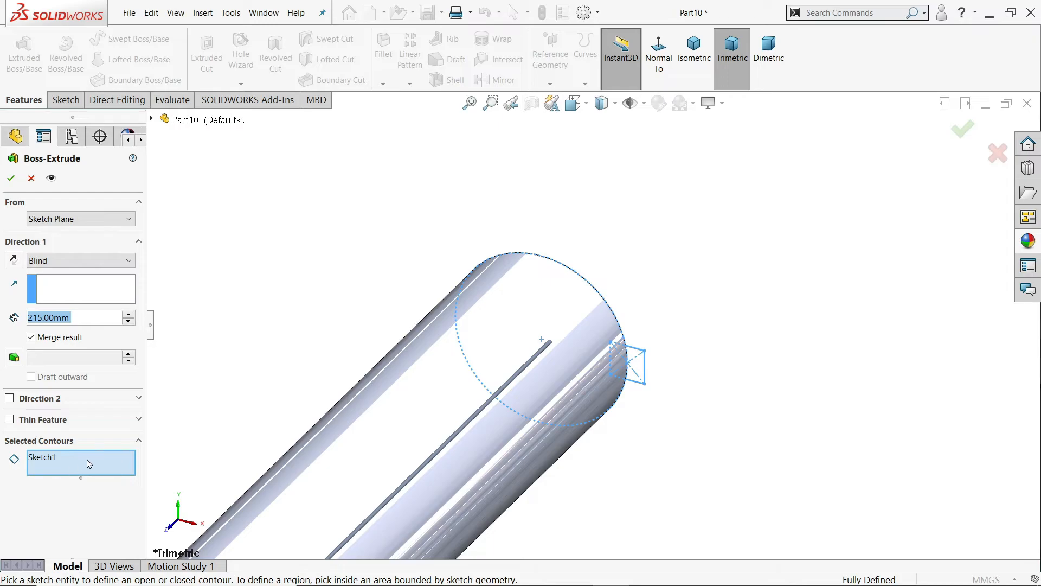
left_click(637, 374)
scroll(624, 358, "down", 5)
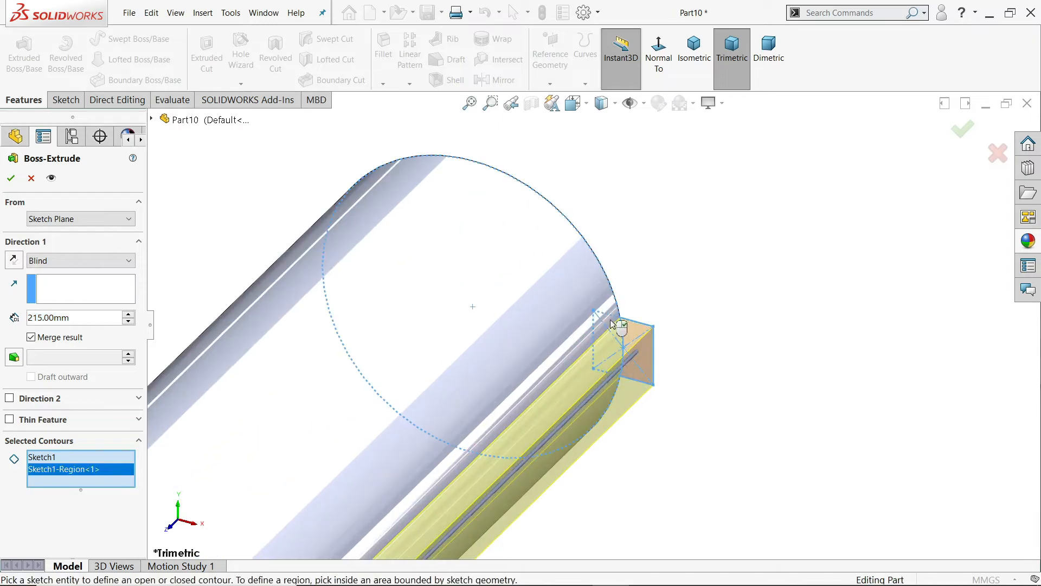
left_click(610, 320)
scroll(624, 363, "up", 10)
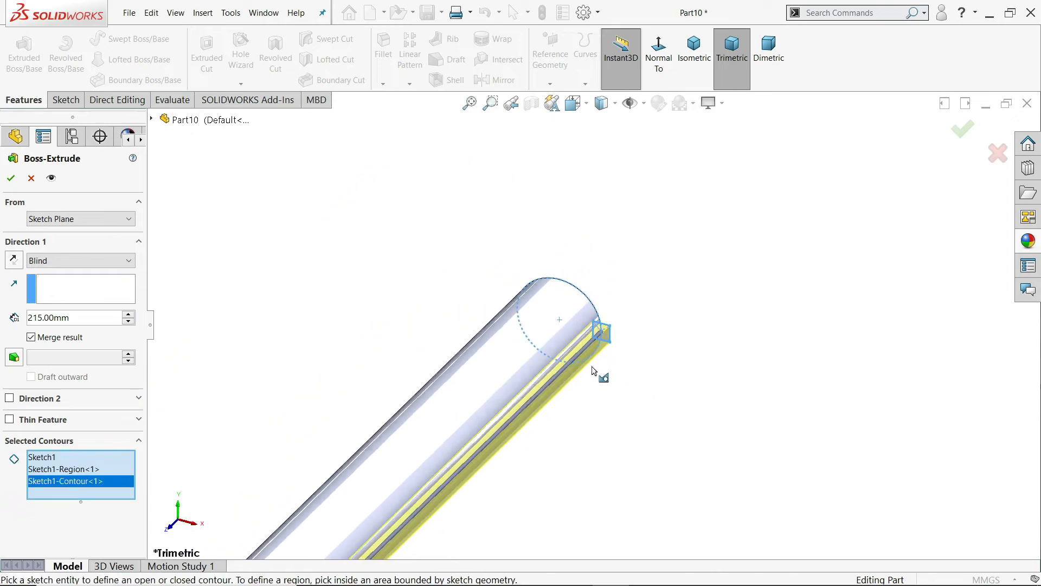
scroll(493, 454, "down", 3)
scroll(579, 353, "down", 2)
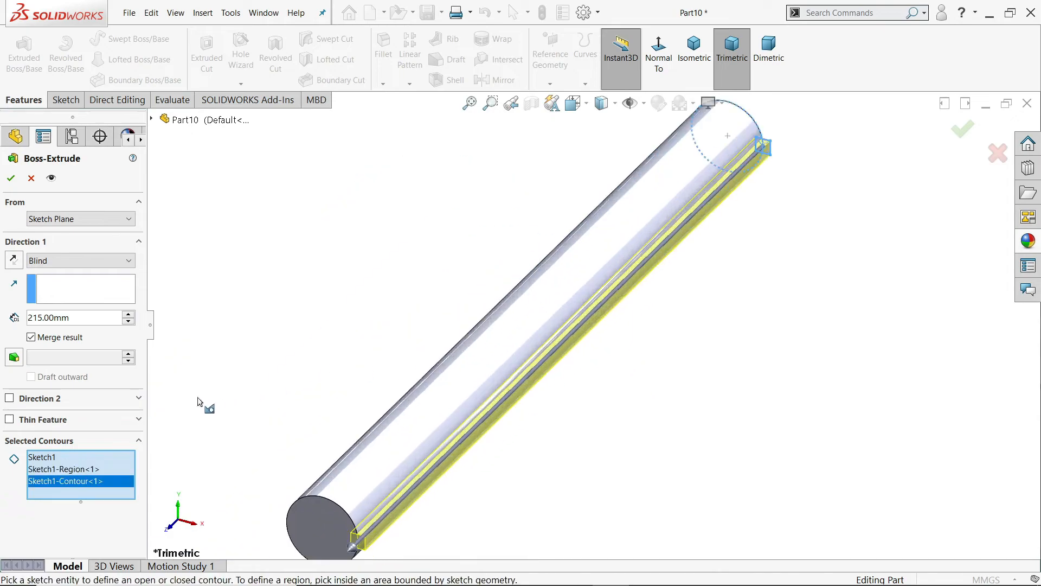
Step: Extrude the square key 150 mm deep, starting at a 40 mm offset from the sketch plane
left_click(88, 322)
type("150")
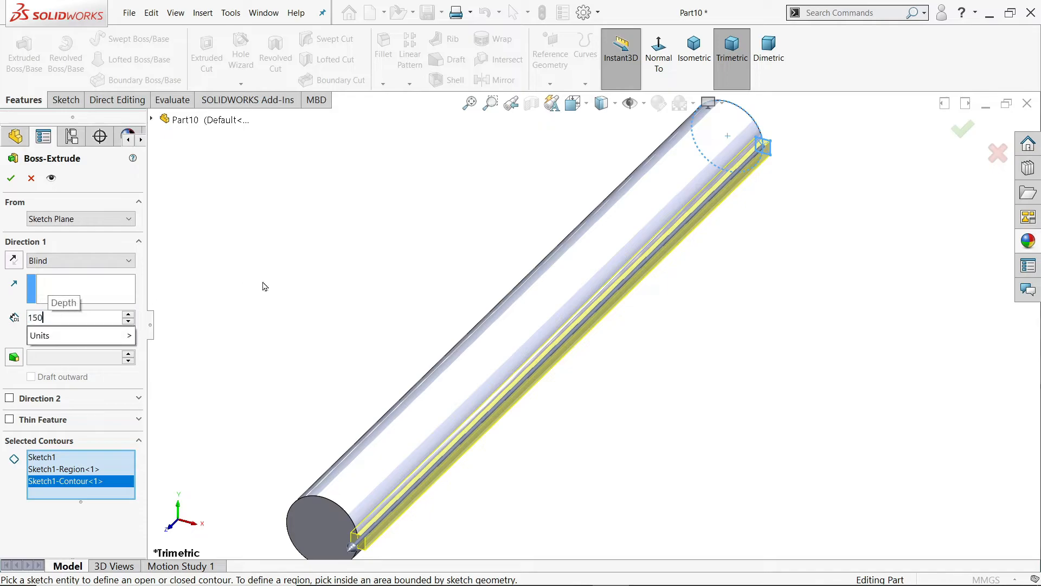
key("Return")
left_click(64, 219)
left_click(50, 267)
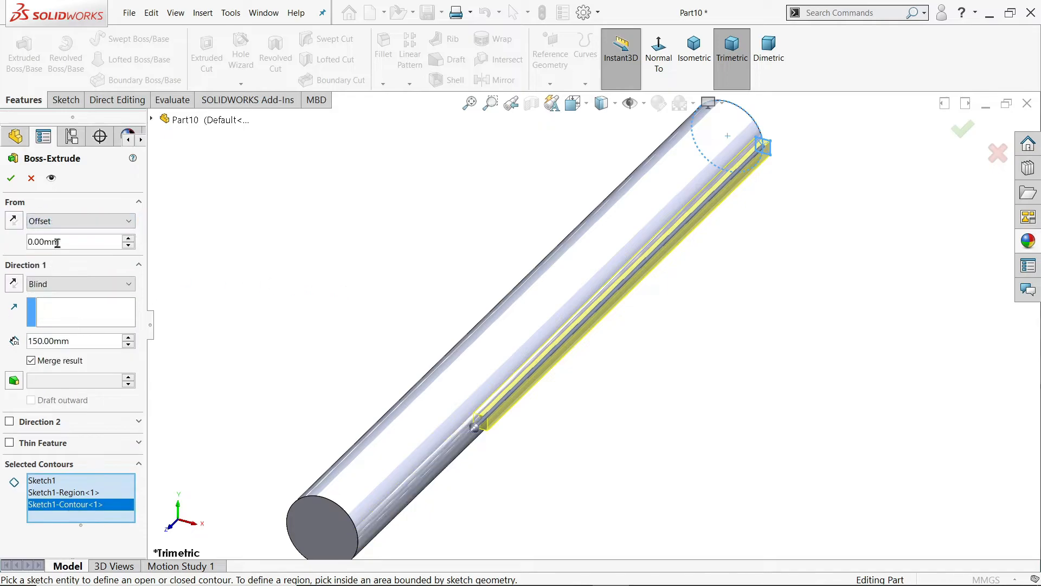
type("40")
key("Return")
middle_click_drag(697, 350, 659, 320)
scroll(691, 307, "down", 3)
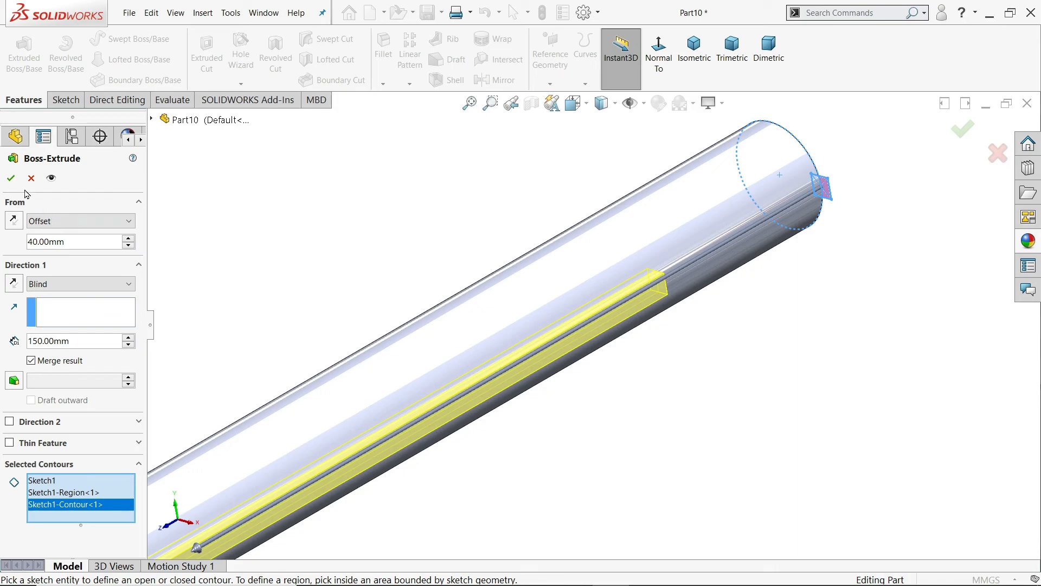
left_click(10, 179)
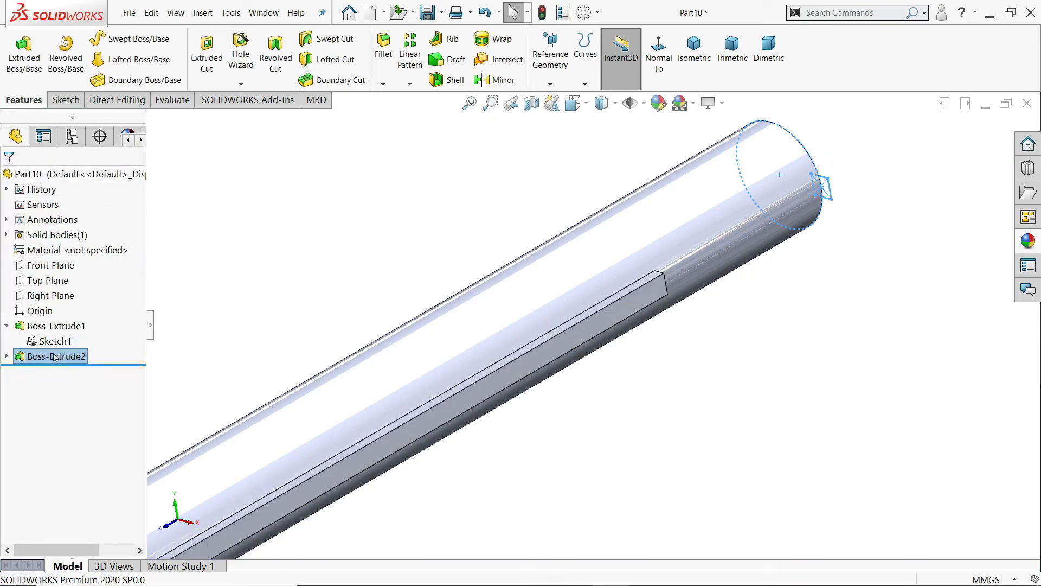
Step: Circular-pattern the square key extrusion around the shaft's cylindrical face with 5 equally spaced instances over 360 degrees
left_click(410, 83)
left_click(420, 114)
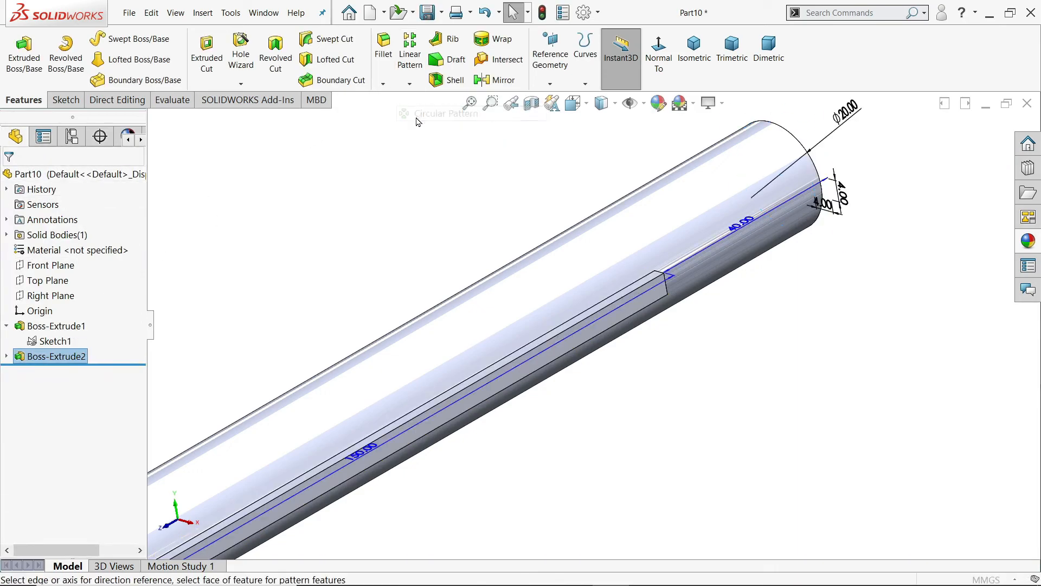
left_click(697, 216)
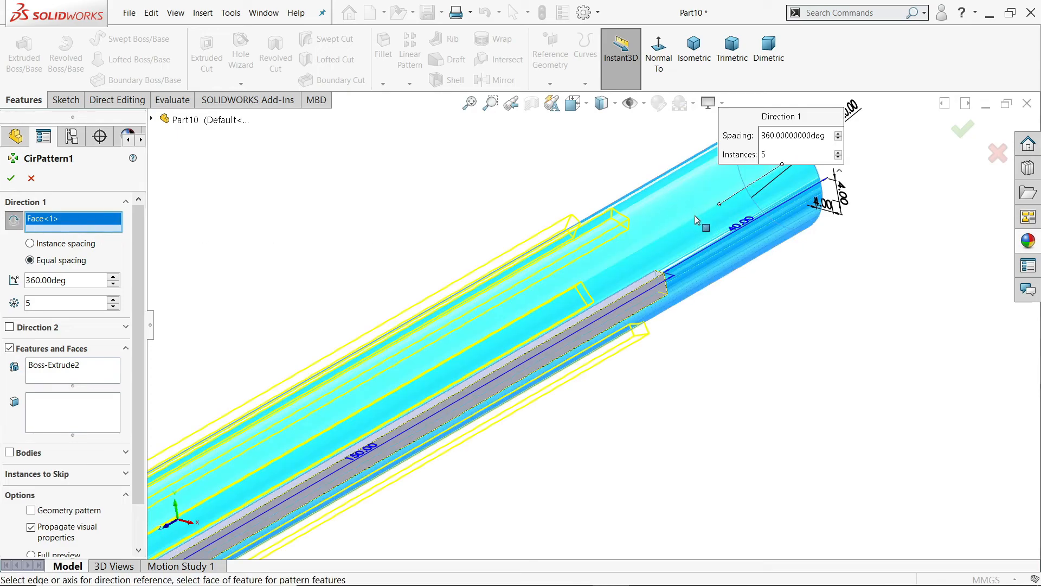
scroll(599, 315, "up", 5)
scroll(411, 444, "down", 3)
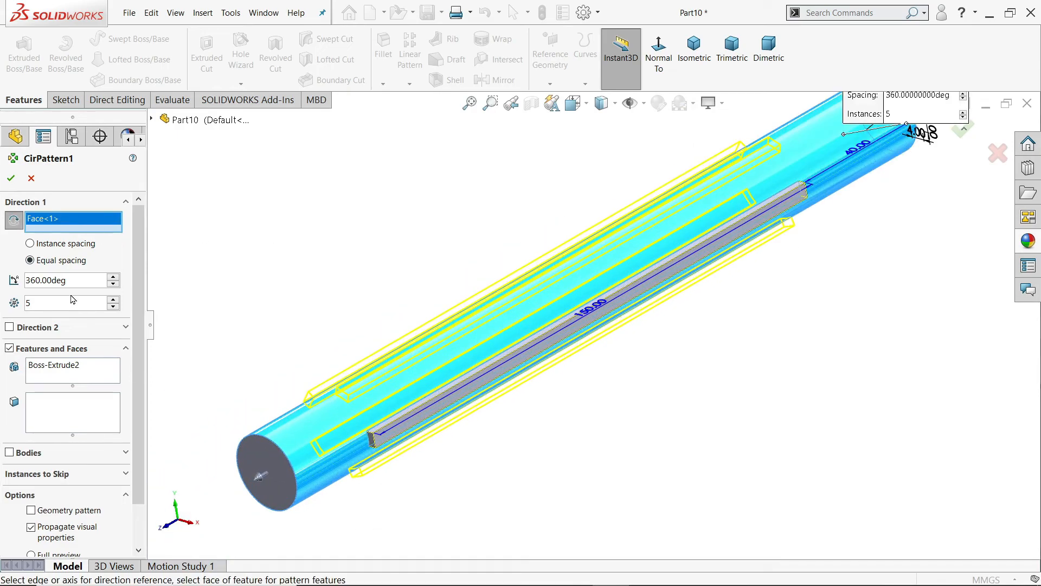
left_click_drag(73, 281, 31, 279)
left_click(45, 368)
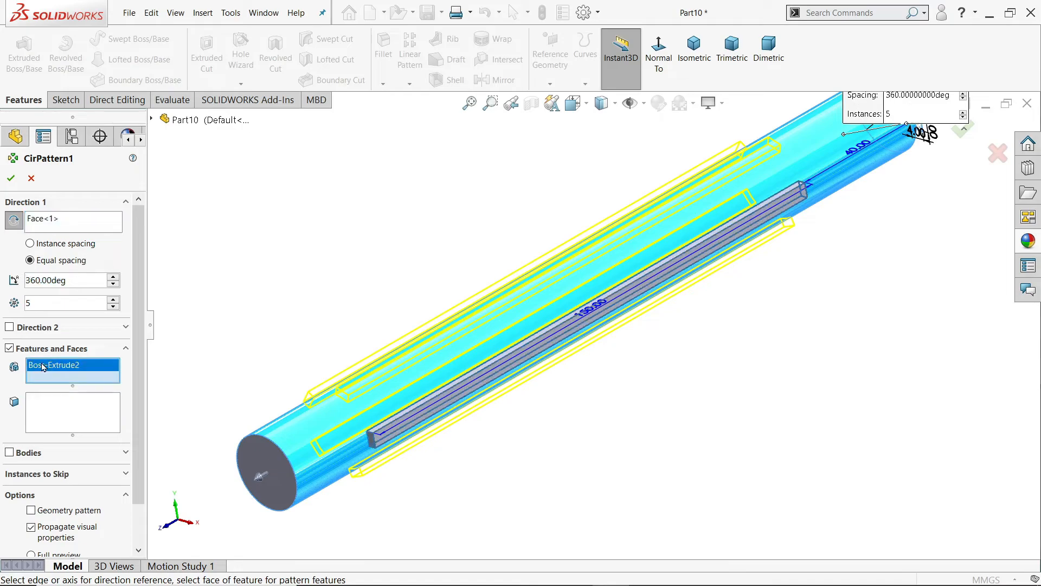
mouse_move(319, 245)
middle_mouse_down()
mouse_move(388, 235)
mouse_move(411, 196)
mouse_move(319, 219)
mouse_move(332, 240)
middle_mouse_up()
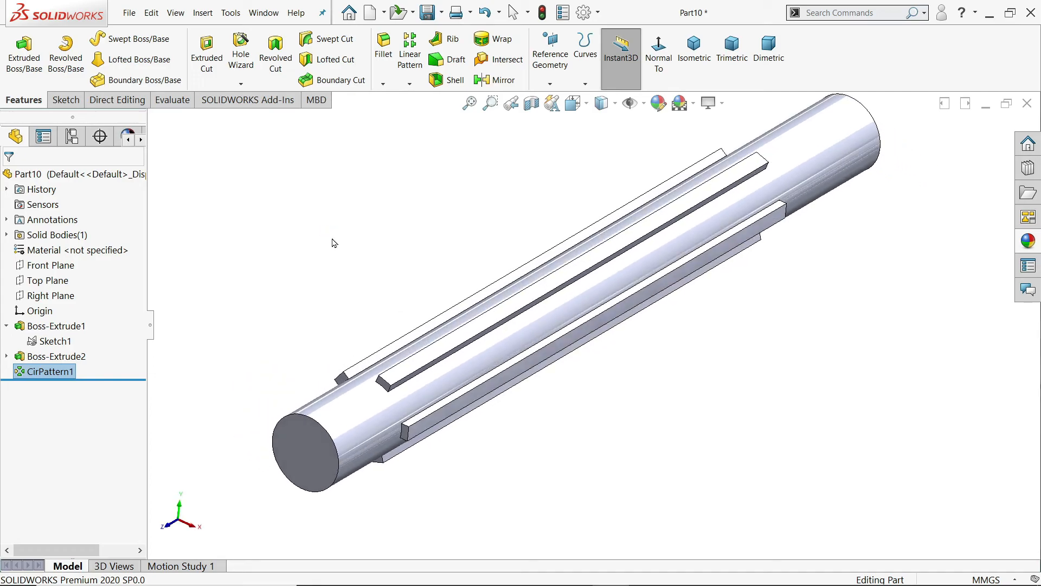
Step: Apply the satin finish stainless steel appearance to the whole shaft part
left_click(105, 177)
left_click(1025, 239)
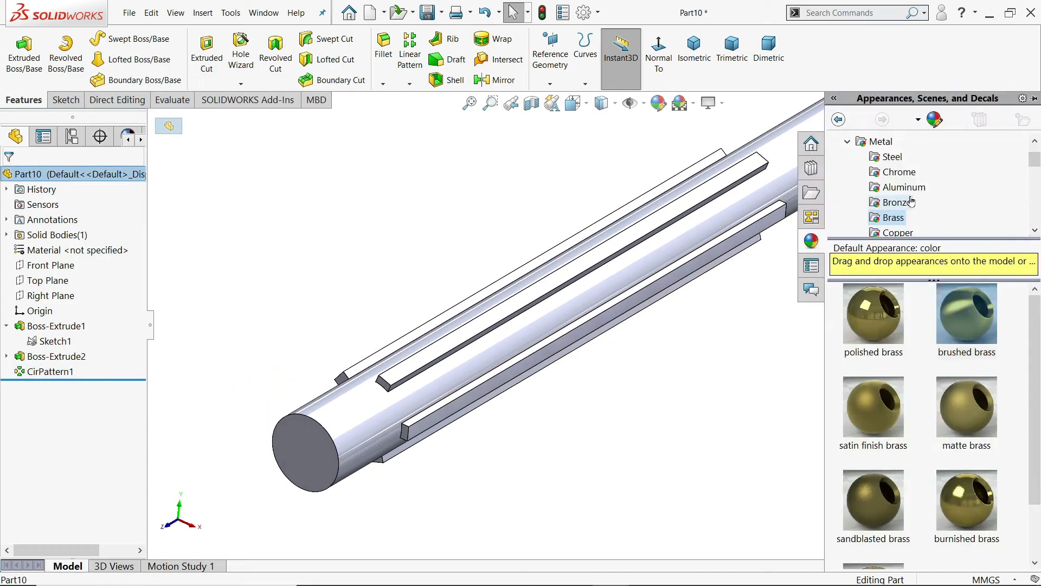
left_click(893, 157)
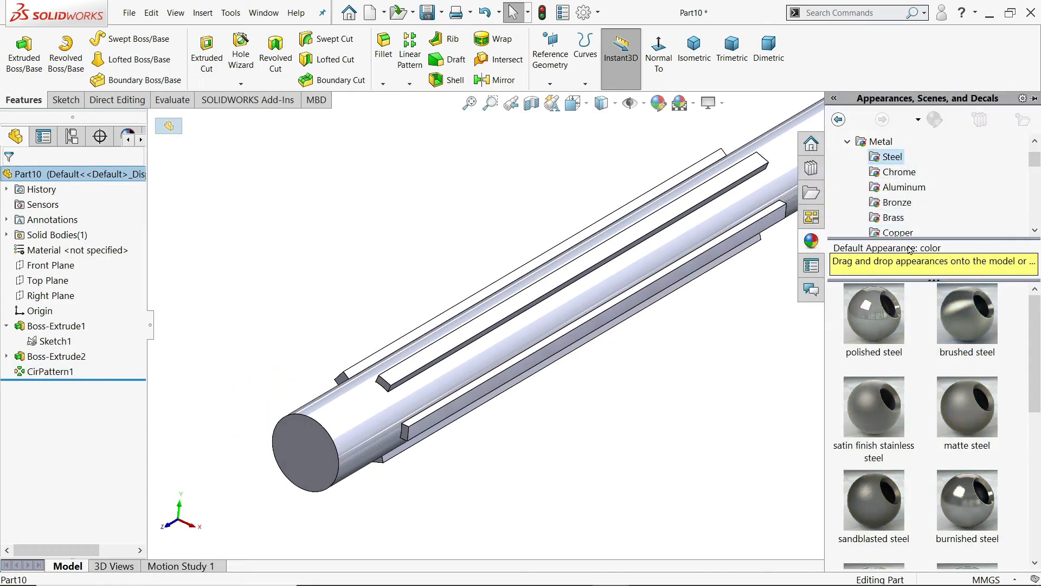
double_click(893, 419)
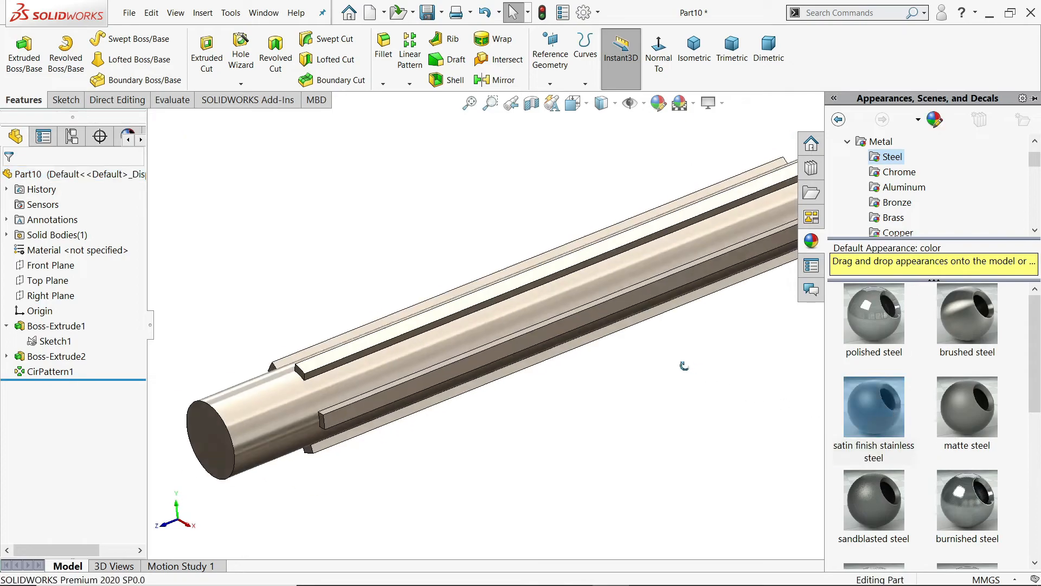
scroll(681, 281, "down", 1)
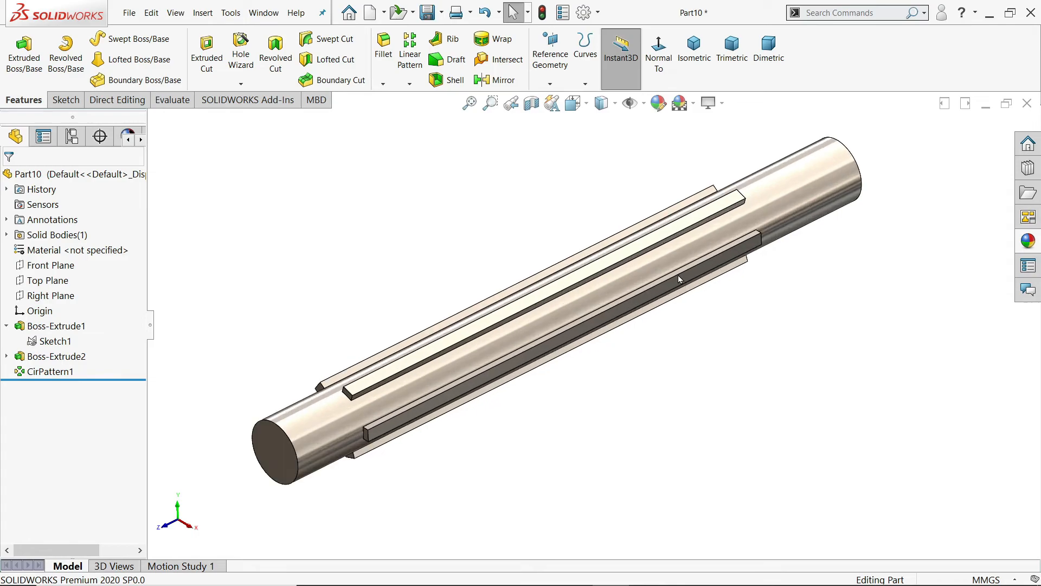
Step: Save the part as 4.shaft in the Root Blower folder and close it
left_click(428, 12)
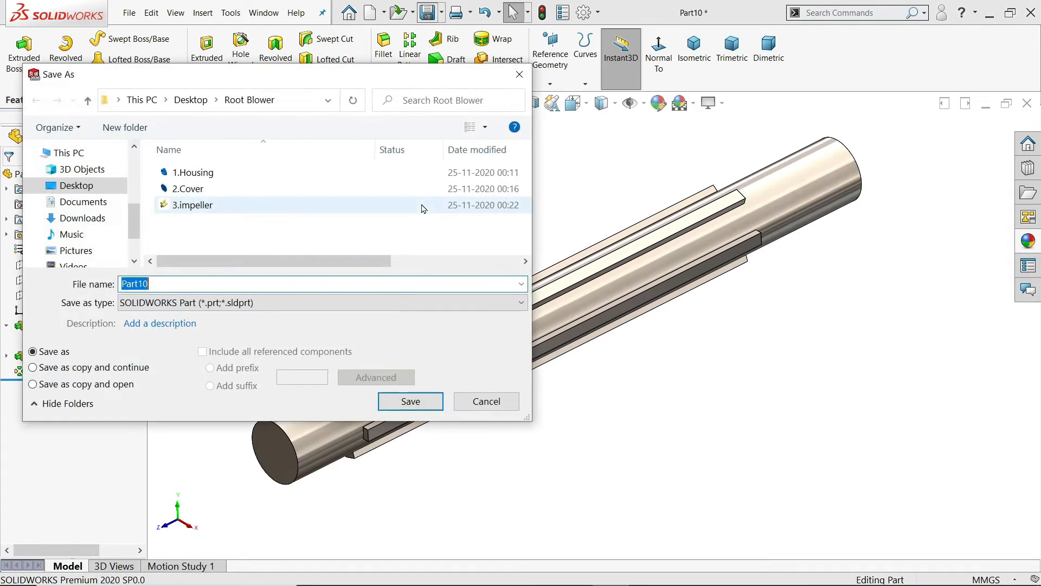
type("4.shaft")
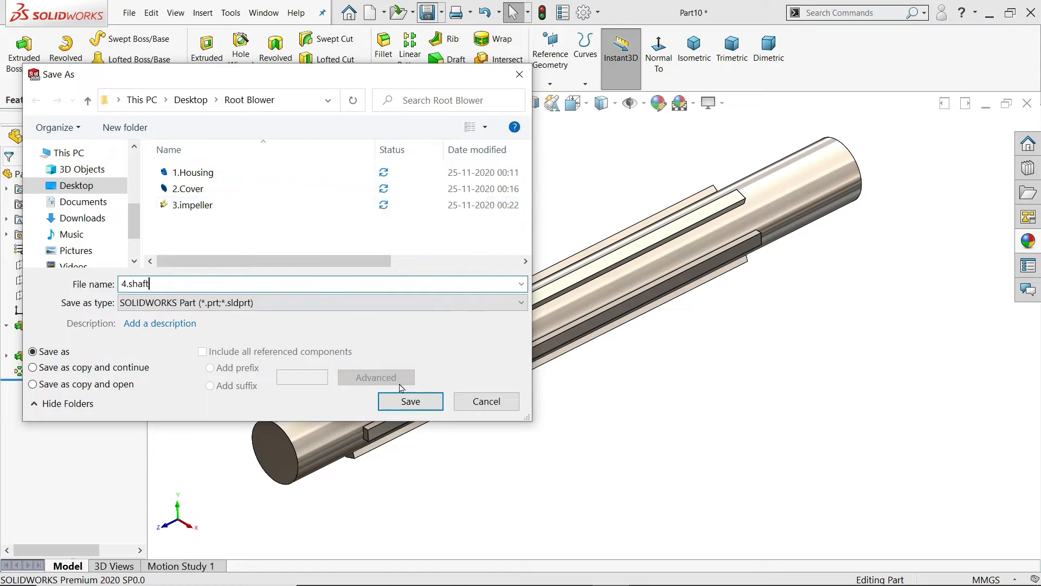
left_click(398, 402)
middle_click_drag(548, 239, 549, 217)
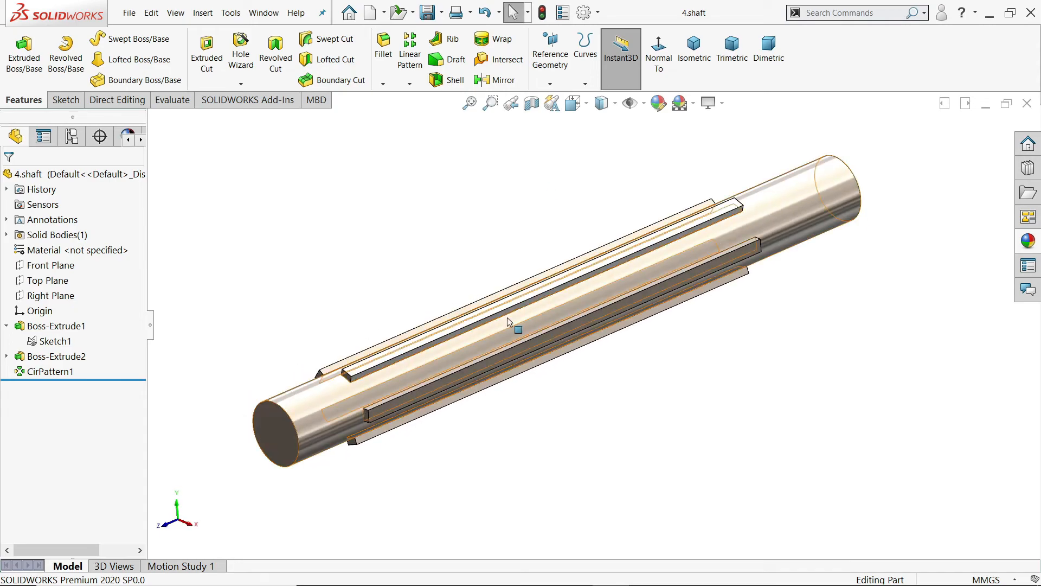
key("ctrl+w")
Step: Create a new assembly and choose 1.Housing as its first component
left_click(130, 13)
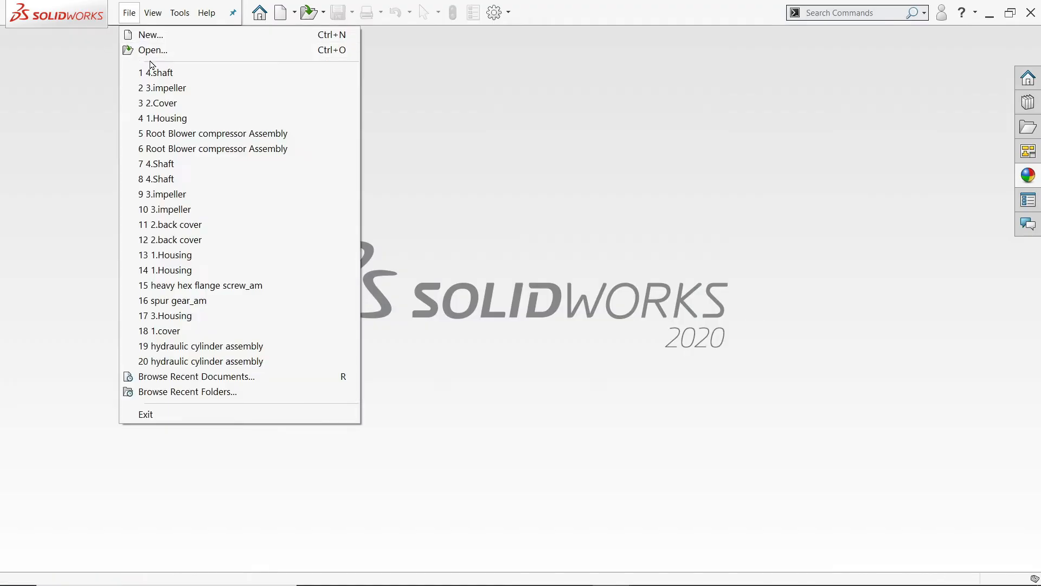
left_click(149, 35)
left_click(374, 287)
left_click(434, 429)
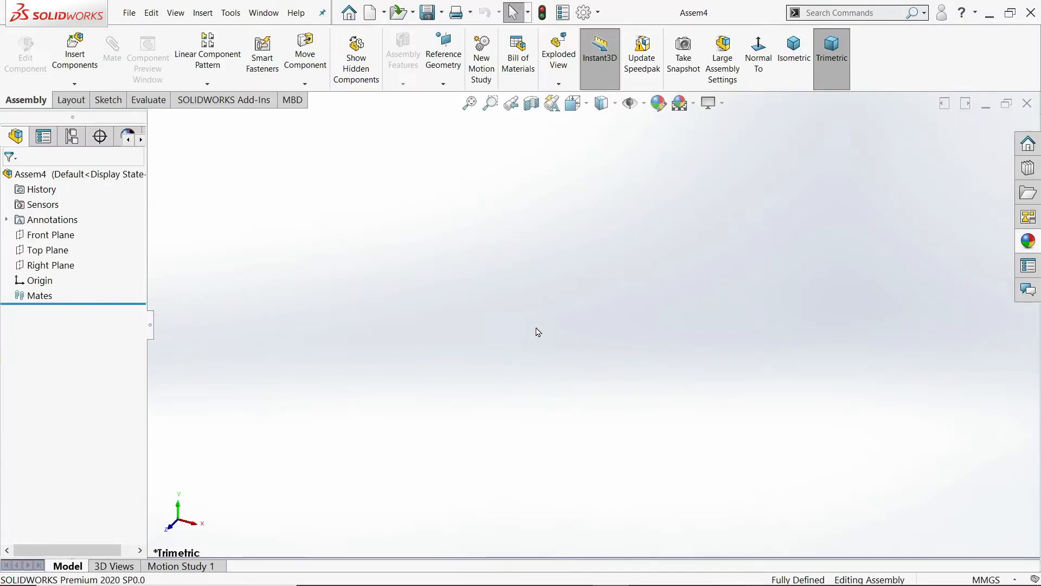
left_click(484, 183)
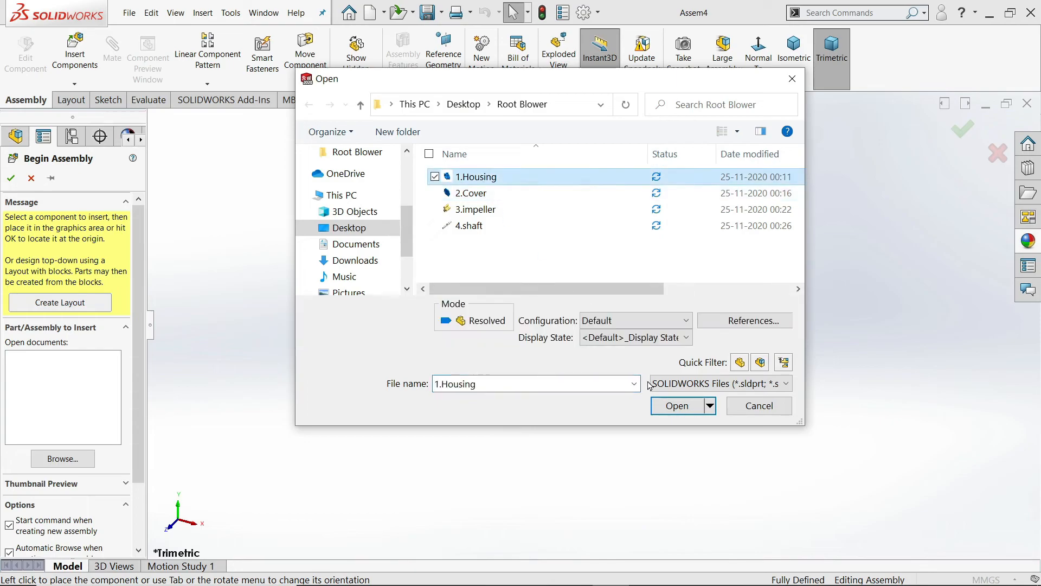
left_click(677, 407)
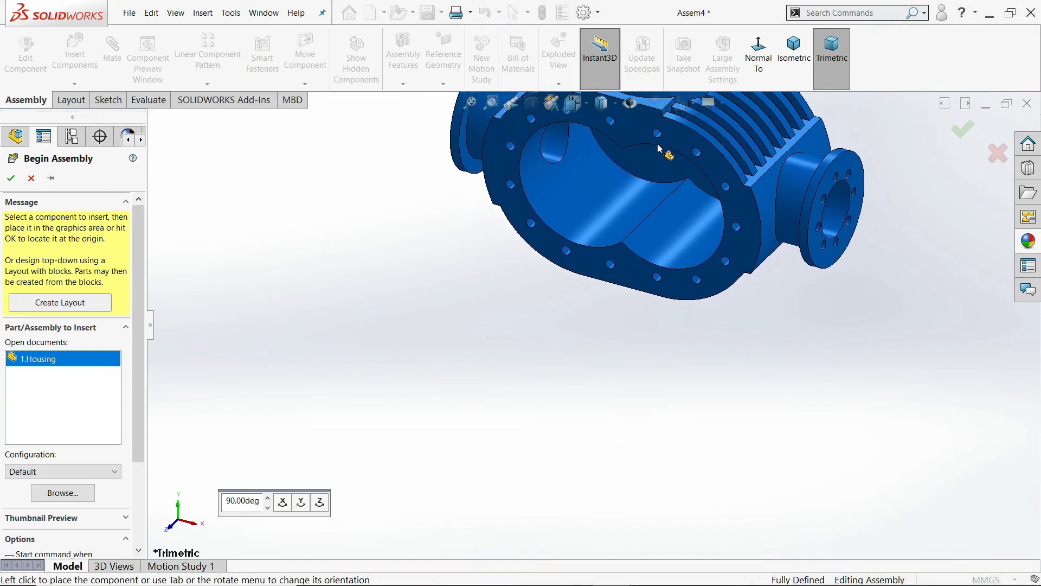
Step: Show coordinate systems and origins, and place the housing at the assembly origin
left_click(643, 104)
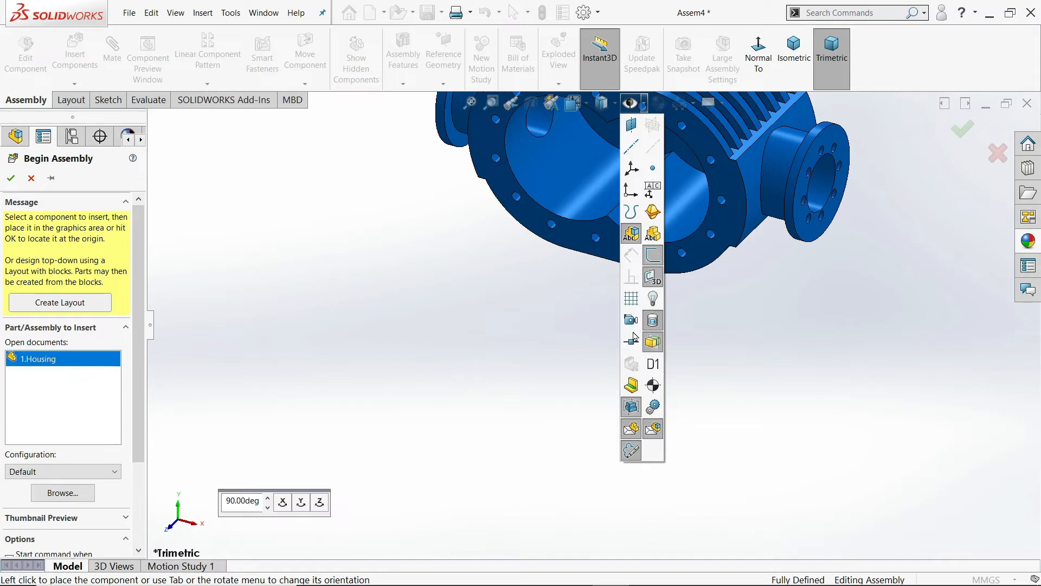
left_click(630, 170)
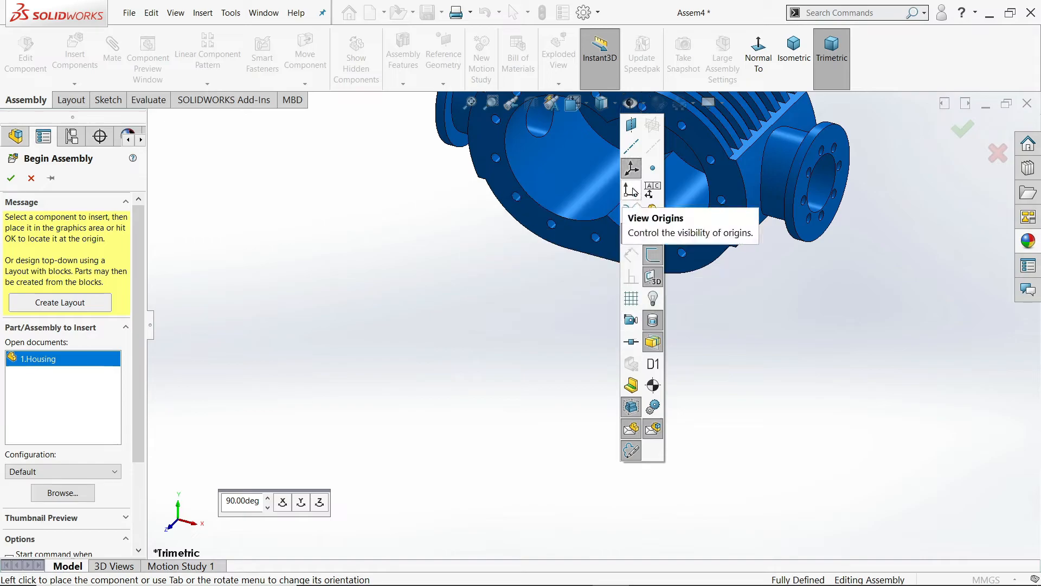
left_click(630, 191)
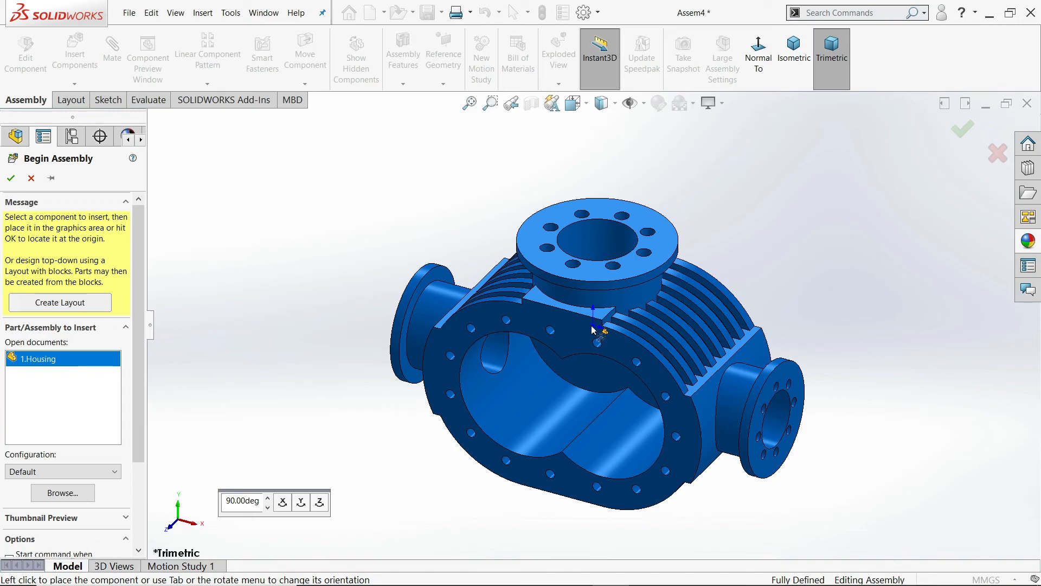
left_click(593, 330)
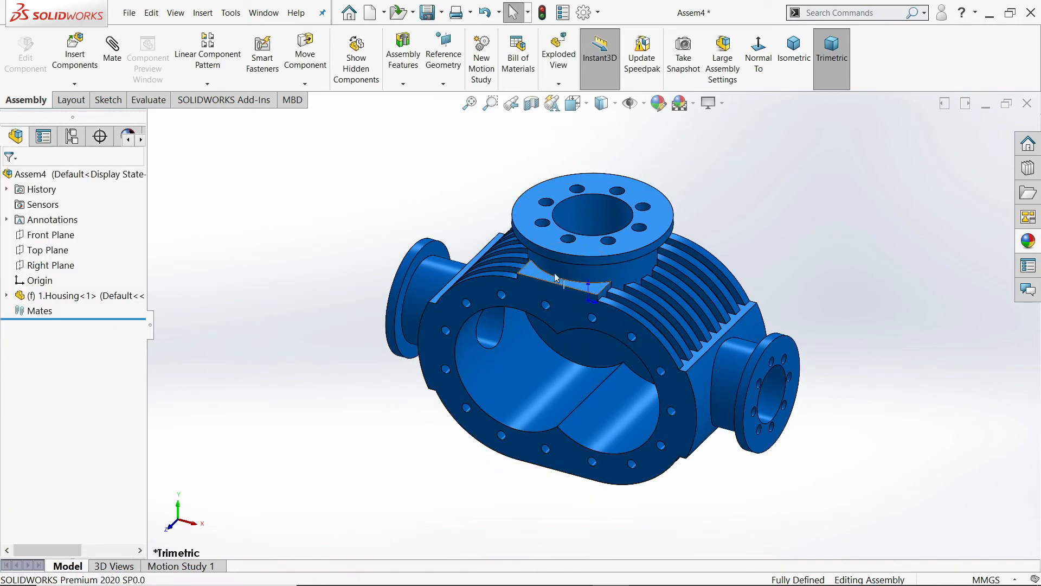
Step: Hide the origins and coordinate systems in the assembly view
left_click(643, 103)
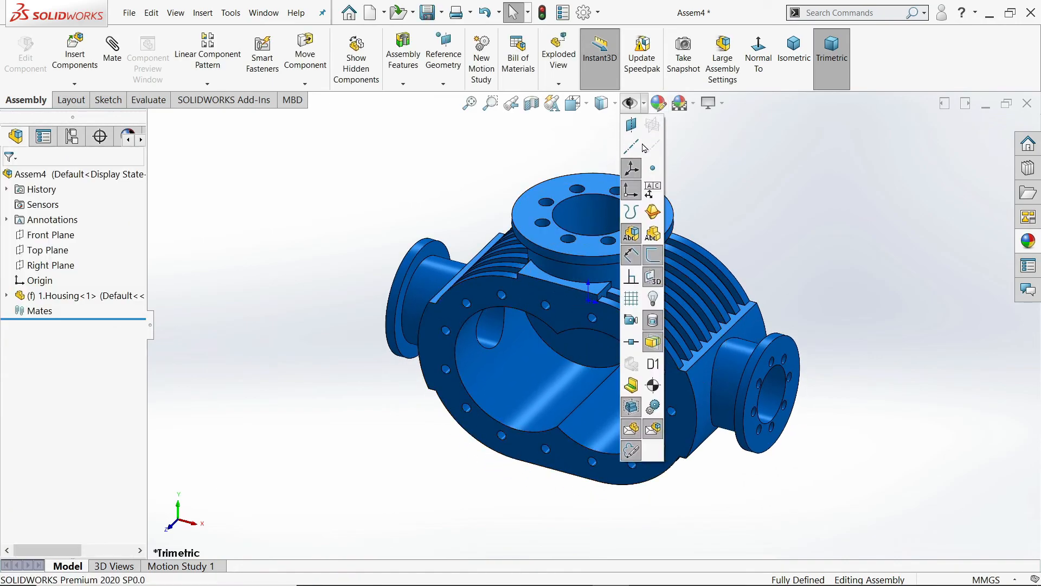
left_click(631, 193)
left_click(633, 167)
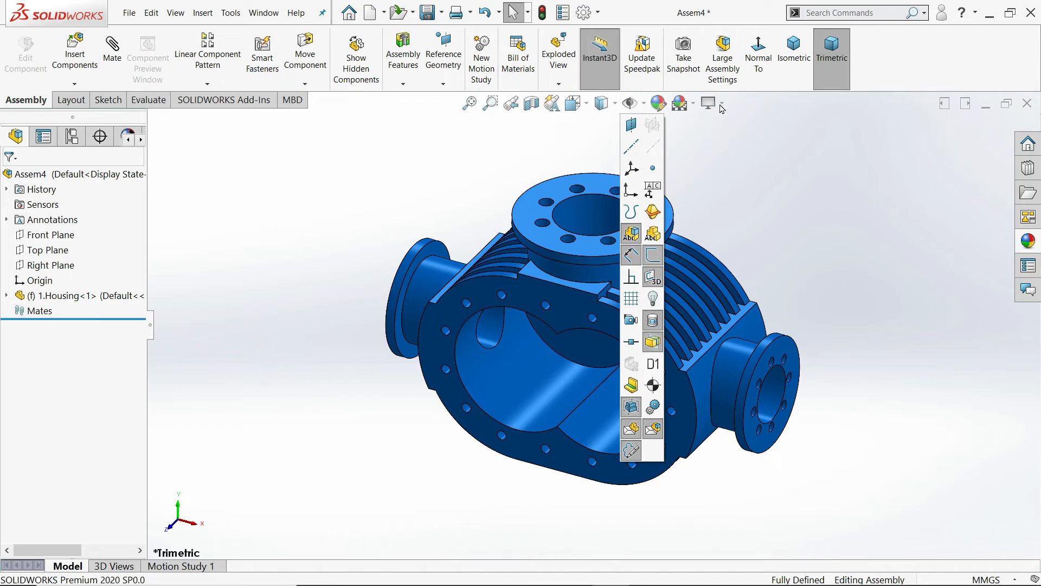
Step: Apply the Plain White scene to the assembly background
left_click(694, 104)
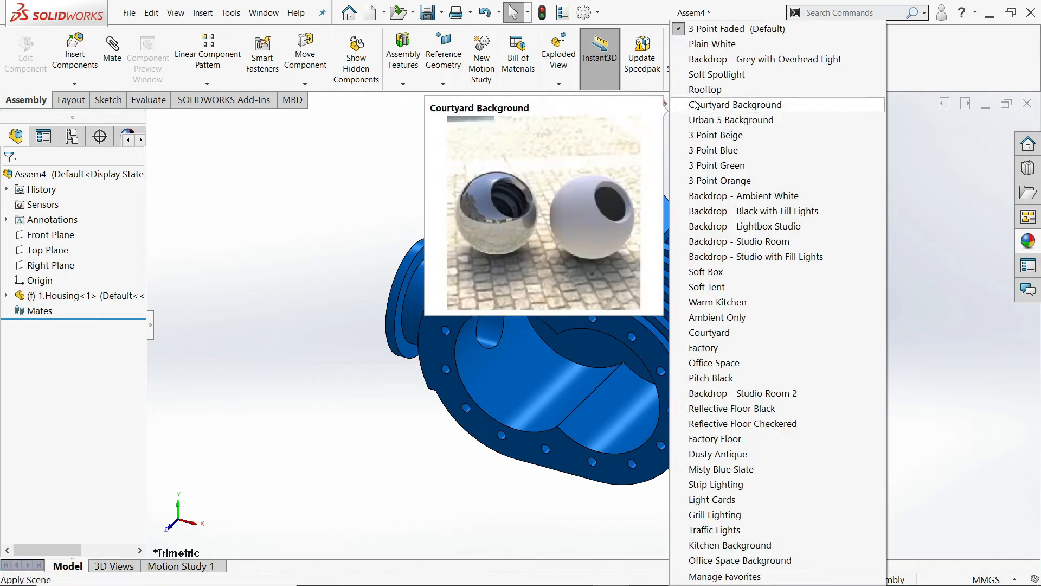
left_click(722, 44)
scroll(678, 331, "up", 2)
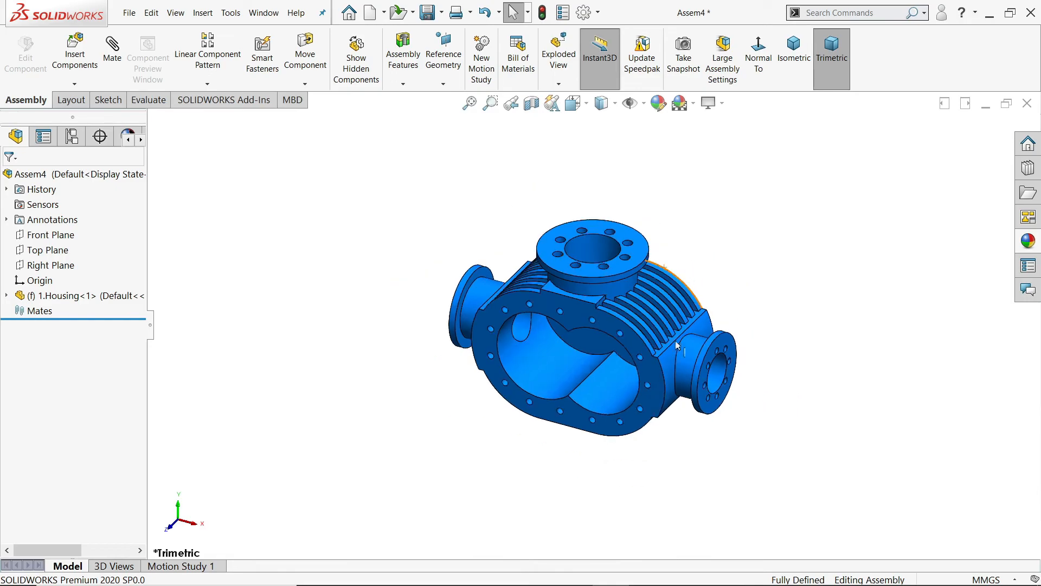
scroll(628, 372, "down", 2)
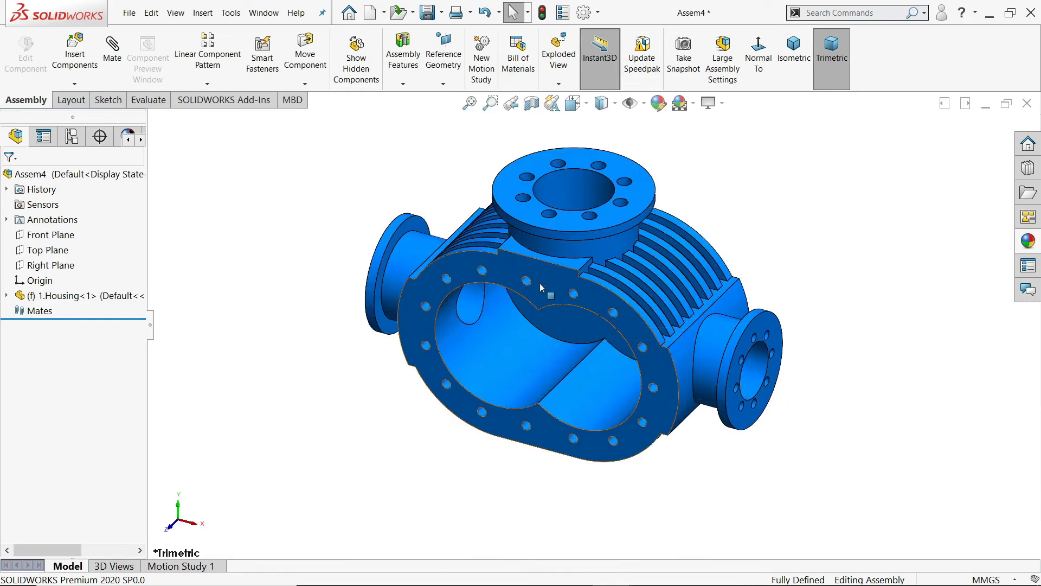
Step: Insert 2.Cover, 3.impeller and 4.shaft together and place each of them beside the housing
left_click(75, 54)
left_click_drag(466, 252, 500, 199)
left_click(678, 405)
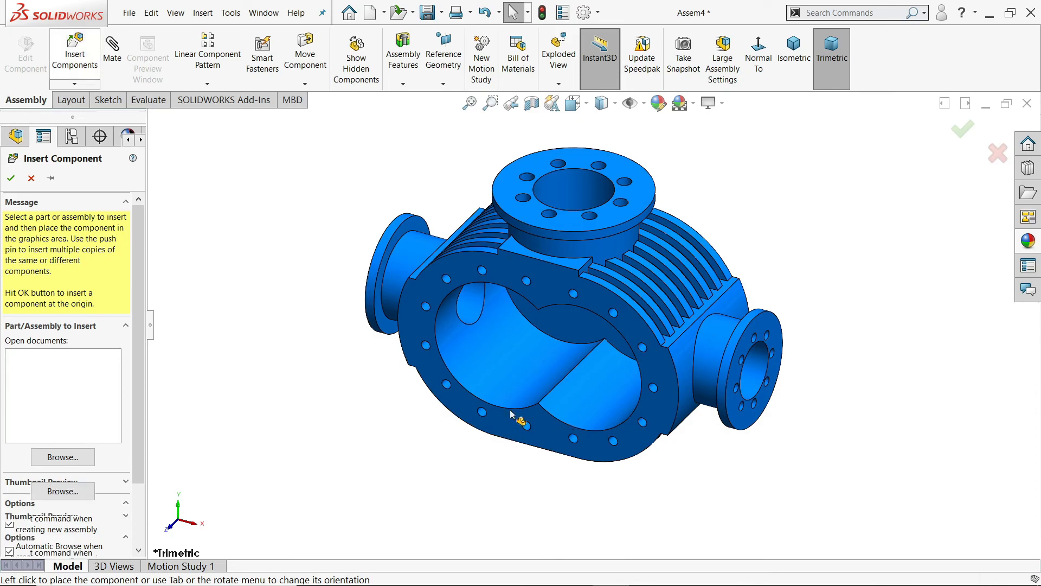
left_click(270, 340)
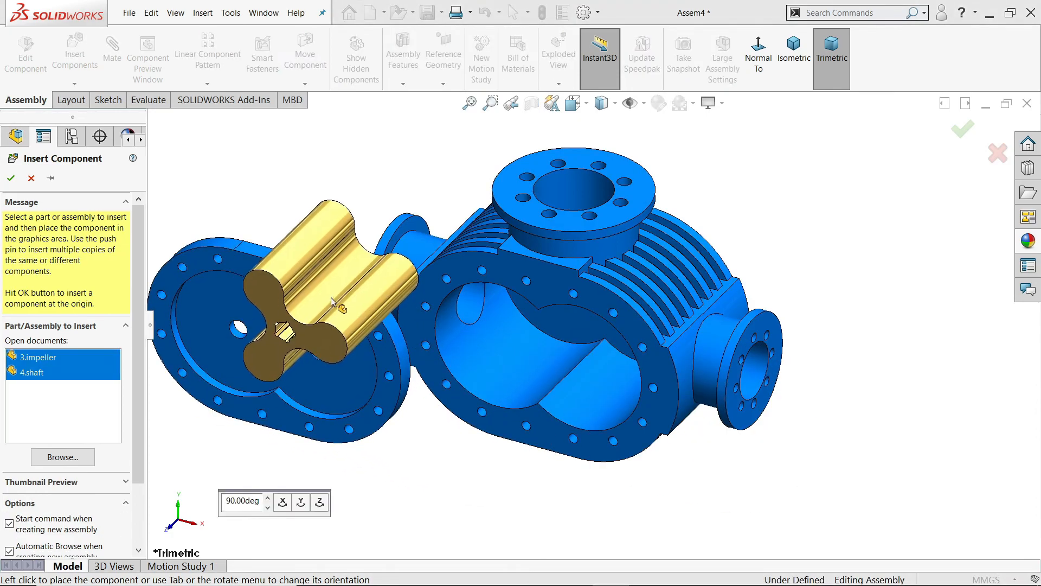
left_click(326, 245)
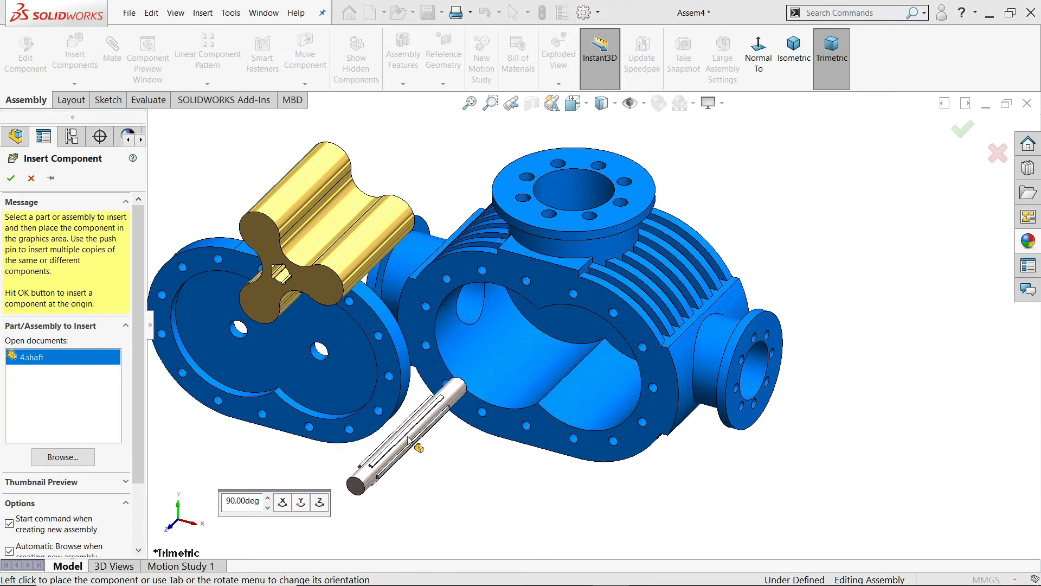
left_click(409, 440)
Step: Add a concentric mate between the shaft's cylindrical face and the round hole in the housing's back wall
middle_click_drag(474, 441, 469, 414)
scroll(469, 413, "up", 1)
scroll(493, 436, "down", 3)
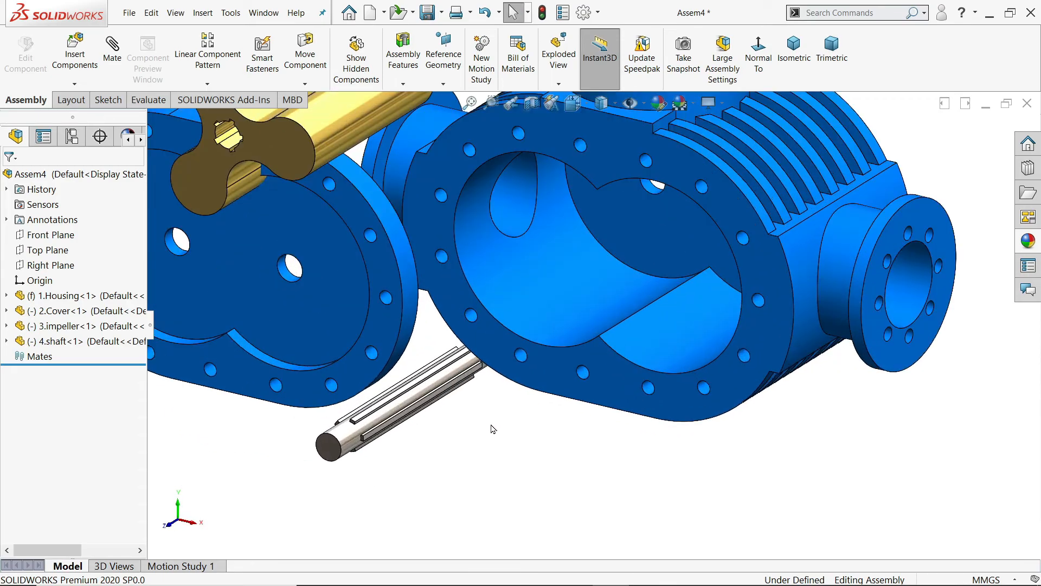
scroll(494, 430, "down", 1)
left_click(113, 51)
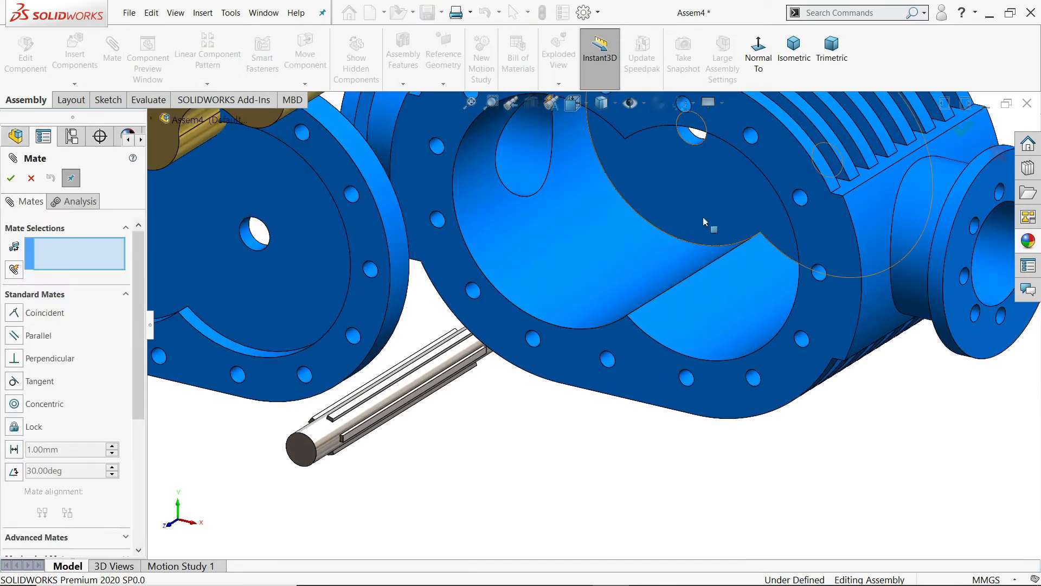
scroll(705, 220, "up", 3)
middle_click_drag(704, 214, 697, 205)
scroll(686, 212, "down", 3)
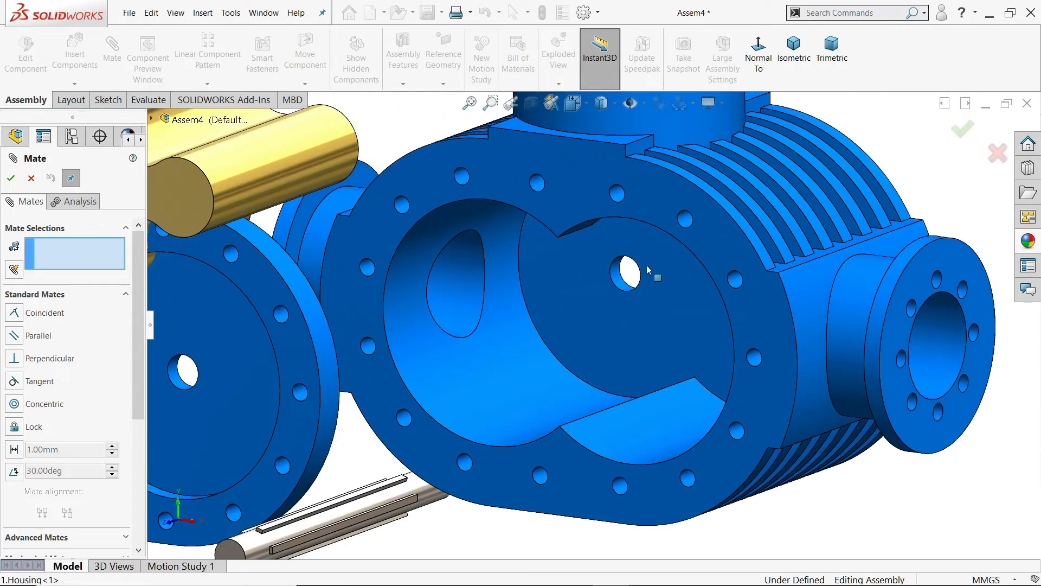
left_click(621, 286)
left_click(415, 490)
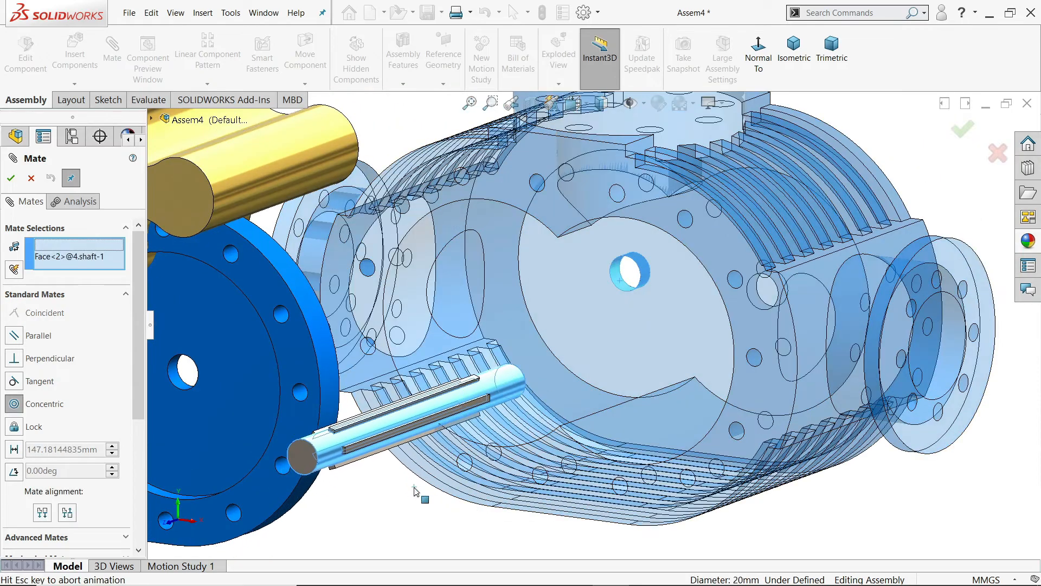
left_click(426, 475)
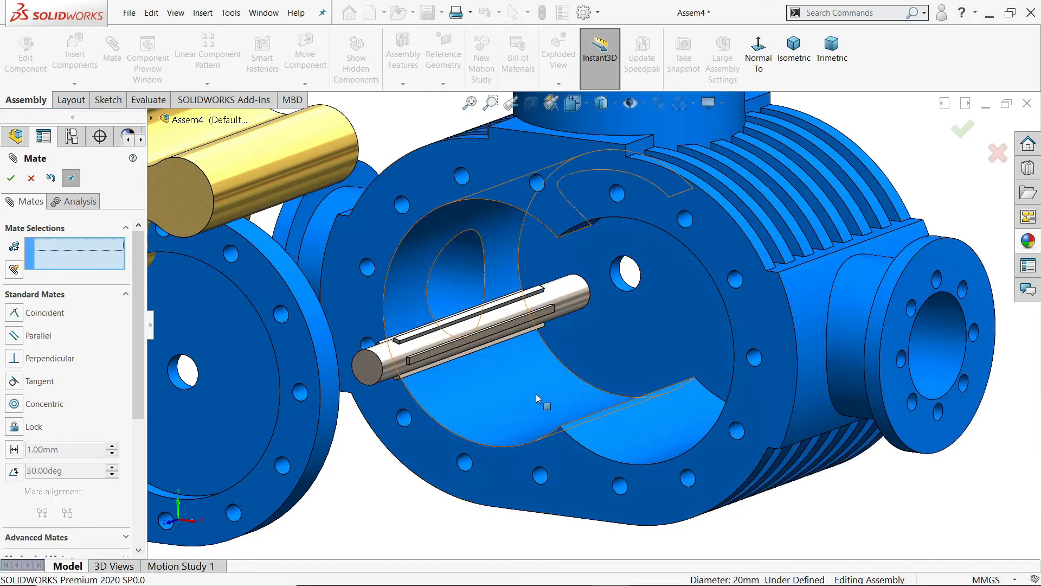
Step: Define a 30 mm distance mate between the shaft's end face and the outer face of the housing's back wall
scroll(639, 310, "up", 2)
middle_click_drag(640, 304, 473, 379)
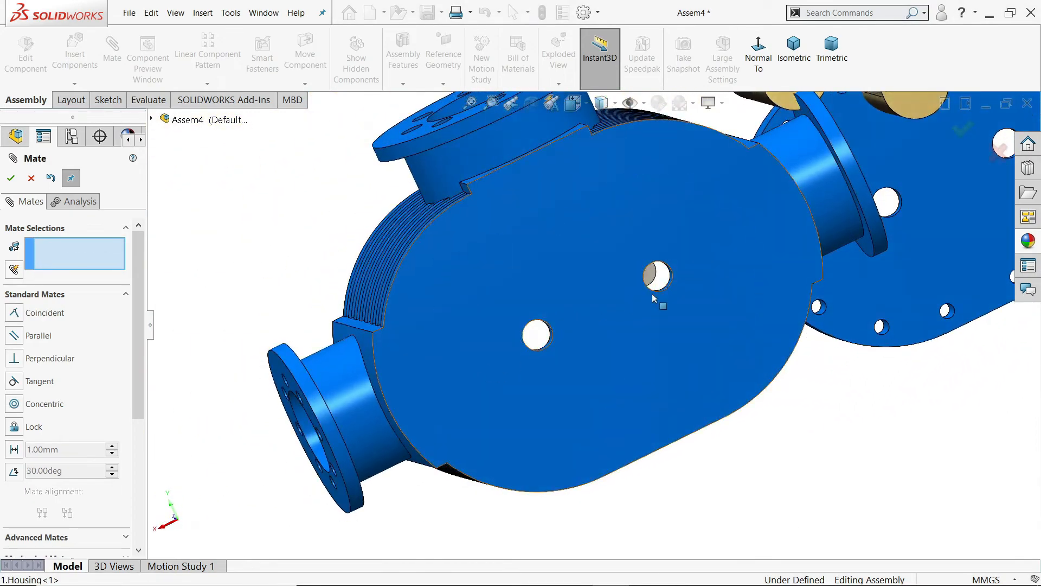
scroll(651, 276, "down", 4)
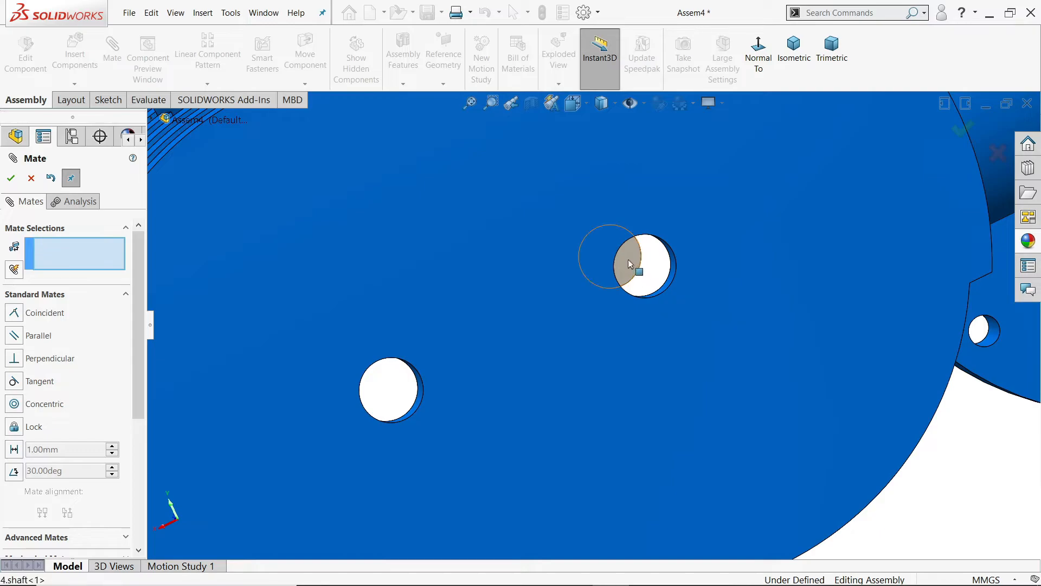
left_click(629, 269)
left_click(709, 307)
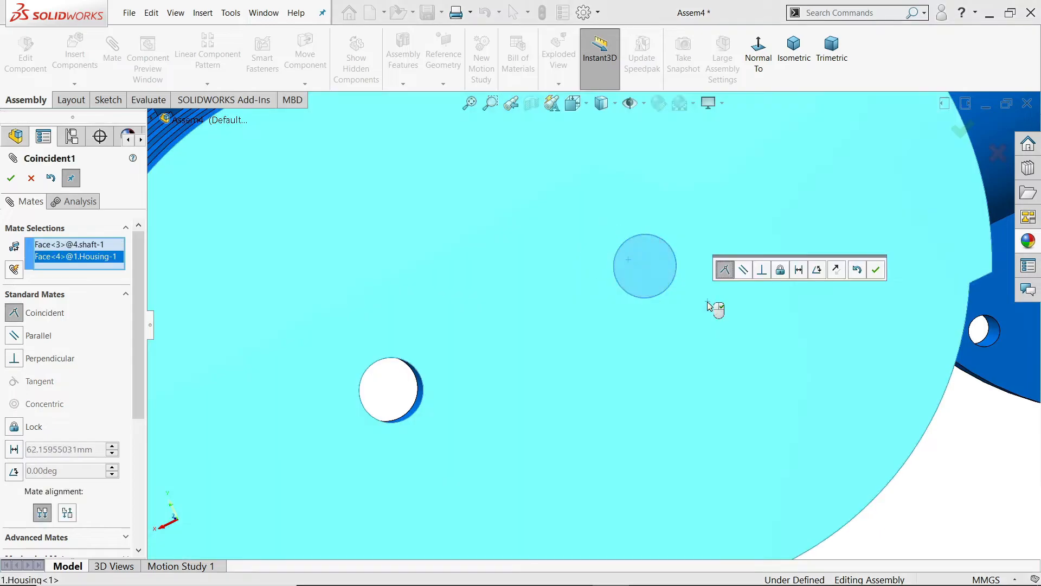
left_click(799, 269)
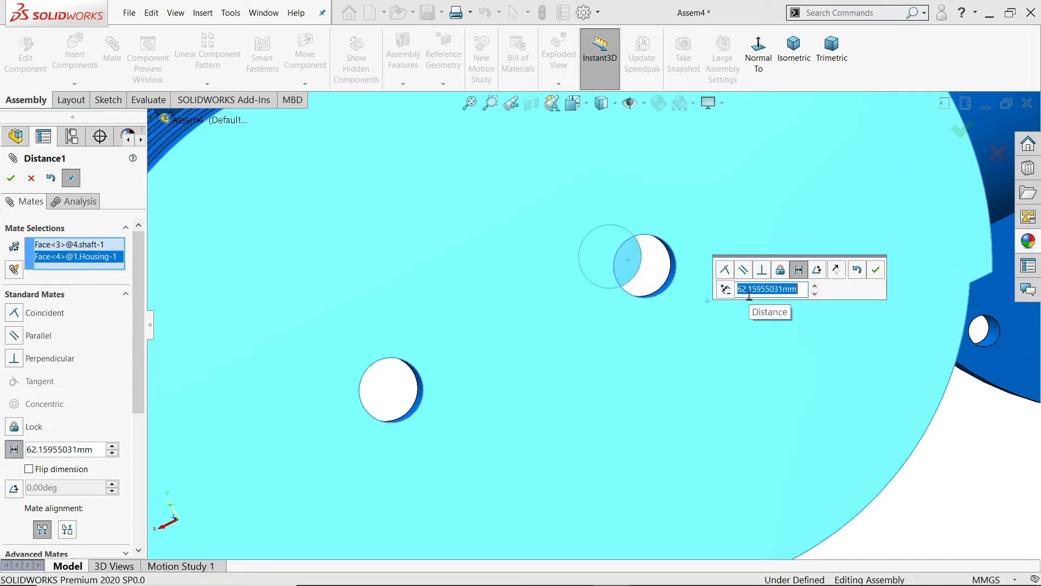
type("30")
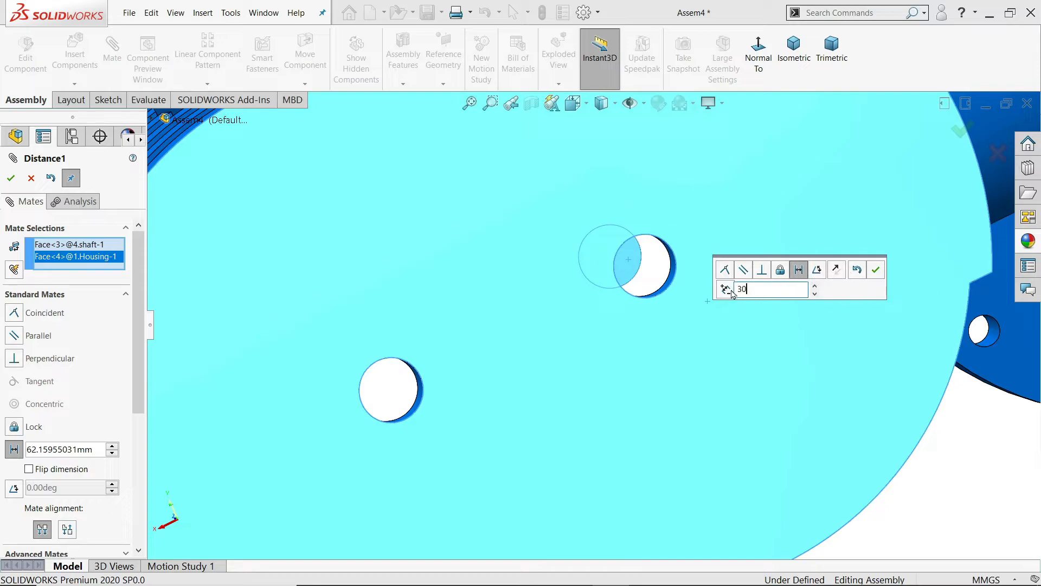
key("Return")
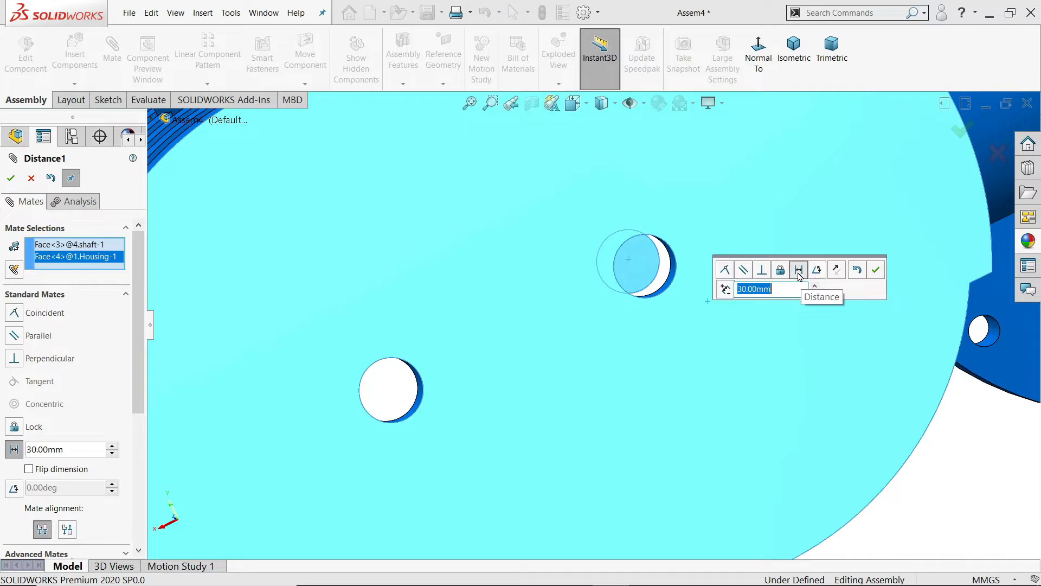
Step: Try the reversed mate alignment for the shaft's end face and return to the original alignment
left_click(840, 273)
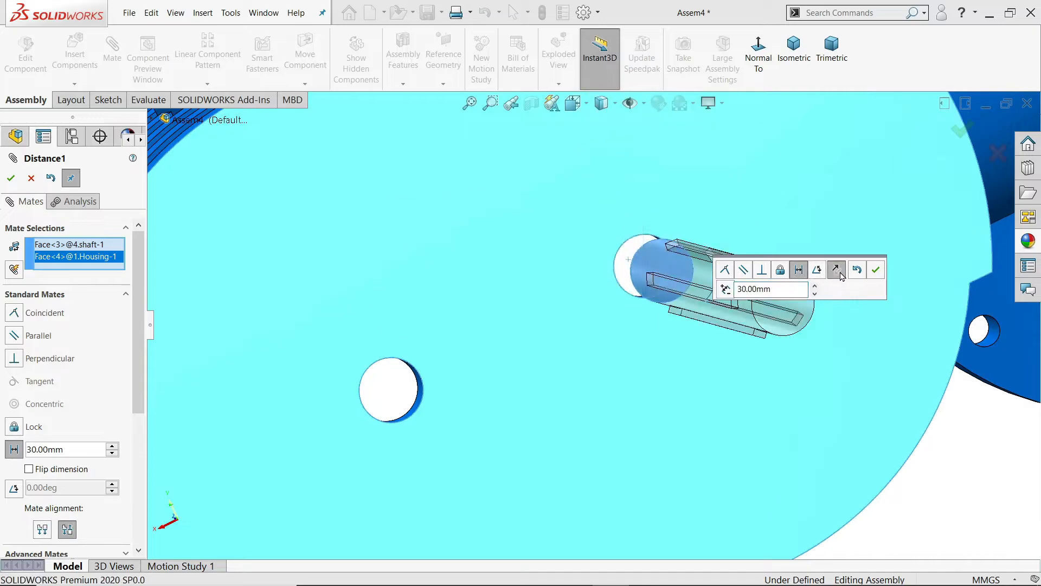
left_click(613, 315)
left_click(836, 271)
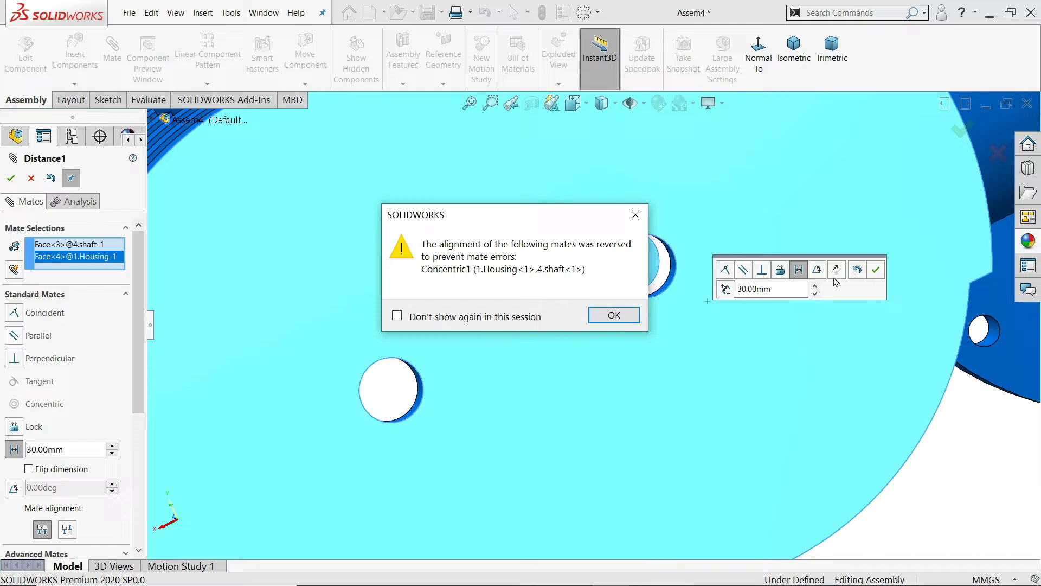
left_click(613, 315)
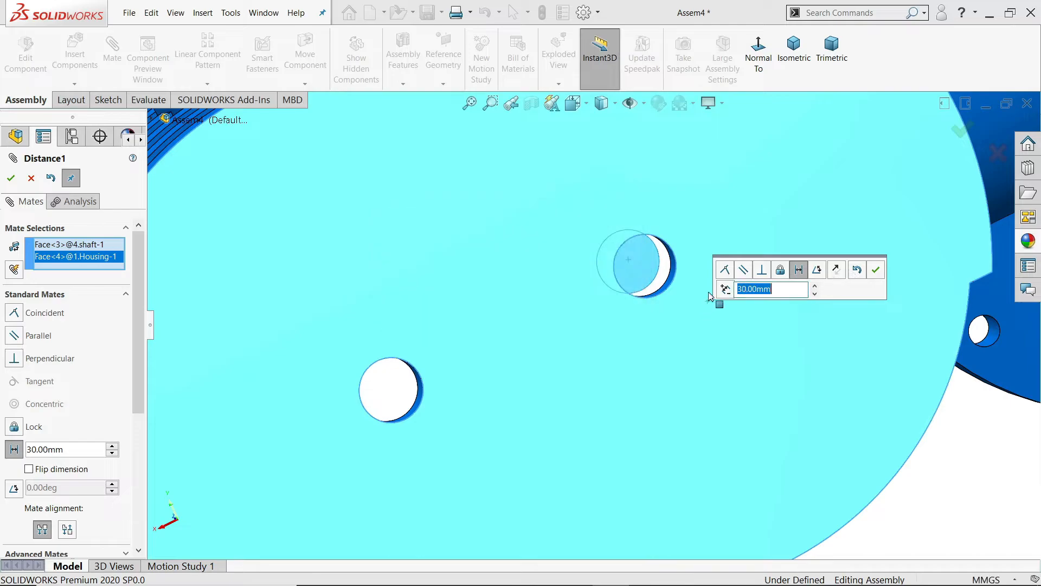
Step: Flip the distance dimension so the shaft protrudes outside the housing's back wall, and accept the mate
left_click(725, 289)
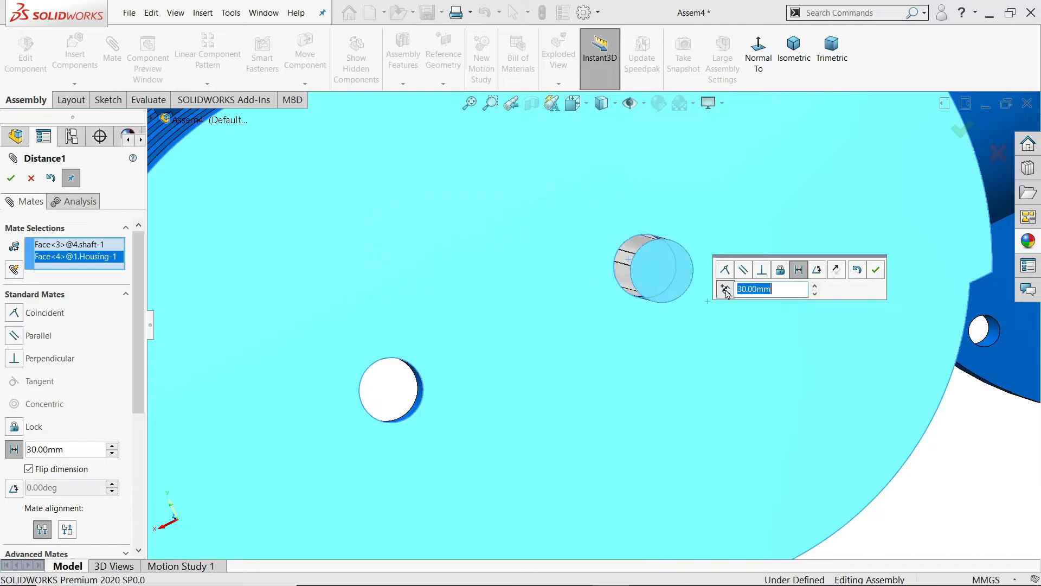
scroll(756, 316, "up", 3)
middle_click_drag(622, 249, 676, 268)
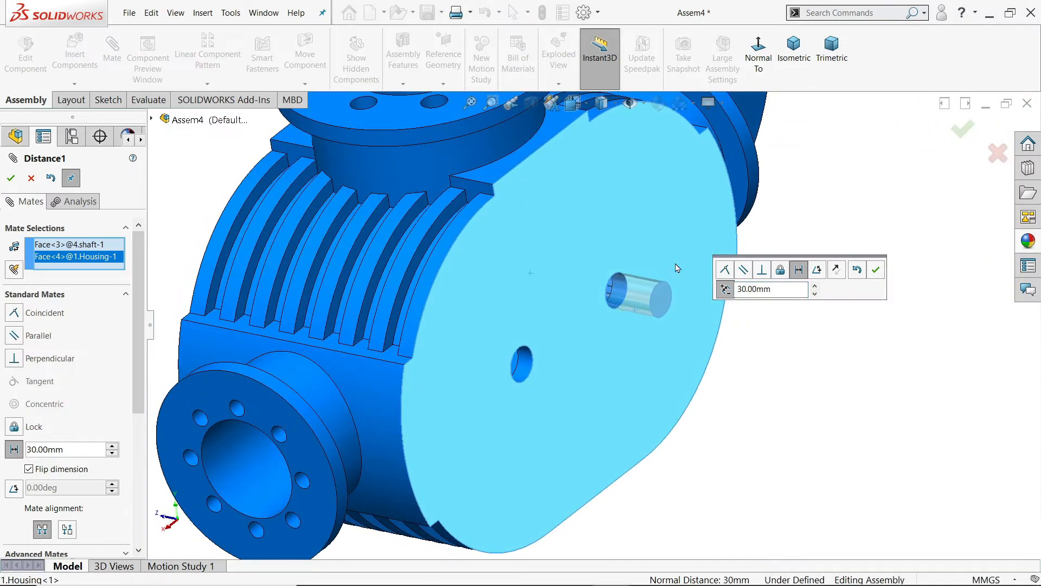
scroll(677, 267, "down", 3)
mouse_move(646, 301)
middle_mouse_down()
mouse_move(658, 298)
mouse_move(656, 311)
middle_mouse_up()
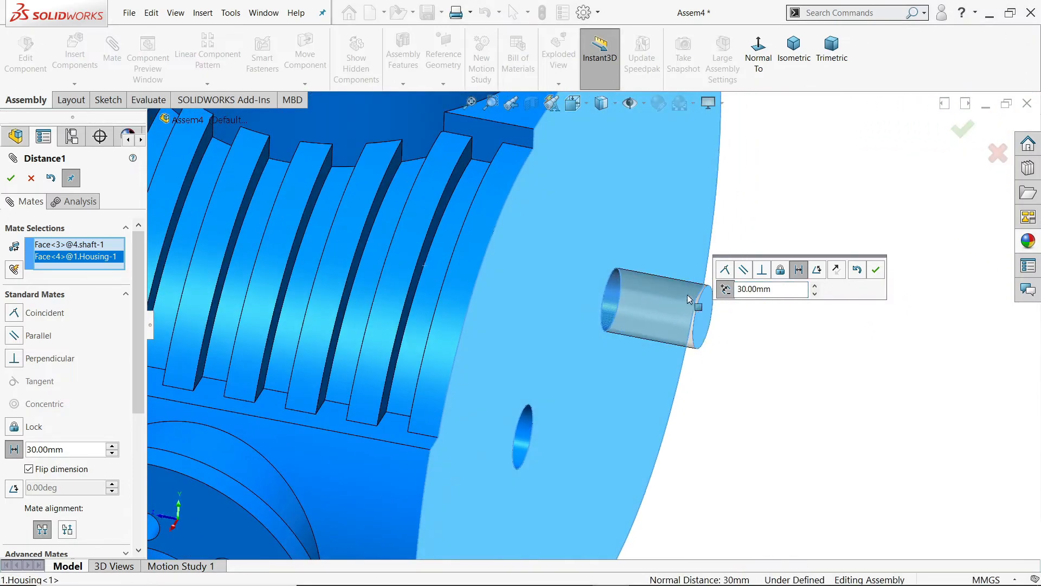
left_click(877, 271)
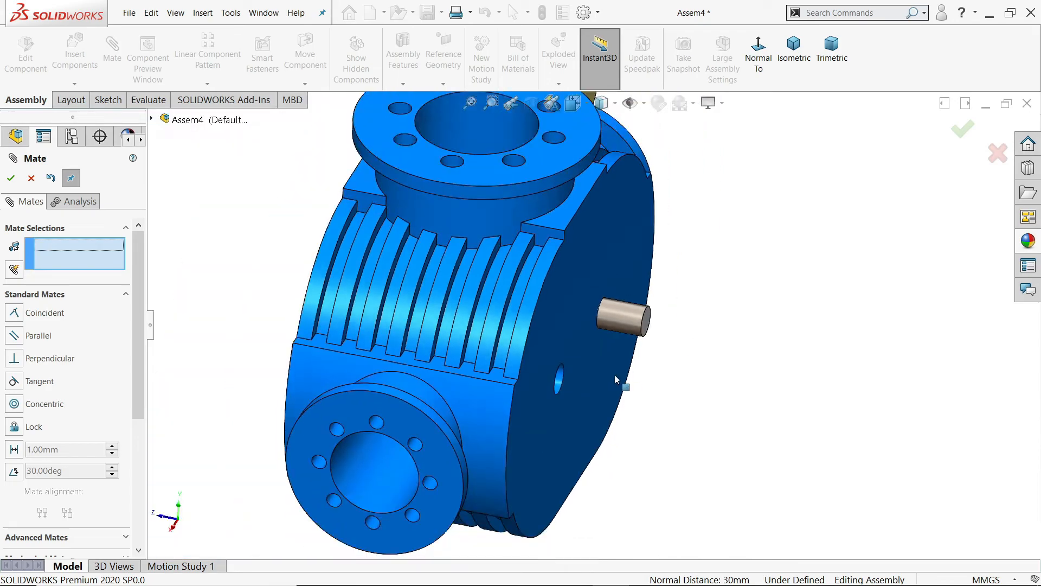
left_click(32, 179)
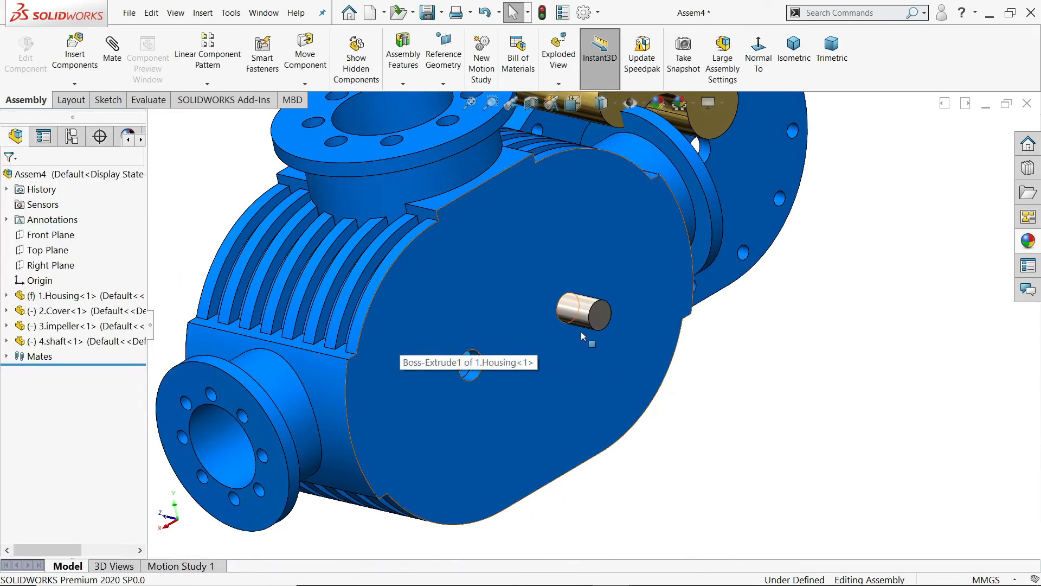
Step: Copy the shaft and add a concentric mate between the copy's cylindrical face and the second hole in the housing's back wall
left_click_drag(583, 314, 545, 391)
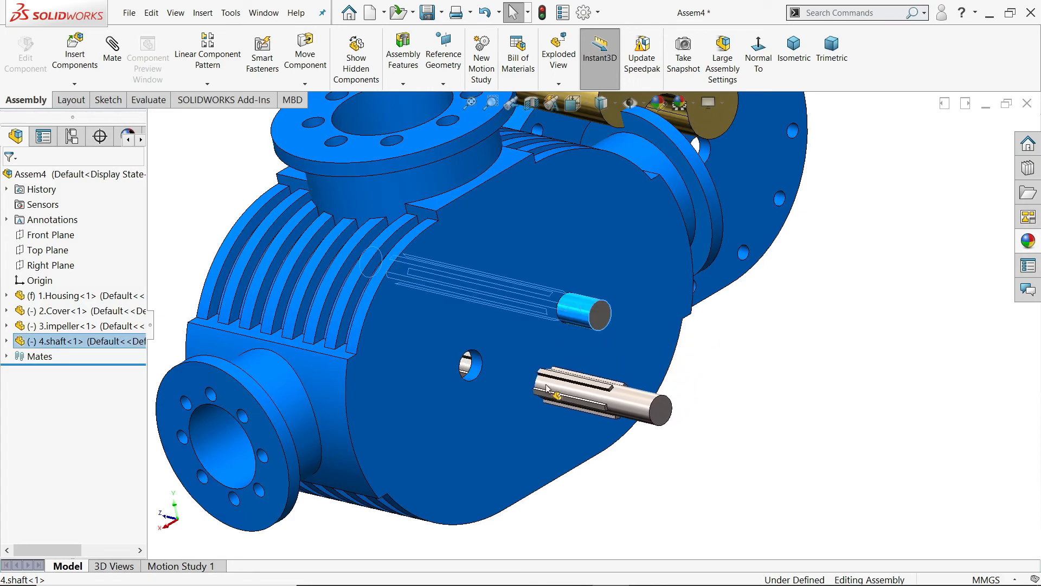
scroll(721, 397, "down", 2)
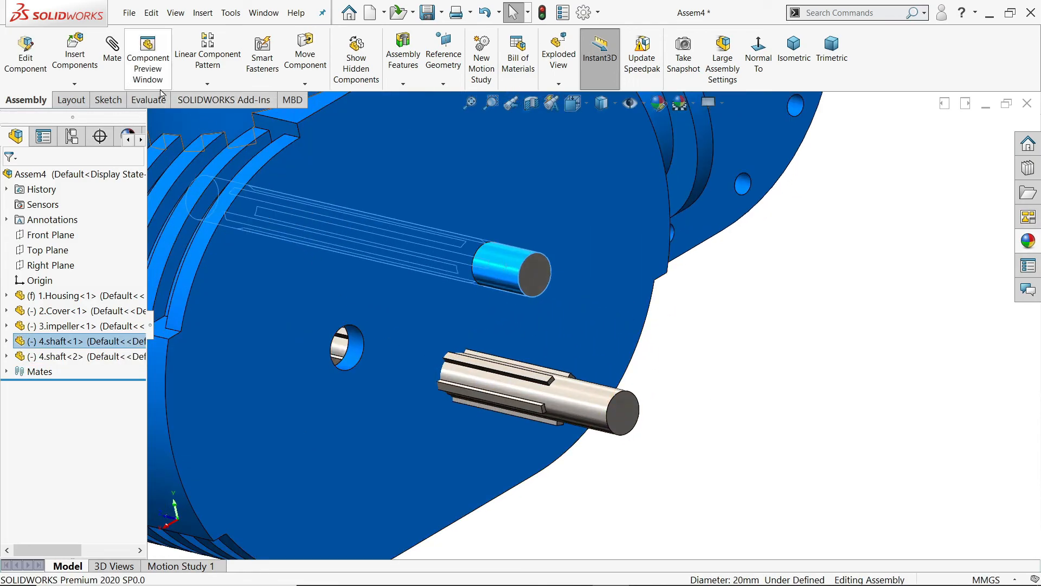
left_click(113, 55)
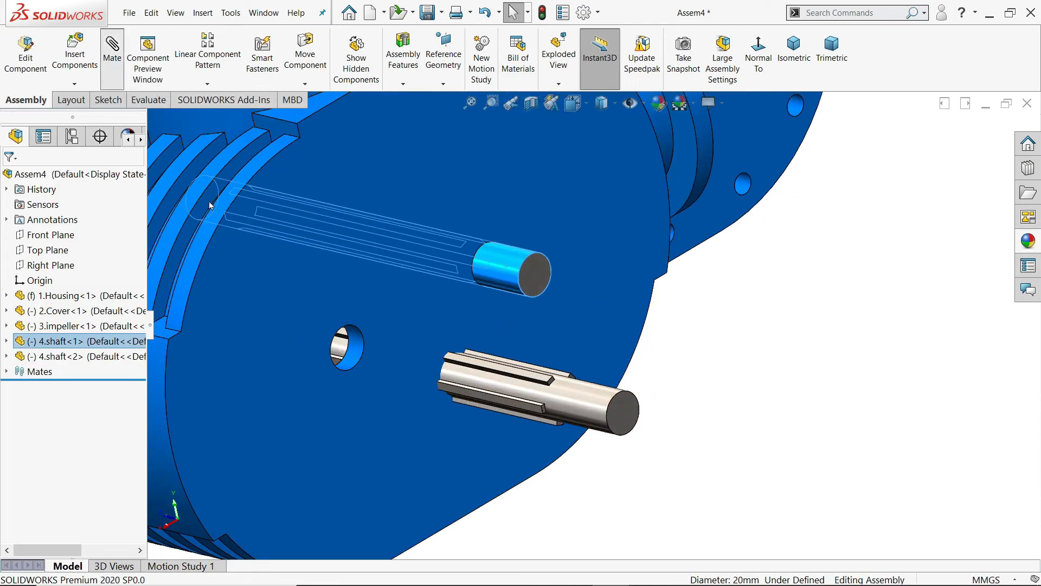
left_click(356, 355)
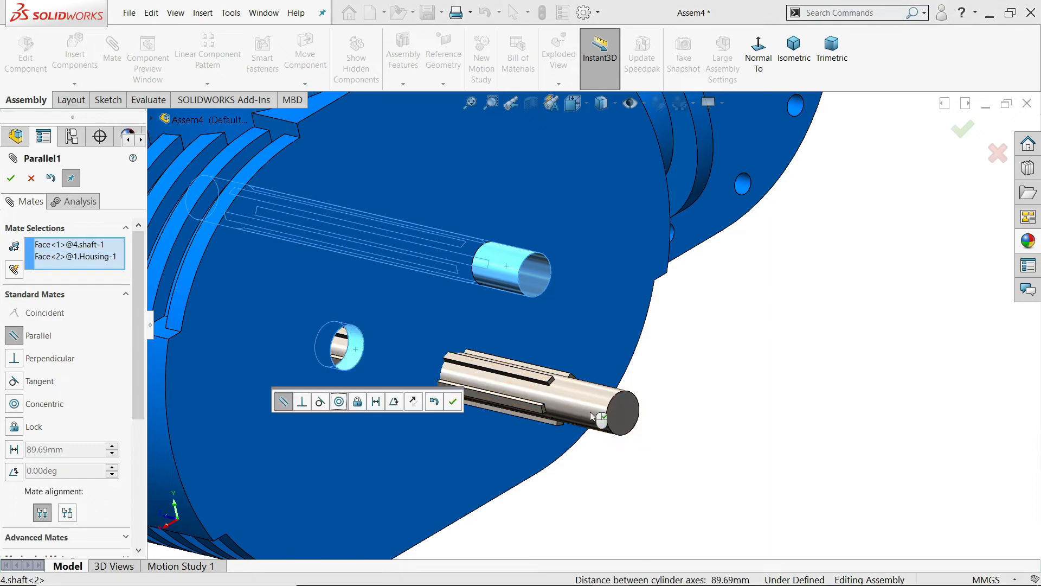
left_click(96, 269)
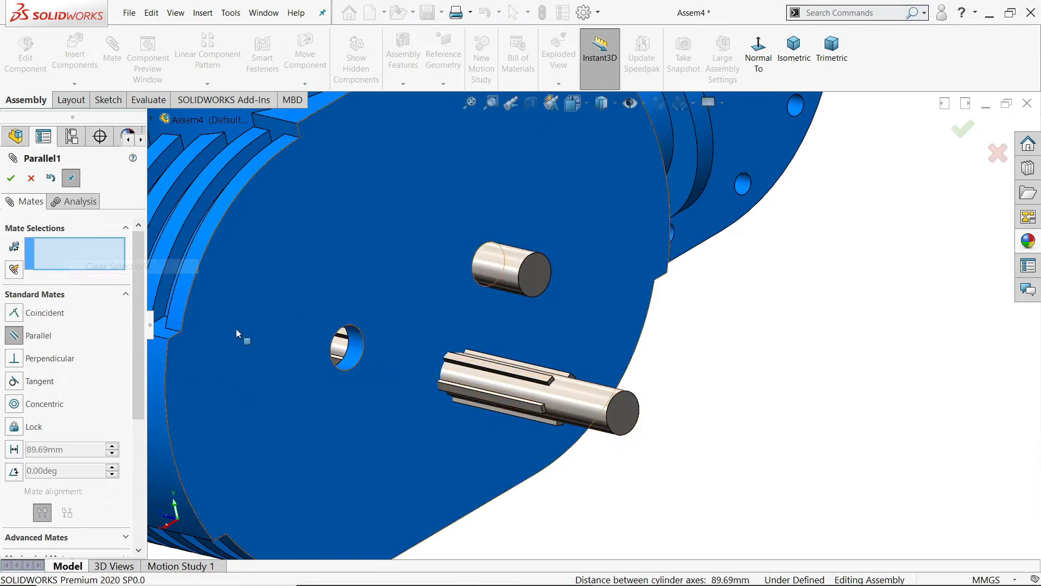
left_click(356, 354)
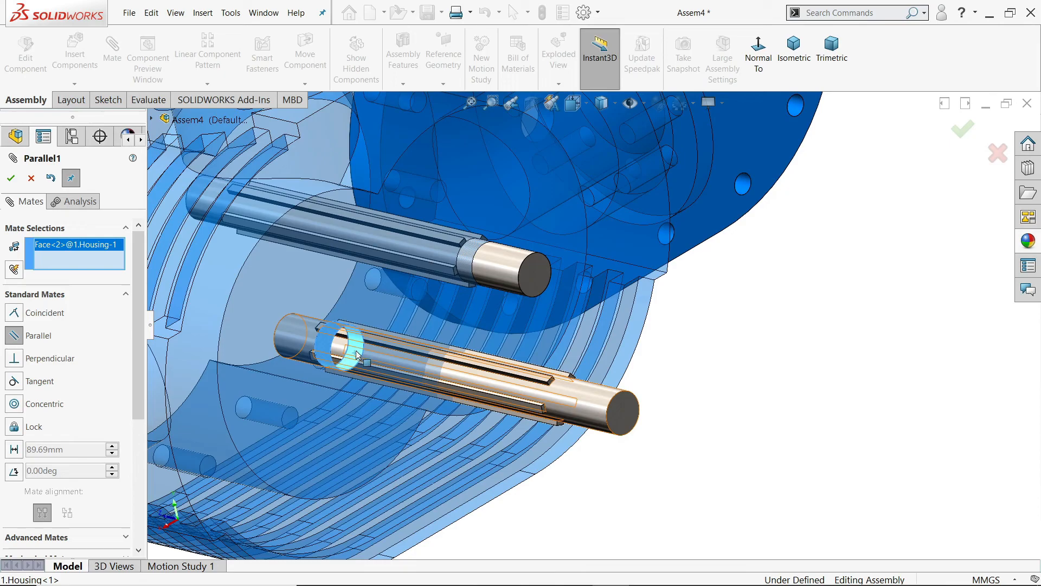
left_click(603, 407)
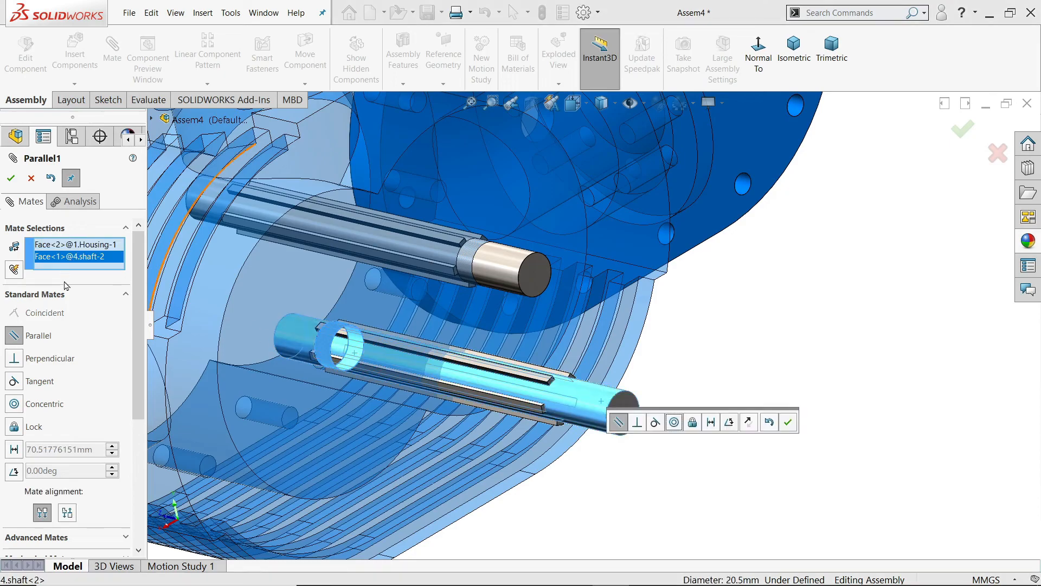
left_click(15, 403)
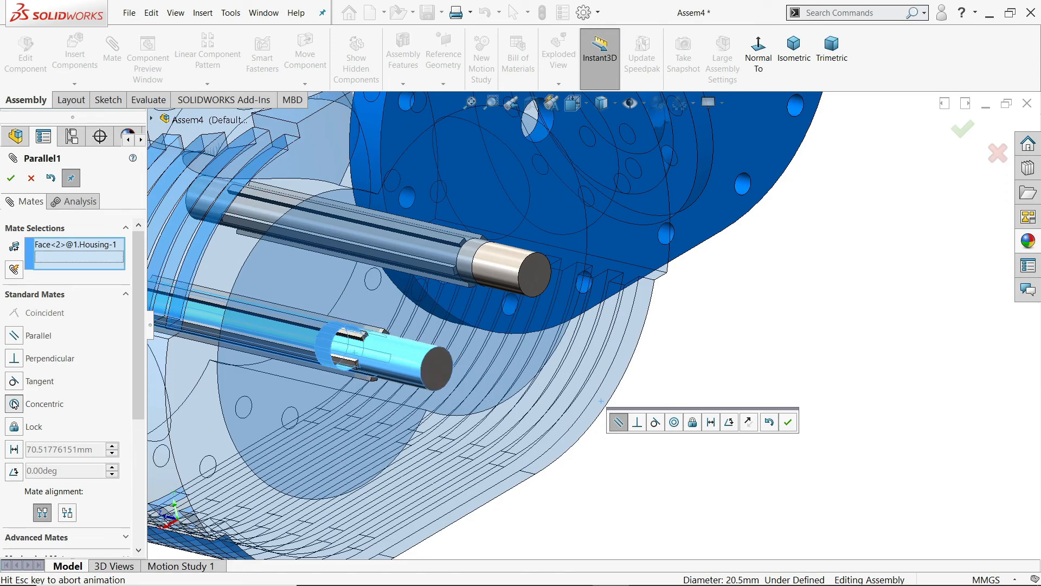
left_click(10, 179)
Step: Add a 30 mm distance mate between the housing's outer back face and the second shaft's end face
scroll(292, 347, "down", 3)
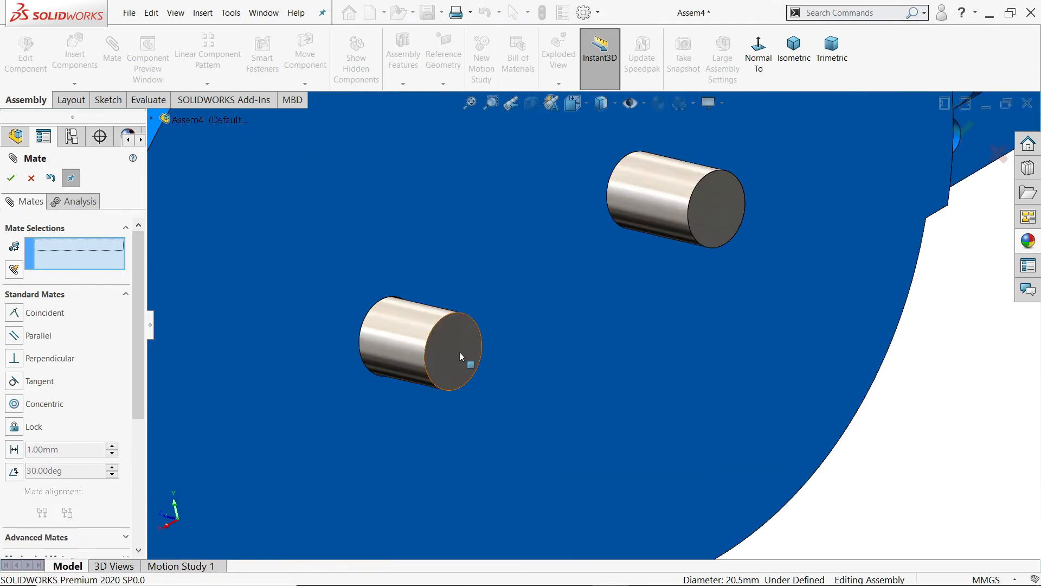
left_click(394, 251)
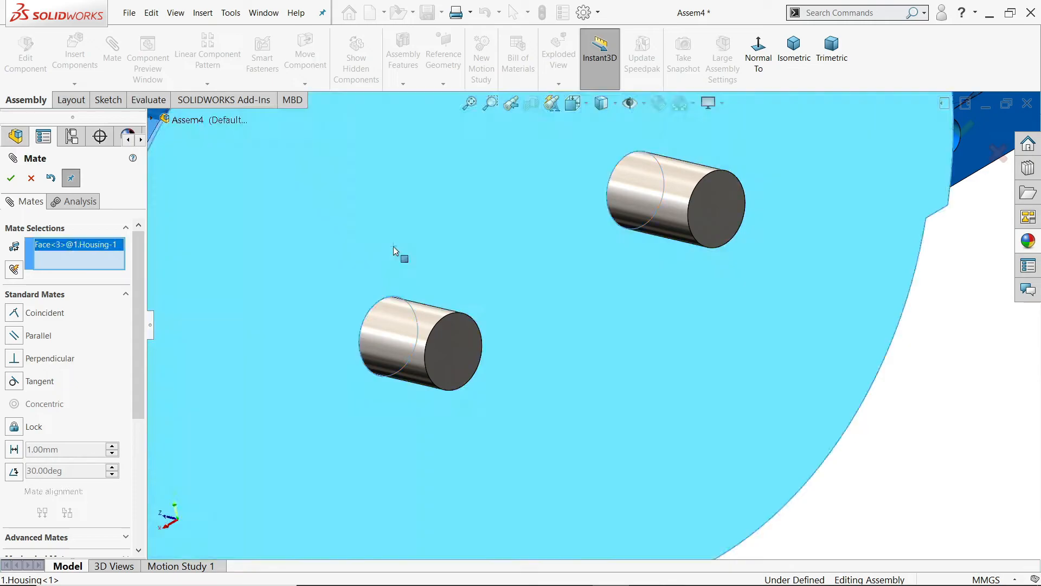
left_click(458, 356)
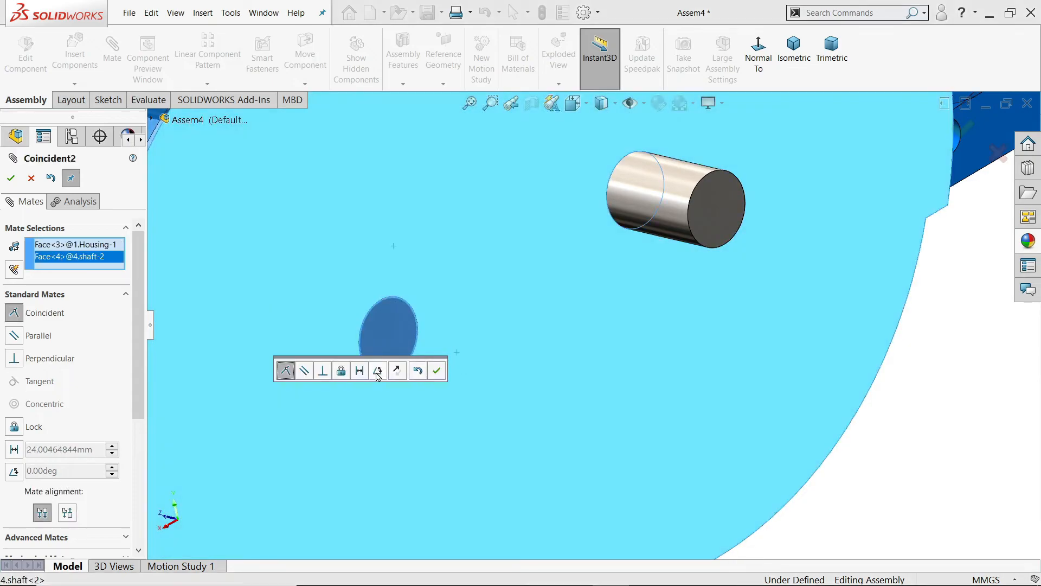
left_click(360, 370)
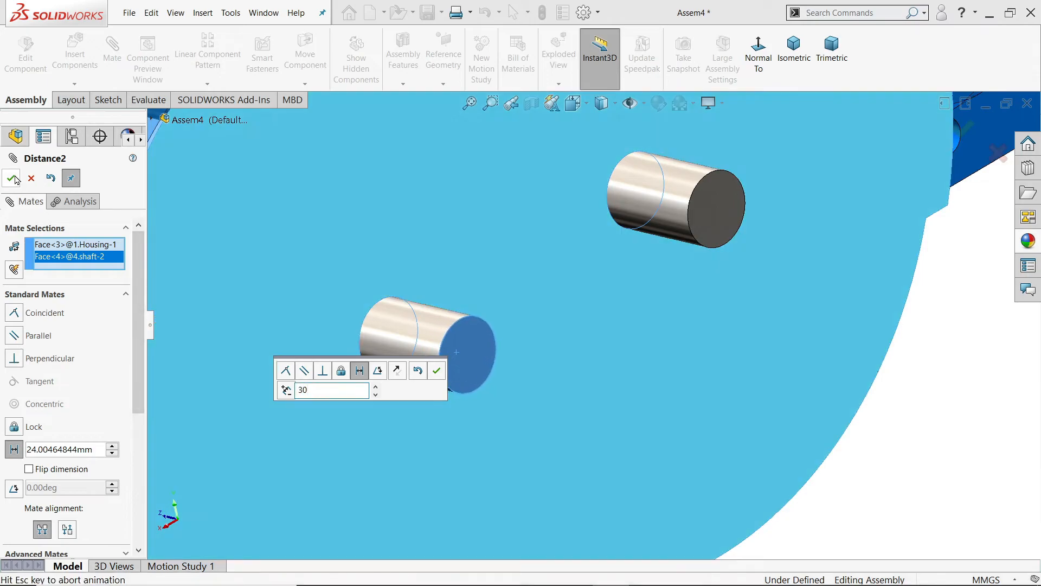
left_click(16, 180)
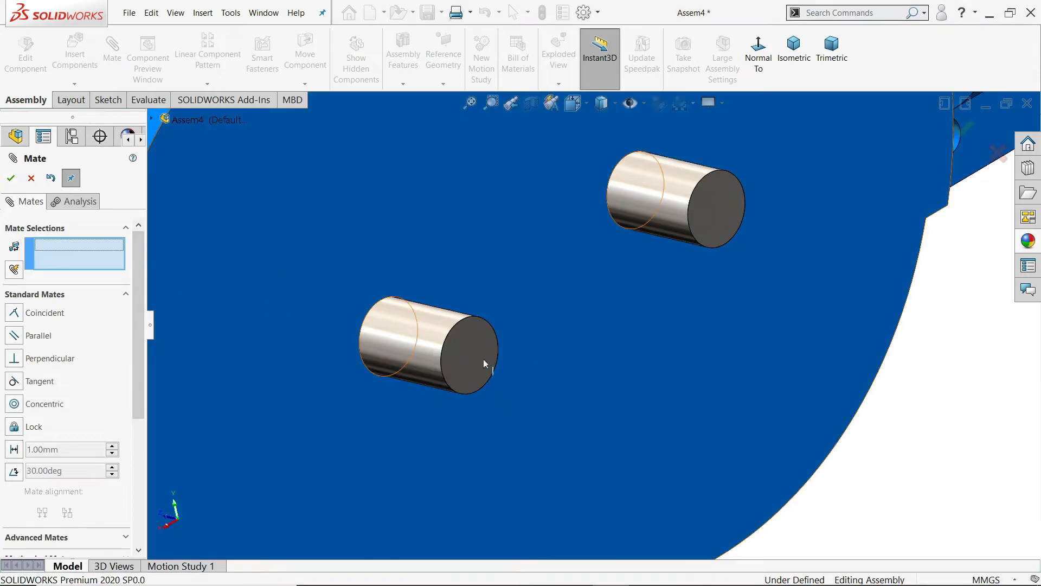
Step: Move the impeller in front of the housing and add a concentric mate between its splined bore and the first shaft's cylindrical face
middle_click_drag(620, 375, 760, 403)
scroll(588, 330, "up", 2)
scroll(471, 287, "down", 2)
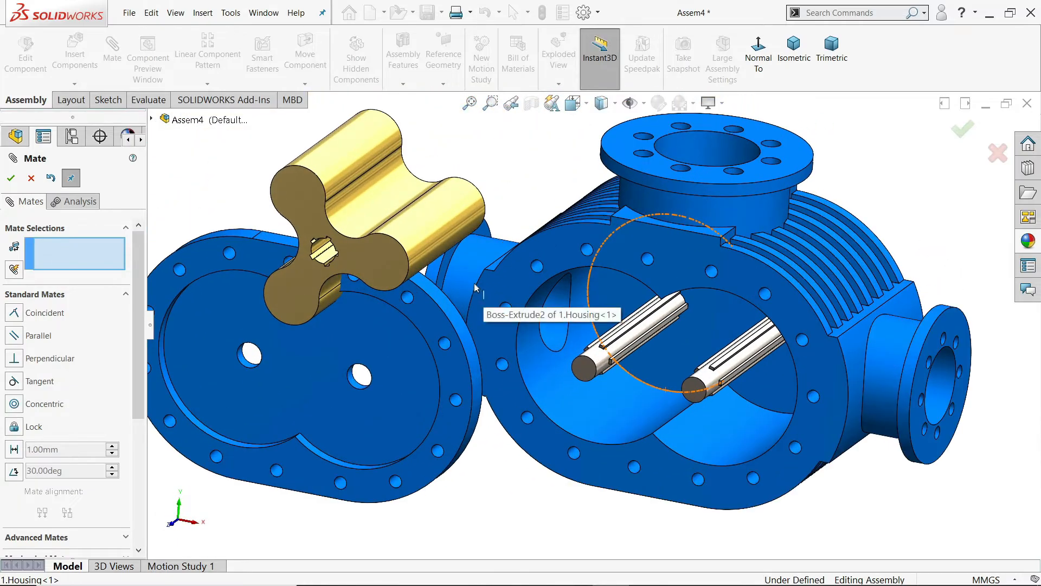
left_click_drag(368, 265, 599, 328)
scroll(599, 328, "down", 5)
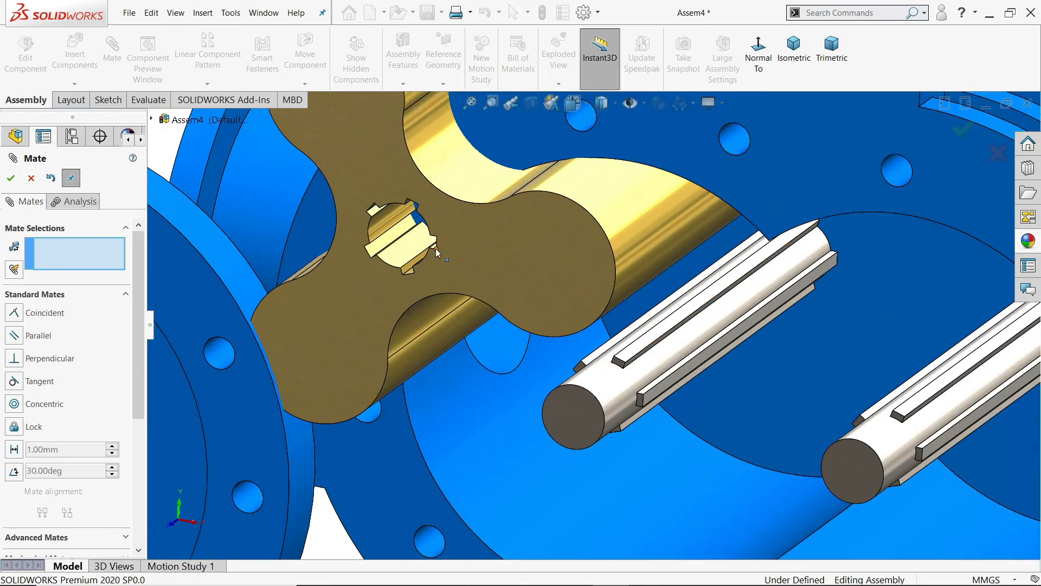
scroll(439, 252, "down", 1)
left_click(407, 257)
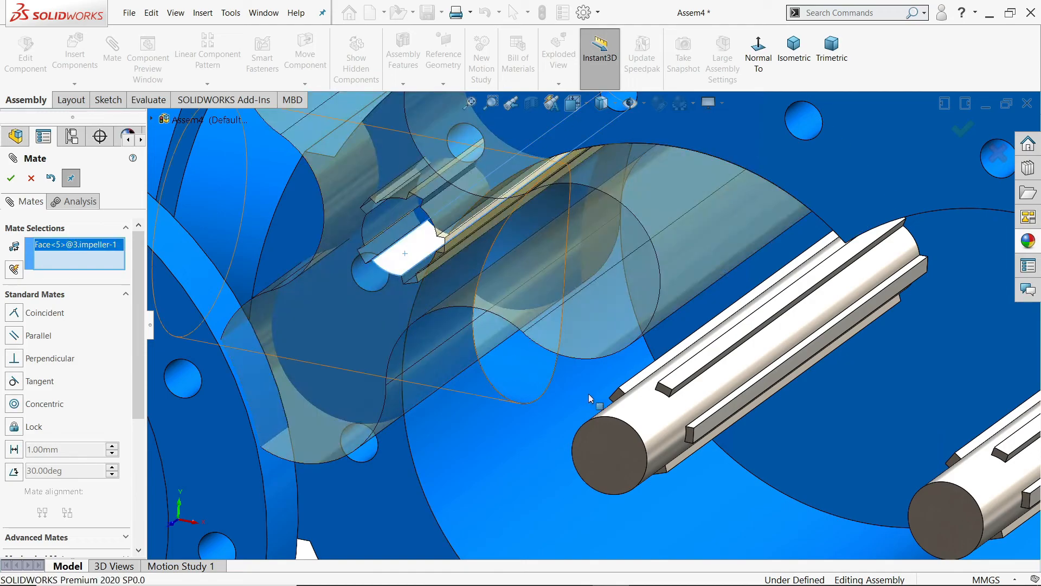
left_click(657, 433)
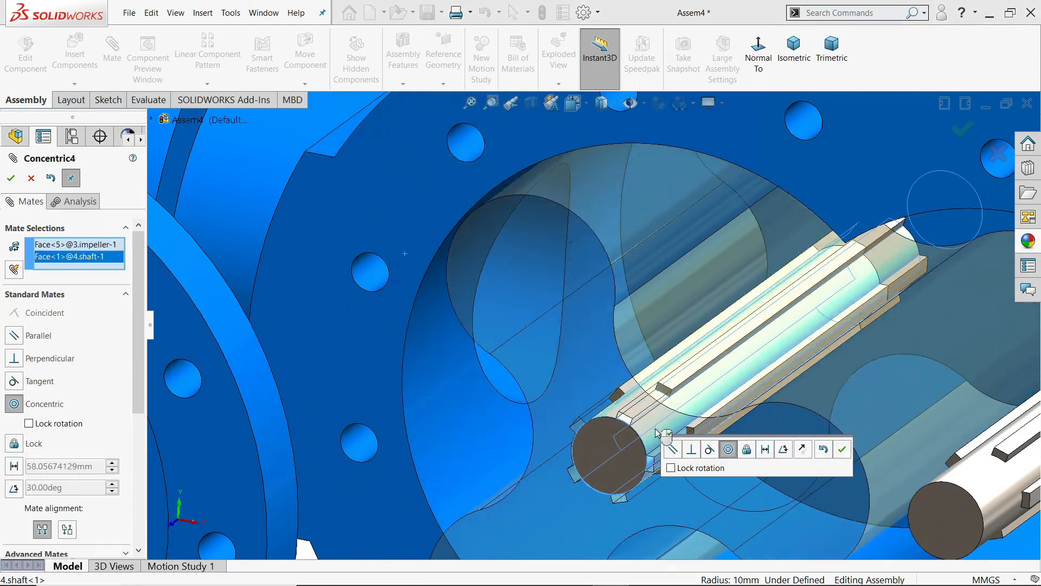
left_click(842, 449)
Step: Rotate the impeller on the shaft so its bore slots roughly line up with the shaft's splines
scroll(661, 443, "down", 3)
left_click_drag(608, 372, 649, 266)
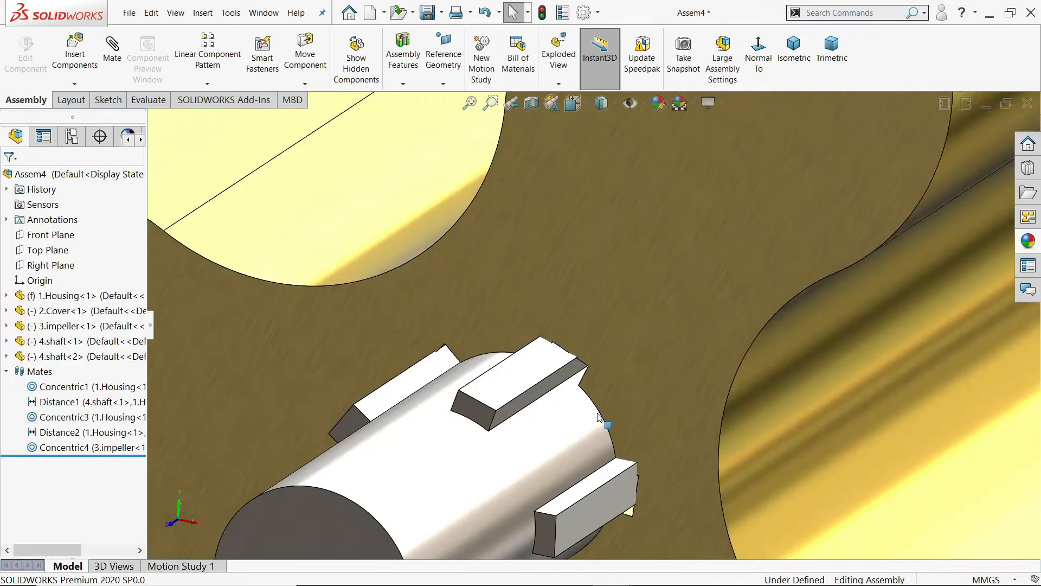
scroll(598, 418, "down", 2)
middle_click_drag(615, 323, 625, 302)
left_click(600, 246)
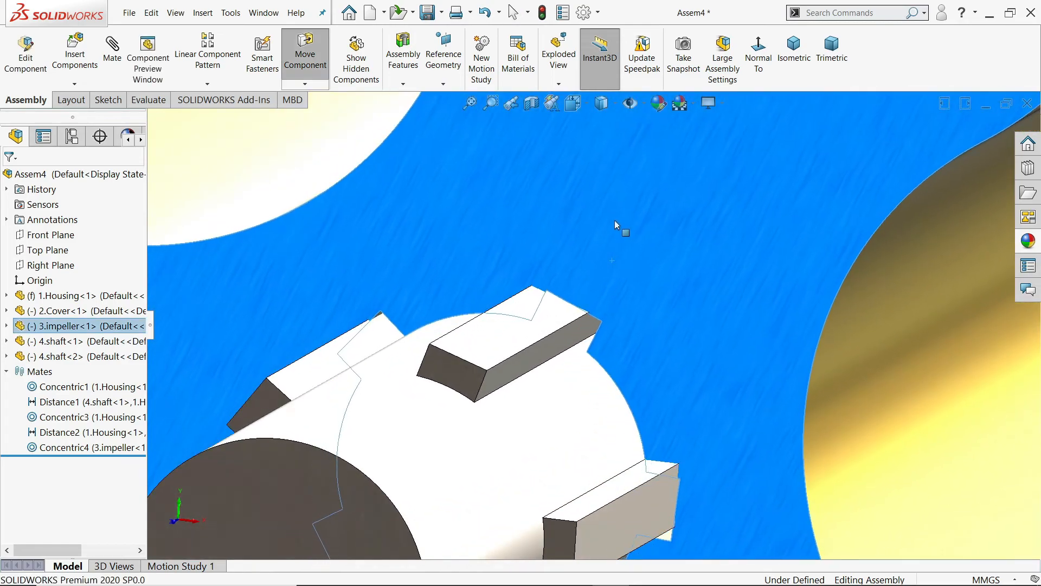
Step: Add a coincident mate between the side face of a spline on the first shaft and the matching slot face in the impeller bore
scroll(597, 271, "down", 3)
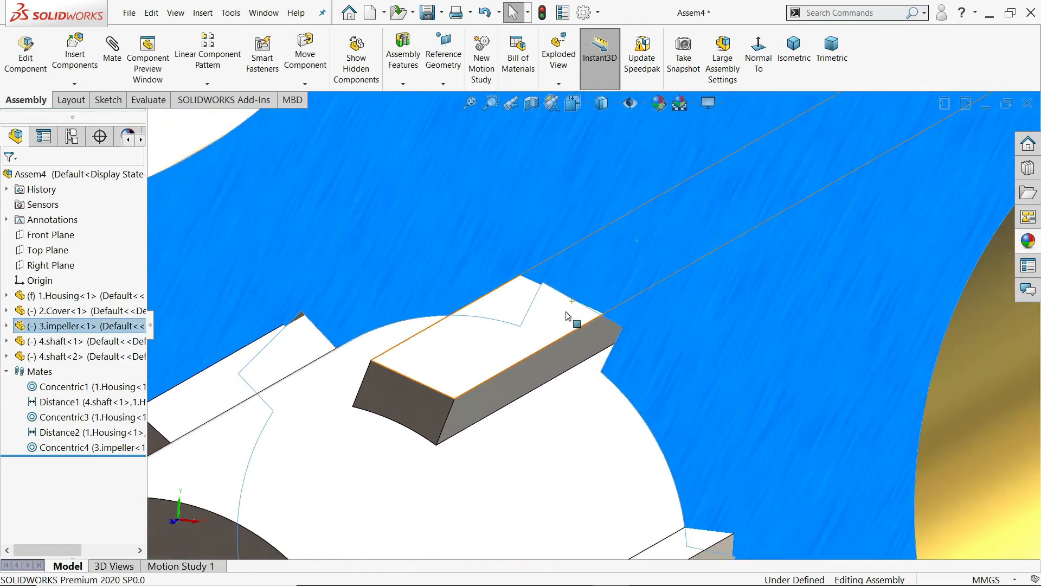
left_click(113, 52)
right_click(84, 252)
left_click(130, 260)
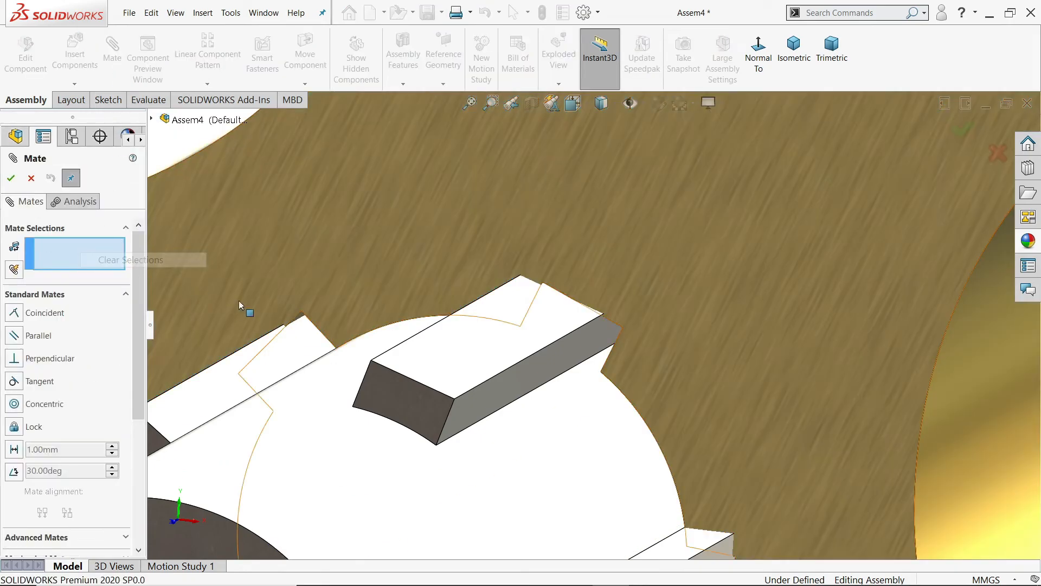
scroll(530, 354, "up", 3)
scroll(611, 339, "down", 4)
middle_click_drag(669, 309, 607, 335)
left_click(568, 332)
left_click(632, 329)
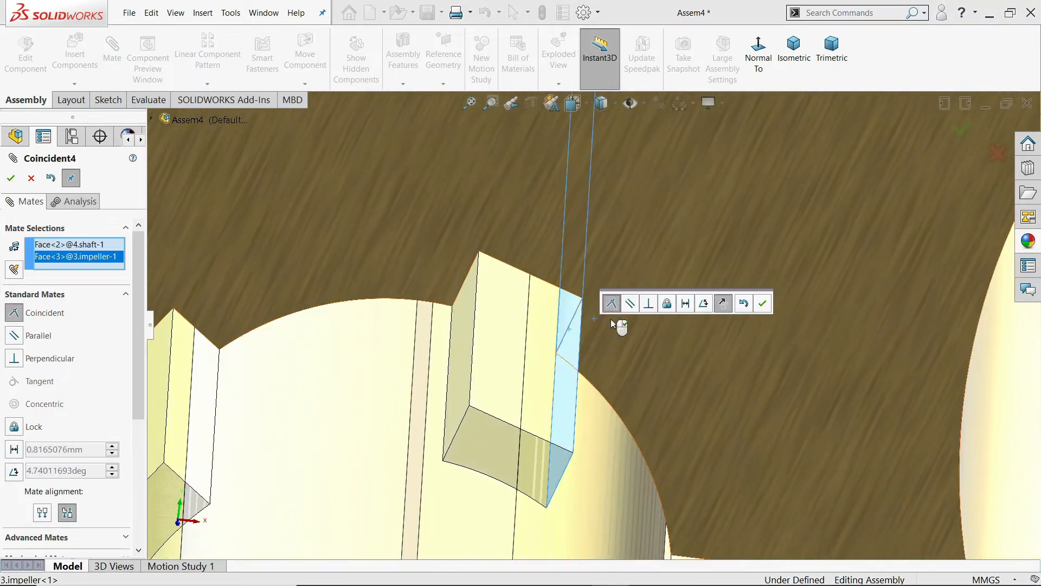
left_click(763, 304)
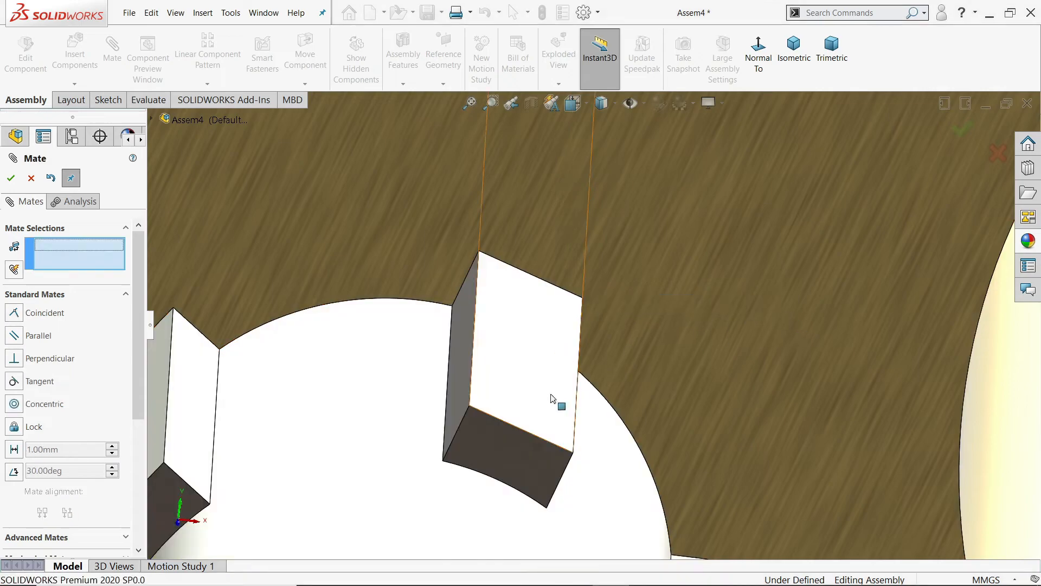
Step: Add a coincident mate between the first shaft's spline end face and the impeller's front face, and finish mating
left_click(515, 453)
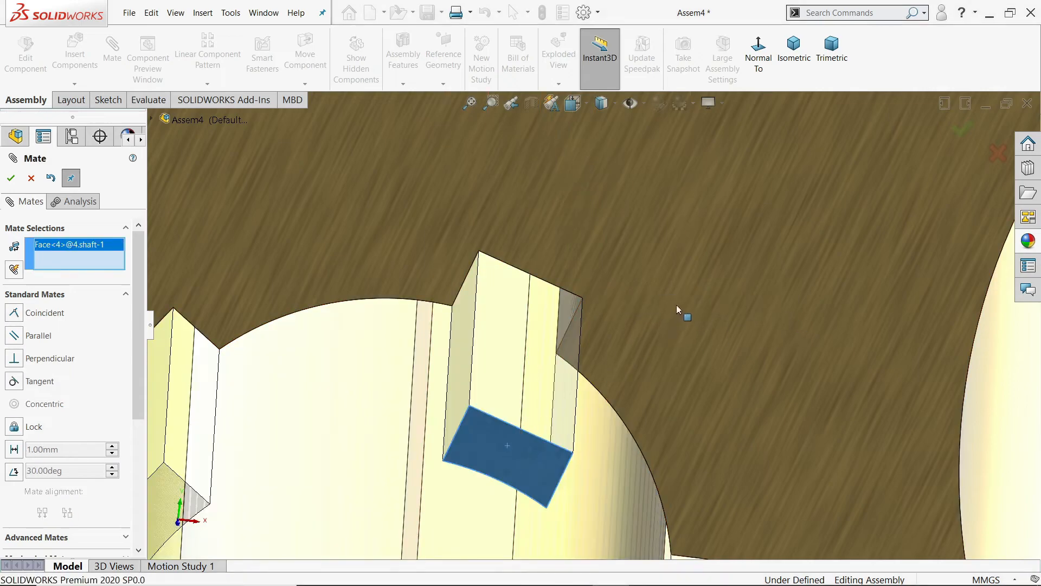
left_click(676, 306)
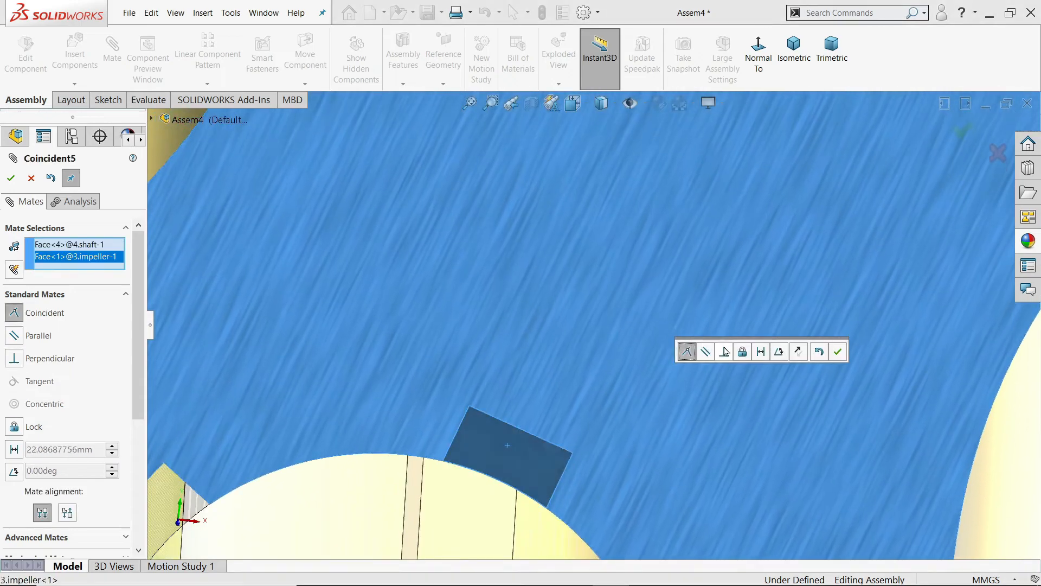
left_click(838, 351)
scroll(599, 344, "up", 5)
scroll(603, 355, "up", 3)
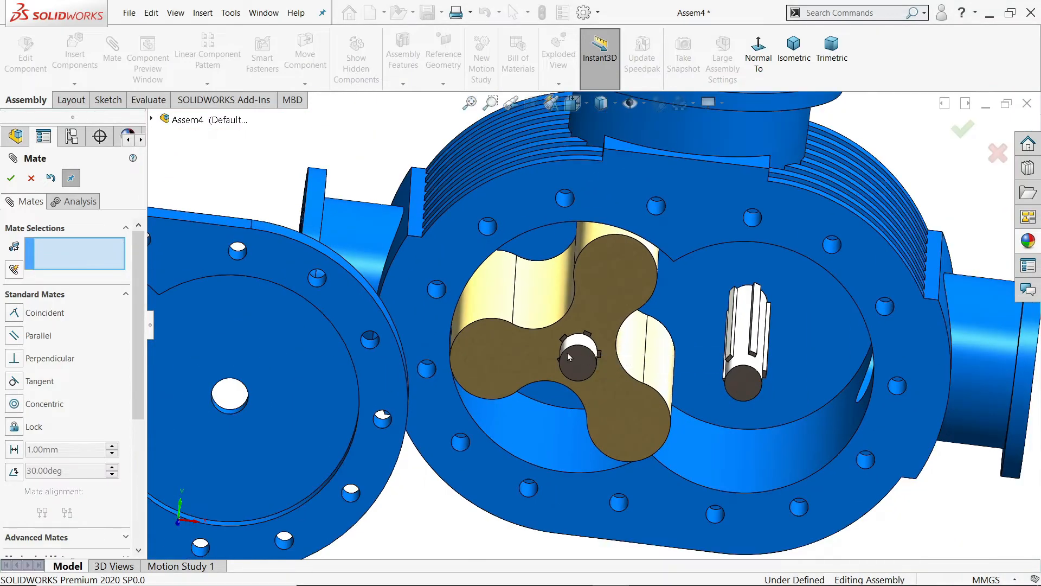
left_click(31, 179)
Step: Copy the impeller and move the copy in front of the second shaft, leaving that shaft's end accessible
middle_click_drag(569, 358, 667, 369)
left_click_drag(665, 365, 883, 364)
scroll(656, 353, "down", 4)
scroll(825, 365, "up", 7)
scroll(667, 362, "down", 2)
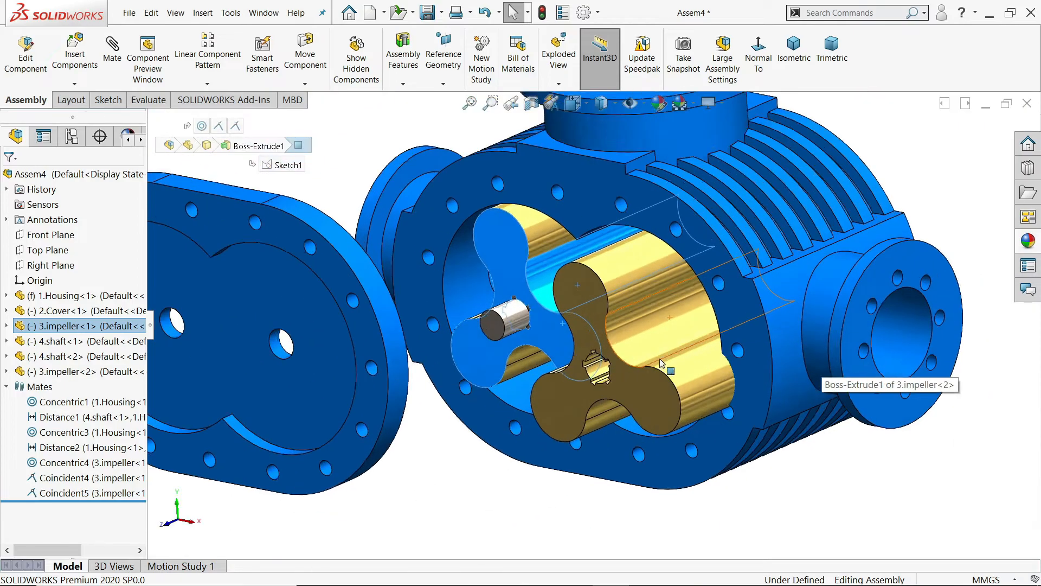
scroll(660, 362, "down", 1)
left_click_drag(648, 301, 648, 190)
scroll(623, 236, "down", 5)
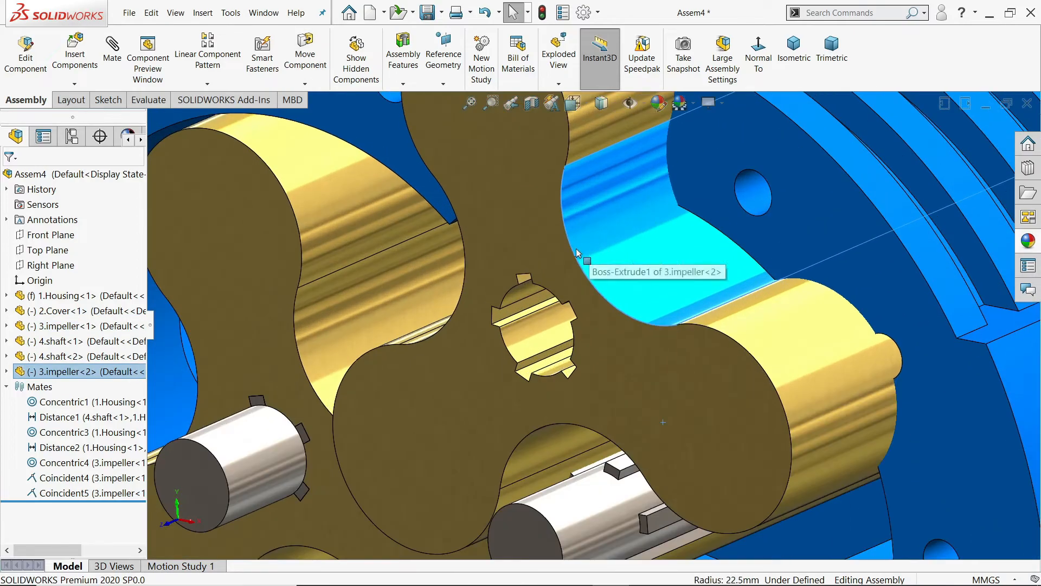
scroll(578, 254, "up", 5)
key("Escape")
scroll(586, 300, "down", 5)
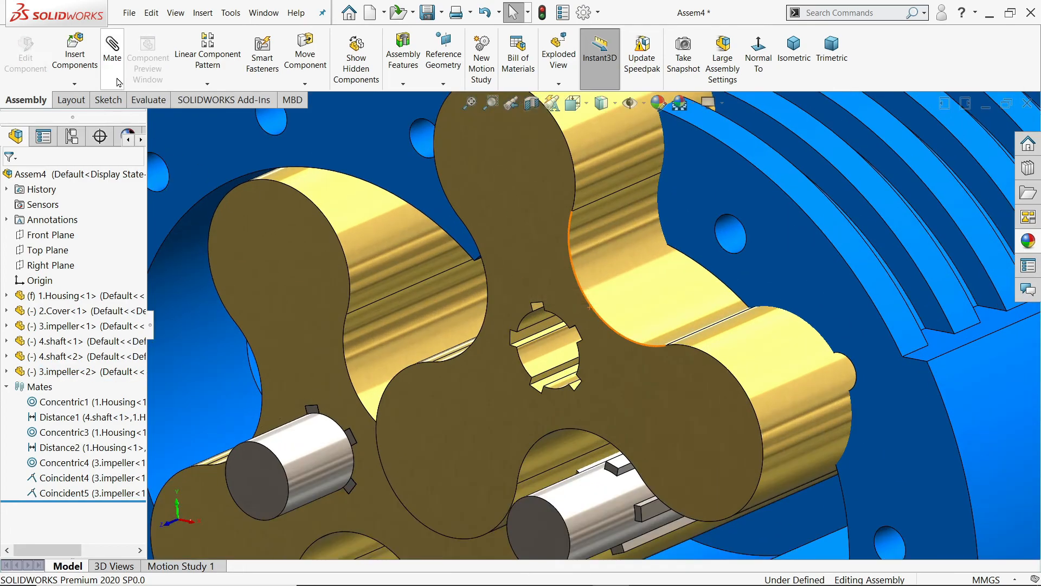
Step: Add a concentric mate between the second shaft's cylindrical face and the second impeller's bore
scroll(548, 408, "down", 1)
left_click(591, 515)
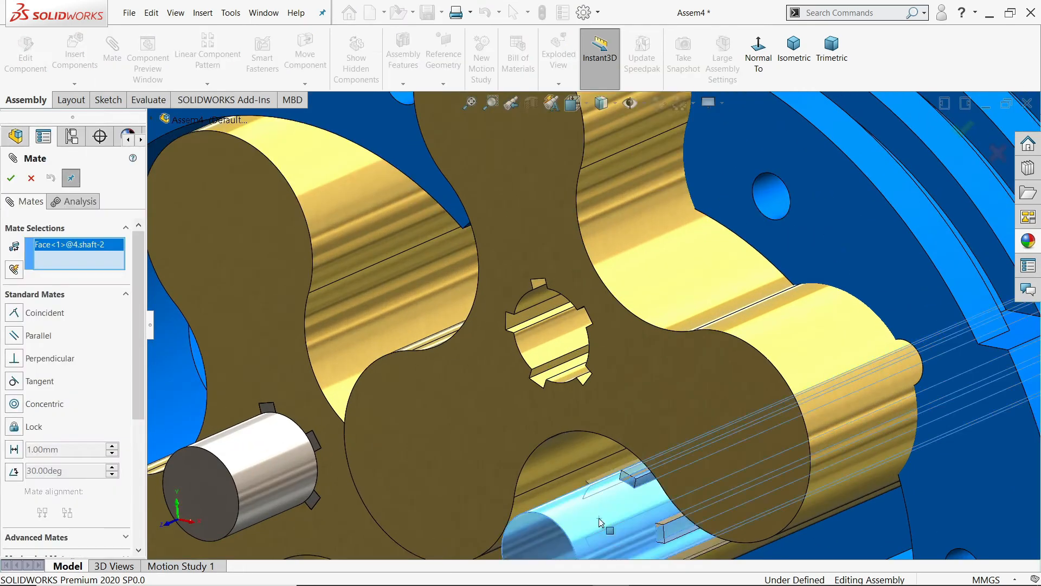
left_click(552, 343)
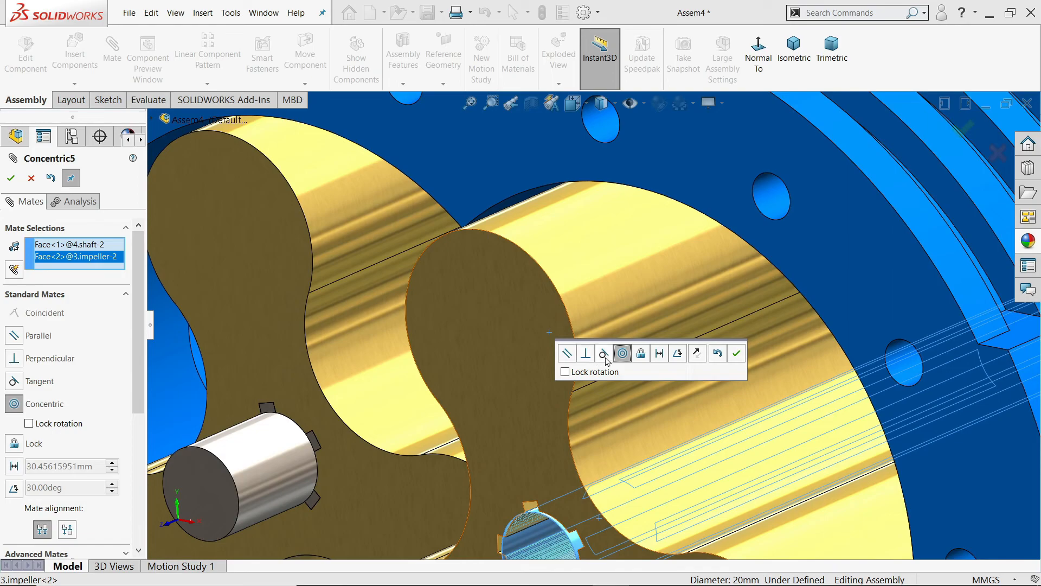
left_click(736, 354)
scroll(613, 444, "up", 5)
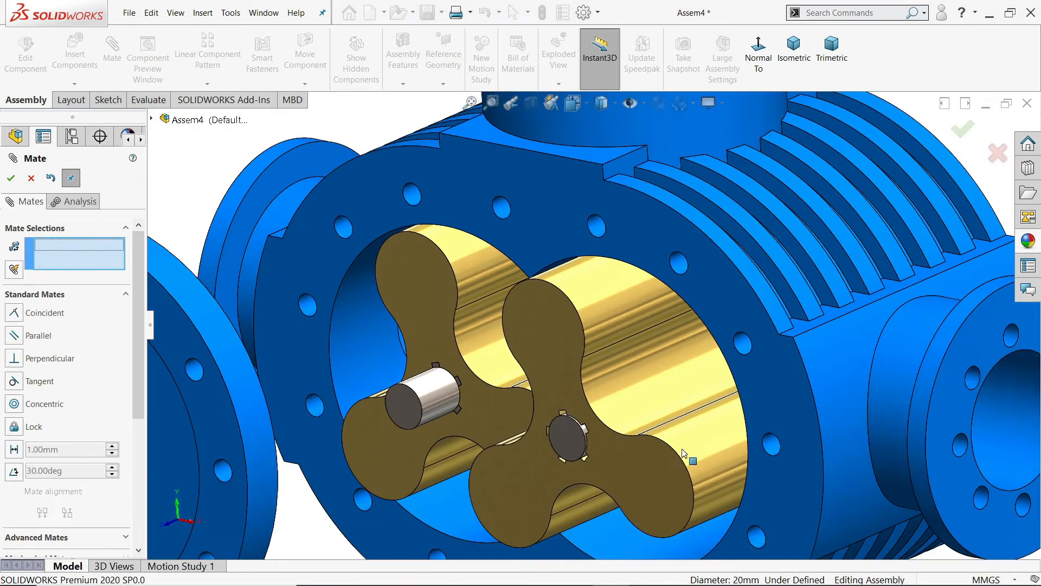
Step: Add a coincident mate between the side face of a spline on the second shaft and the matching slot face in the second impeller
scroll(613, 444, "down", 6)
middle_click_drag(587, 359, 691, 320)
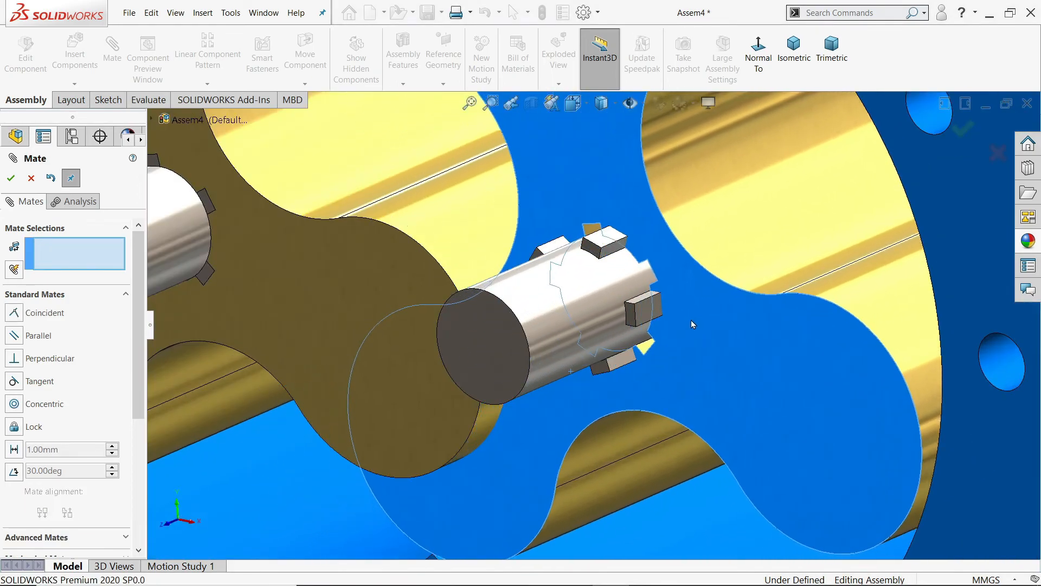
scroll(667, 296, "down", 4)
scroll(667, 296, "down", 5)
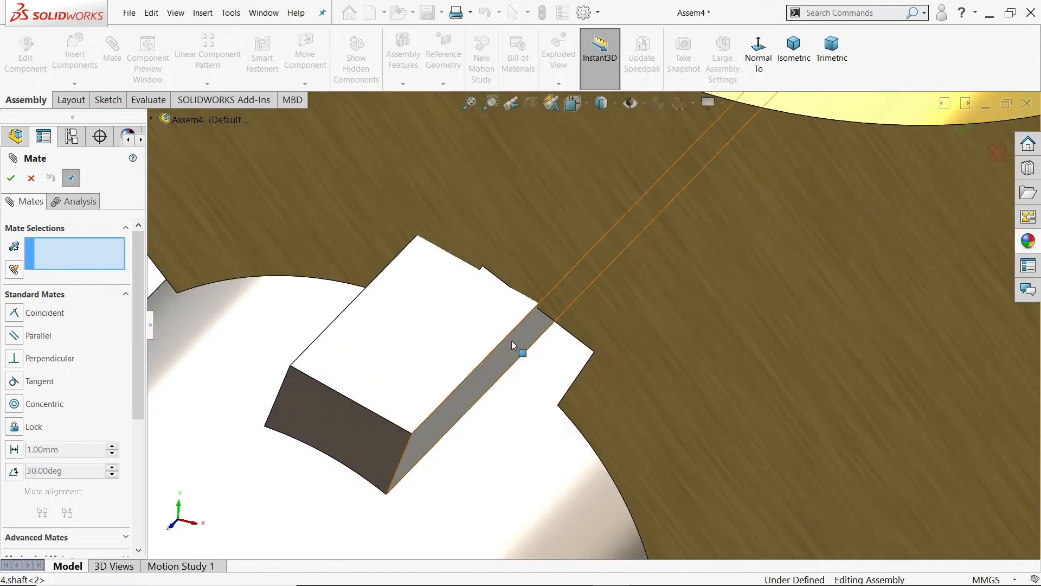
left_click(512, 342)
scroll(572, 347, "down", 3)
middle_click_drag(785, 360, 762, 381)
left_click(762, 381)
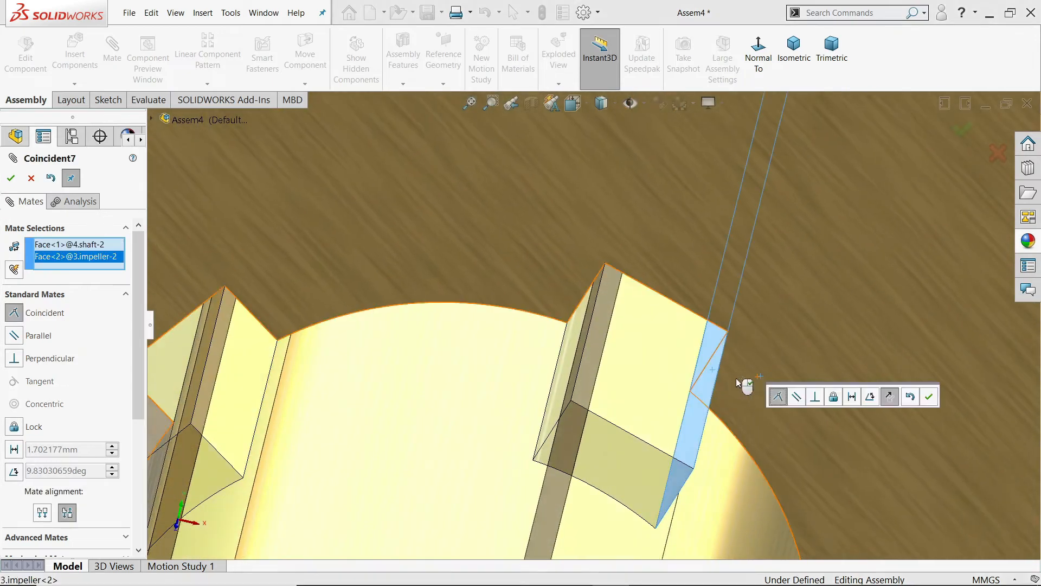
left_click(929, 398)
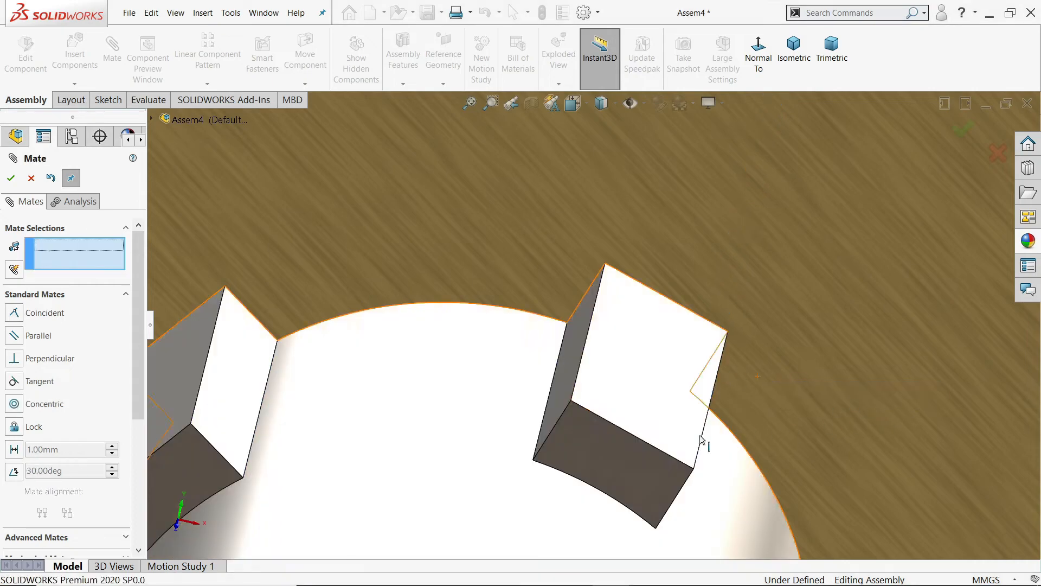
Step: Add a coincident mate between the second shaft's spline end face and the second impeller's front face, and finish mating
left_click(621, 457)
left_click(707, 242)
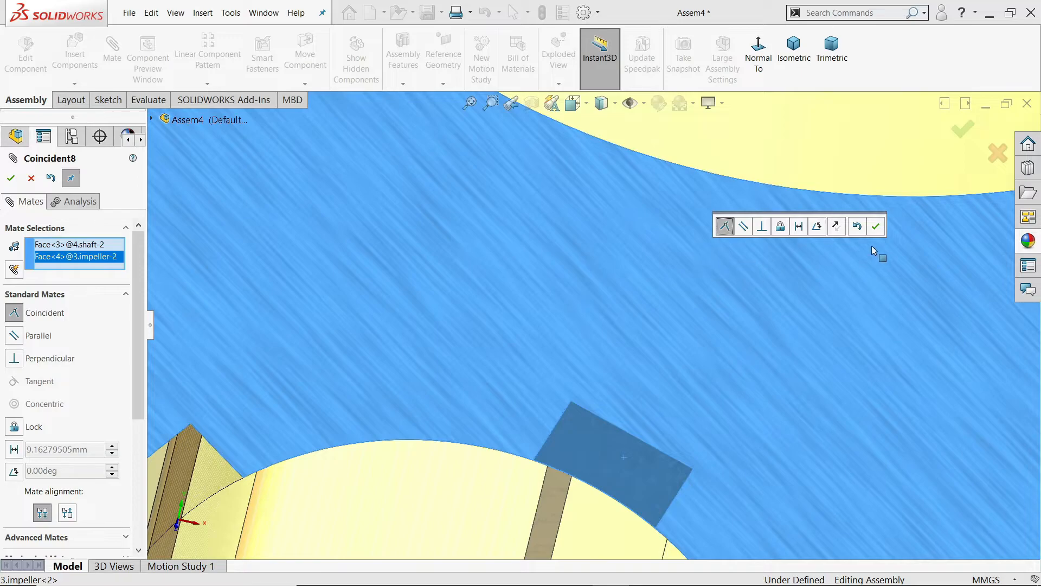
left_click(876, 226)
scroll(623, 301, "up", 6)
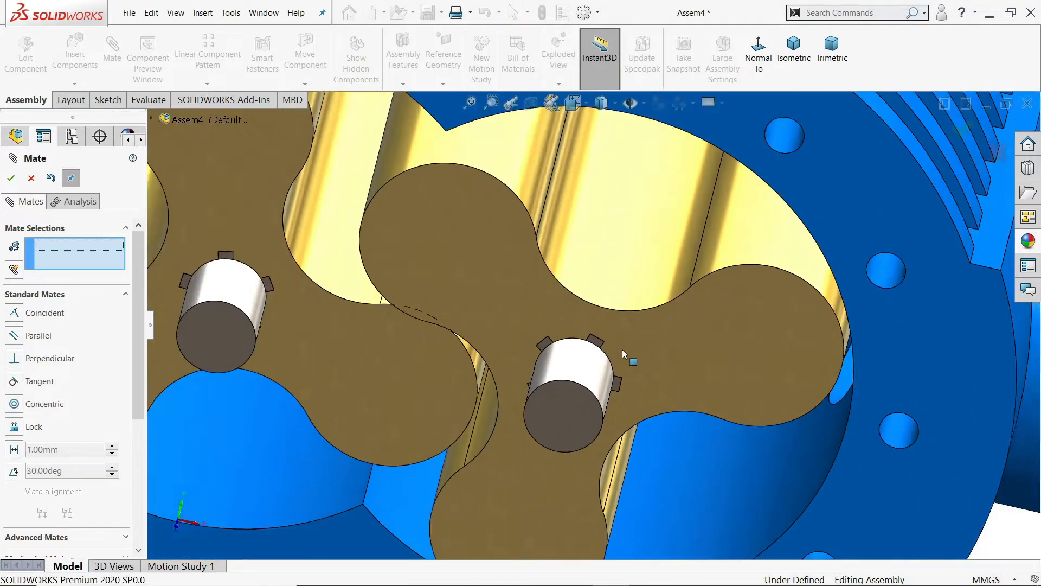
scroll(623, 351, "up", 3)
middle_click_drag(628, 361, 632, 280)
left_click(31, 179)
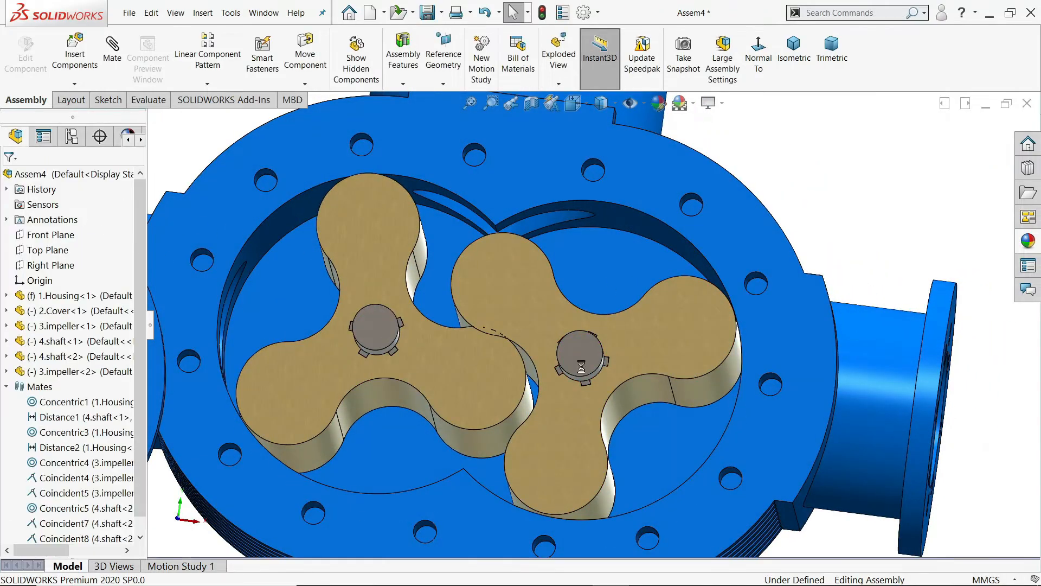
Step: View the impellers face-on and rotate them on their shafts until the lobes mesh without overlapping
scroll(592, 328, "up", 3)
left_click(548, 318)
left_click(758, 54)
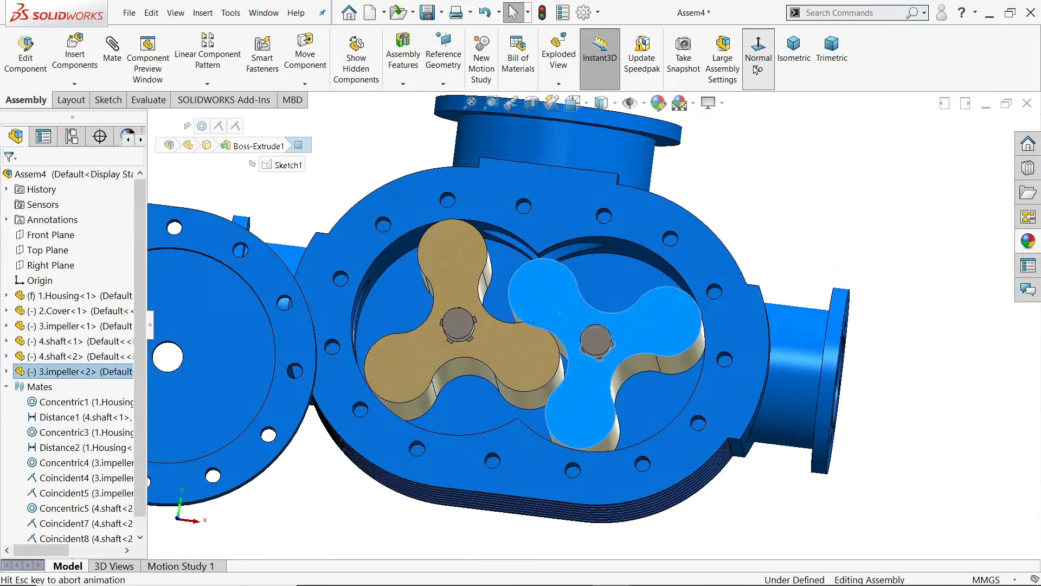
scroll(640, 349, "down", 3)
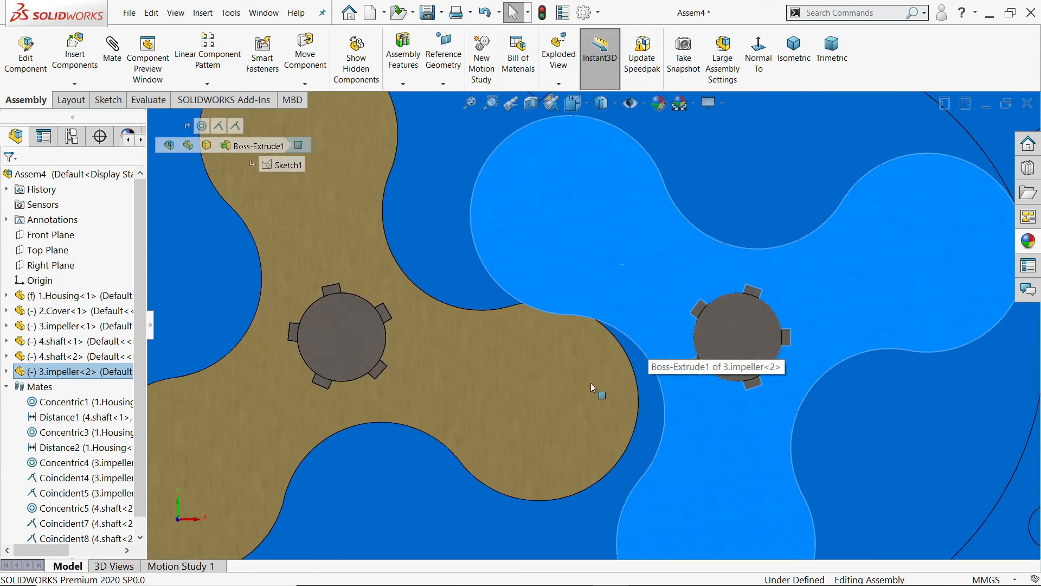
left_click(616, 344)
left_click(579, 222)
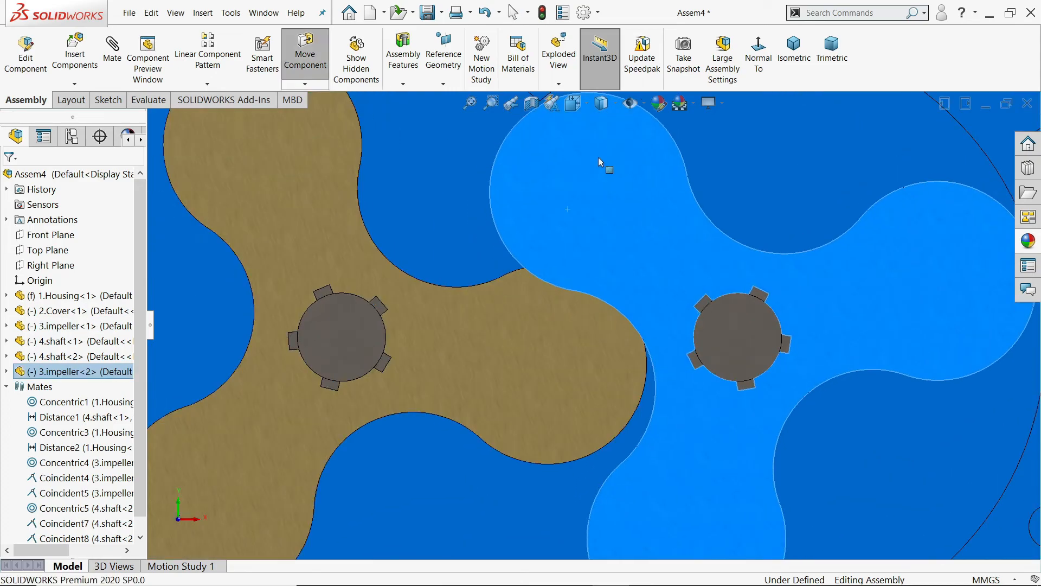
left_click_drag(614, 142, 615, 138)
scroll(641, 308, "up", 3)
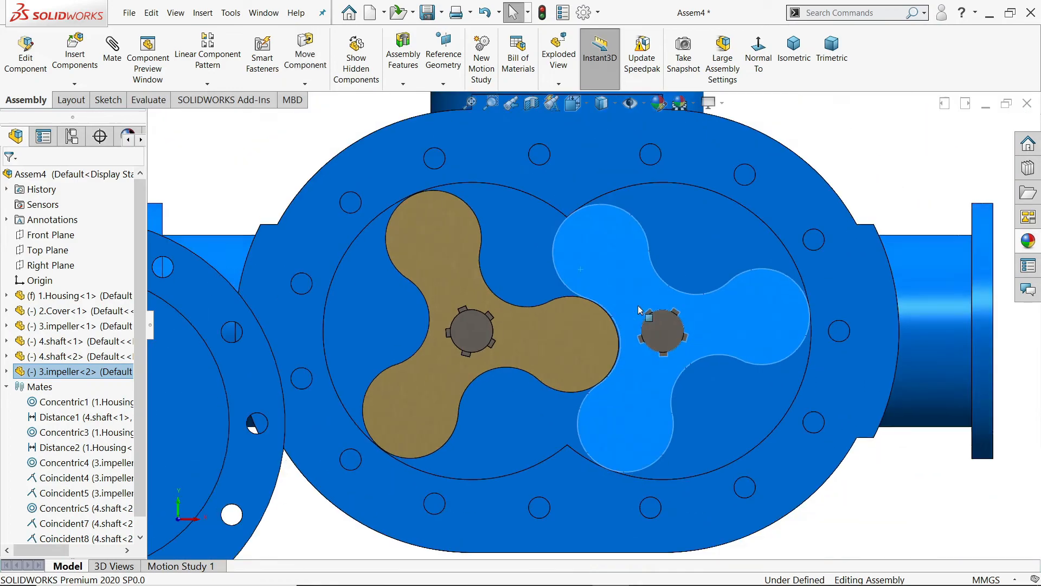
left_click(851, 144)
Step: Rotate the cover with free-drag Rotate Component so its recessed side faces the housing
middle_click_drag(867, 182, 825, 263)
scroll(825, 262, "up", 5)
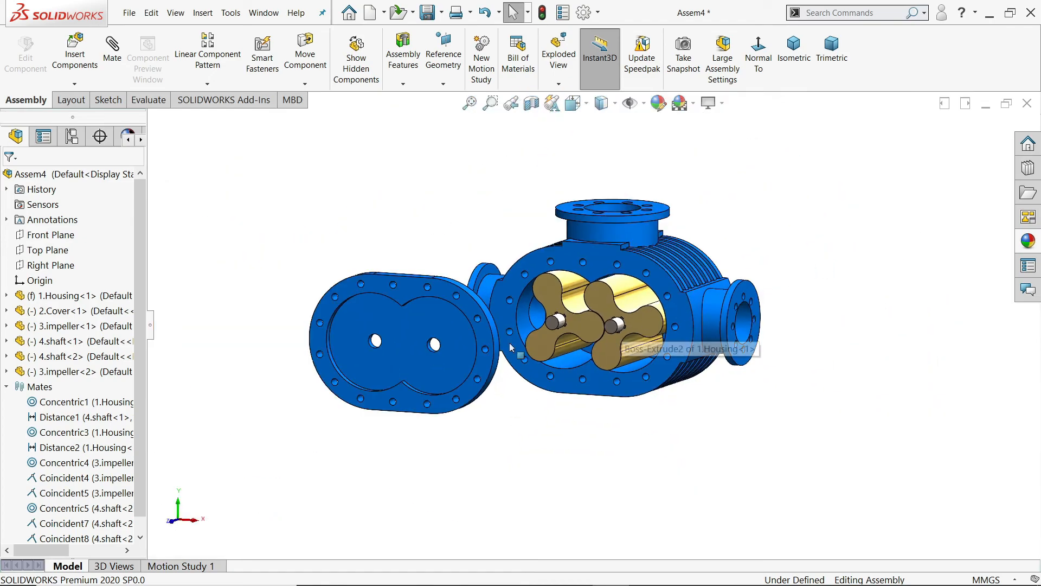
scroll(510, 347, "down", 2)
left_click(304, 84)
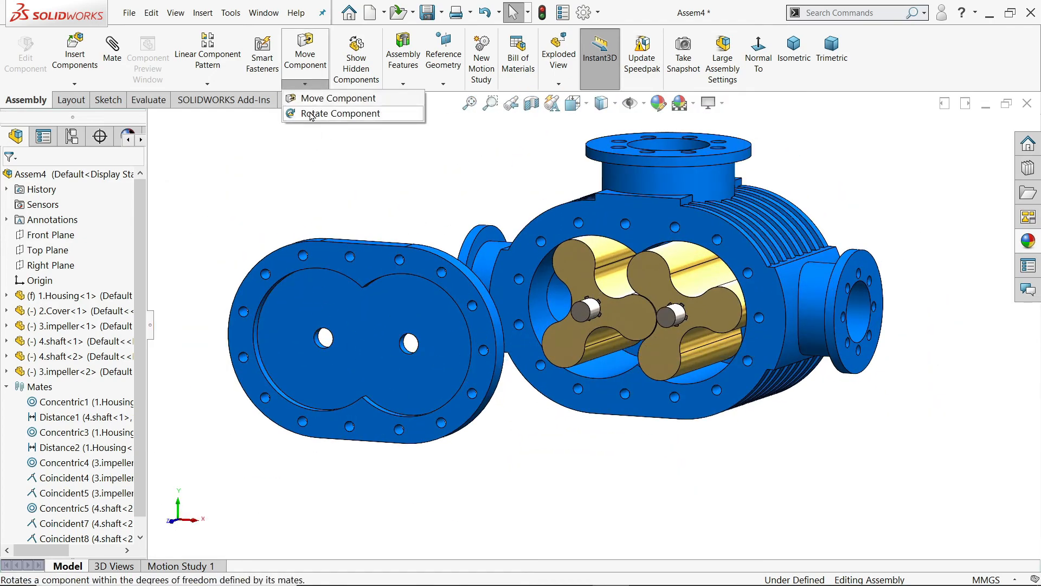
left_click(311, 114)
scroll(554, 361, "down", 3)
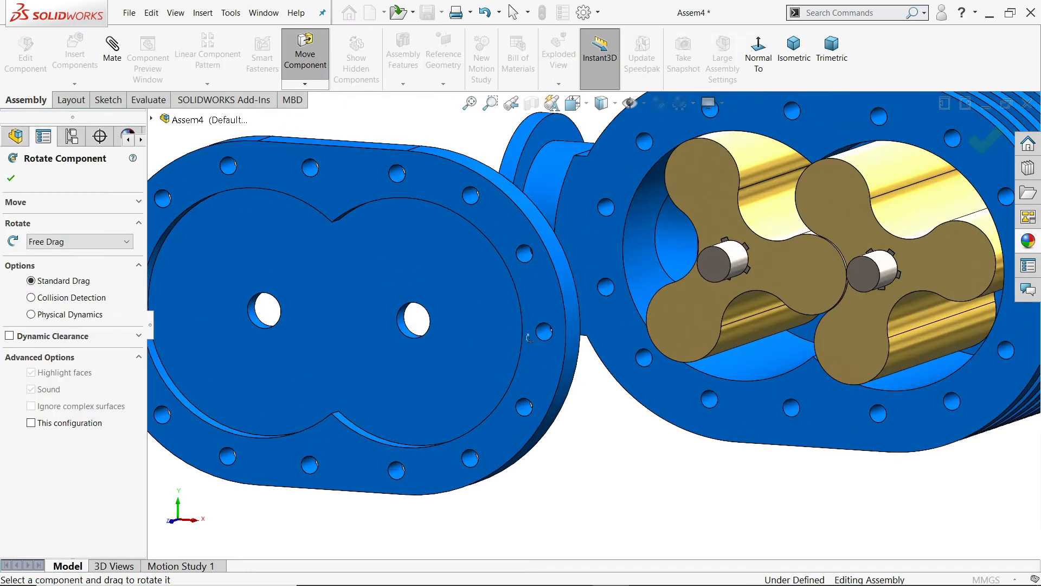
scroll(588, 337, "up", 3)
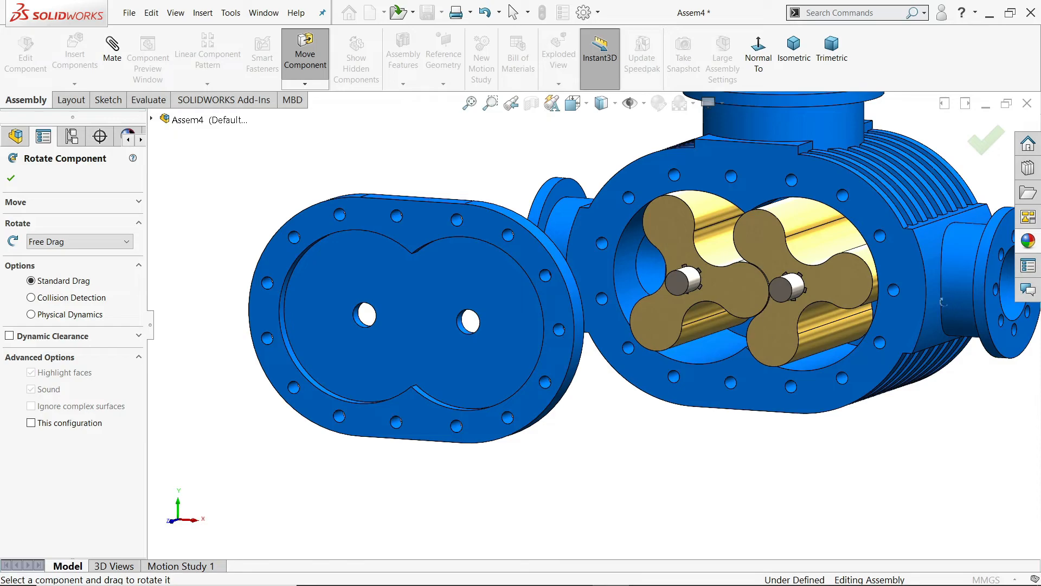
left_click_drag(440, 209, 320, 301)
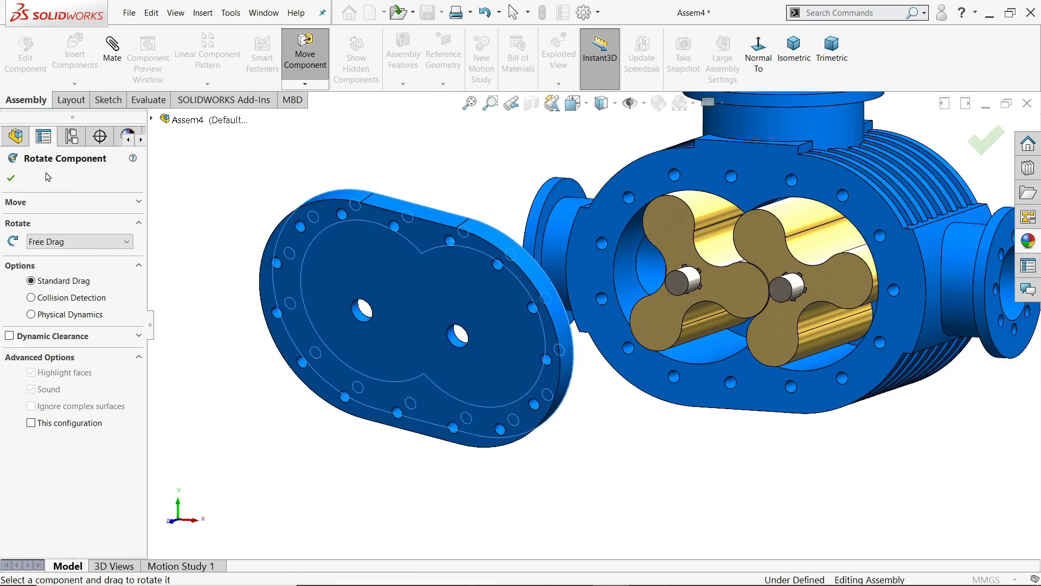
left_click(12, 179)
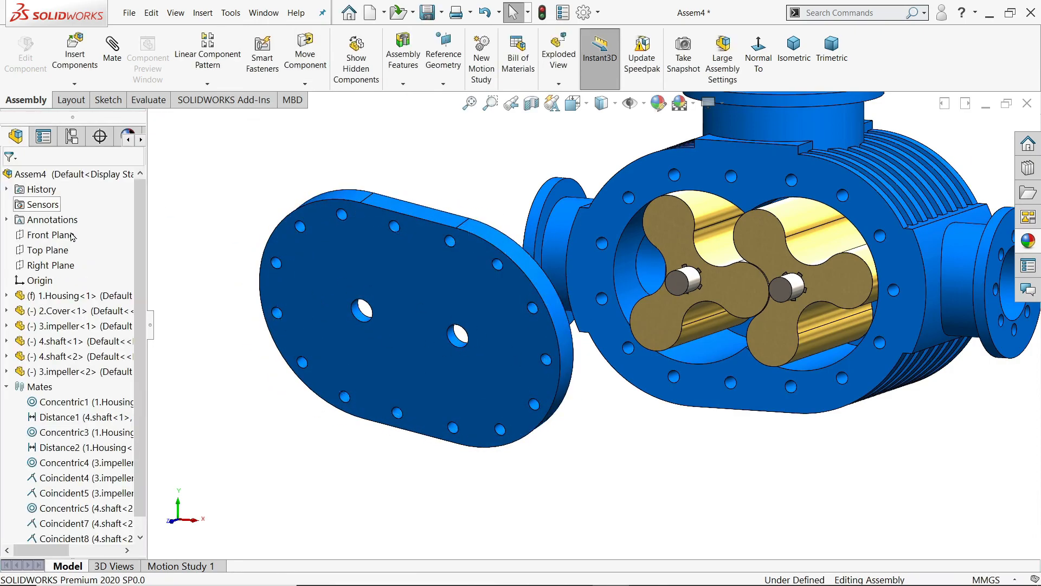
Step: Move the cover closer to the housing opening with Move Component
left_click(305, 84)
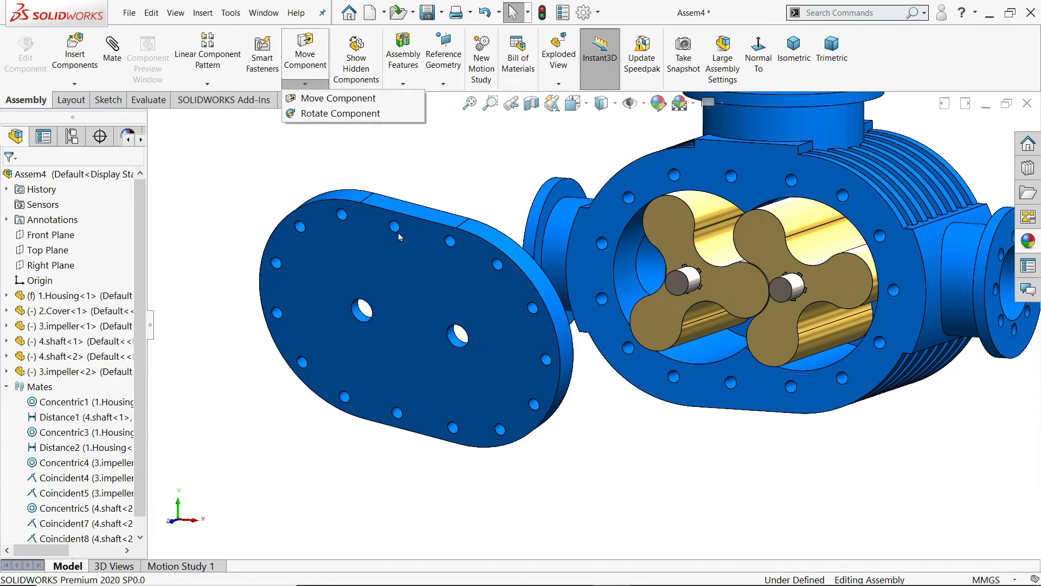
left_click(339, 98)
left_click_drag(414, 283, 506, 271)
left_click(11, 178)
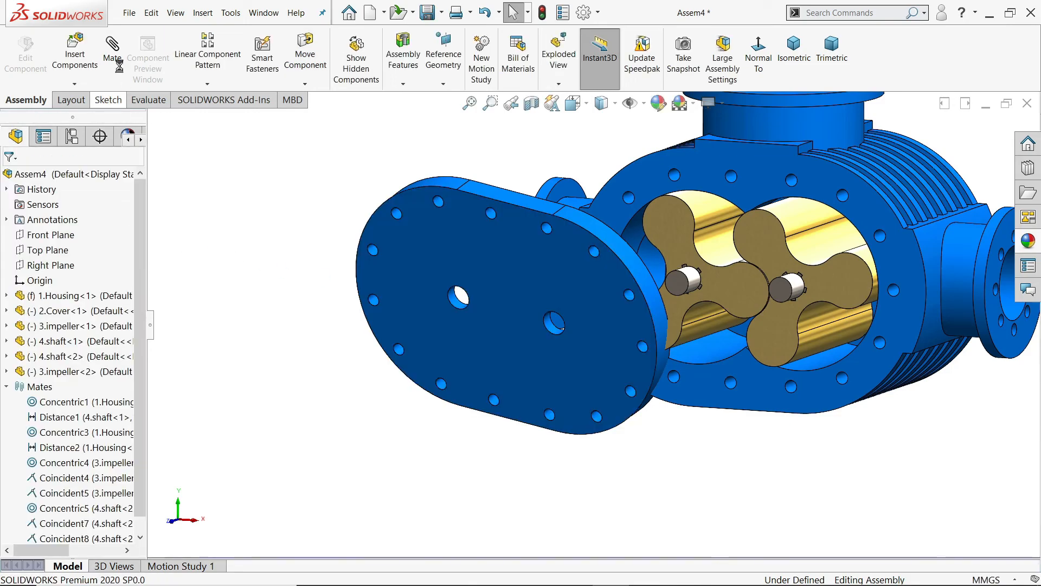
left_click(113, 51)
scroll(623, 306, "down", 5)
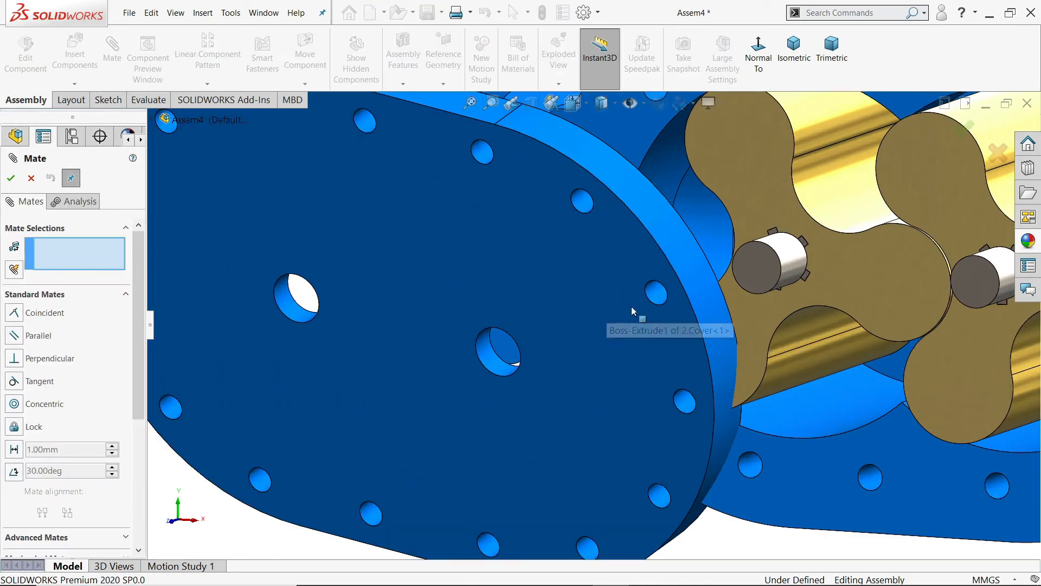
left_click(792, 269)
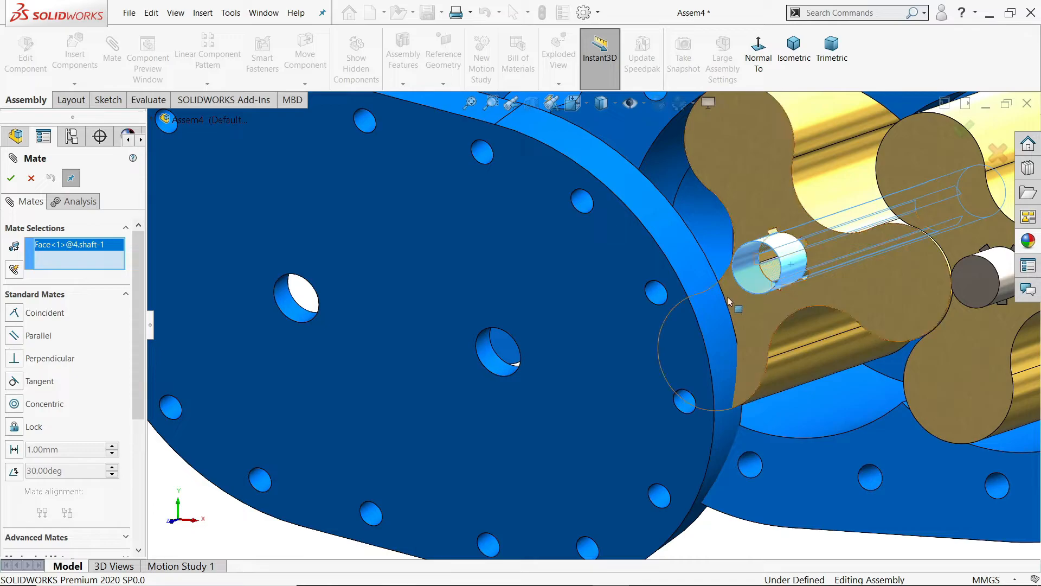
scroll(729, 301, "up", 5)
mouse_move(705, 312)
middle_mouse_down()
mouse_move(634, 281)
mouse_move(707, 292)
middle_mouse_up()
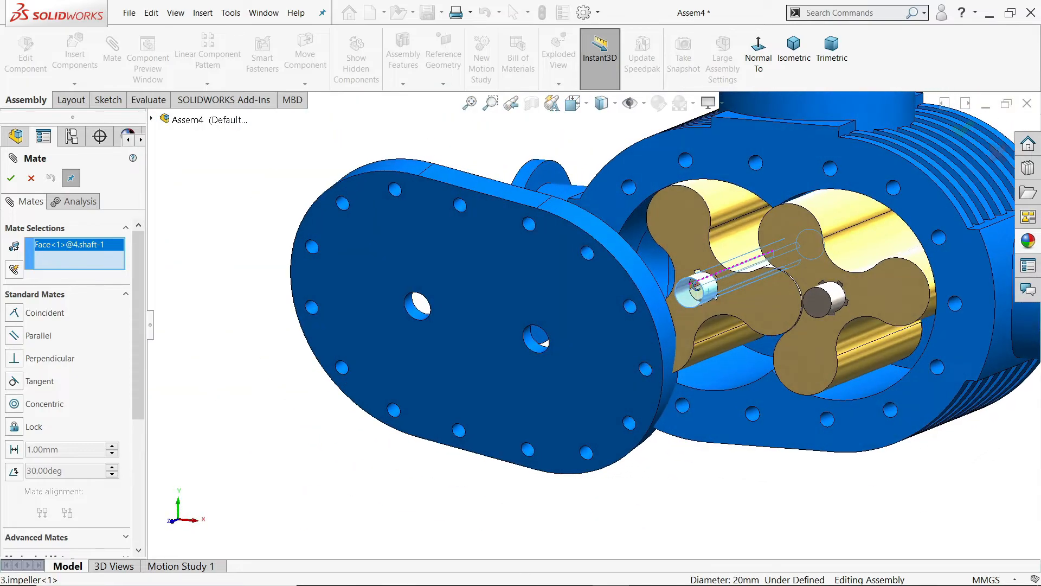
left_click(29, 178)
Step: Move the cover away from the housing opening so the impellers are fully exposed
scroll(374, 282, "up", 3)
left_click(366, 272)
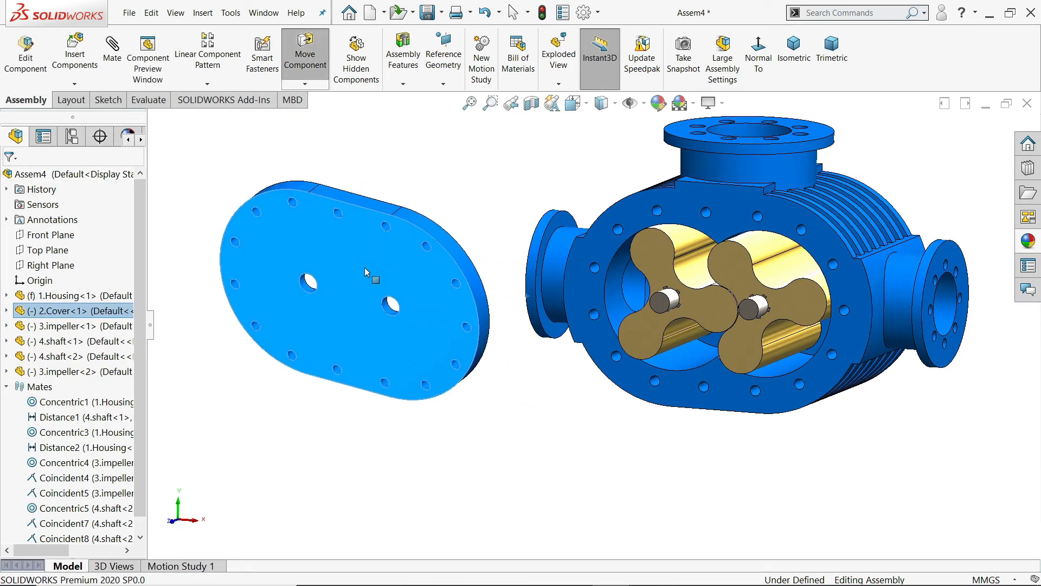
Step: View the housing opening face-on and rotate the first impeller until its lobe meshes with the second impeller without overlapping
scroll(673, 301, "down", 4)
left_click(671, 303)
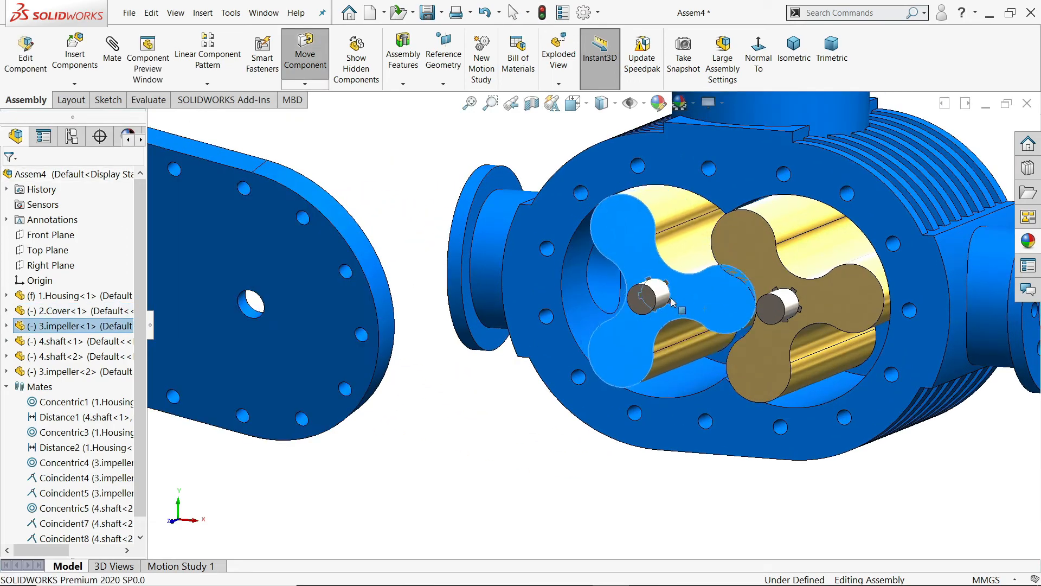
mouse_move(671, 303)
middle_mouse_down()
mouse_move(616, 291)
mouse_move(691, 322)
mouse_move(675, 307)
middle_mouse_up()
scroll(360, 277, "up", 2)
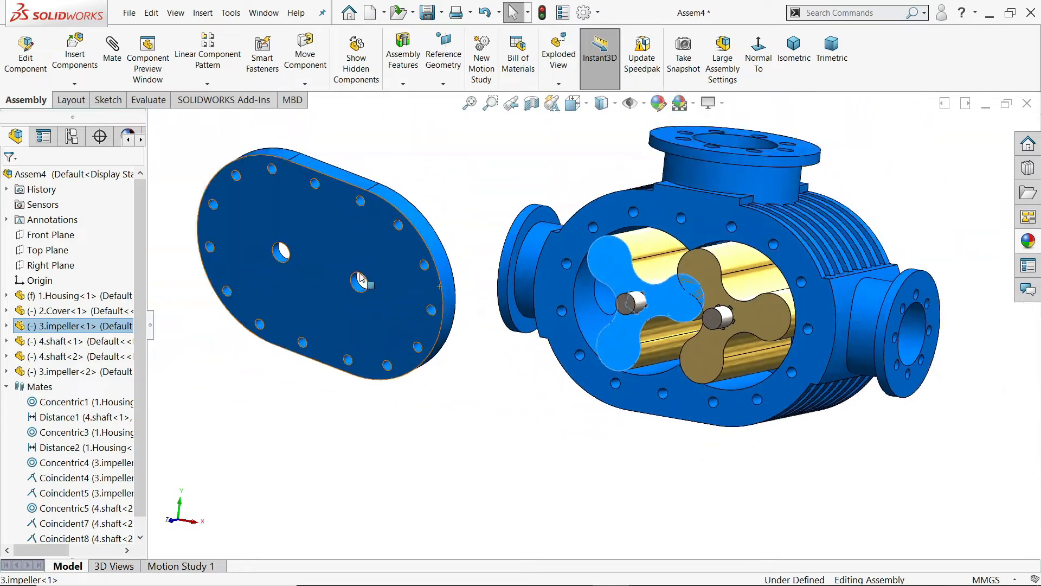
scroll(659, 296, "down", 2)
middle_click_drag(700, 304, 701, 367)
left_click(758, 54)
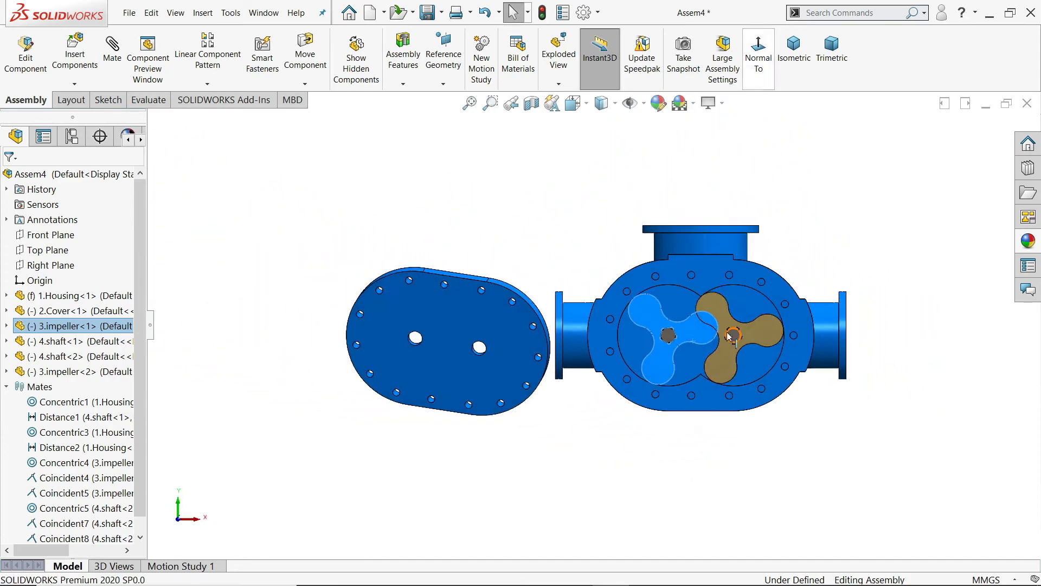
scroll(599, 353, "down", 5)
scroll(599, 355, "down", 3)
left_click_drag(597, 353, 588, 436)
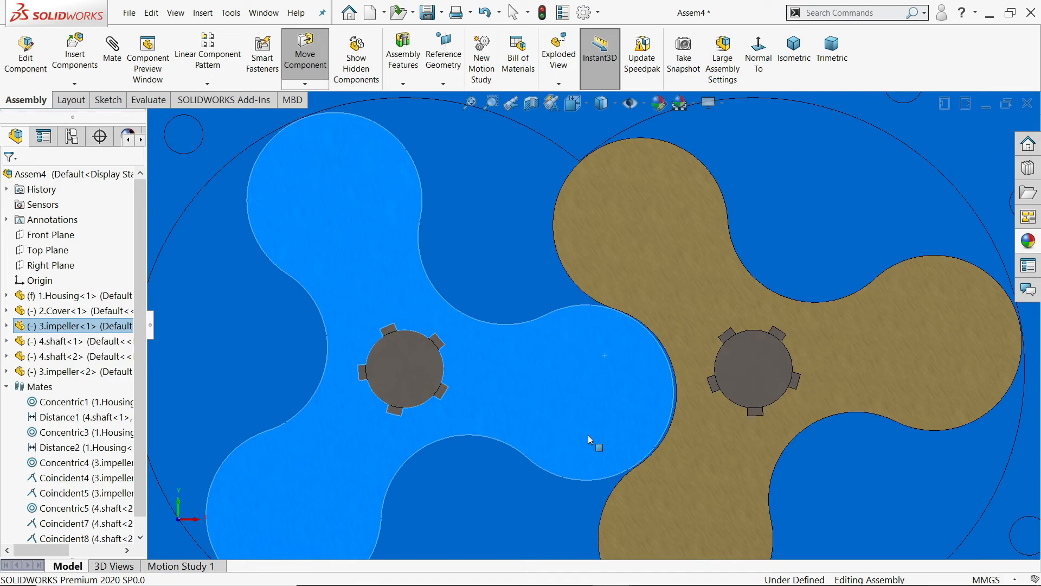
scroll(628, 447, "up", 4)
left_click(853, 160)
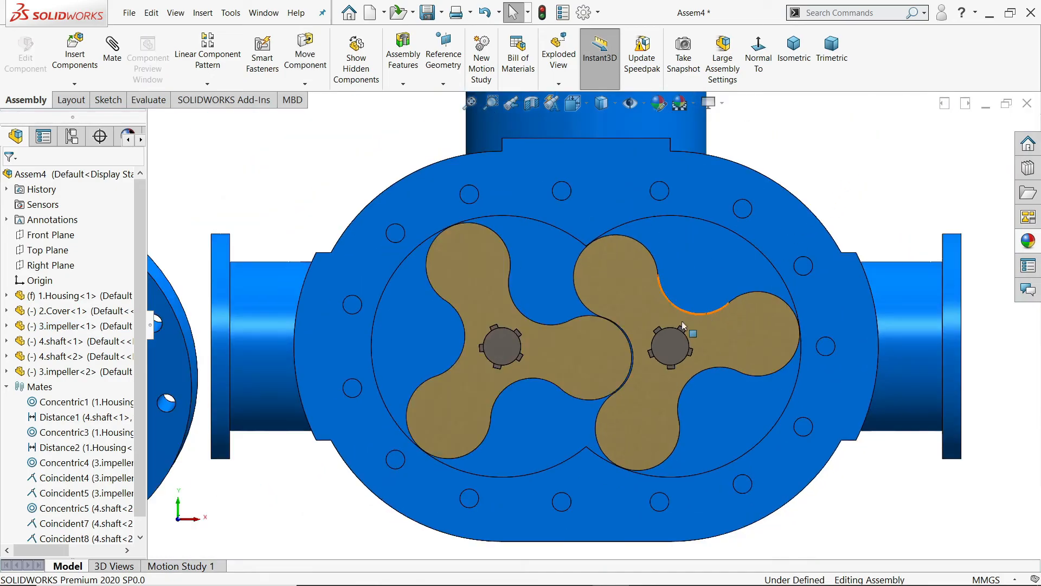
Step: Add a mechanical gear mate with a 20 mm : 20 mm ratio between the two shafts' cylindrical faces, and finish mating
scroll(693, 324, "down", 4)
left_click(112, 52)
left_click(63, 295)
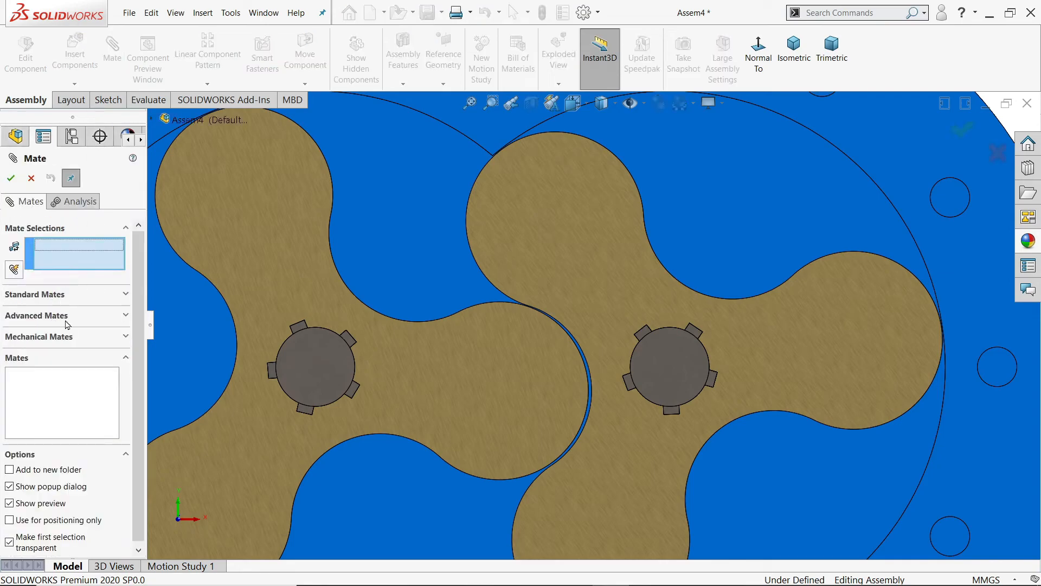
left_click(64, 338)
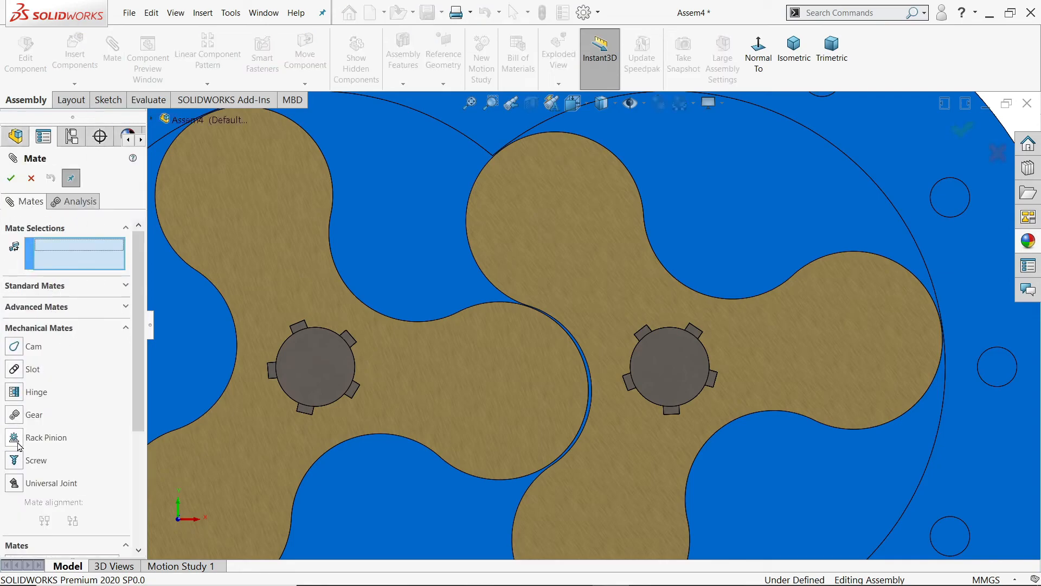
left_click(15, 416)
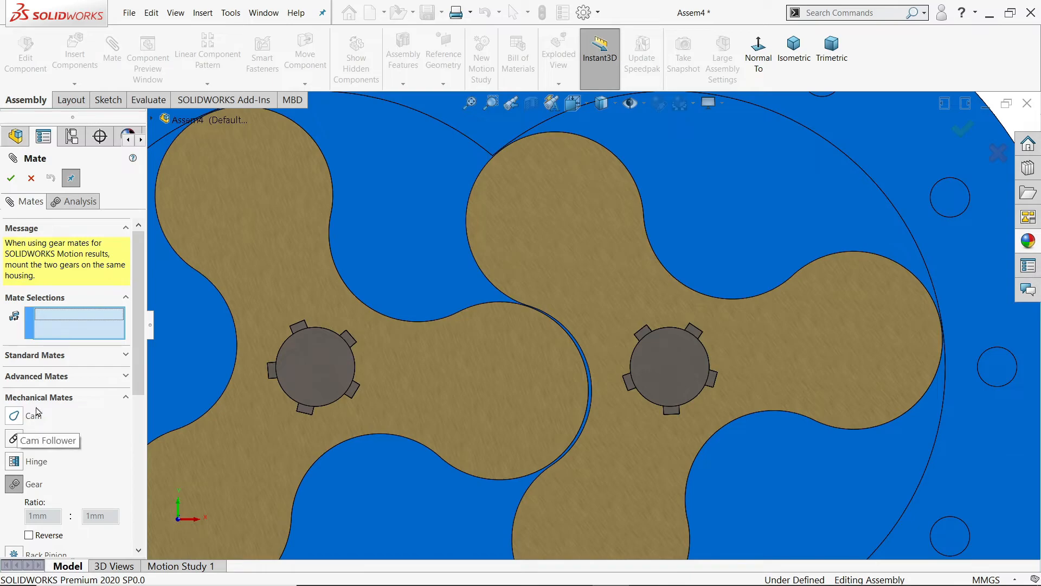
scroll(558, 343, "up", 5)
middle_click_drag(819, 195, 726, 233)
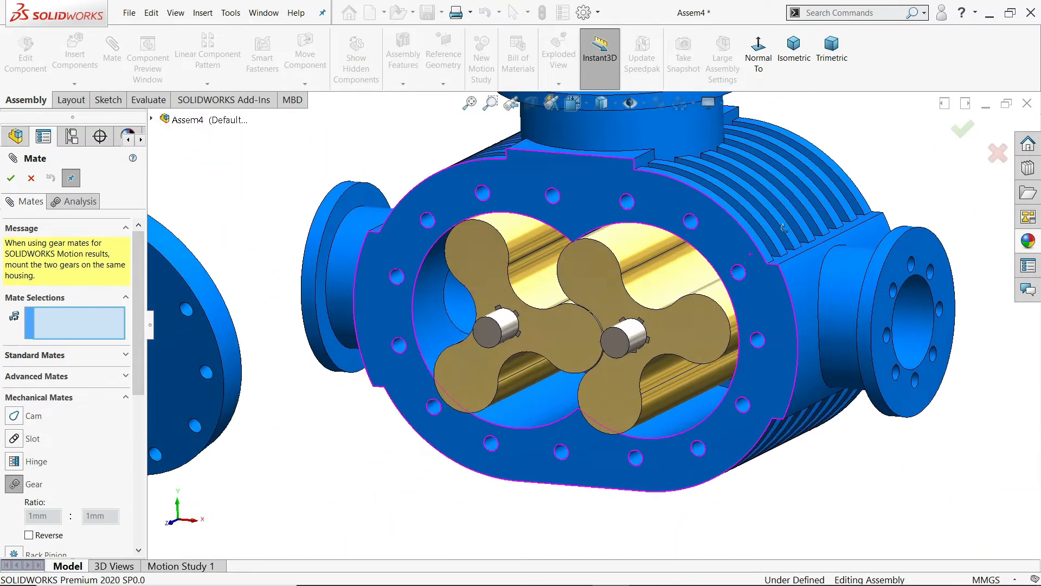
scroll(571, 274, "down", 4)
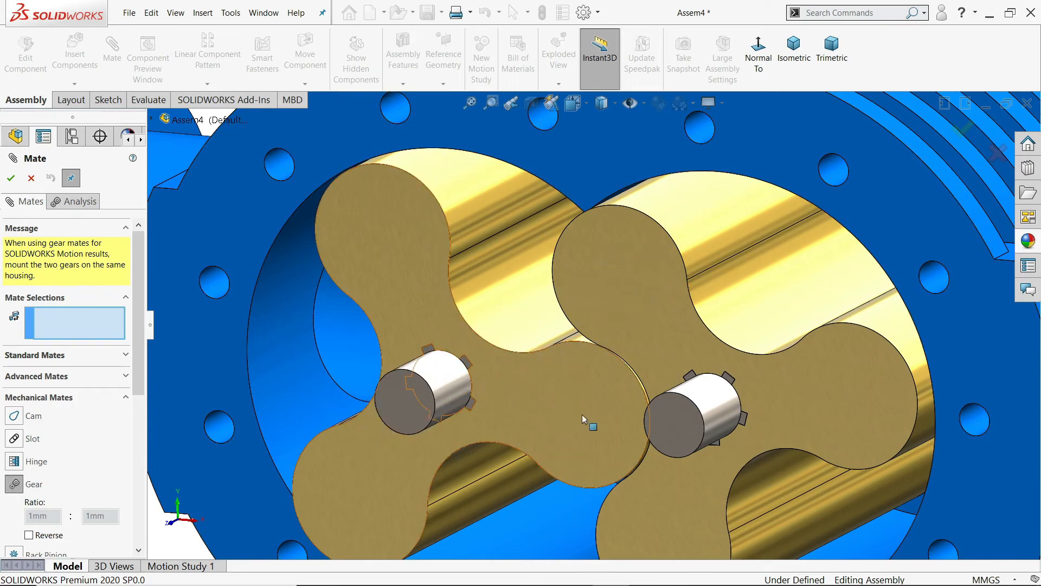
left_click(449, 391)
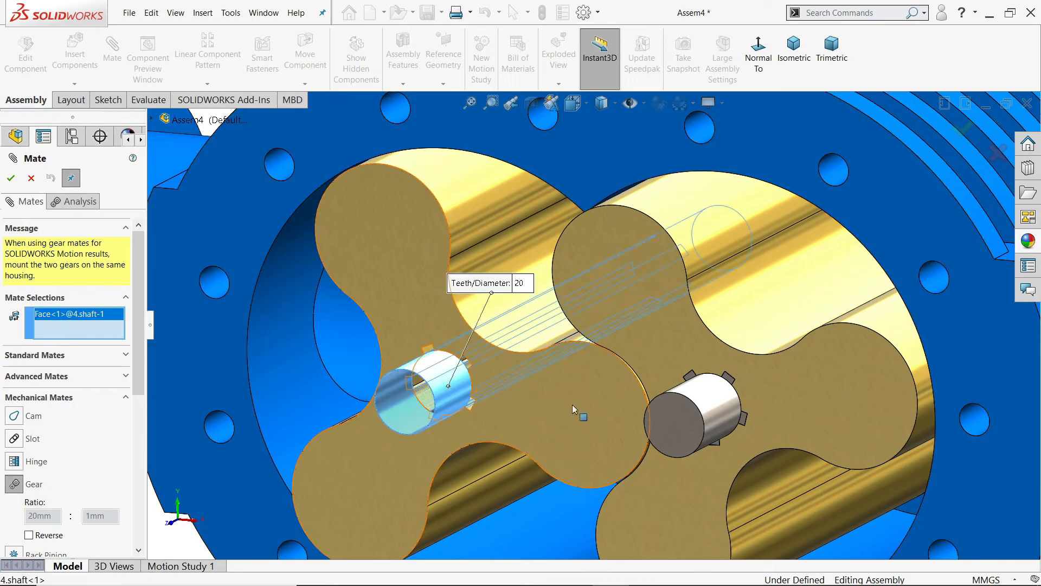
left_click(713, 412)
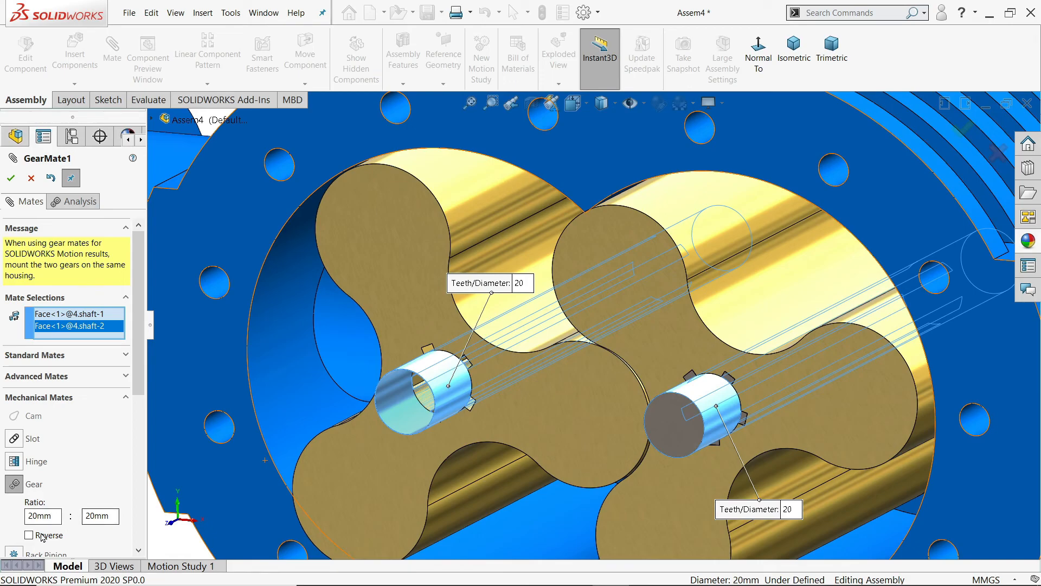
left_click(10, 173)
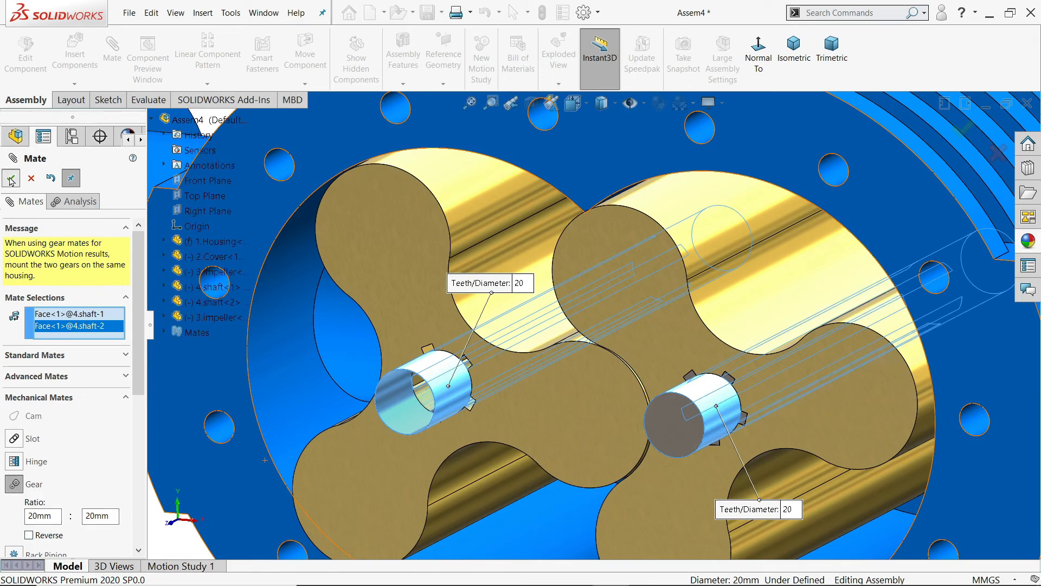
left_click(31, 178)
Step: Turn the second impeller to check how both impellers rotate together in the housing
scroll(639, 415, "up", 6)
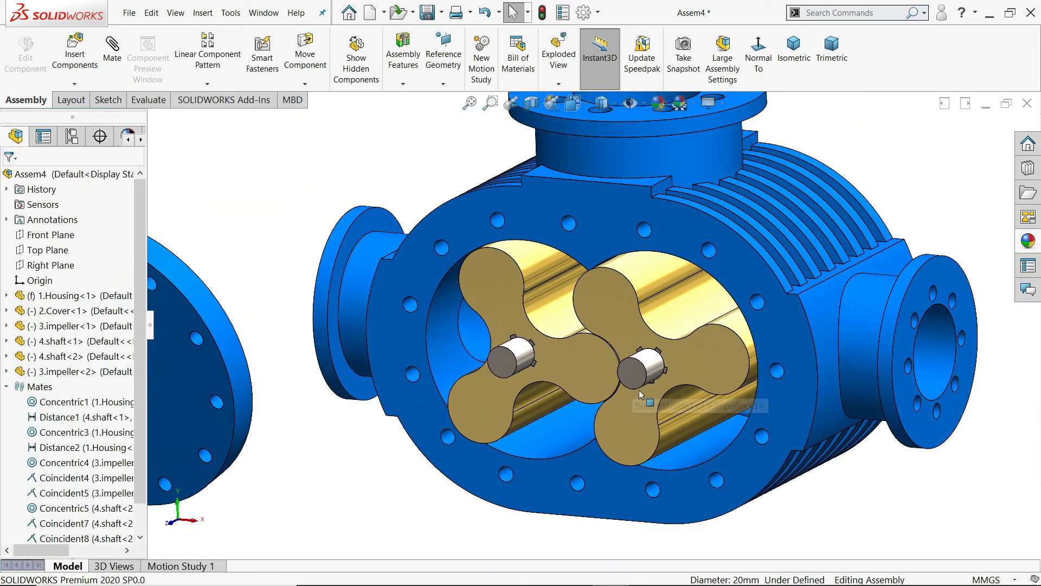
scroll(639, 415, "down", 2)
left_click_drag(651, 436, 581, 353)
middle_click_drag(724, 342, 705, 442)
scroll(592, 399, "up", 5)
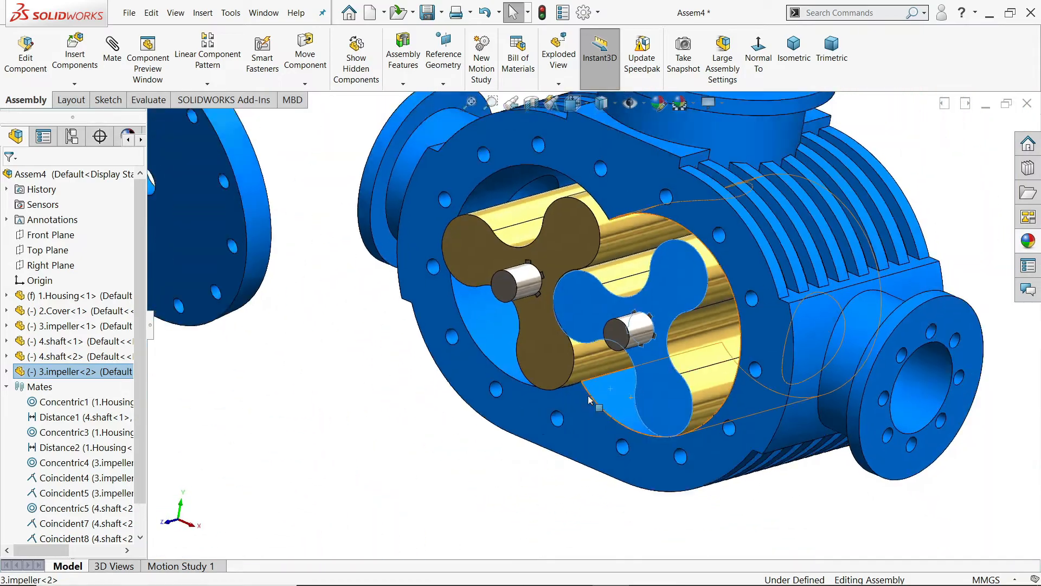
key("Escape")
Step: Add a concentric mate between one of the cover's shaft holes and the second shaft's cylindrical face
scroll(591, 239, "down", 3)
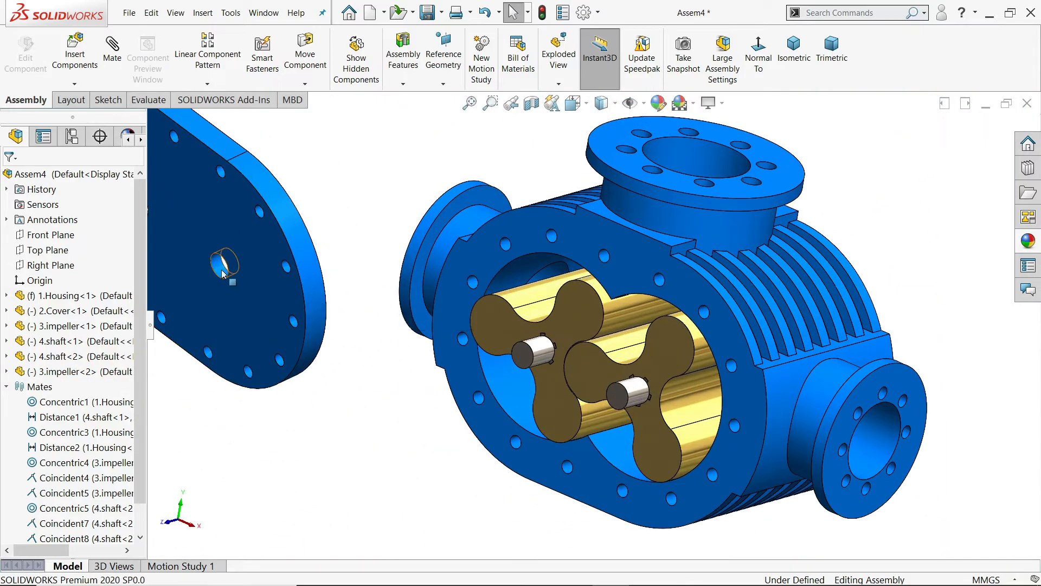
left_click(221, 264)
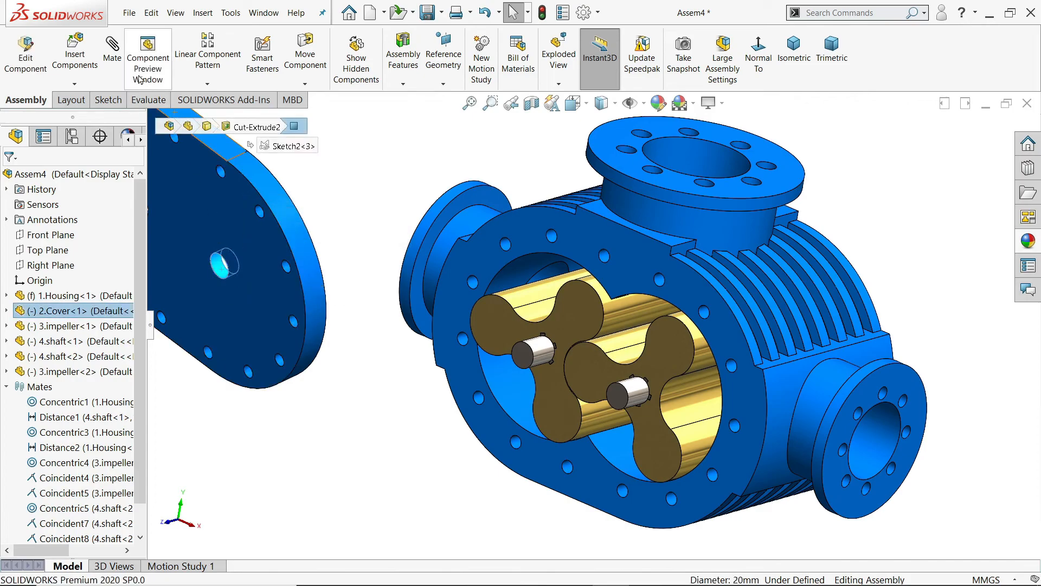
left_click(112, 54)
scroll(680, 412, "down", 2)
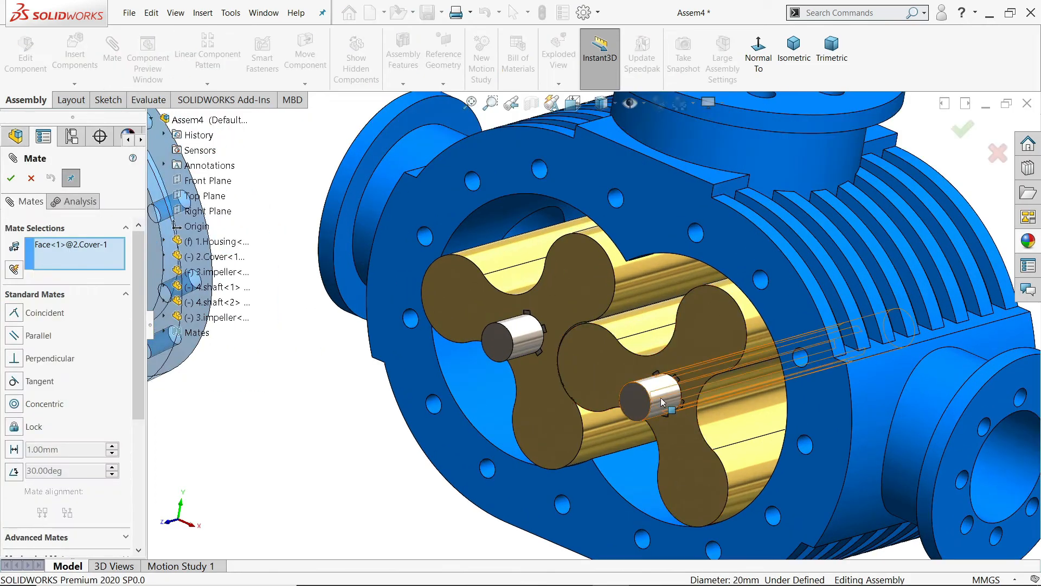
left_click(655, 411)
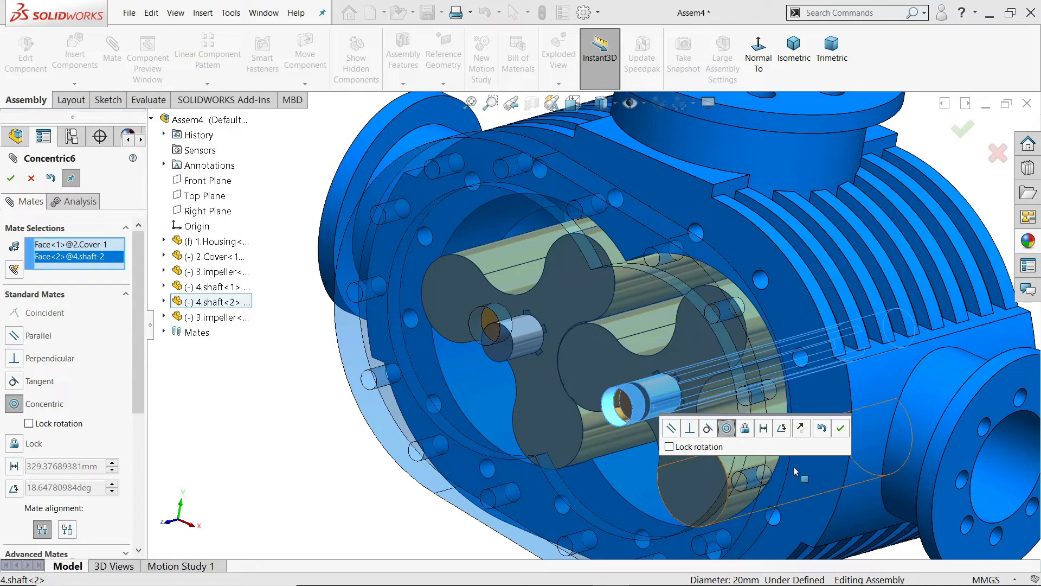
scroll(657, 396, "up", 5)
scroll(680, 379, "down", 3)
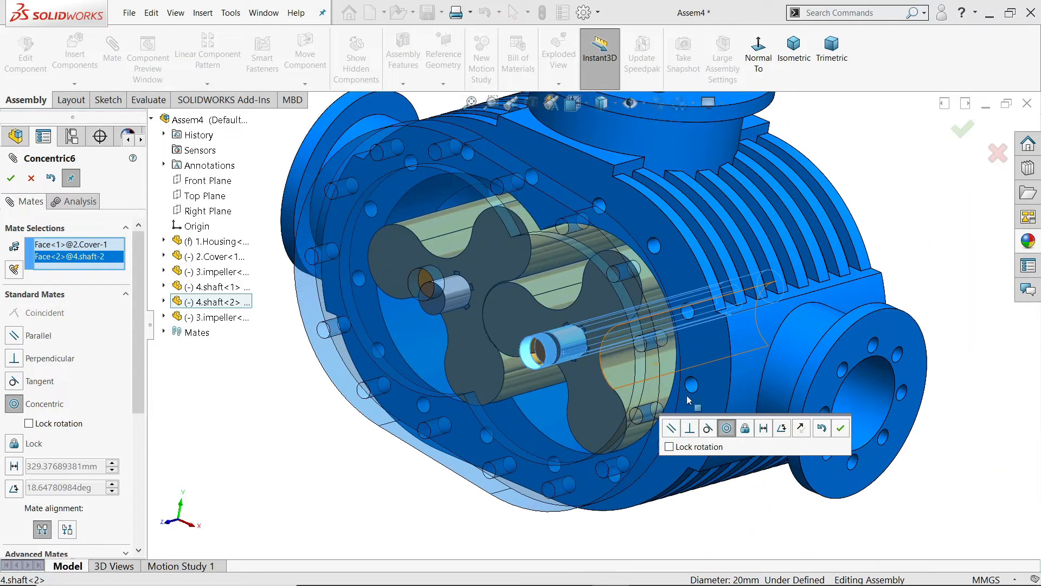
middle_click_drag(705, 380, 749, 359)
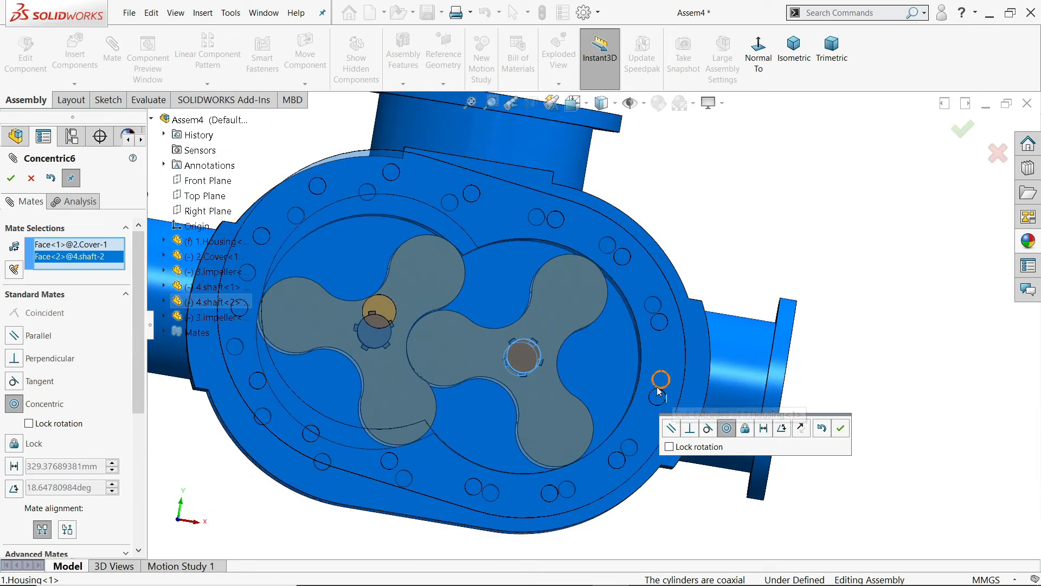
scroll(352, 293, "up", 2)
scroll(397, 275, "down", 4)
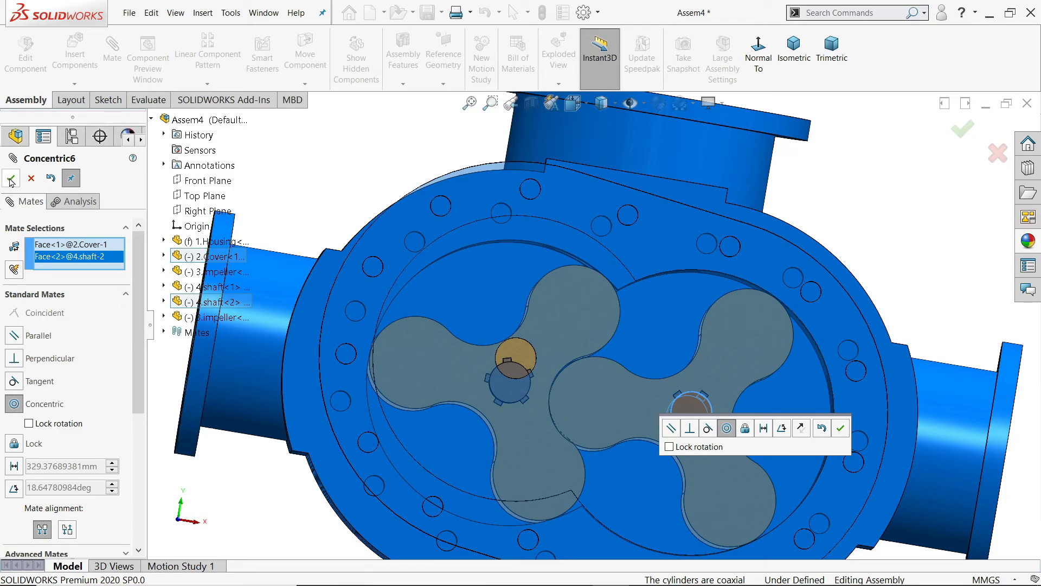
left_click(839, 428)
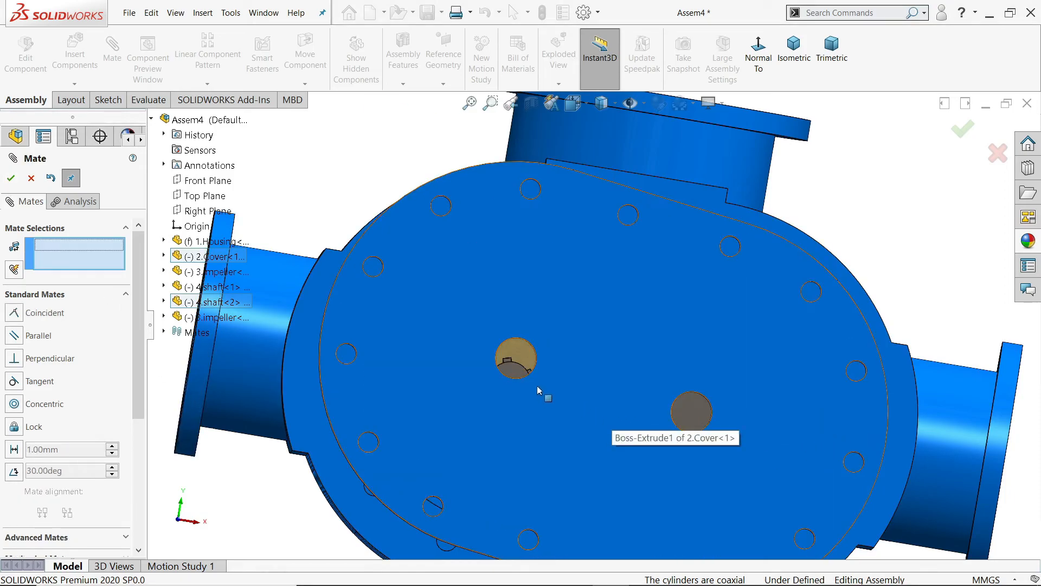
Step: Add a concentric mate between the first shaft's cylindrical face and the cover's other shaft hole
scroll(545, 345, "up", 2)
scroll(540, 352, "down", 8)
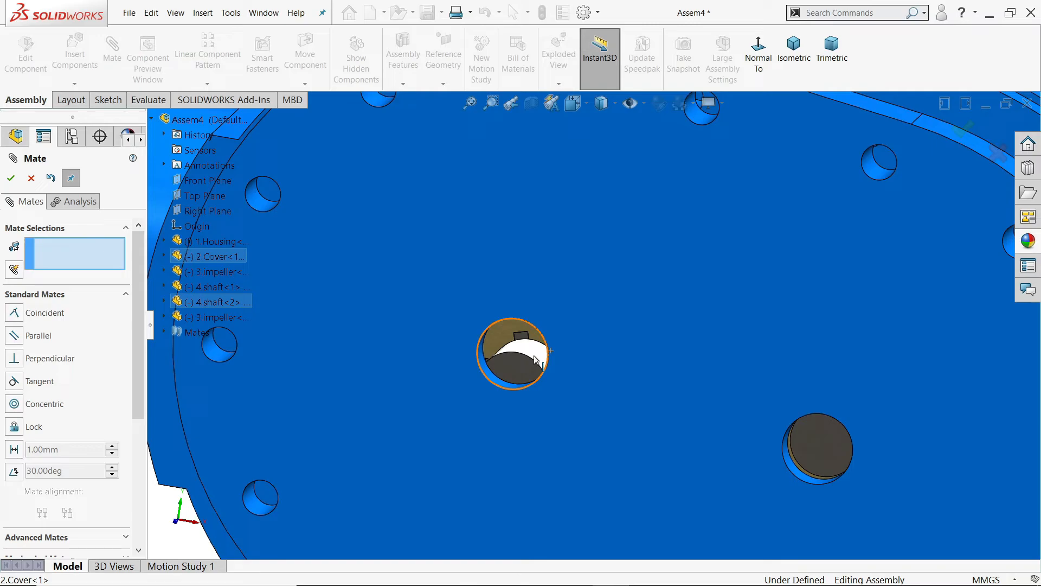
left_click(536, 358)
middle_click_drag(537, 358, 372, 430)
left_click(372, 430)
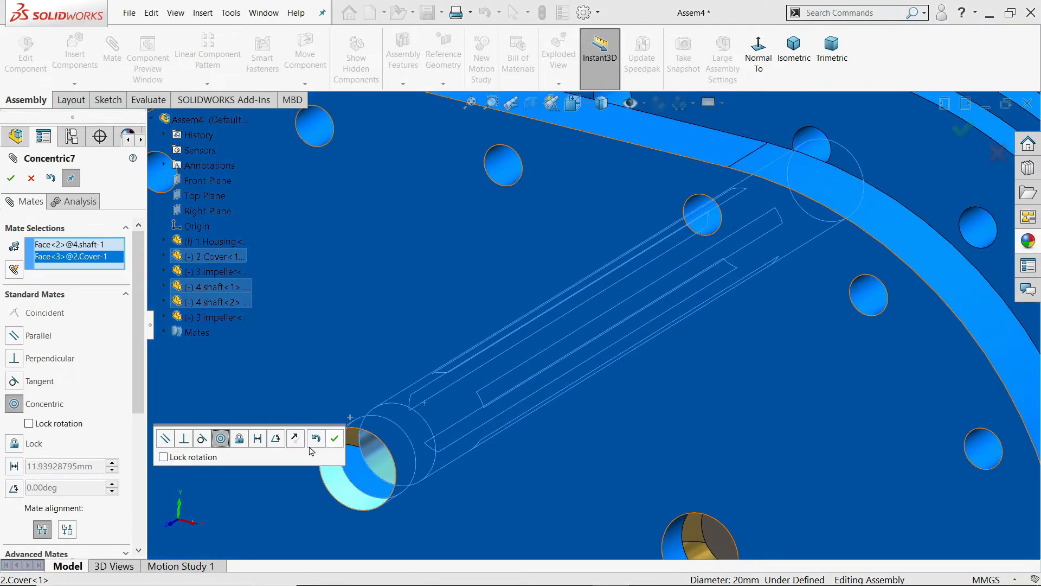
left_click(334, 442)
key("f")
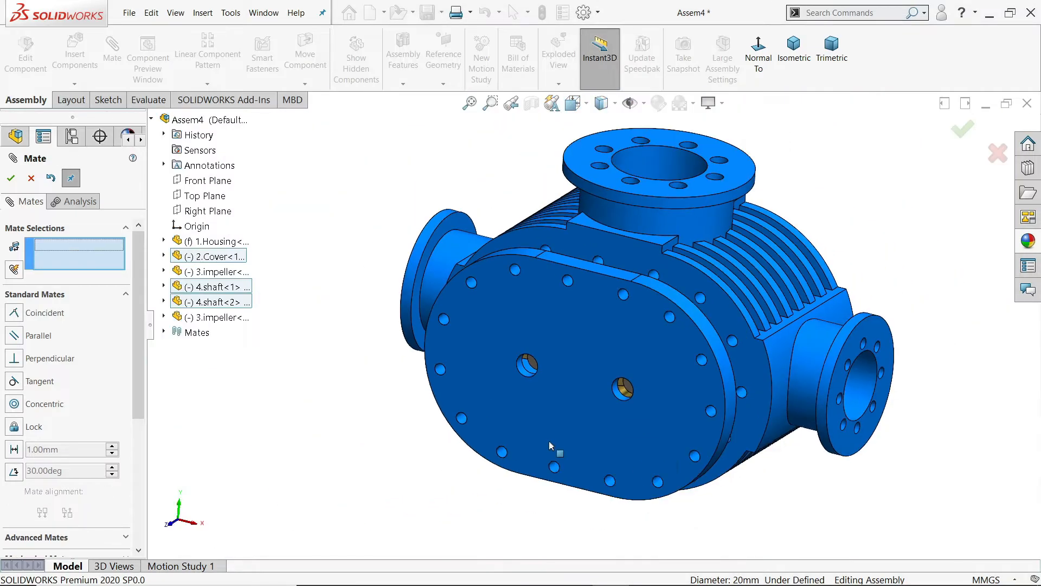
Step: Add a coincident mate between the housing's front flange face and the cover's inner face to close the housing
scroll(558, 446, "down", 3)
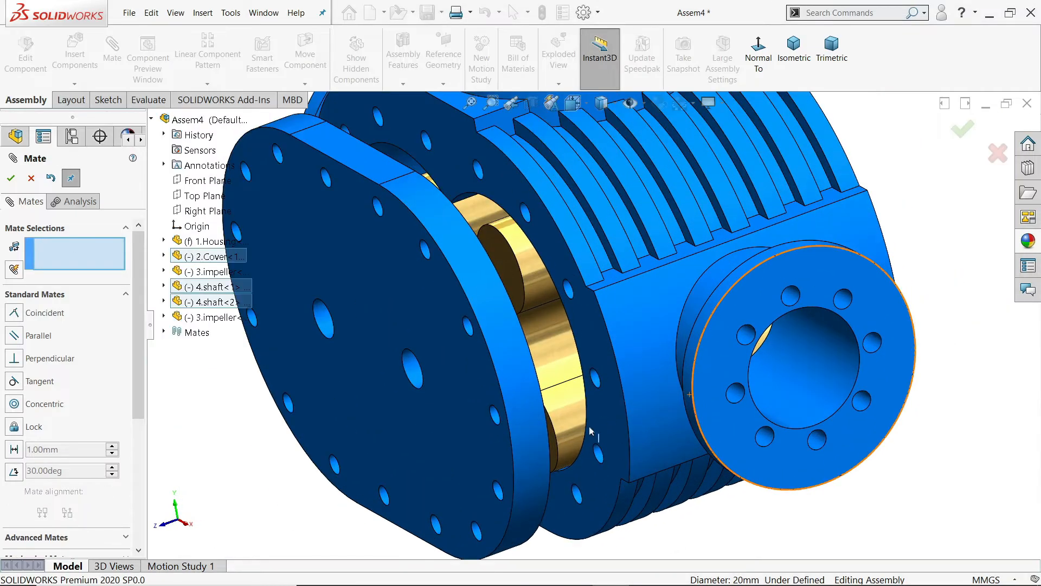
left_click(603, 434)
middle_click_drag(602, 434, 537, 437)
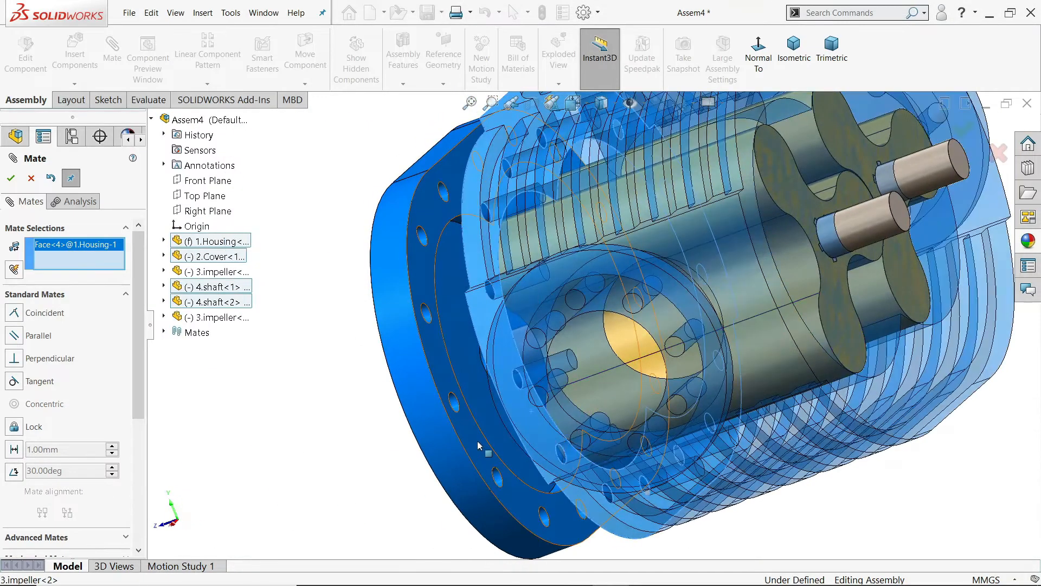
left_click(475, 443)
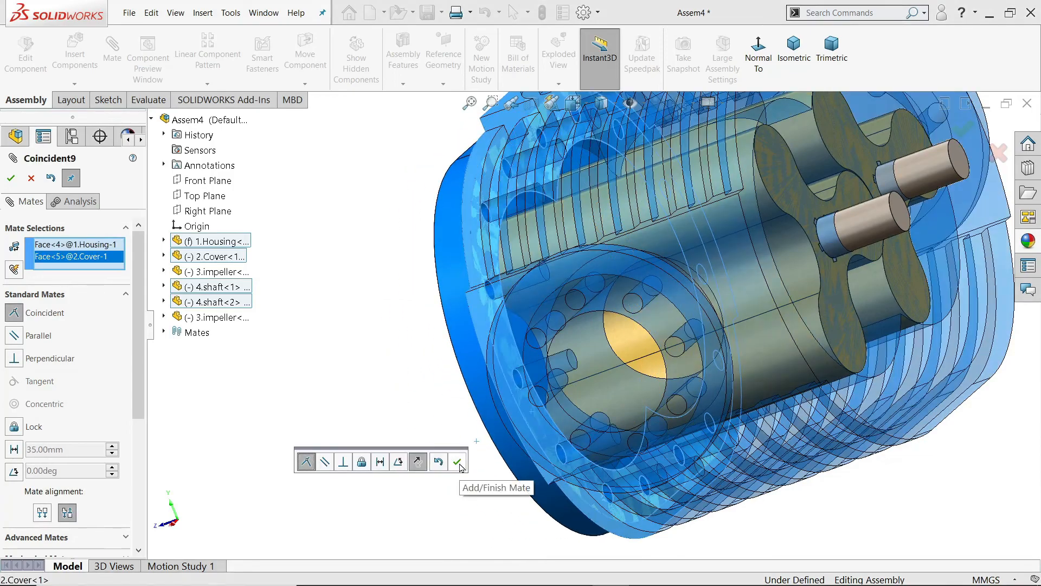
left_click(458, 463)
middle_click_drag(464, 471, 574, 456)
scroll(545, 464, "up", 5)
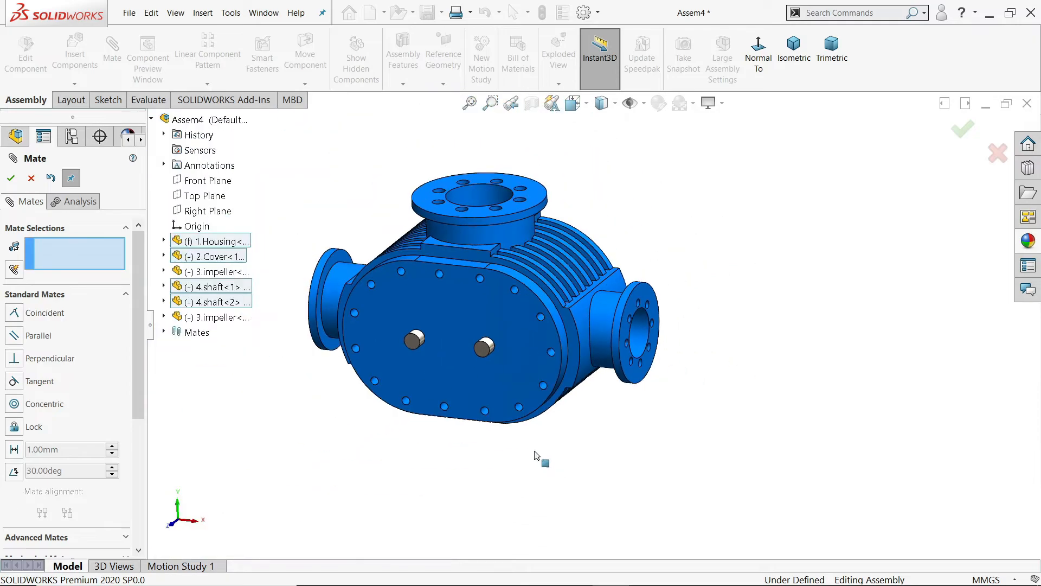
scroll(483, 334, "down", 1)
middle_click_drag(483, 334, 498, 374)
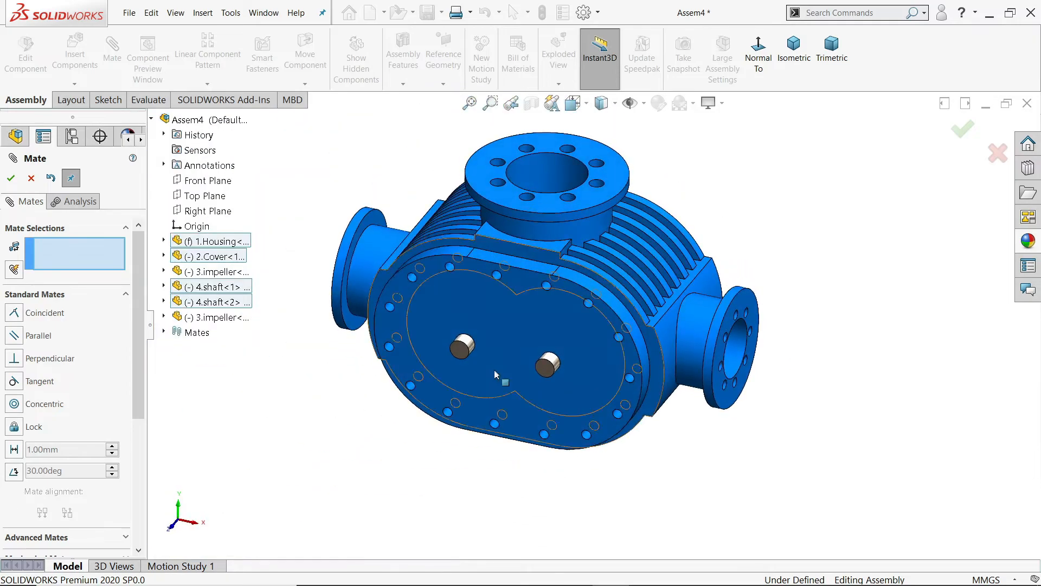
Step: Finish mating the cover and open the ANSI Metric Hex Head bolts and screws in the Toolbox library
left_click(11, 179)
scroll(422, 243, "down", 2)
middle_click_drag(577, 360, 611, 400)
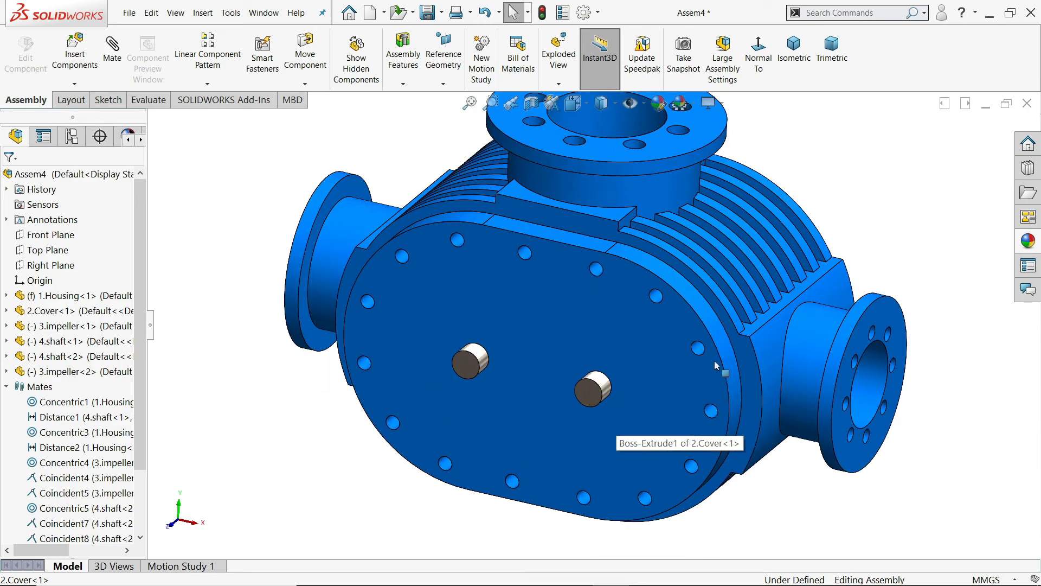
scroll(714, 376, "down", 1)
left_click(1029, 169)
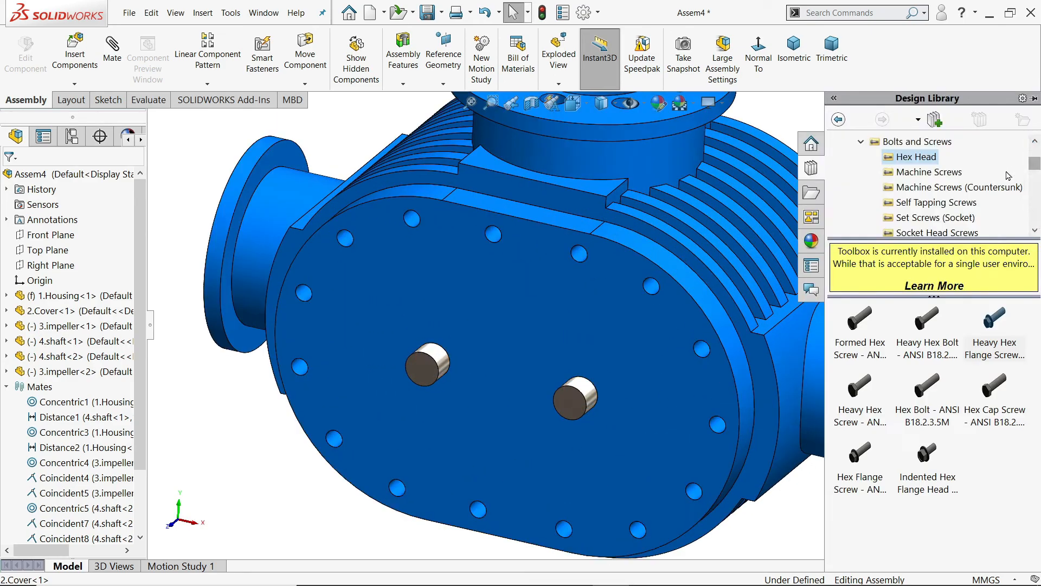
scroll(865, 145, "up", 2)
left_click(872, 143)
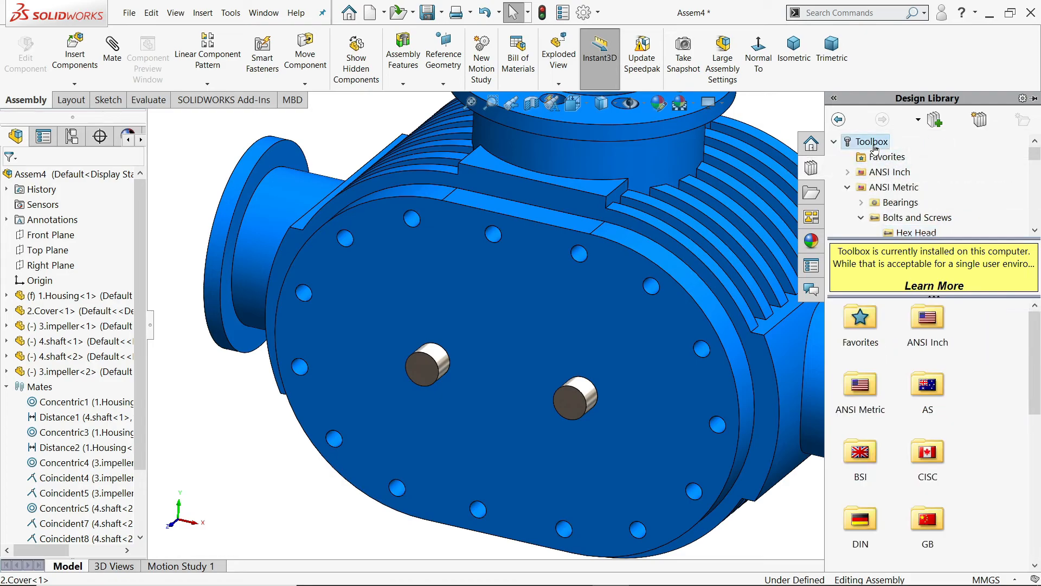
double_click(866, 387)
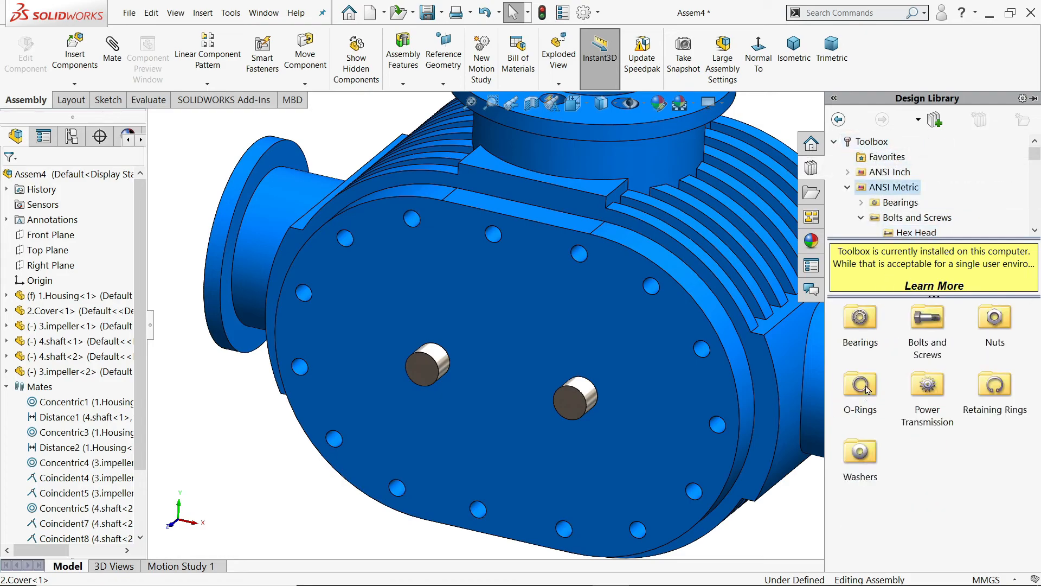
double_click(927, 320)
double_click(857, 331)
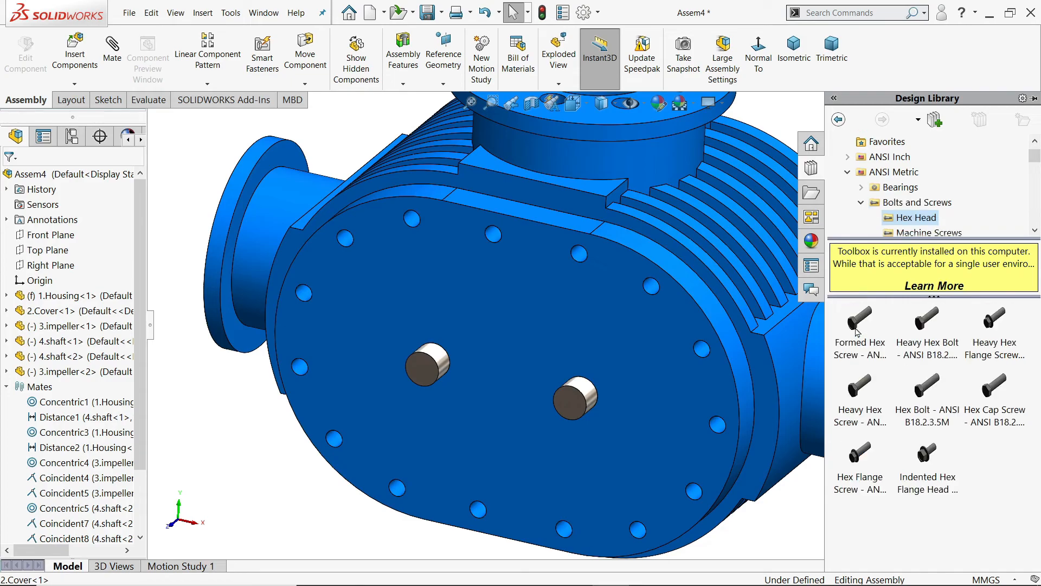
Step: Insert a Heavy Hex Flange Screw into a bolt hole beside the second shaft on the cover, with size M10 and length 50
mouse_move(995, 337)
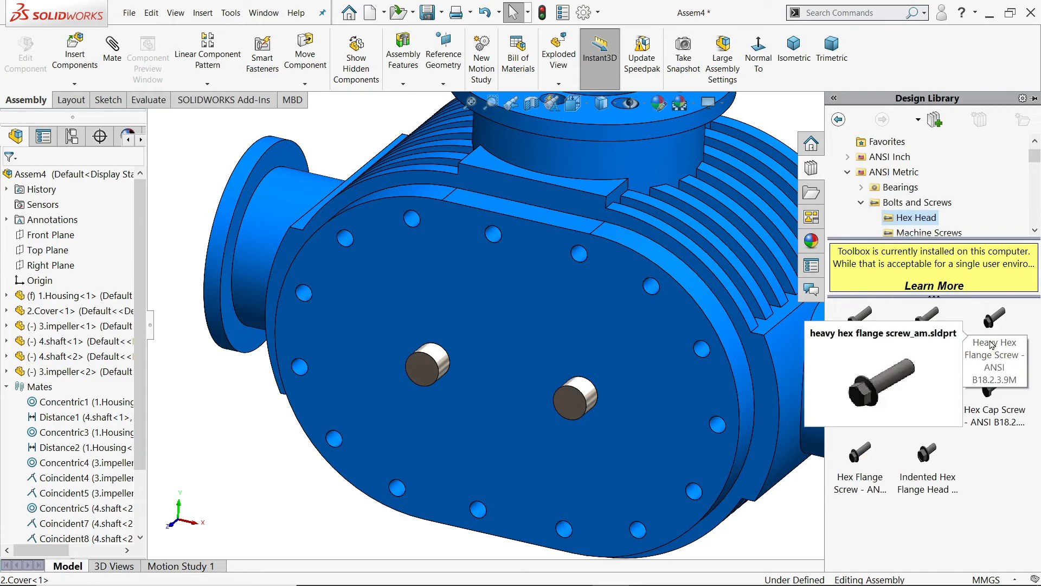
scroll(694, 488, "down", 3)
scroll(758, 316, "down", 5)
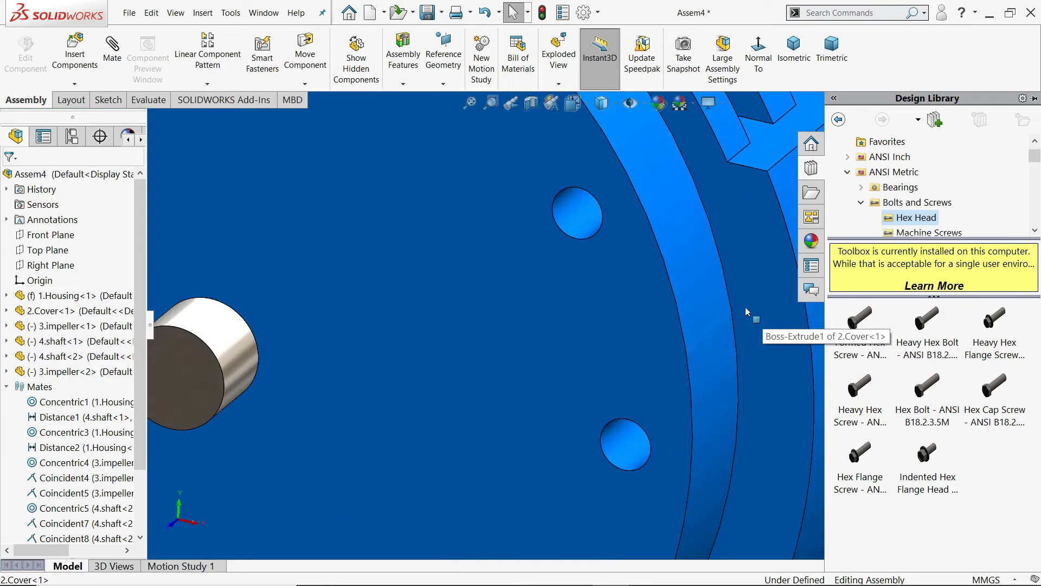
left_click_drag(996, 334, 607, 224)
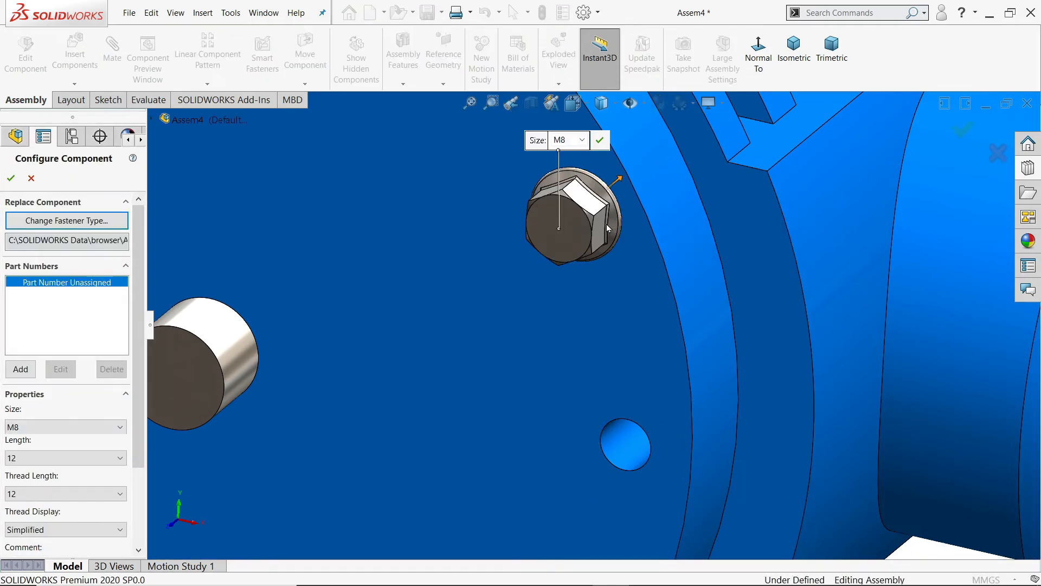
left_click(582, 139)
left_click(569, 185)
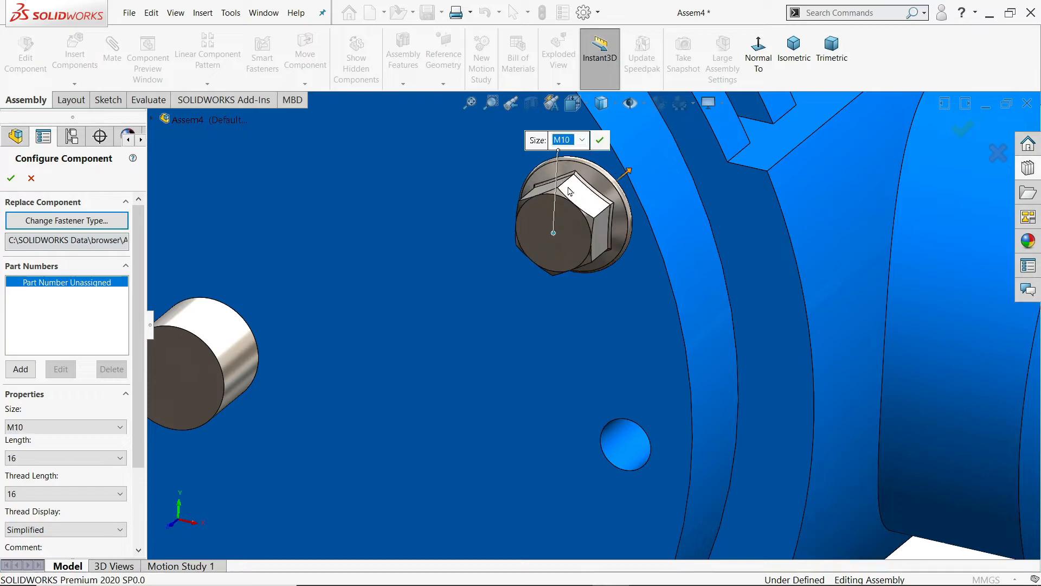
left_click(19, 461)
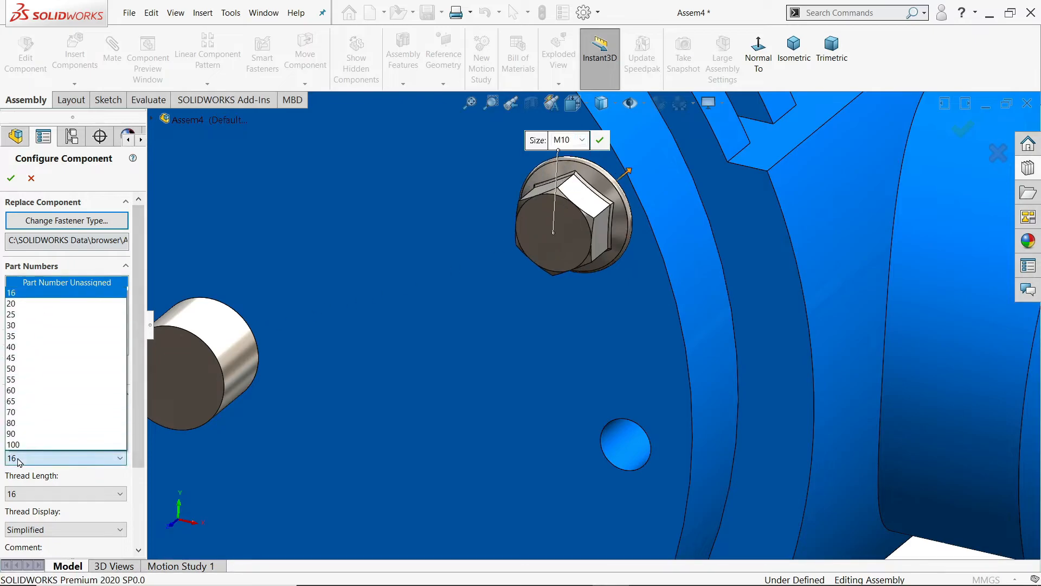
left_click(14, 373)
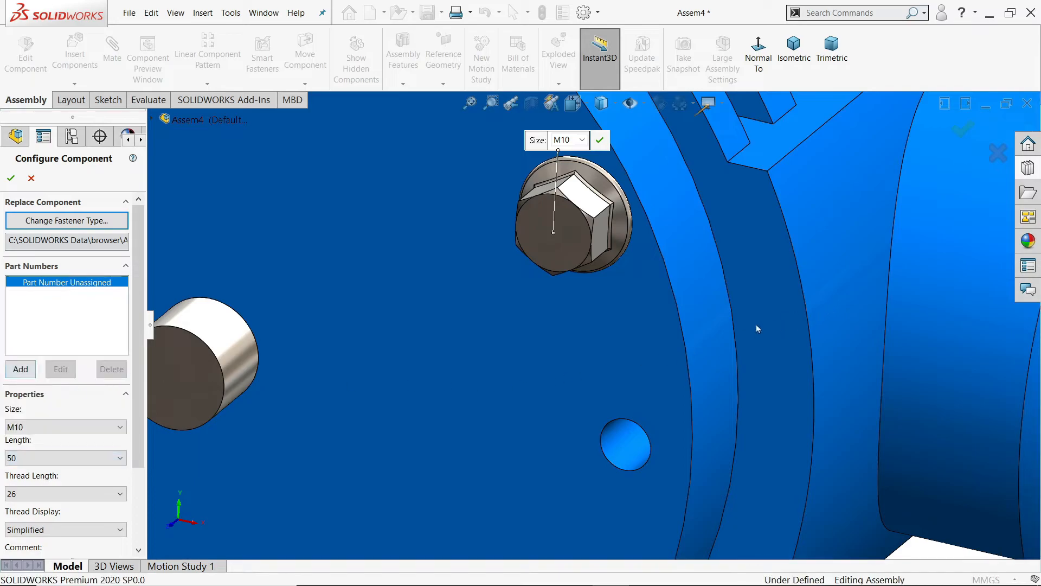
left_click(11, 180)
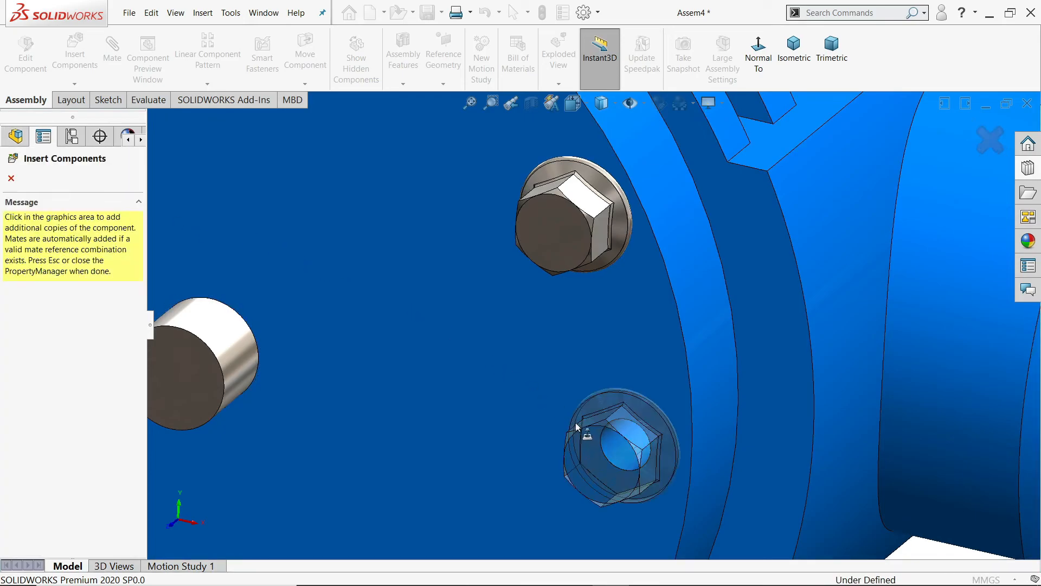
Step: Place four more copies of the flange screw in the cover holes just below and above the first screw, up to the upper edge
left_click(583, 443)
scroll(585, 434, "up", 5)
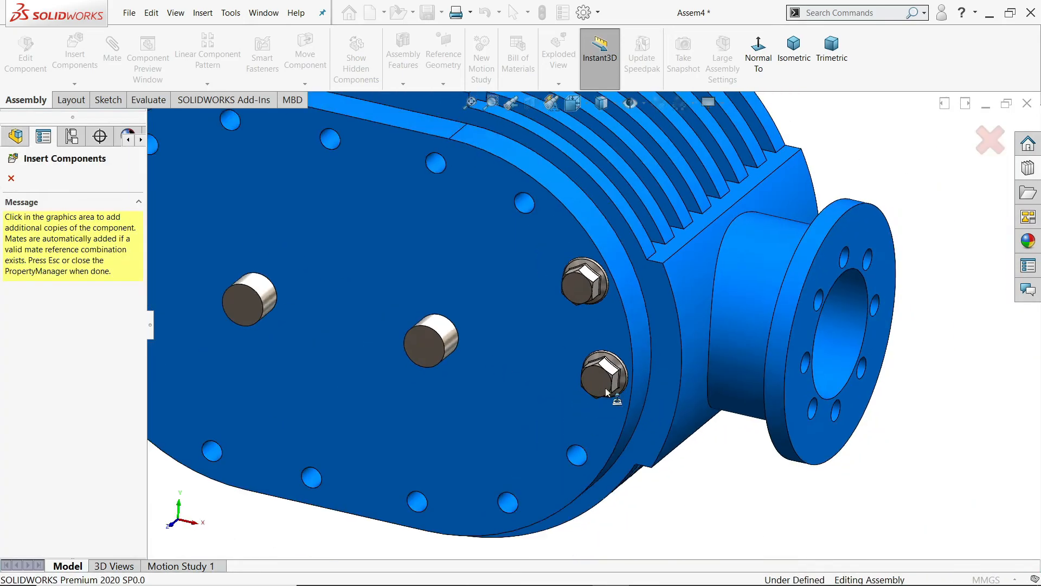
scroll(528, 222, "down", 5)
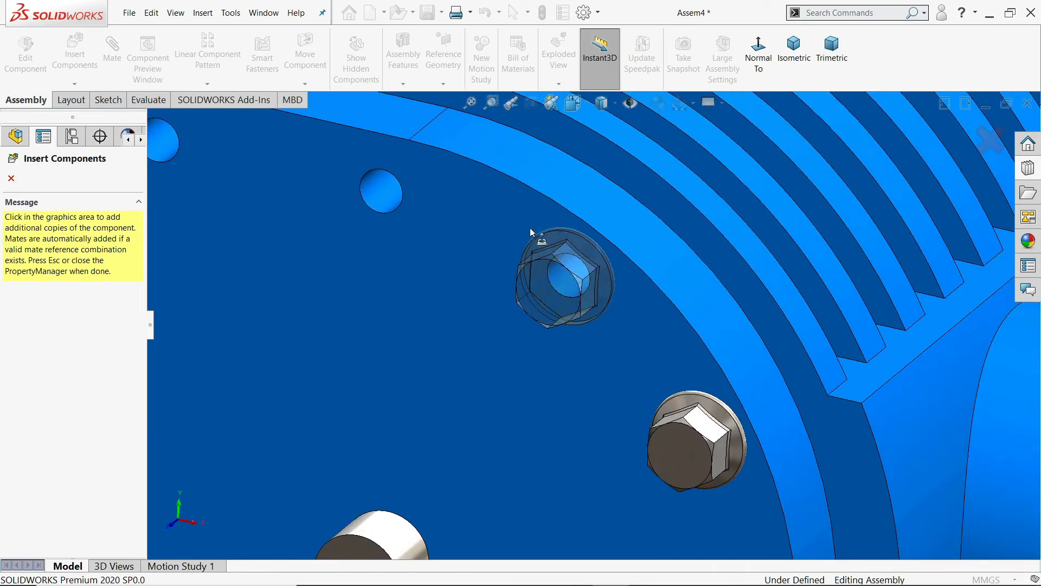
left_click(583, 264)
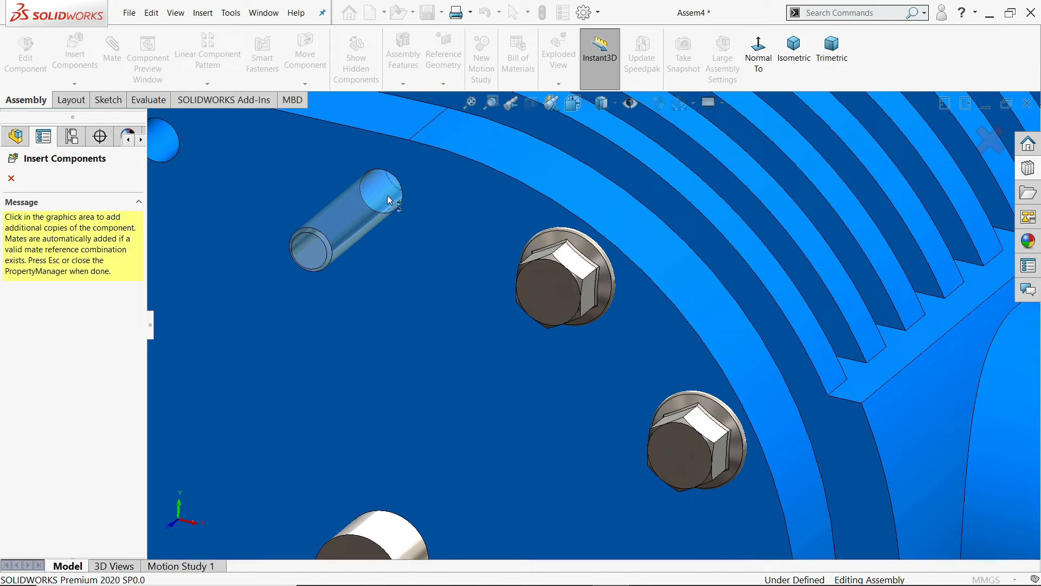
left_click(406, 208)
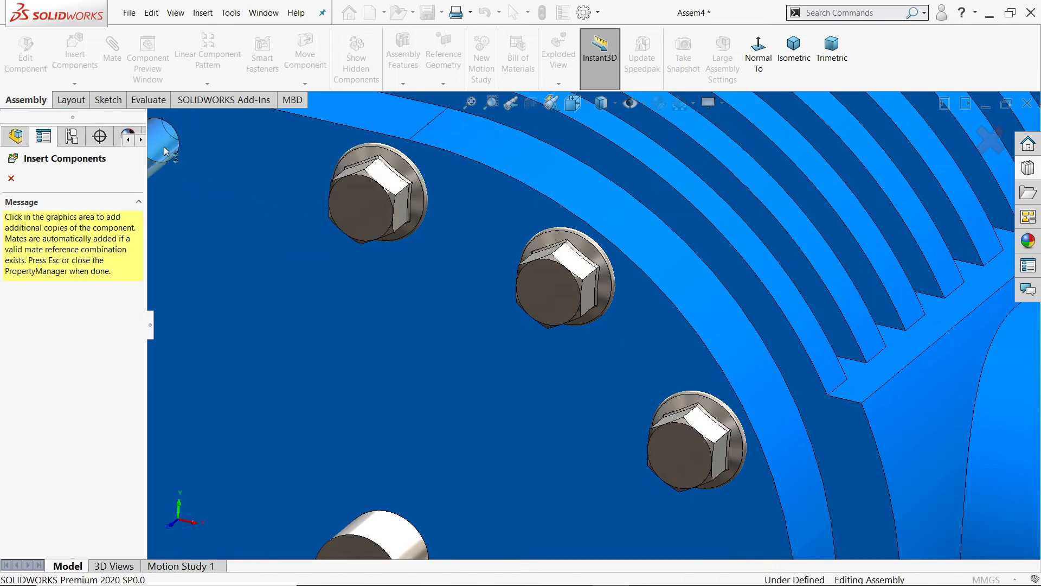
scroll(421, 297, "up", 8)
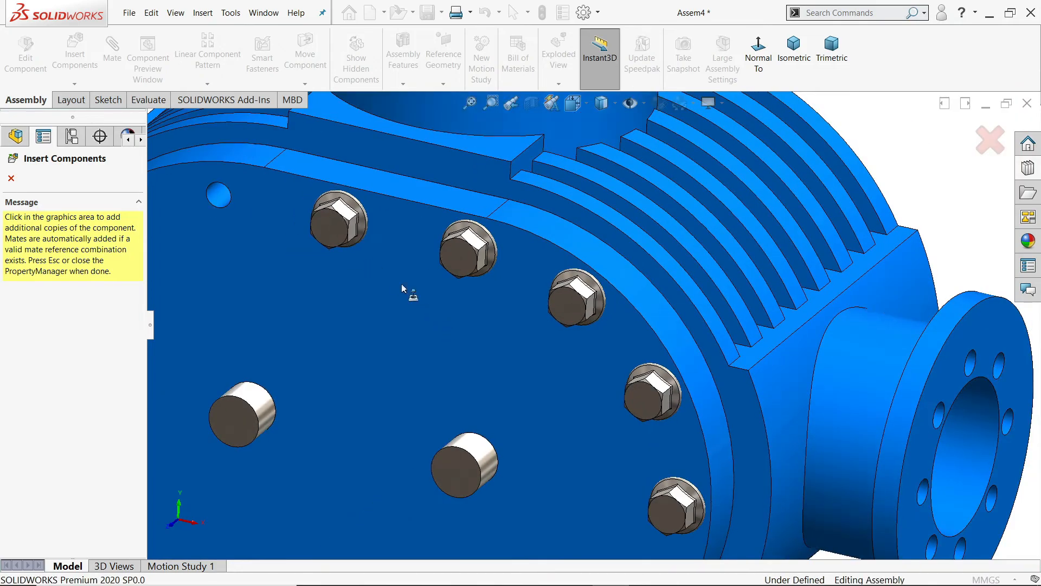
Step: Place four more flange screws around the cover's upper corner and outer side beside the first shaft
scroll(408, 258, "down", 10)
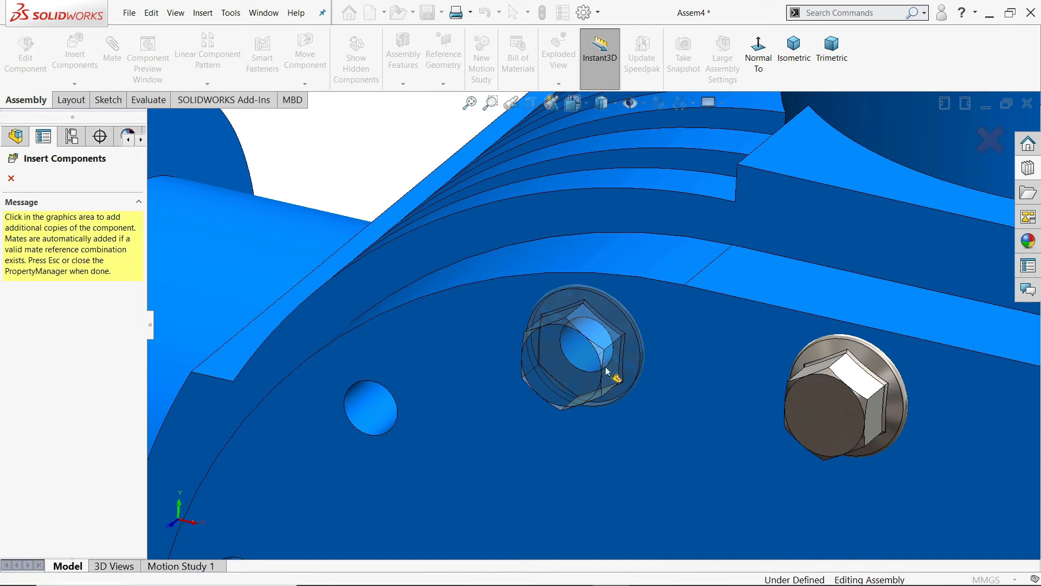
left_click(607, 372)
scroll(471, 418, "up", 8)
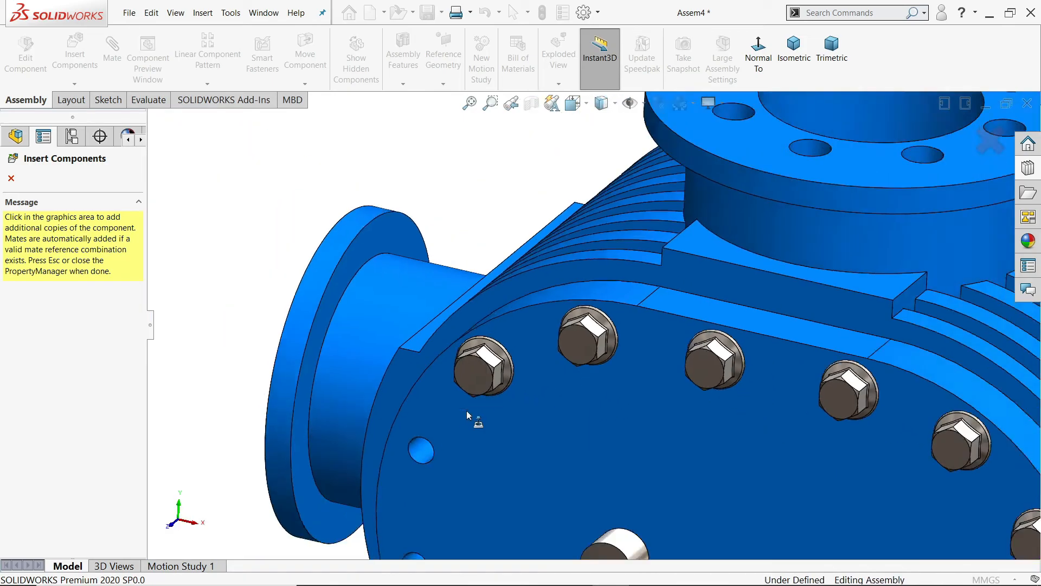
scroll(454, 348, "down", 6)
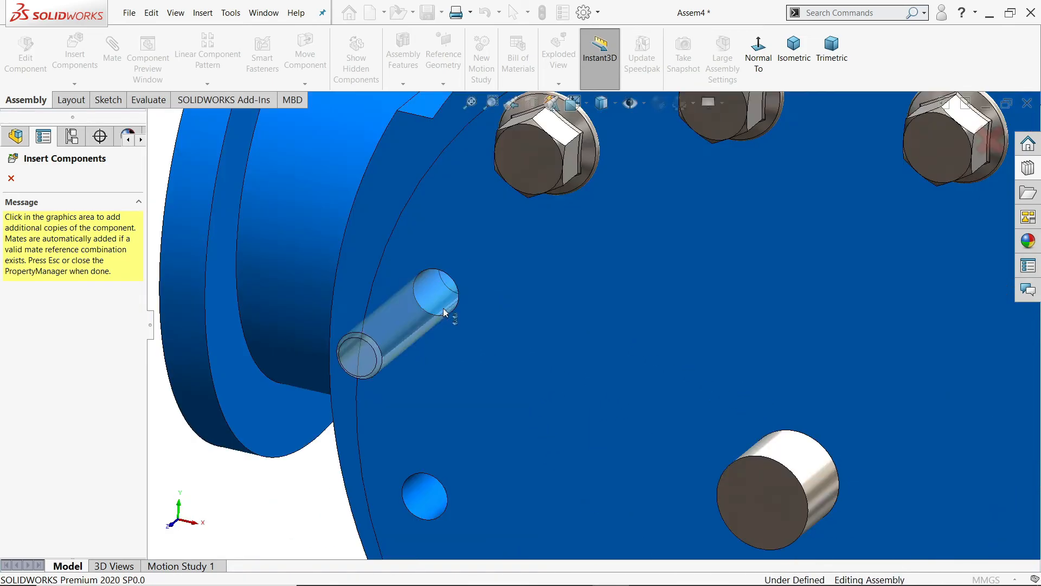
left_click(465, 350)
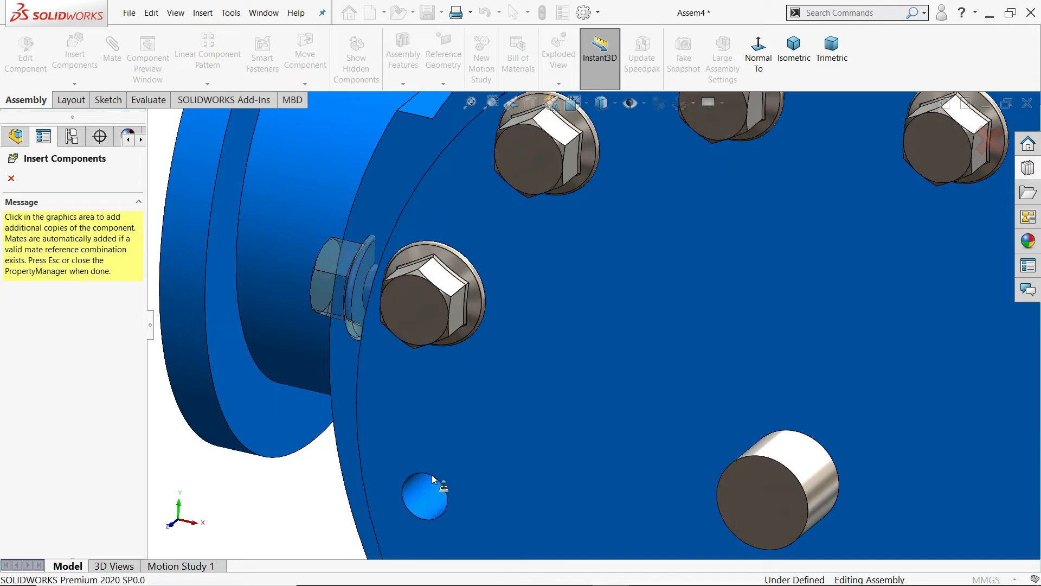
scroll(465, 488, "up", 8)
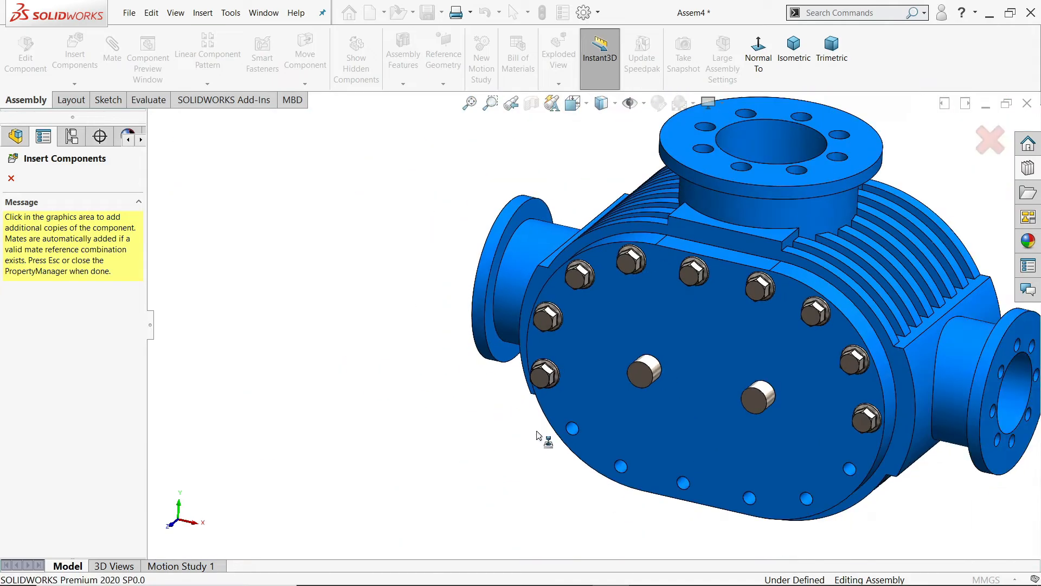
Step: Place flange screws in the six remaining holes along the cover's lower edge and end the insertion
scroll(538, 434, "down", 7)
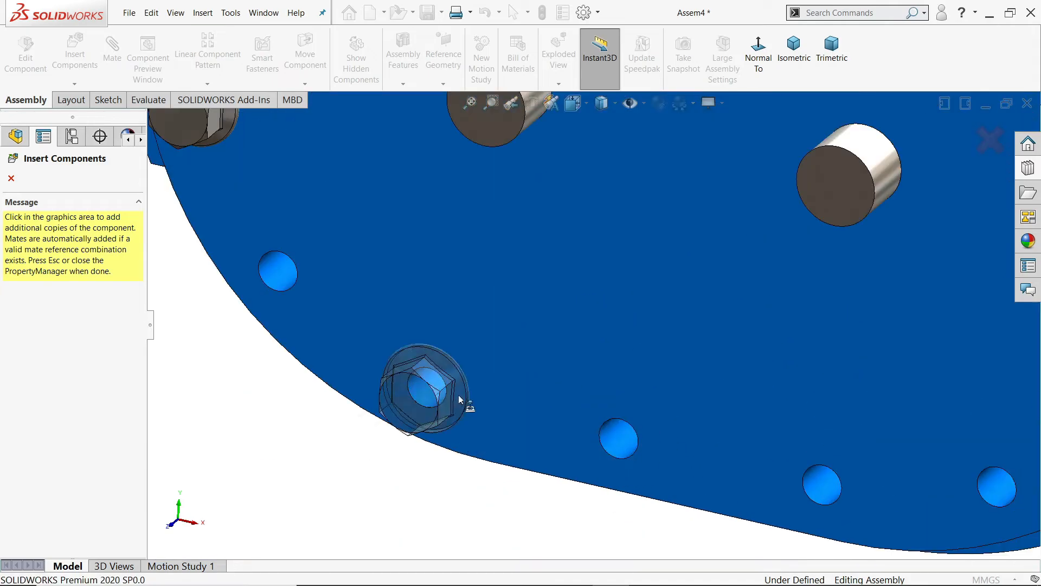
left_click(424, 383)
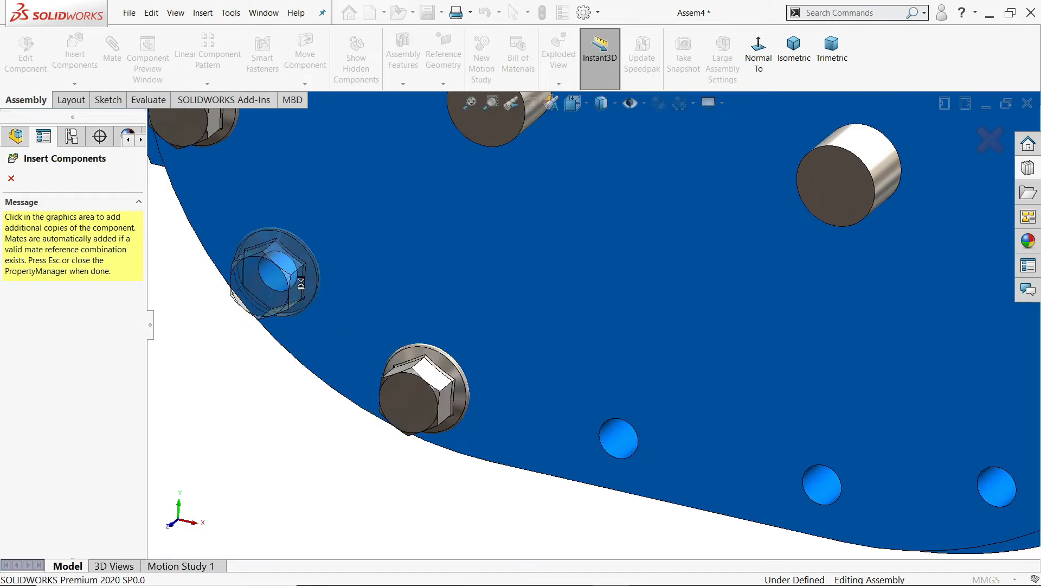
left_click(287, 277)
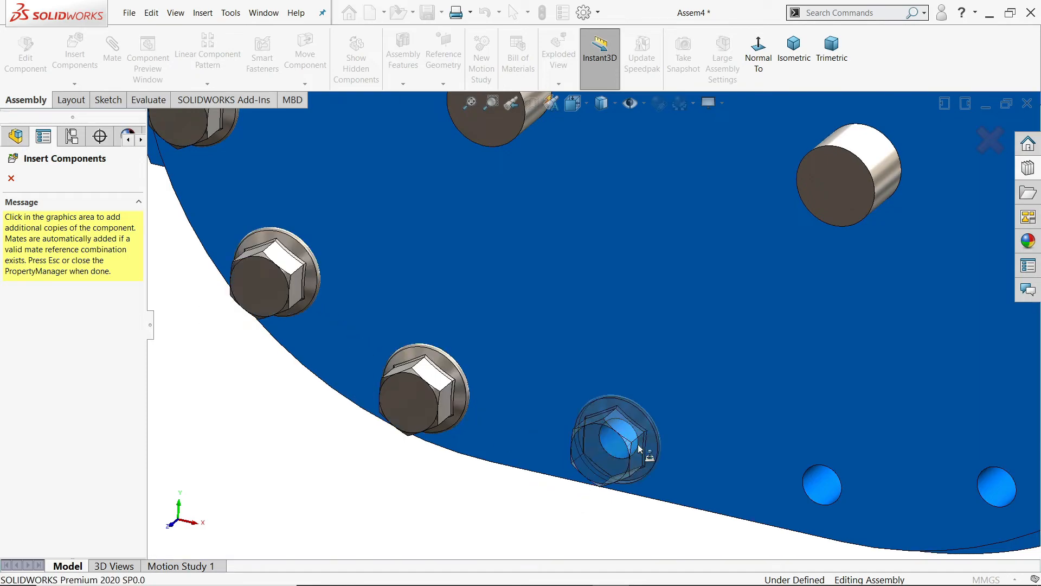
left_click(736, 471)
left_click(805, 480)
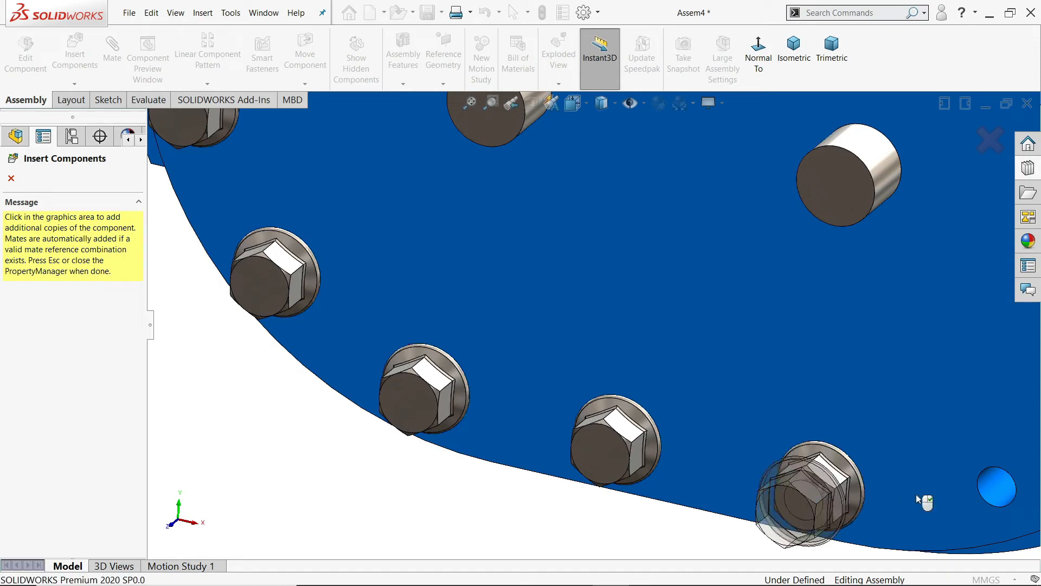
left_click(978, 499)
scroll(813, 455, "up", 3)
scroll(813, 455, "up", 2)
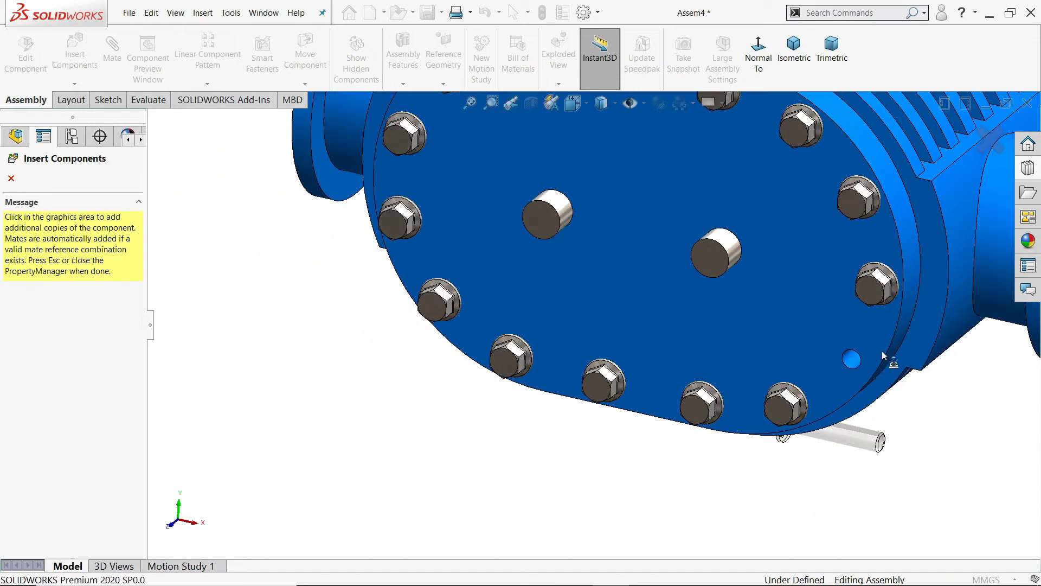
scroll(791, 431, "down", 5)
left_click(797, 366)
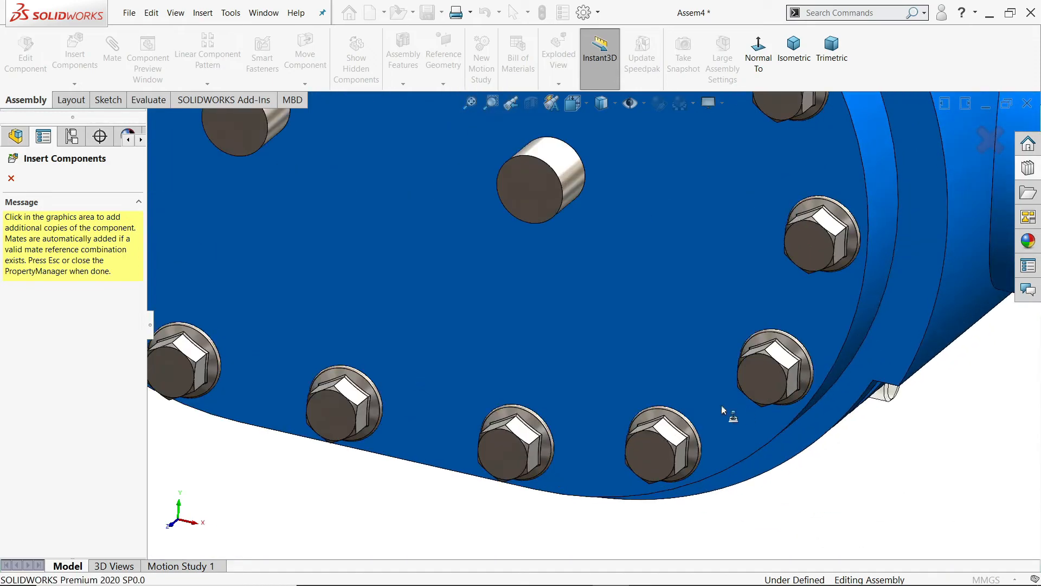
scroll(640, 353, "up", 5)
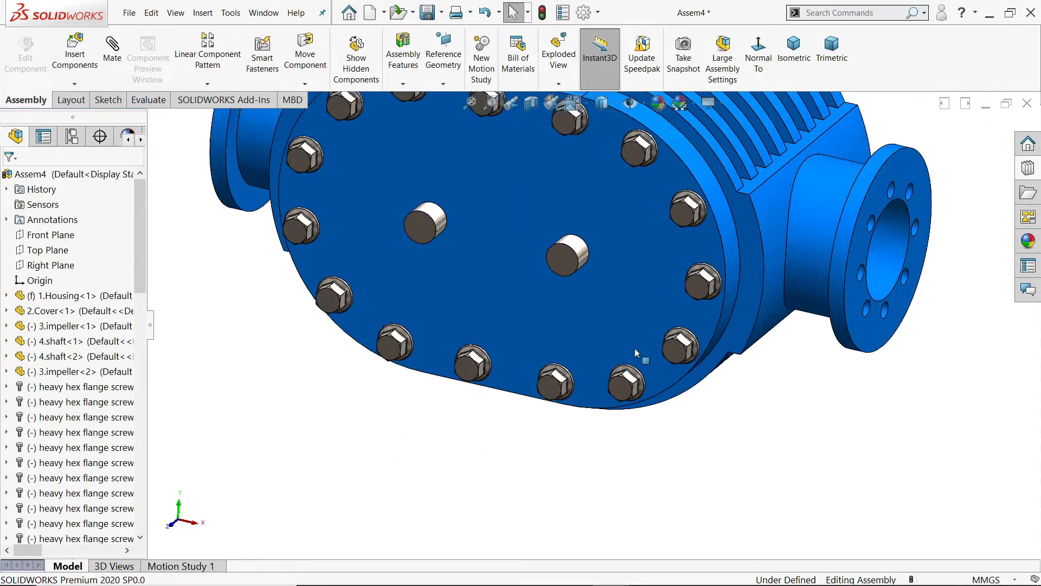
Step: Turn to the blower's rear side with the protruding shaft ends and open the ANSI Metric Power Transmission gears in the Toolbox library
scroll(587, 269, "down", 2)
middle_click_drag(585, 264, 426, 309)
scroll(542, 325, "up", 3)
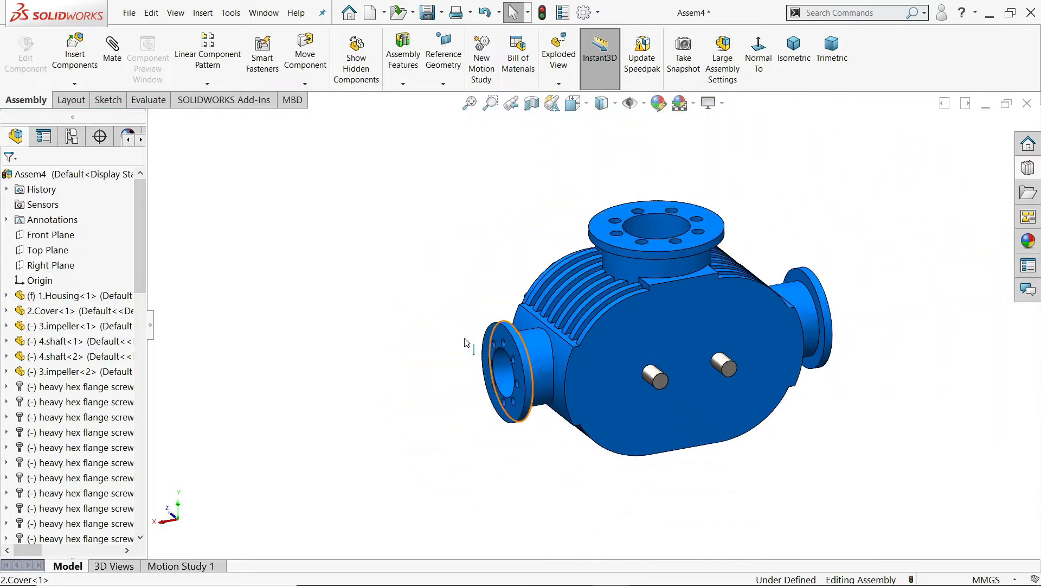
scroll(685, 342, "down", 5)
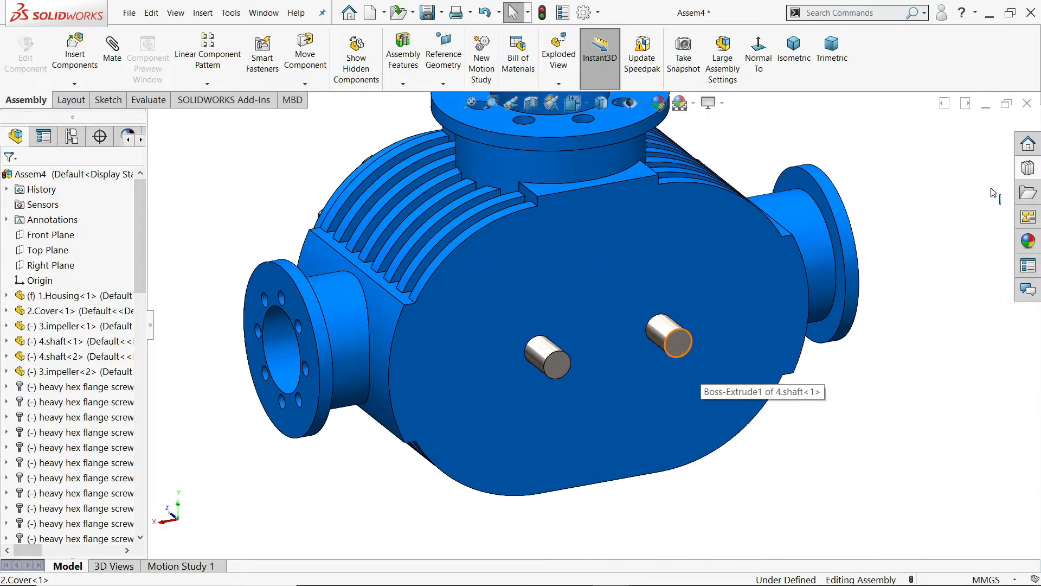
left_click(1028, 168)
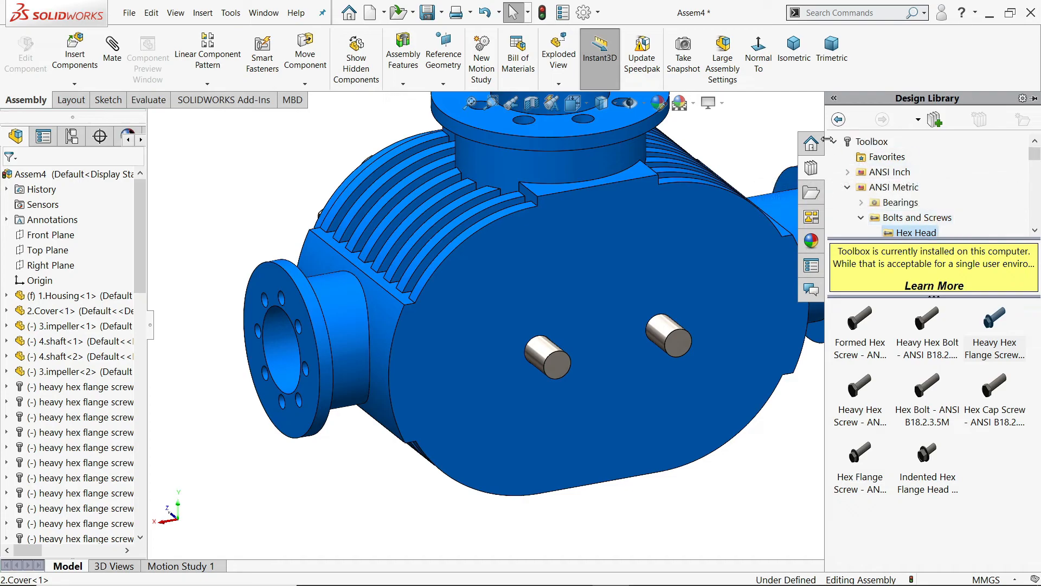
left_click(869, 141)
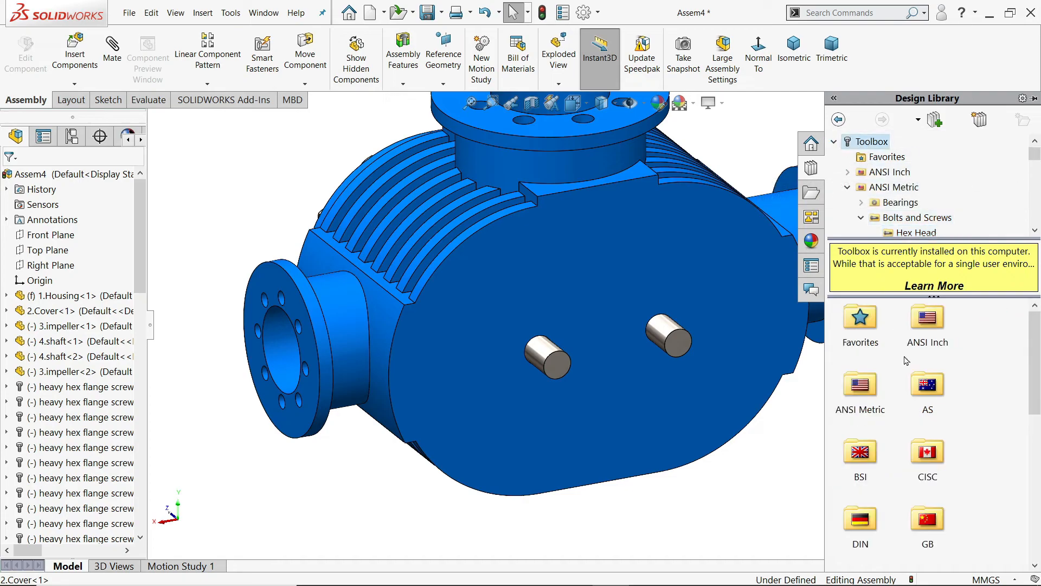
double_click(867, 391)
double_click(929, 415)
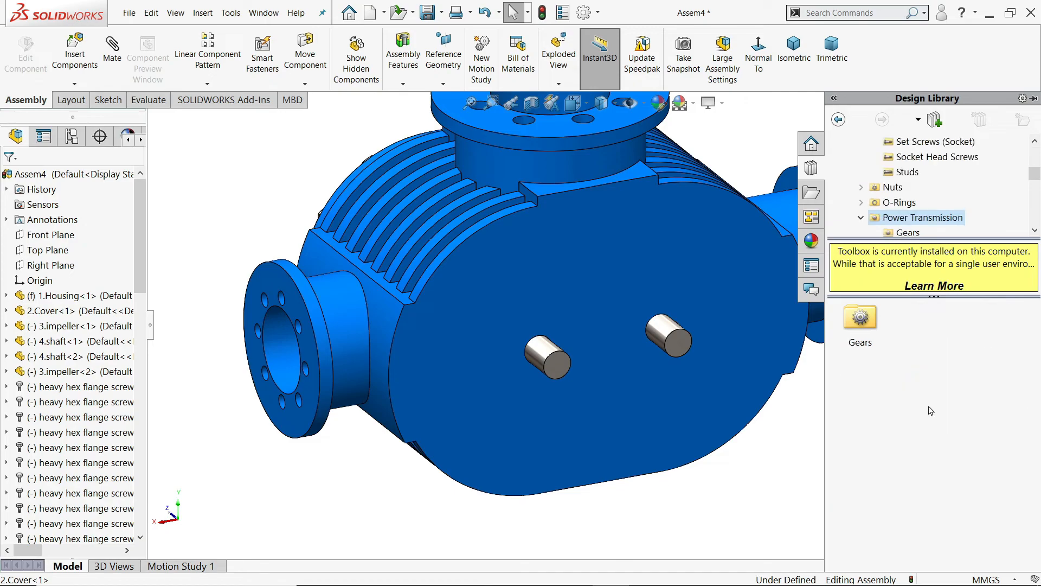
double_click(862, 320)
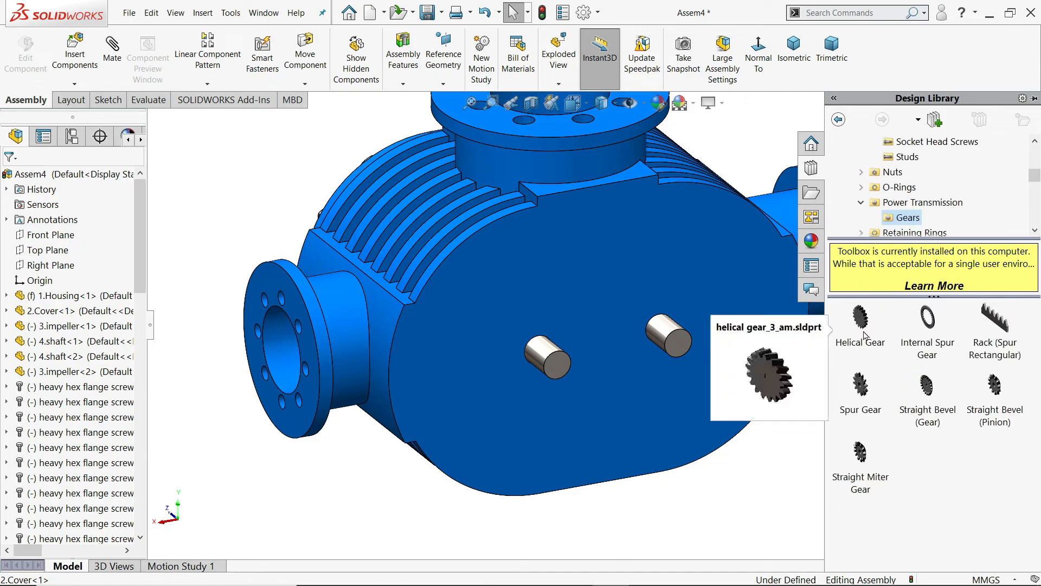
Step: Insert a Spur Gear from the Toolbox gears onto the protruding end of the 4.shaft<1> shaft
mouse_move(751, 411)
middle_mouse_down()
mouse_move(770, 394)
mouse_move(753, 423)
mouse_move(740, 420)
middle_mouse_up()
scroll(695, 358, "down", 2)
scroll(723, 371, "down", 2)
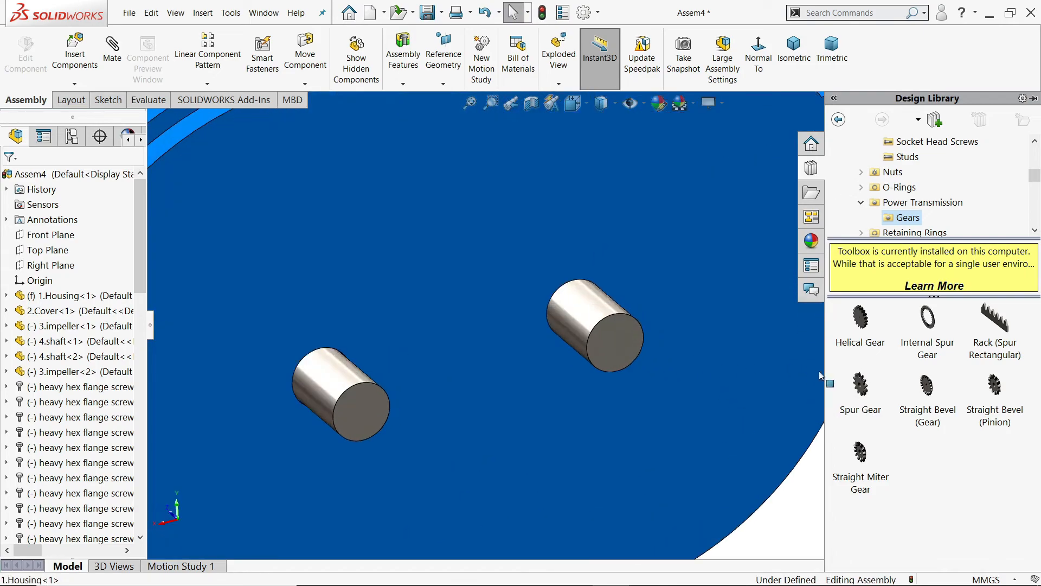
left_click_drag(862, 390, 593, 306)
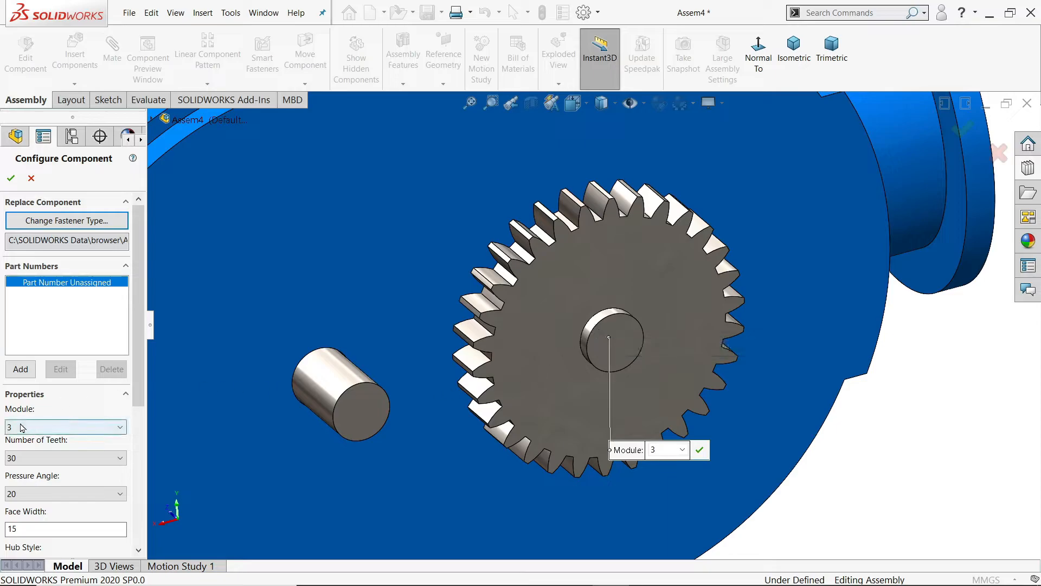
Step: Configure the spur gear with hub style None, keeping module 3 and 30 teeth, and place a second copy on the other shaft end
left_click_drag(138, 377, 138, 440)
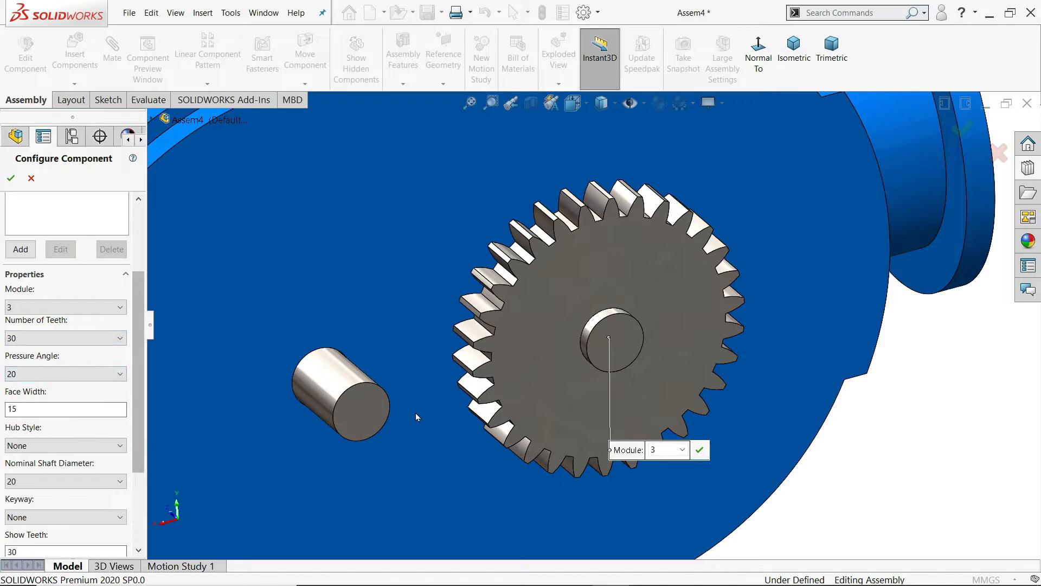
scroll(415, 411, "up", 2)
mouse_move(432, 408)
middle_mouse_down()
mouse_move(470, 391)
mouse_move(442, 392)
middle_mouse_up()
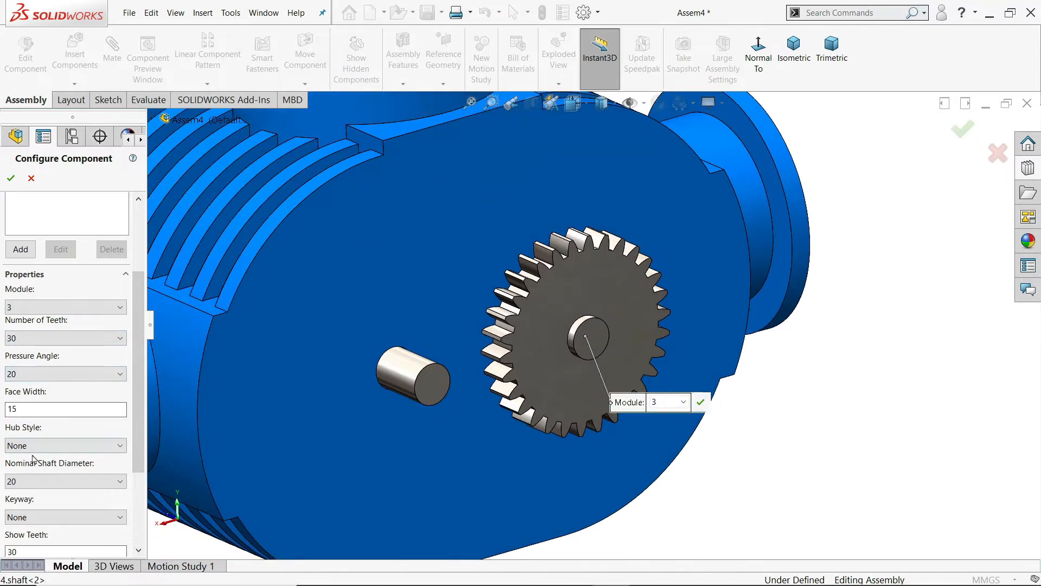
scroll(34, 443, "down", 2)
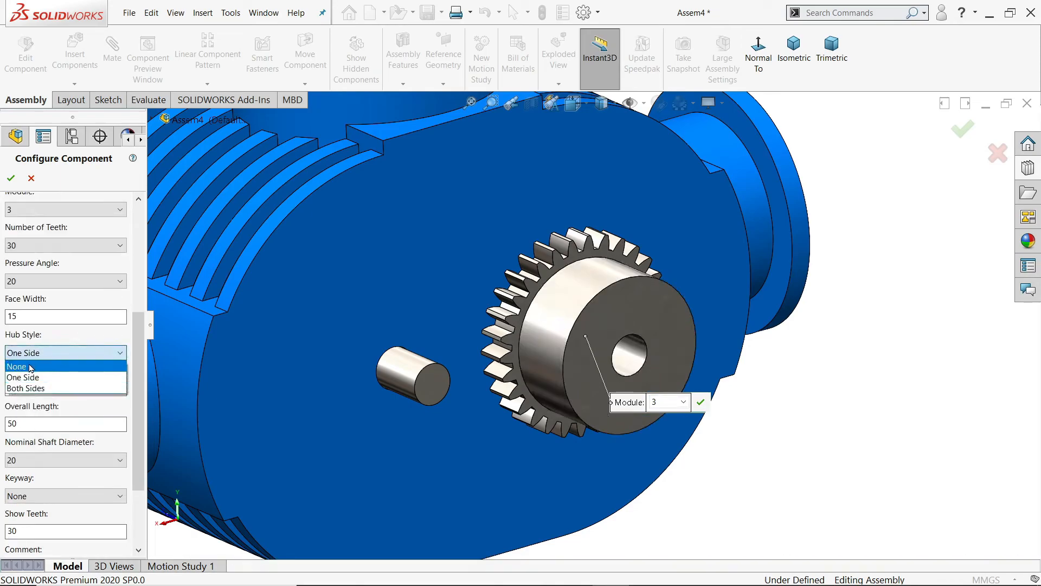
left_click(31, 361)
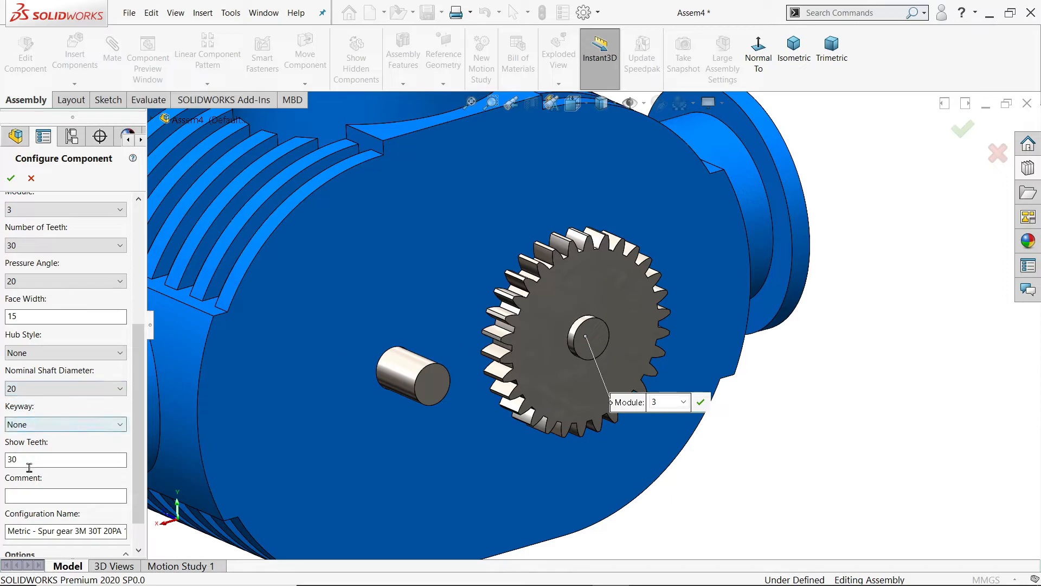
left_click(12, 179)
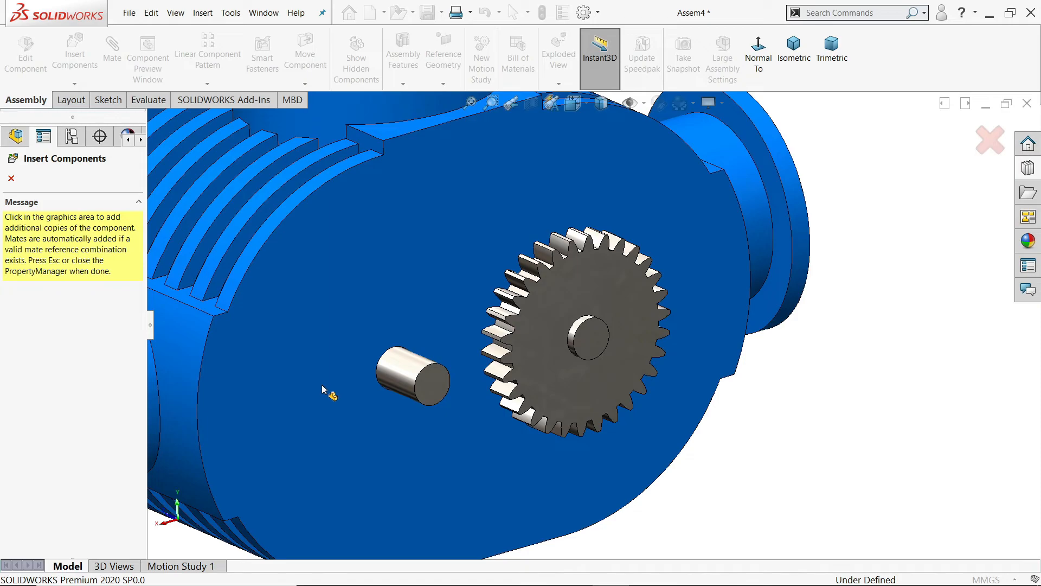
left_click(403, 372)
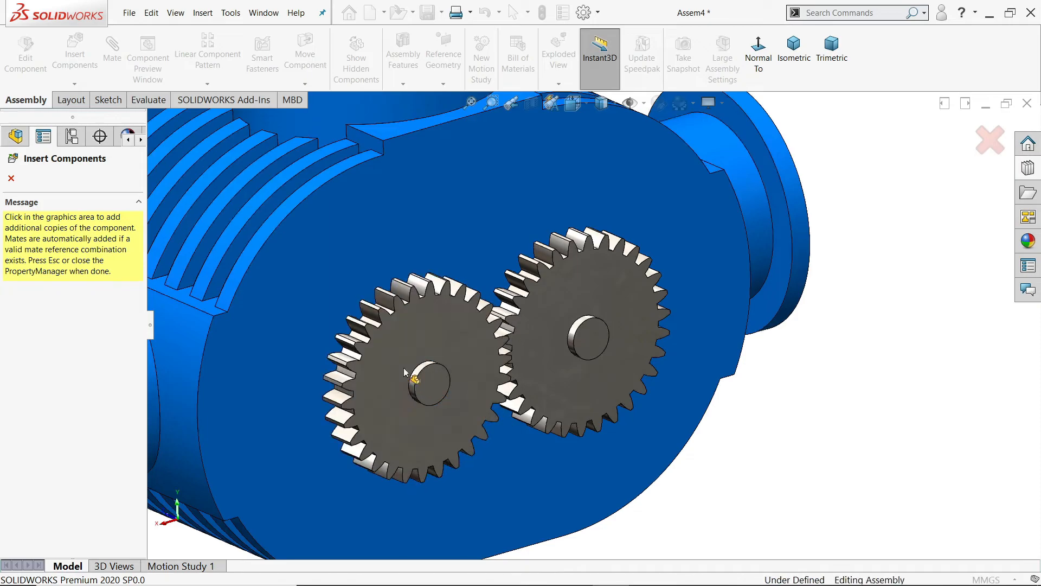
key("Escape")
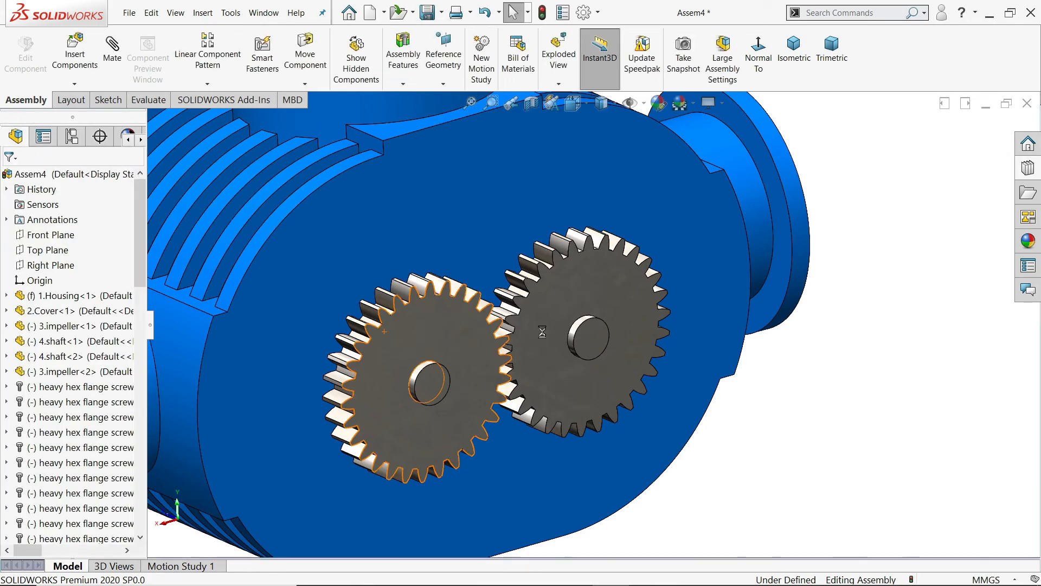
Step: Mate the first spur gear's outer face coincident with the end face of its shaft
scroll(532, 333, "down", 3)
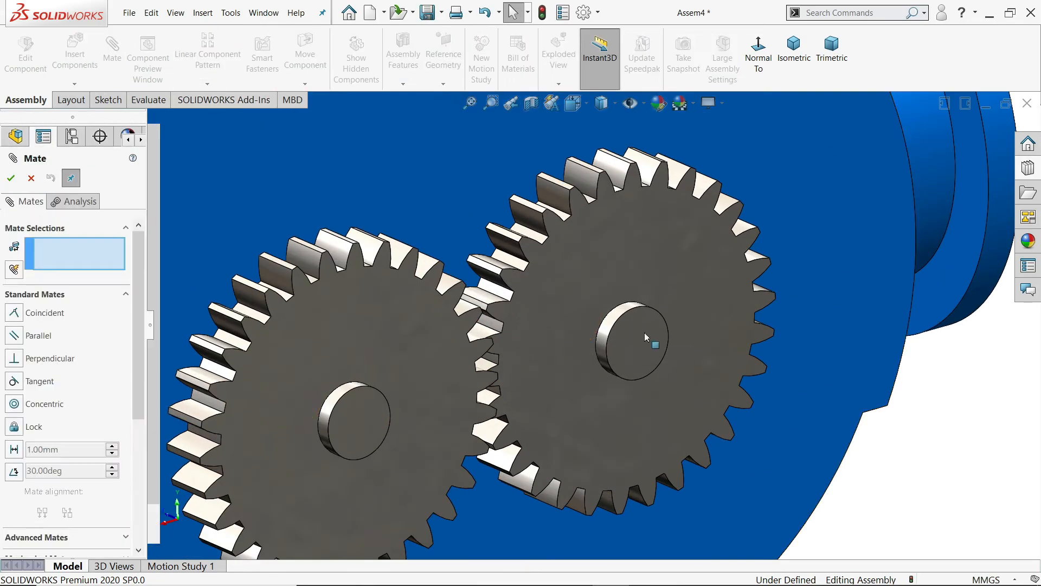
left_click(653, 265)
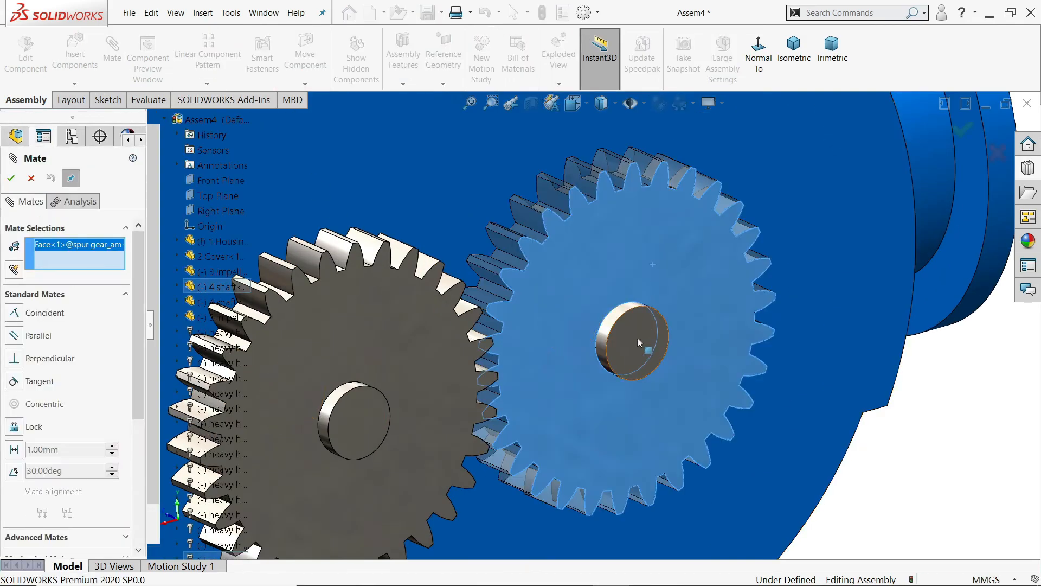
left_click(623, 349)
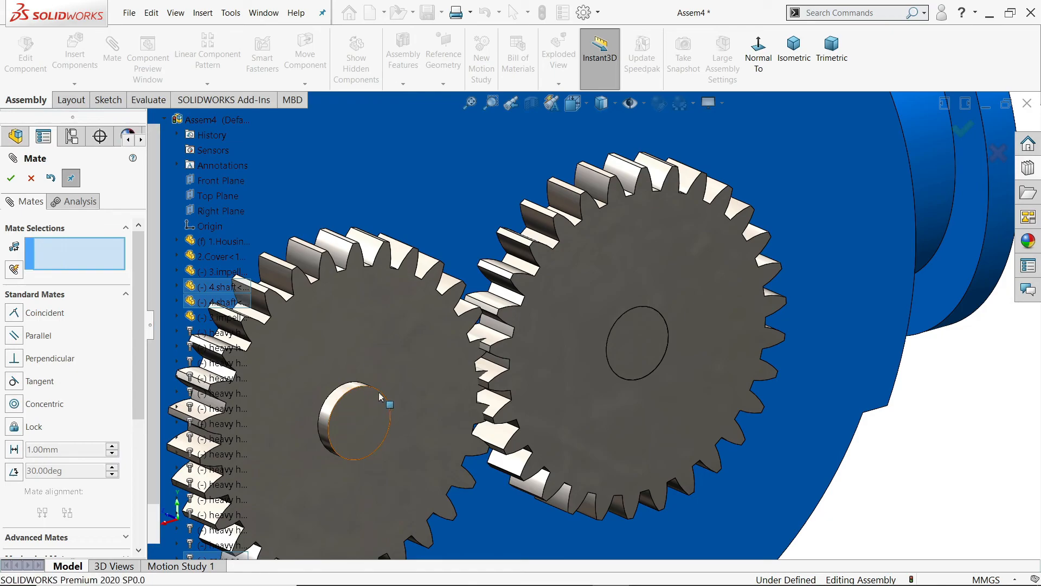
Step: Mate the second spur gear's outer face coincident with the end face of 4.shaft<2> and finish mating
scroll(578, 399, "up", 3)
scroll(515, 406, "down", 3)
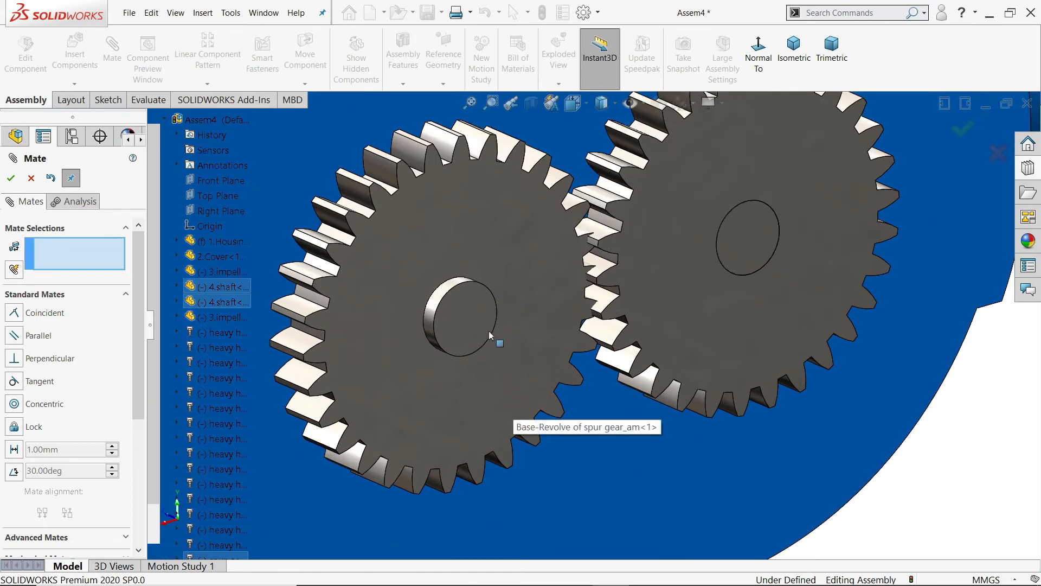
left_click(482, 382)
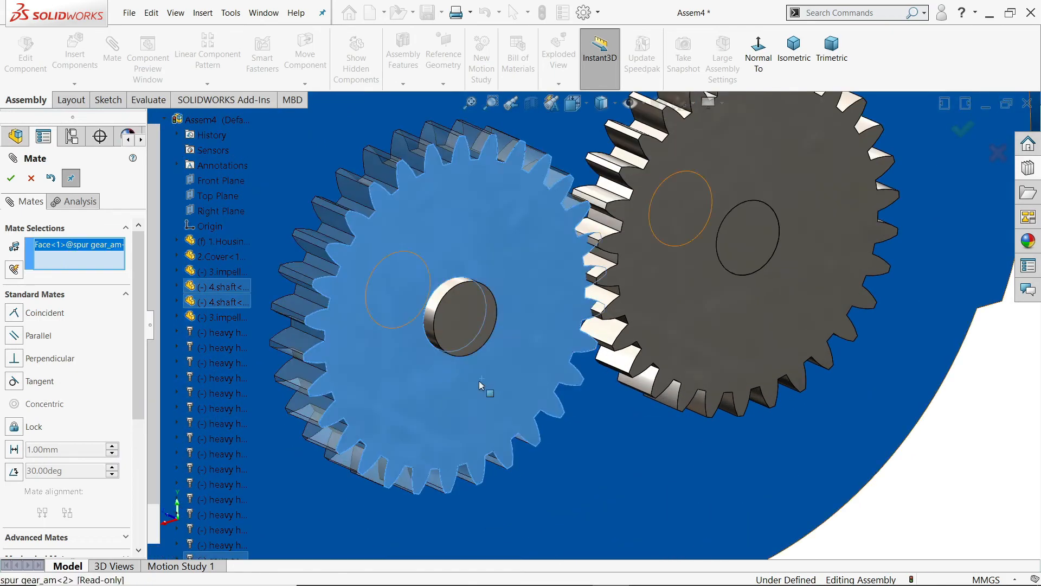
left_click(456, 315)
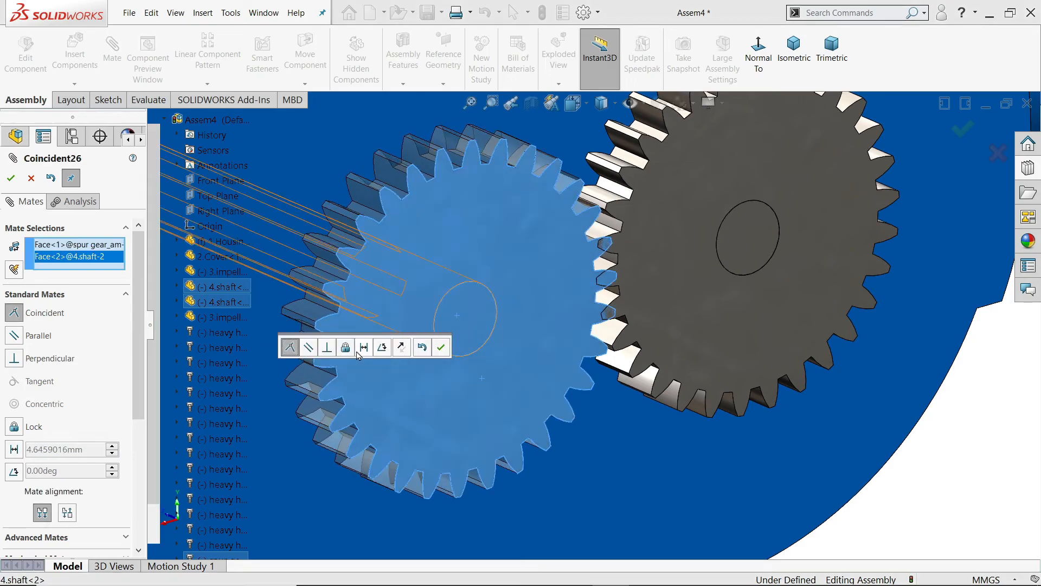
left_click(441, 347)
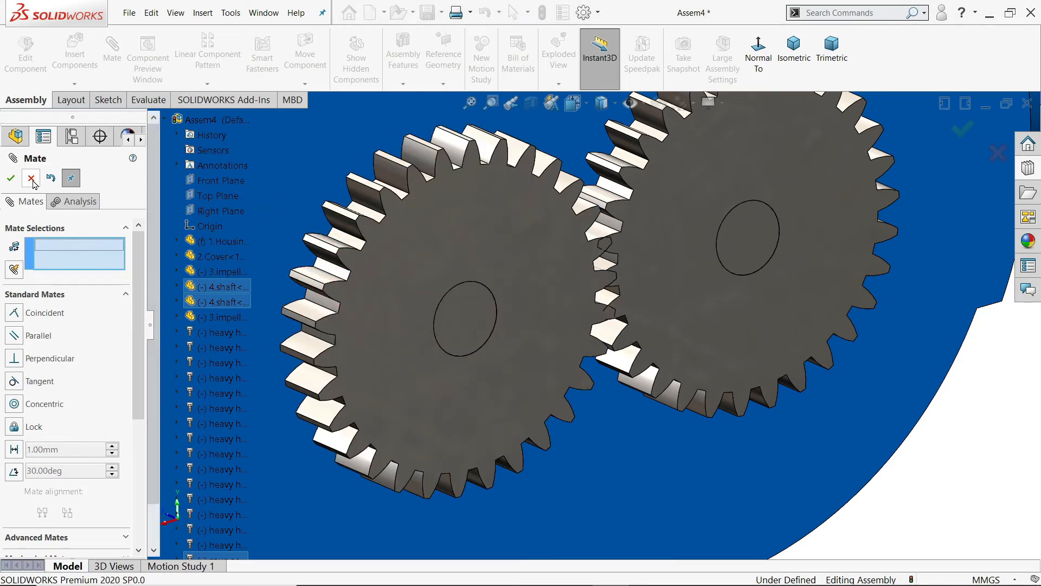
key("Escape")
scroll(495, 362, "up", 3)
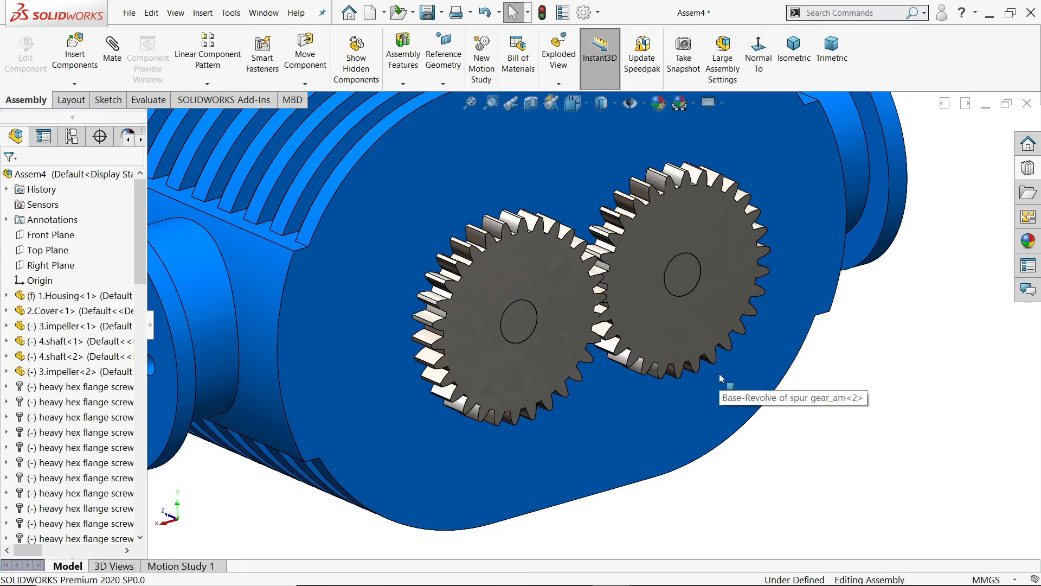
Step: Lock the first gear's rotation to its shaft with a coincident mate between the Top Plane of 4.shaft<1> and Plane2 of spur gear_am<1>
scroll(682, 334, "down", 5)
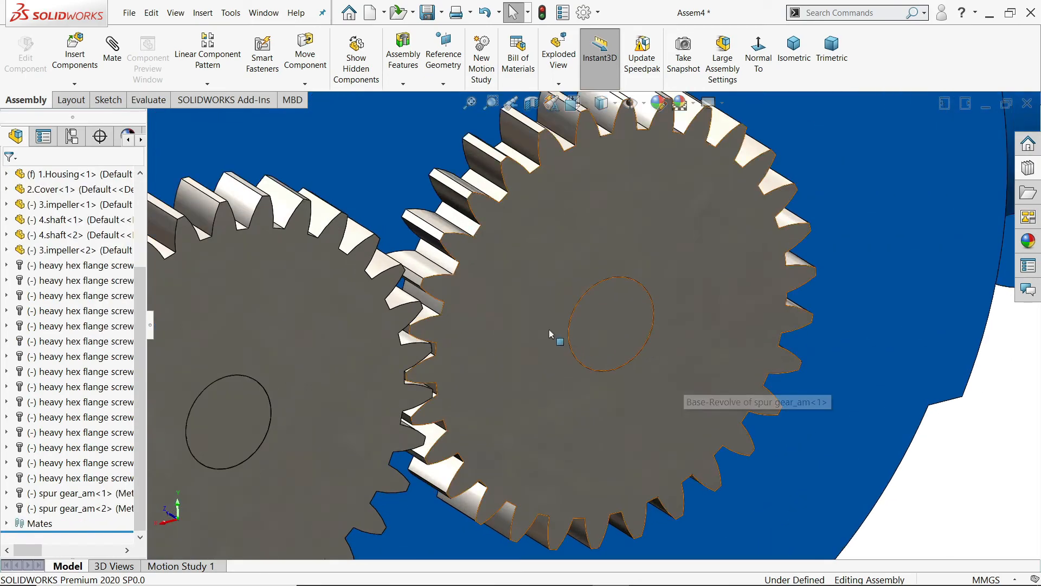
left_click(542, 286)
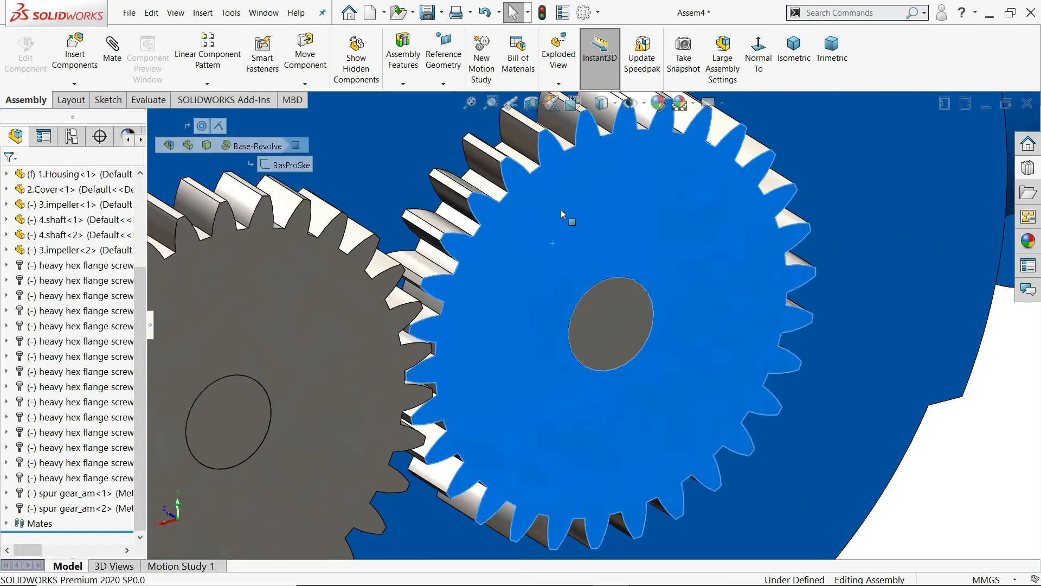
key("Escape")
left_click(617, 324)
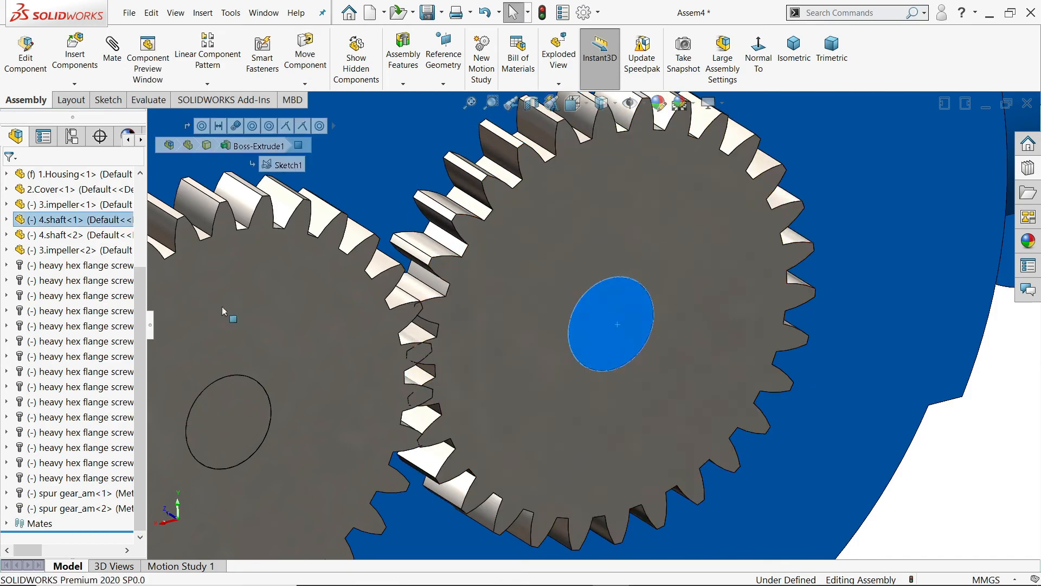
left_click(7, 220)
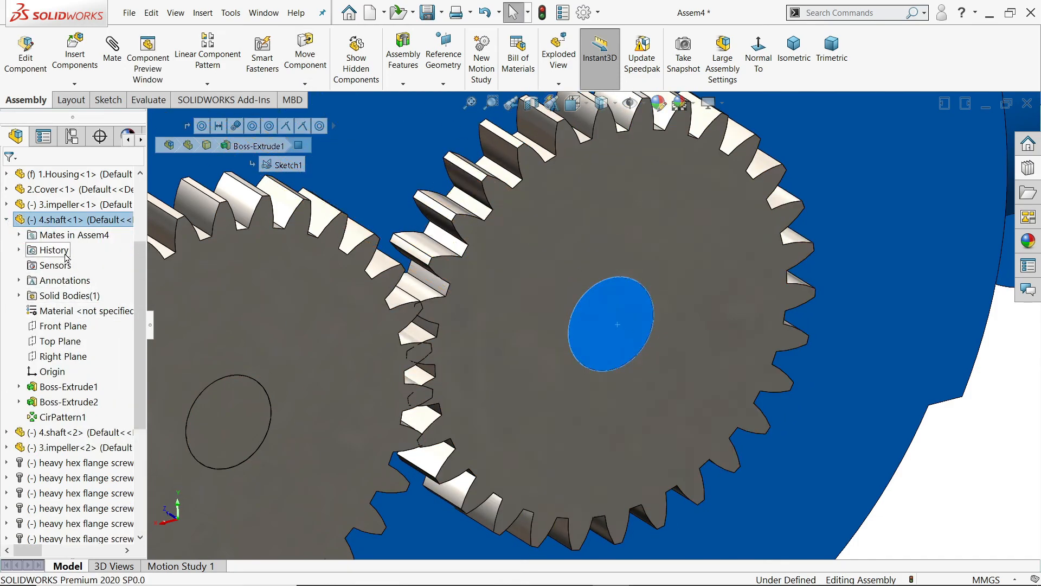
left_click(64, 342)
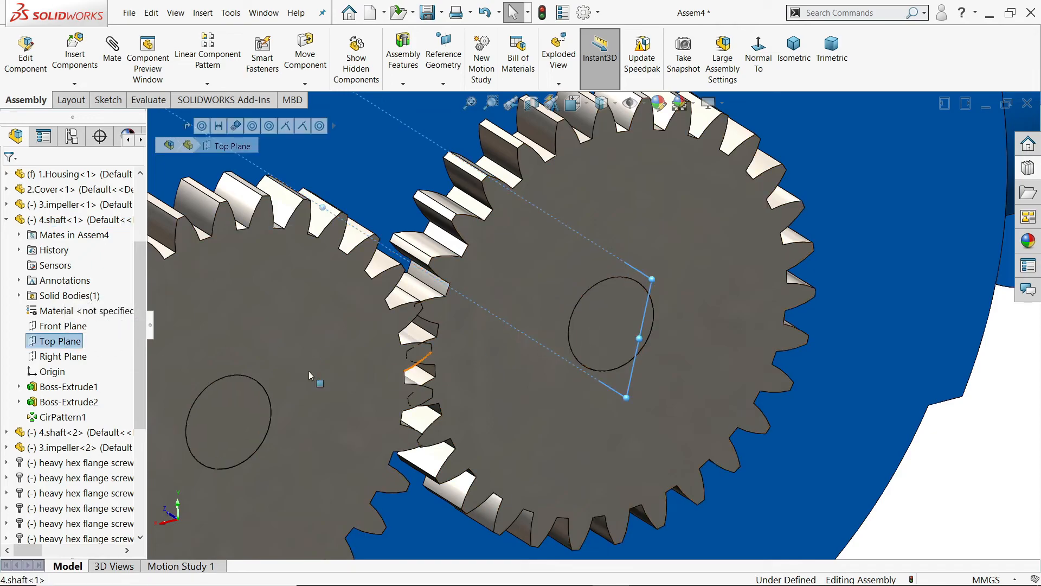
scroll(72, 379, "down", 5)
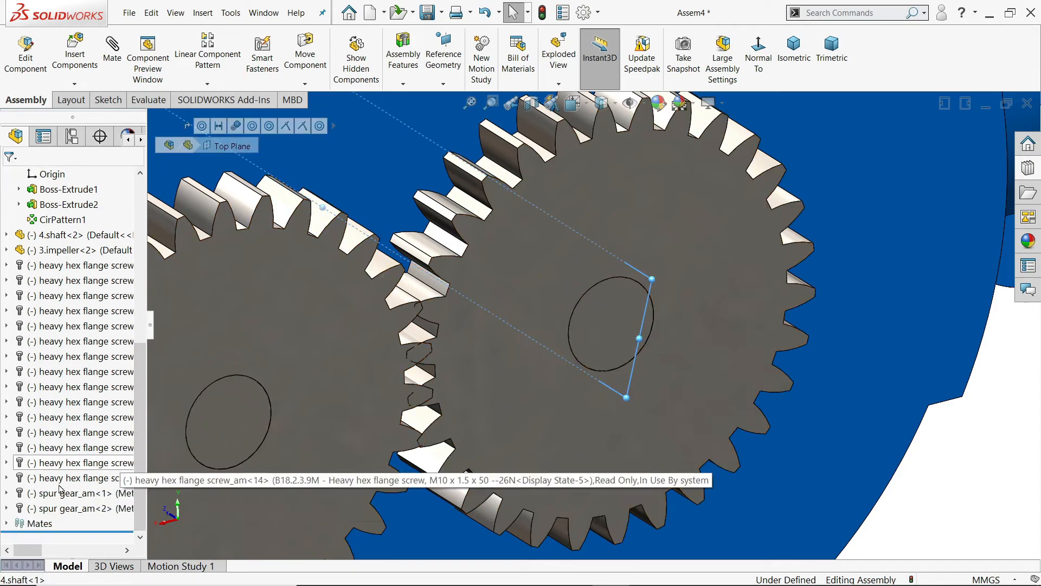
left_click(7, 493)
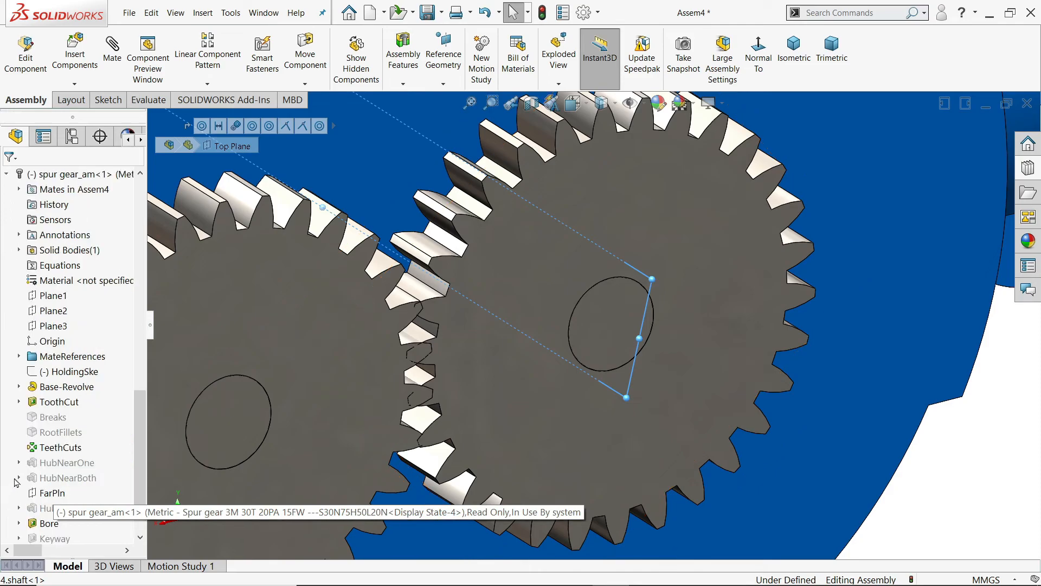
left_click(55, 312)
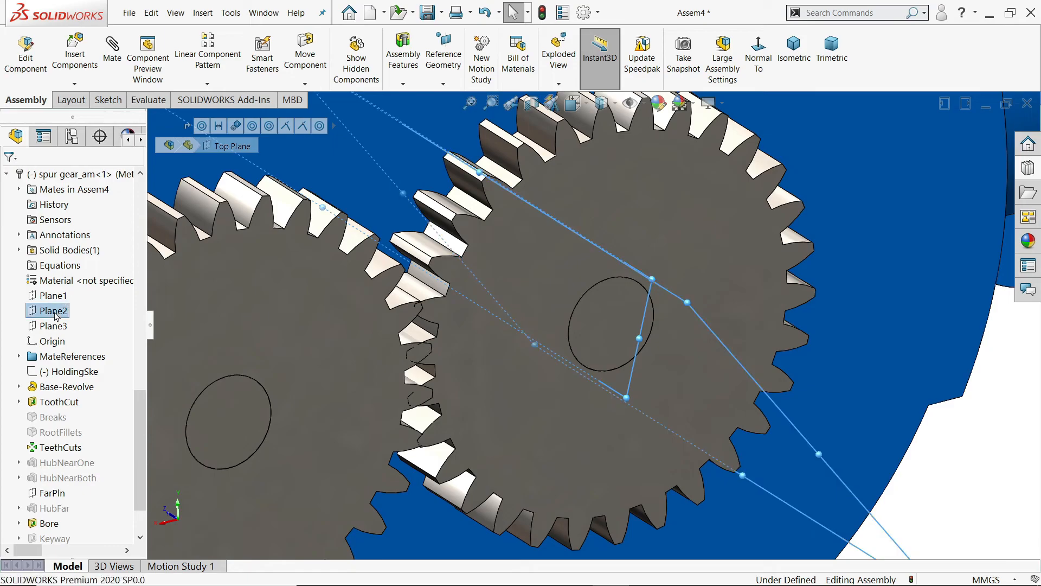
scroll(535, 360, "up", 5)
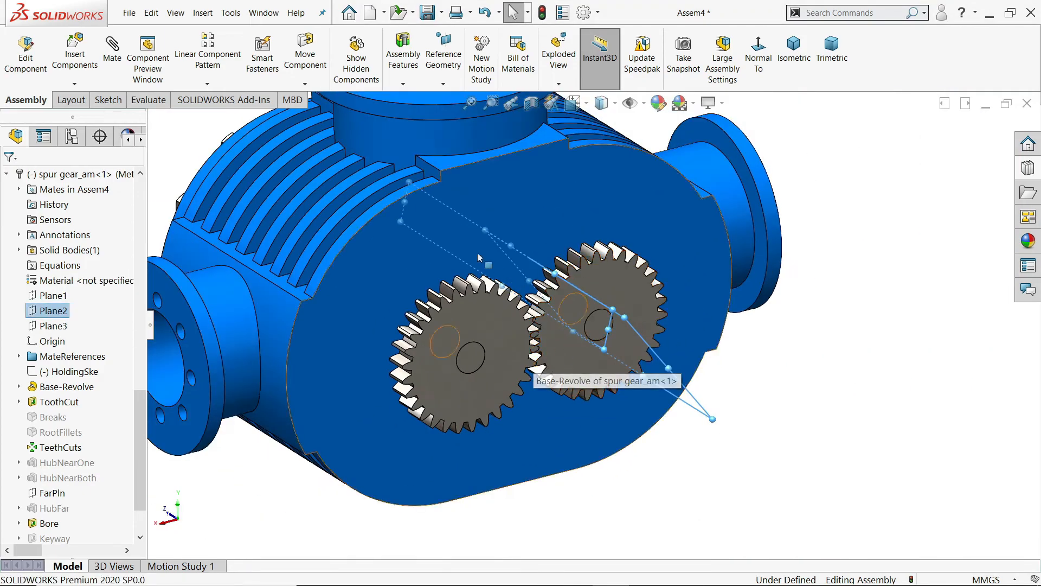
left_click(113, 60)
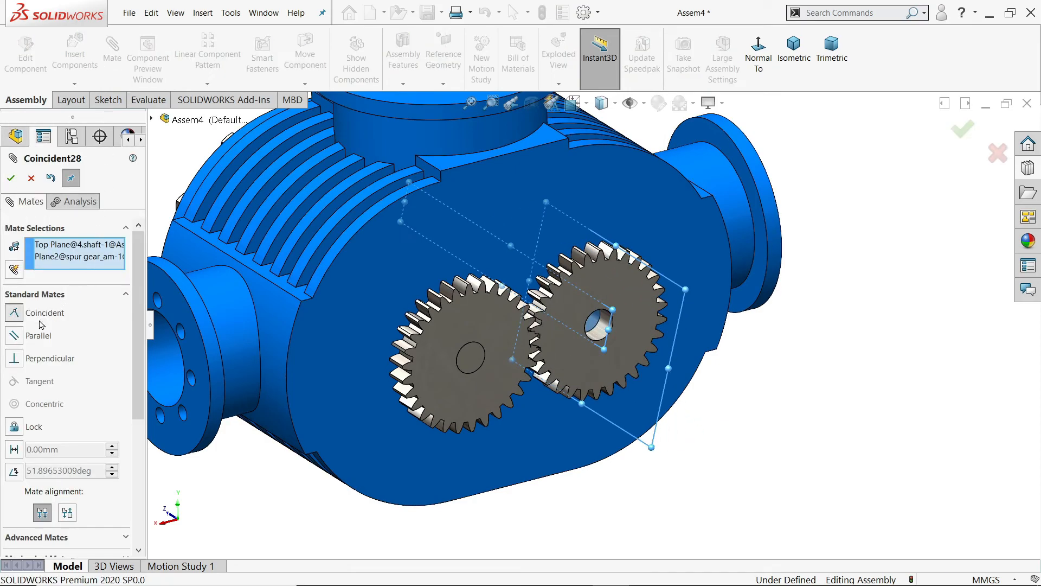
left_click(12, 178)
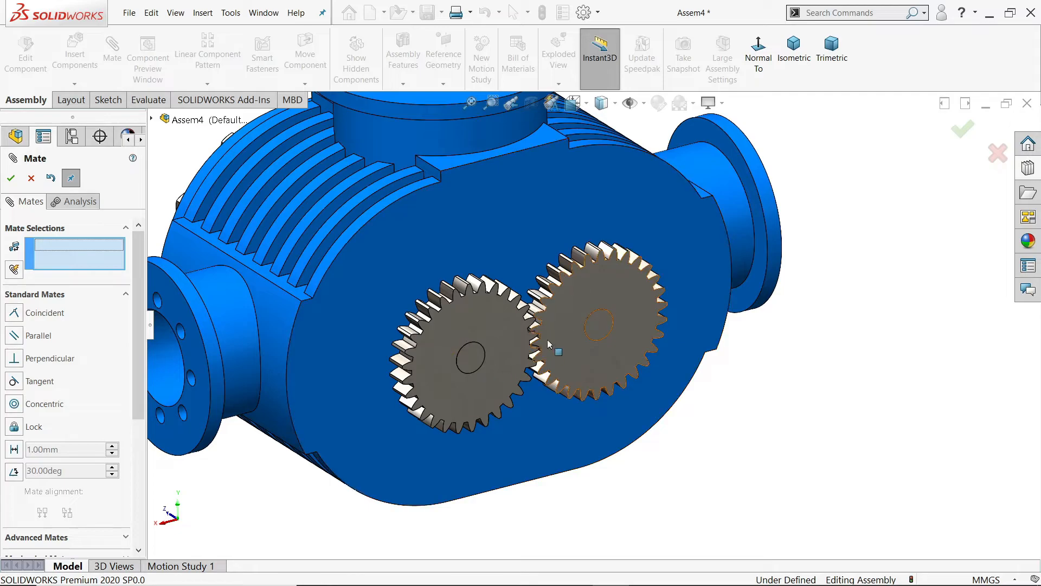
scroll(542, 343, "down", 2)
middle_click_drag(599, 445, 590, 421)
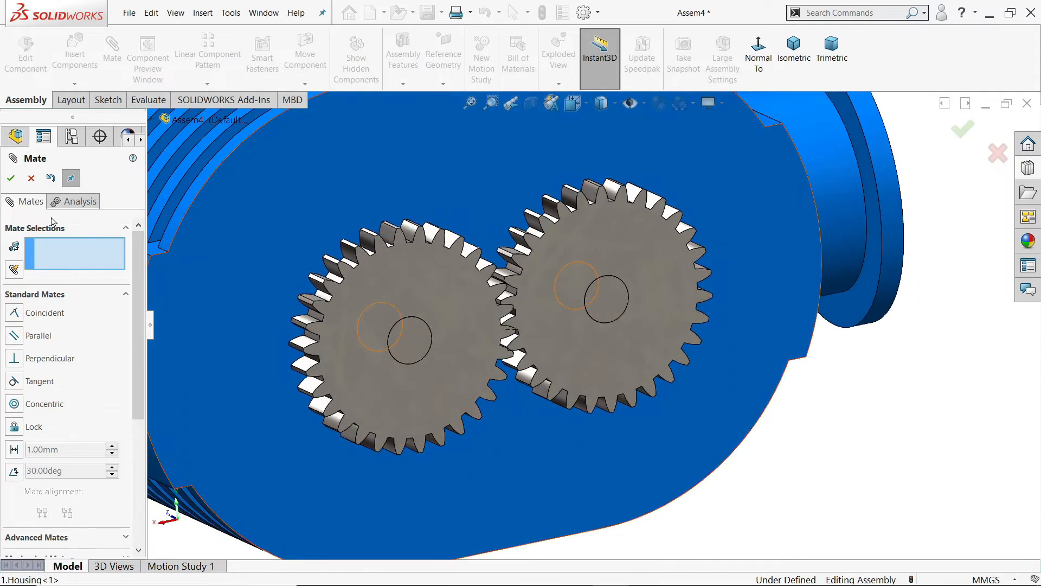
left_click(31, 178)
Step: Lock the second gear's rotation to its shaft with a coincident mate between the Right Plane of 4.shaft<2> and Plane2 of spur gear_am<2>
left_click(407, 346)
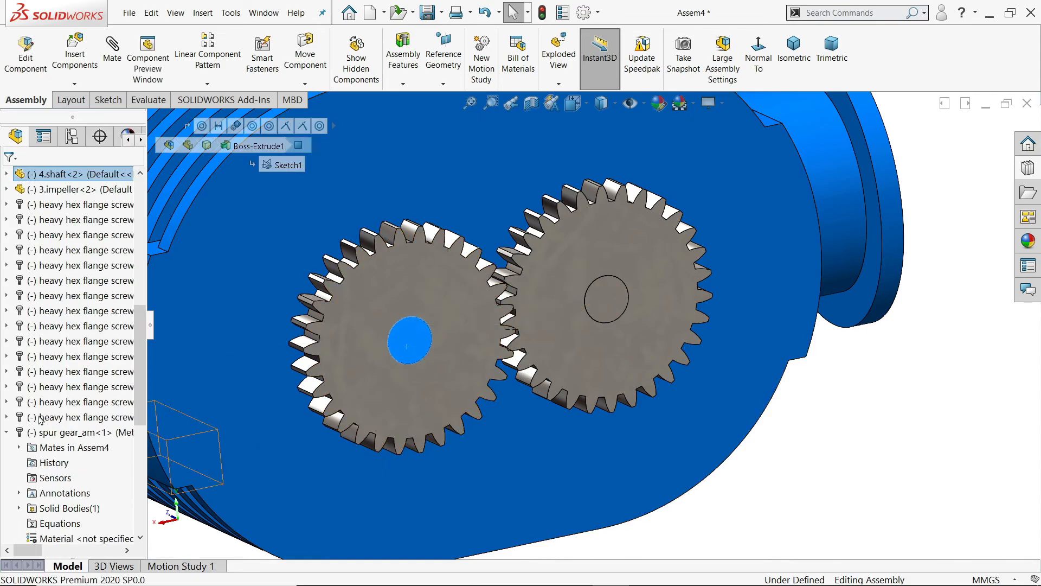
left_click(7, 432)
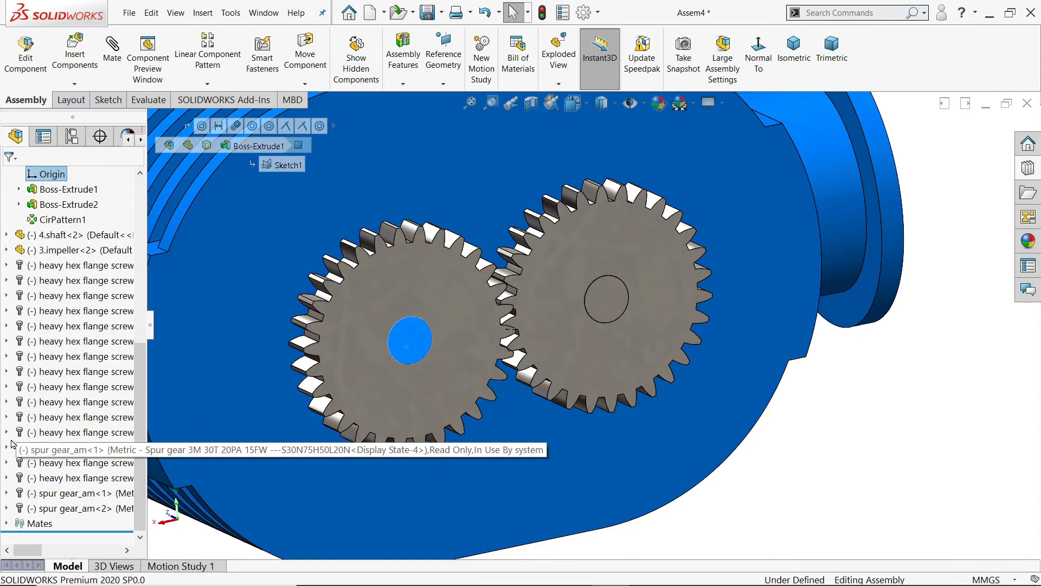
left_click(46, 513)
left_click_drag(140, 488, 141, 295)
scroll(4, 304, "up", 2)
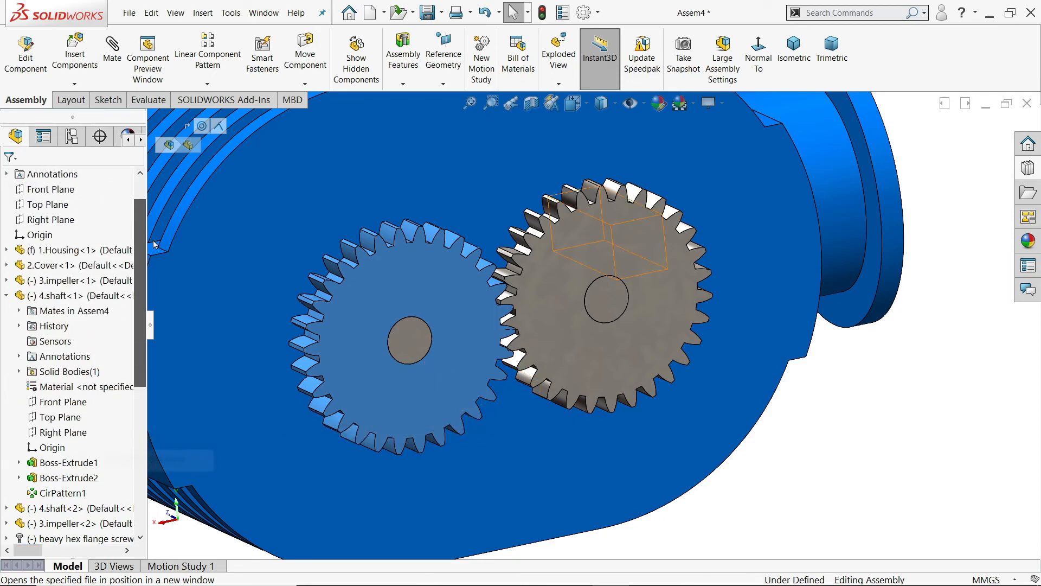
left_click(7, 296)
left_click(50, 311)
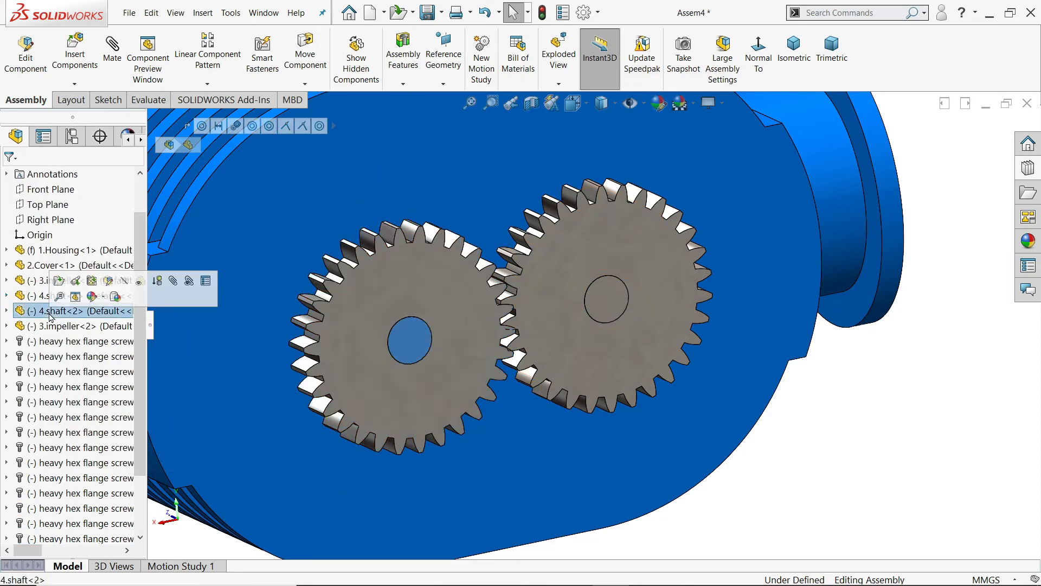
left_click(7, 311)
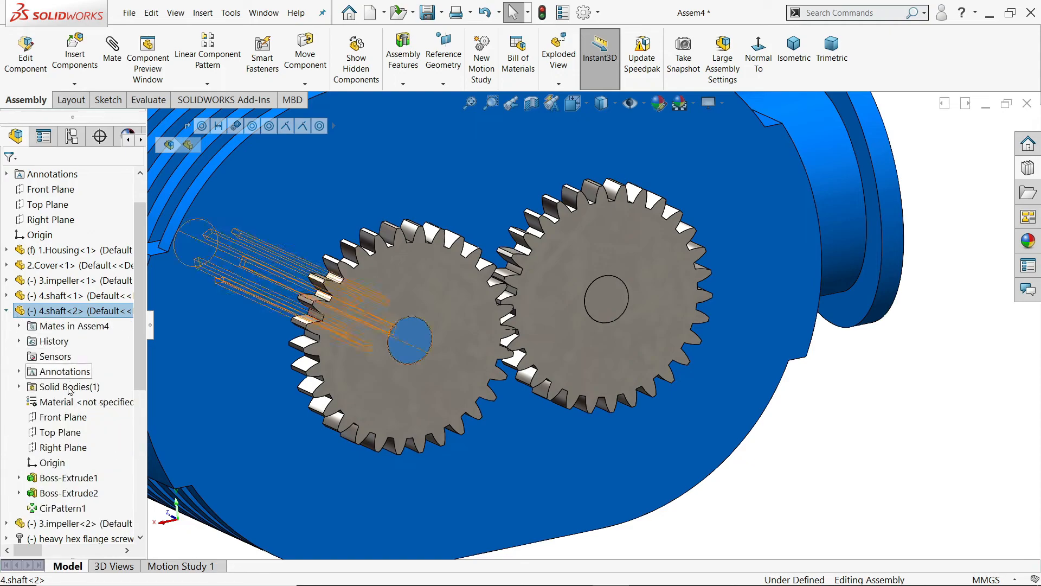
left_click(64, 448)
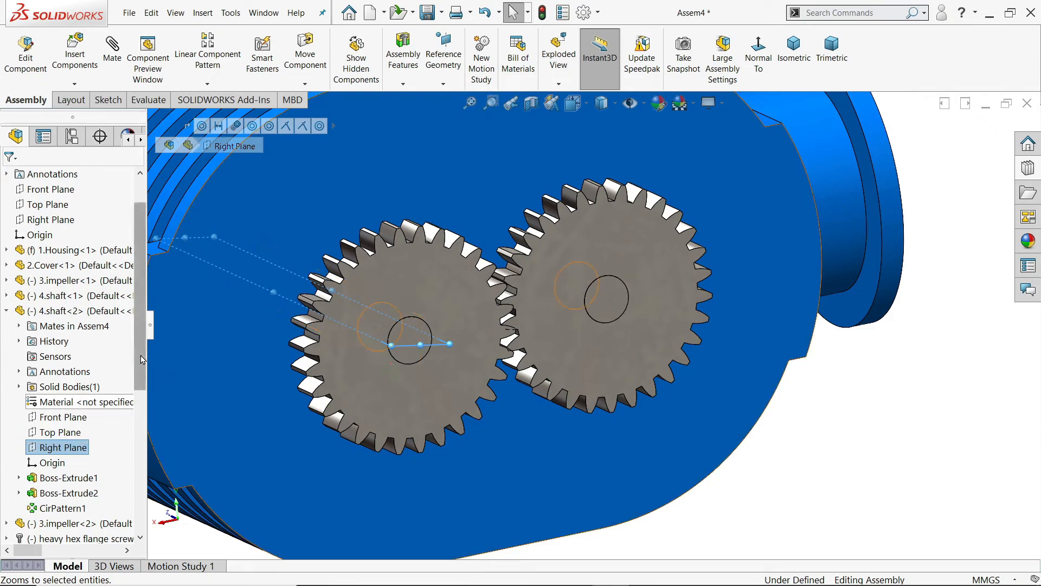
scroll(130, 522, "down", 6)
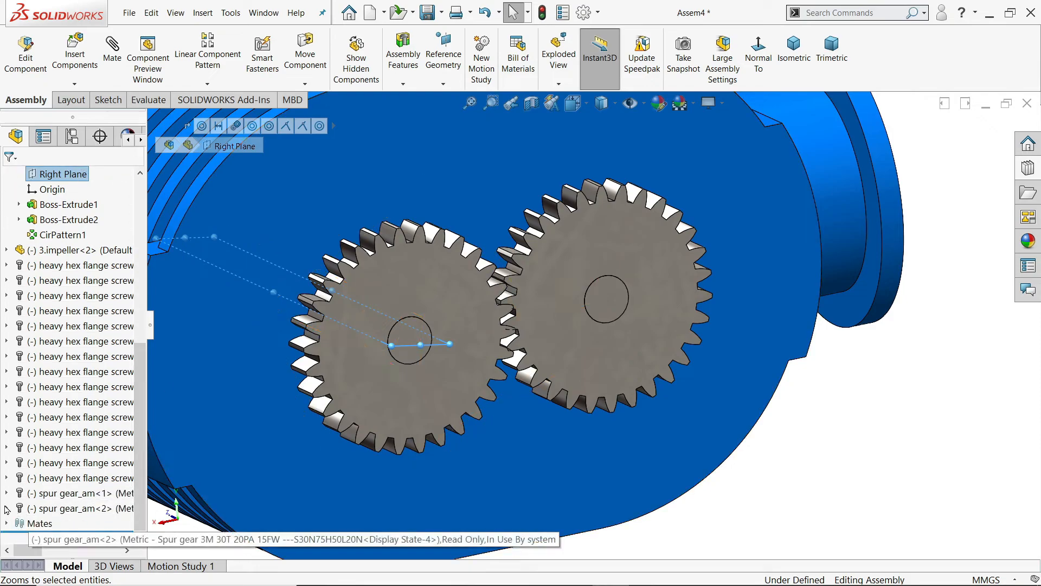
left_click(7, 508)
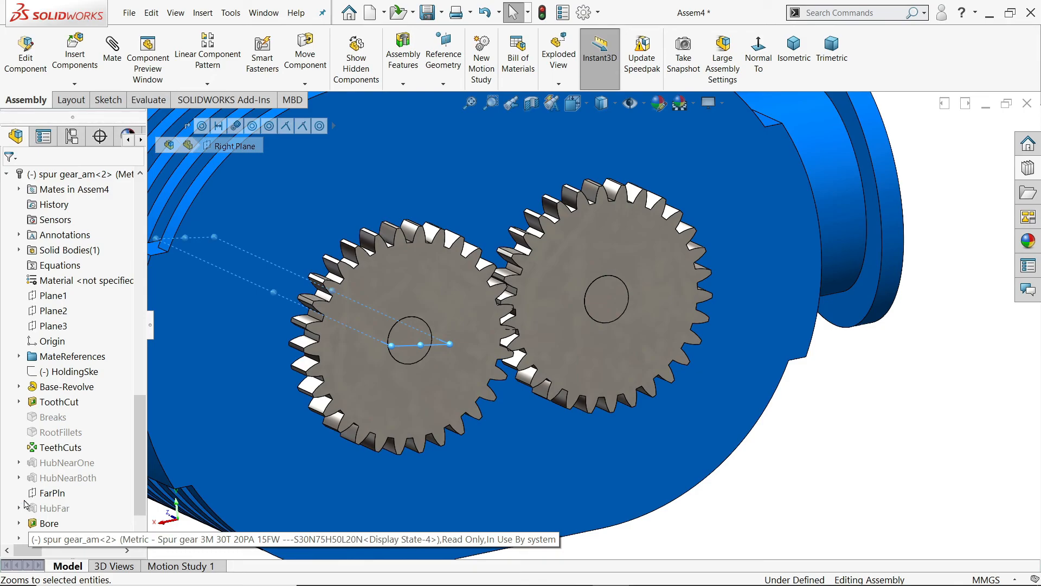
left_click(65, 315)
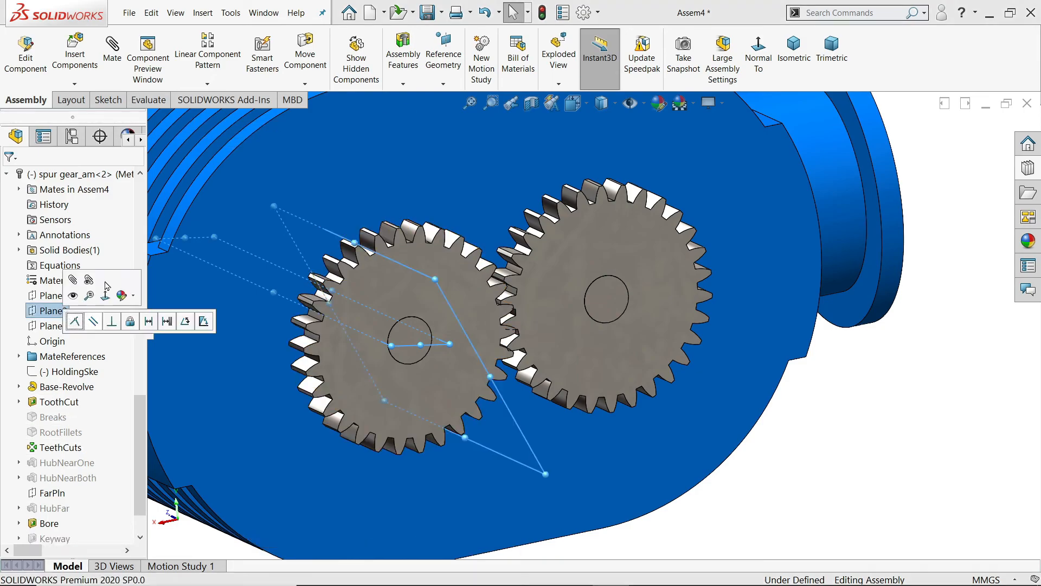
left_click(115, 54)
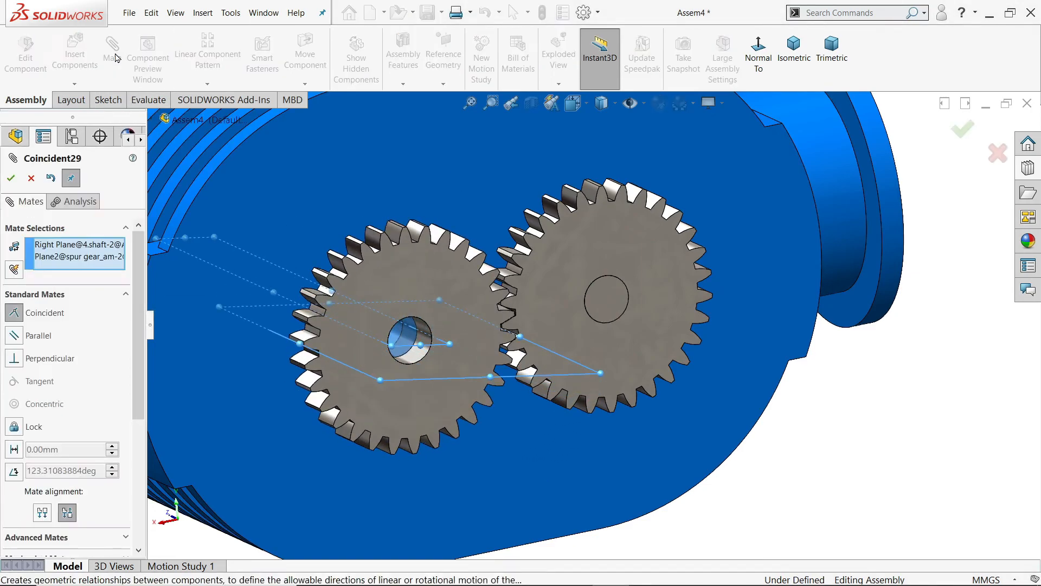
scroll(499, 307, "down", 5)
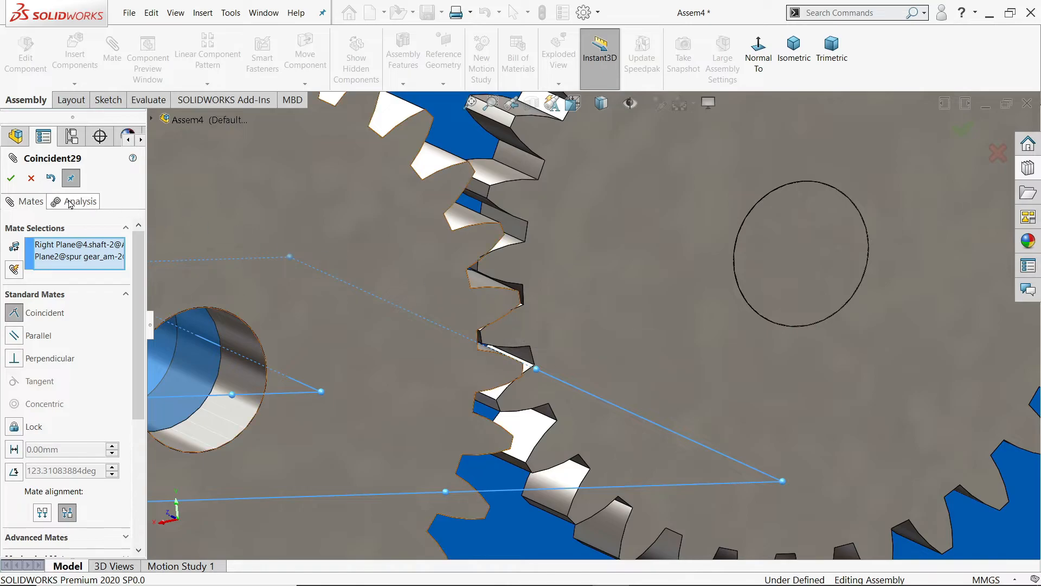
left_click(10, 177)
left_click(10, 178)
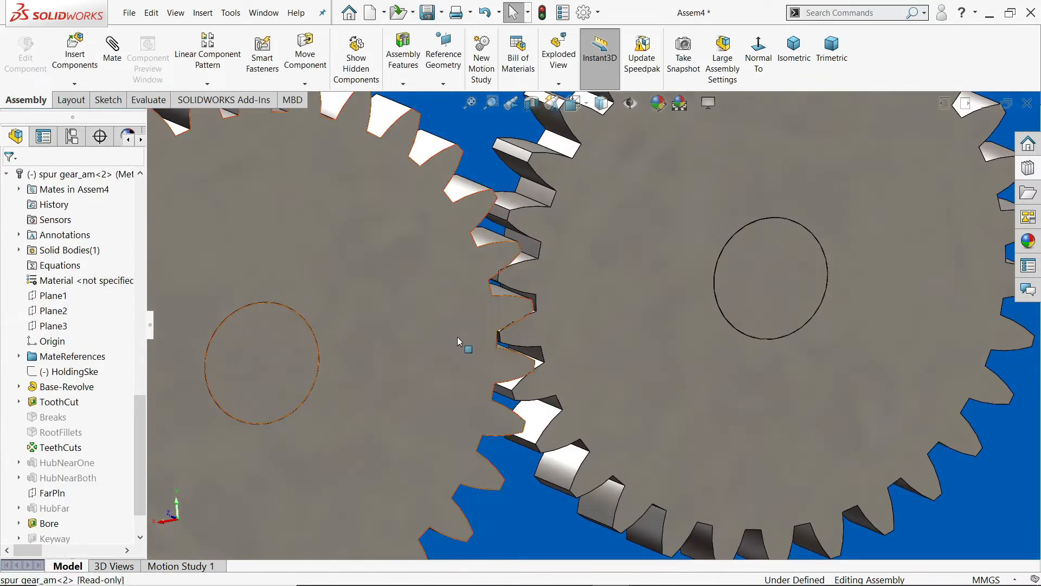
Step: Turn the meshed gears by hand to check their motion, and inspect the whole blower from the cover side
key("f")
scroll(623, 321, "down", 3)
left_click(671, 346)
left_click_drag(671, 346, 746, 353)
left_click(857, 433)
scroll(707, 409, "up", 4)
middle_click_drag(710, 413, 802, 397)
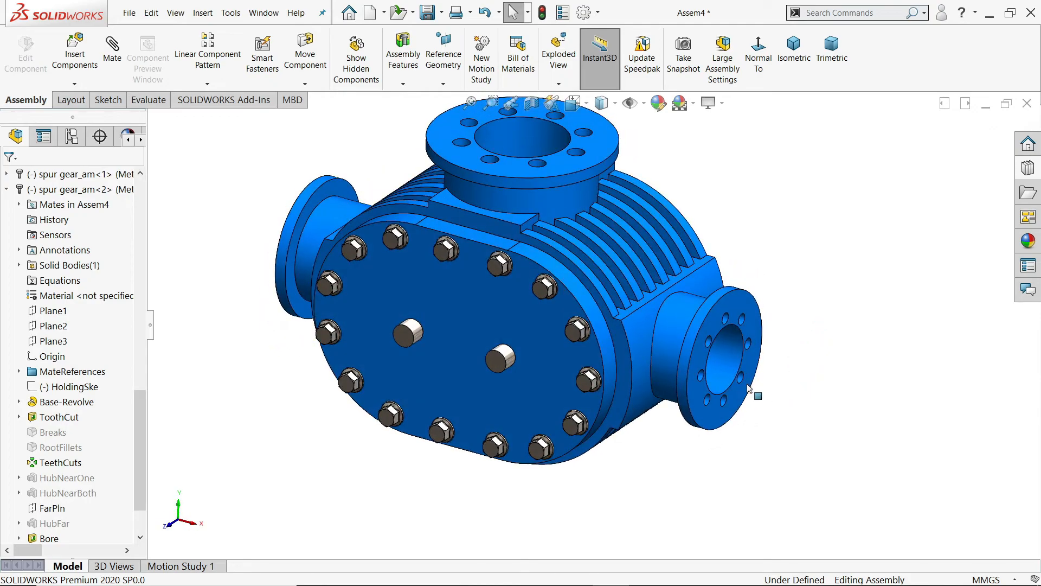
Step: Collapse the expanded components in the feature tree and save the assembly as Assembly in the Root Blower folder
left_click(7, 189)
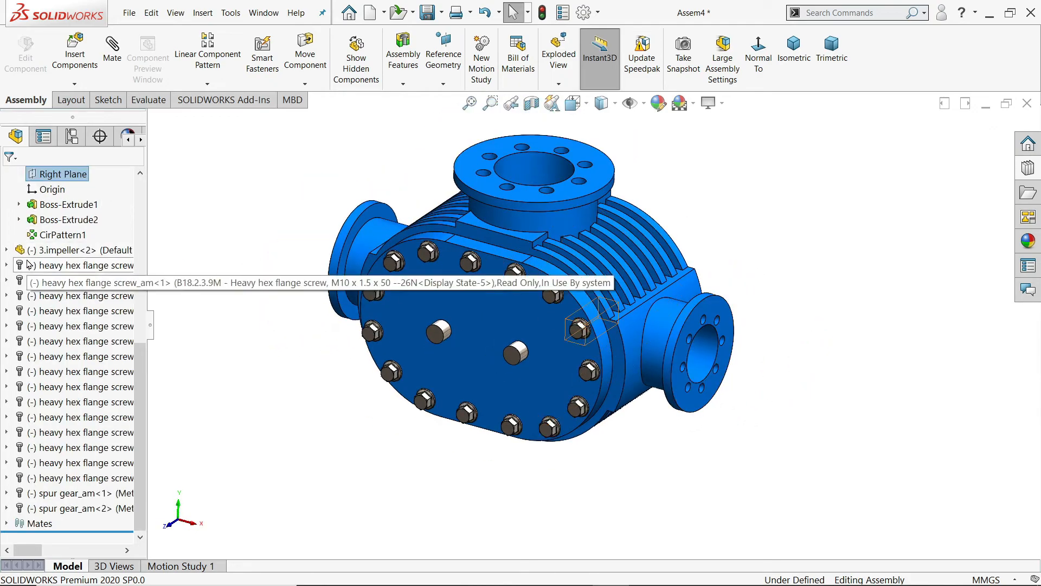
scroll(10, 304, "up", 7)
left_click(7, 357)
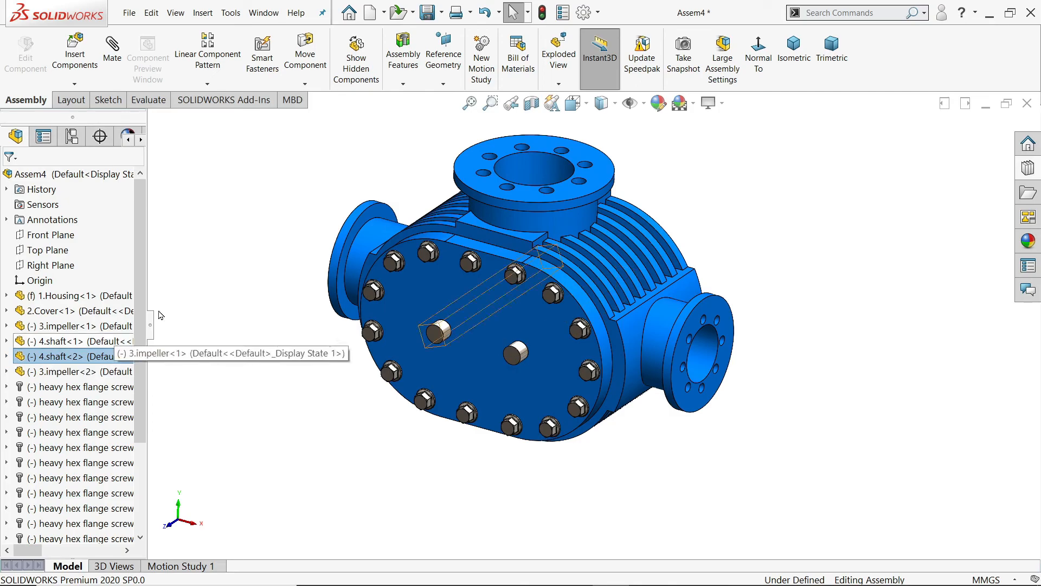
left_click(428, 12)
left_click(453, 241)
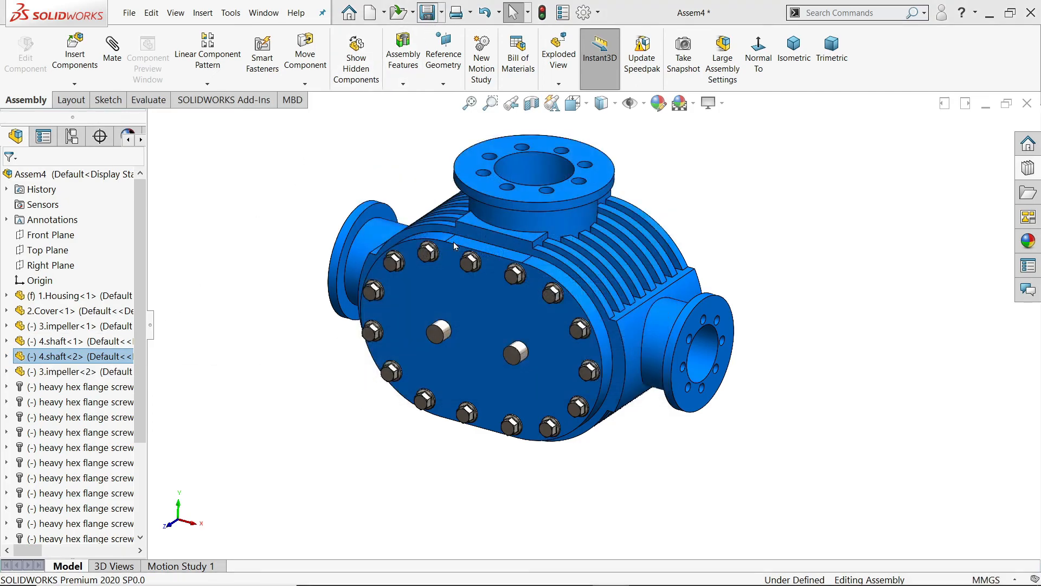
type("Assembly")
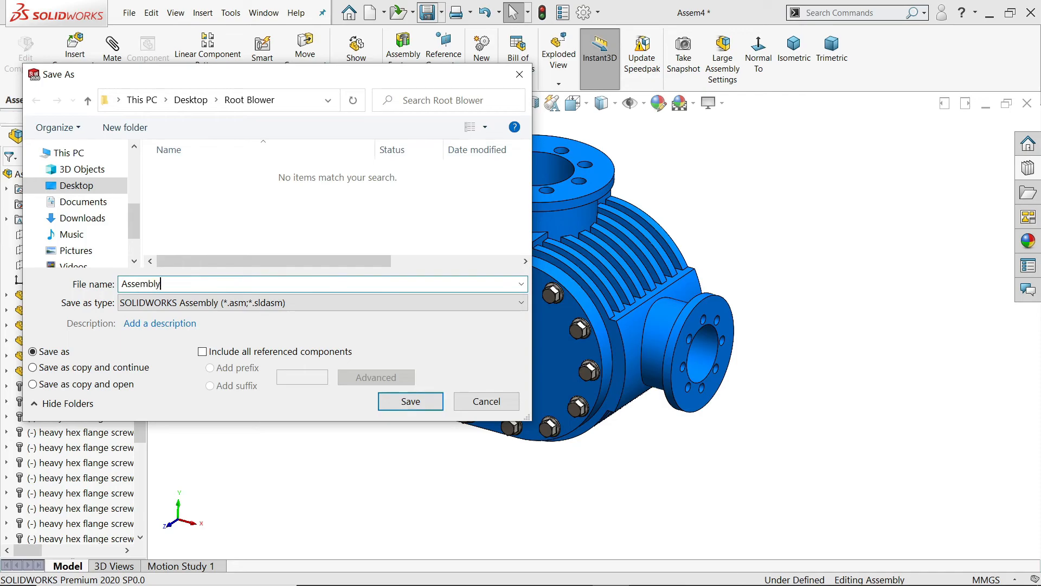
key("Return")
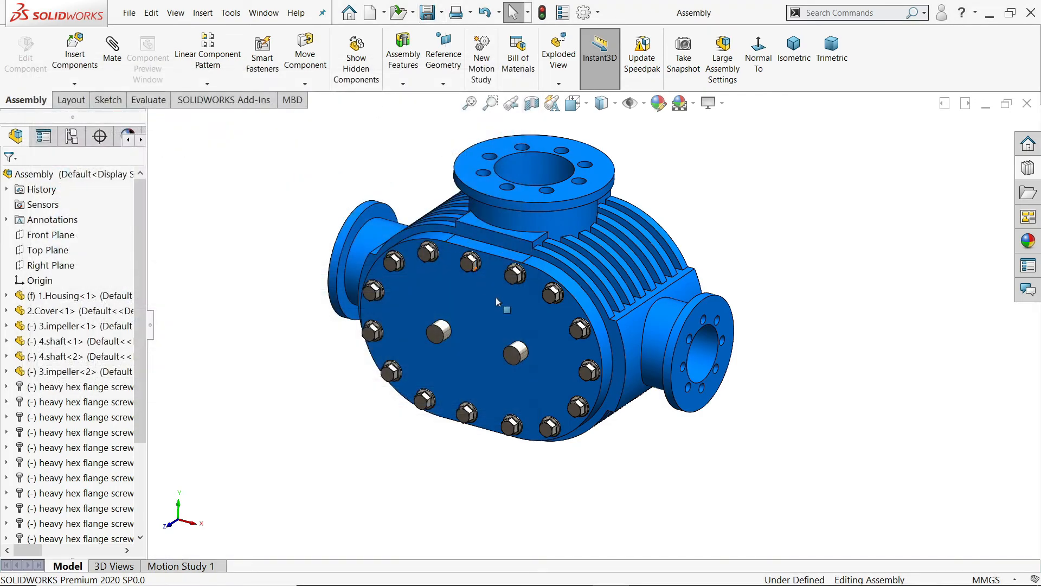
Step: Hide 2.Cover<1> to expose the impellers and save the assembly
scroll(589, 317, "up", 2)
mouse_move(558, 328)
middle_mouse_down()
mouse_move(534, 328)
mouse_move(557, 346)
mouse_move(556, 336)
middle_mouse_up()
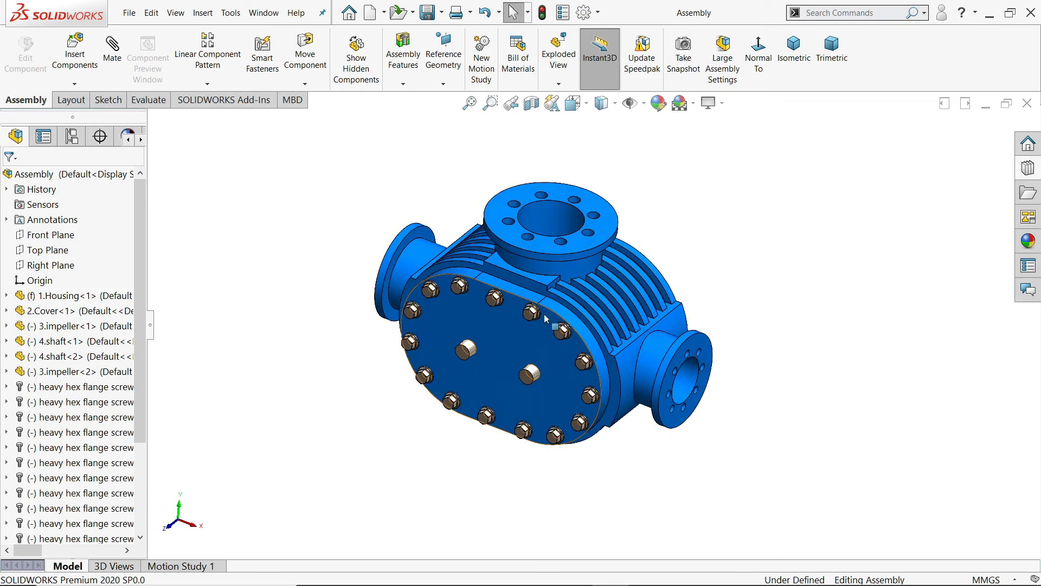
scroll(552, 323, "down", 1)
left_click(496, 351)
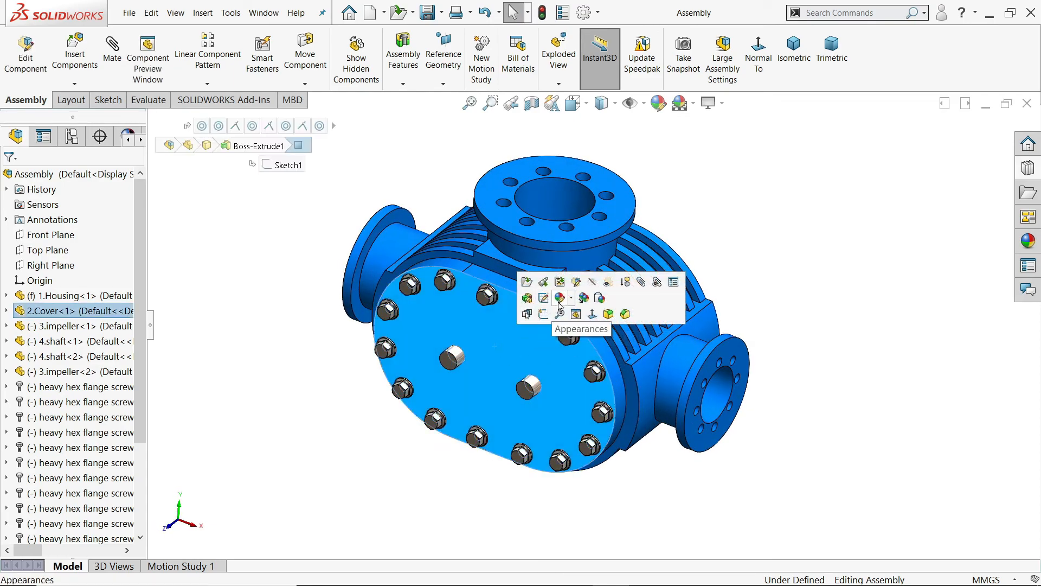
left_click(592, 284)
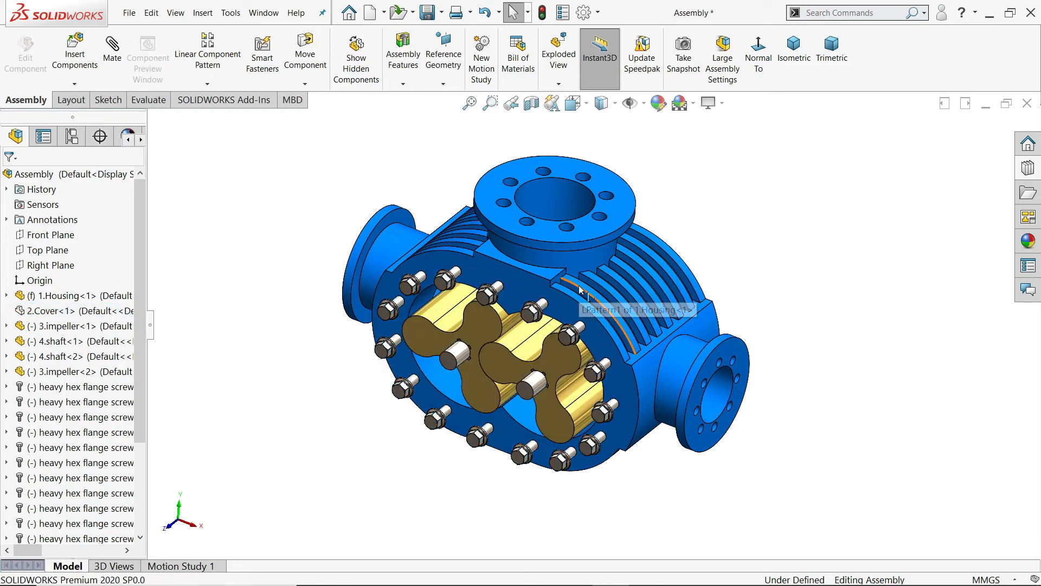
scroll(592, 295, "down", 1)
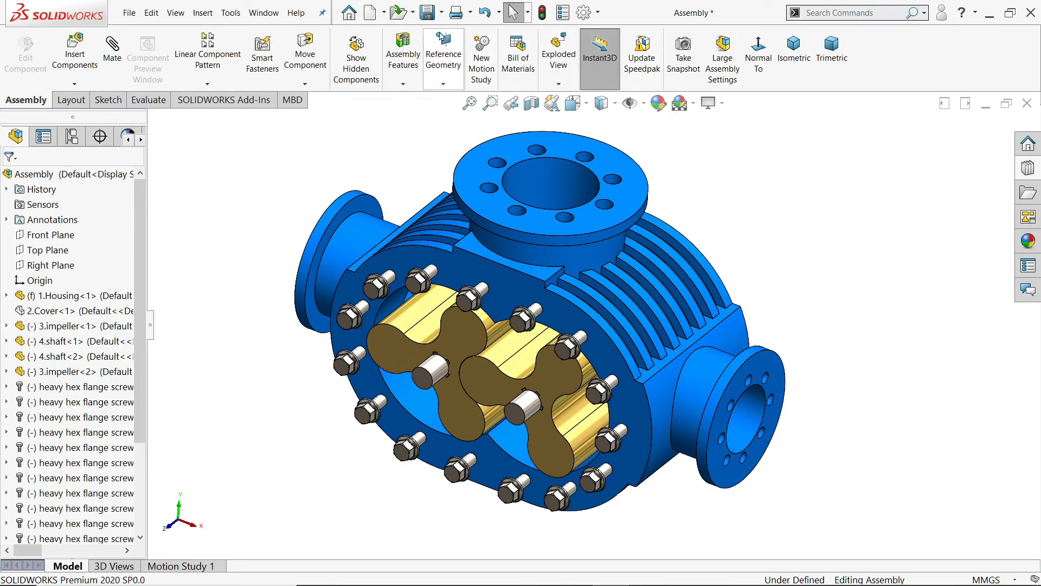
left_click(428, 11)
Step: Check that MotionManager is enabled and open Motion Study 1 with its full timeline
right_click(908, 61)
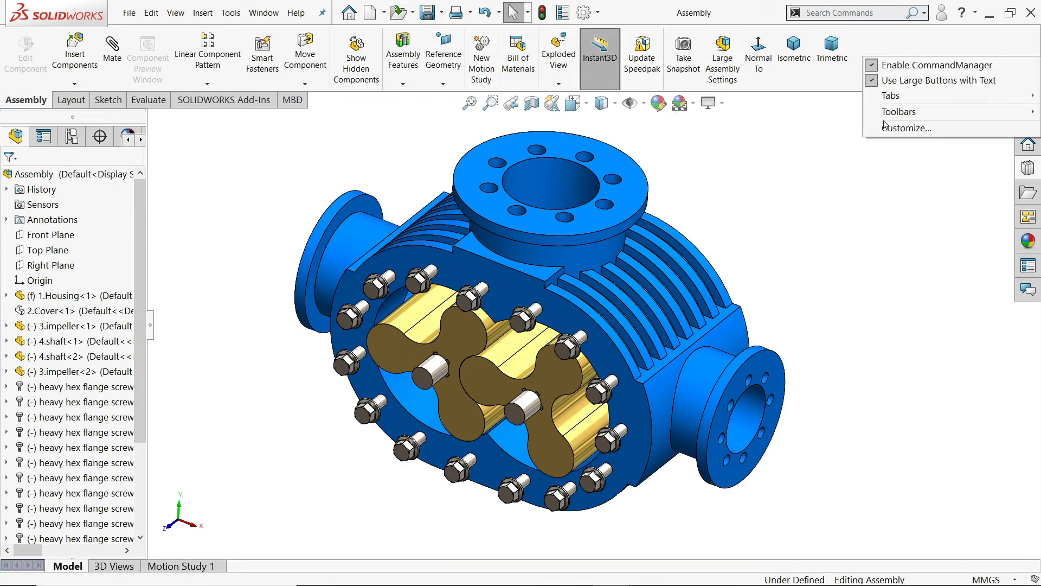
mouse_move(889, 114)
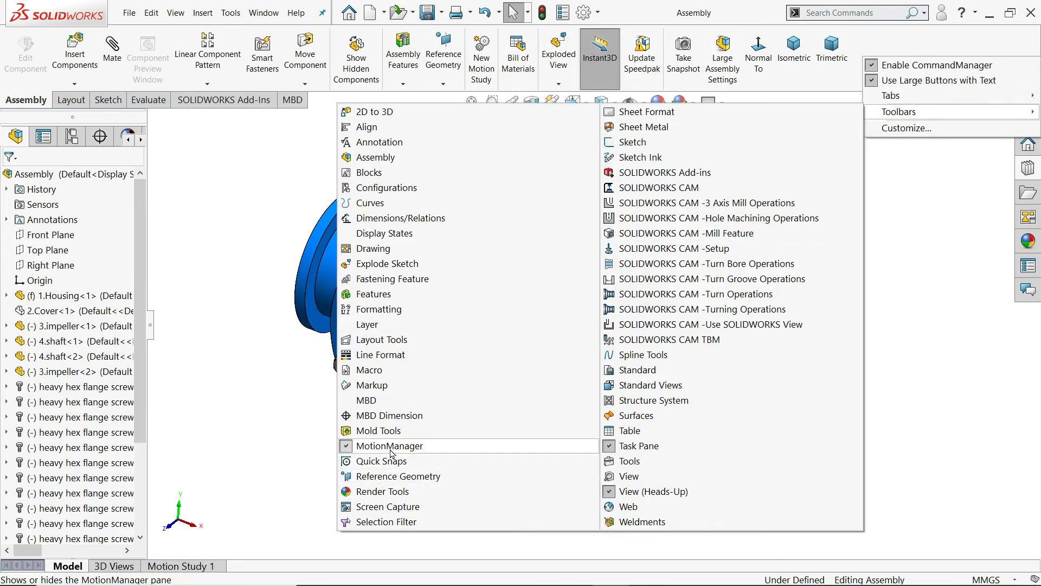
left_click(267, 408)
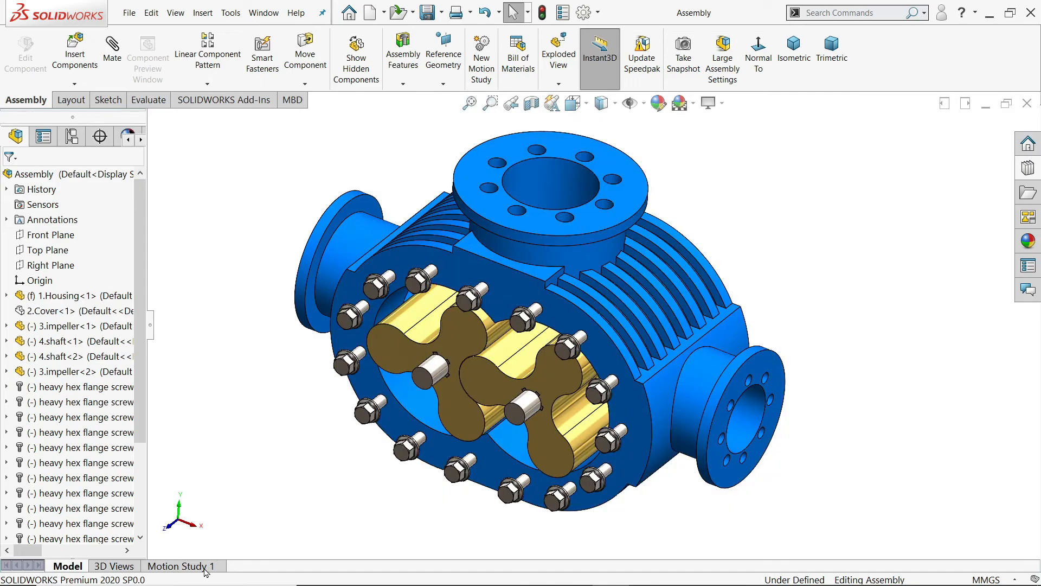
left_click(194, 567)
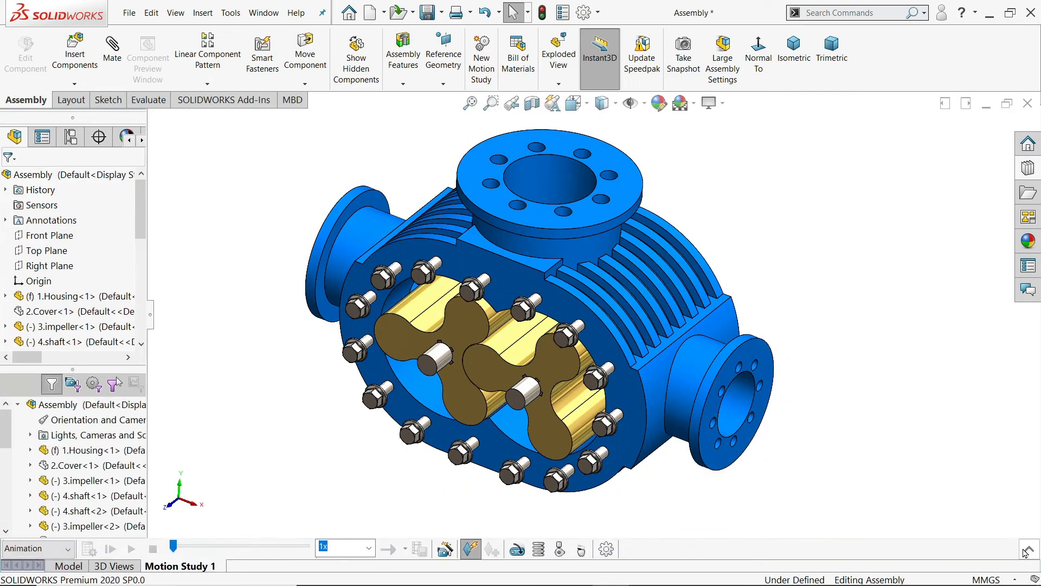
left_click(1027, 549)
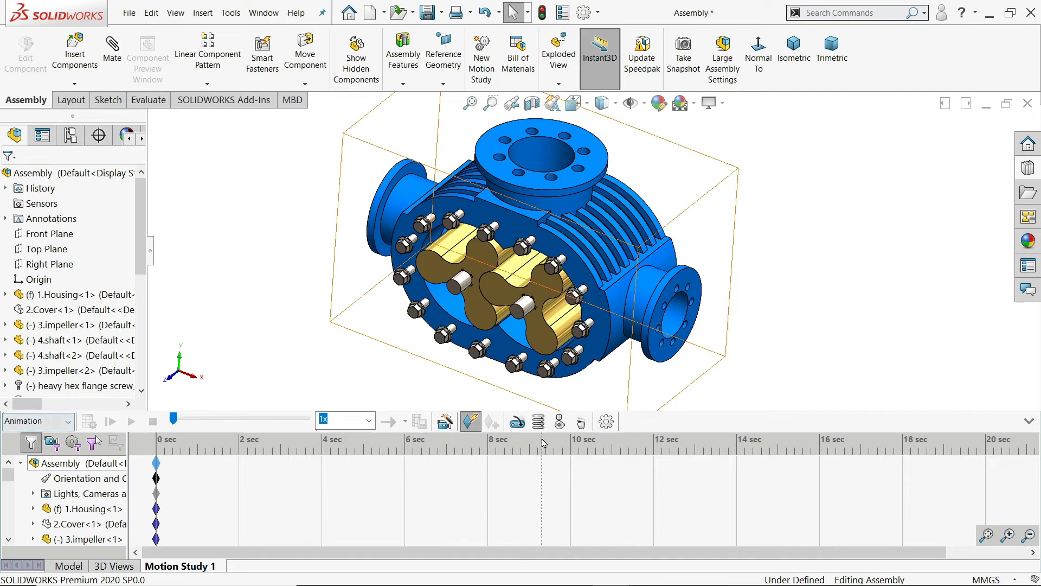
Step: Set the motion study to 50 frames per second and its duration to 10 seconds
left_click(605, 422)
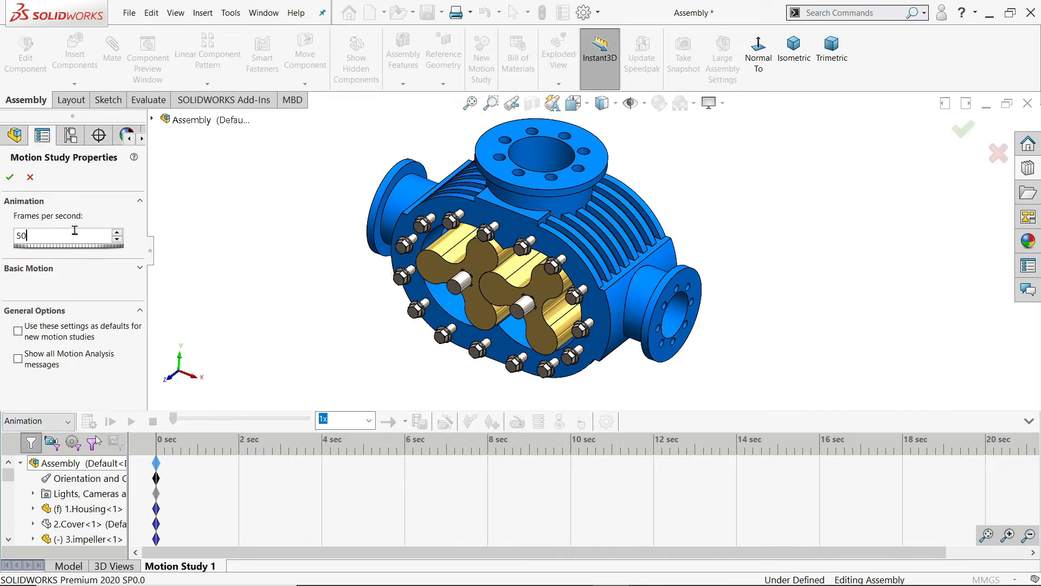
left_click(9, 178)
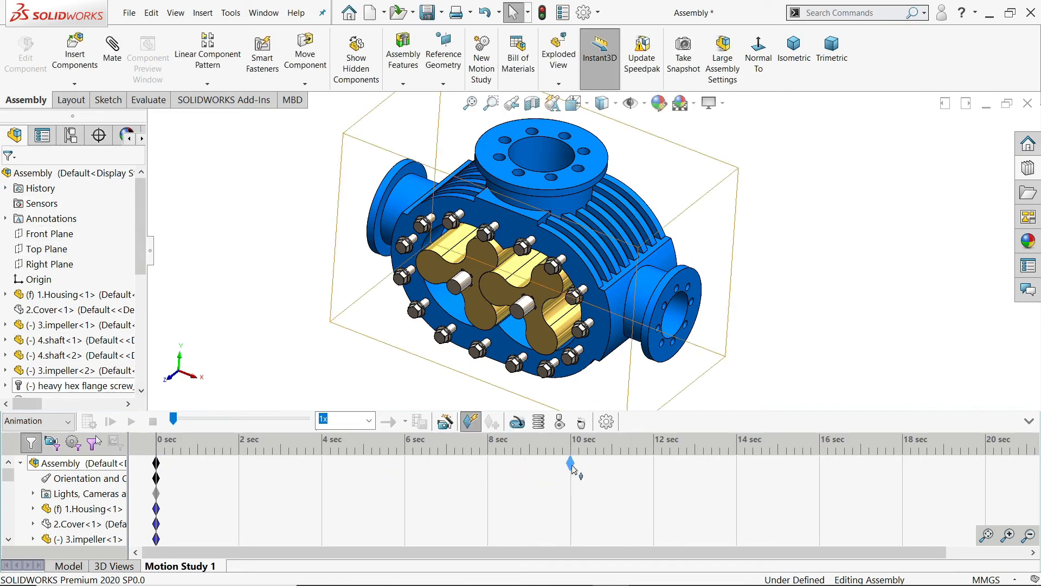
left_click_drag(574, 470, 572, 467)
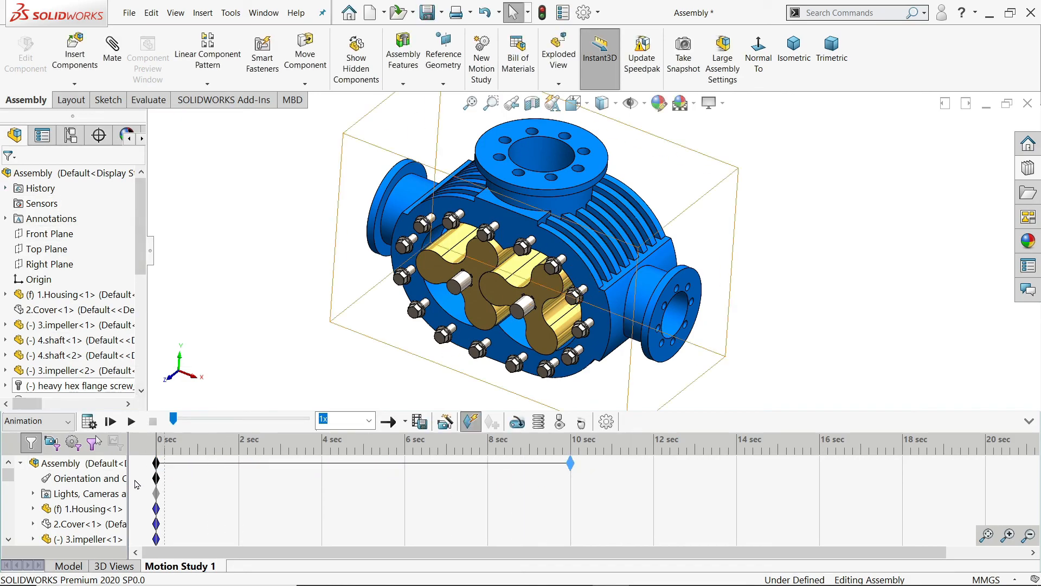
Step: Add a constant-speed rotary motor of 20 RPM to the cylindrical face of 4.shaft<1>
left_click(518, 423)
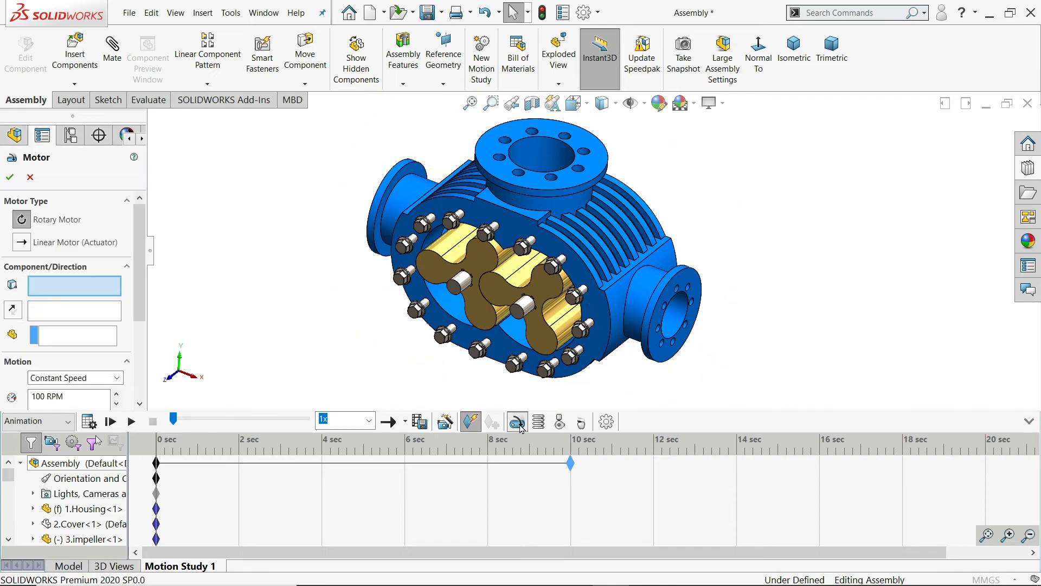
left_click(466, 286)
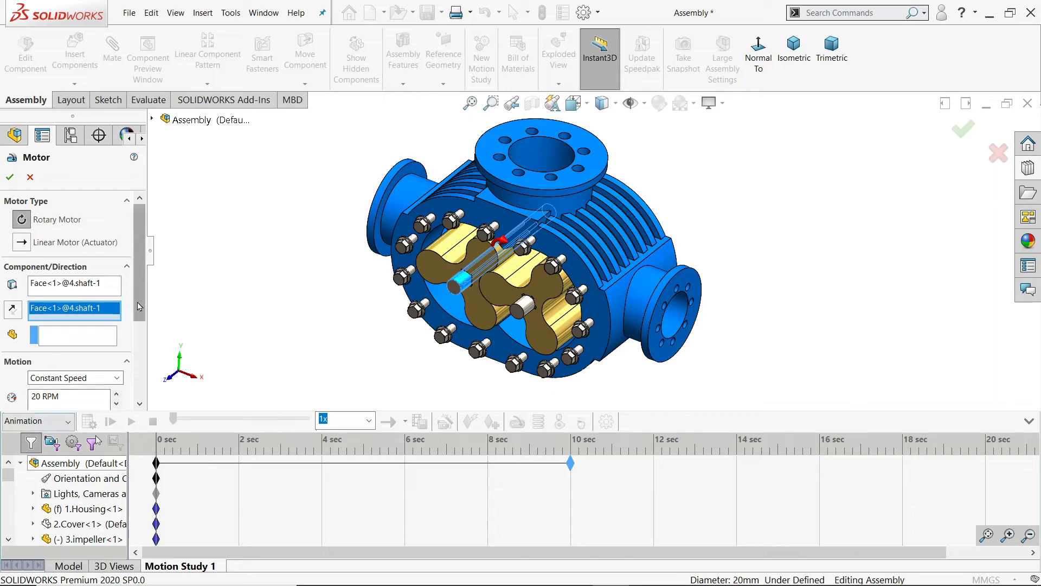
scroll(130, 301, "down", 3)
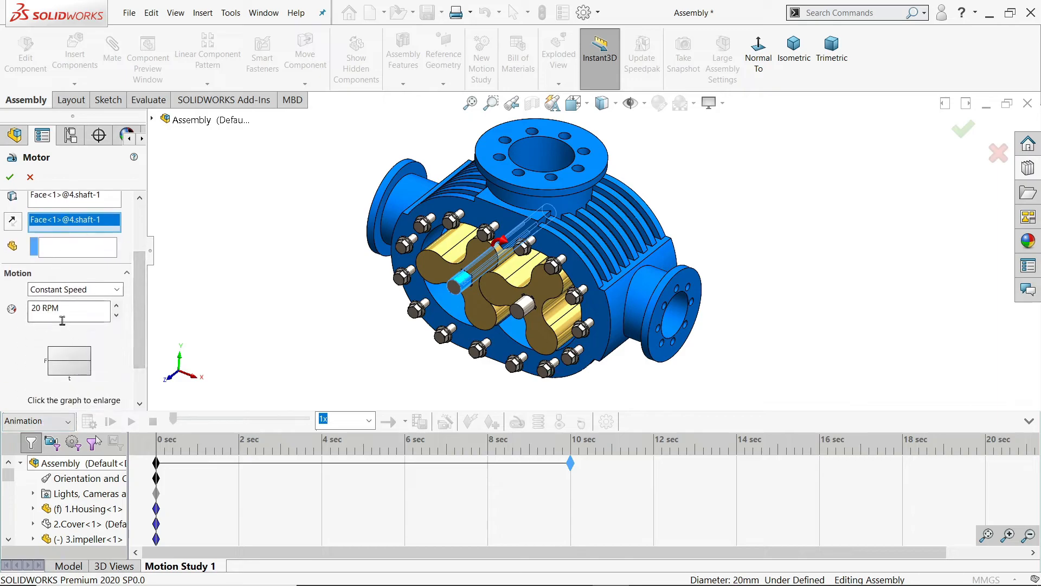
left_click(9, 177)
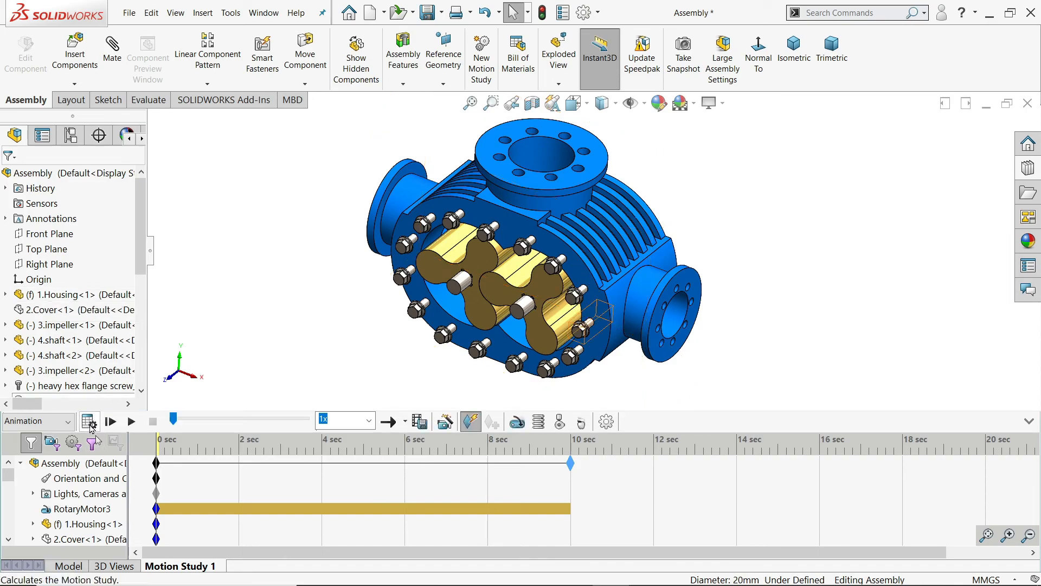
Step: Calculate the motion study, collapse the timeline and play the animation
left_click(89, 423)
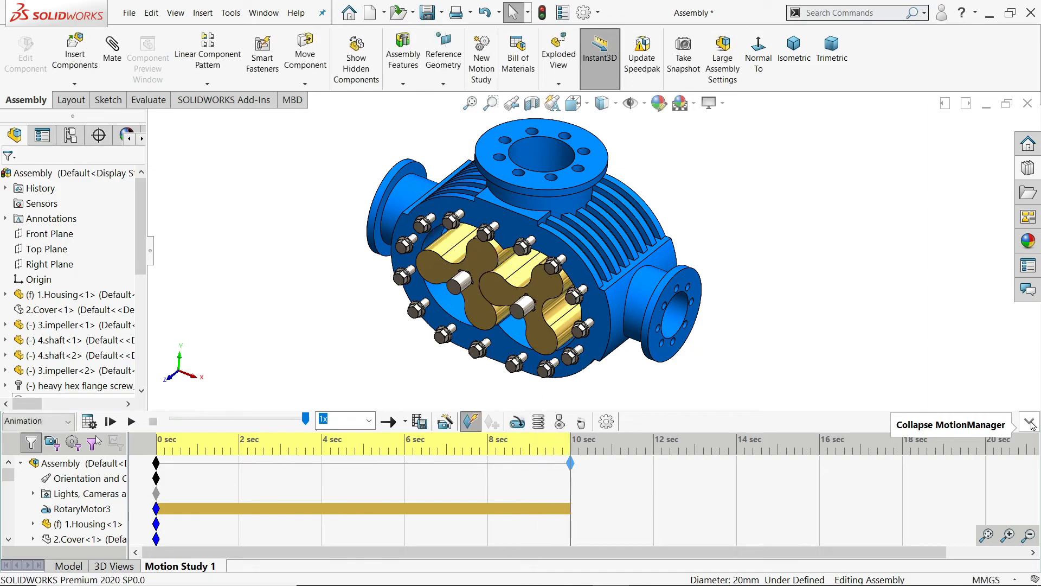
left_click(1030, 421)
left_click(132, 549)
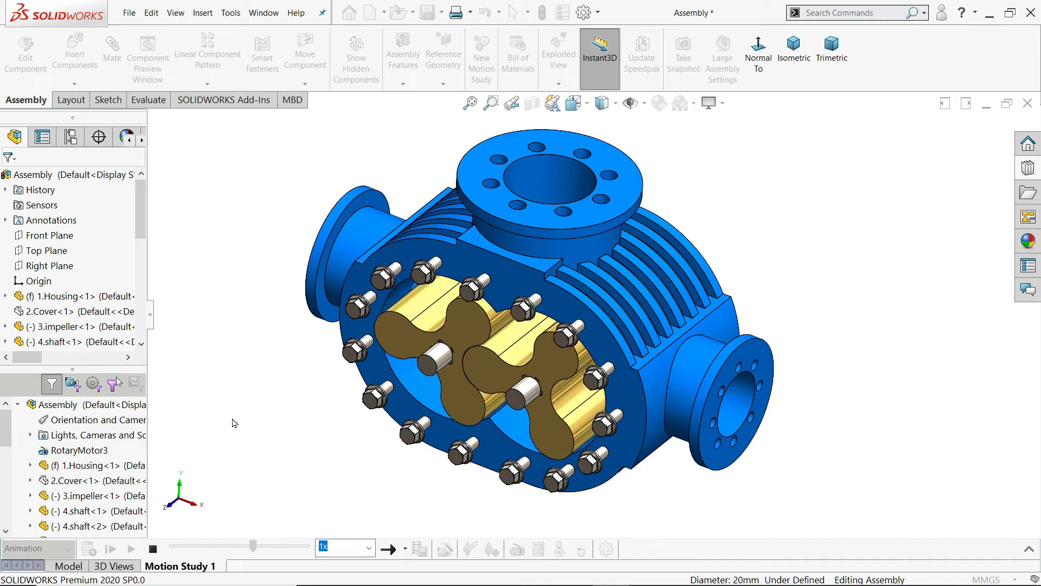
Step: Set the playback mode to loop and view the running spur gears on the rear of the housing
left_click(405, 549)
left_click(413, 535)
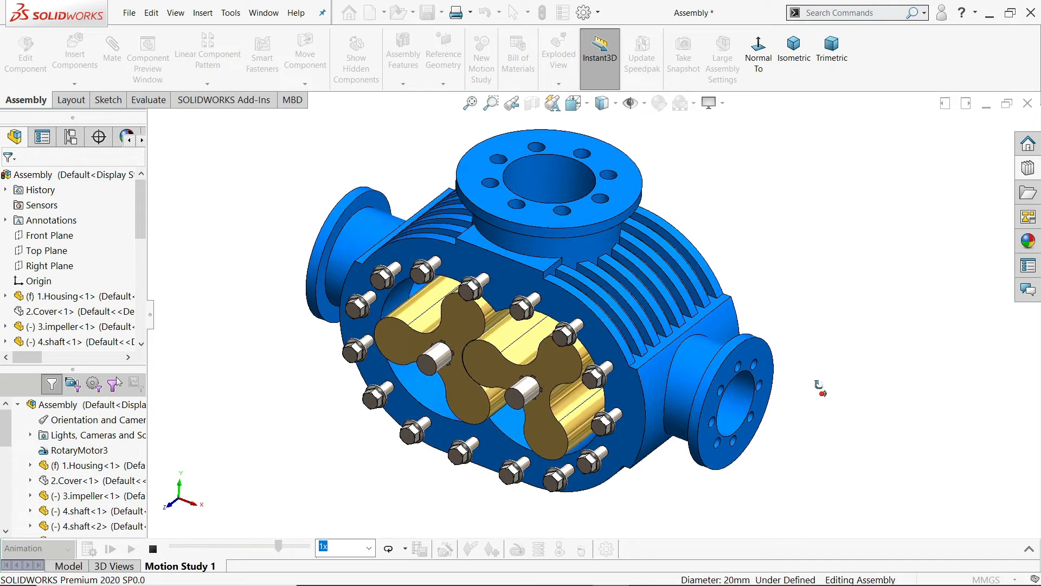
middle_click_drag(818, 389, 722, 381)
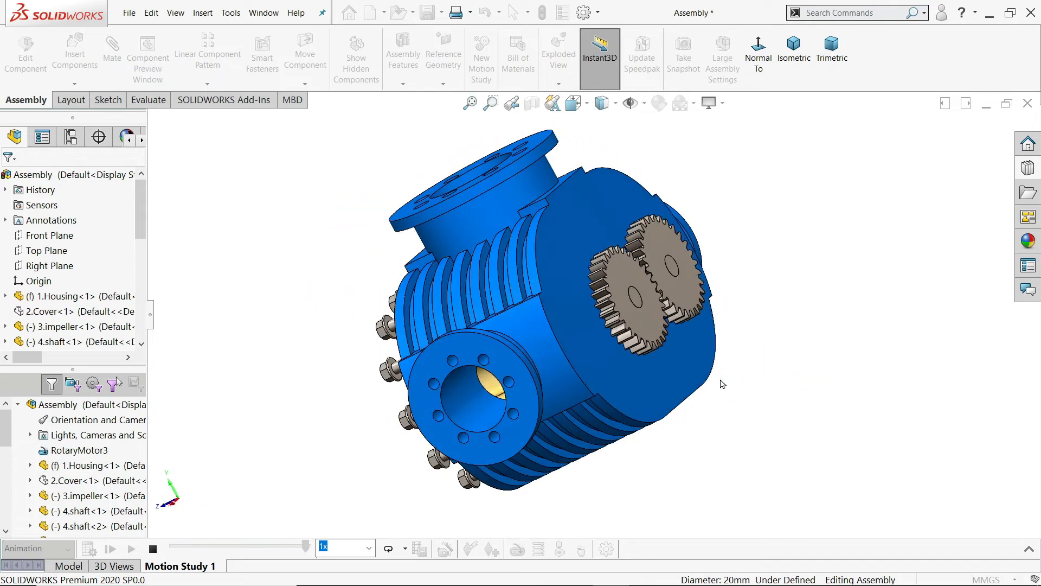